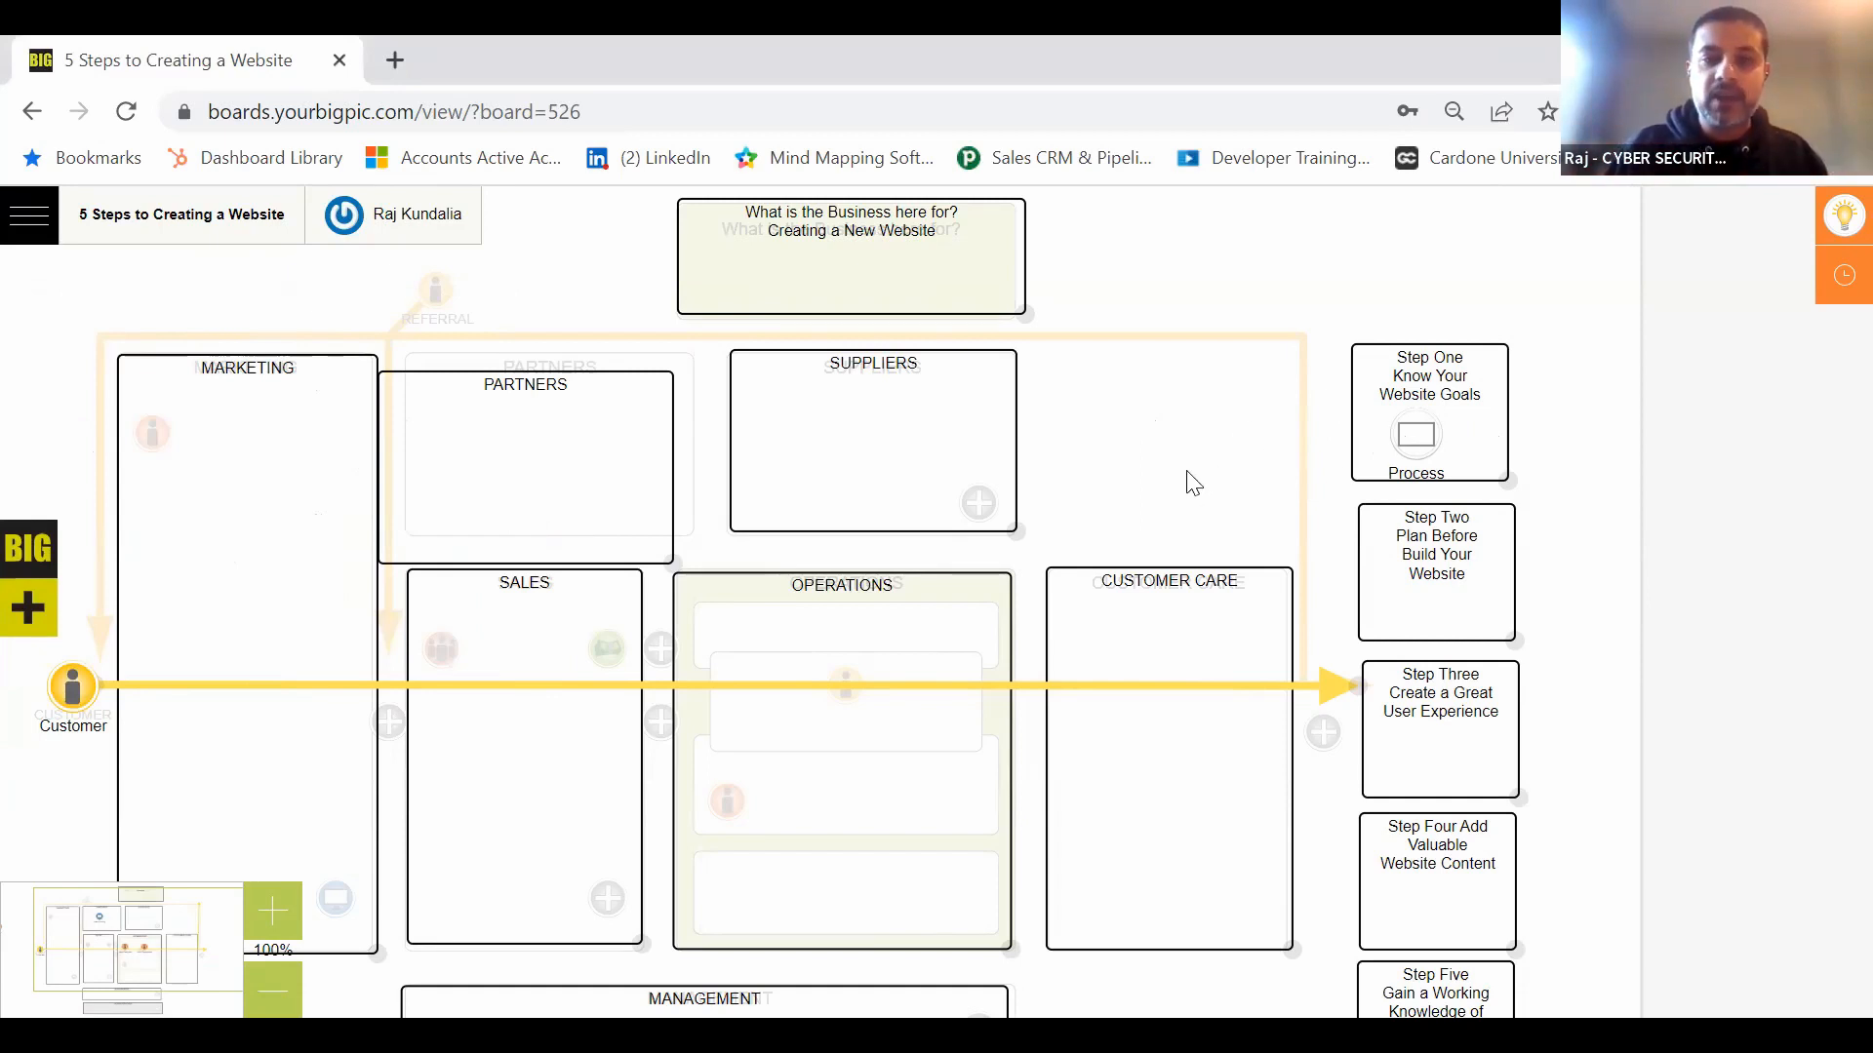
Step: Add a Money icon to the Sales box, on the yellow customer journey arrow
click(29, 600)
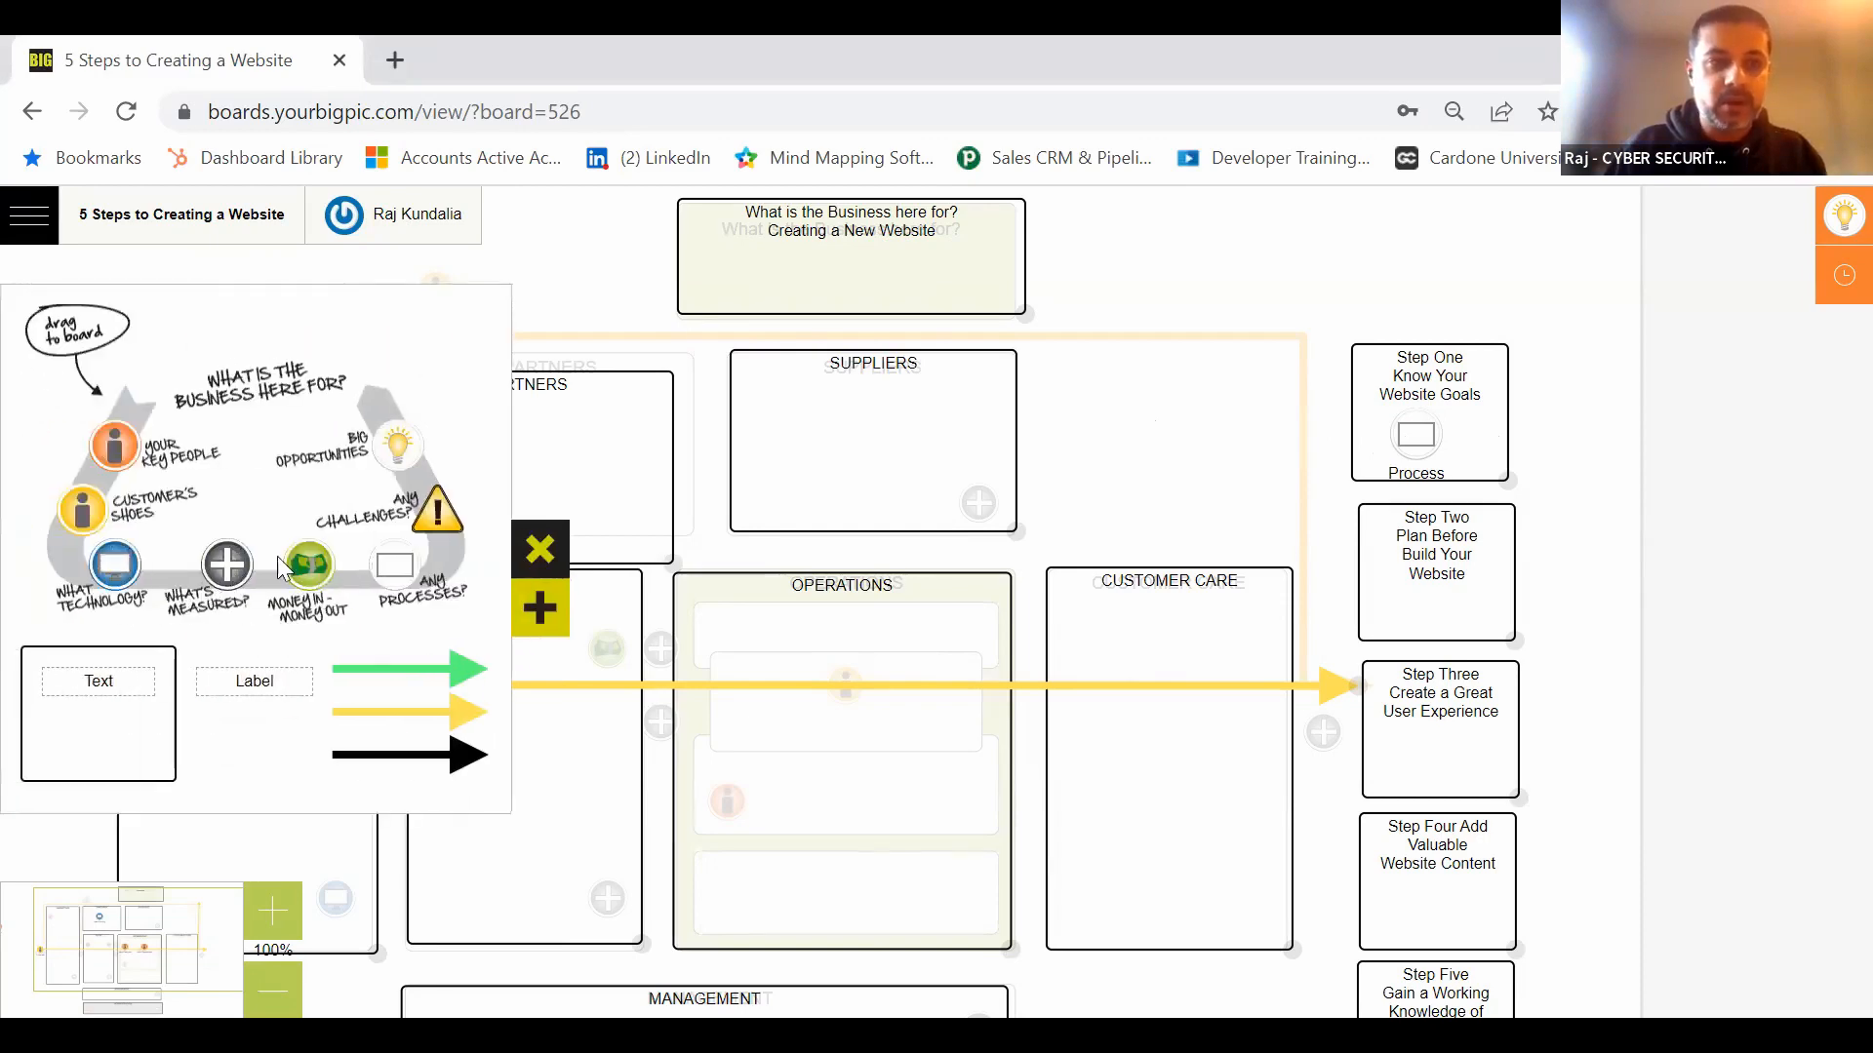
mouse_move(542, 684)
mouse_down()
mouse_move(509, 673)
mouse_move(521, 684)
mouse_up()
click(539, 546)
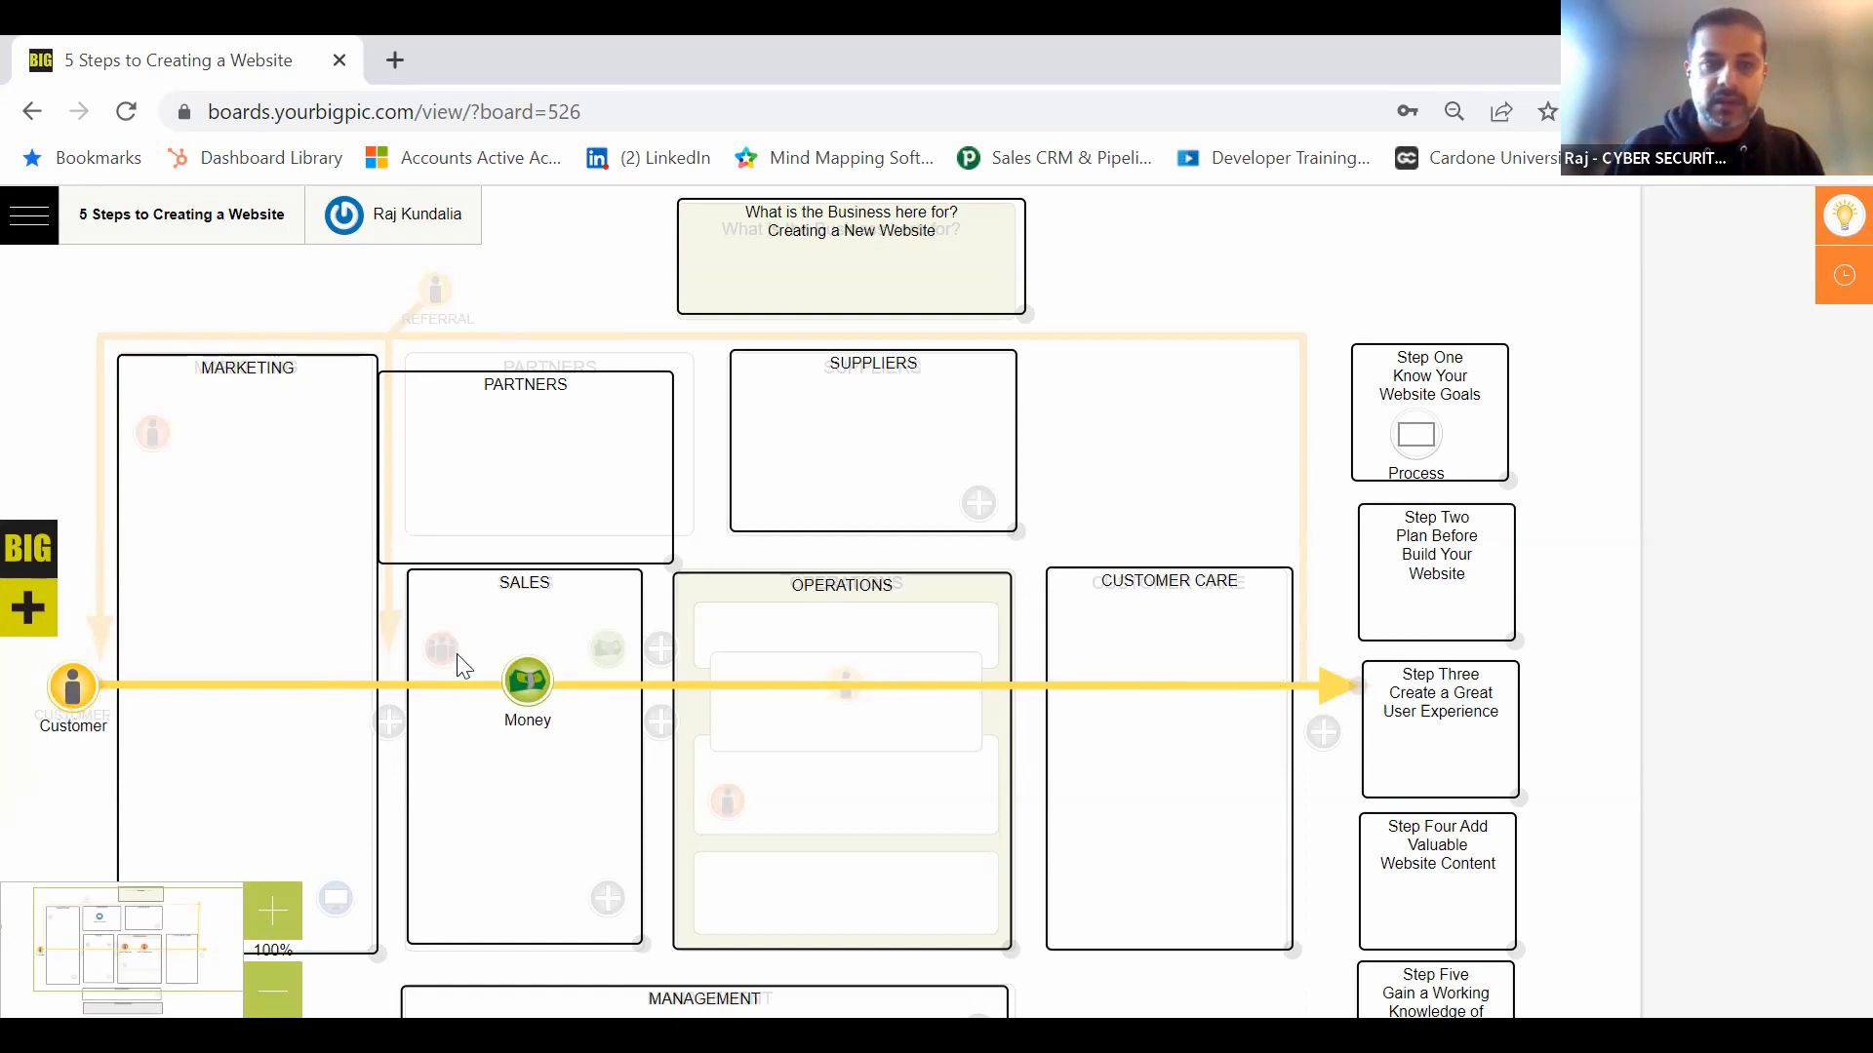
Step: Add a Customer icon to the Customer Care box, on the yellow customer journey arrow
click(36, 567)
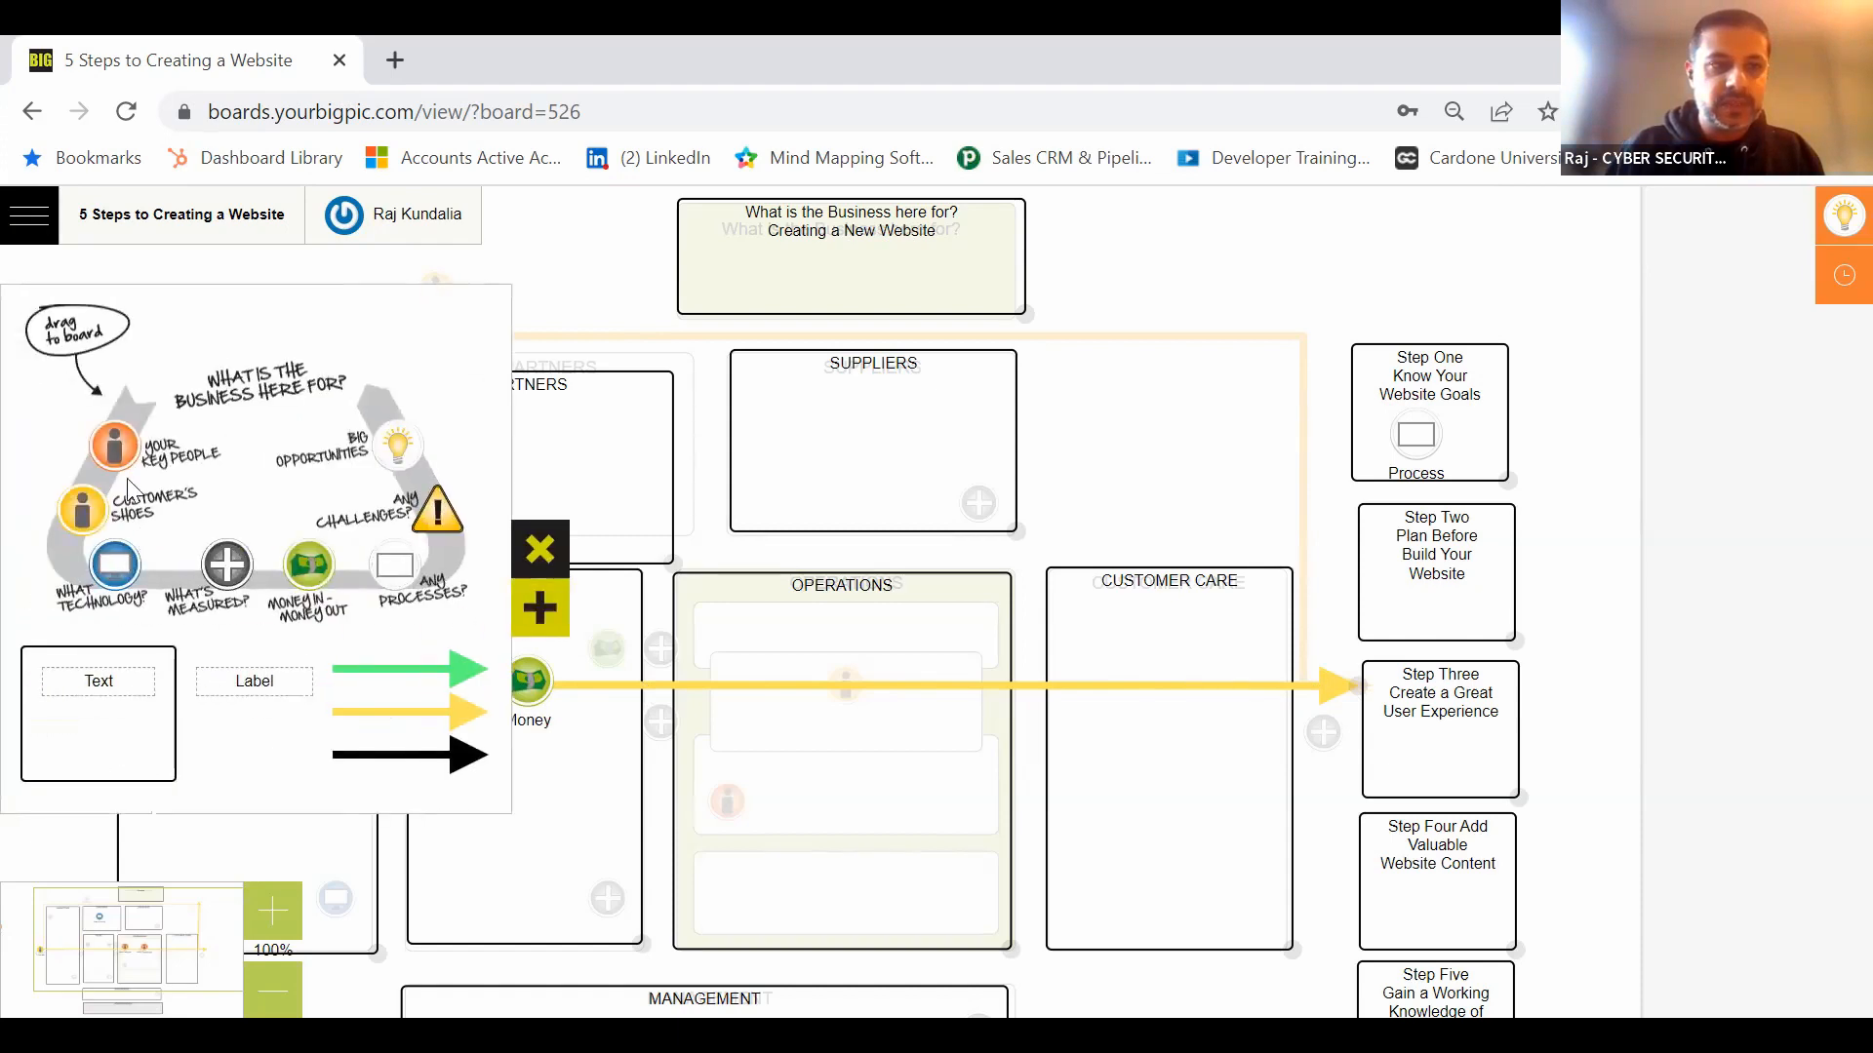
drag(78, 514, 1175, 683)
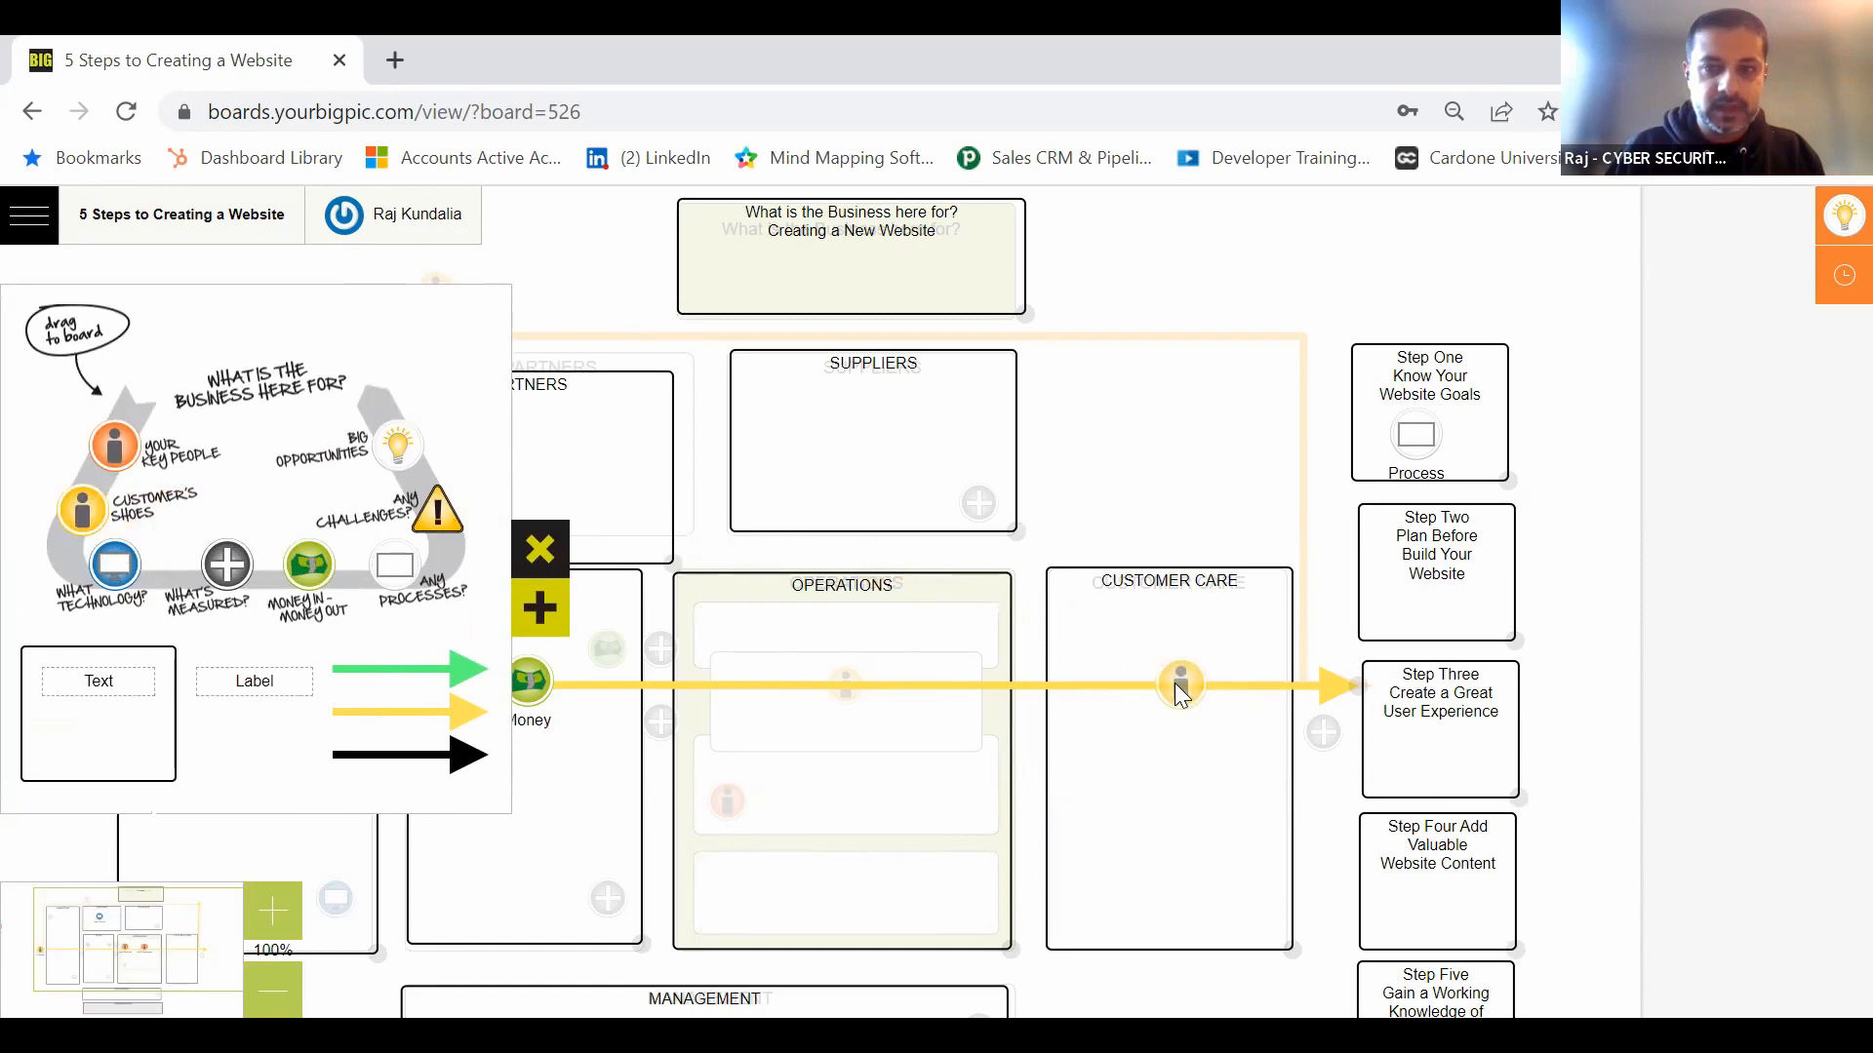
click(542, 559)
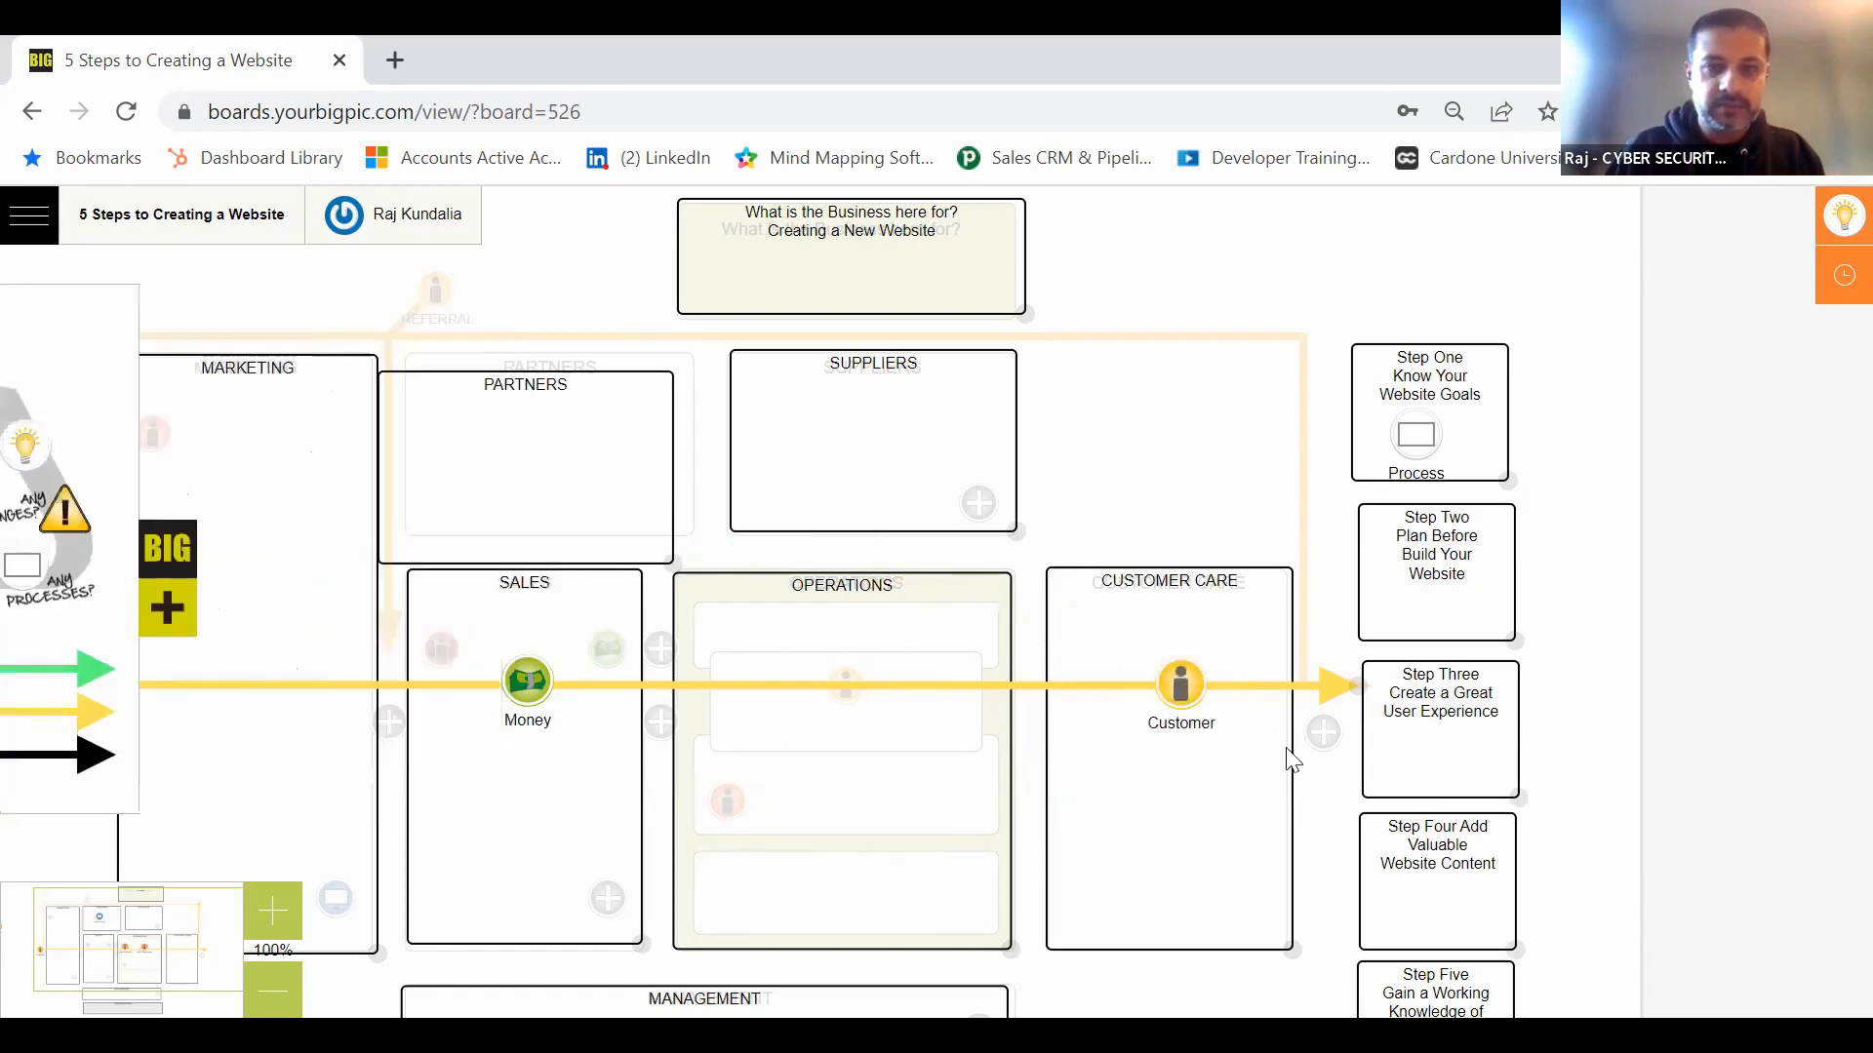
mouse_move(1198, 738)
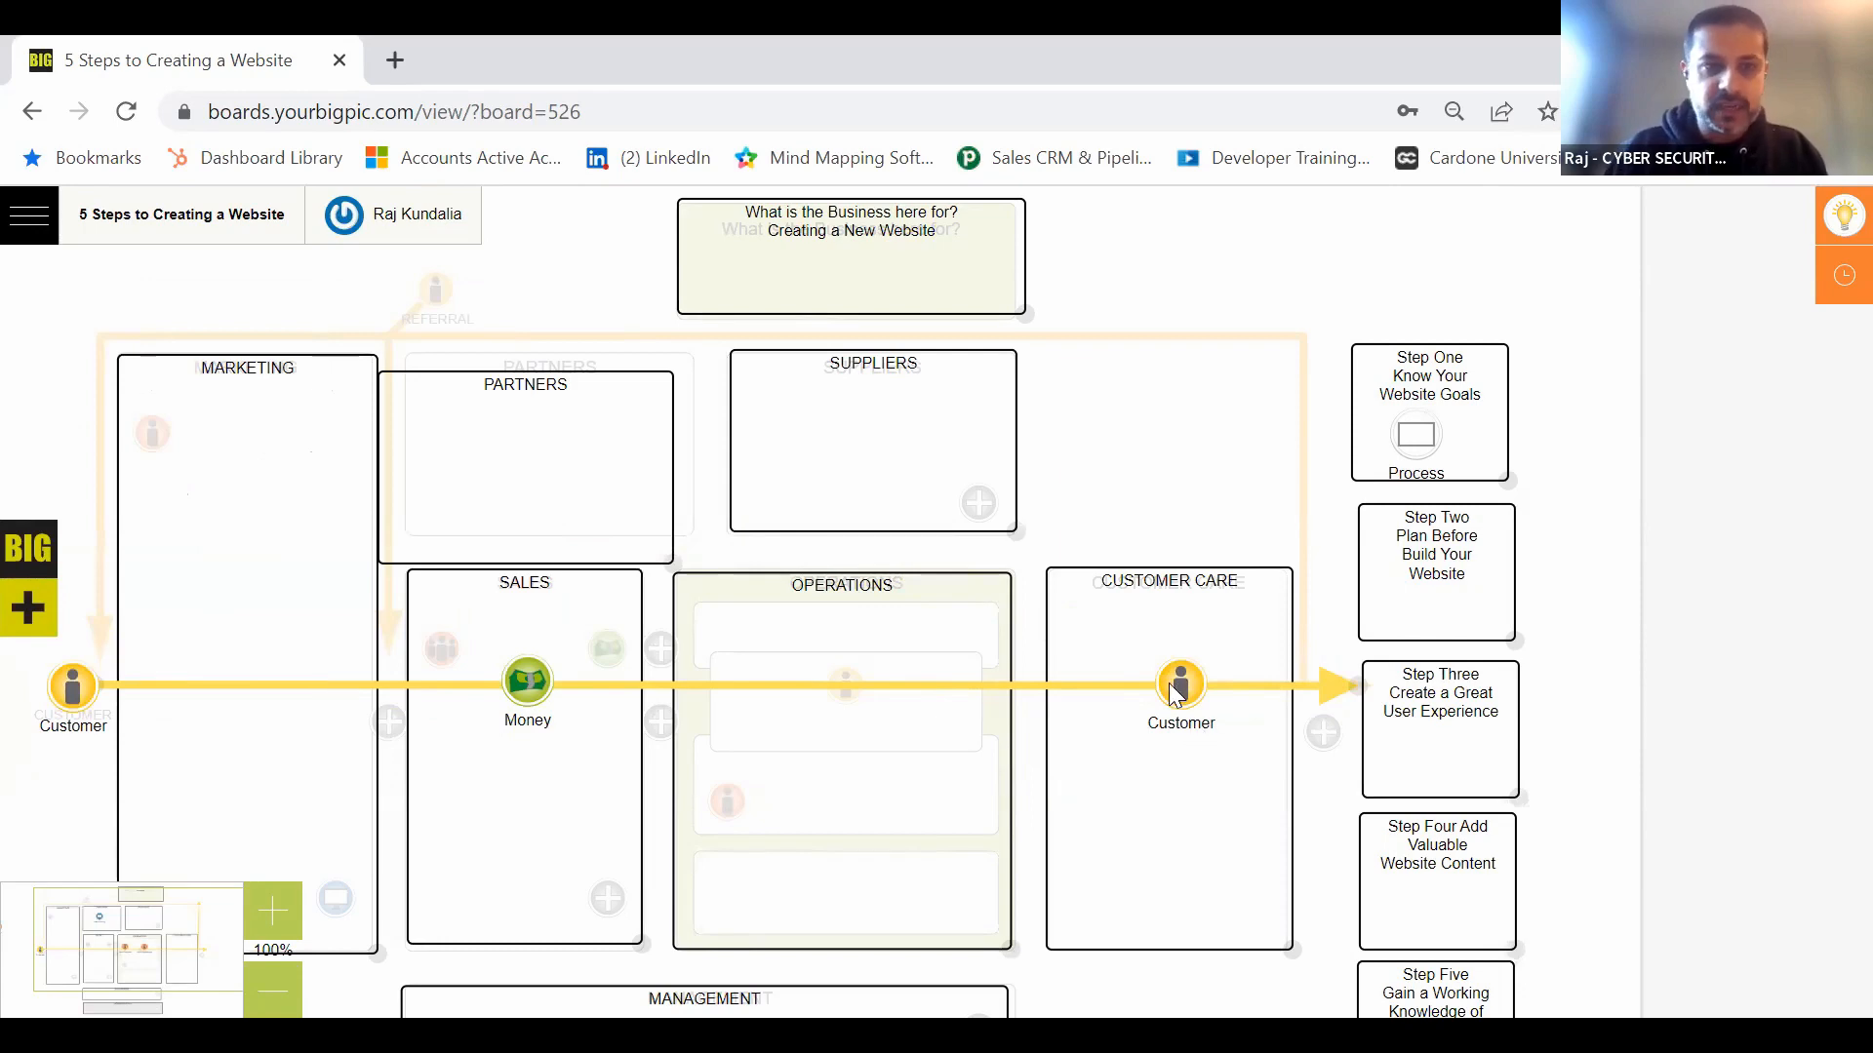
Step: Place a key people (Team) icon over the faded person icon in the Marketing box
click(20, 546)
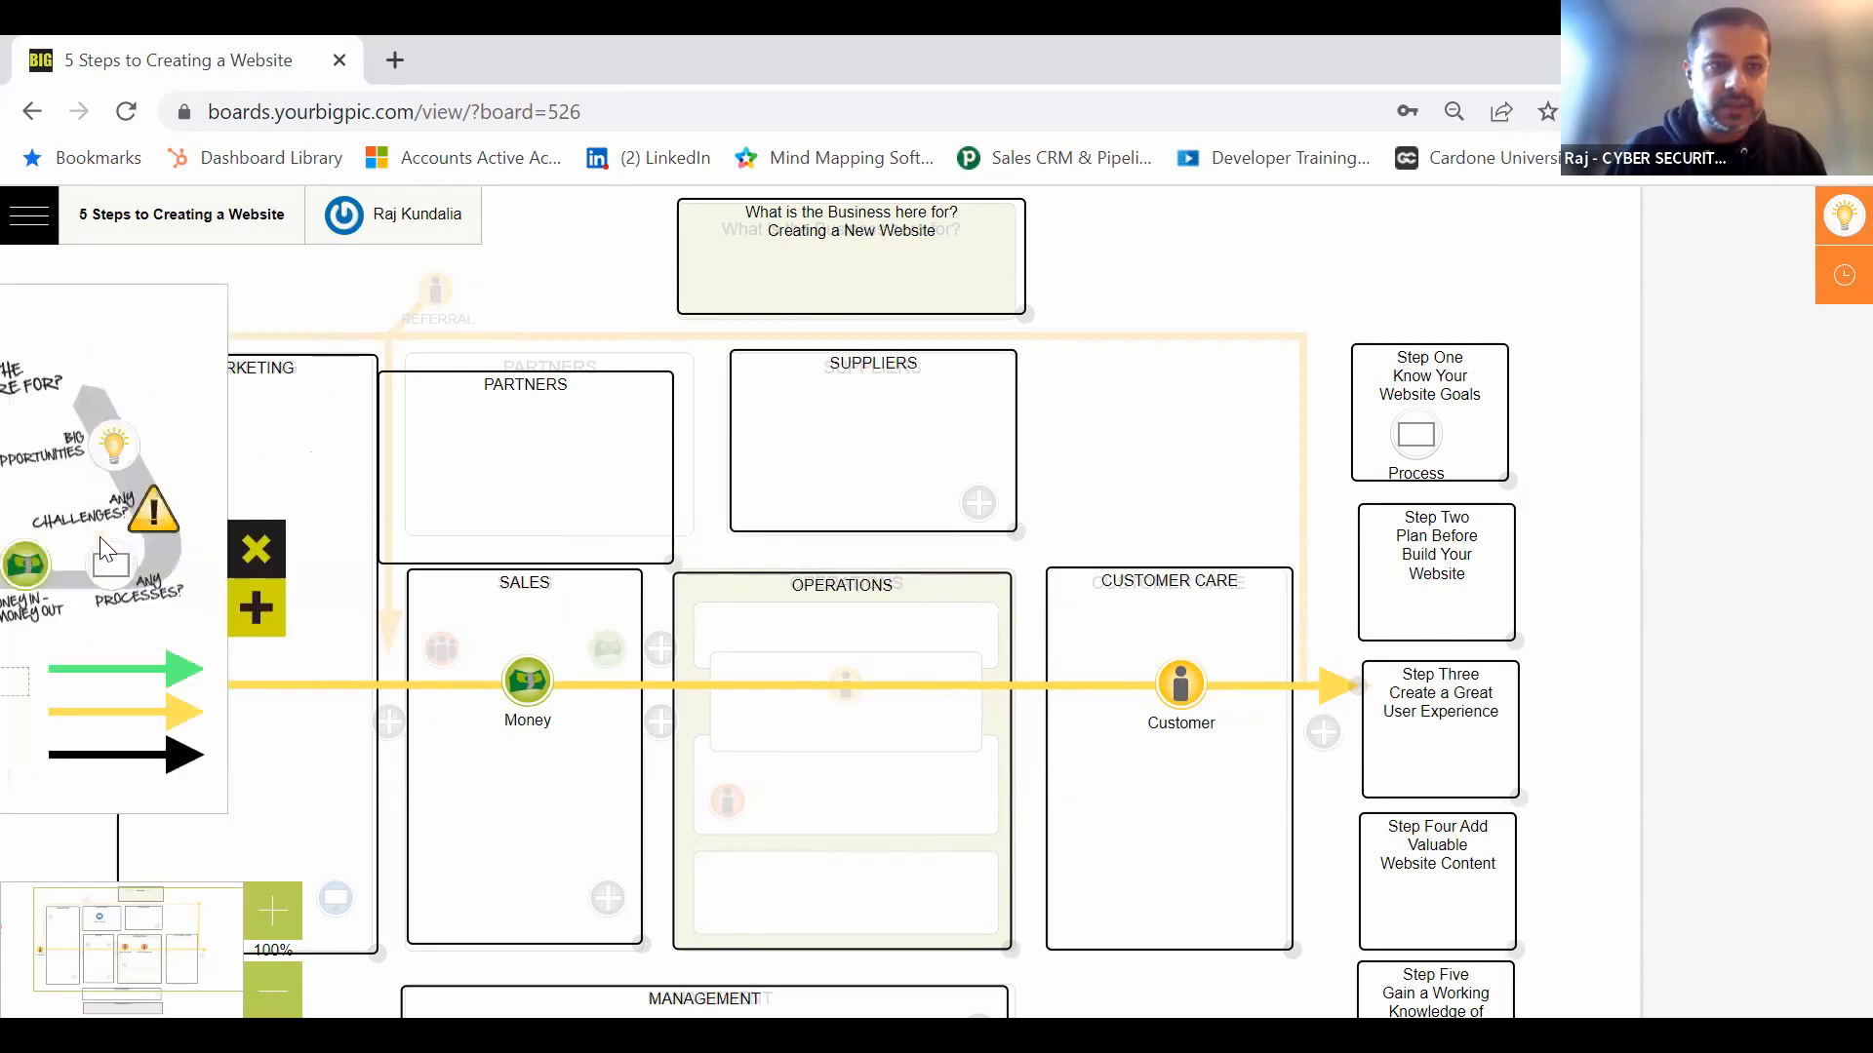
drag(107, 449, 146, 434)
click(533, 546)
click(147, 473)
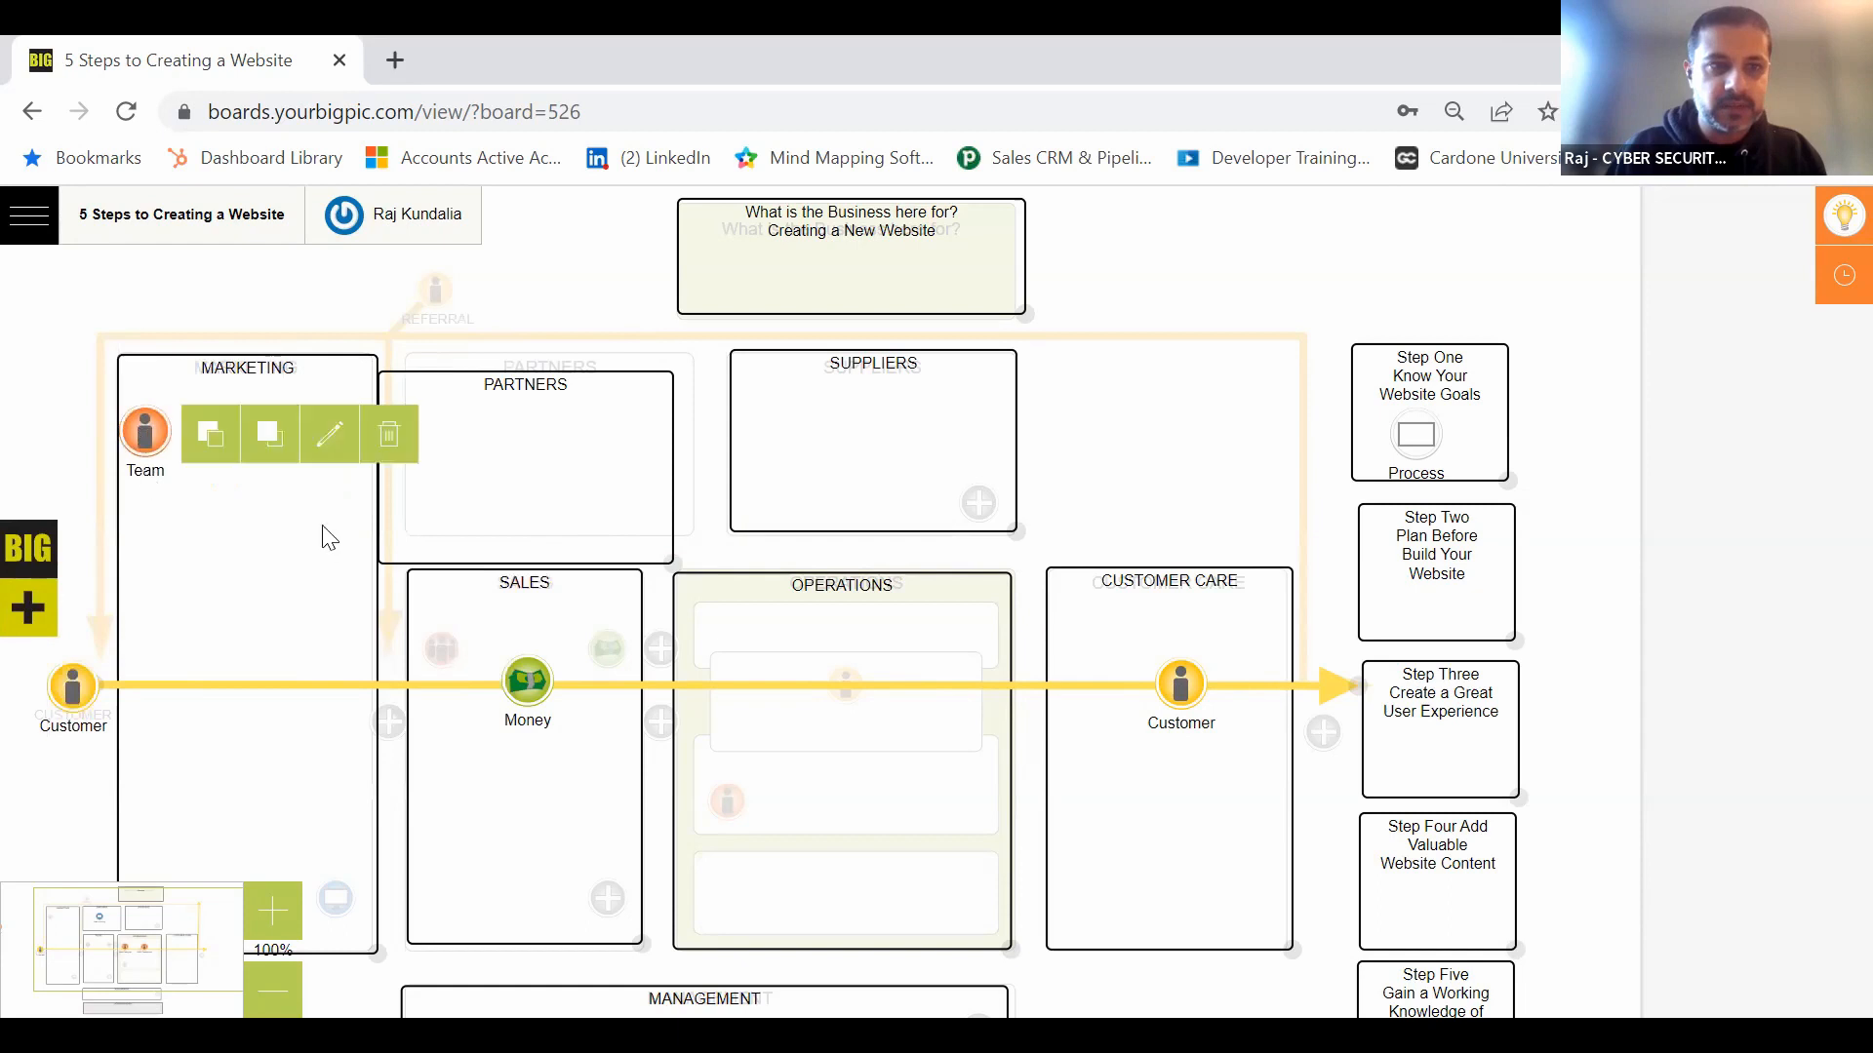
click(326, 431)
click(87, 434)
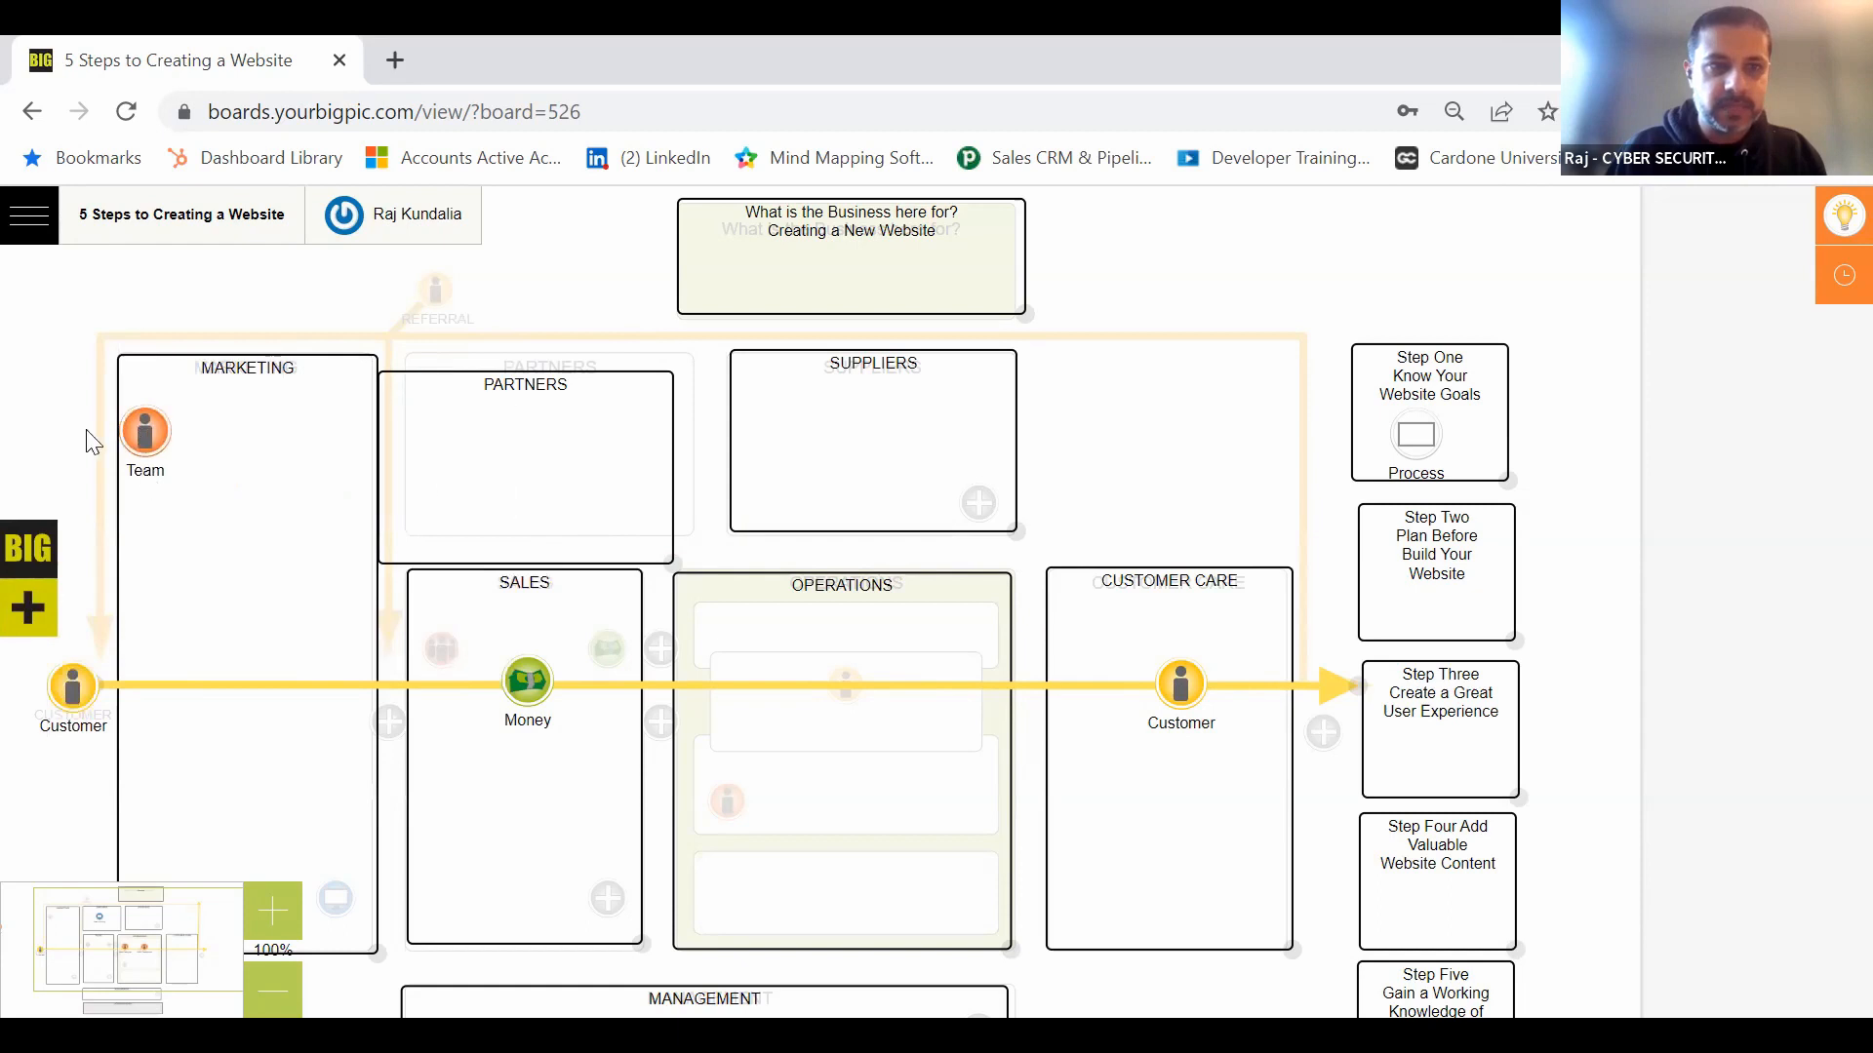
Step: Rename the Team icon in the Marketing box to "Marketing Team"
click(132, 439)
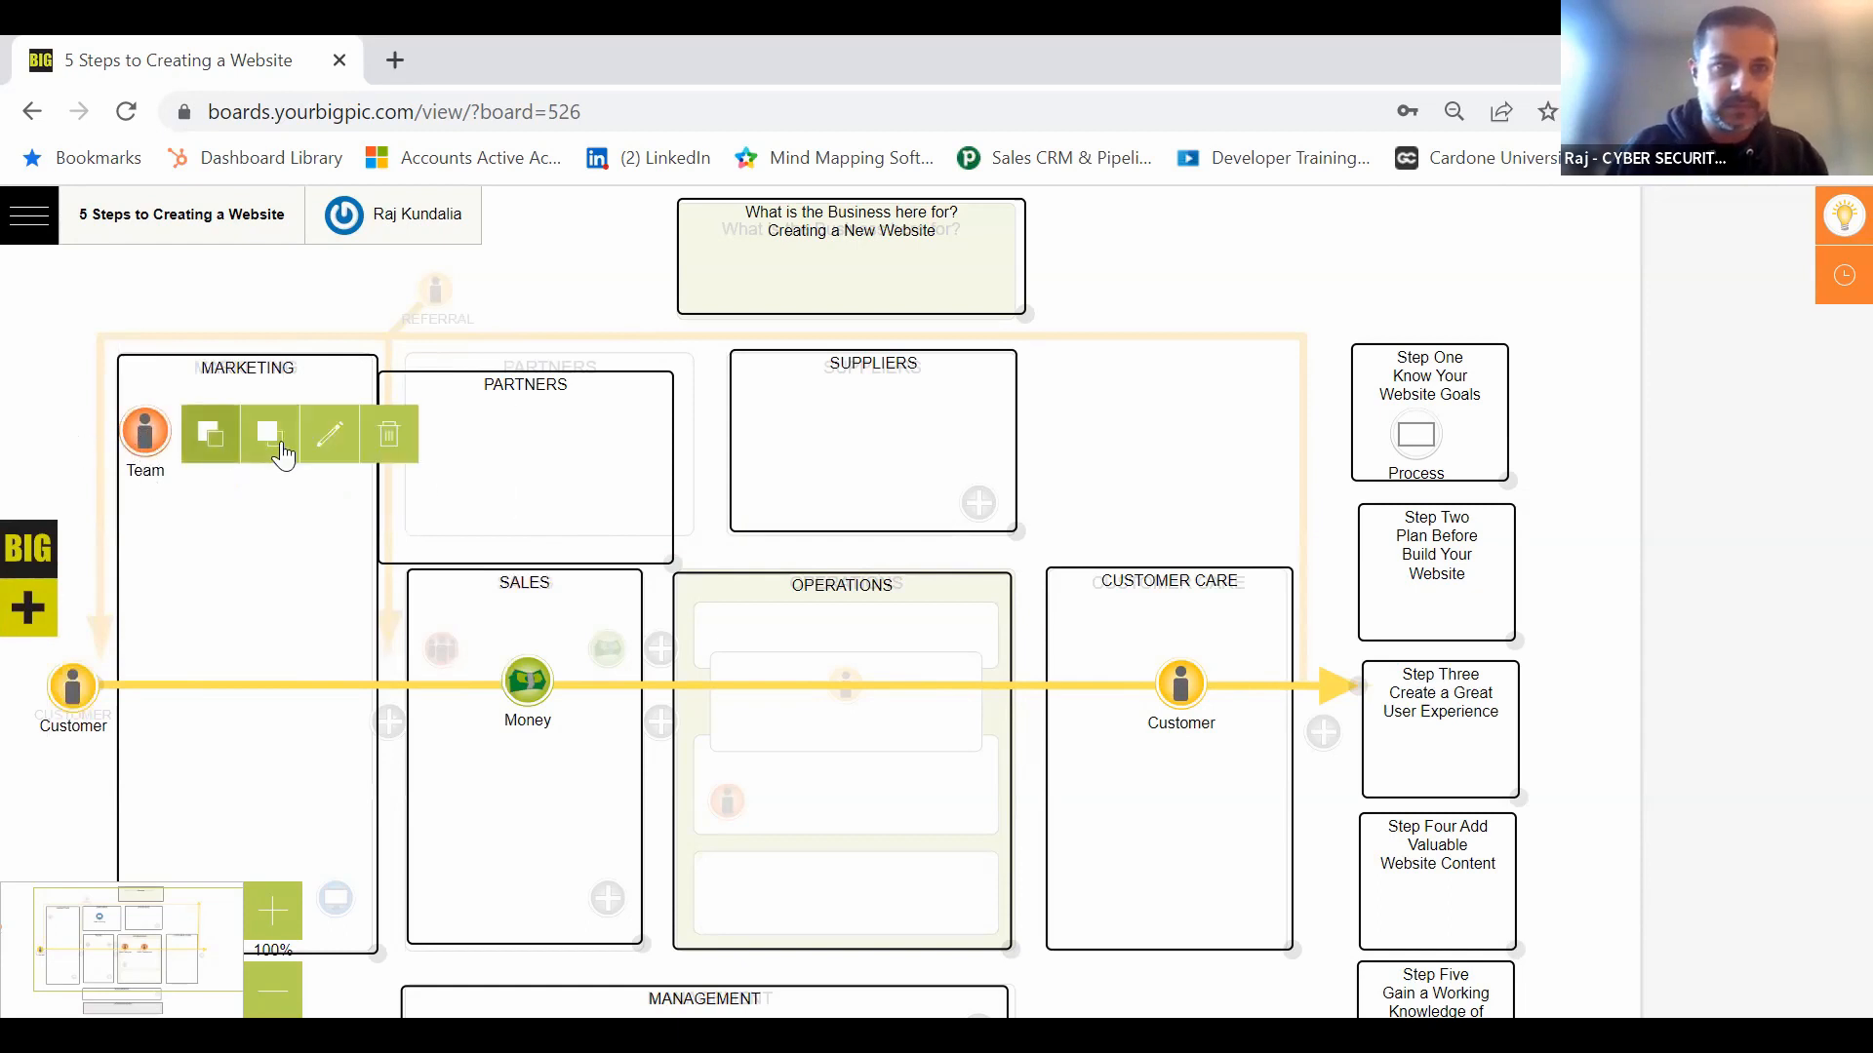
click(326, 431)
key(BackSpace)
key(BackSpace)
key(BackSpace)
key(BackSpace)
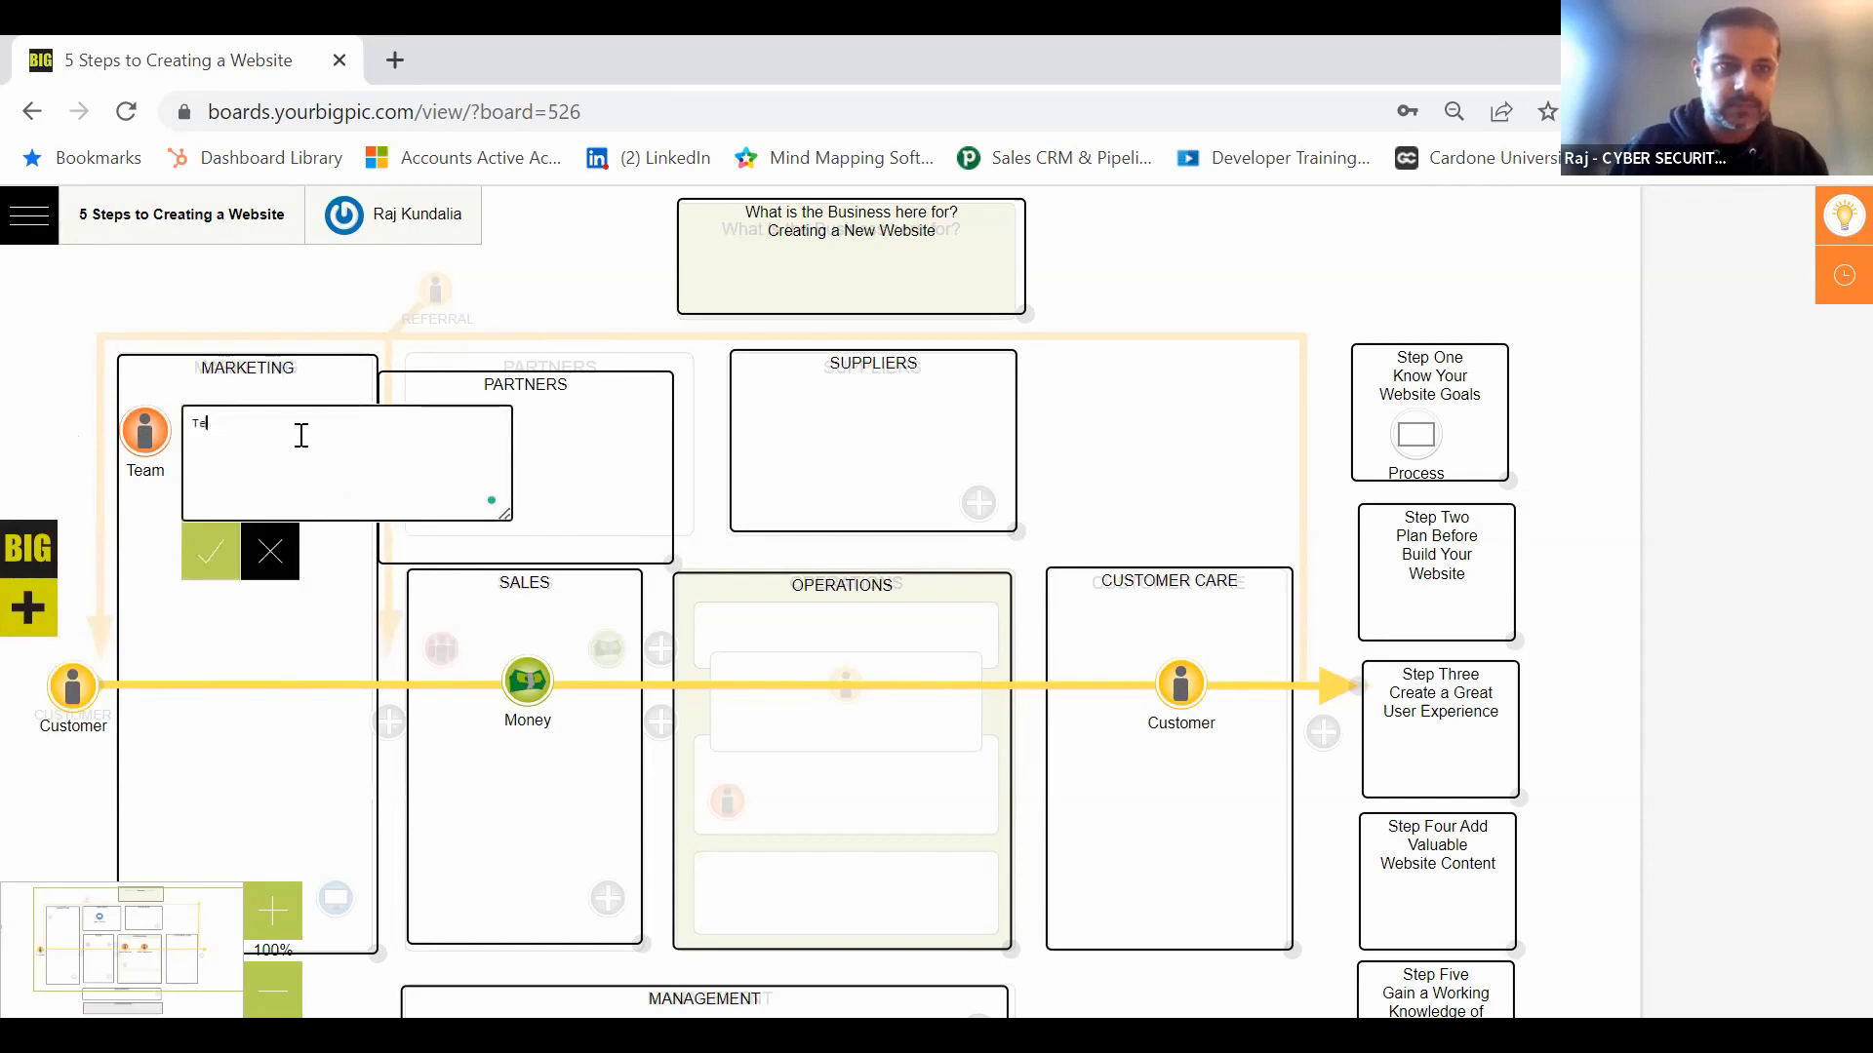
text(Marketi)
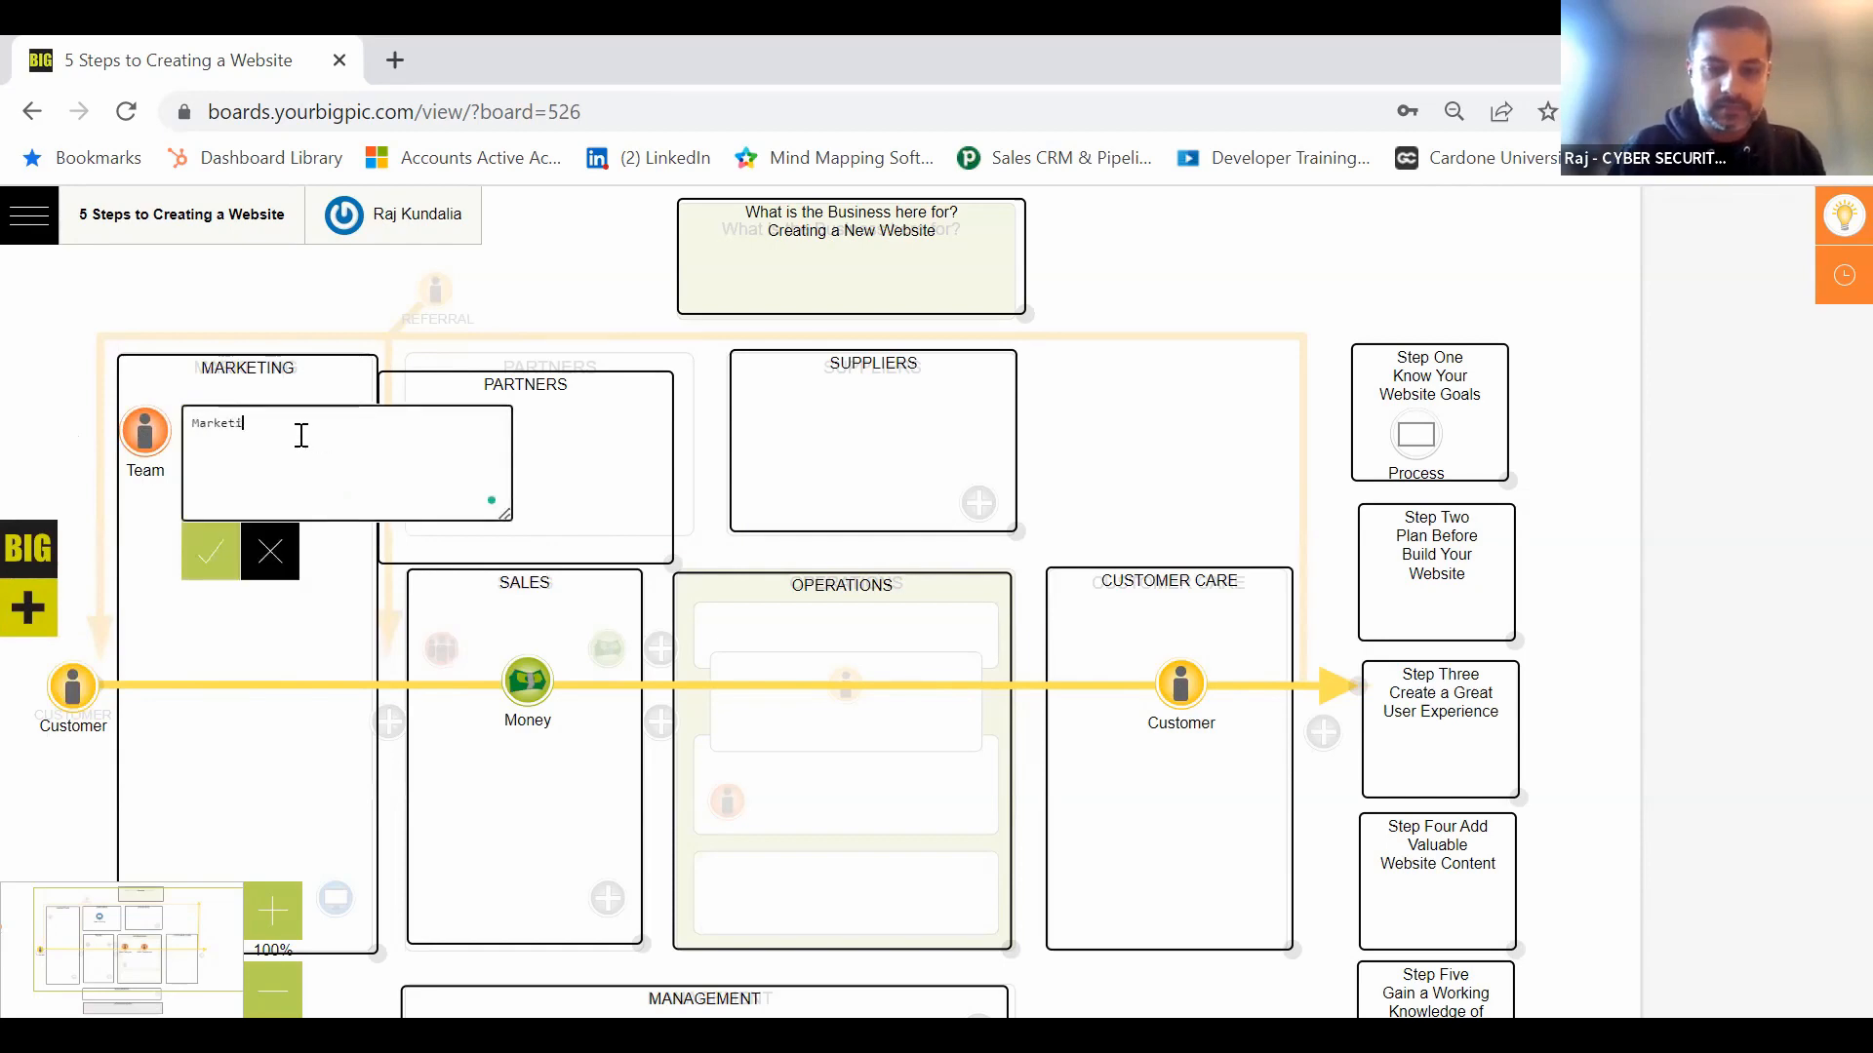
text(ng Team)
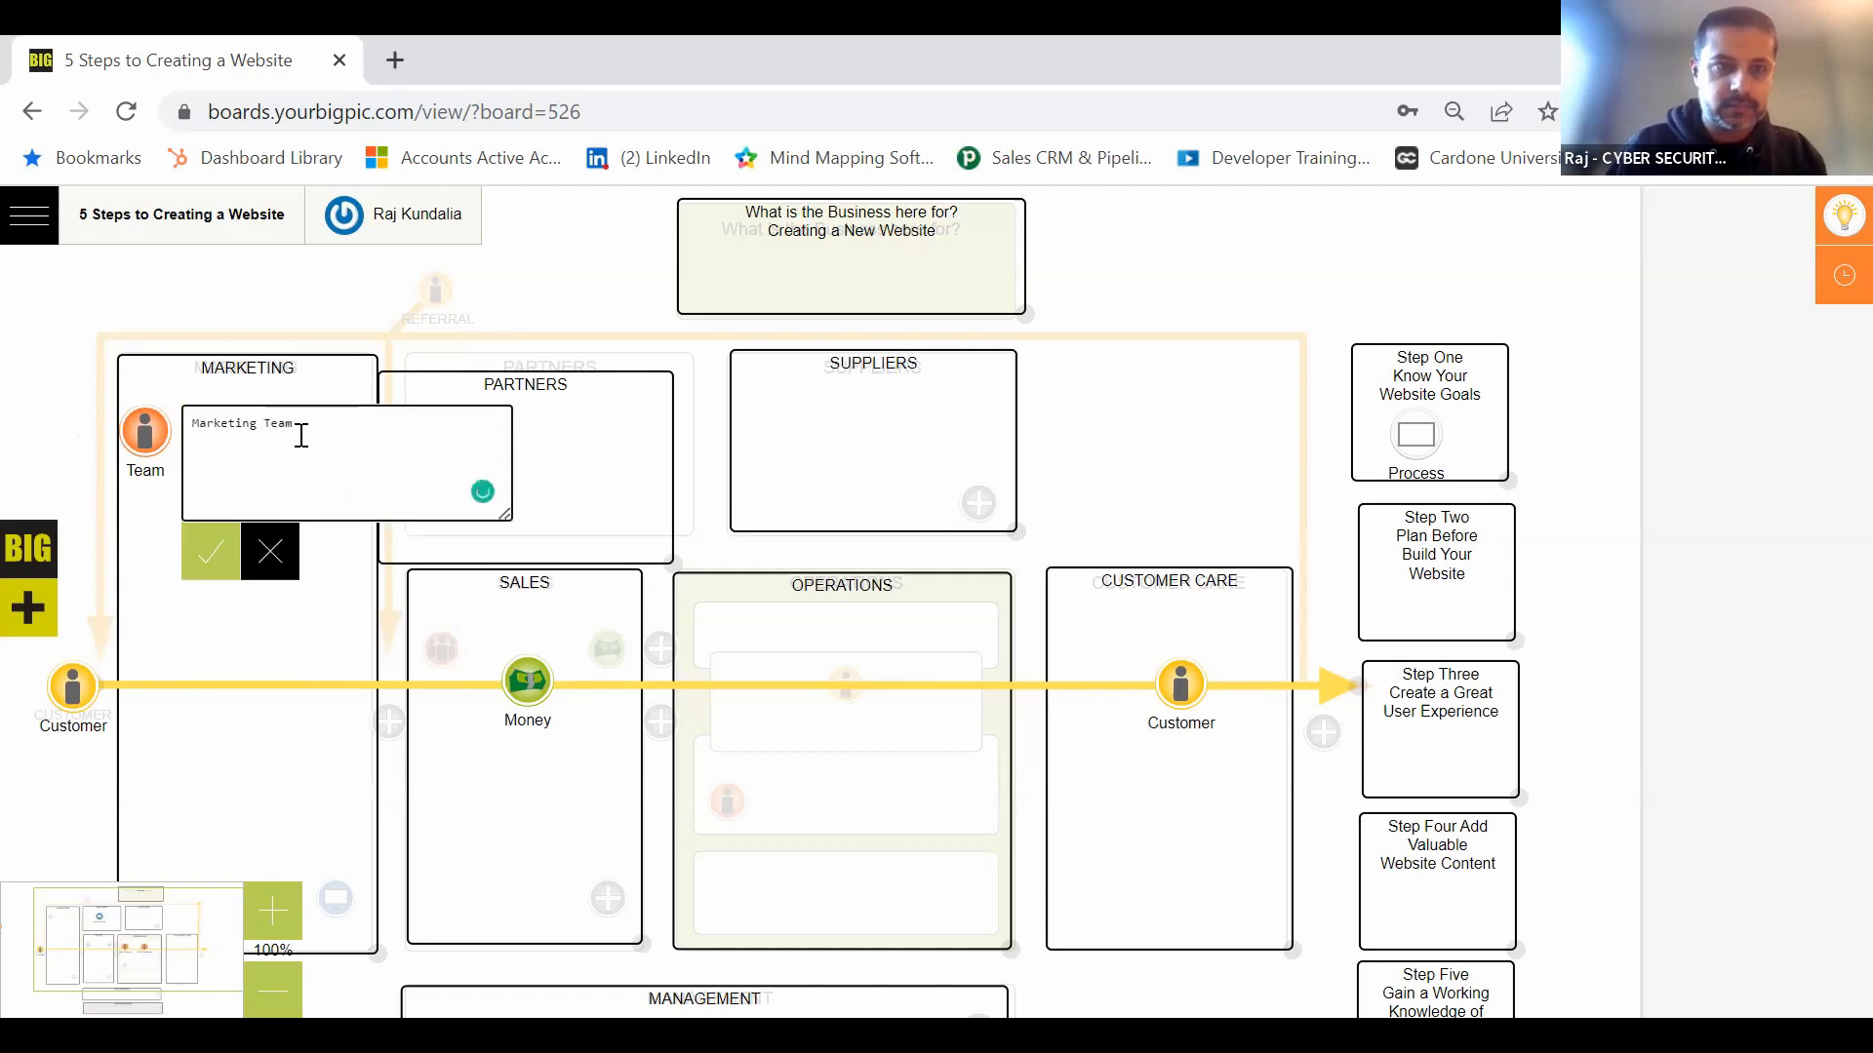
click(211, 554)
Step: Add a key people icon to the Sales box beside the Money icon and rename it "Sales Team"
click(35, 547)
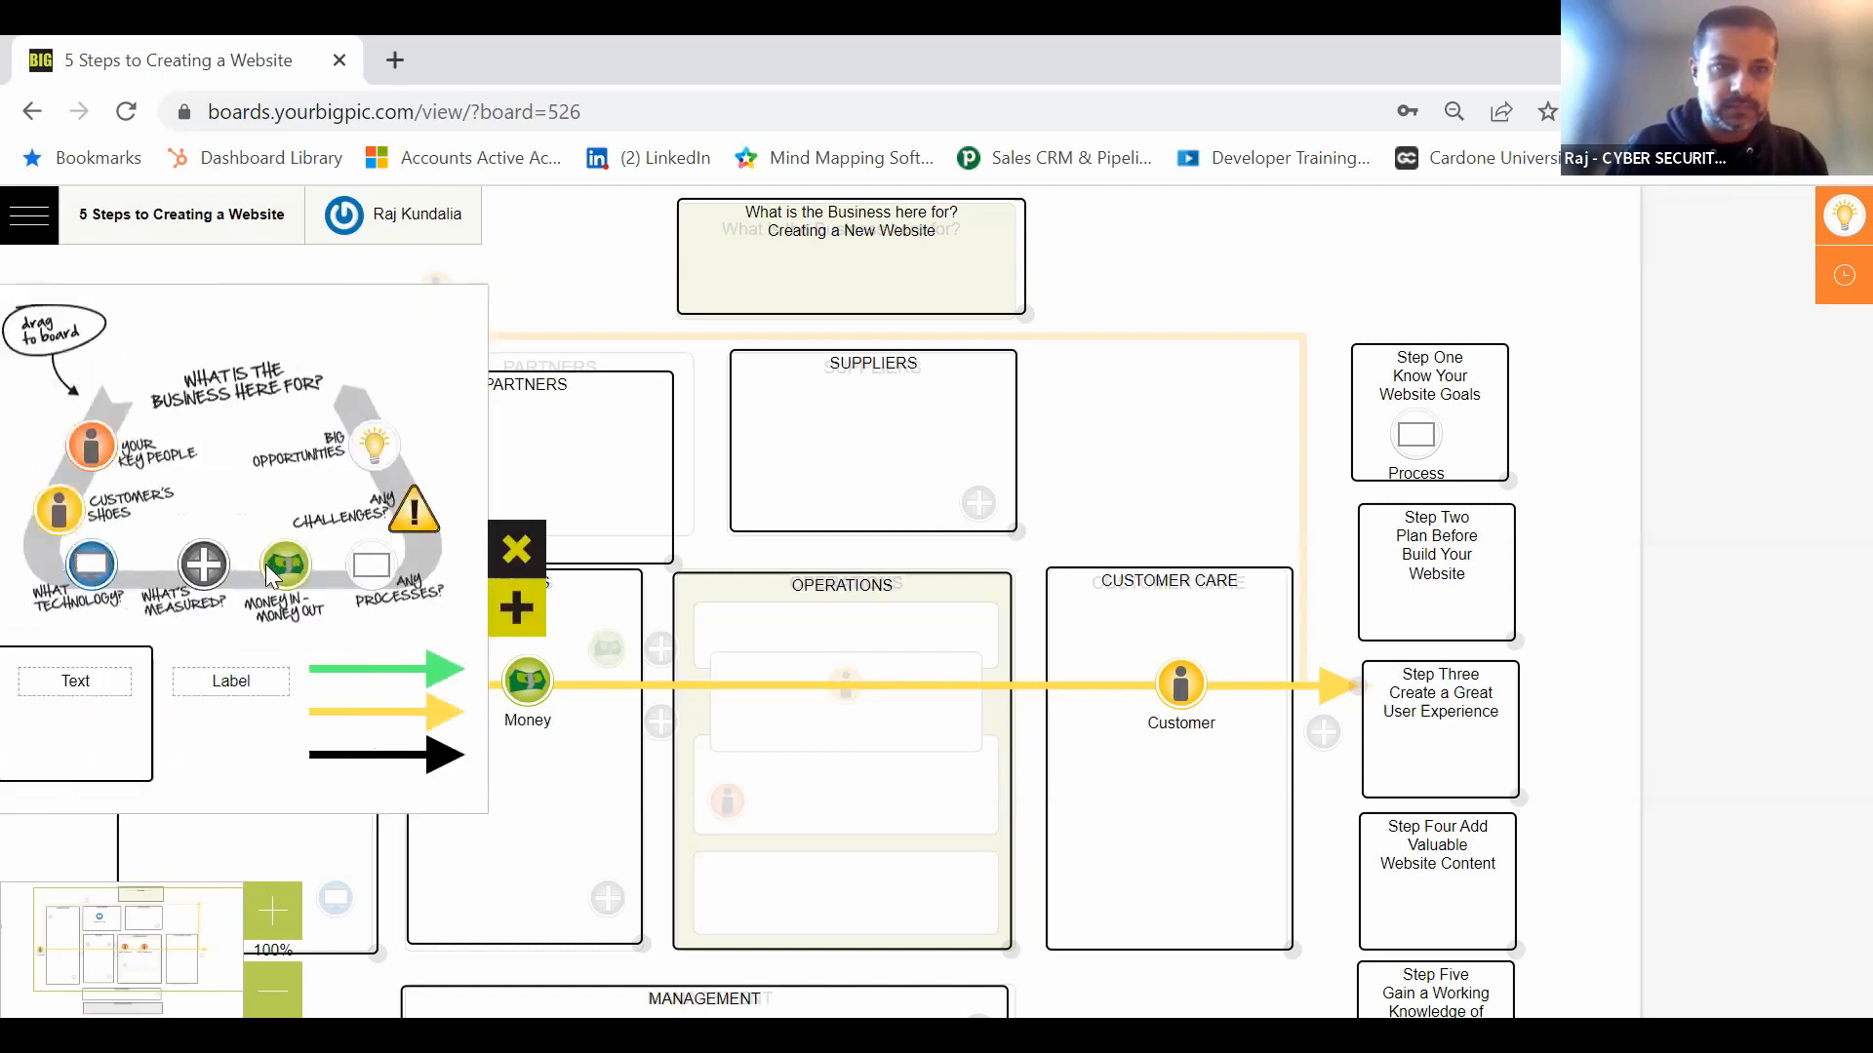
drag(129, 435, 439, 661)
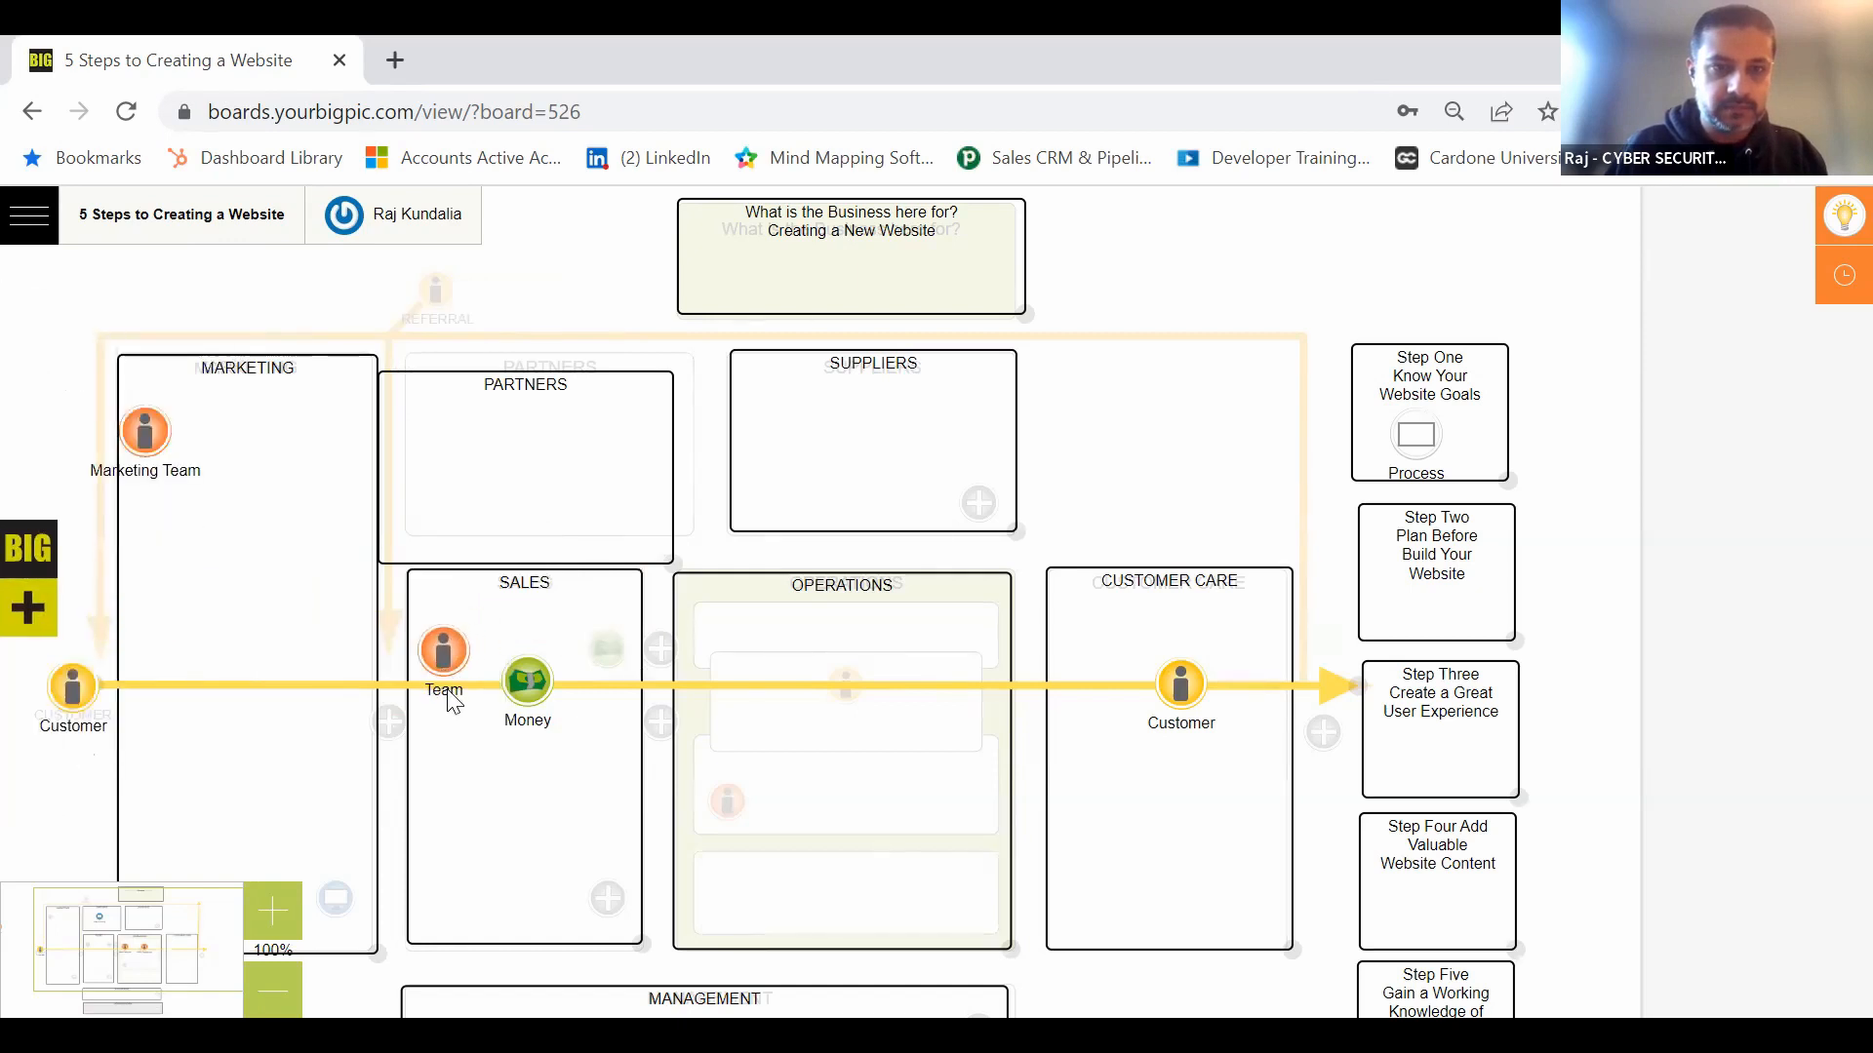
click(452, 700)
click(628, 654)
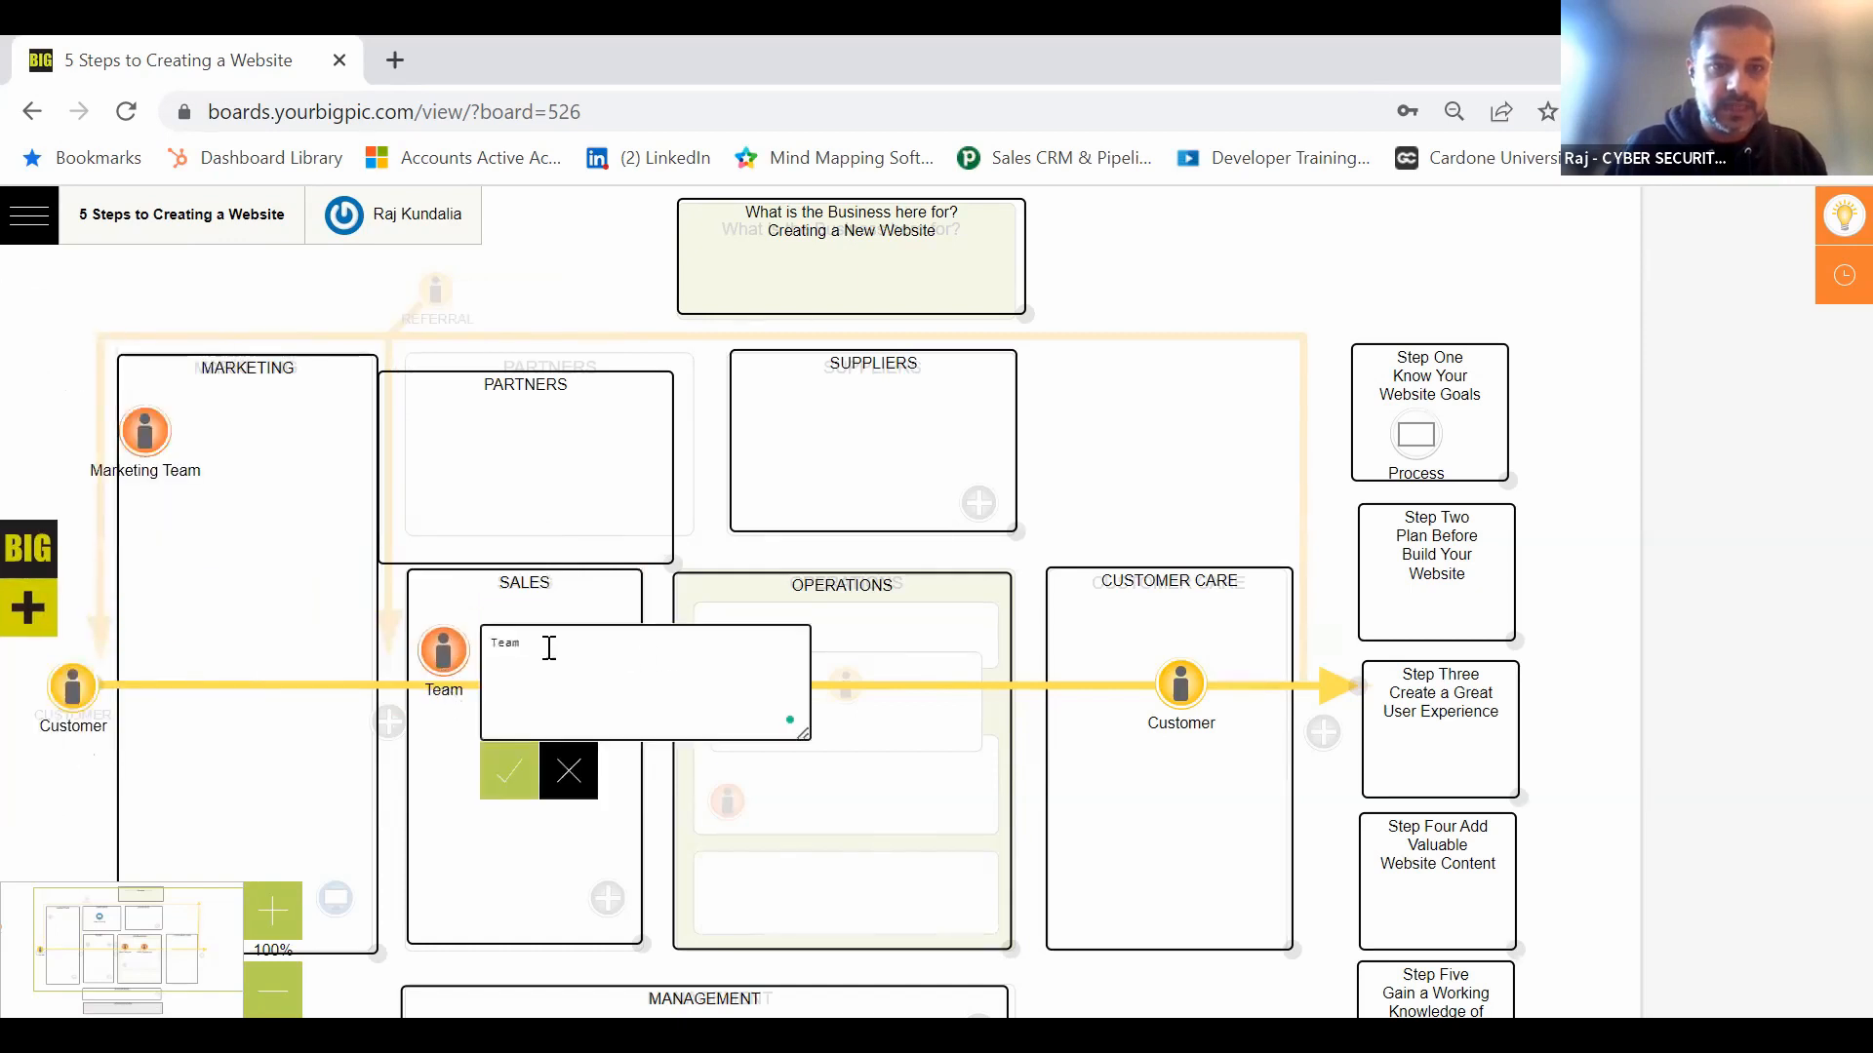
drag(549, 648, 479, 655)
click(450, 694)
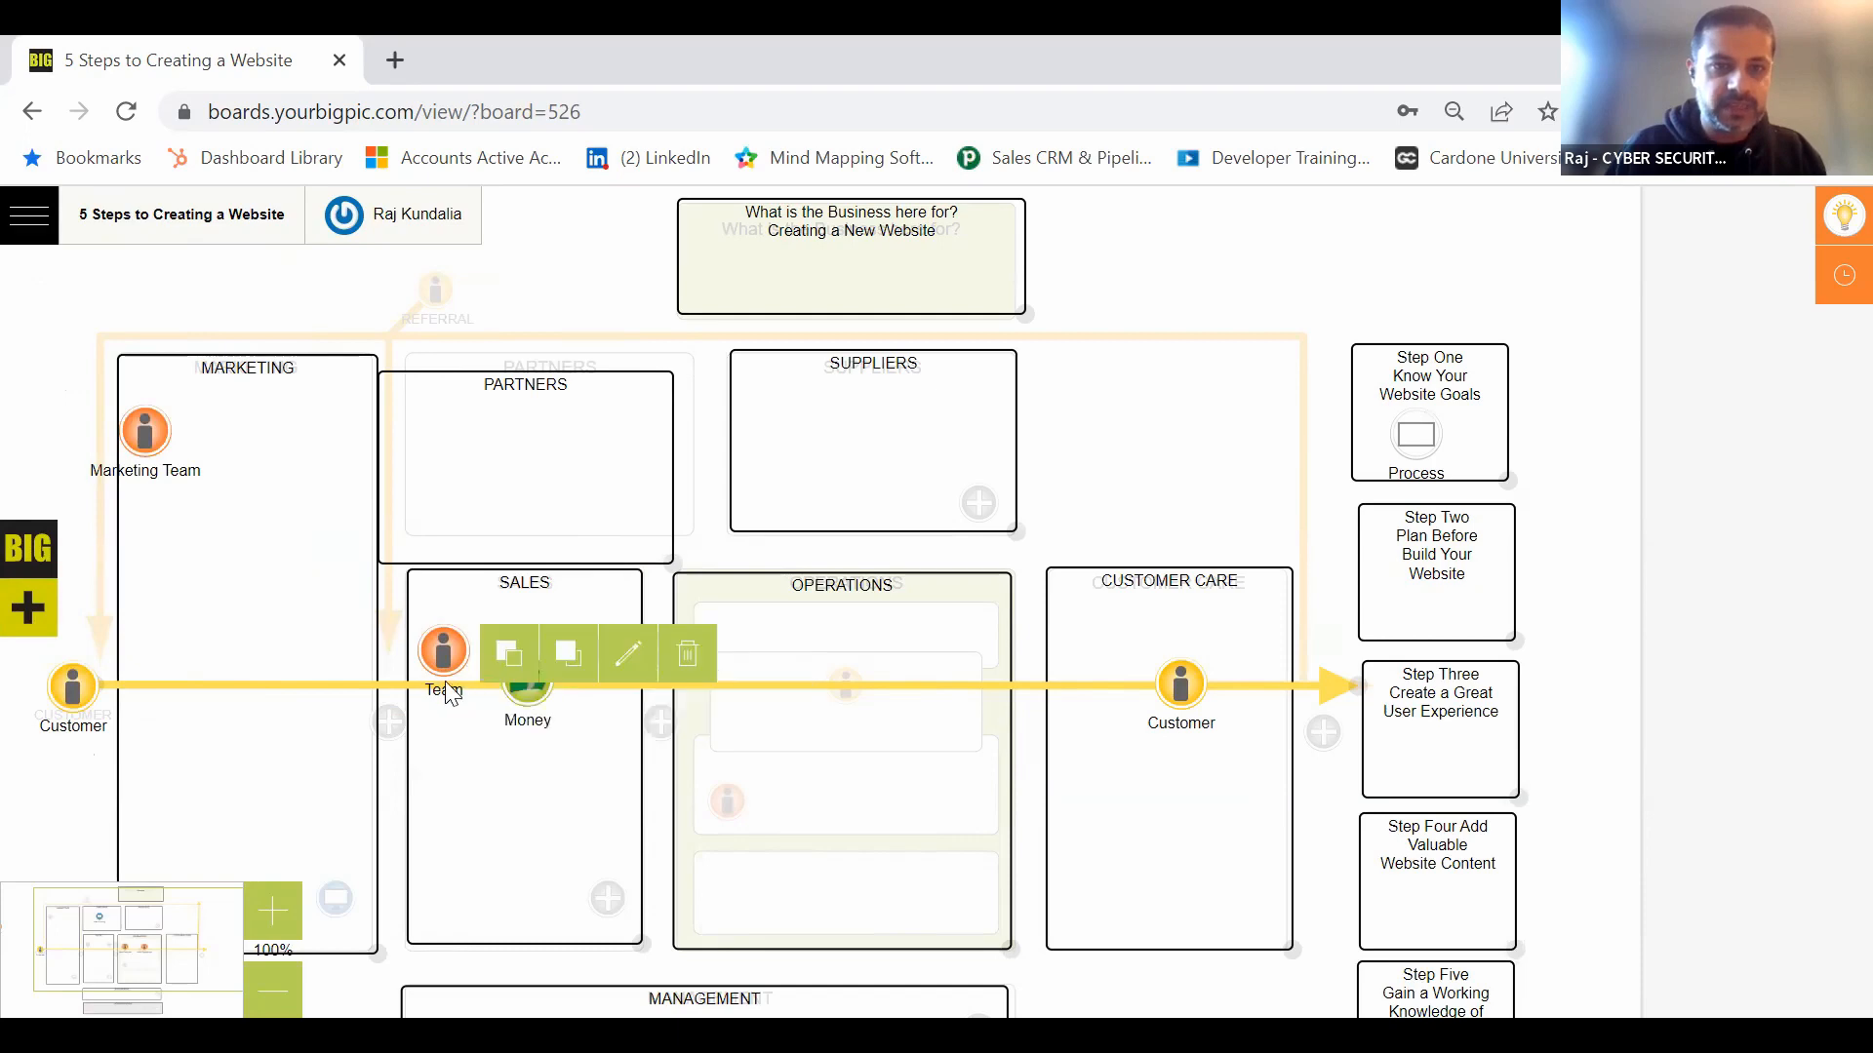
click(627, 651)
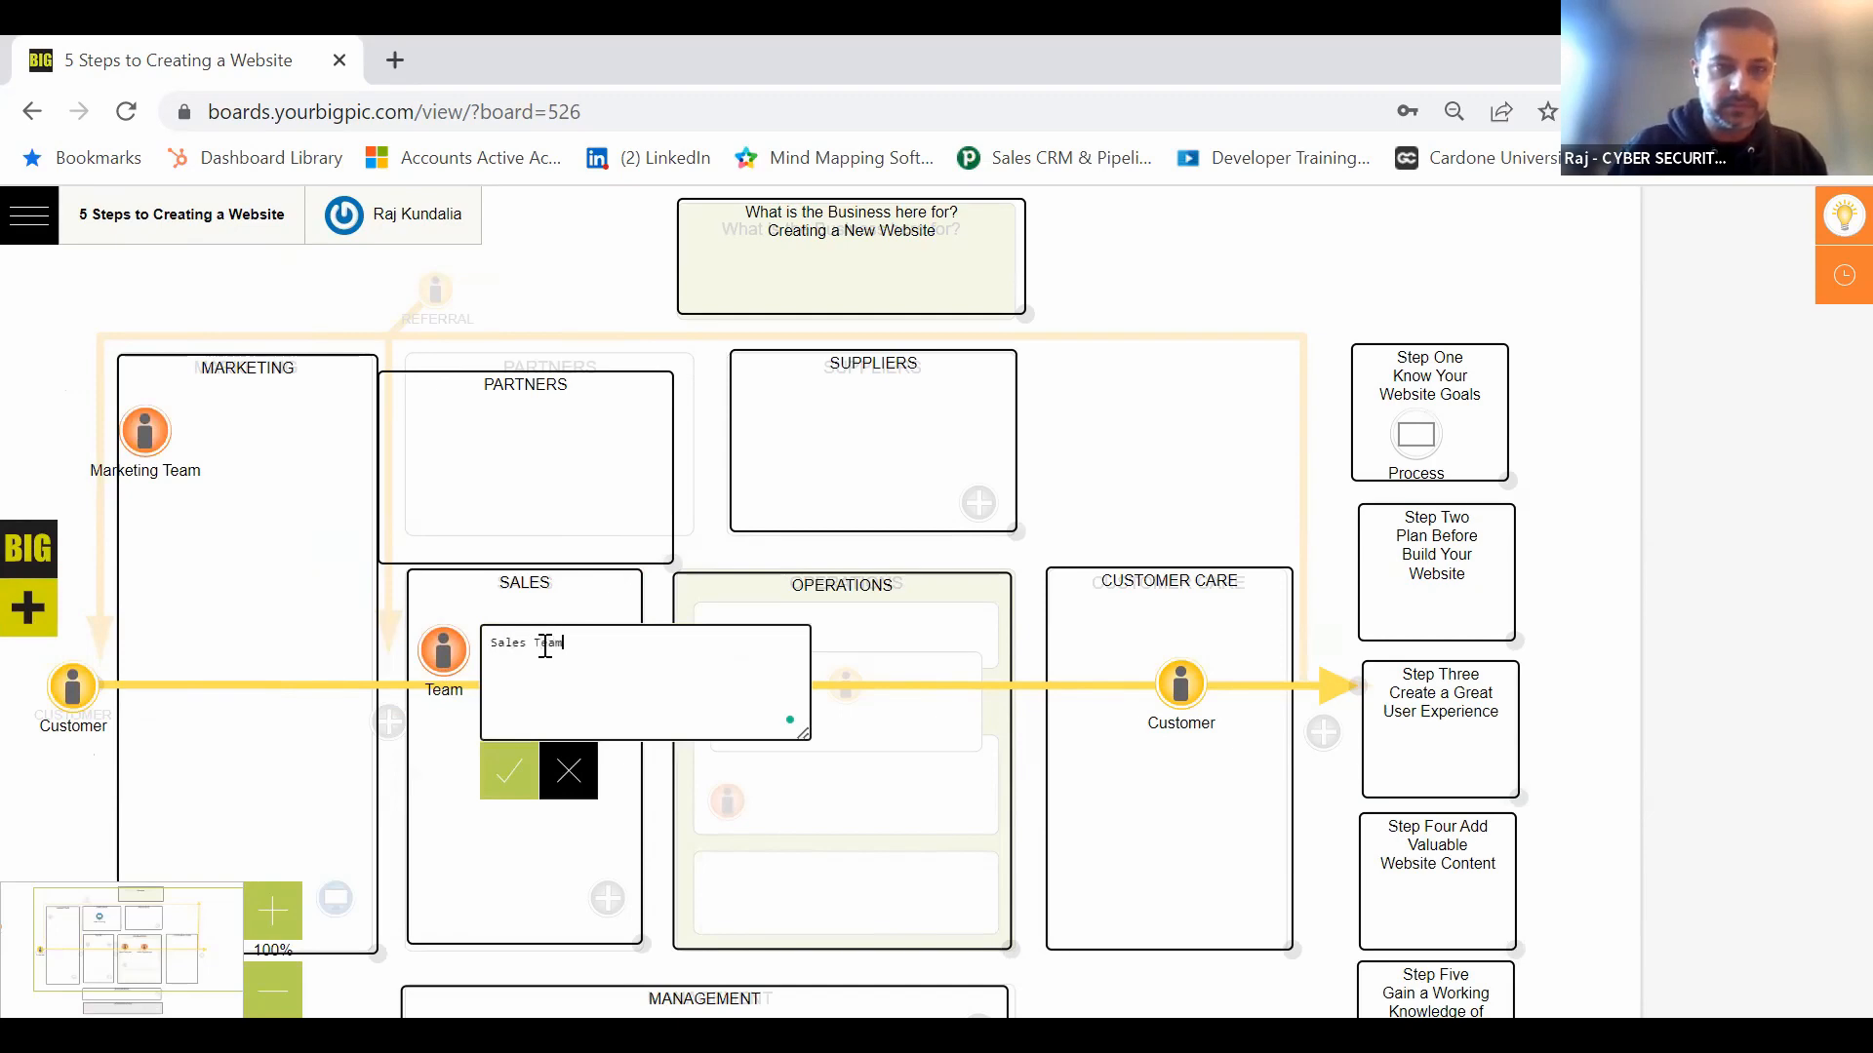
click(514, 786)
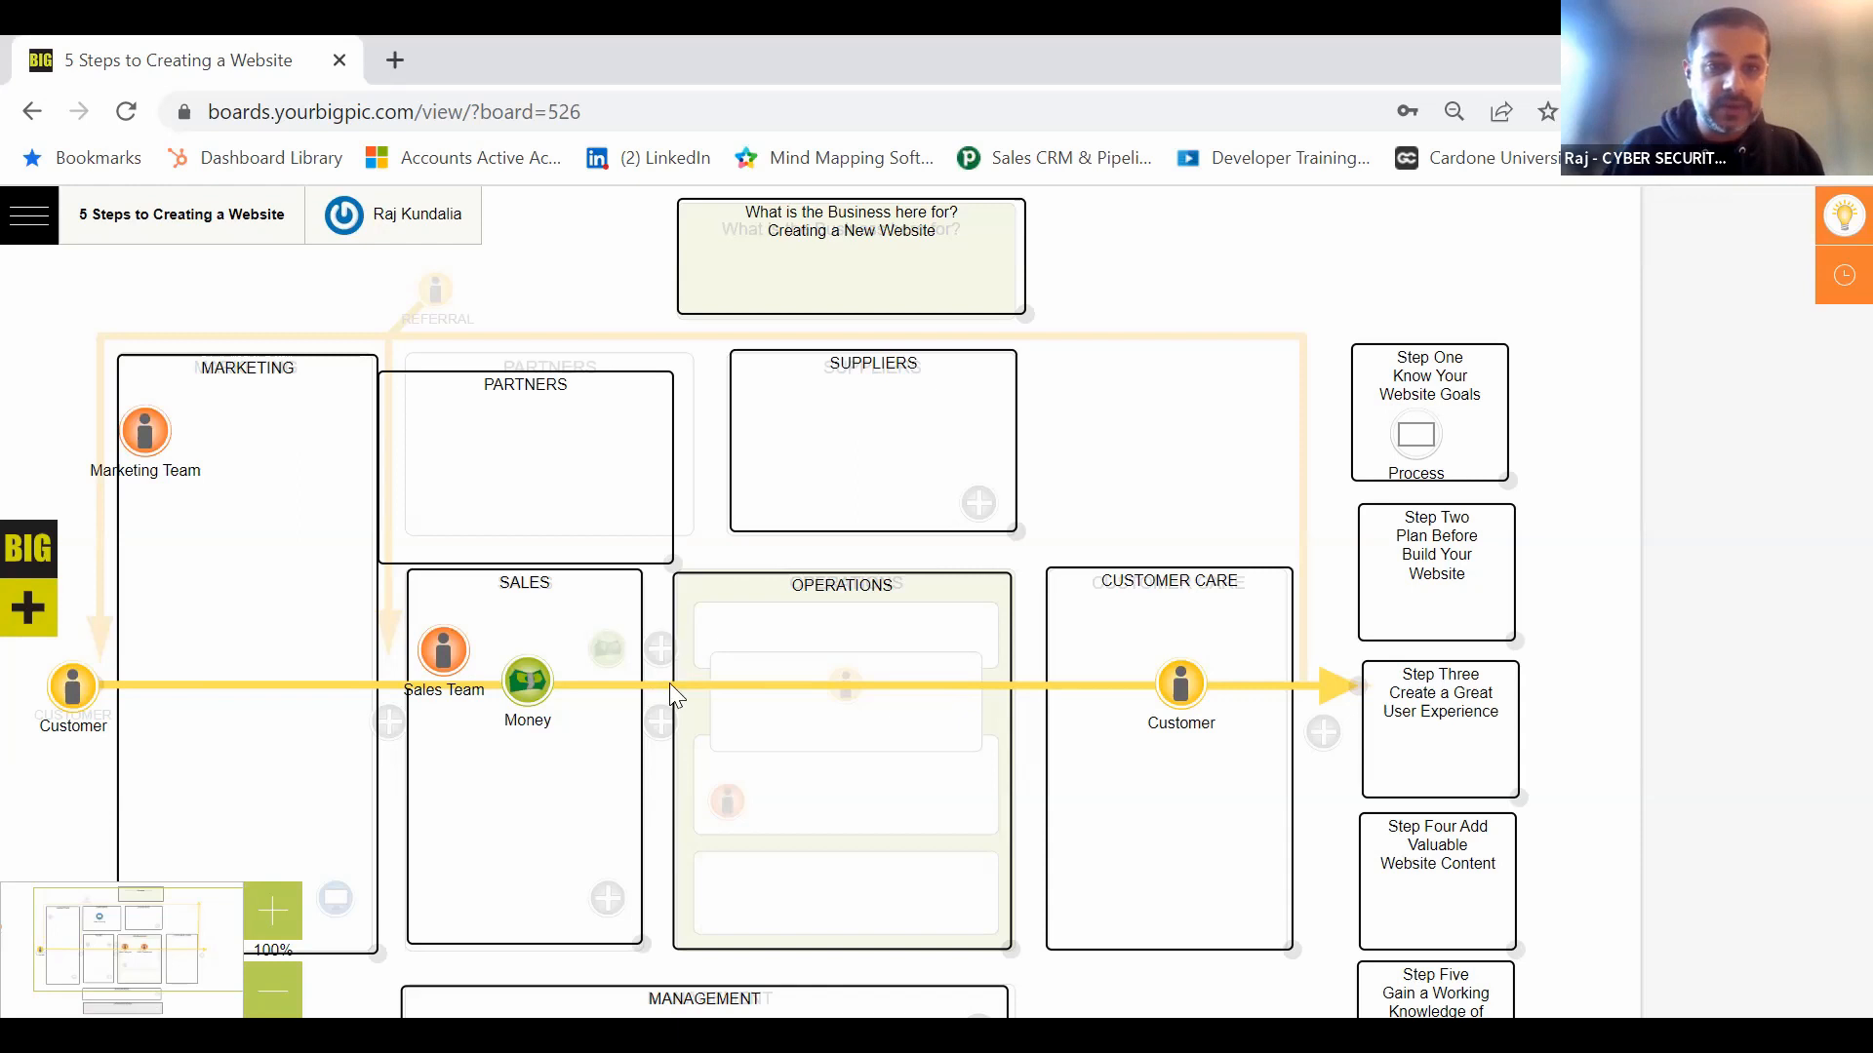
Step: Add a text label to the board and position it in the upper part of the Operations box
click(44, 556)
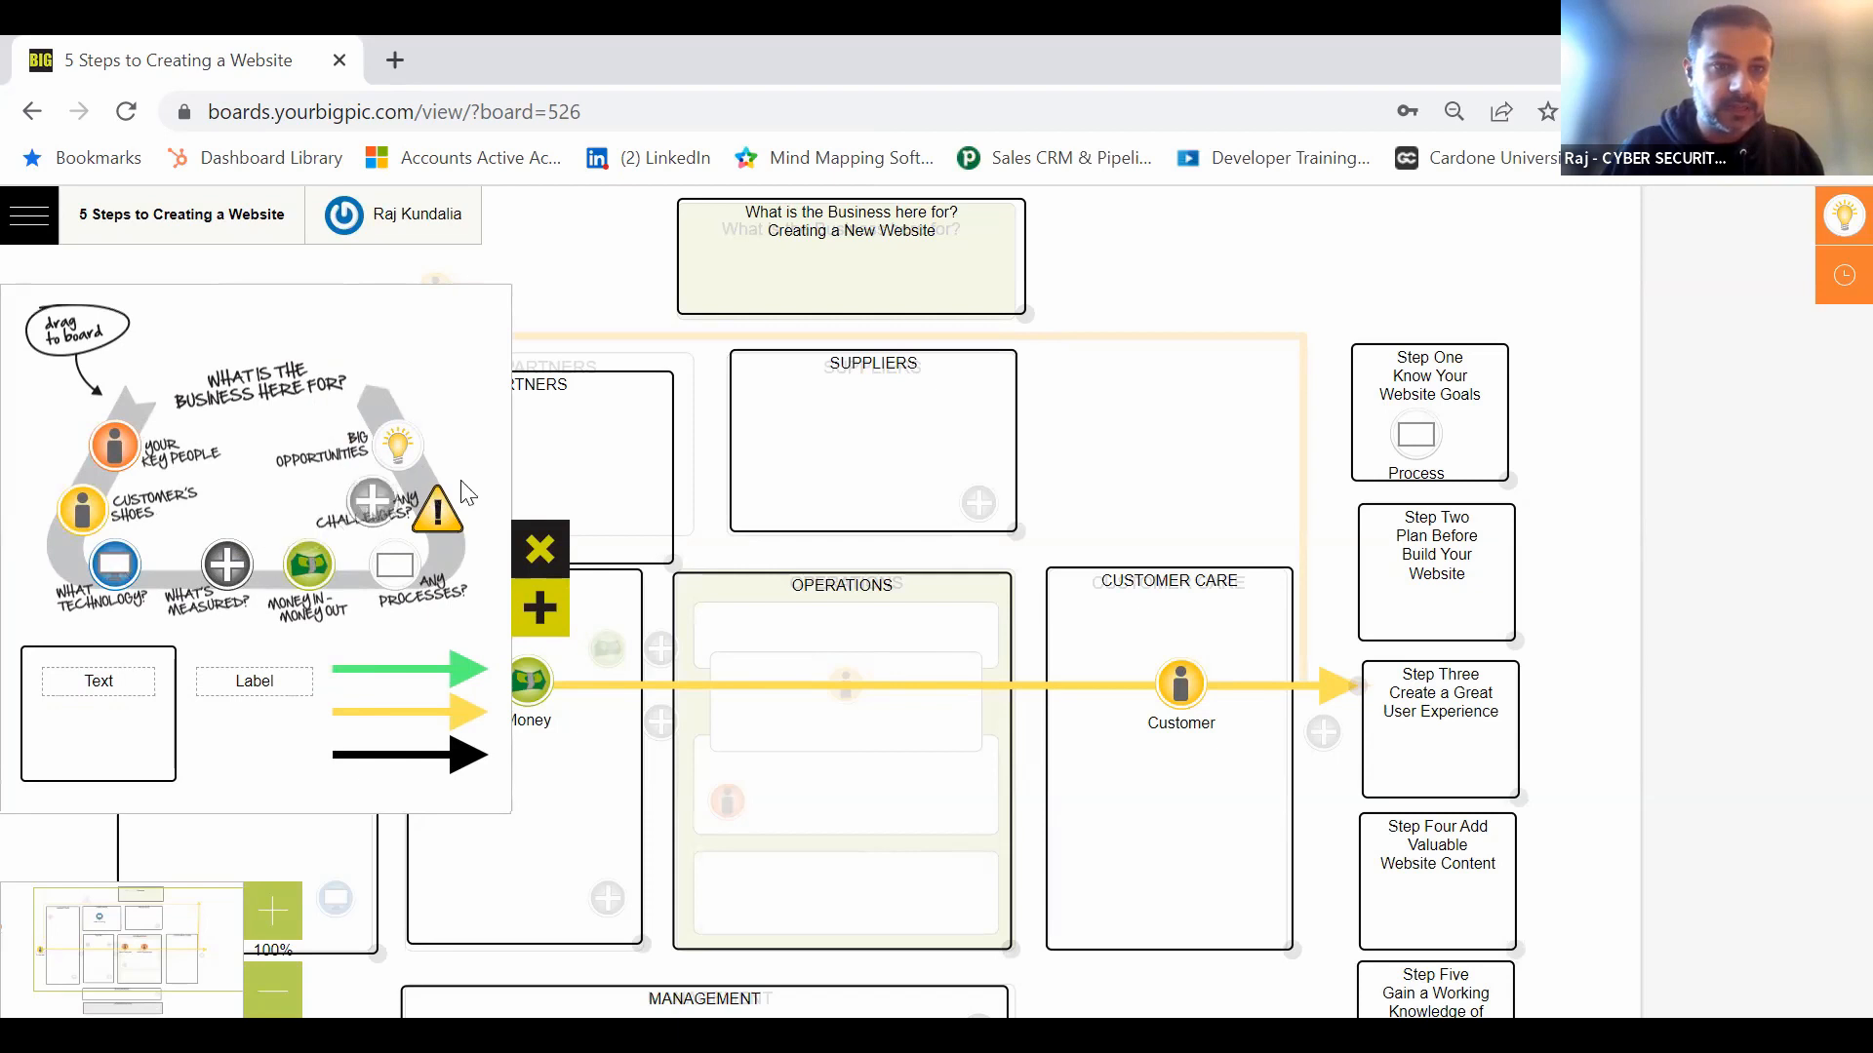
mouse_move(240, 574)
mouse_down()
mouse_move(213, 586)
mouse_move(275, 562)
mouse_up()
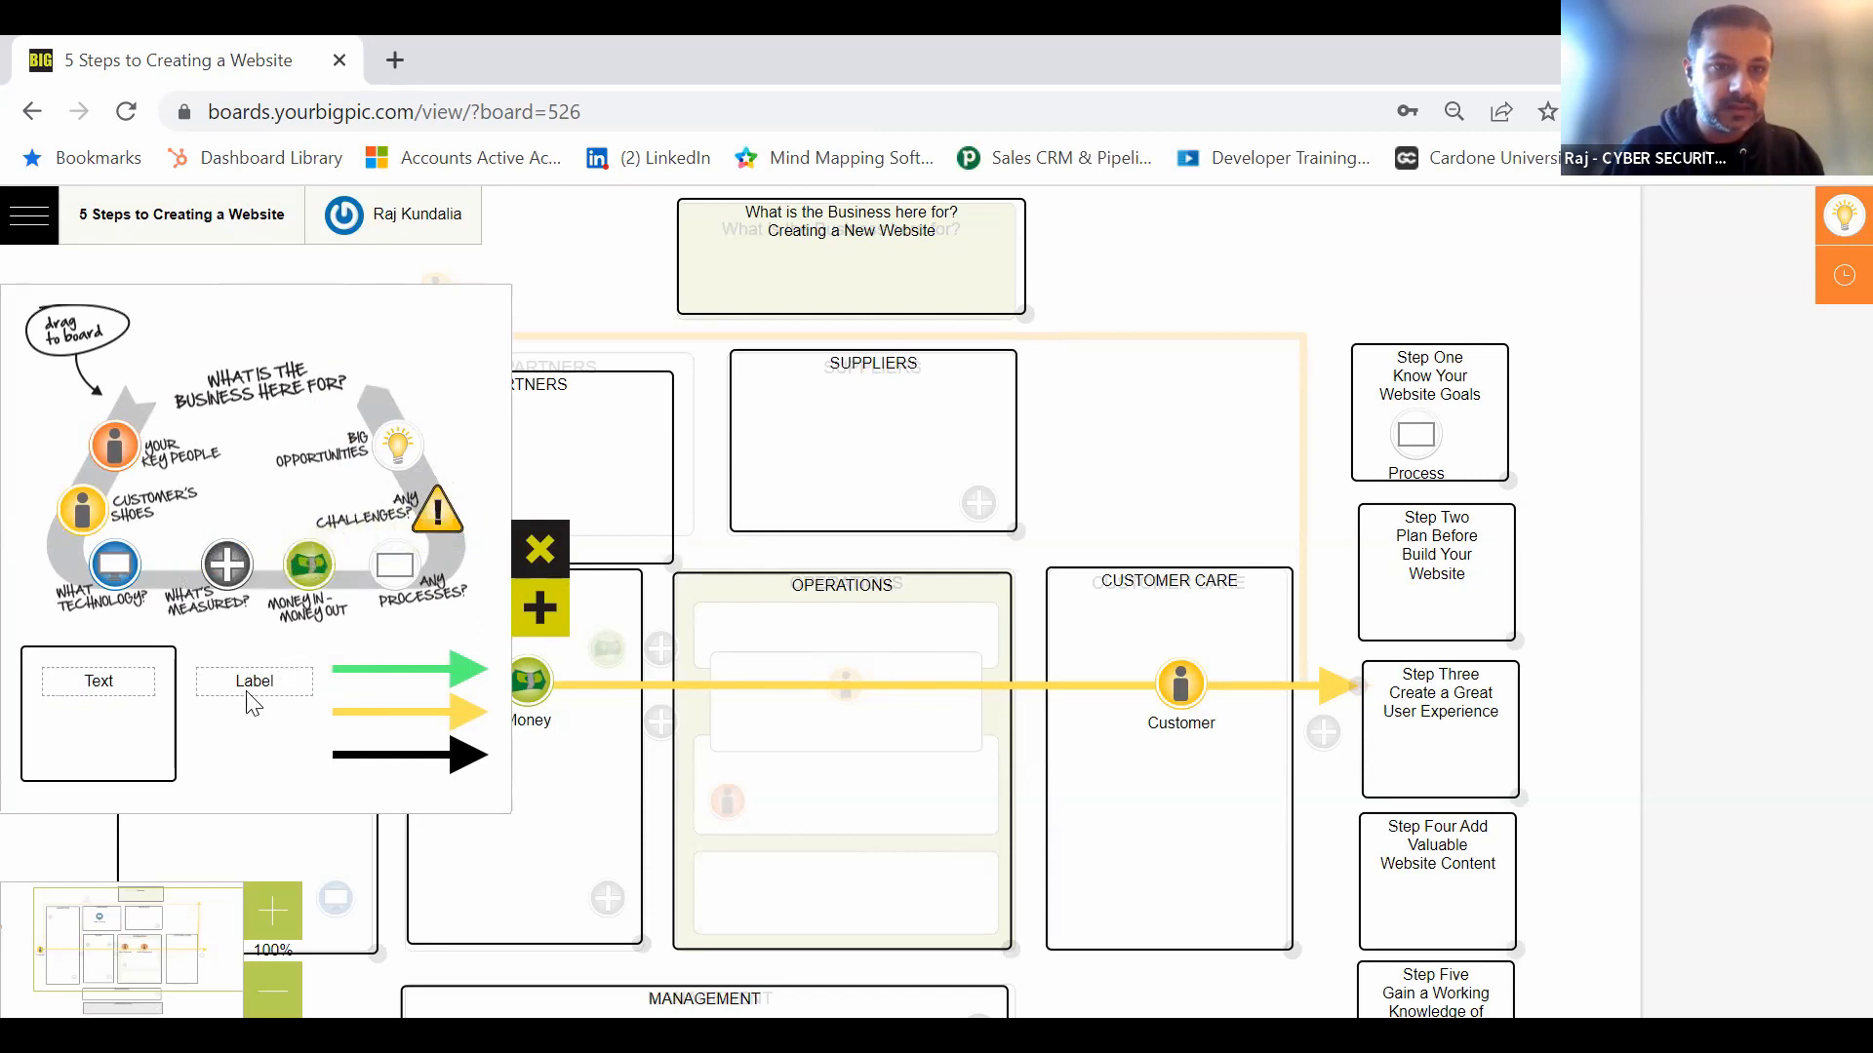
drag(283, 683, 839, 419)
click(825, 416)
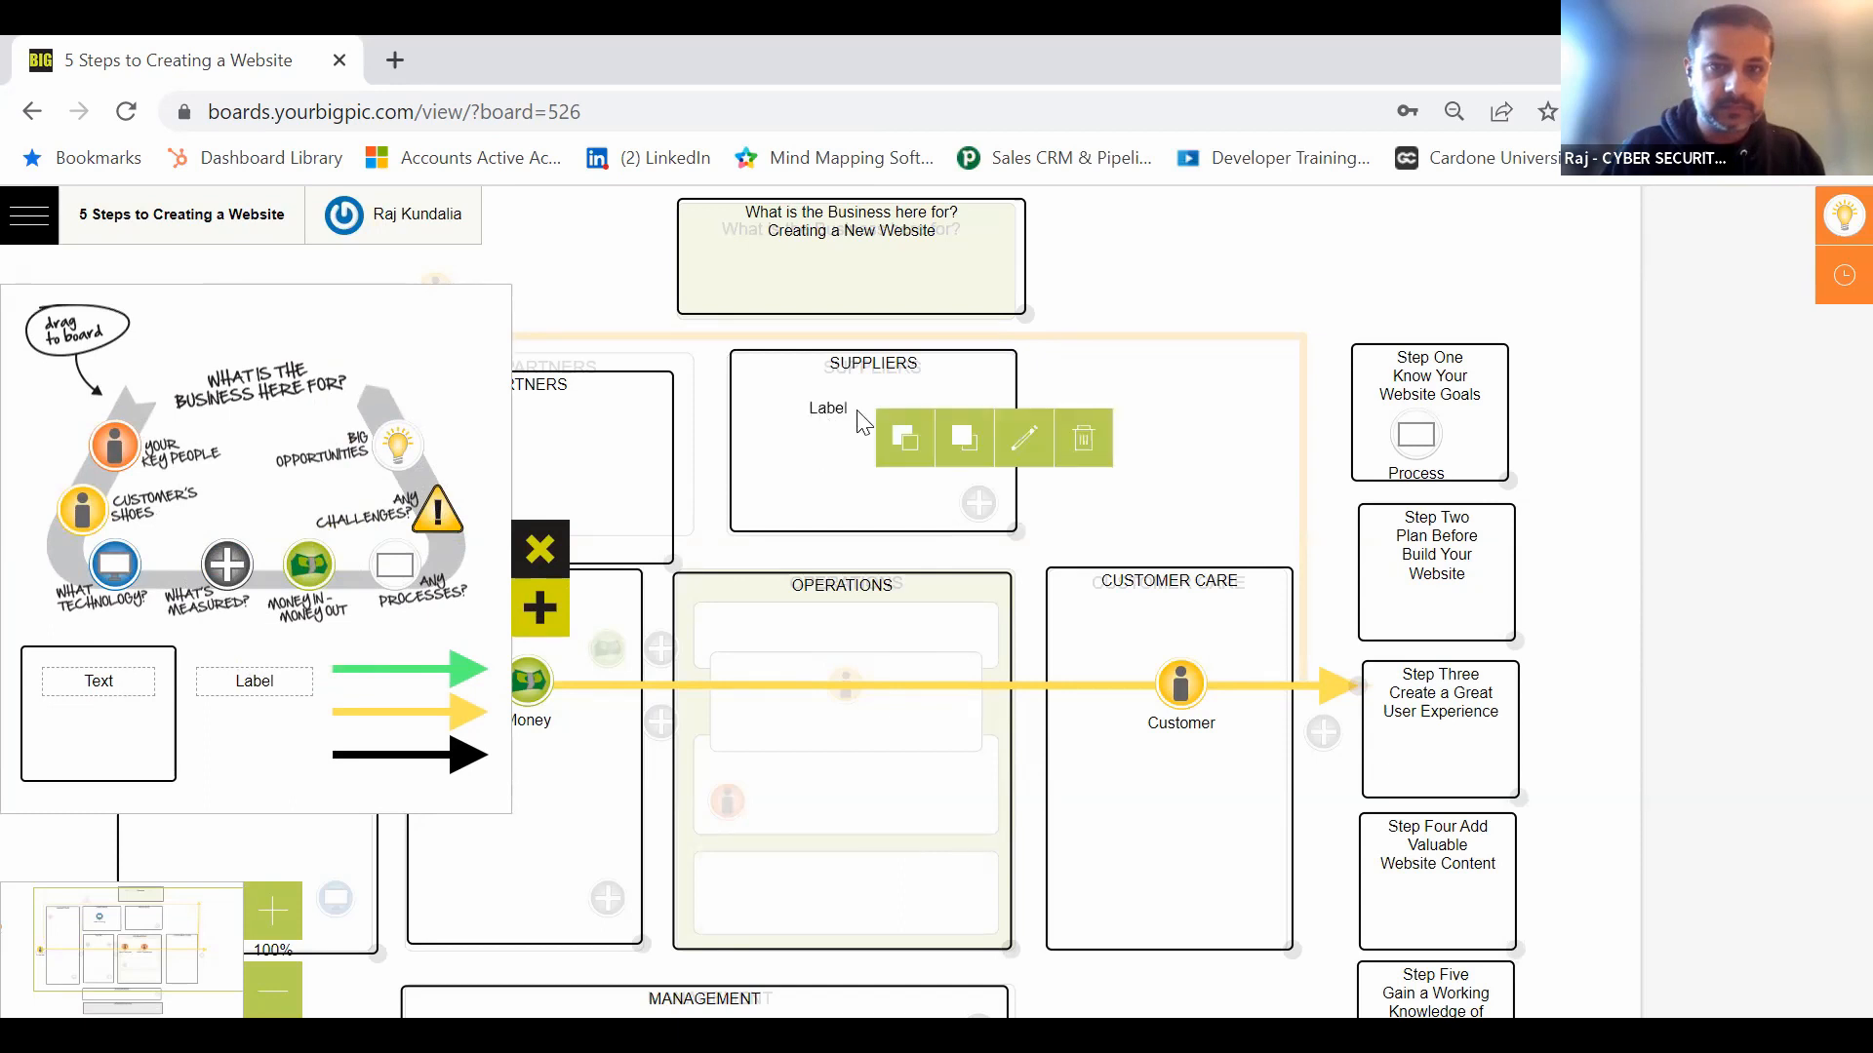
click(1000, 437)
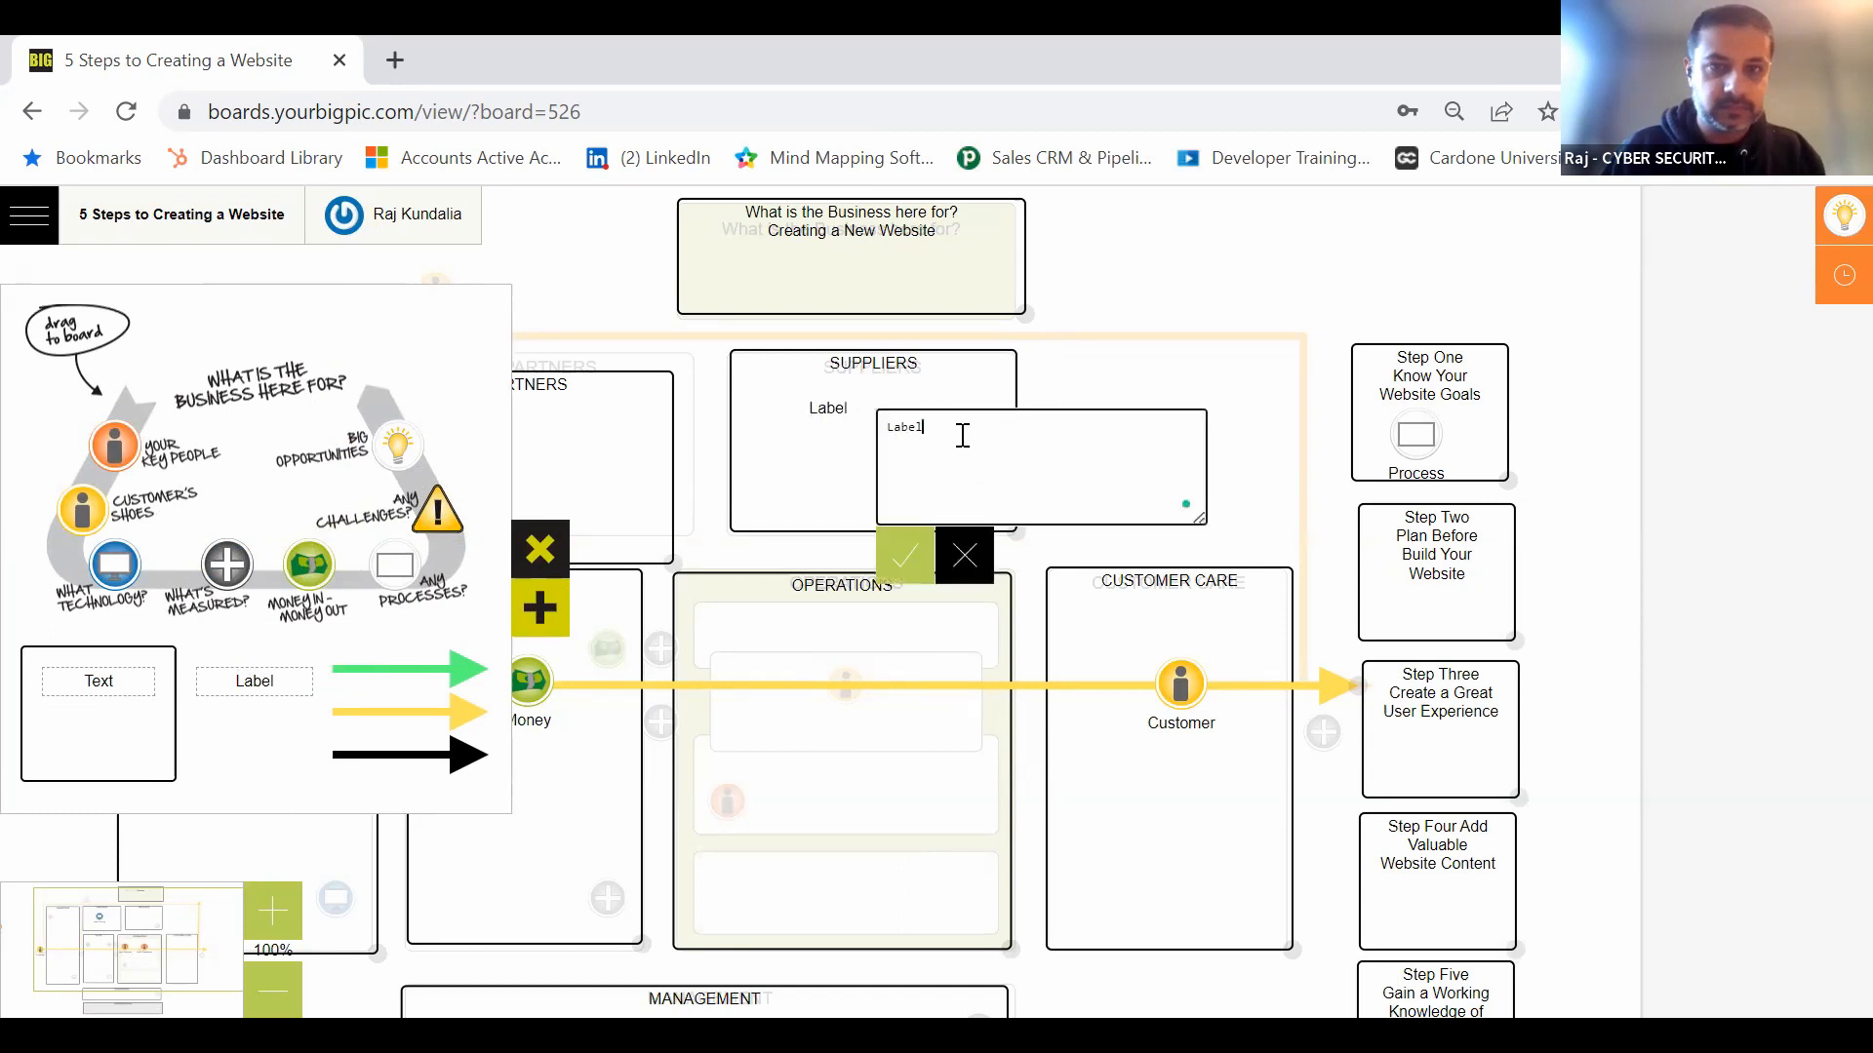
drag(963, 435, 791, 628)
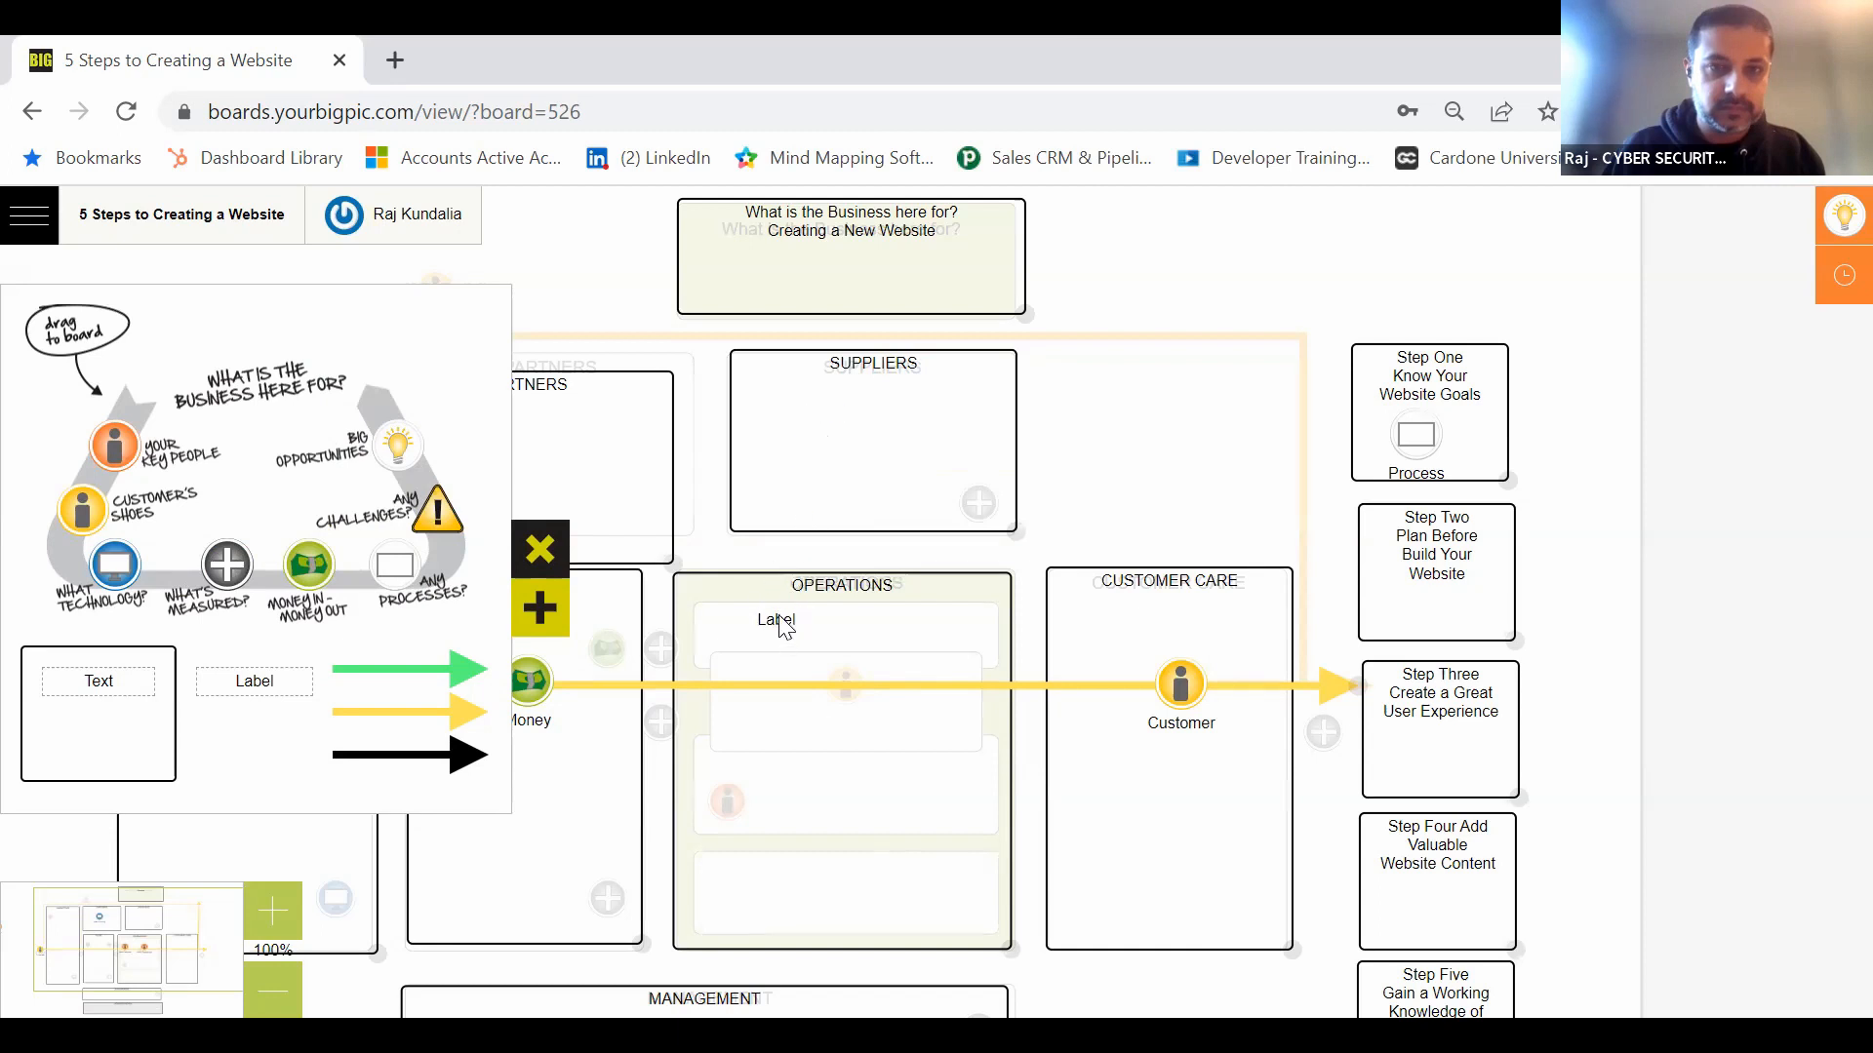
Step: Change the text of the label in the Operations box to "Chairs"
click(780, 620)
click(970, 652)
double_click(831, 640)
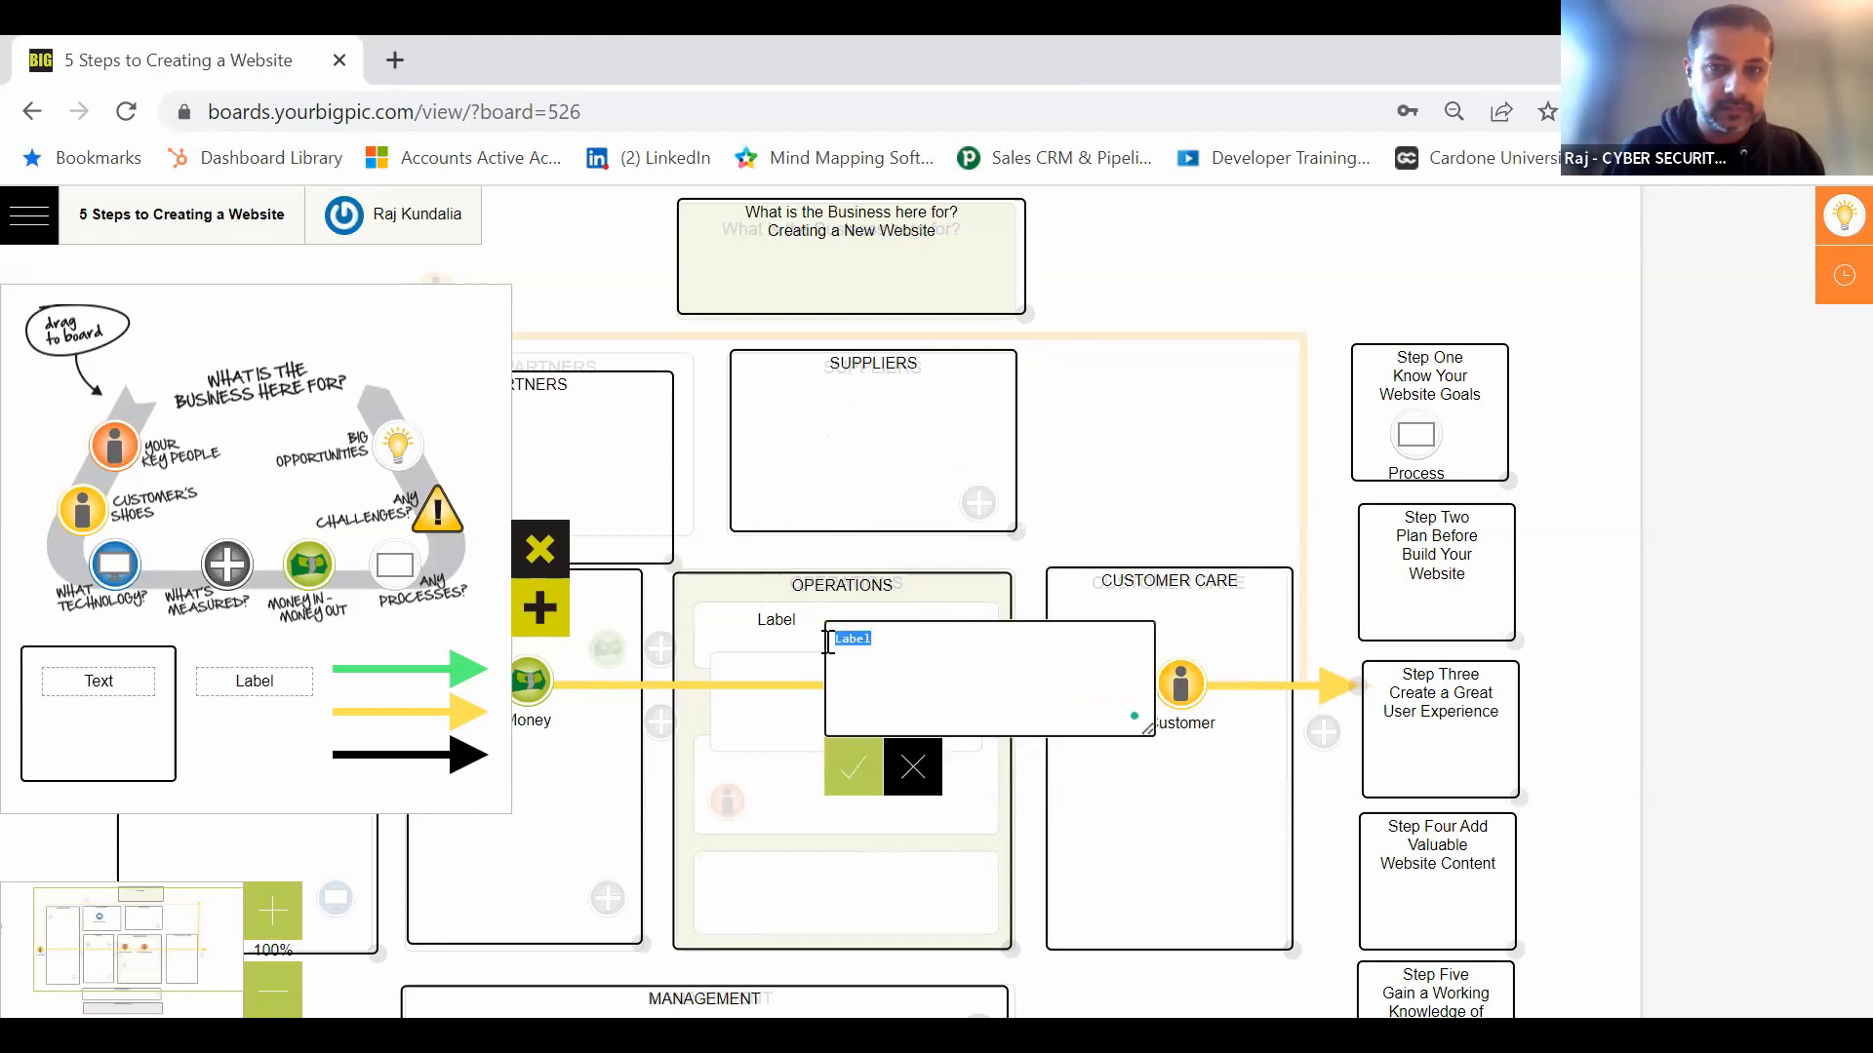
text(Chairs)
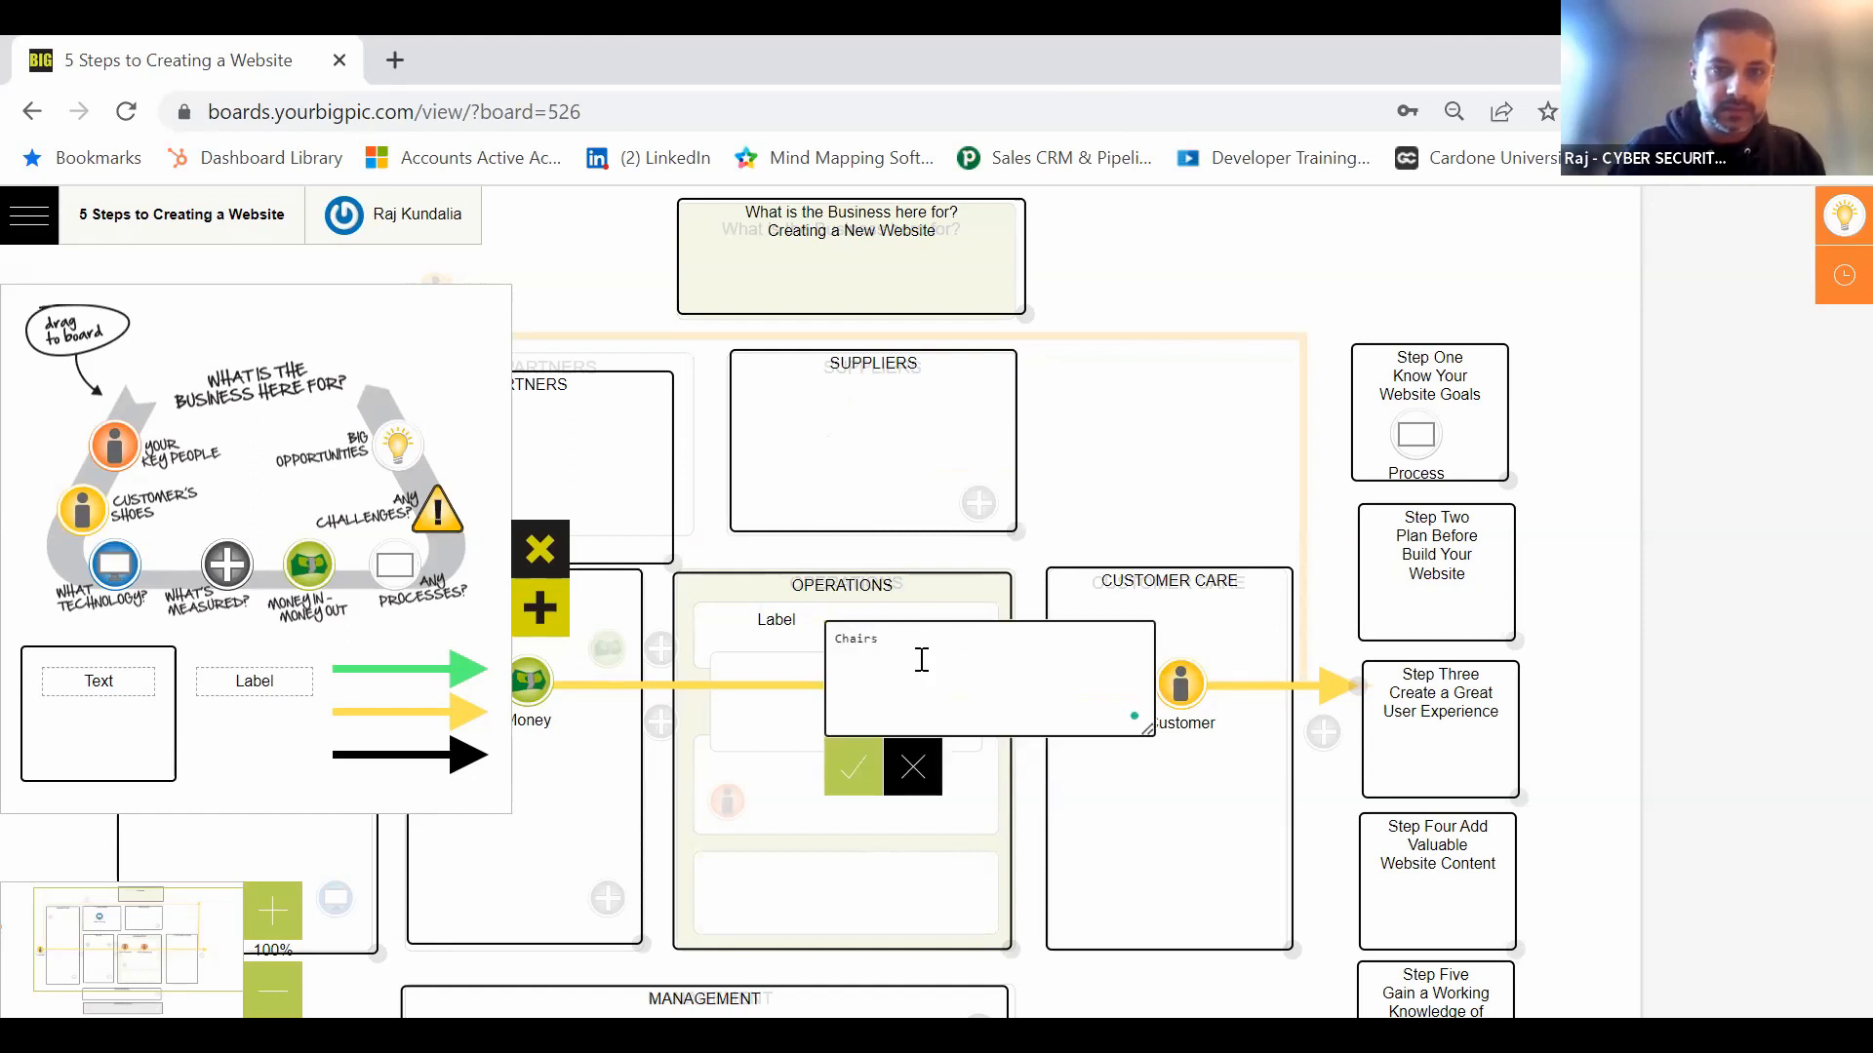
click(852, 768)
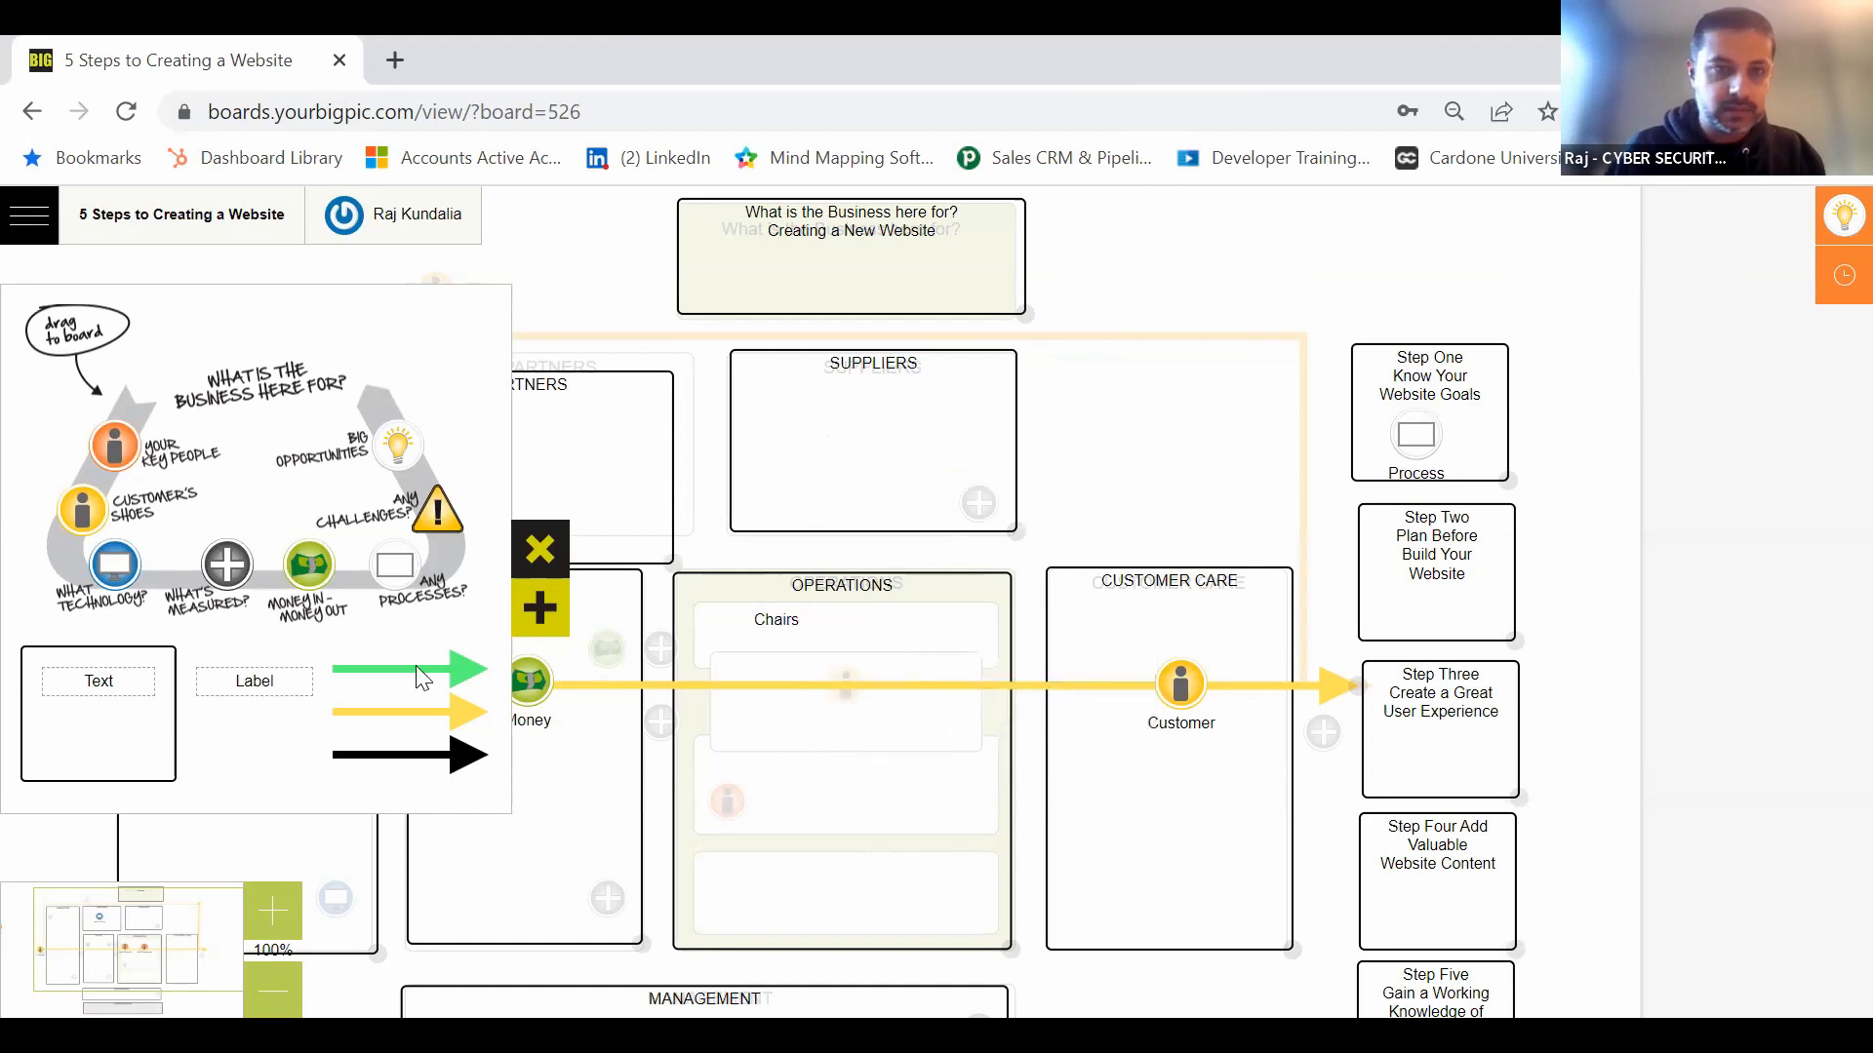
Step: Add a second label reading "Tables" in the Operations box and line it up beside Chairs
drag(256, 694, 848, 626)
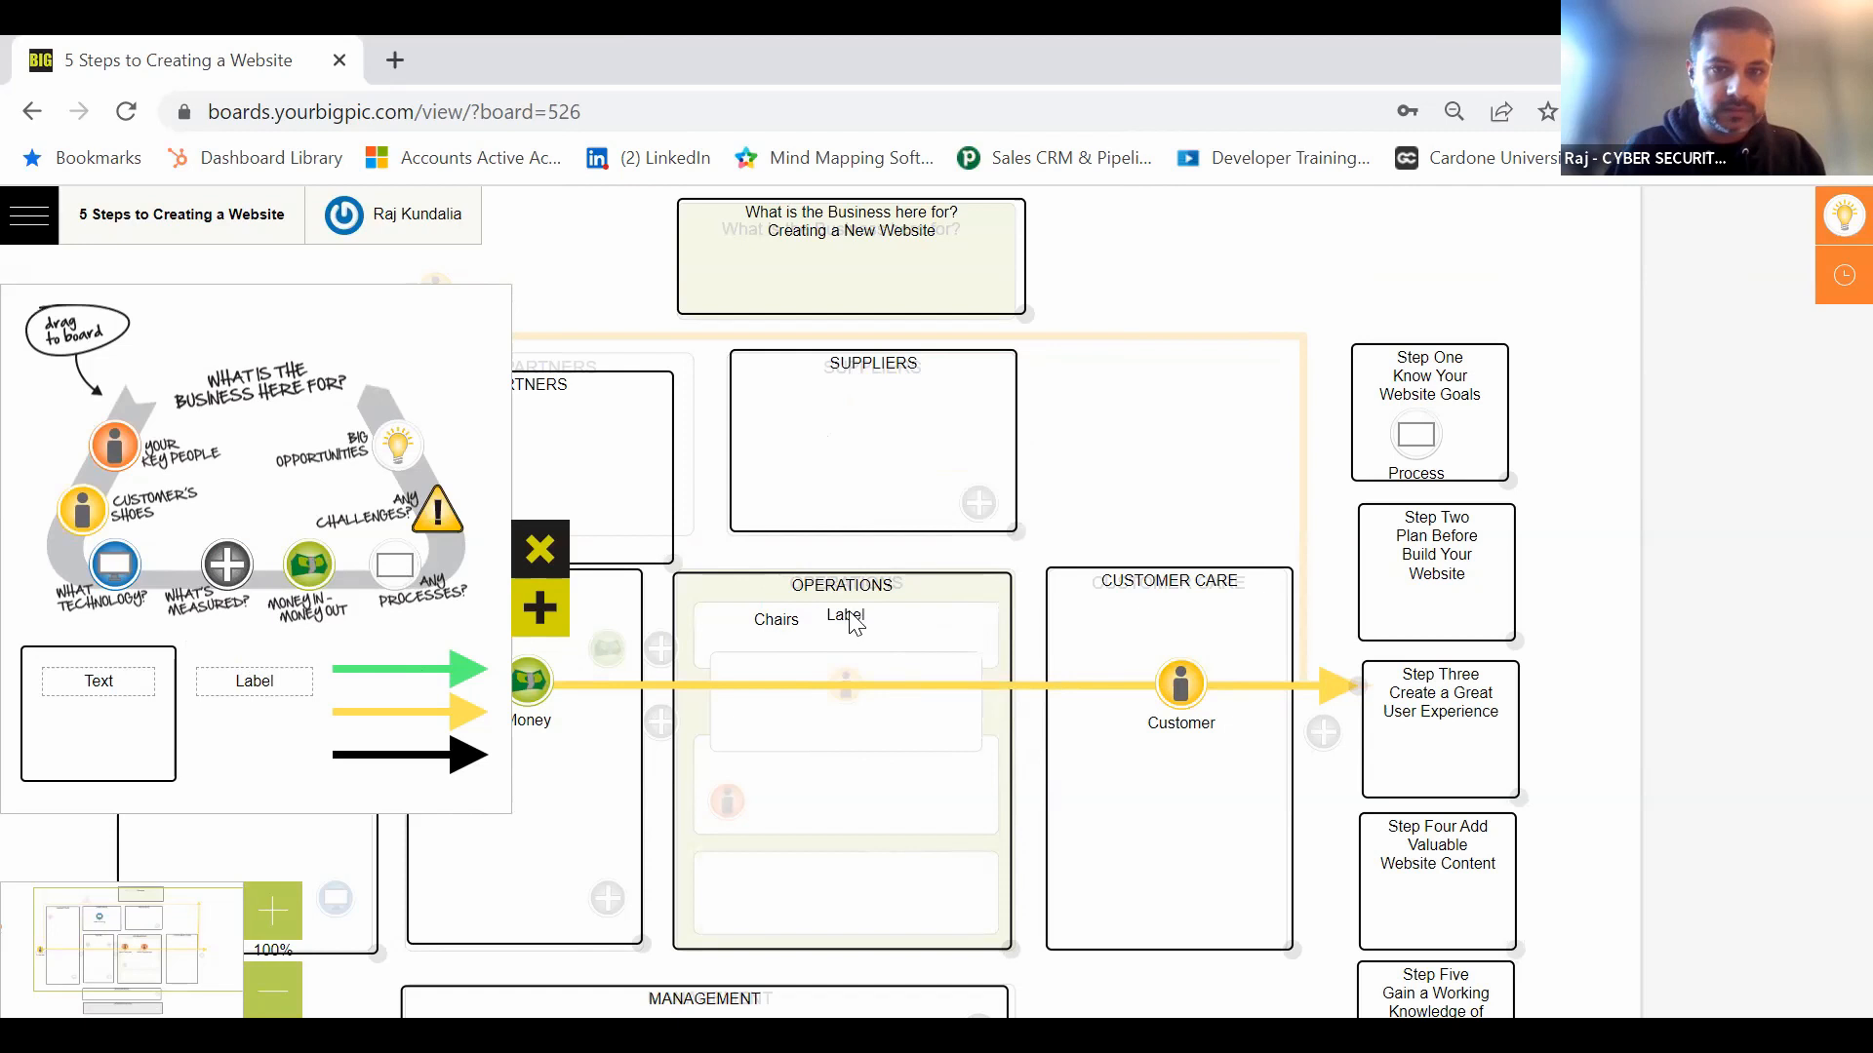
click(1041, 636)
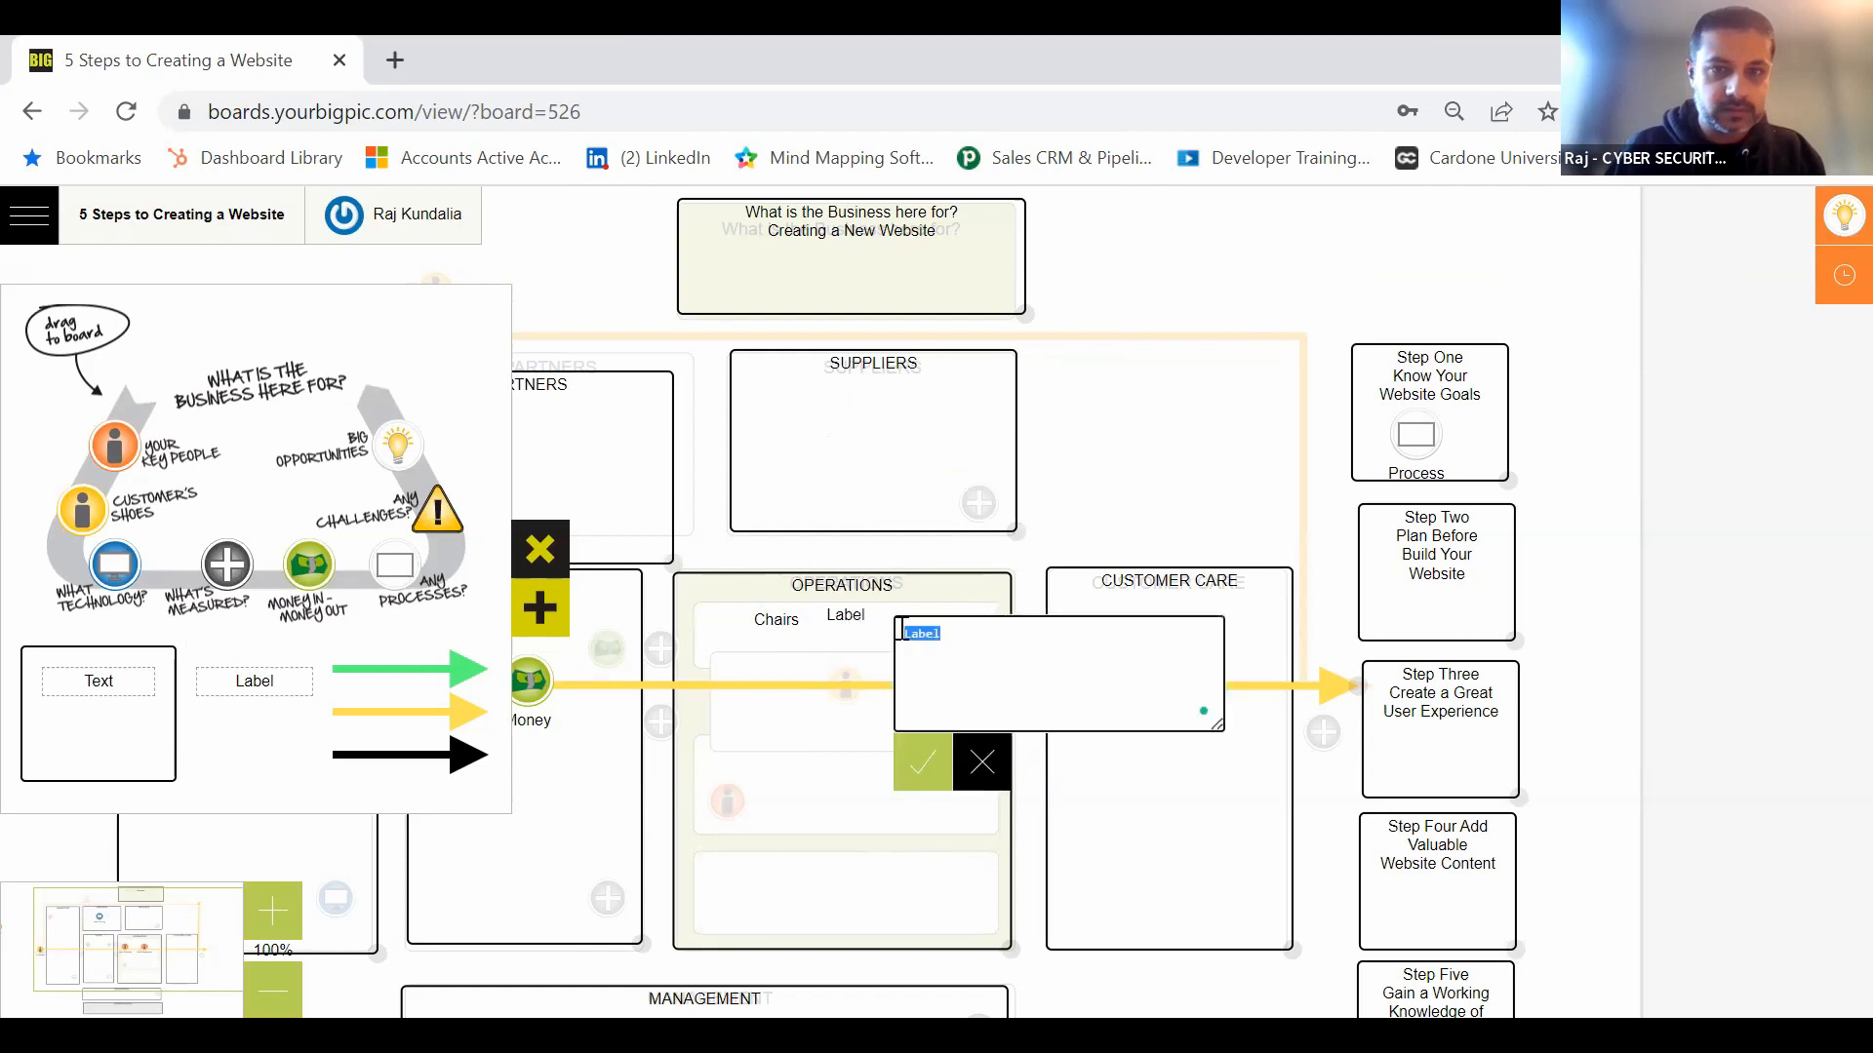
text(Tables)
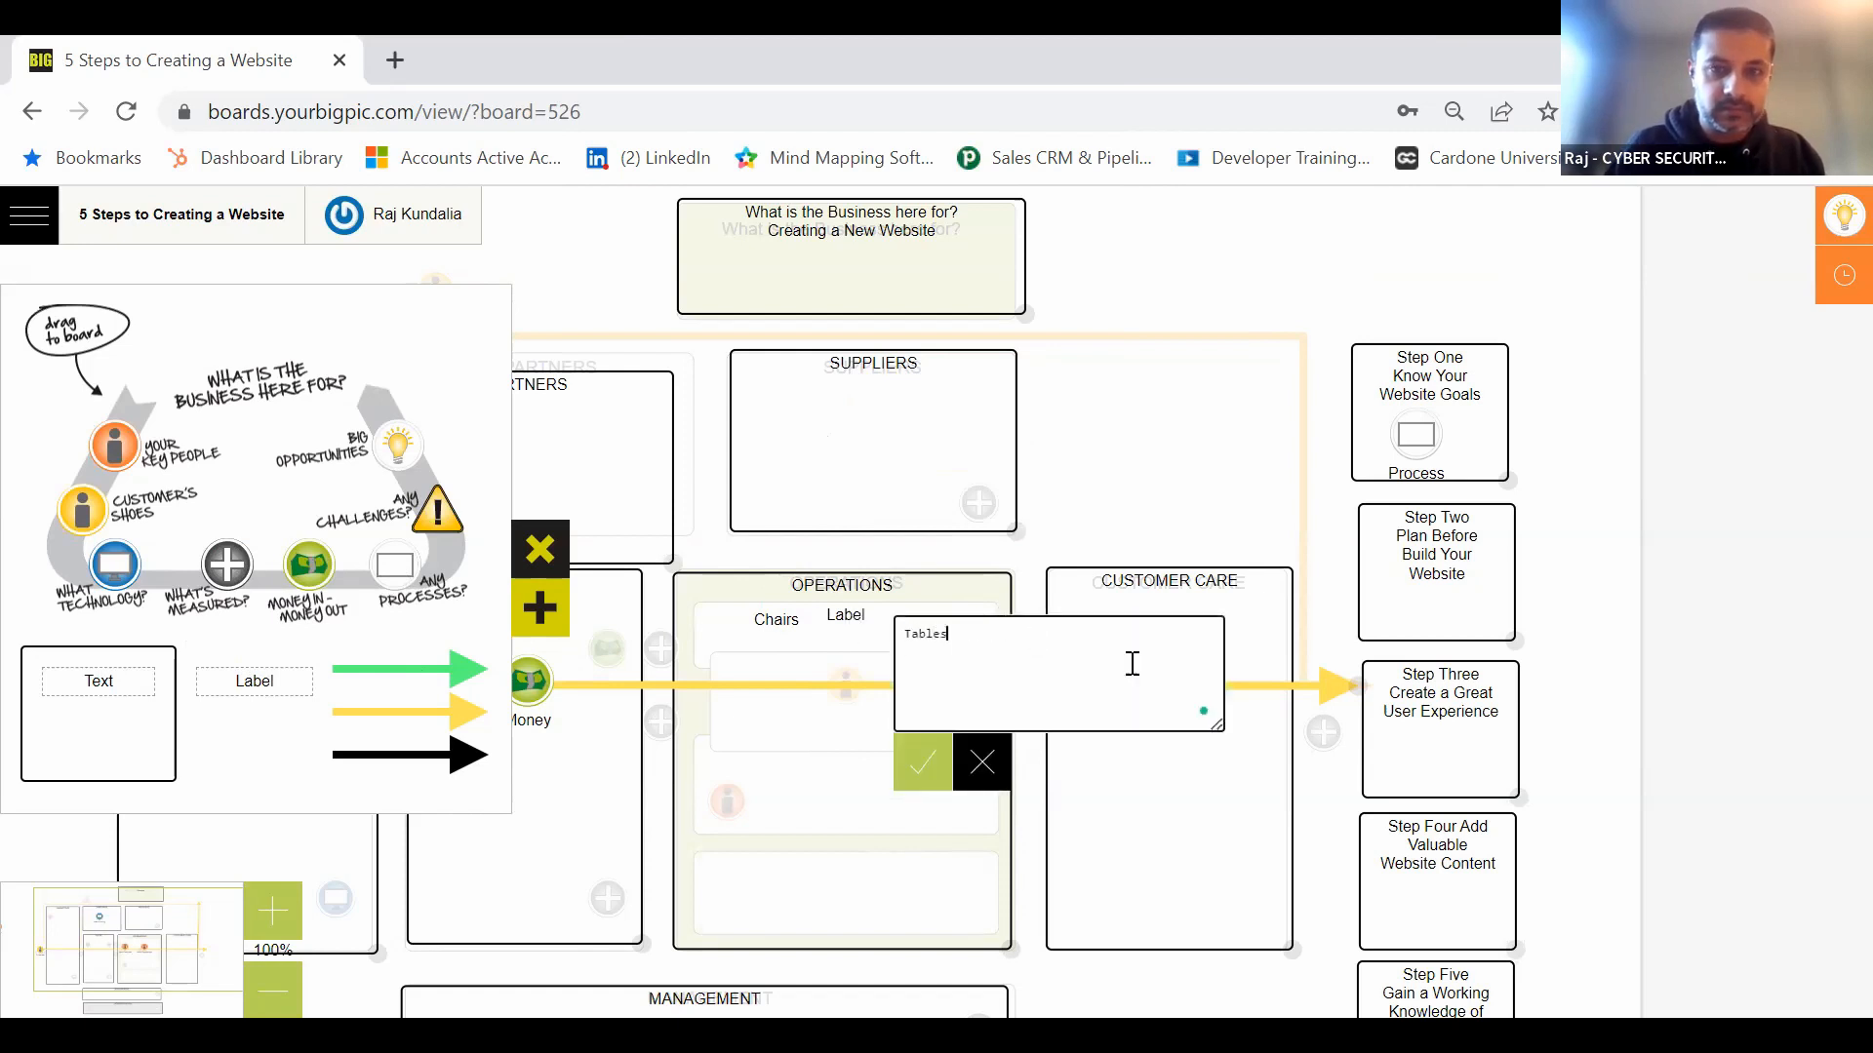
click(923, 762)
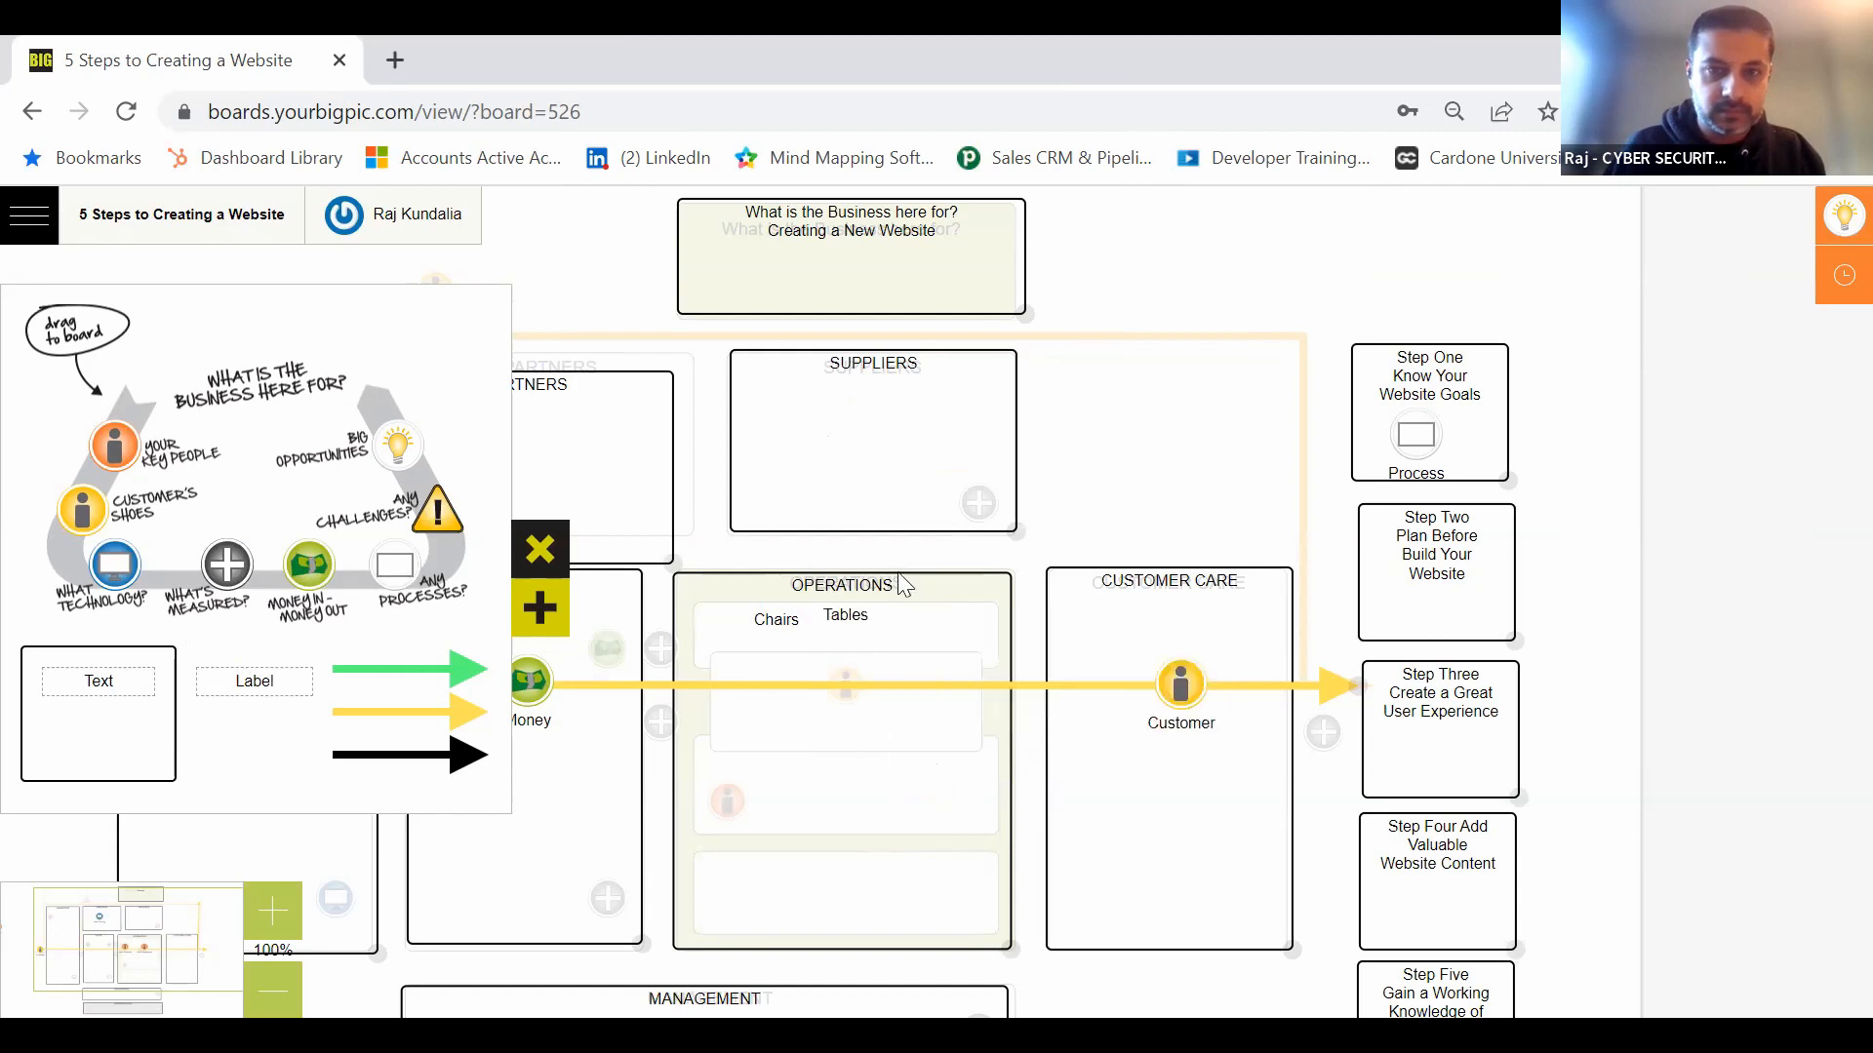
drag(844, 625, 847, 632)
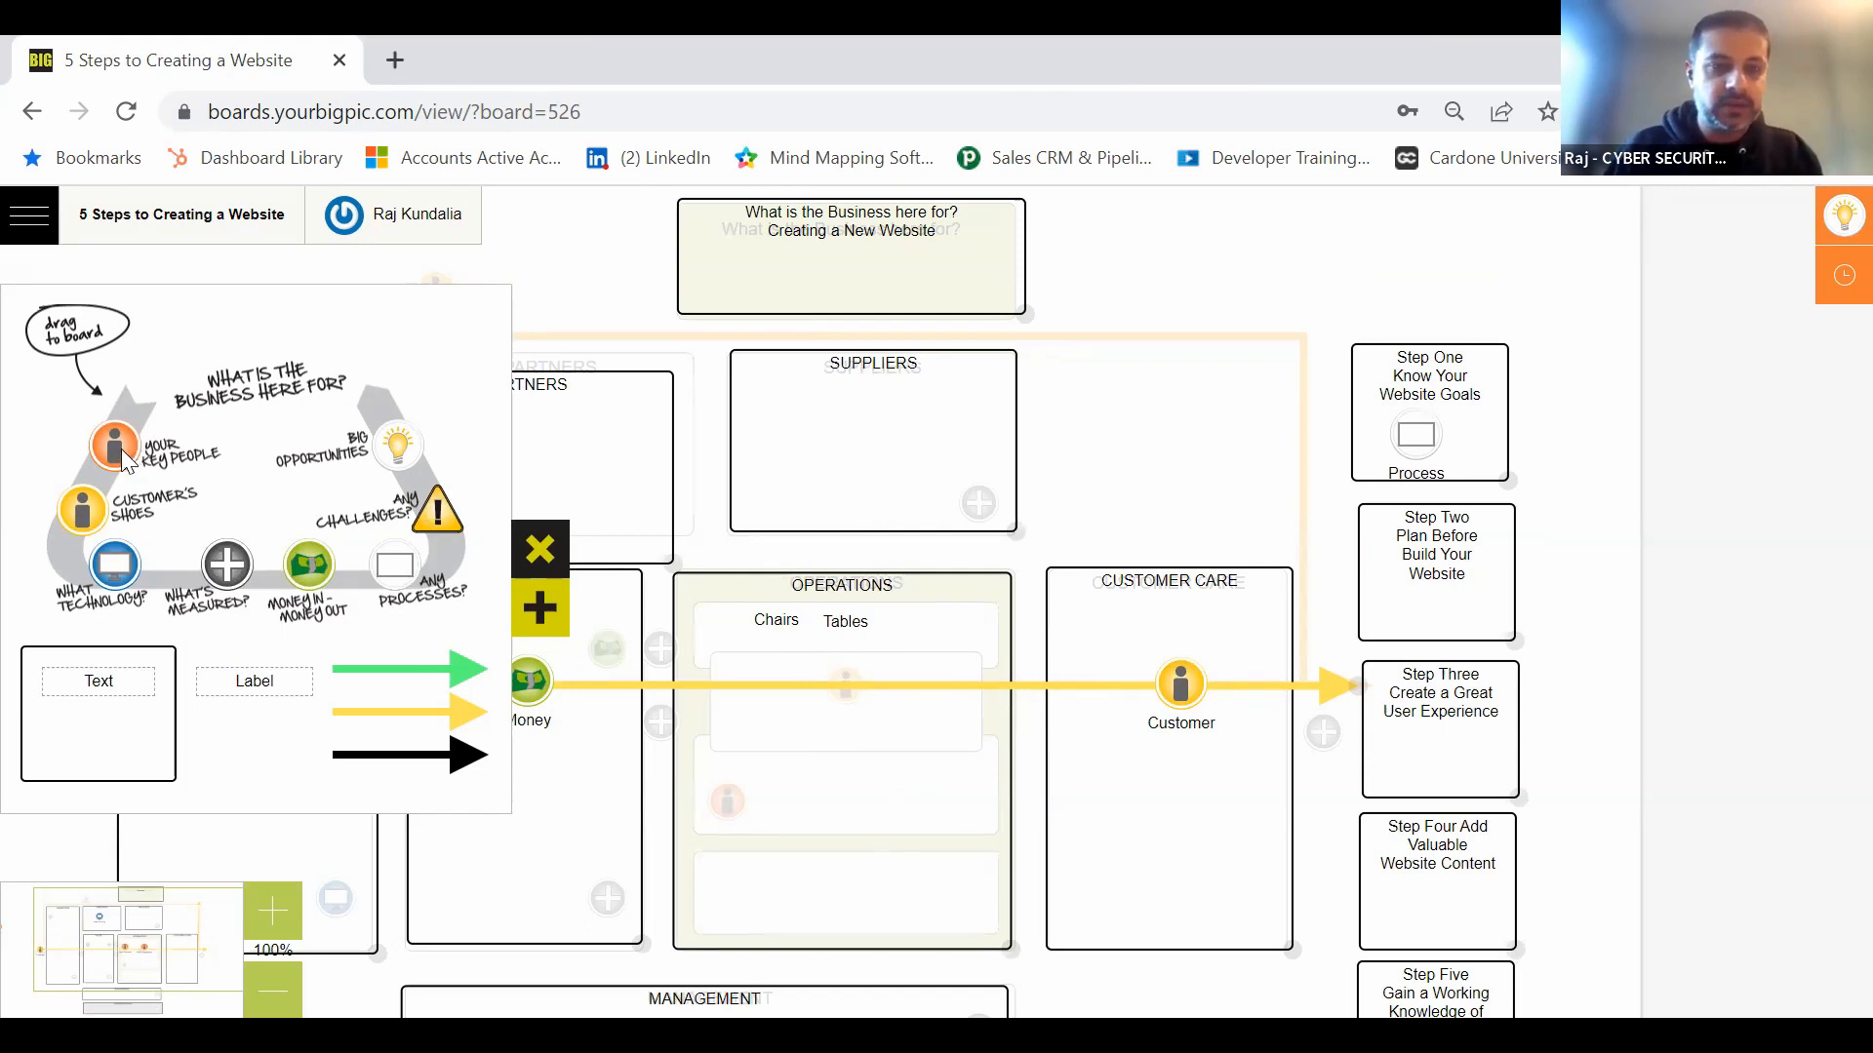
Step: Add a key people icon to the Operations box below the Chairs and Tables labels and rename it "Team operations"
drag(121, 448, 840, 690)
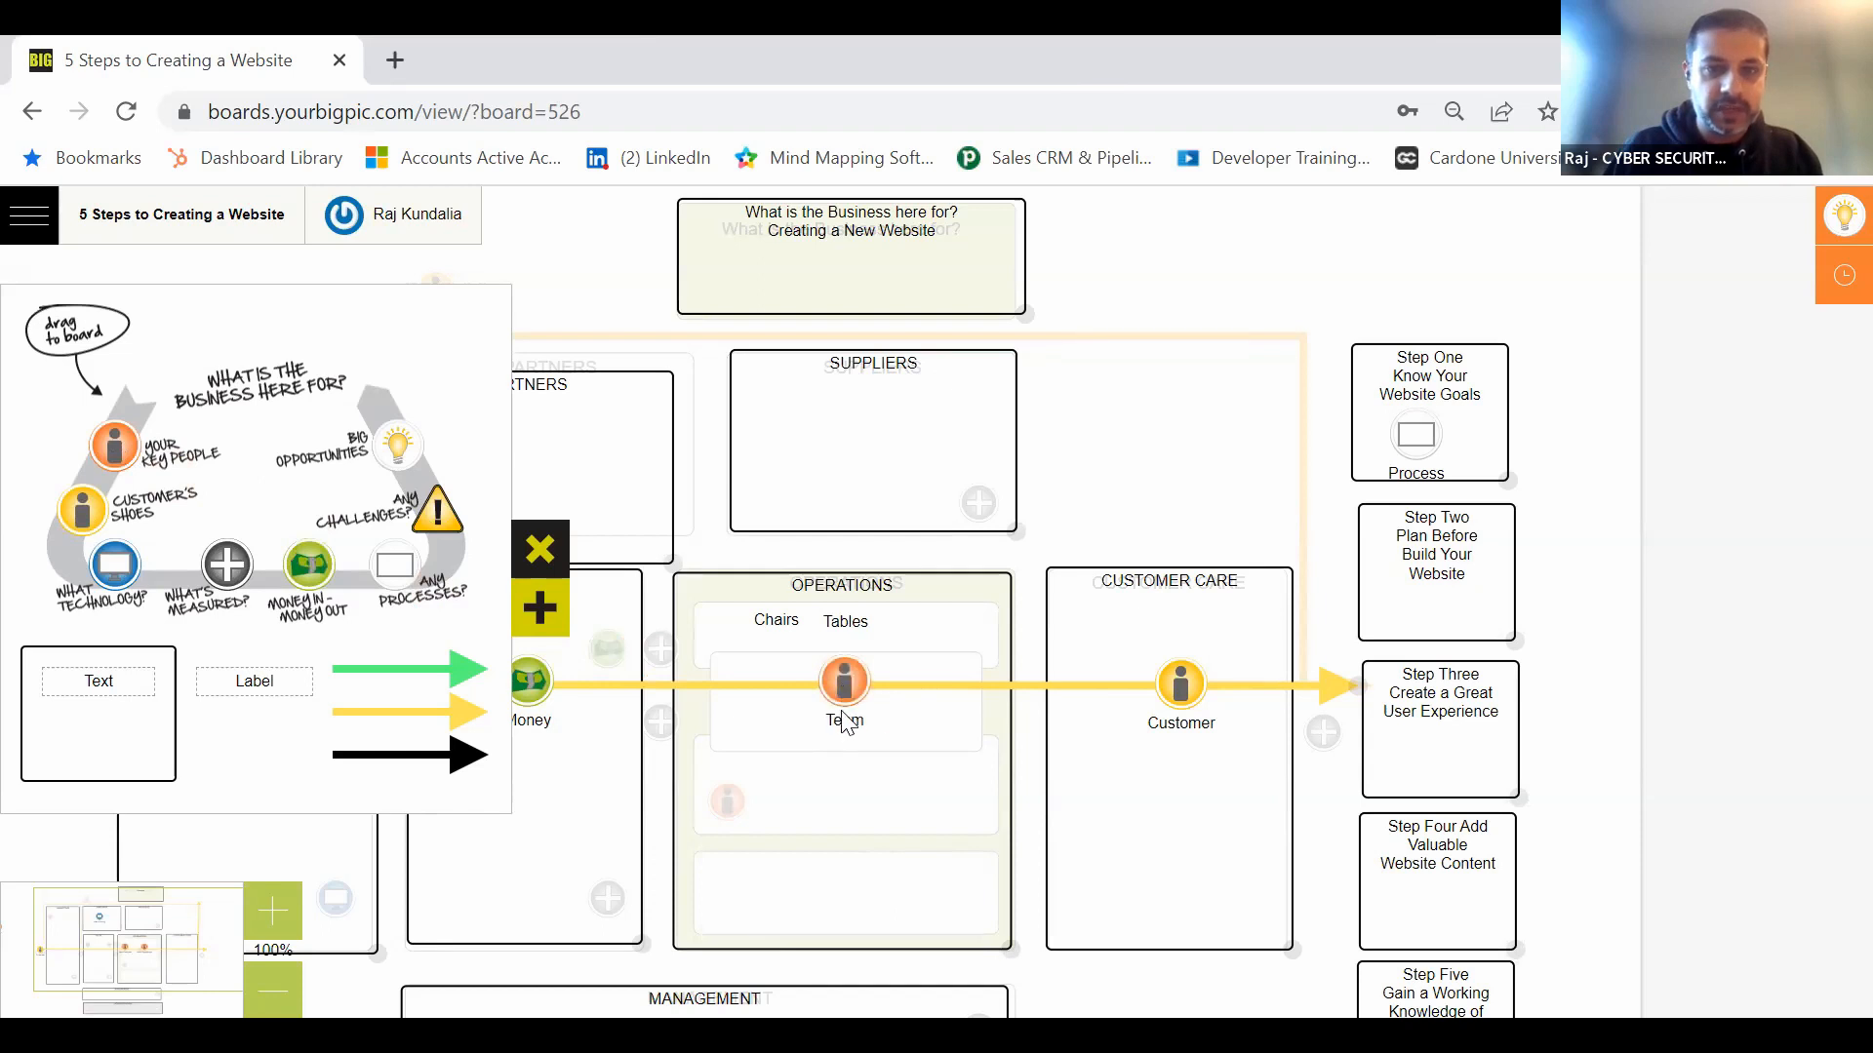
mouse_move(852, 733)
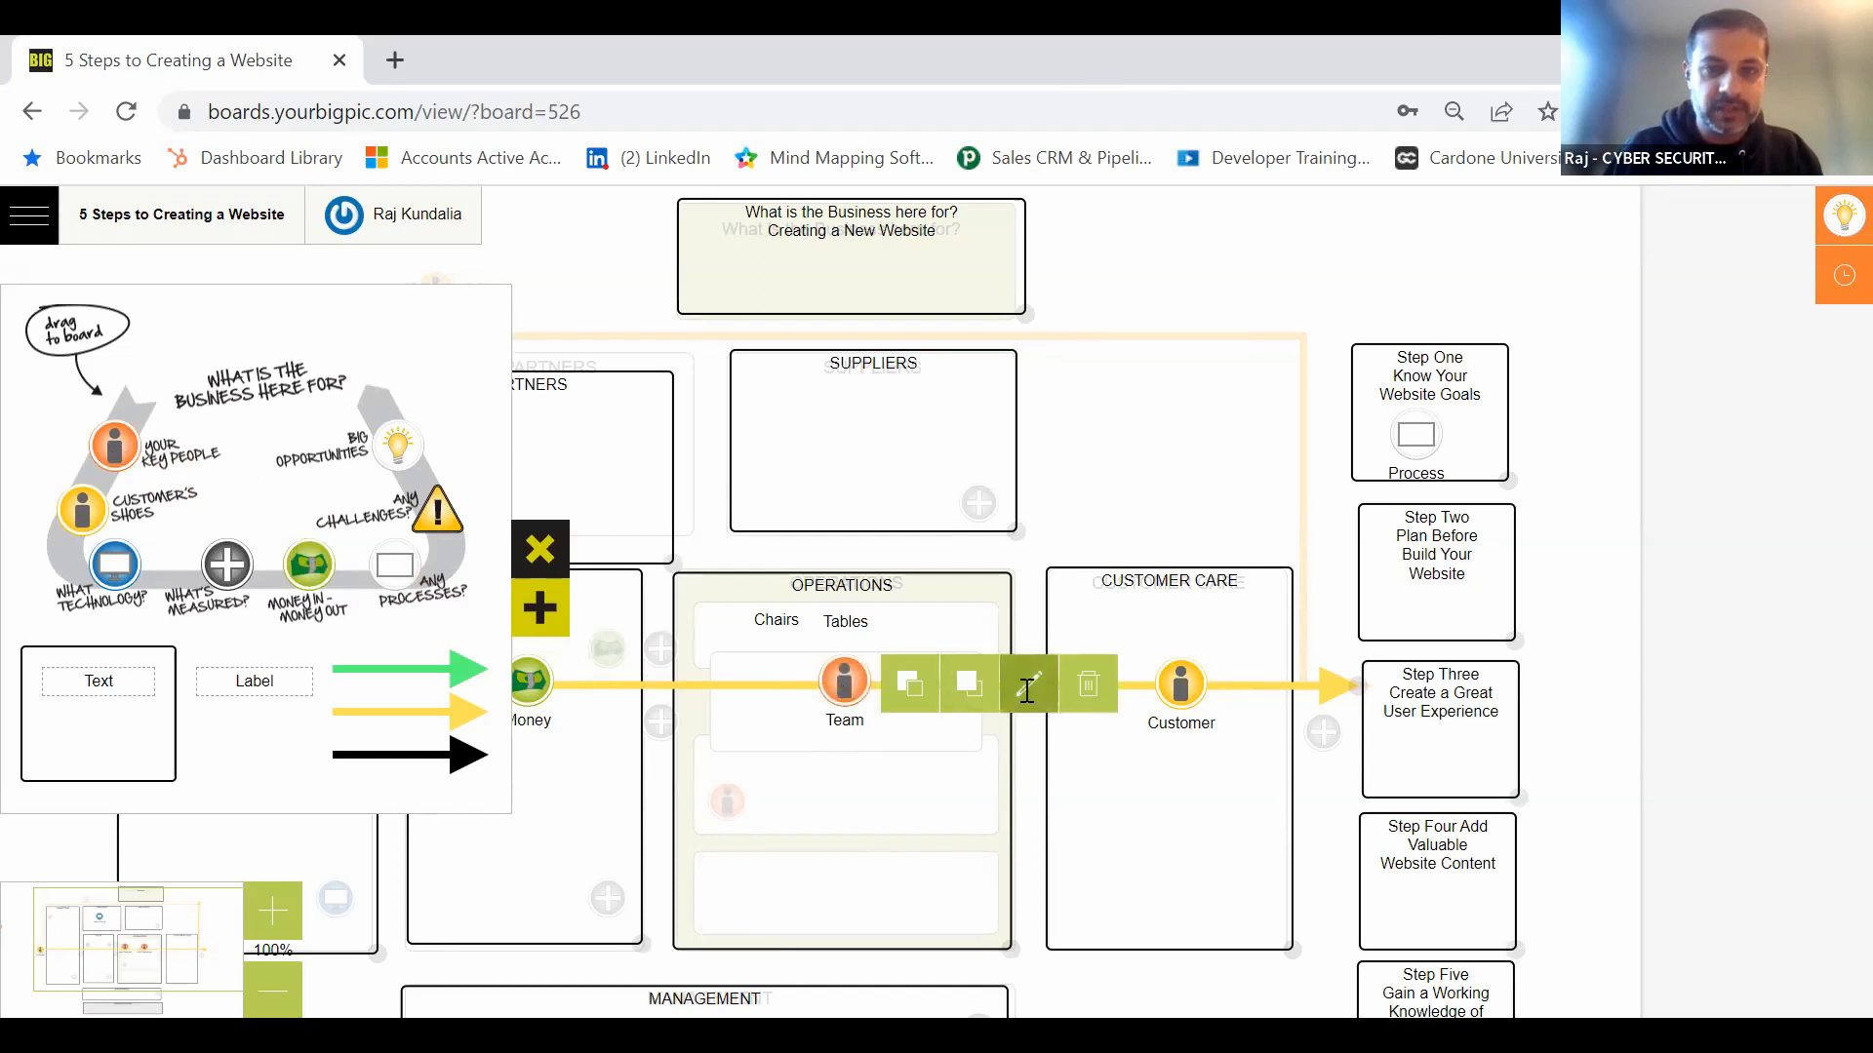
click(1023, 682)
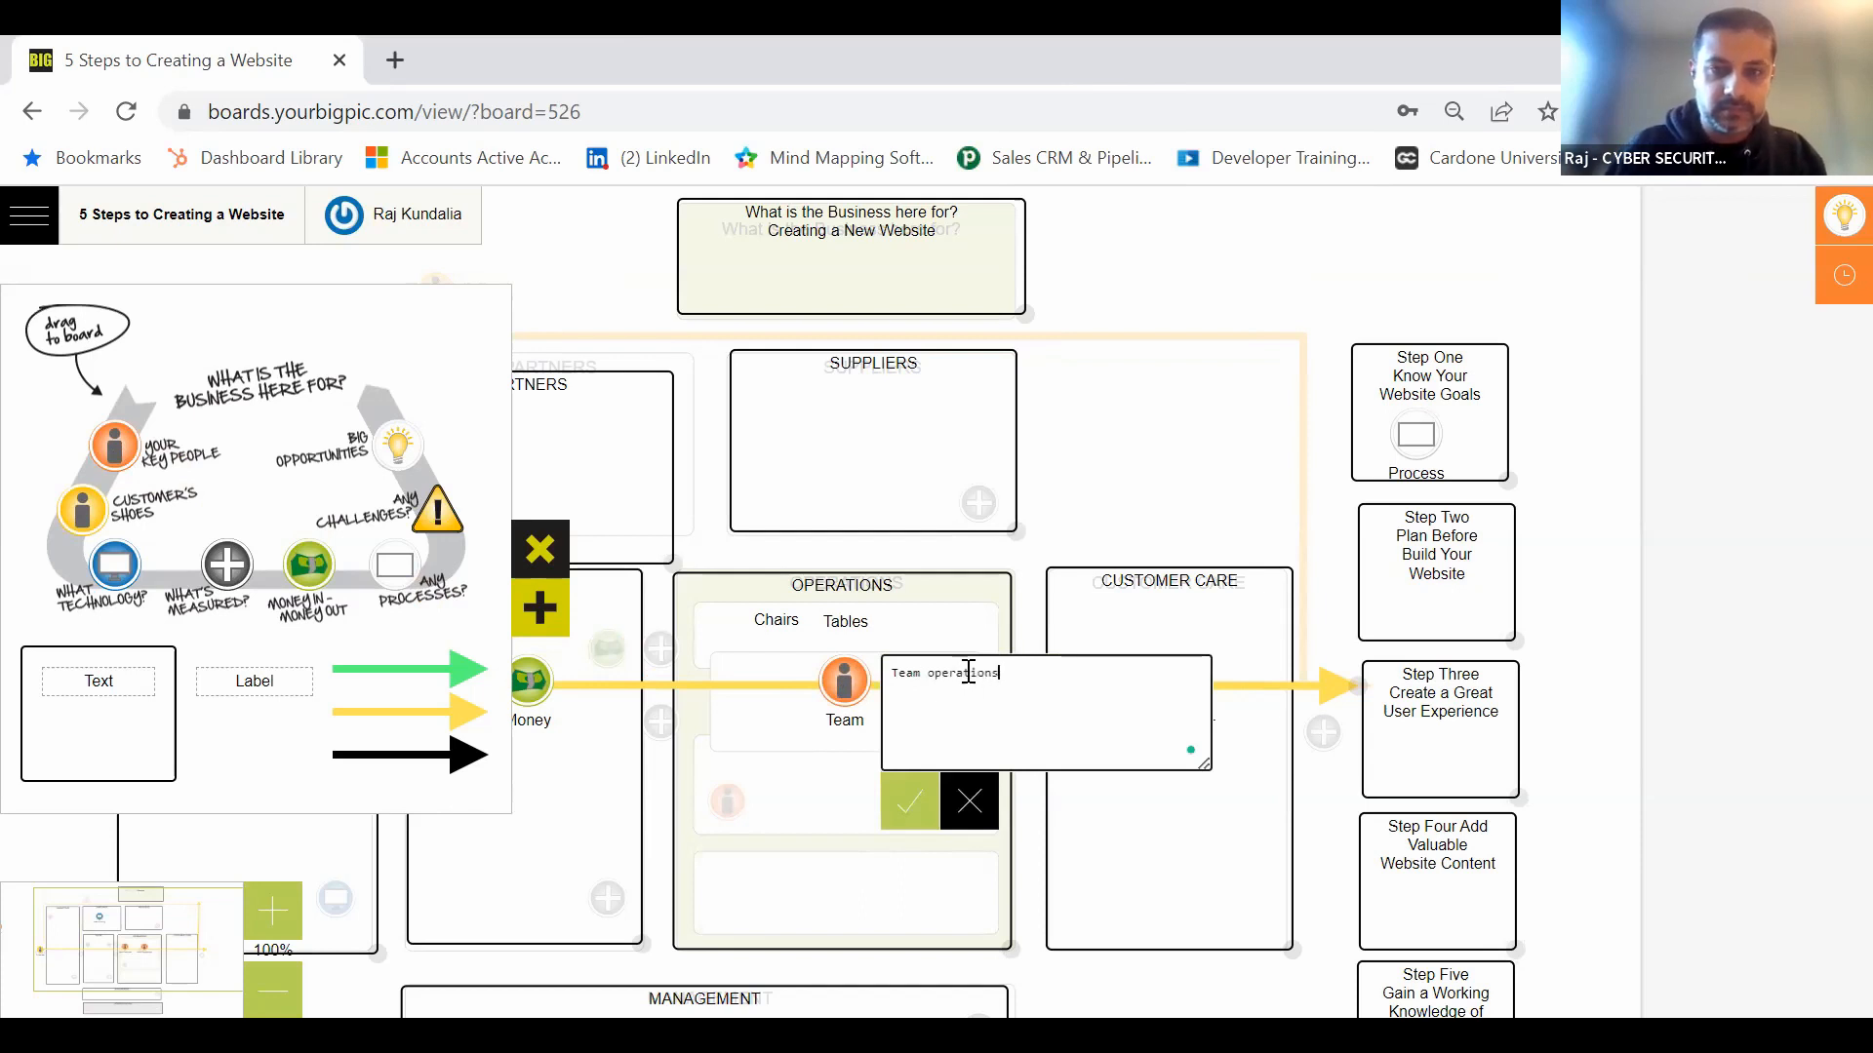
click(911, 803)
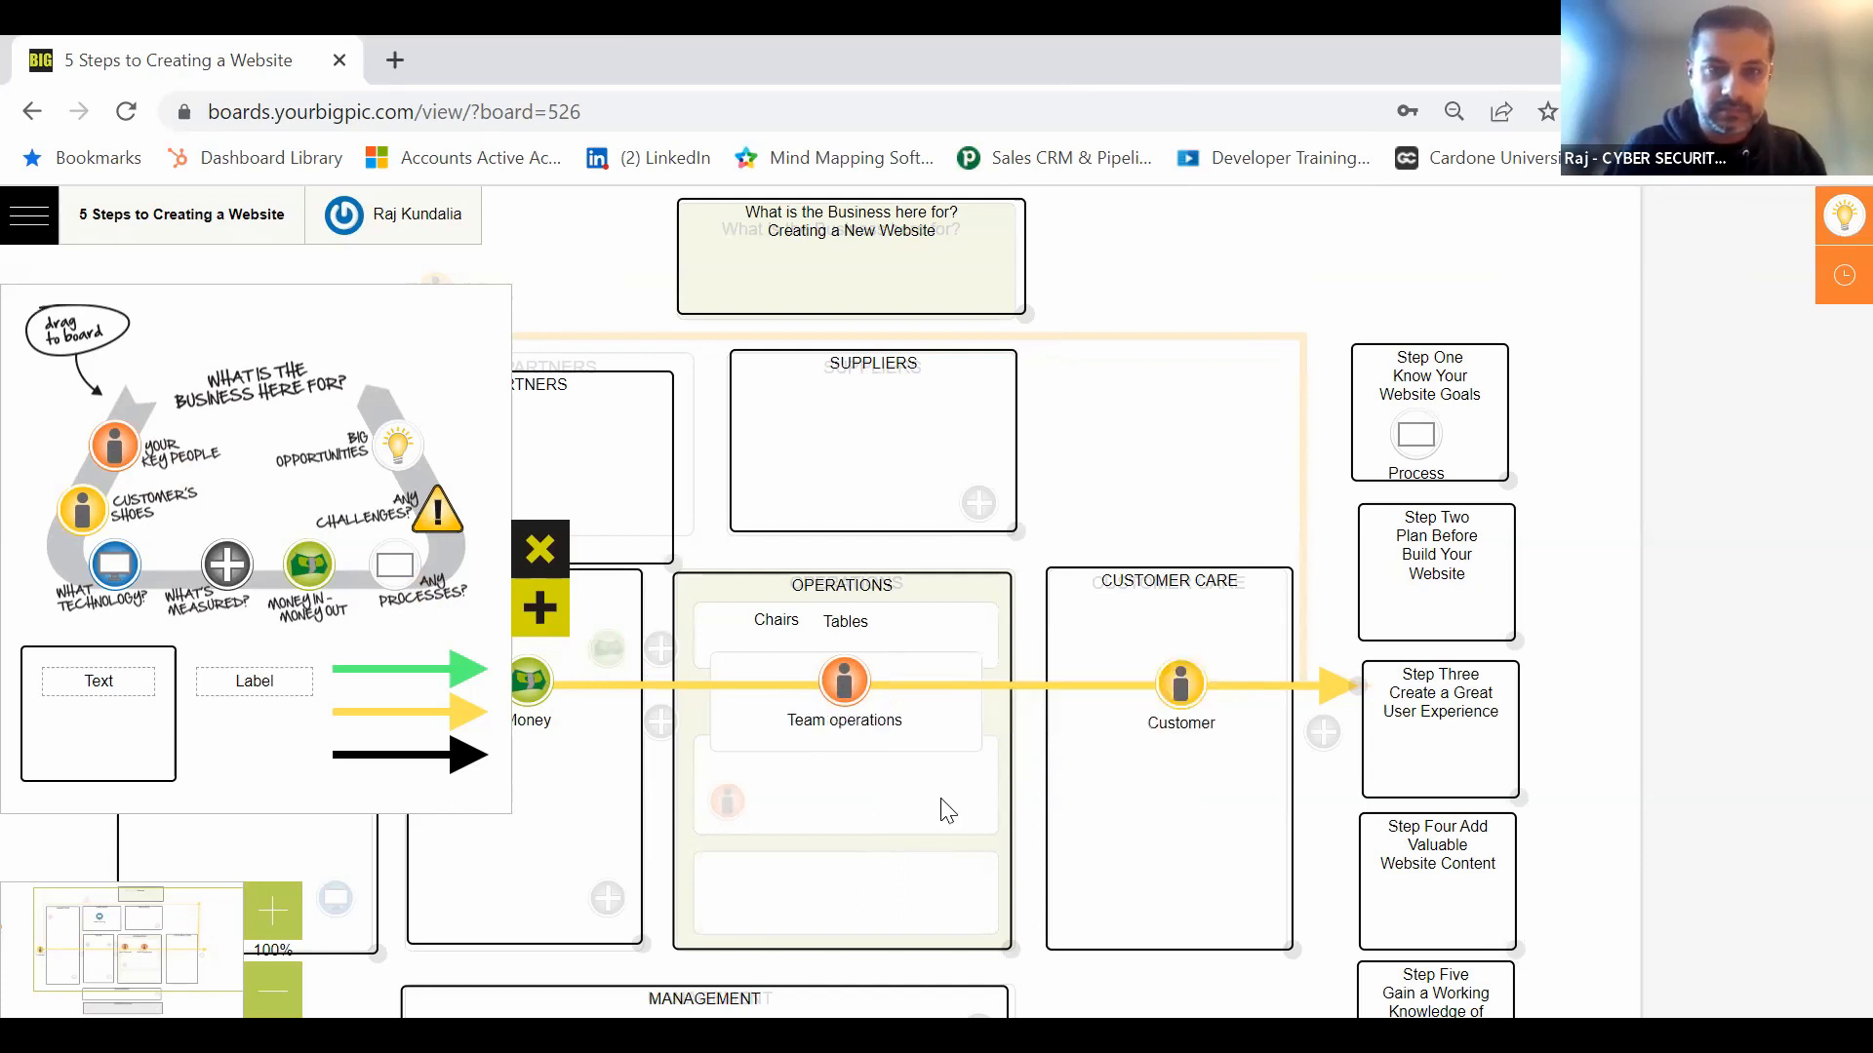
click(537, 552)
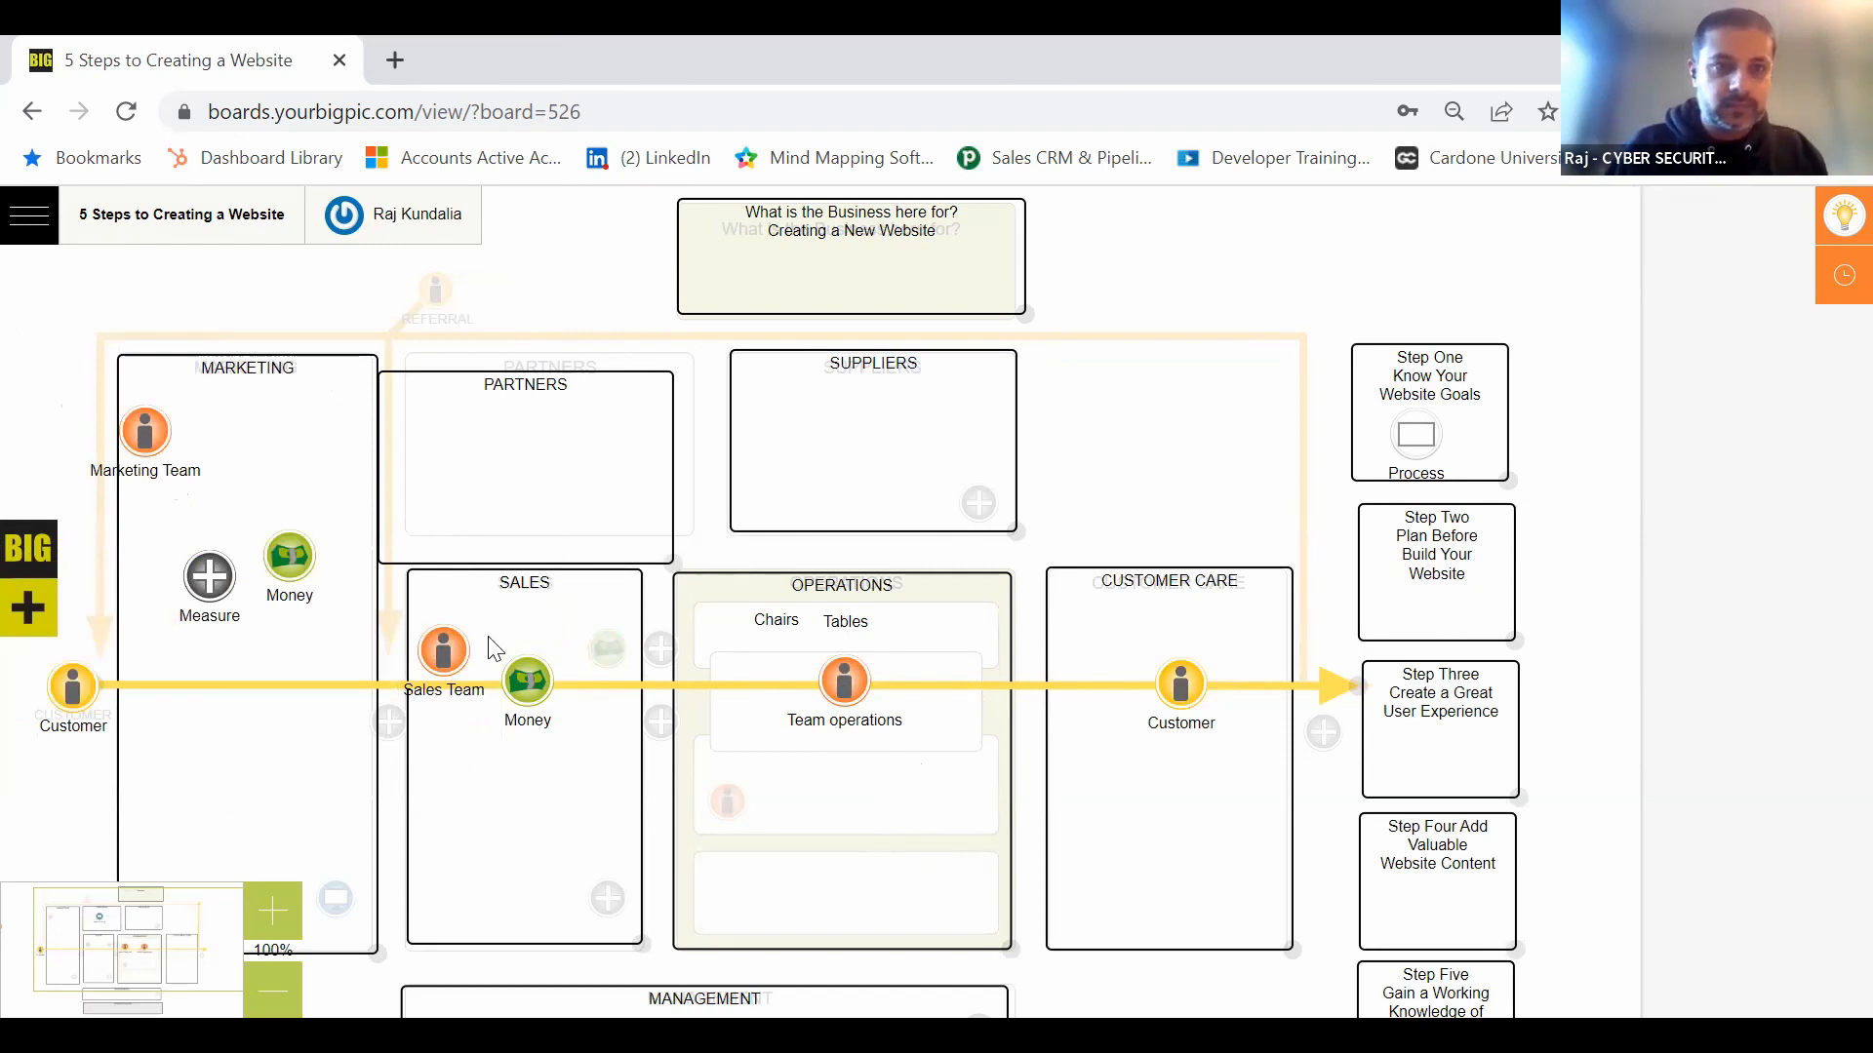
Step: Delete the Measure and Money icons from the Marketing box, and move the Chairs and Tables labels down towards the Team operations icon
drag(209, 575, 188, 602)
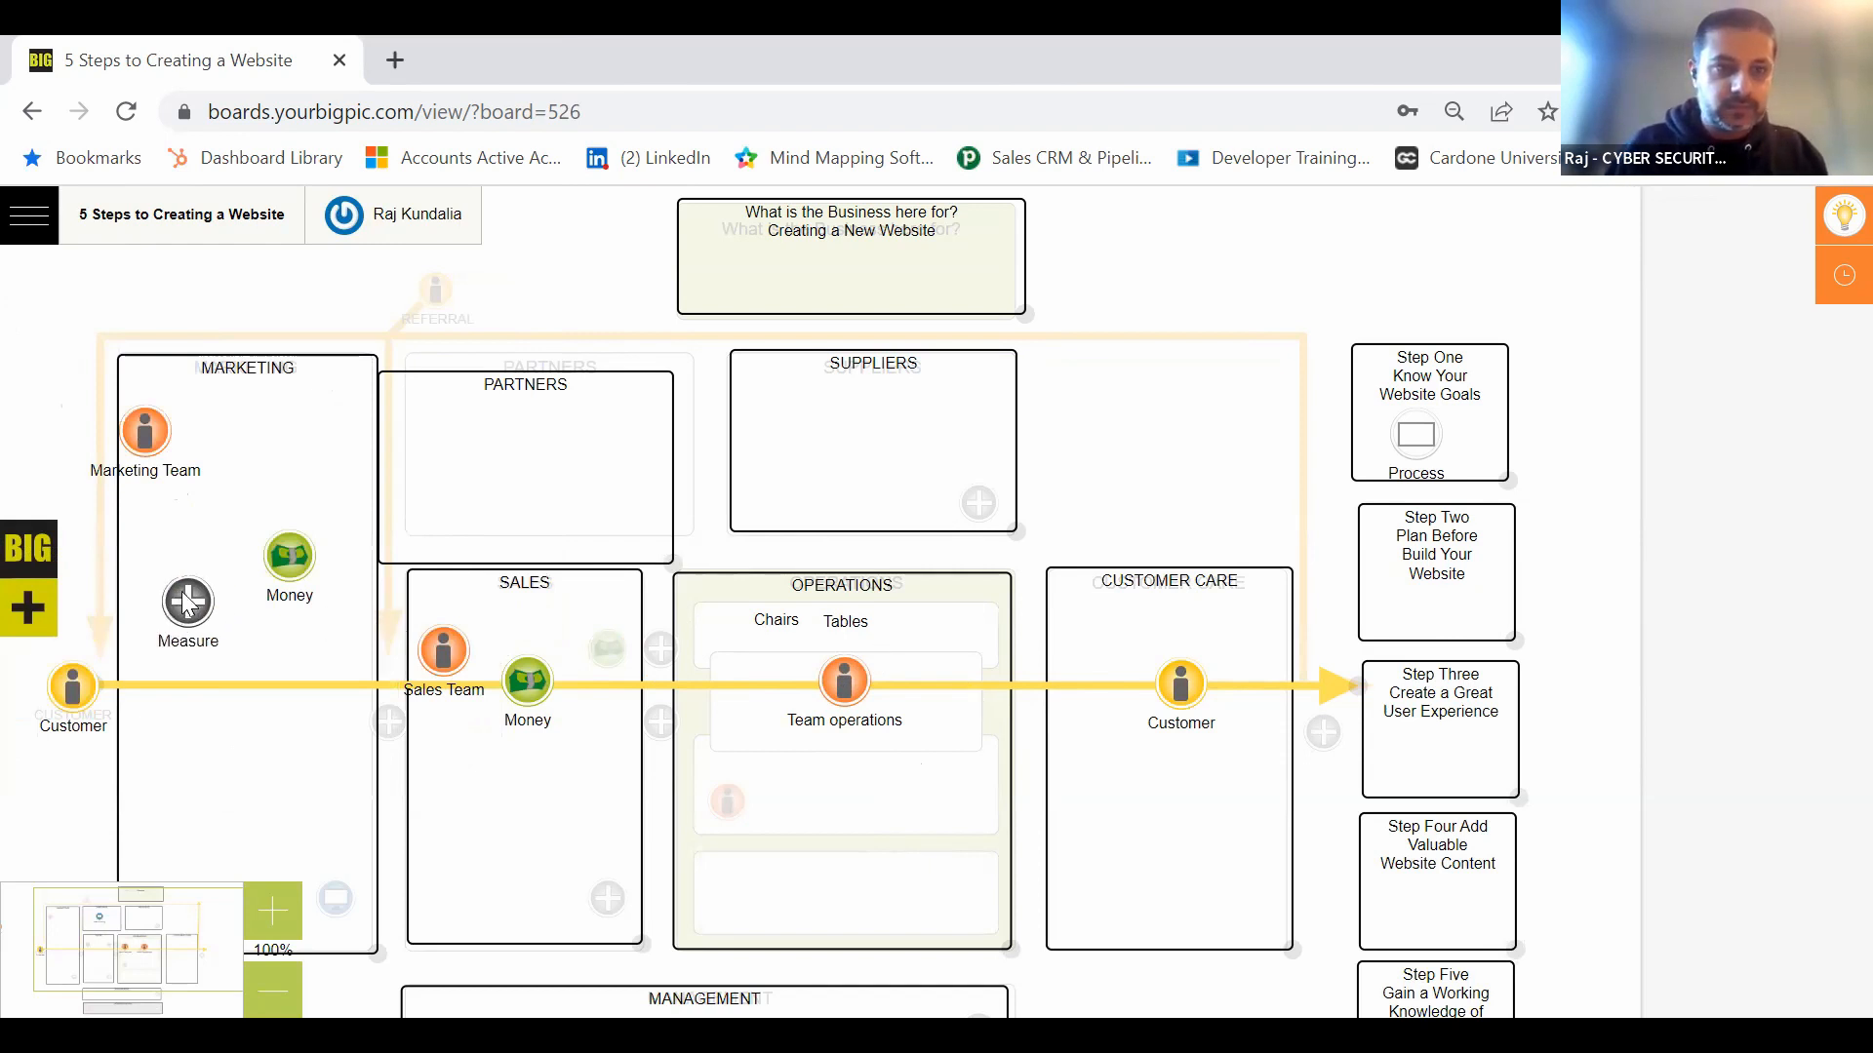
click(431, 607)
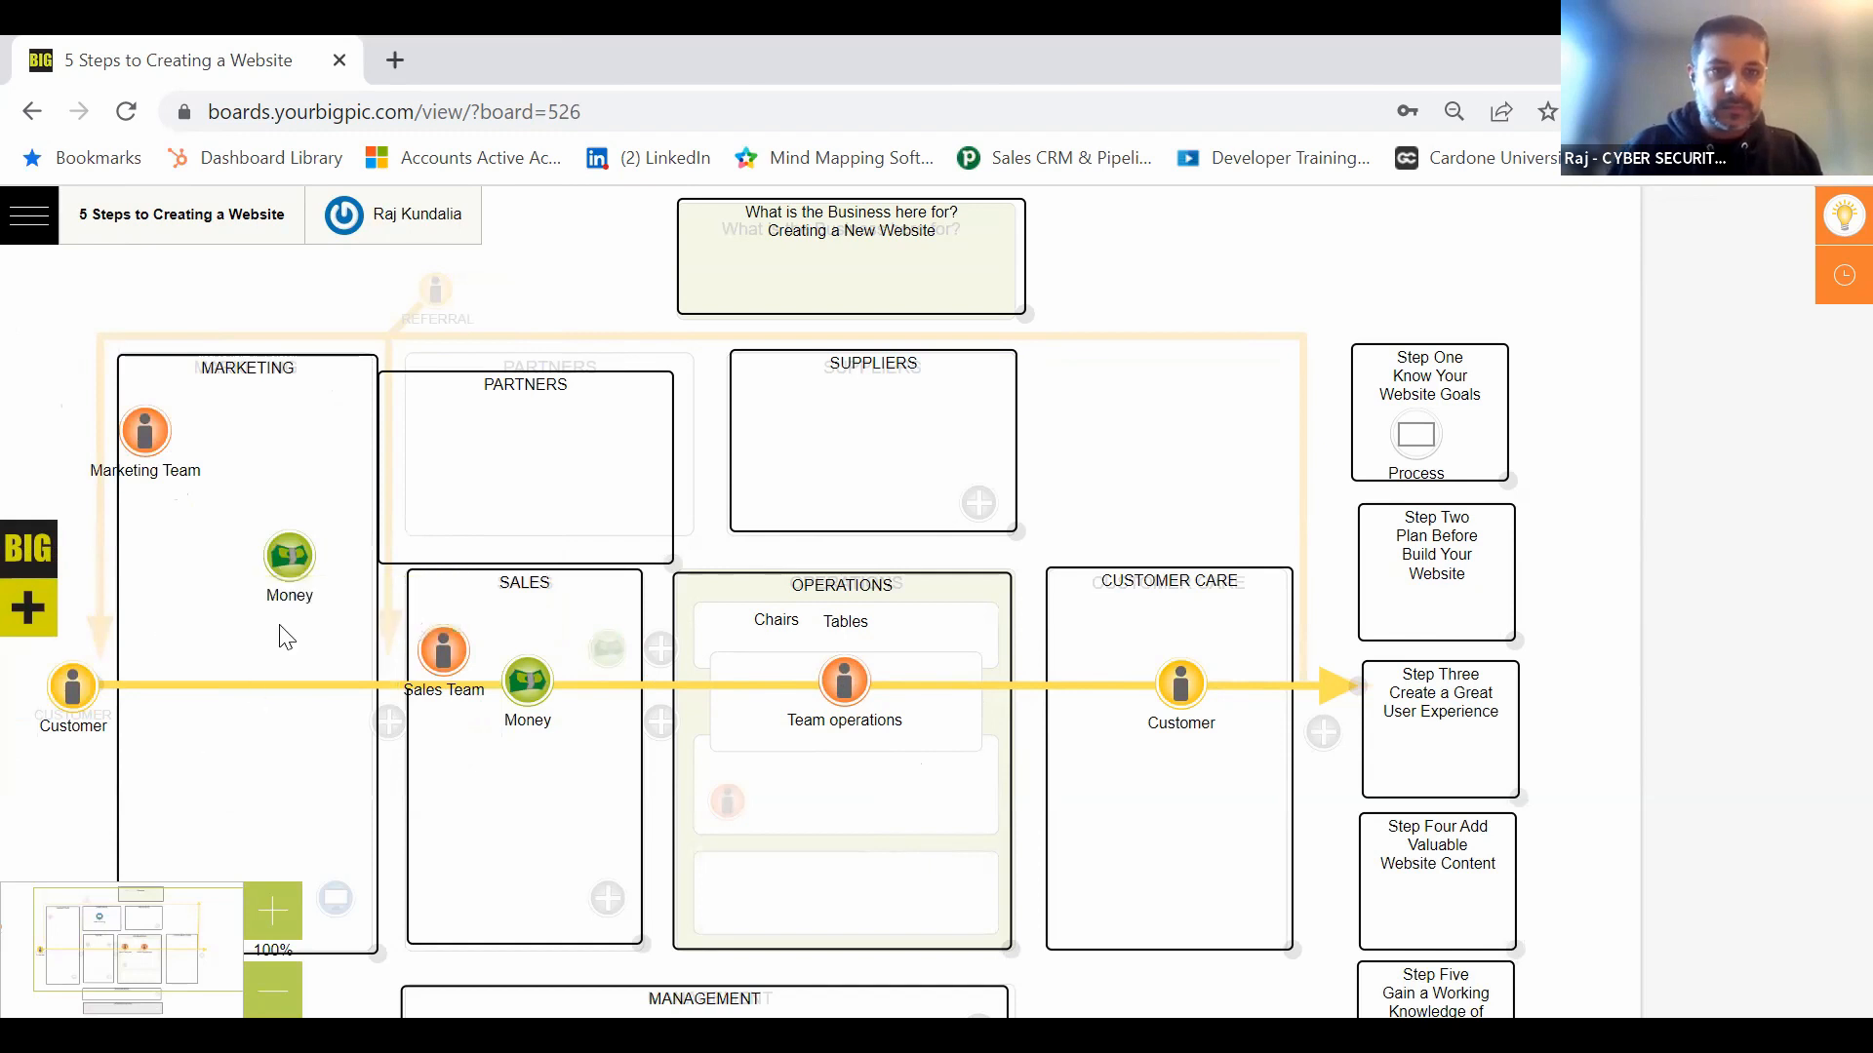
click(291, 563)
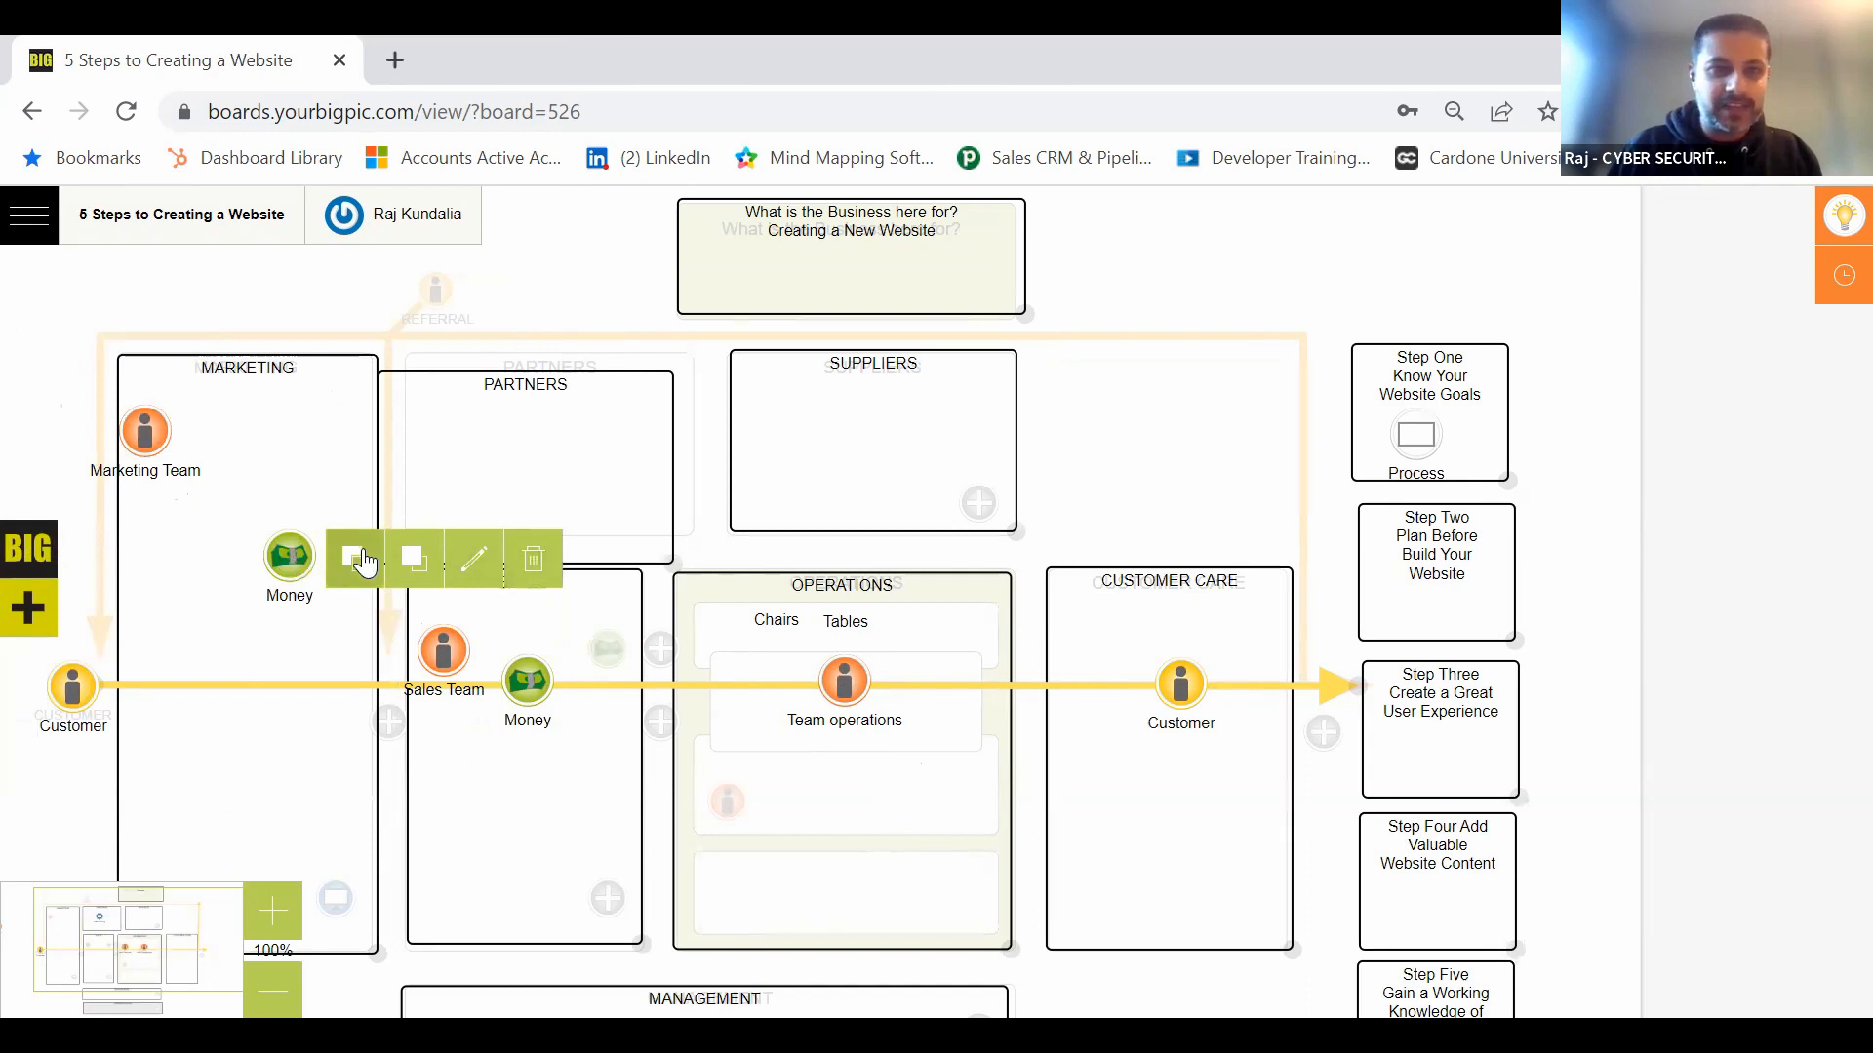
click(534, 566)
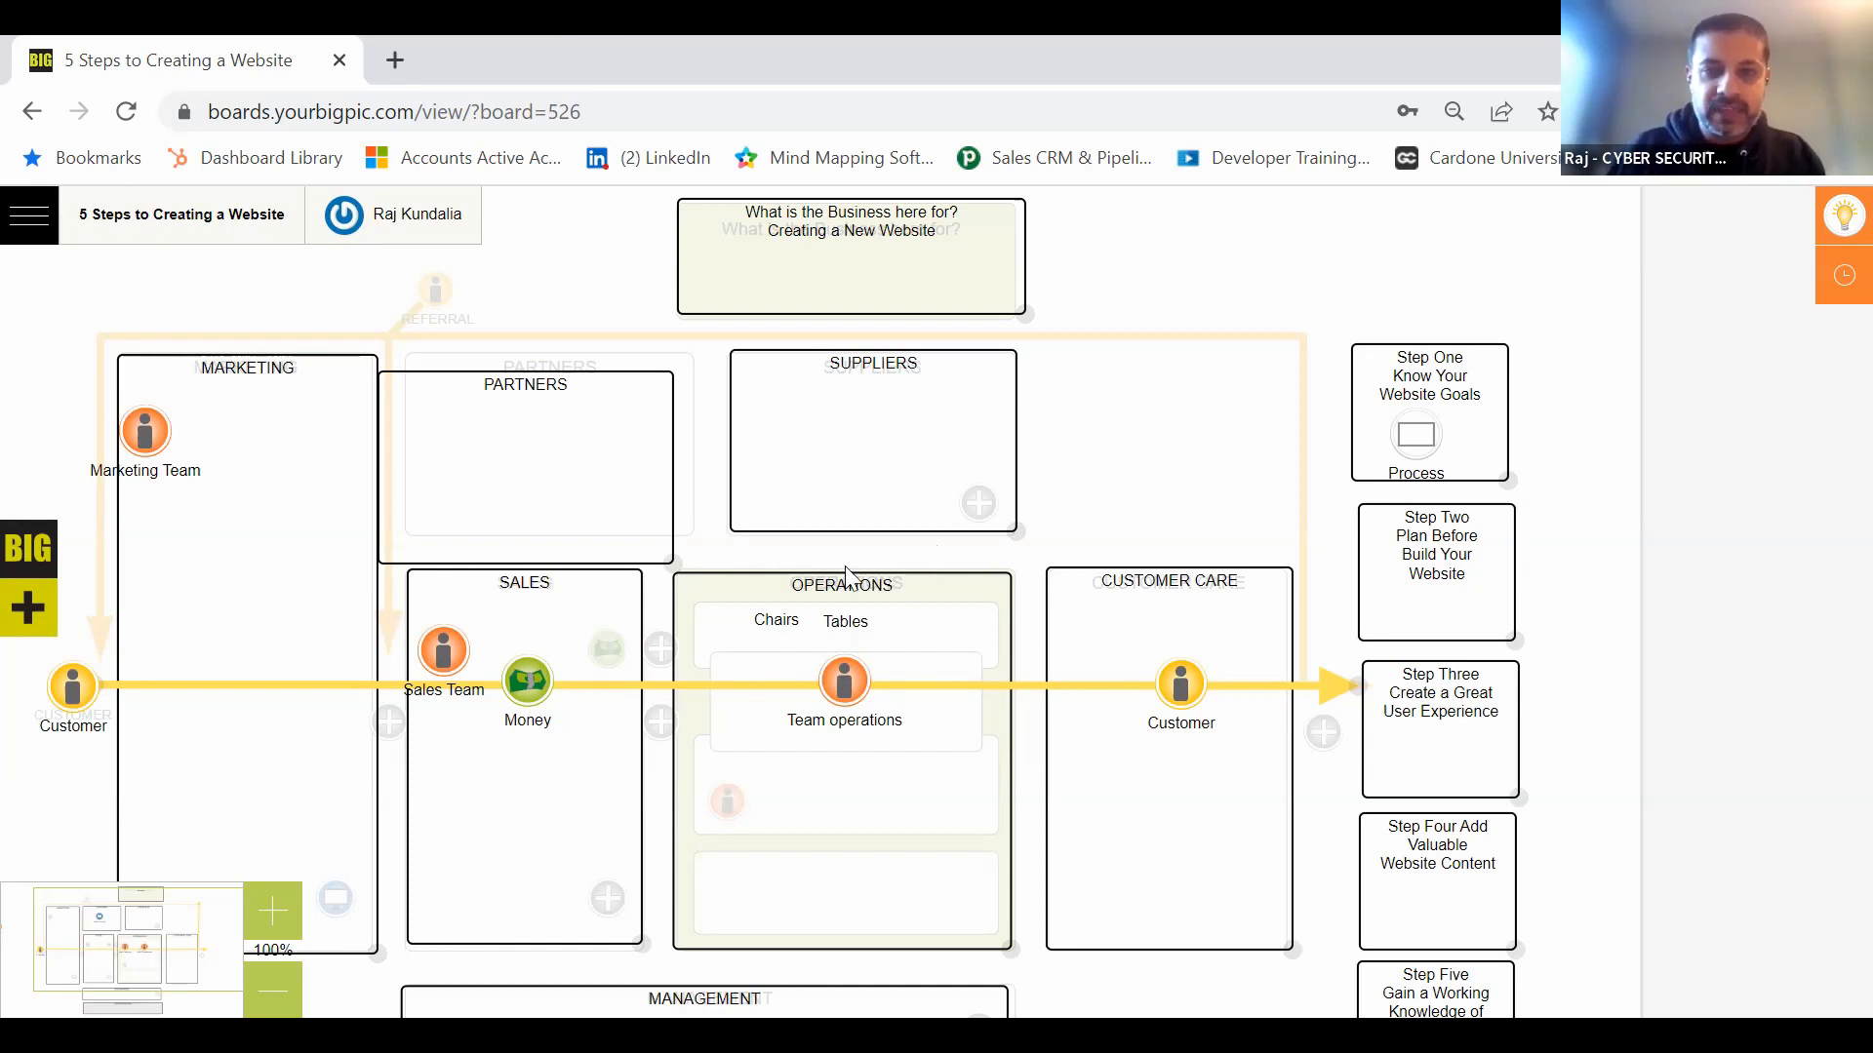
drag(776, 618, 884, 648)
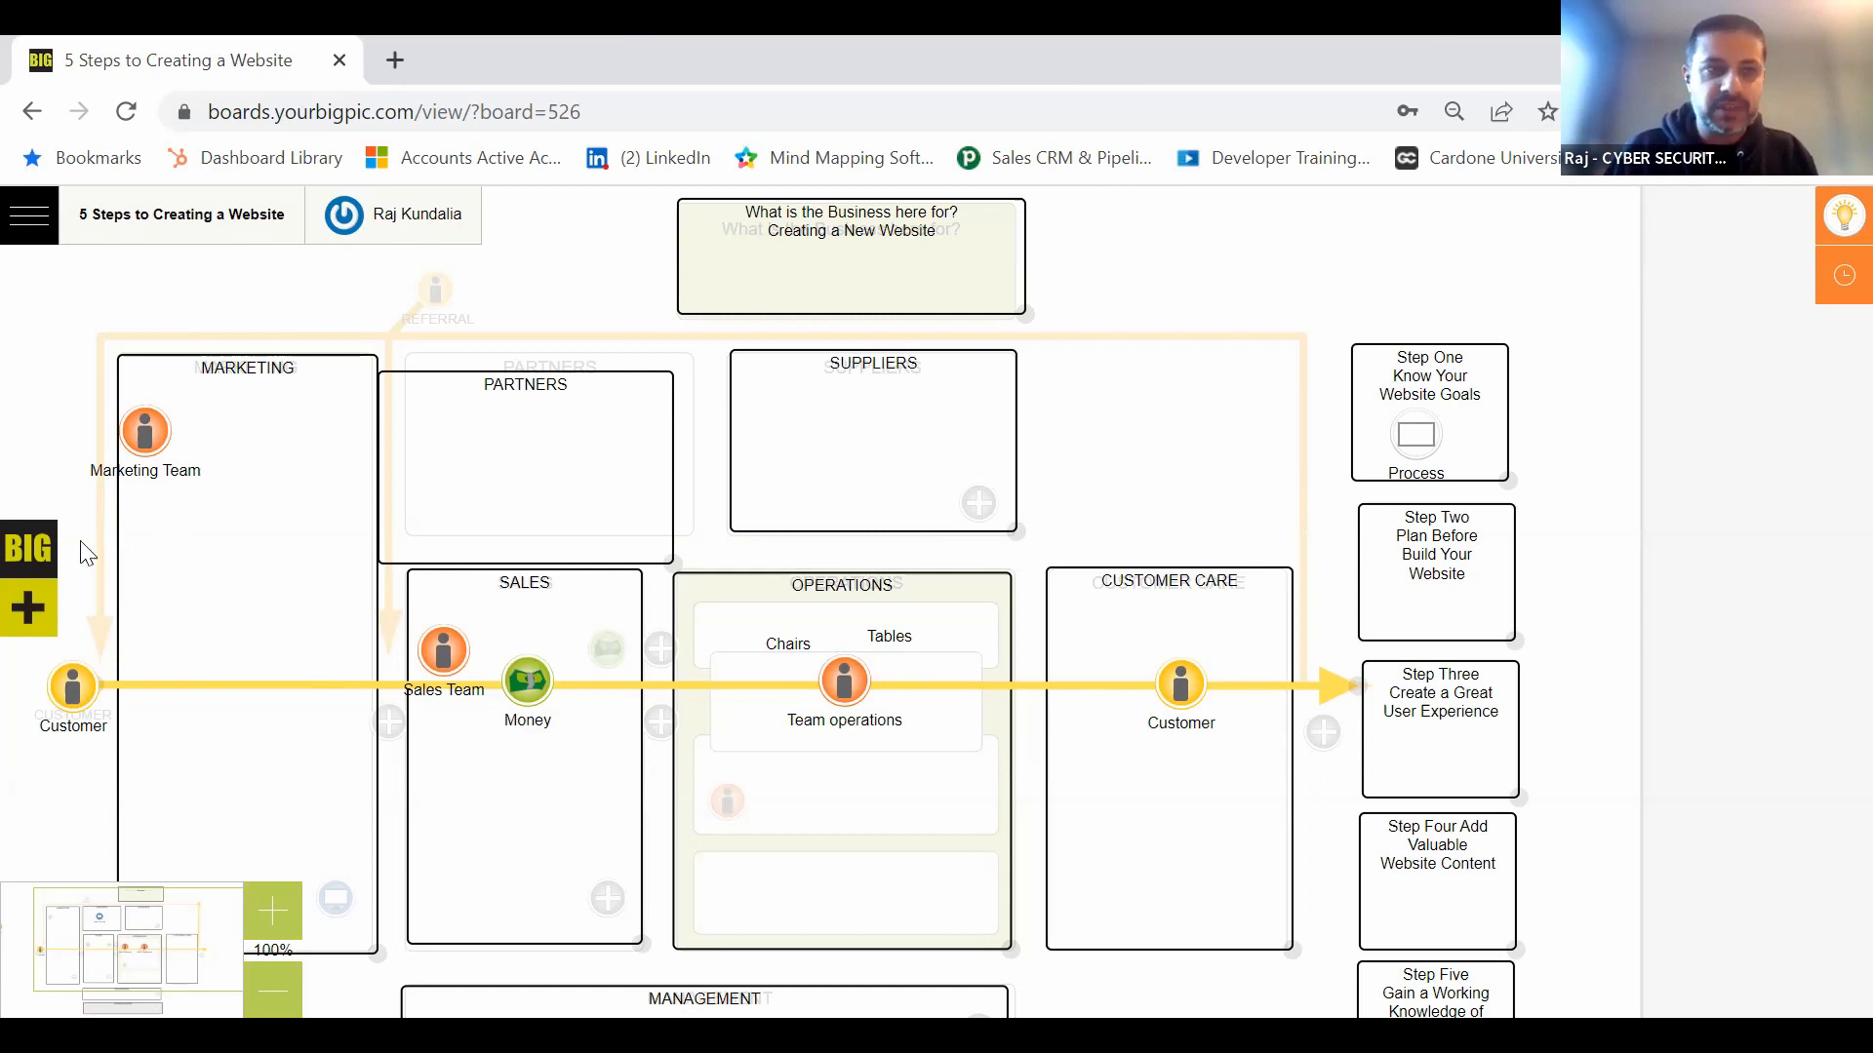
Step: Add a process icon to the Step Two box beneath its "Plan Before Build Your Website" text
click(39, 545)
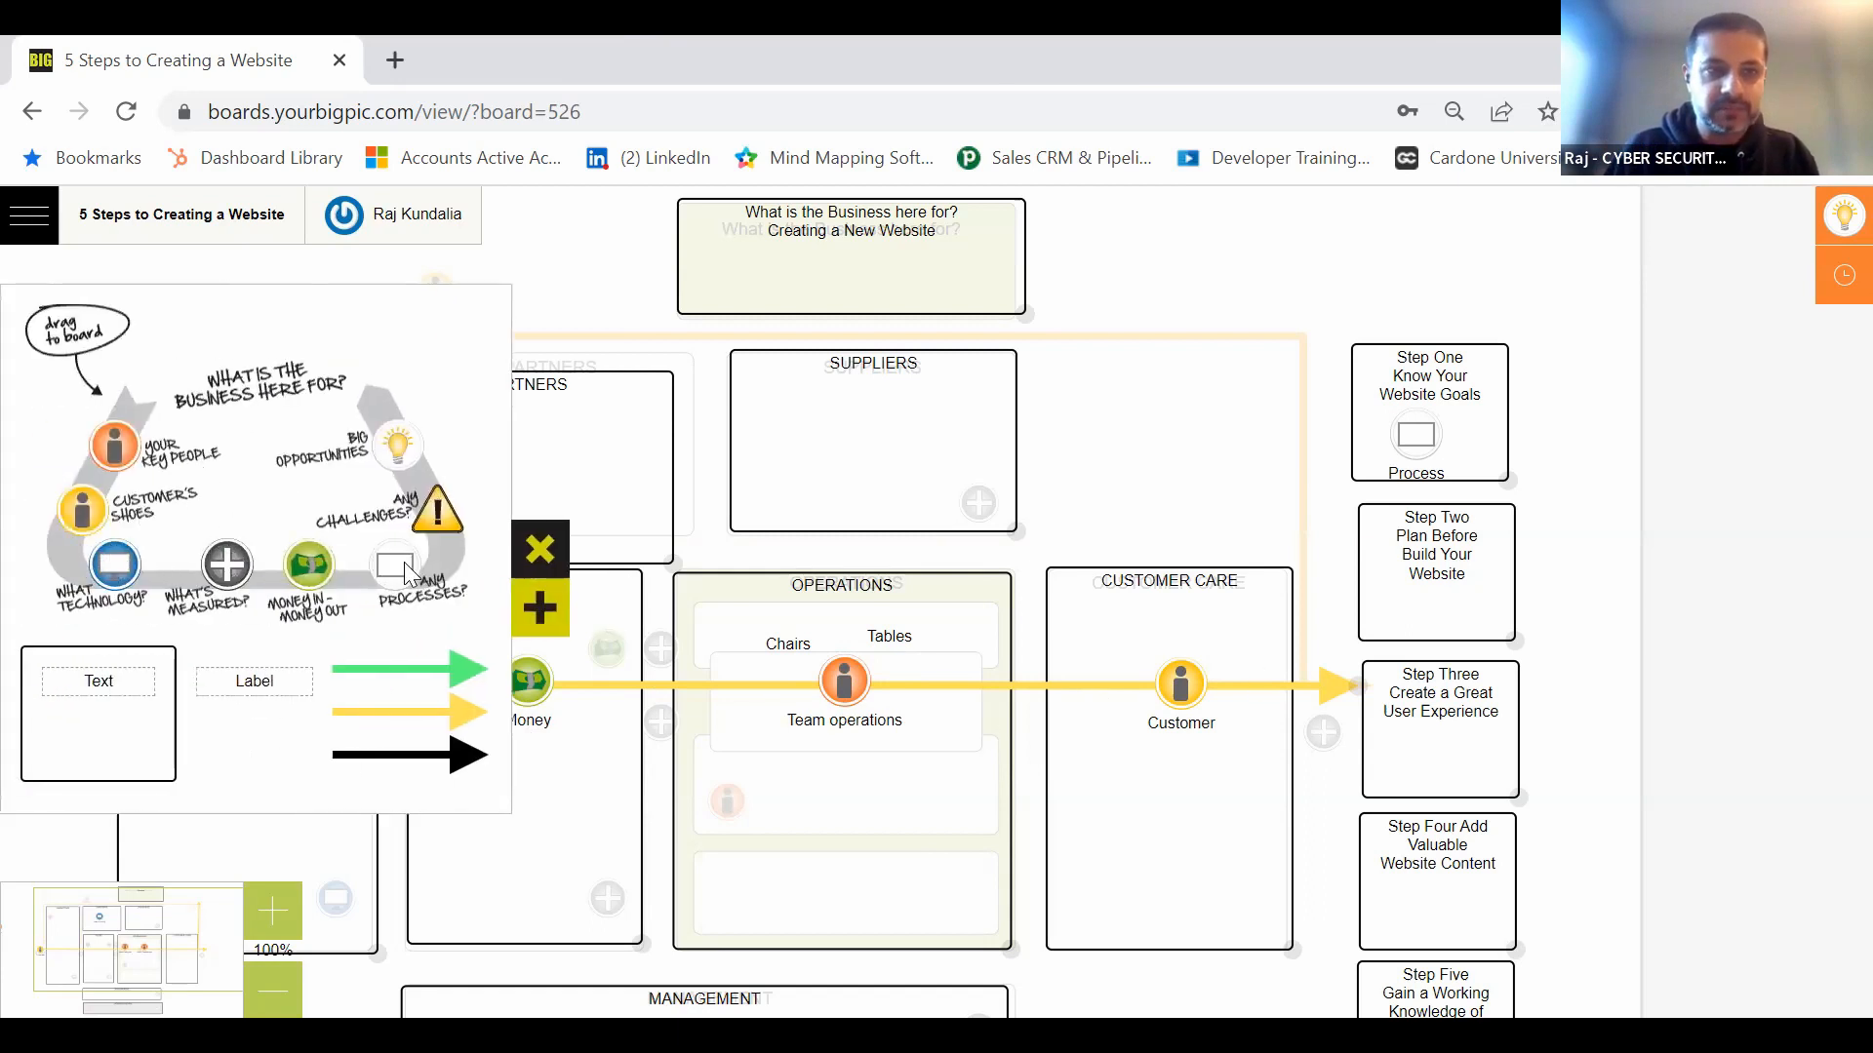
drag(404, 562, 1416, 616)
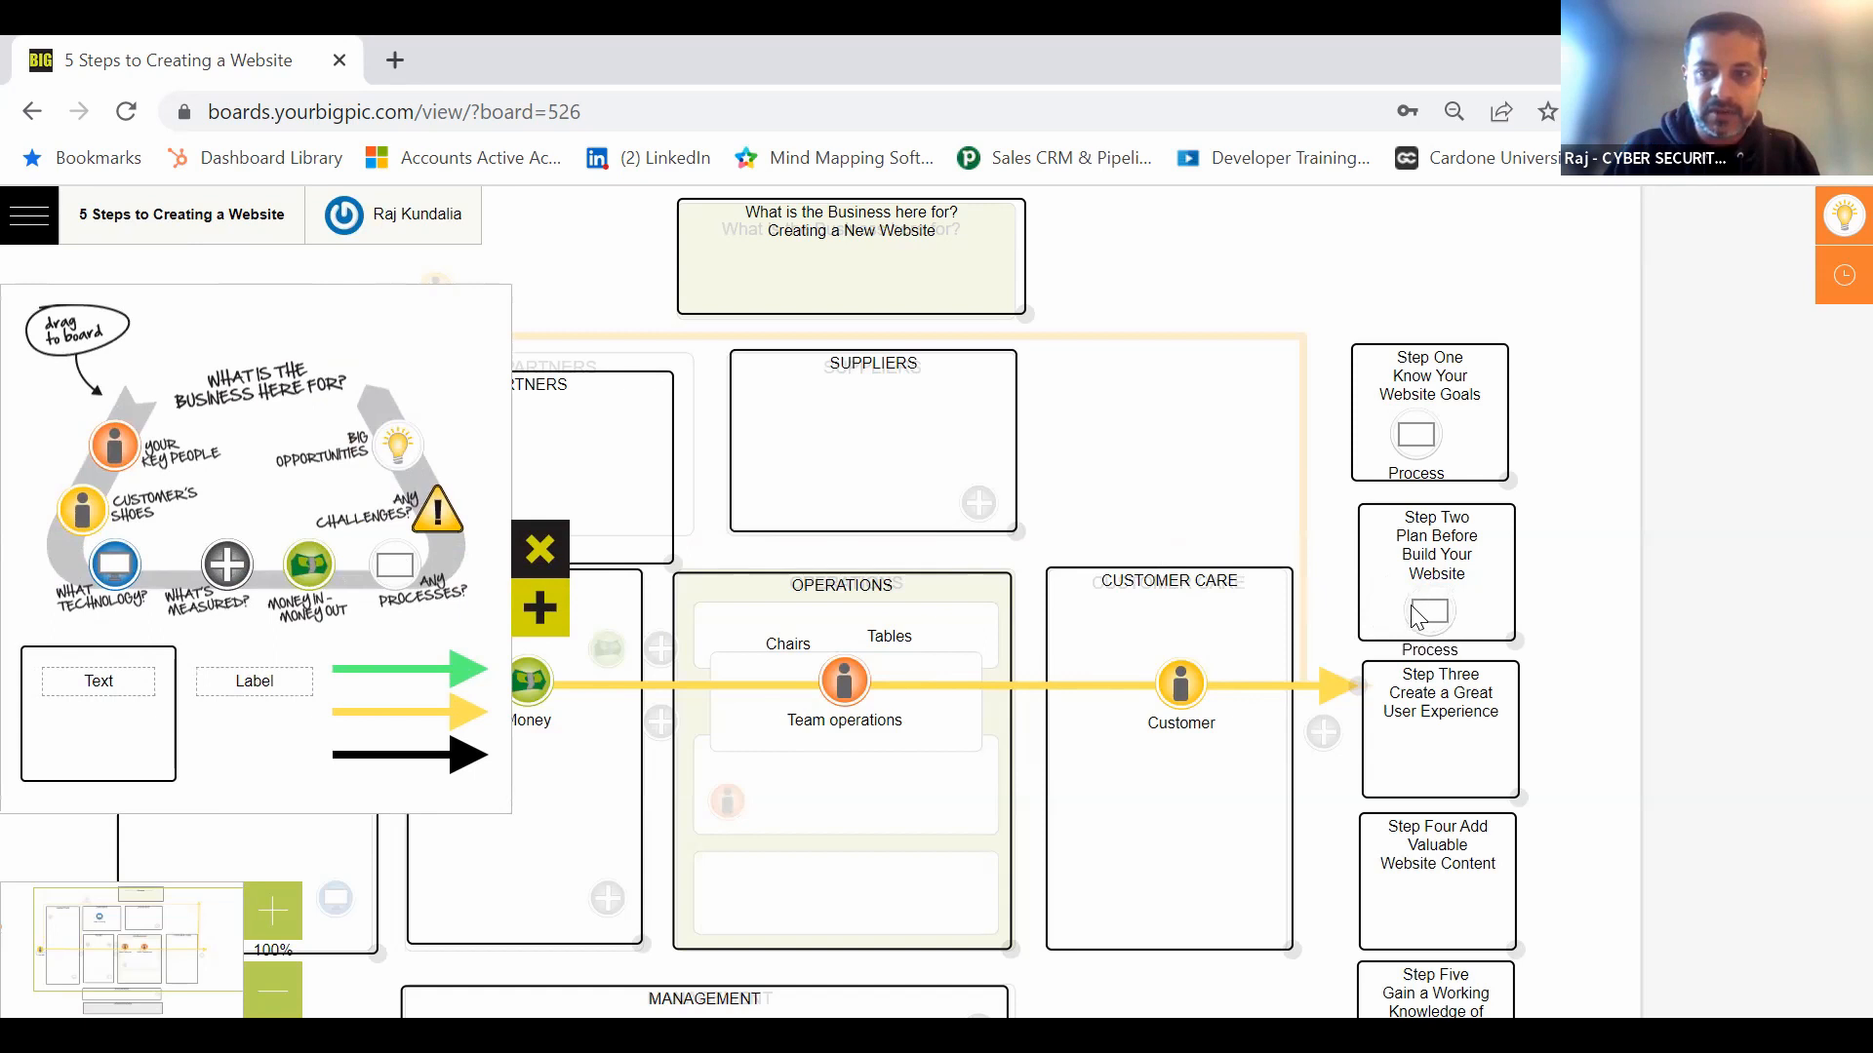
click(540, 551)
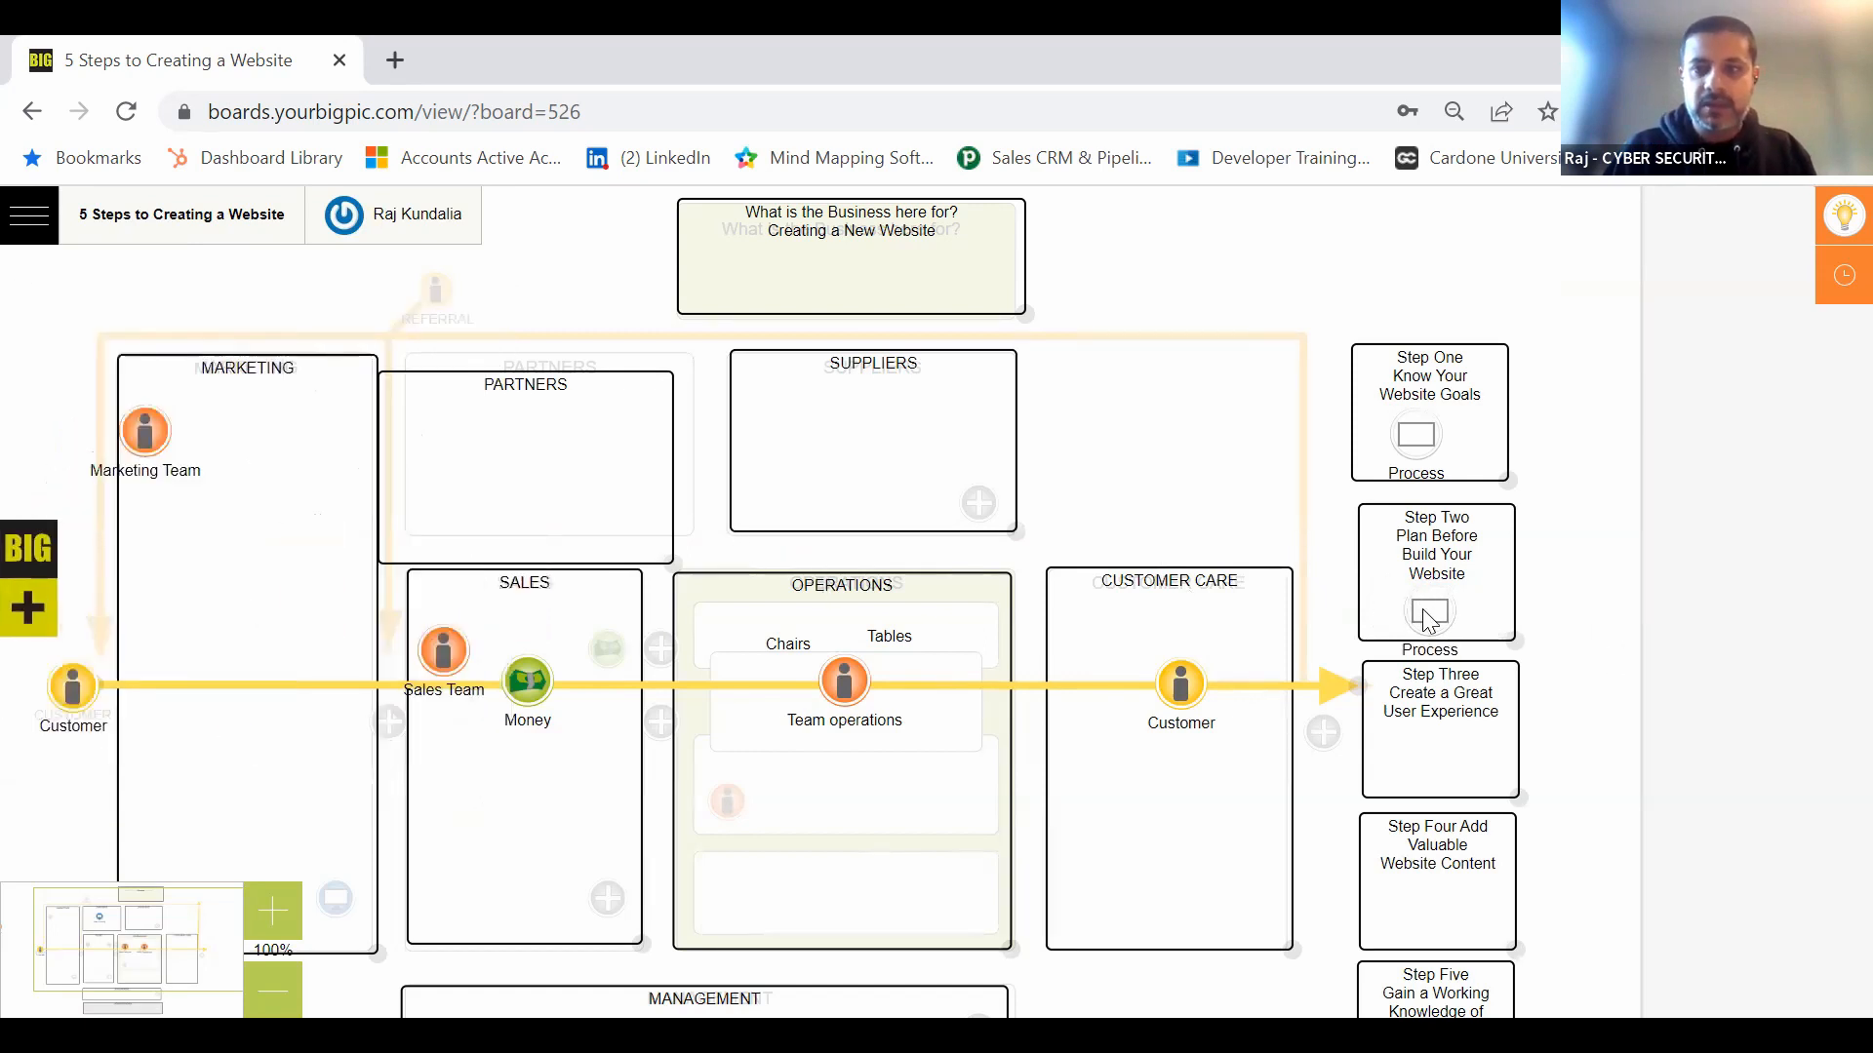
mouse_move(1424, 613)
mouse_down()
mouse_move(1431, 596)
mouse_move(1421, 612)
mouse_up()
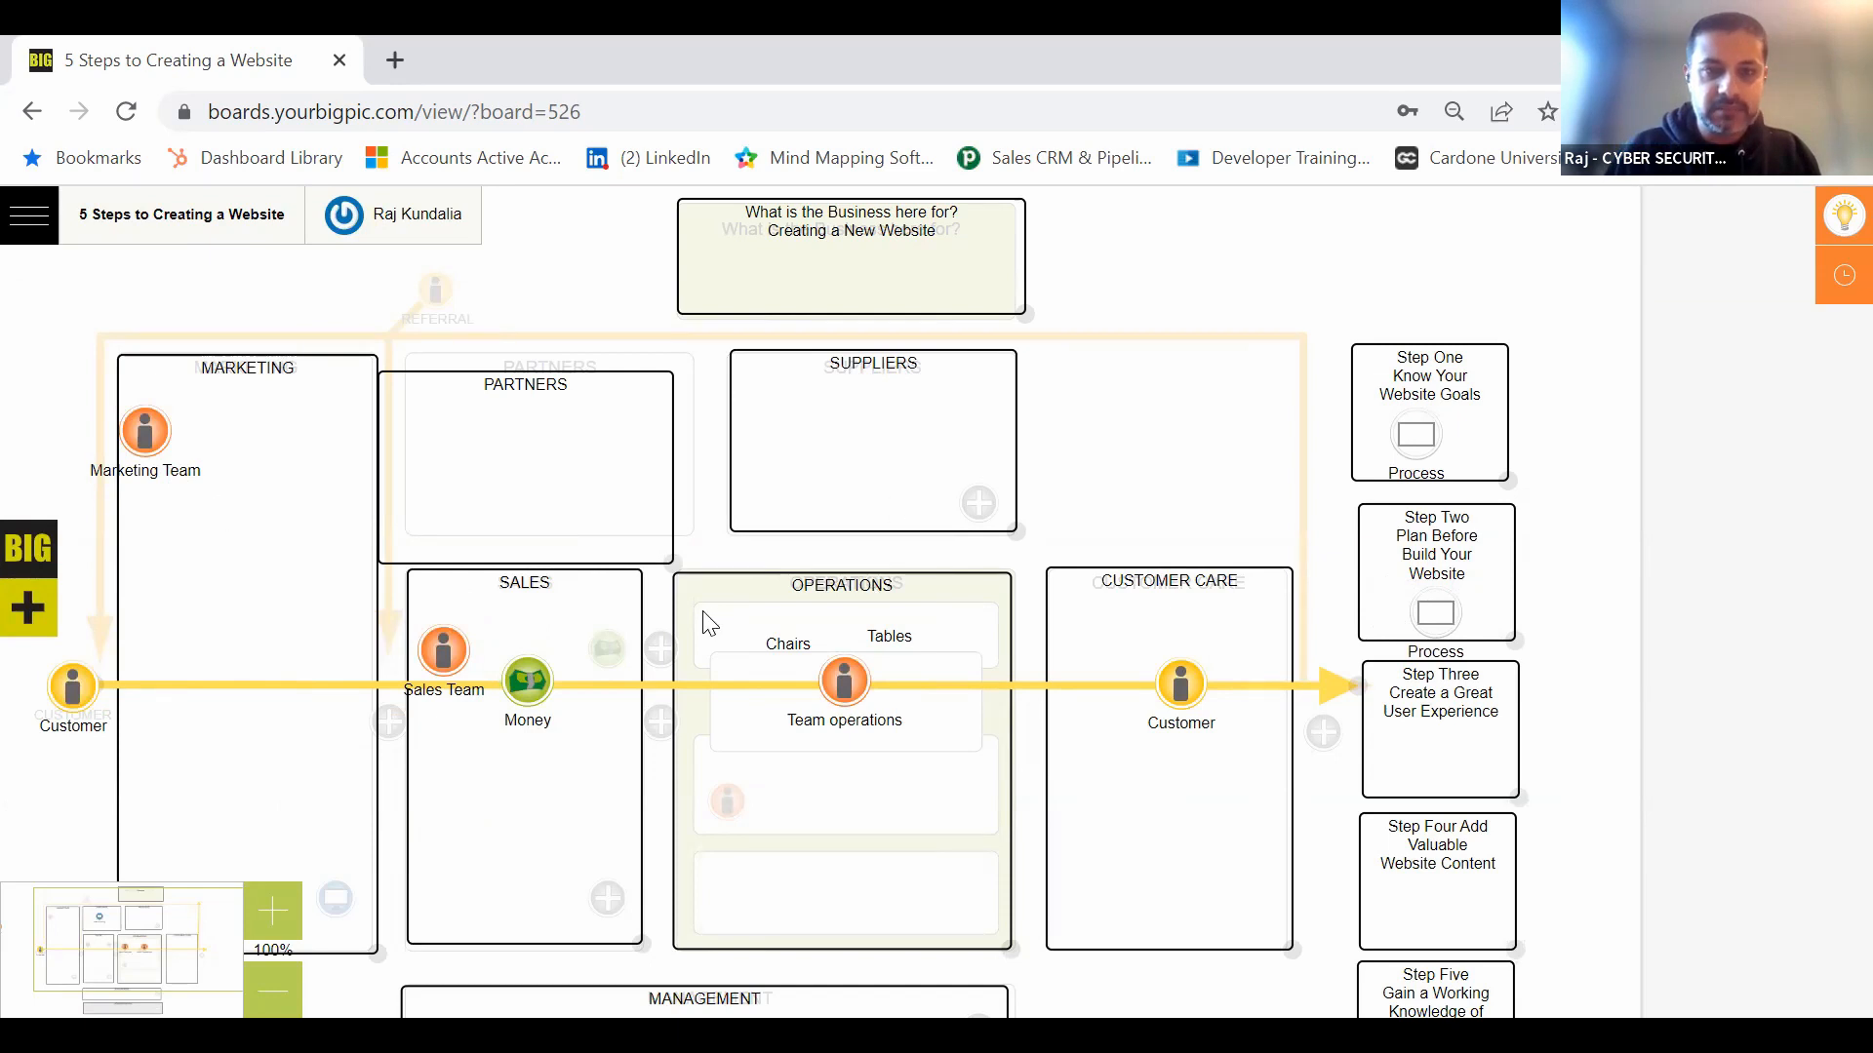
Step: Add a text label to the board and position it in the Marketing box beside the Marketing Team icon
click(27, 549)
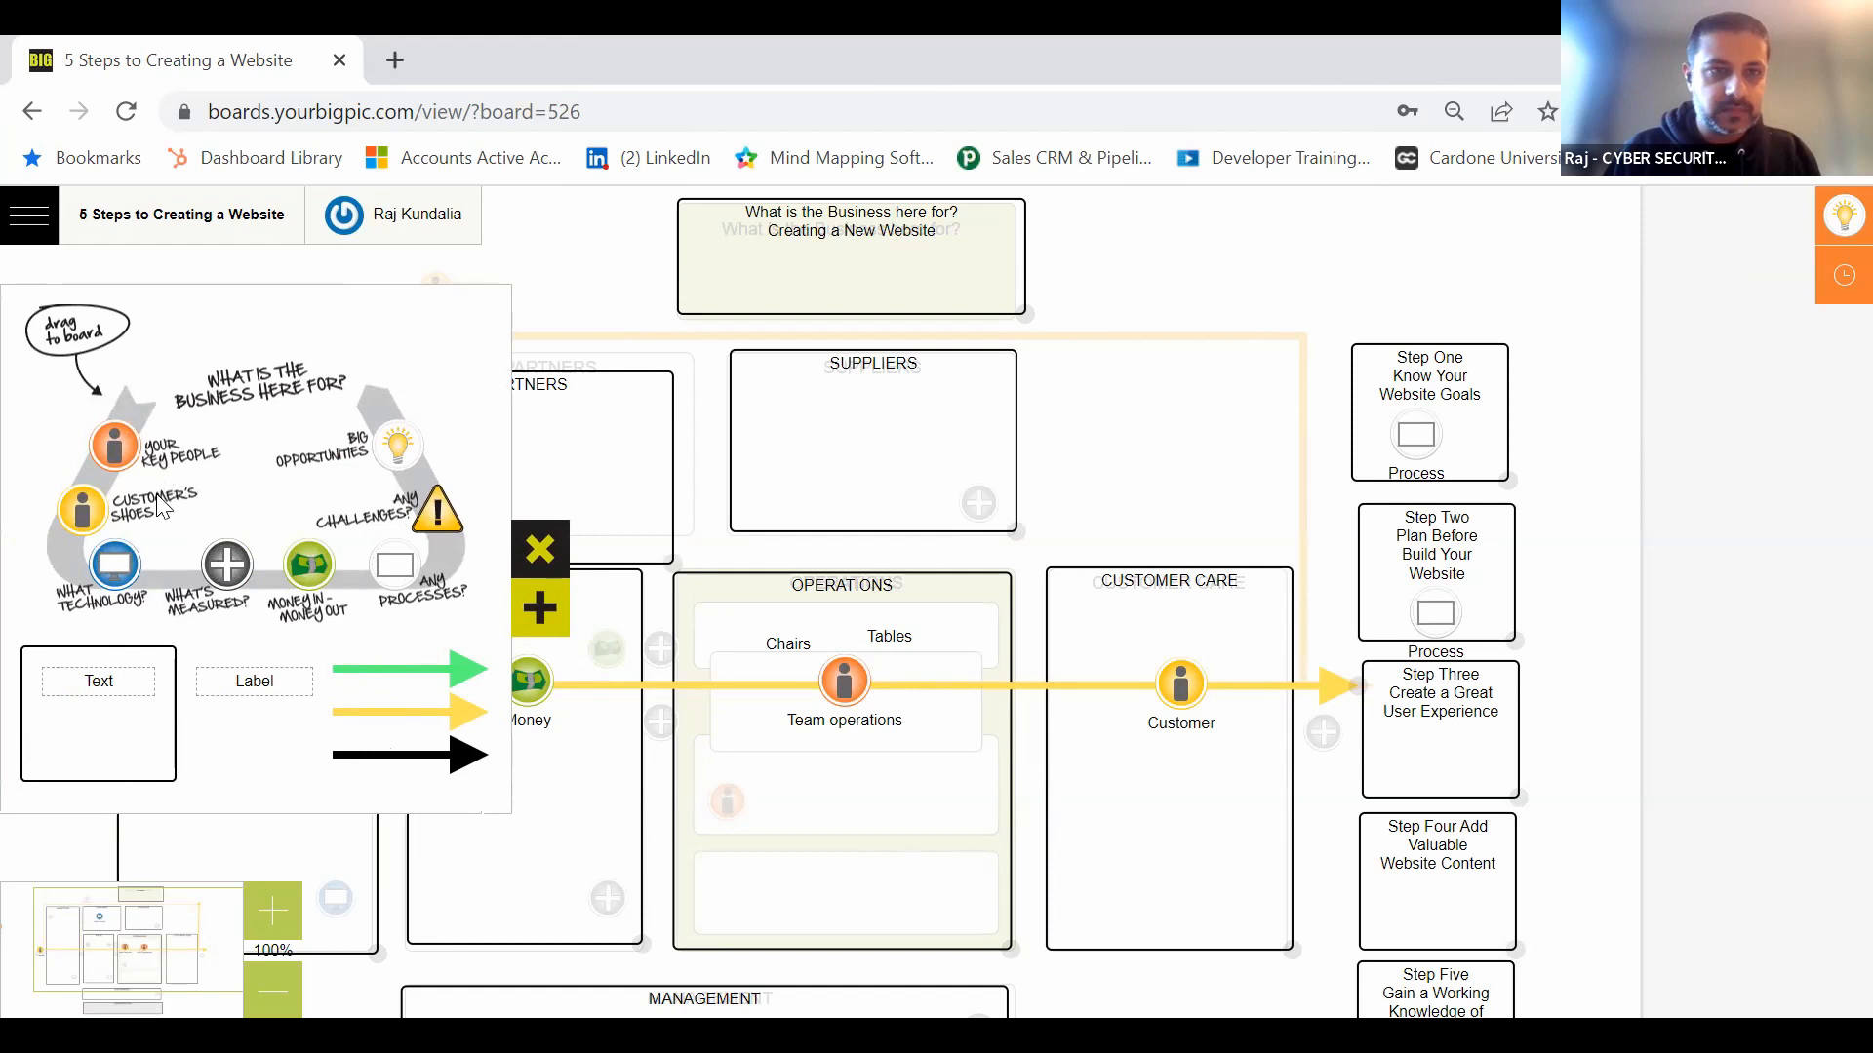
drag(243, 670, 532, 474)
click(540, 561)
drag(581, 437, 251, 434)
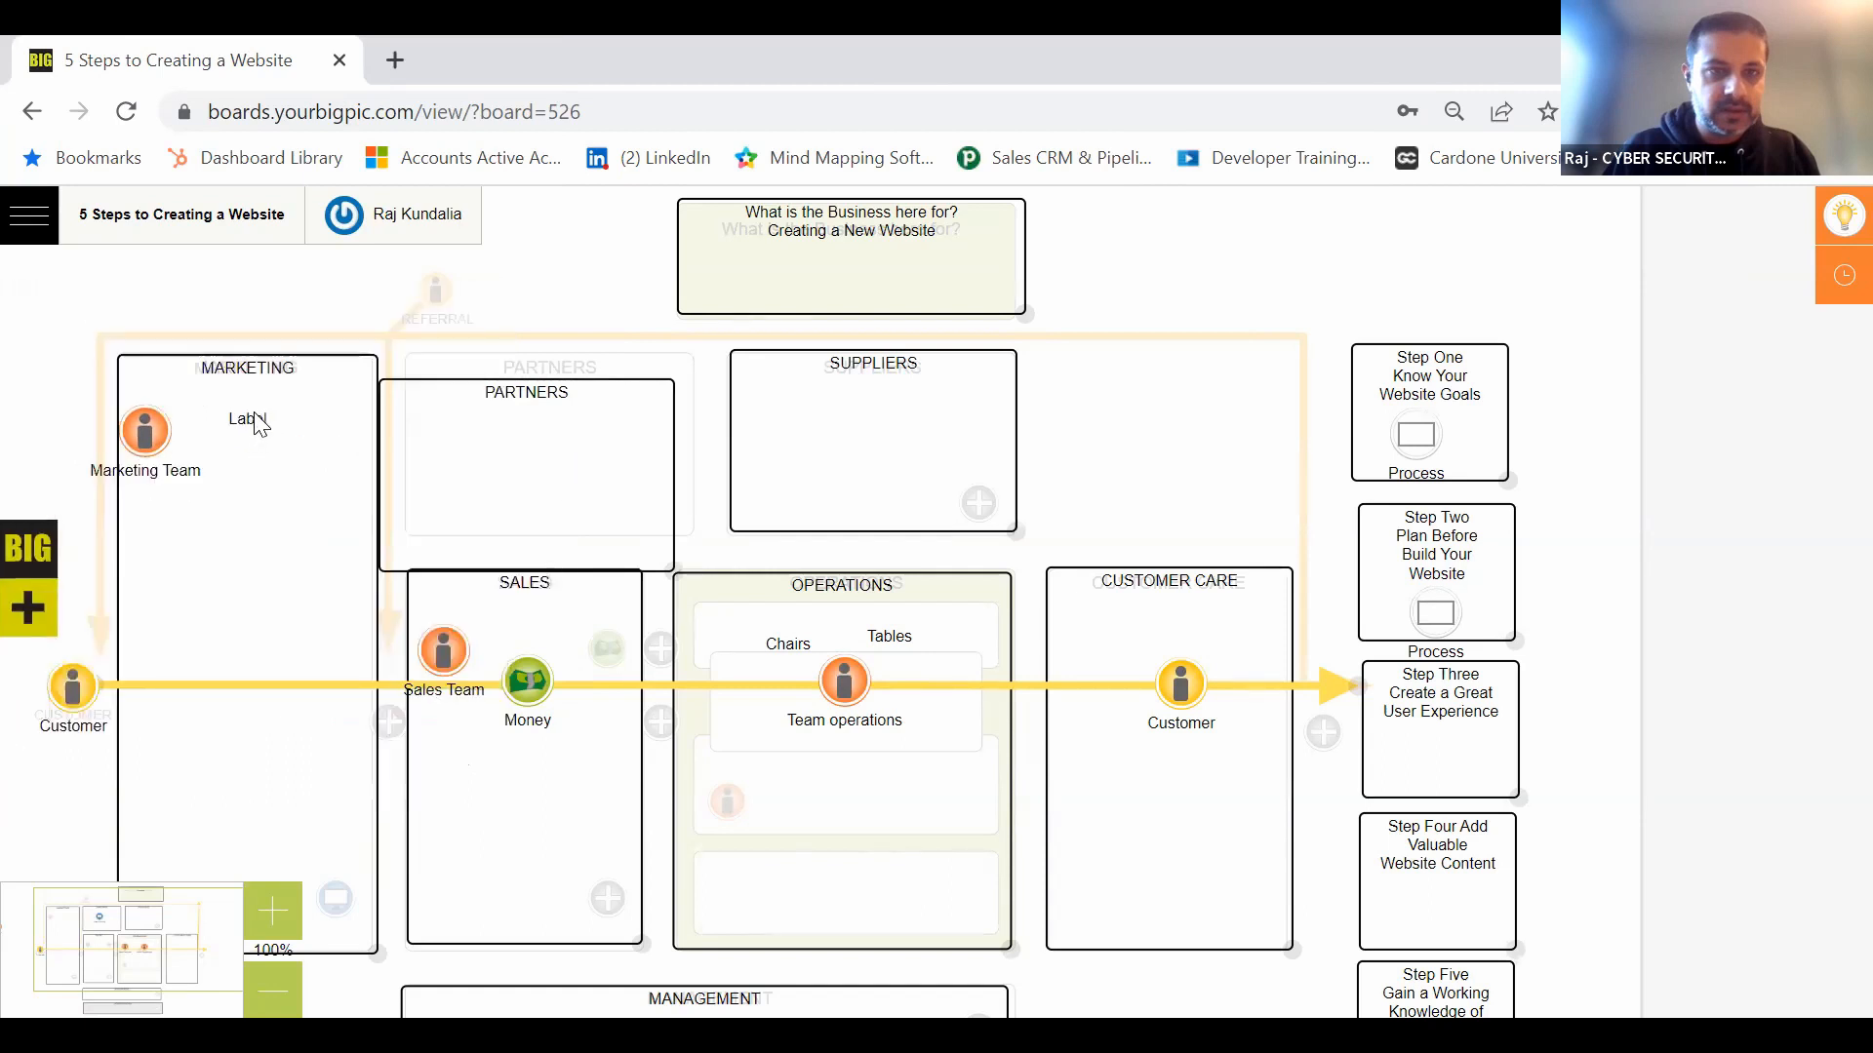
Step: Change the text of the new label in the Marketing box to "Pages"
click(251, 419)
click(443, 459)
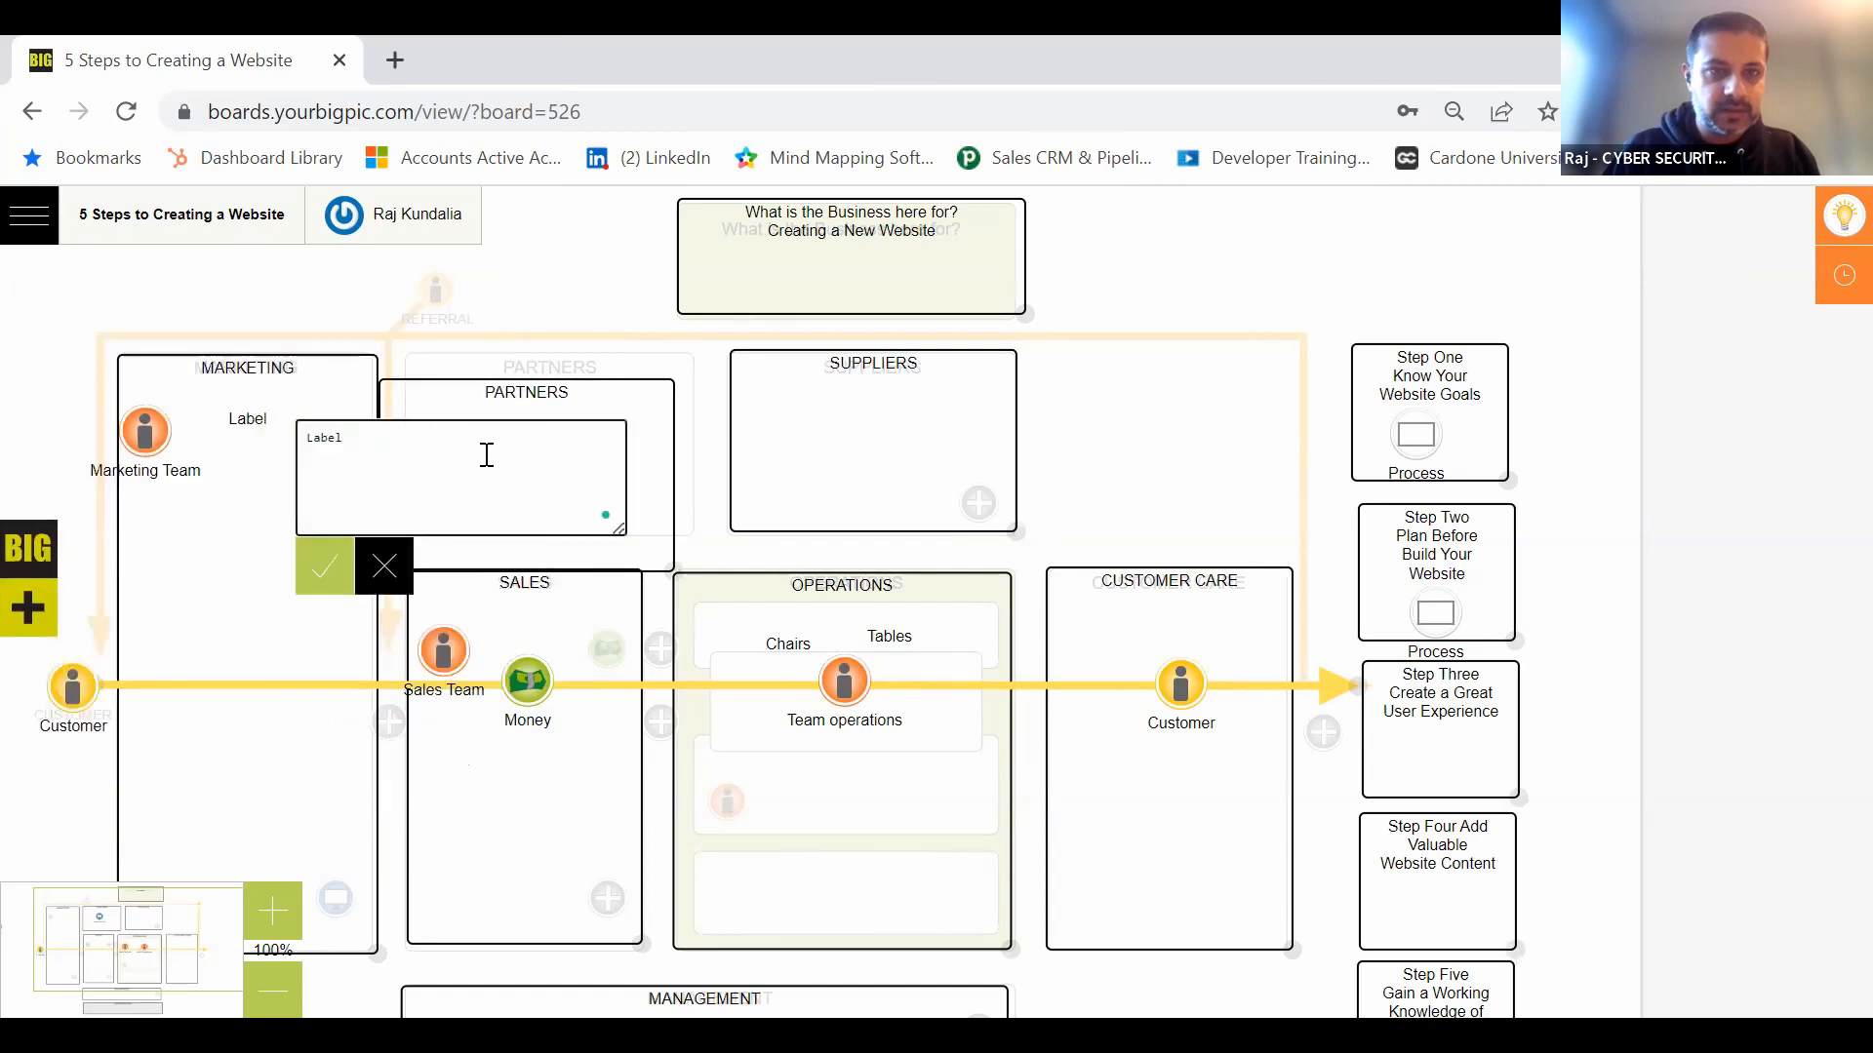
key(BackSpace)
key(BackSpace)
key(BackSpace)
key(BackSpace)
key(BackSpace)
text(P)
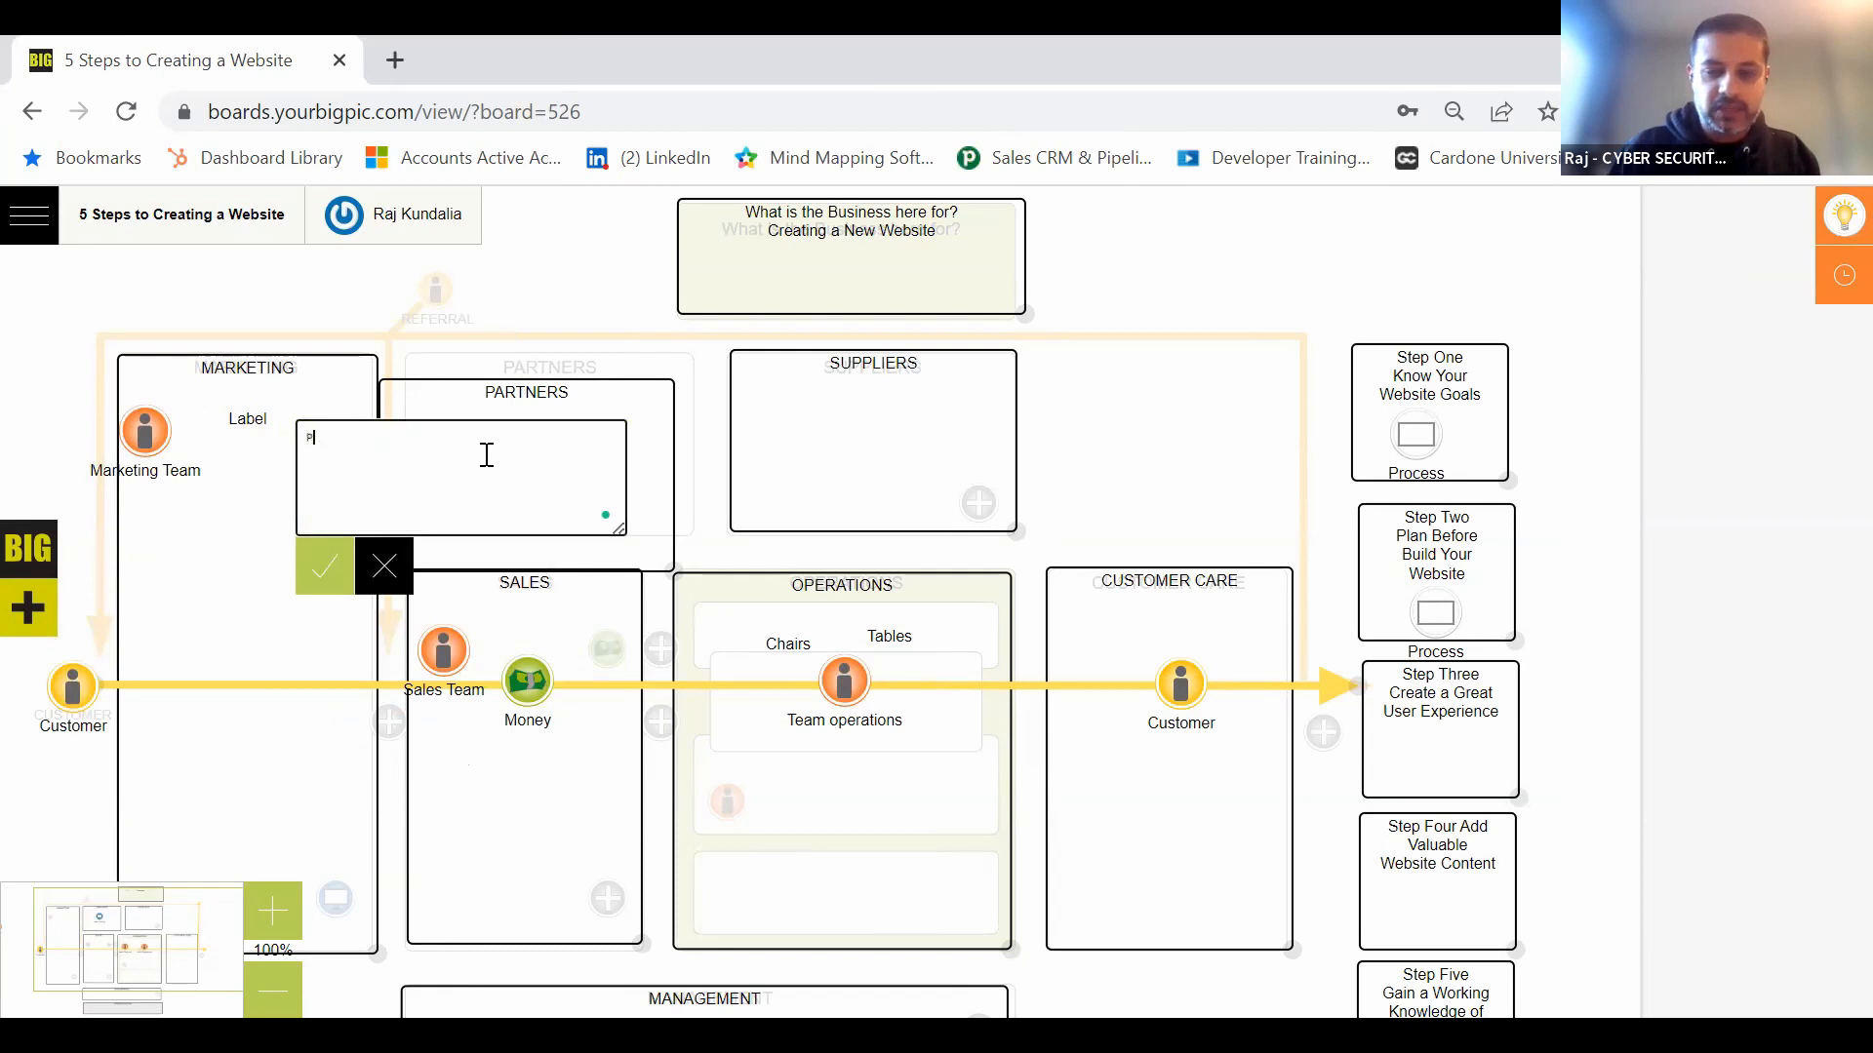
text(ages)
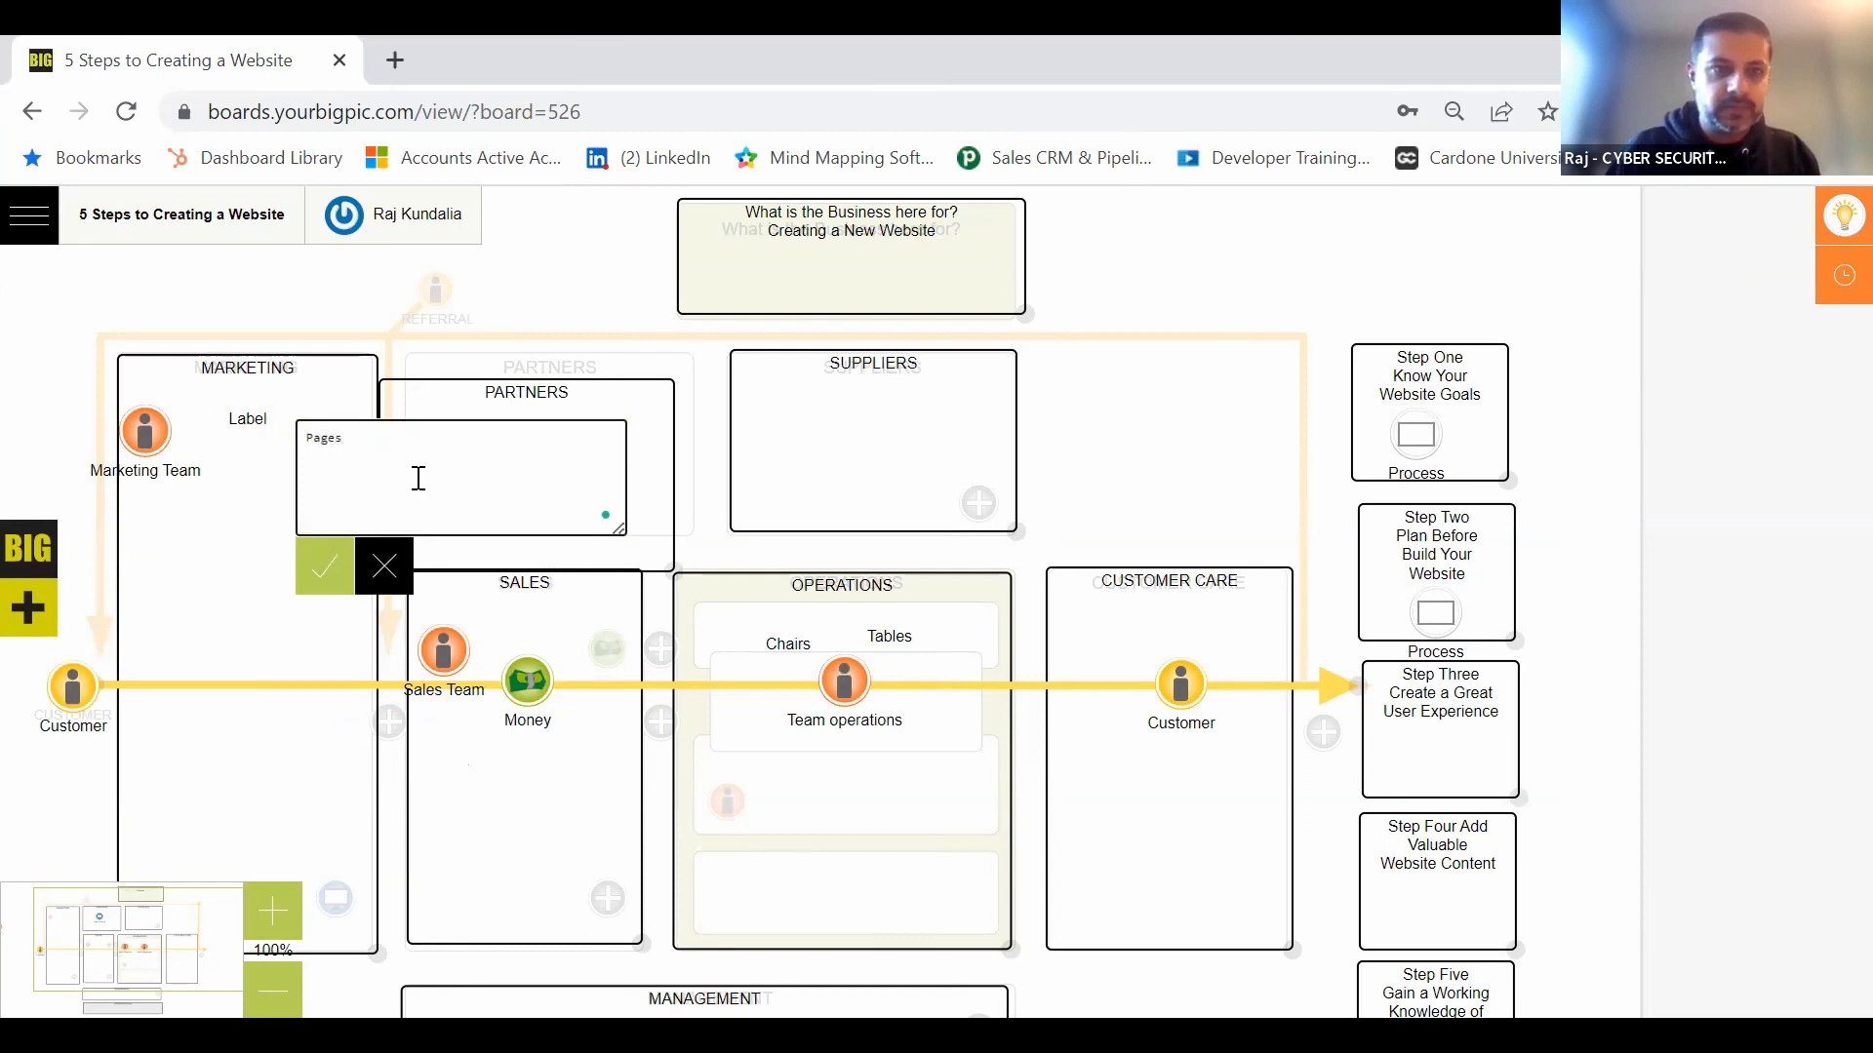
click(327, 568)
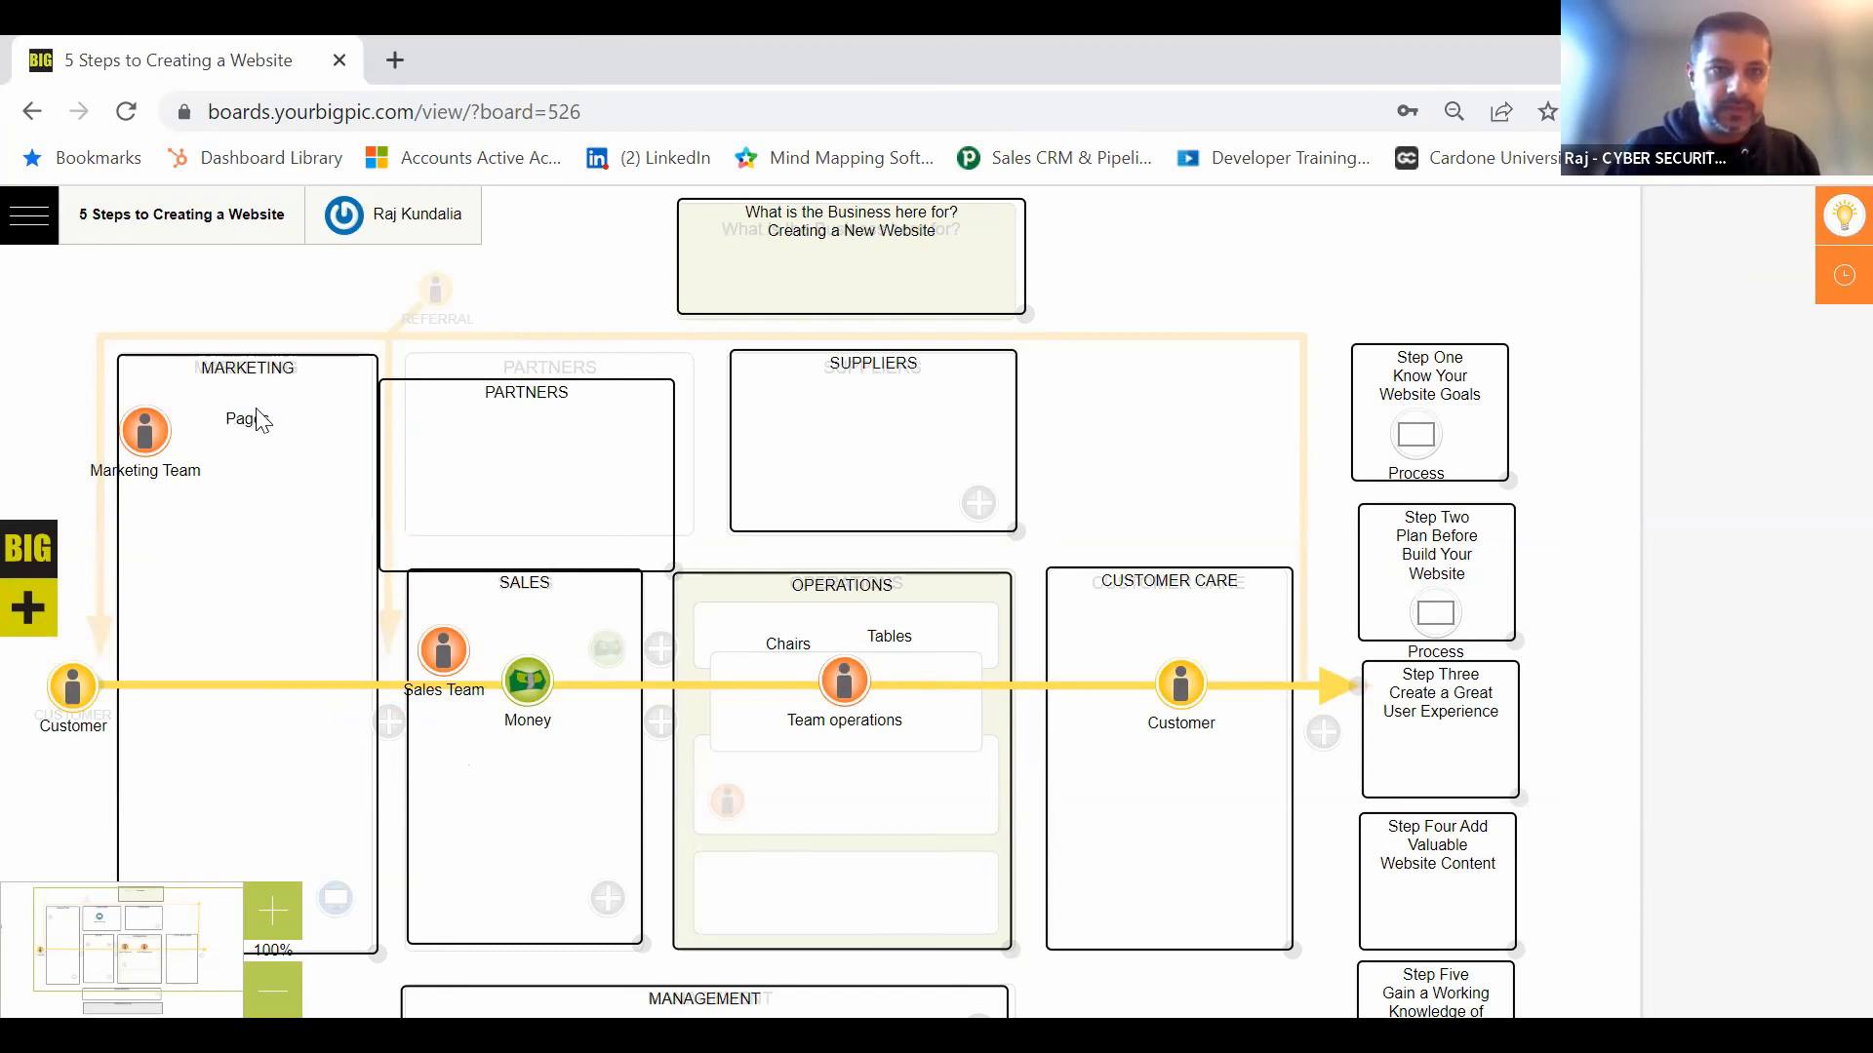
Step: Add a second label reading "Product Information" in the Marketing box, directly below Pages
click(29, 548)
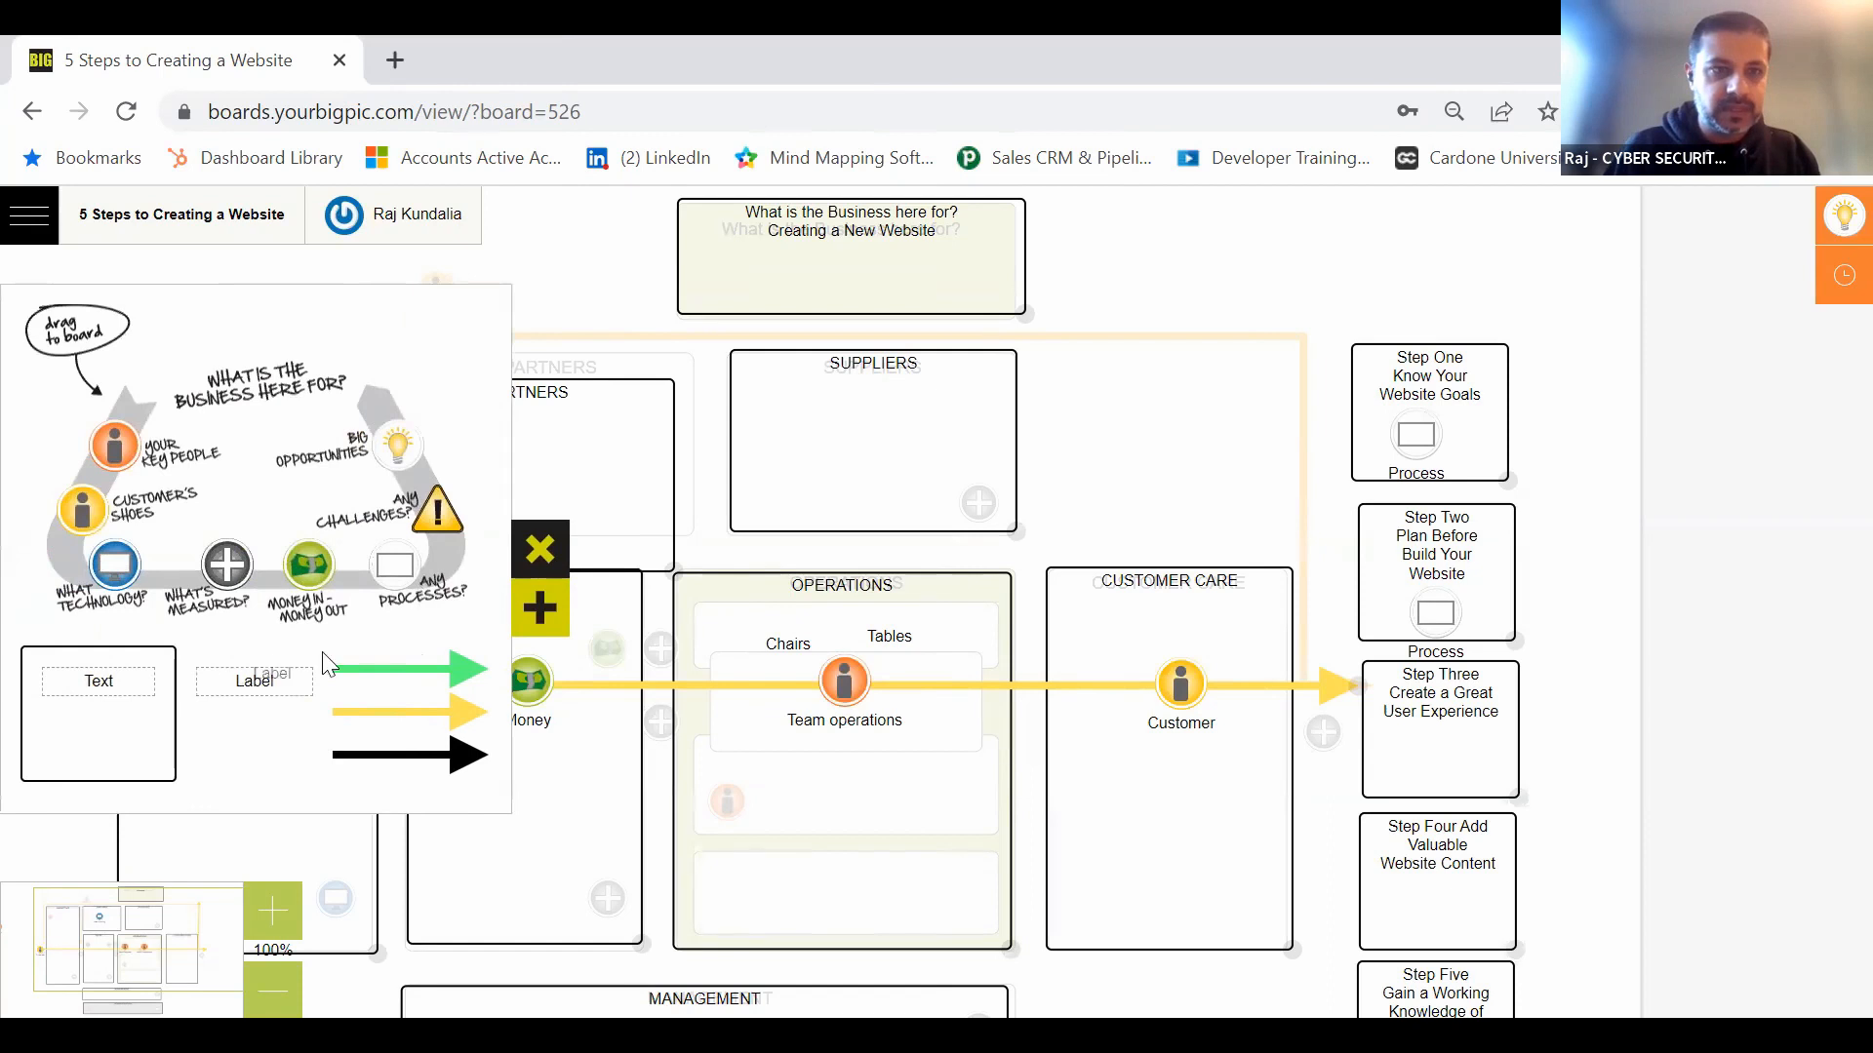
drag(327, 663, 239, 459)
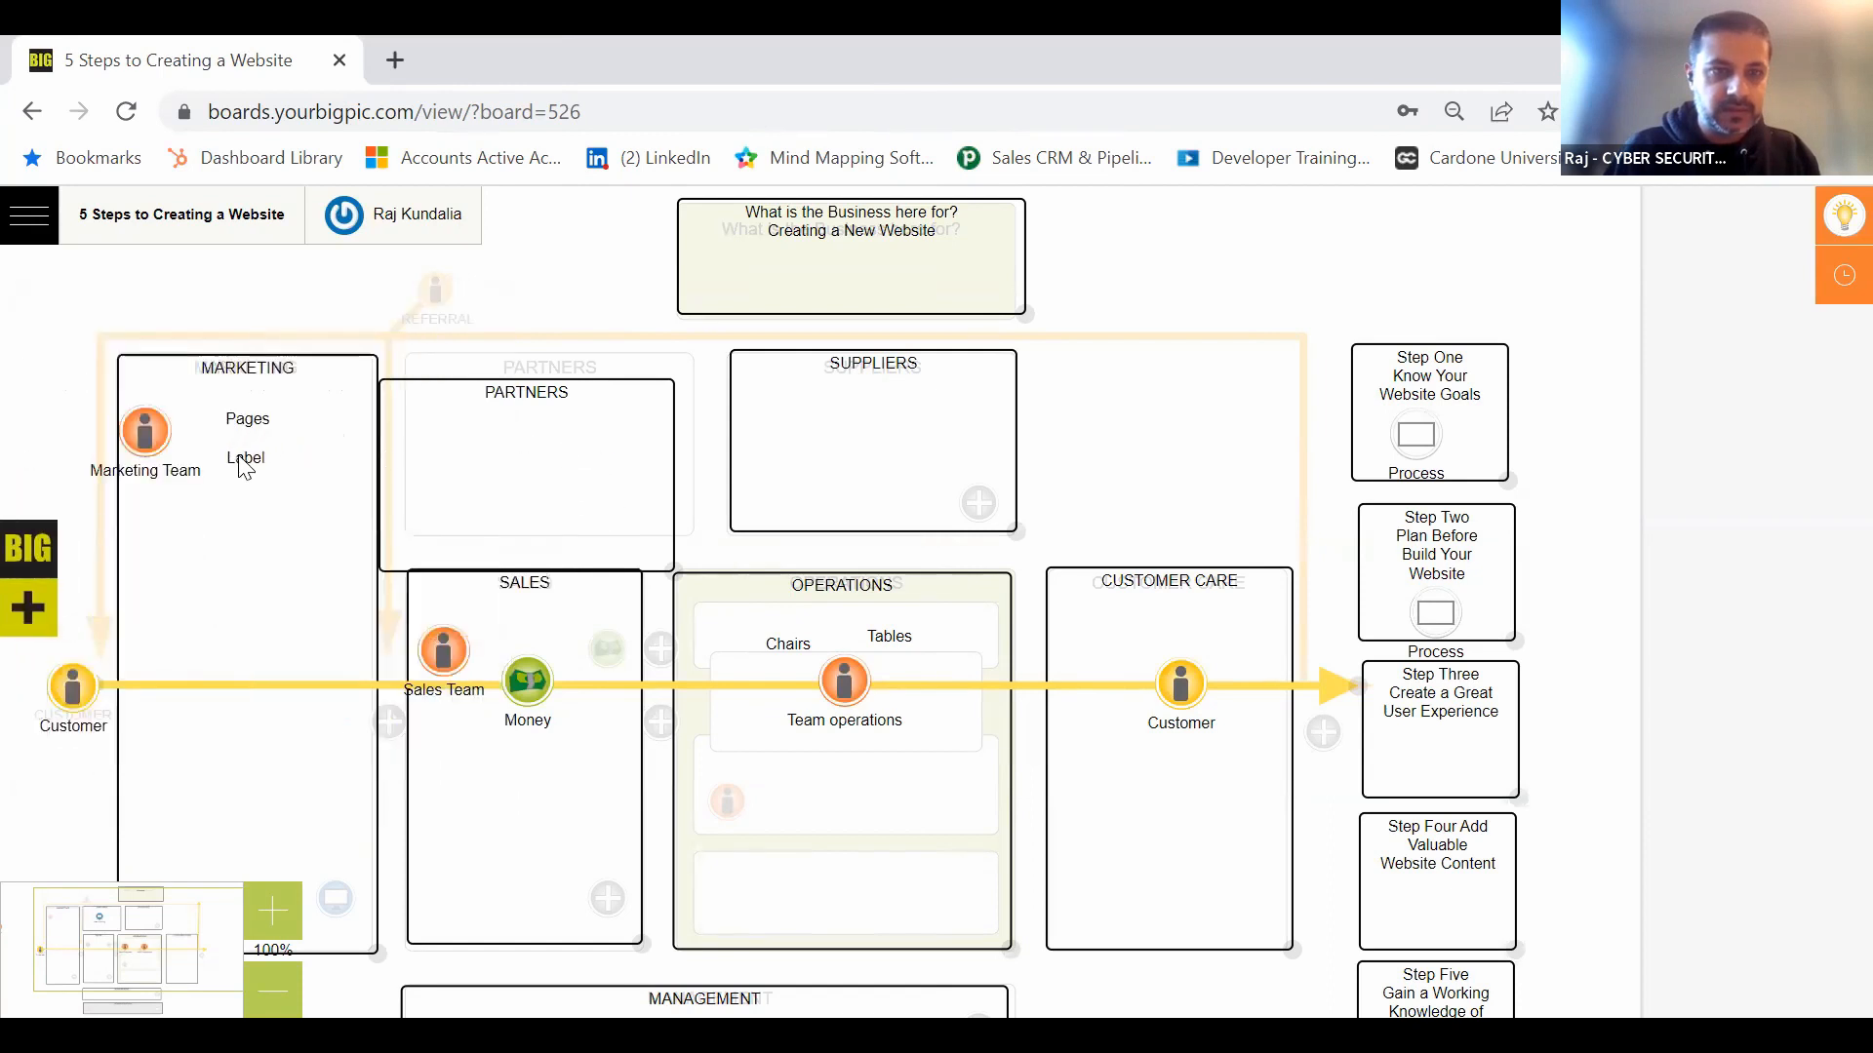
click(243, 466)
click(439, 484)
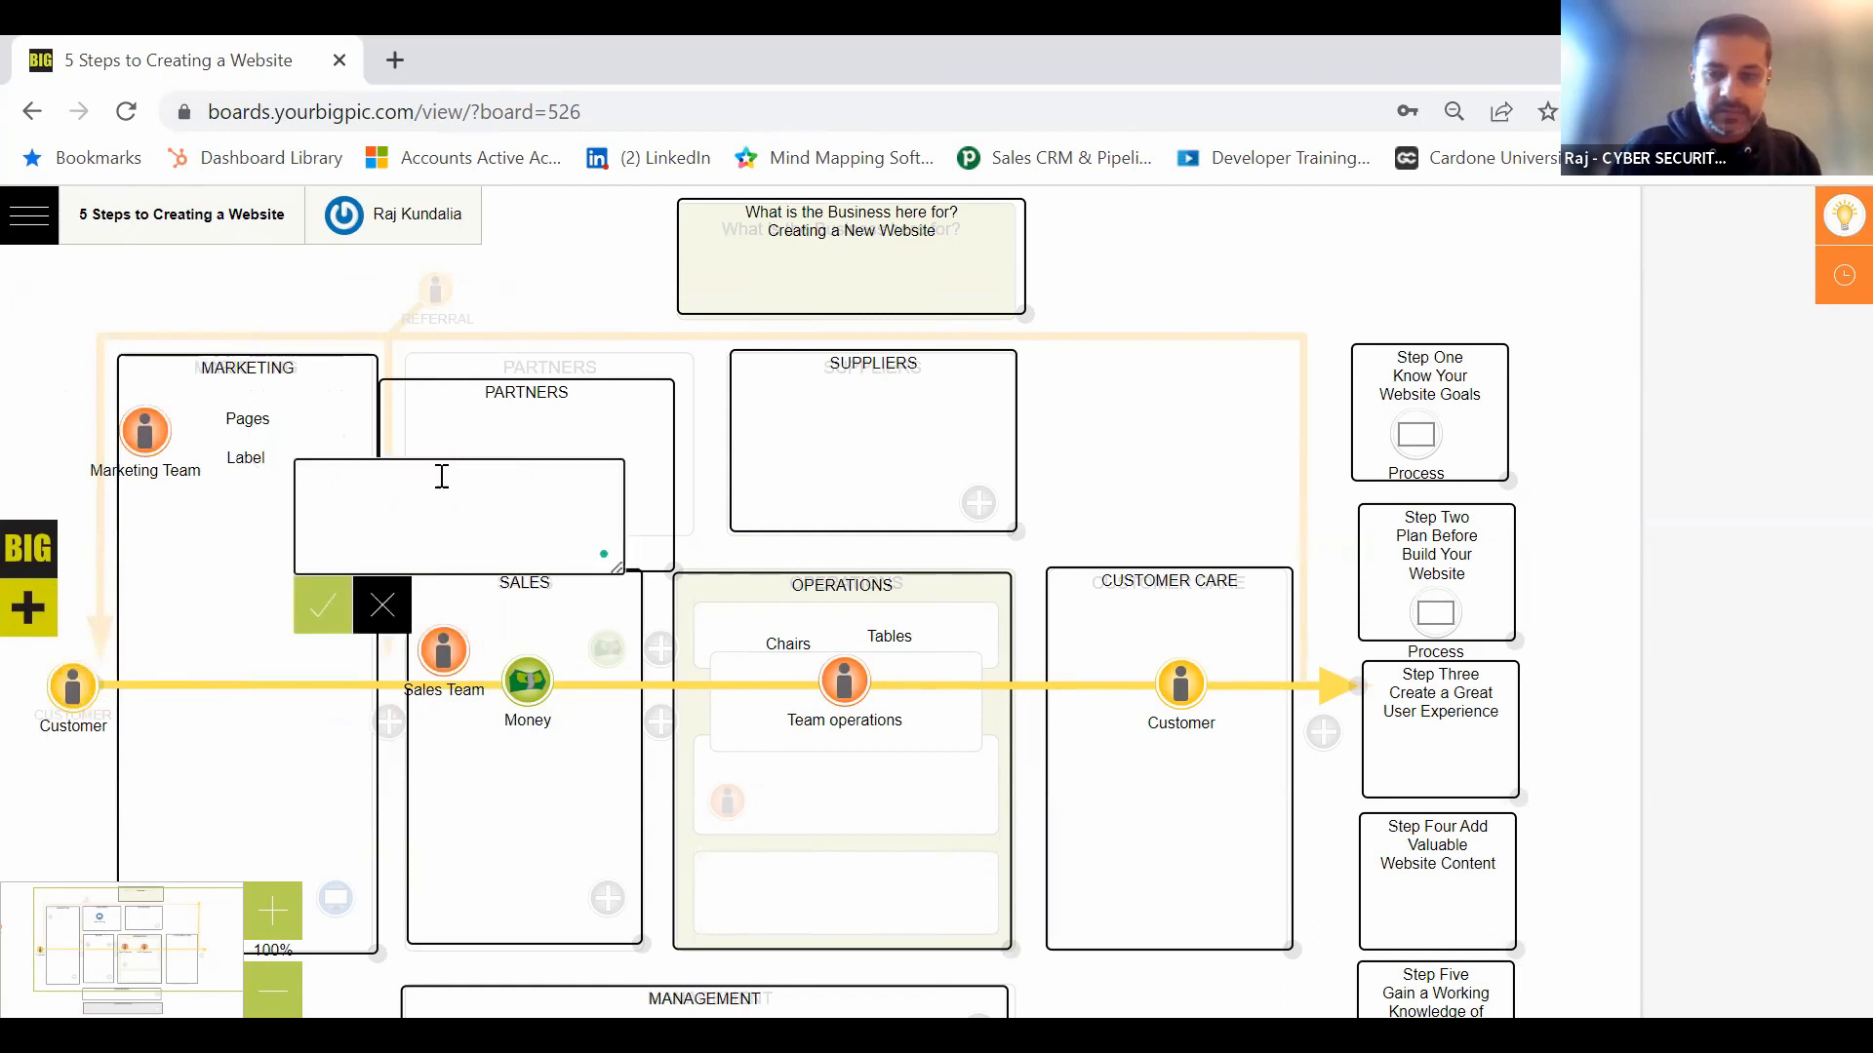
text(Product Inf)
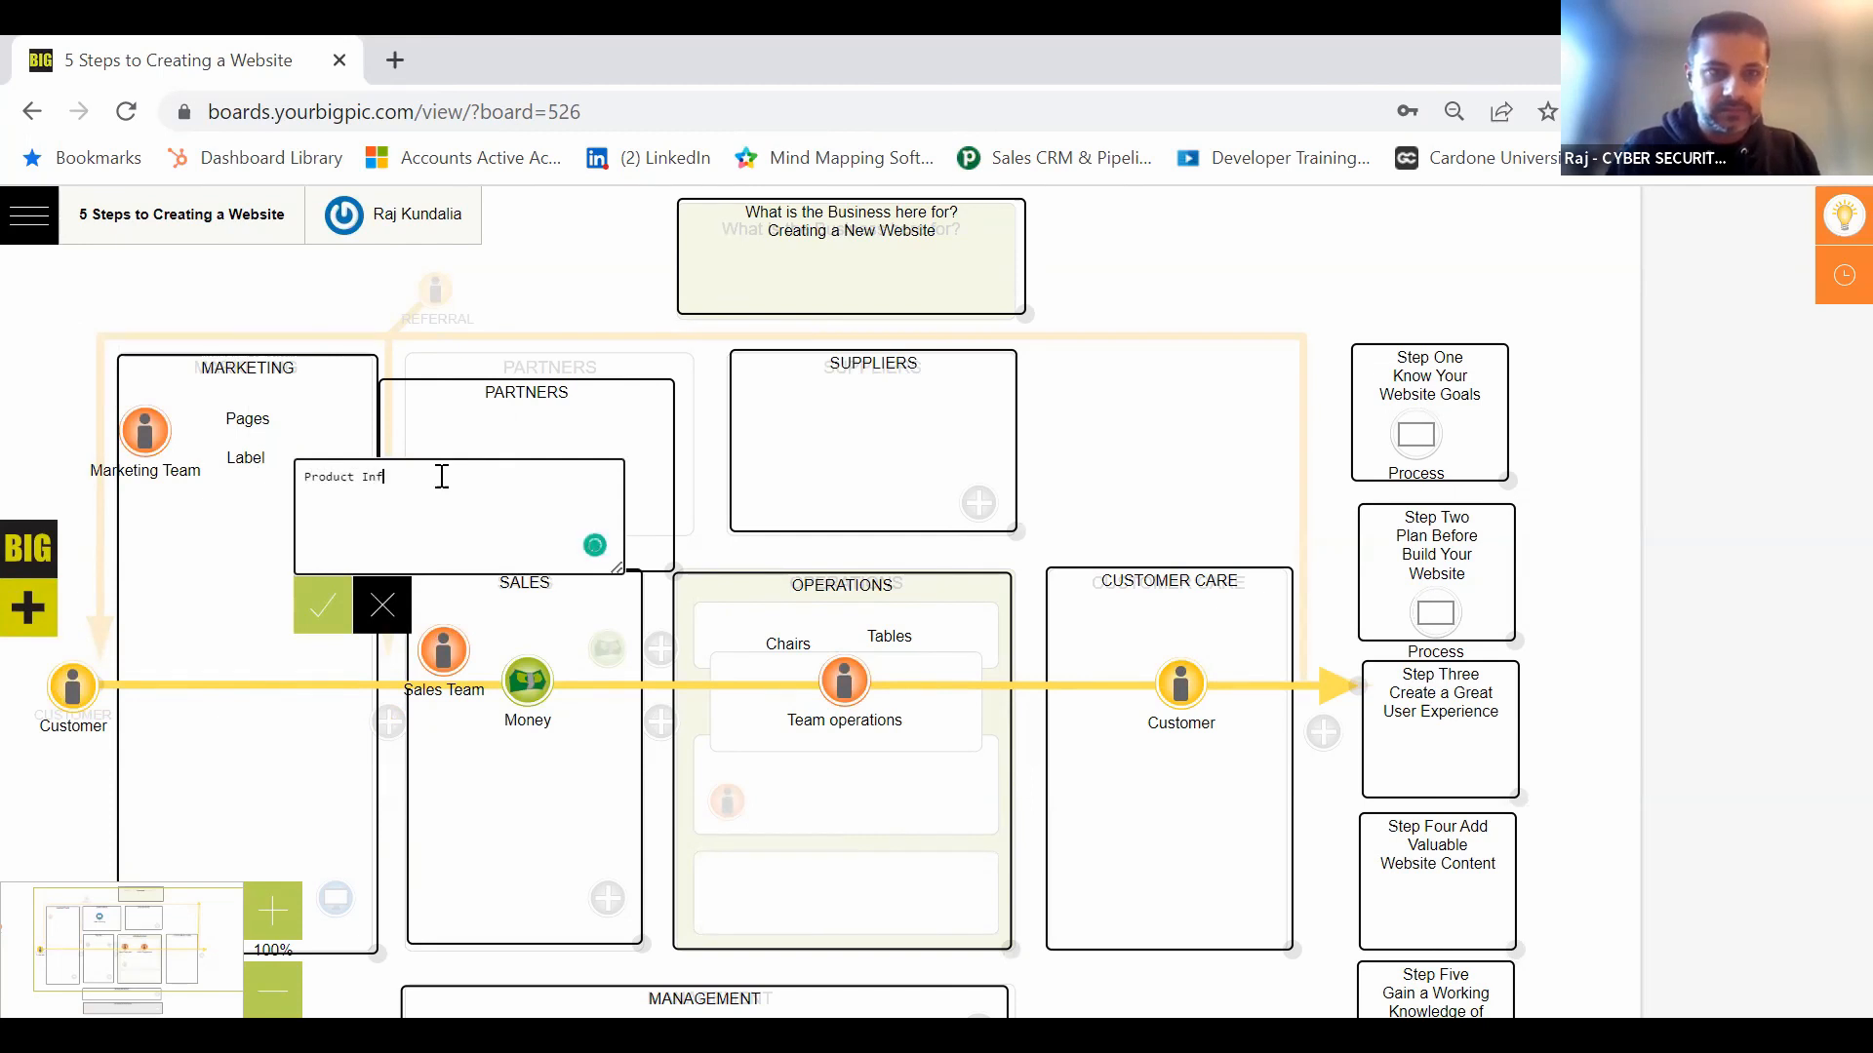
text(ormation)
click(328, 619)
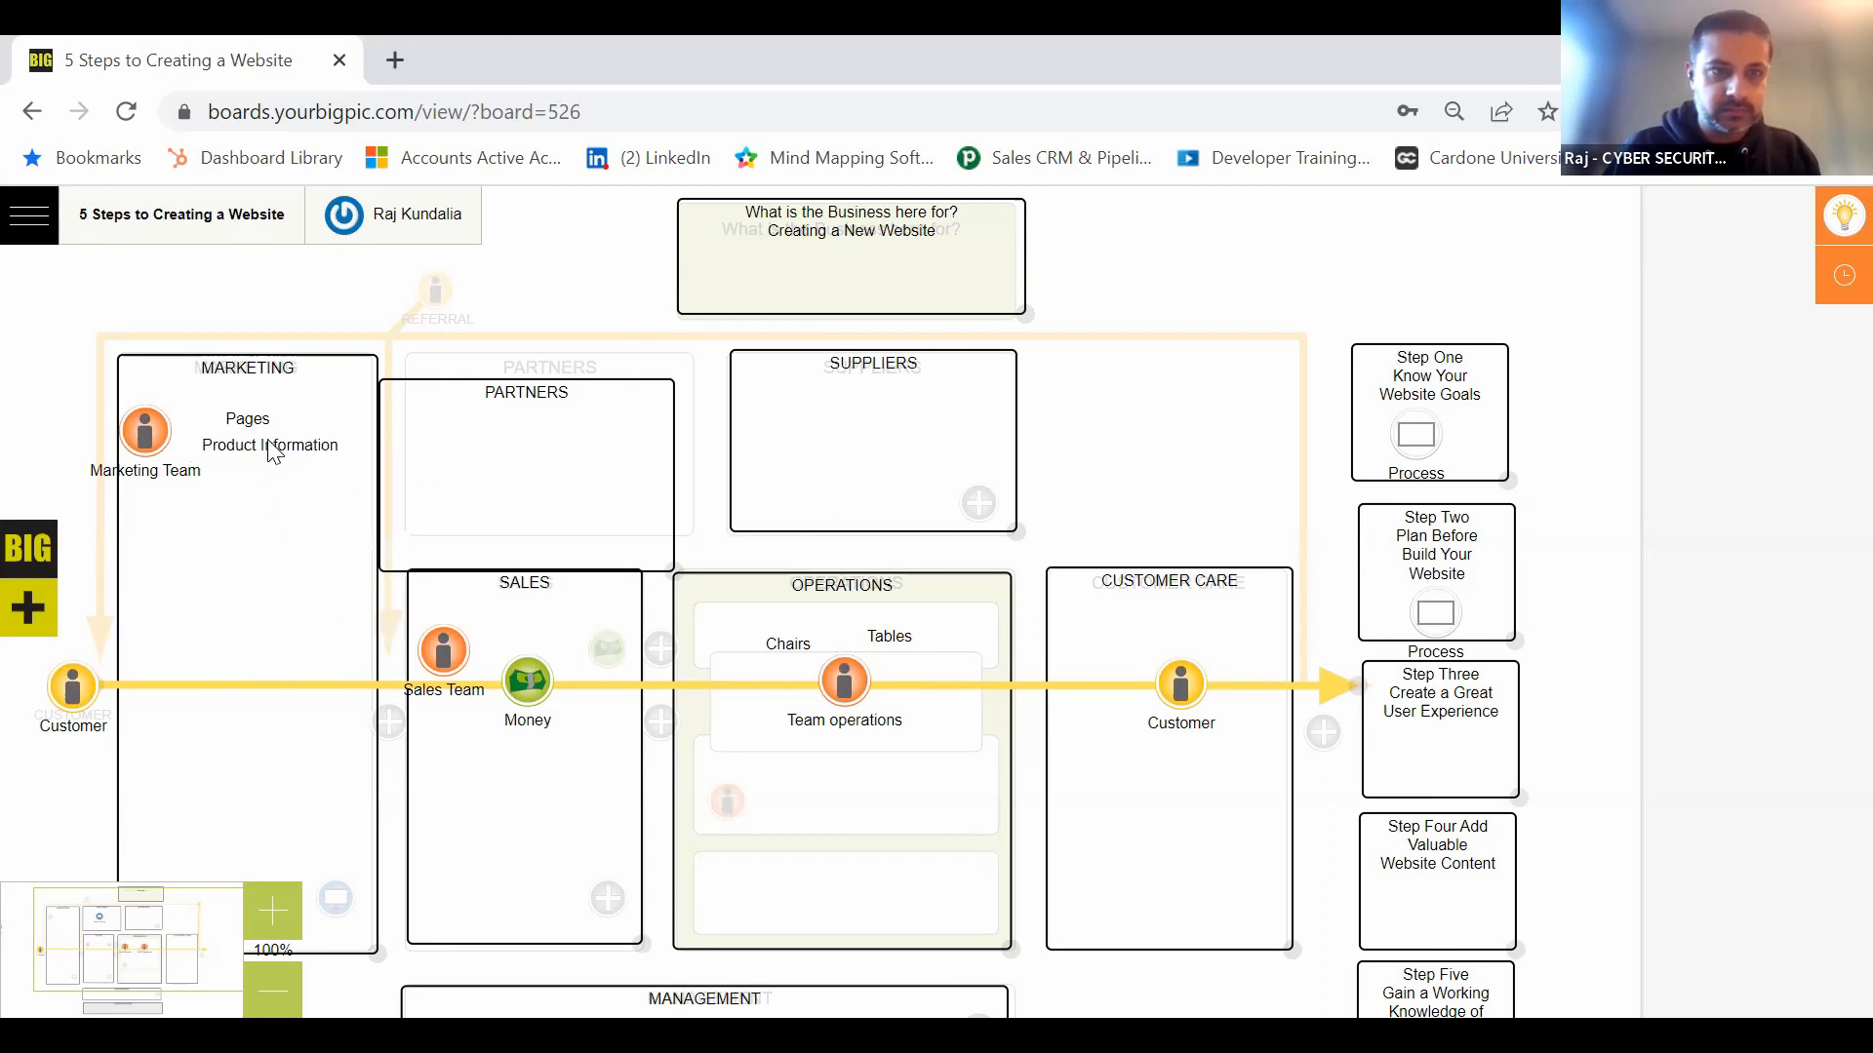
Step: Add a yellow arrow running from the Product Information label to the Sales Team icon
click(28, 607)
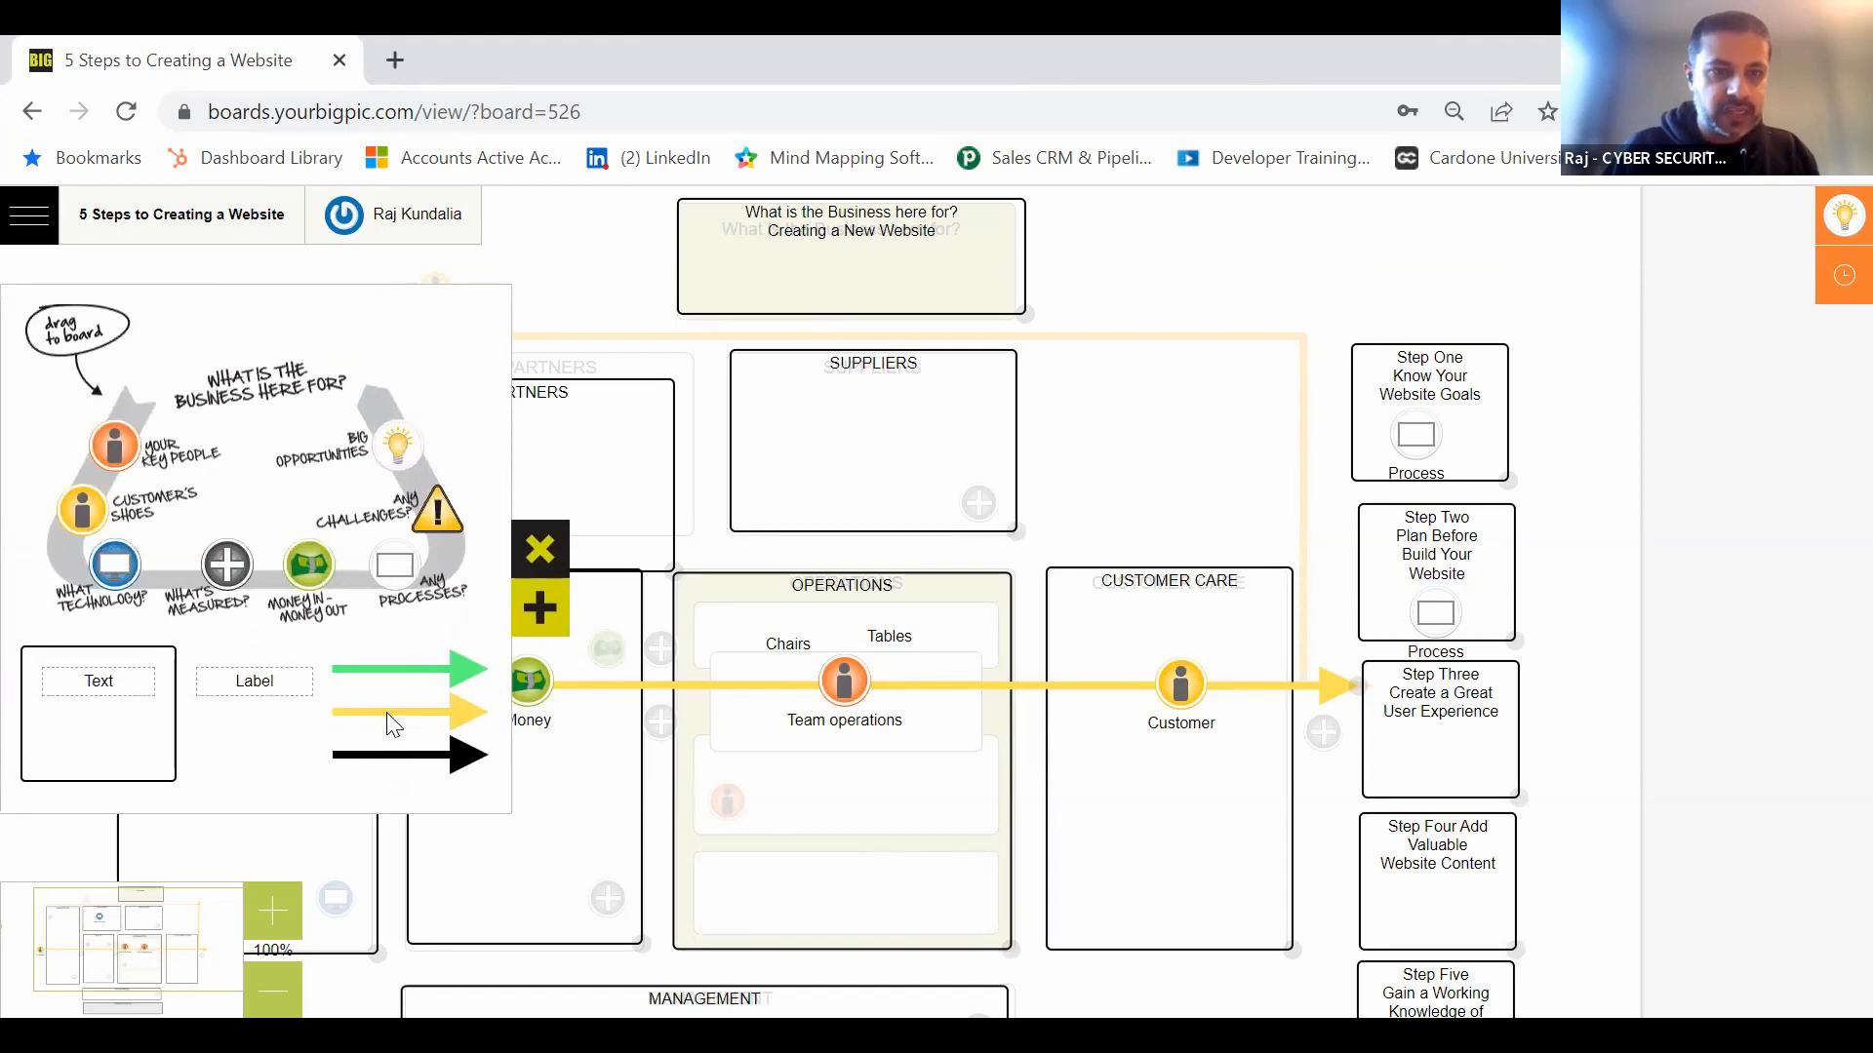
drag(393, 724, 334, 478)
drag(451, 478, 429, 644)
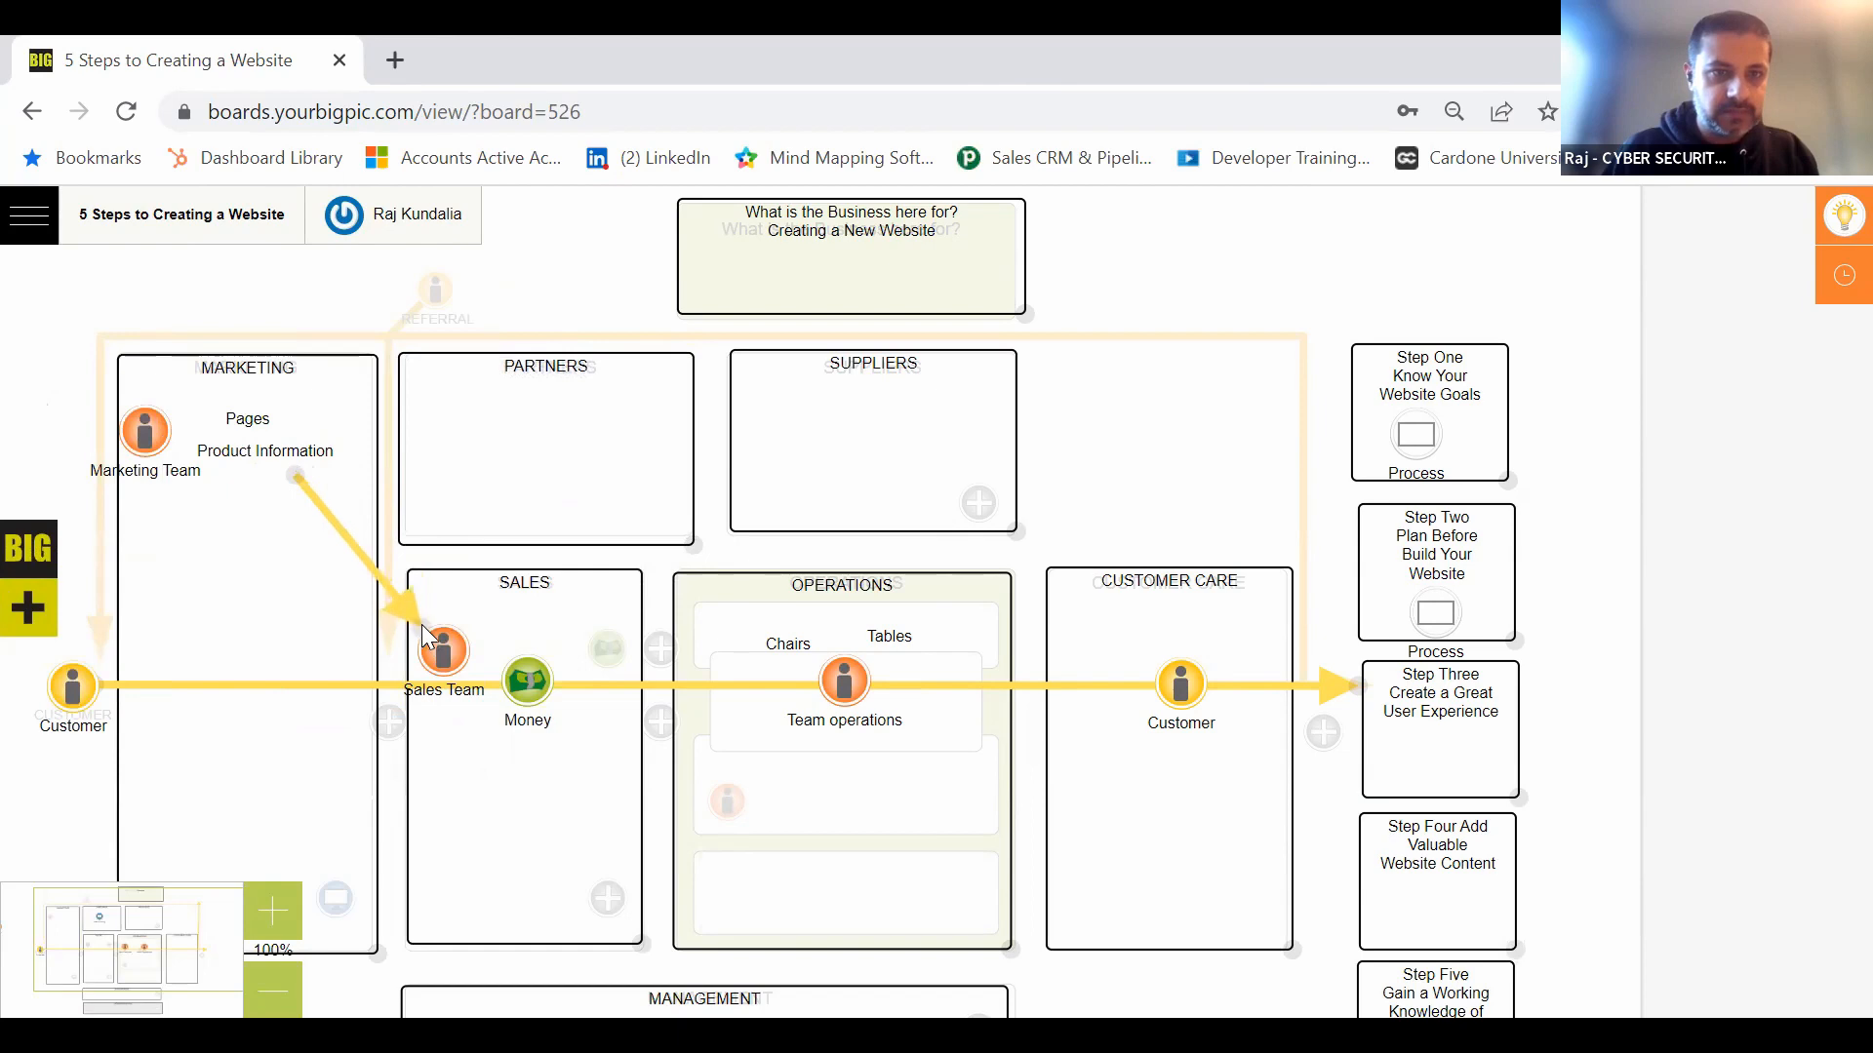
Step: Add a black arrow running from the Sales Team icon to the Customer icon in the Customer Care box
click(34, 590)
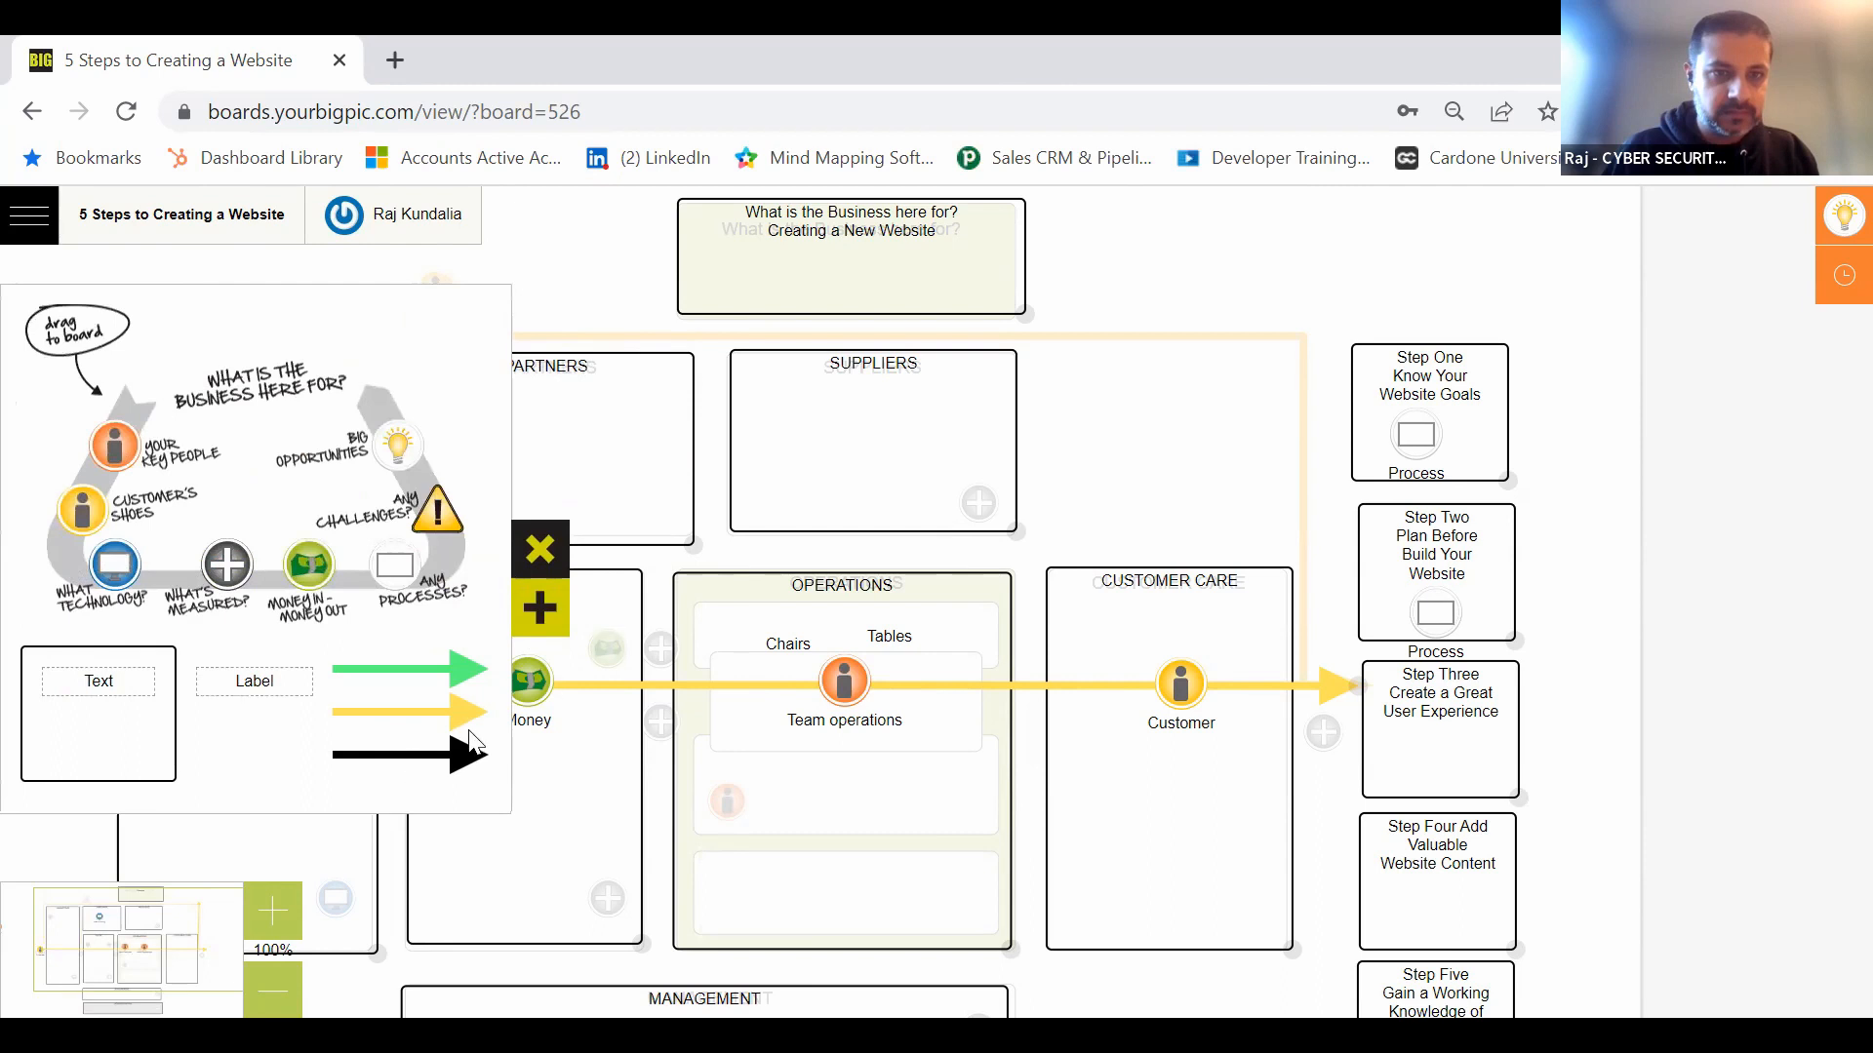
drag(473, 747, 526, 648)
click(532, 563)
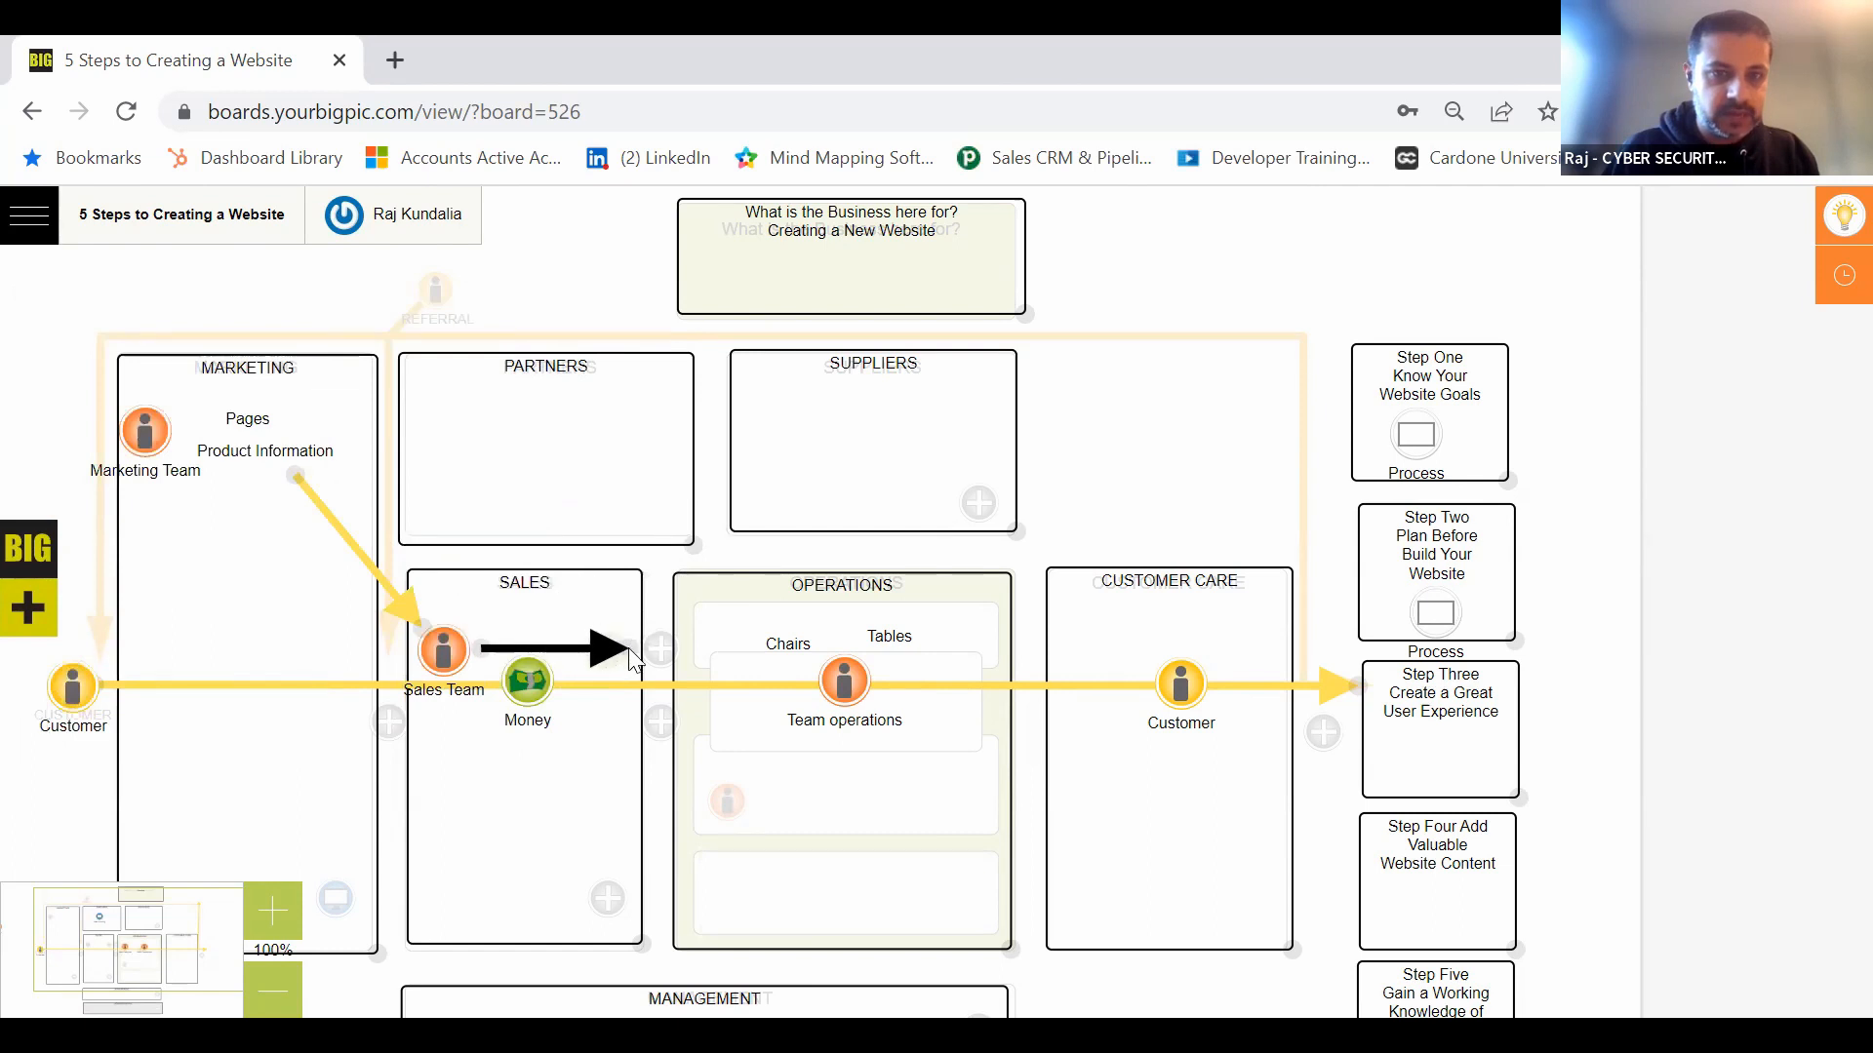
drag(628, 647, 1151, 671)
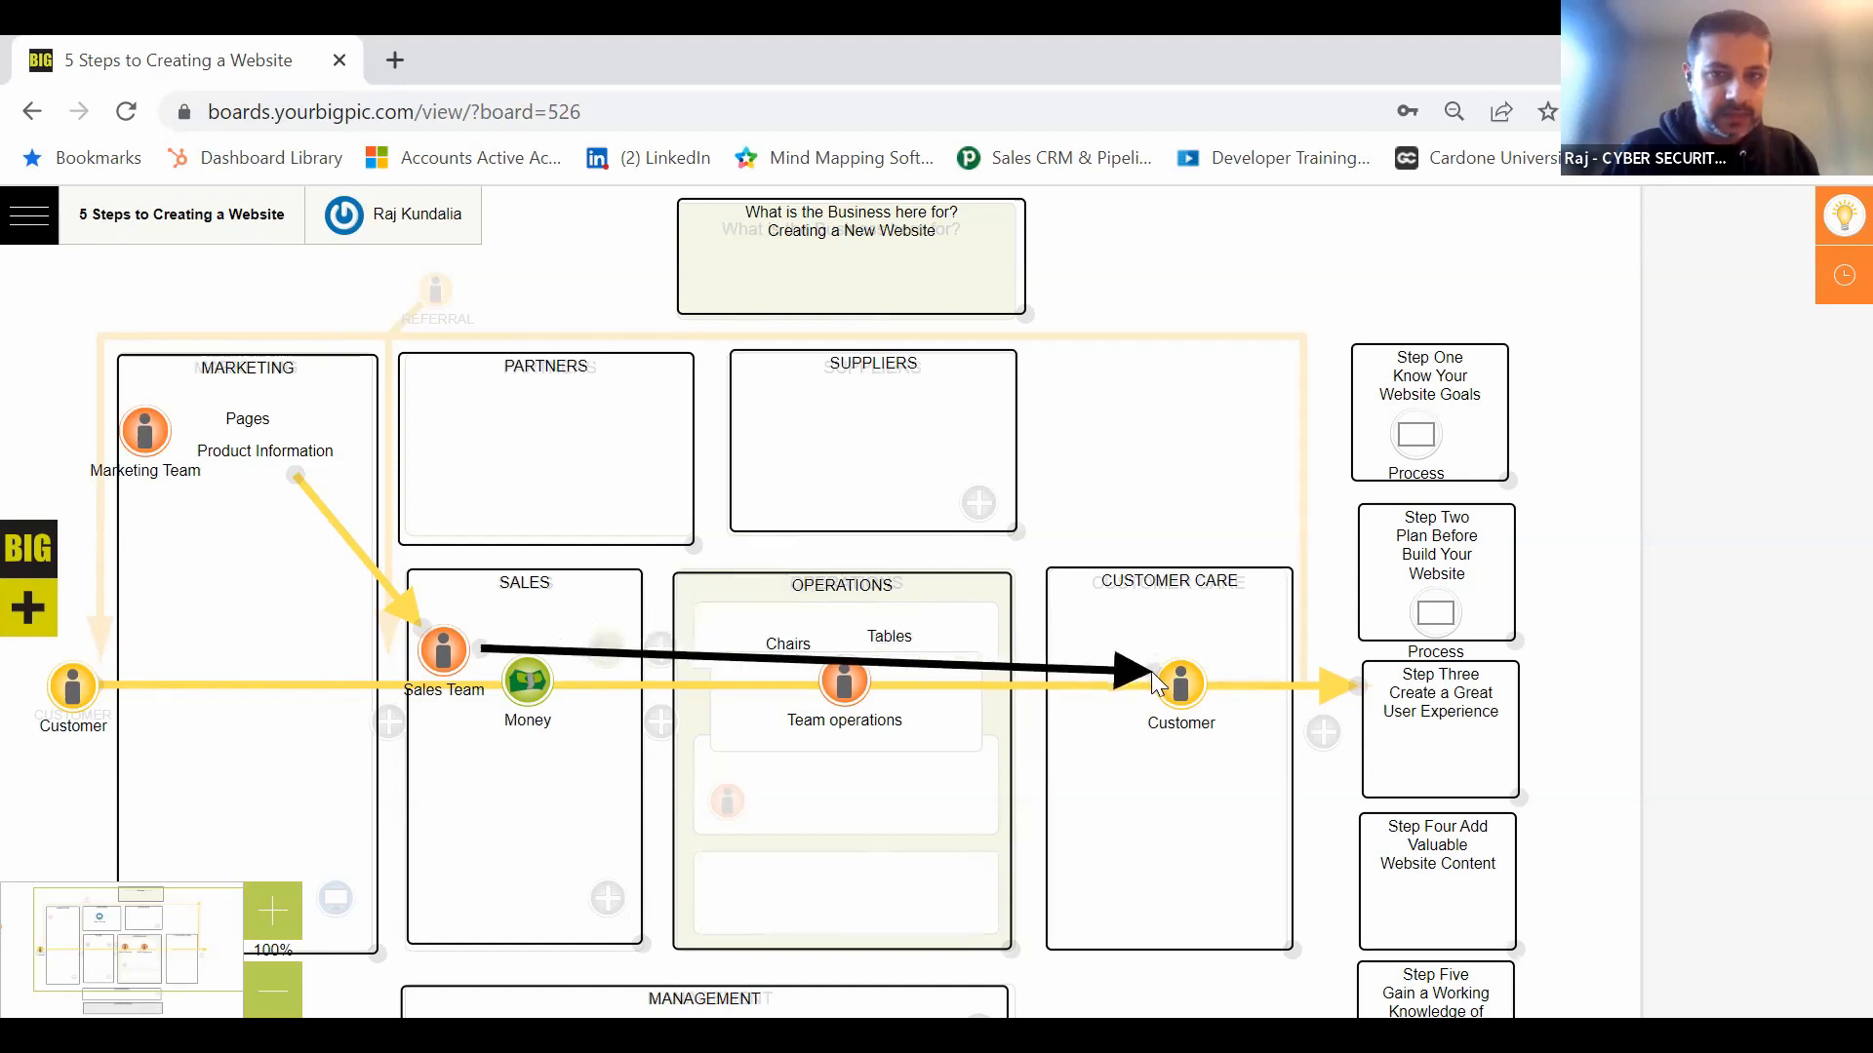
Step: Add a second yellow arrow from the Product Information label to the Team operations icon
click(22, 544)
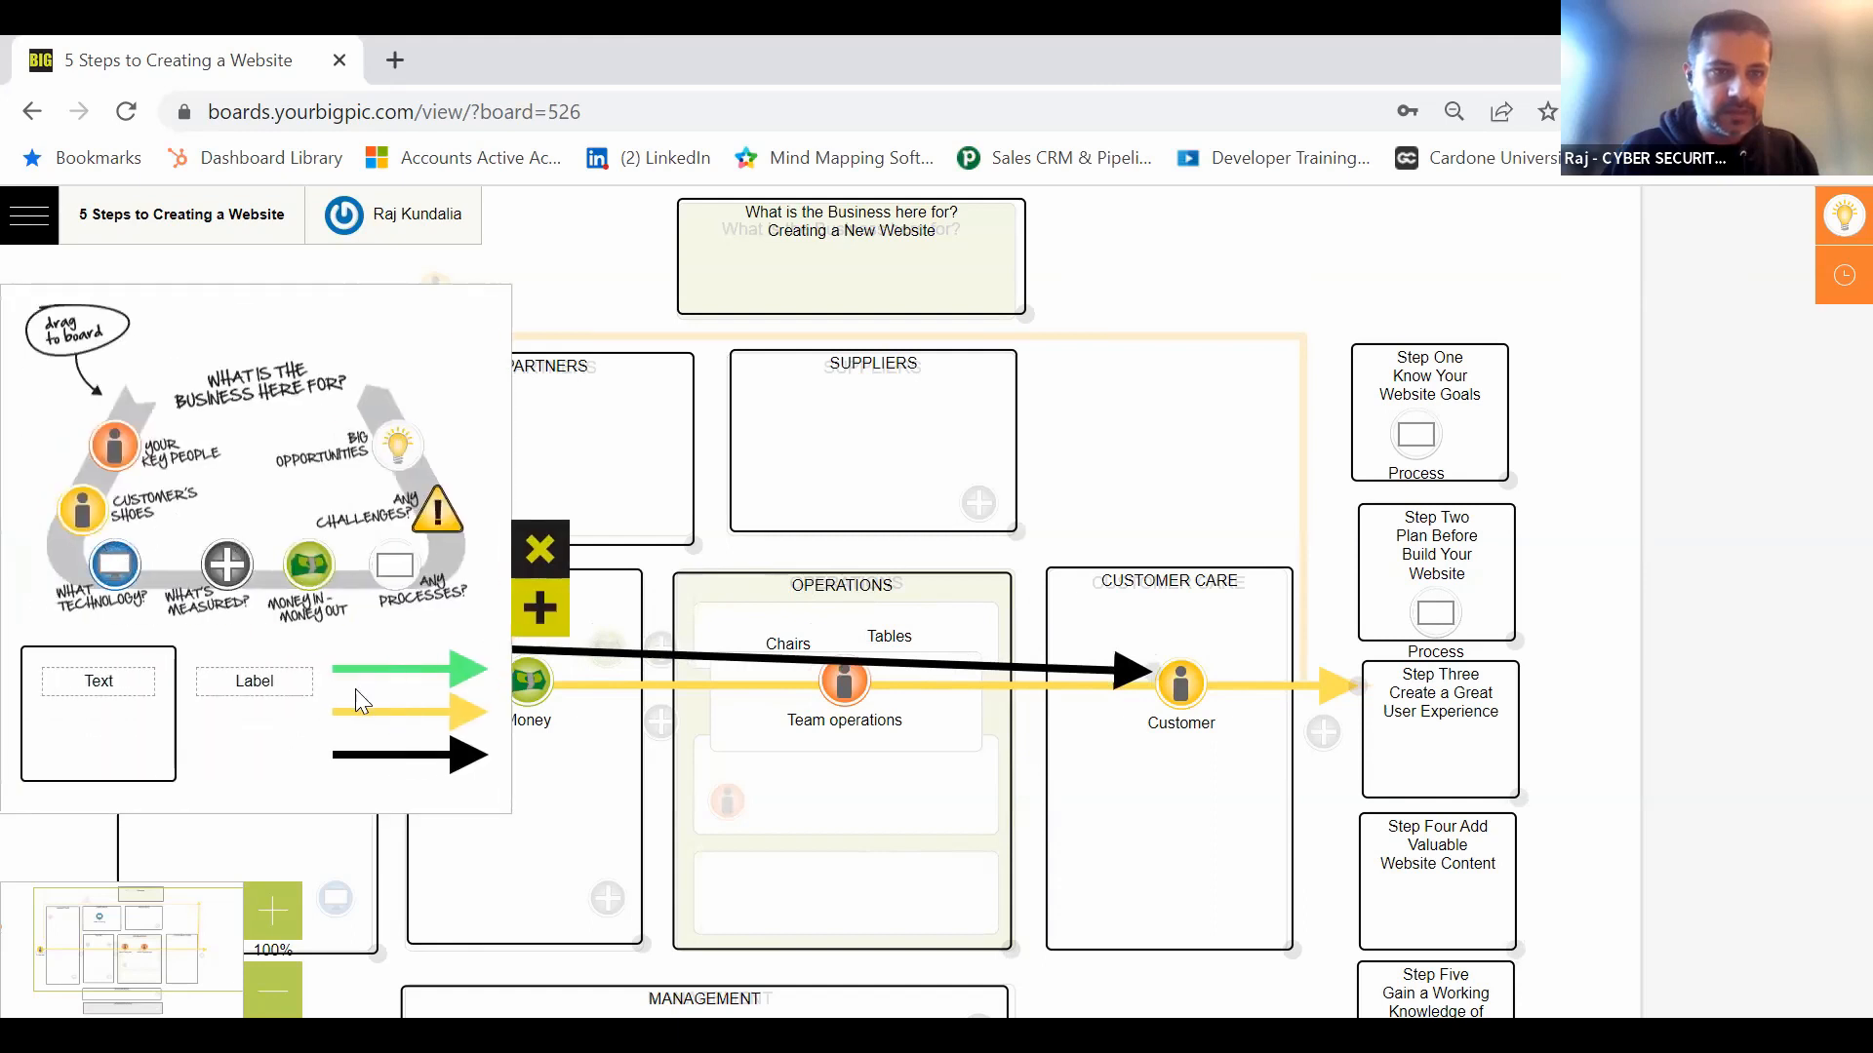
drag(355, 688, 801, 673)
click(551, 528)
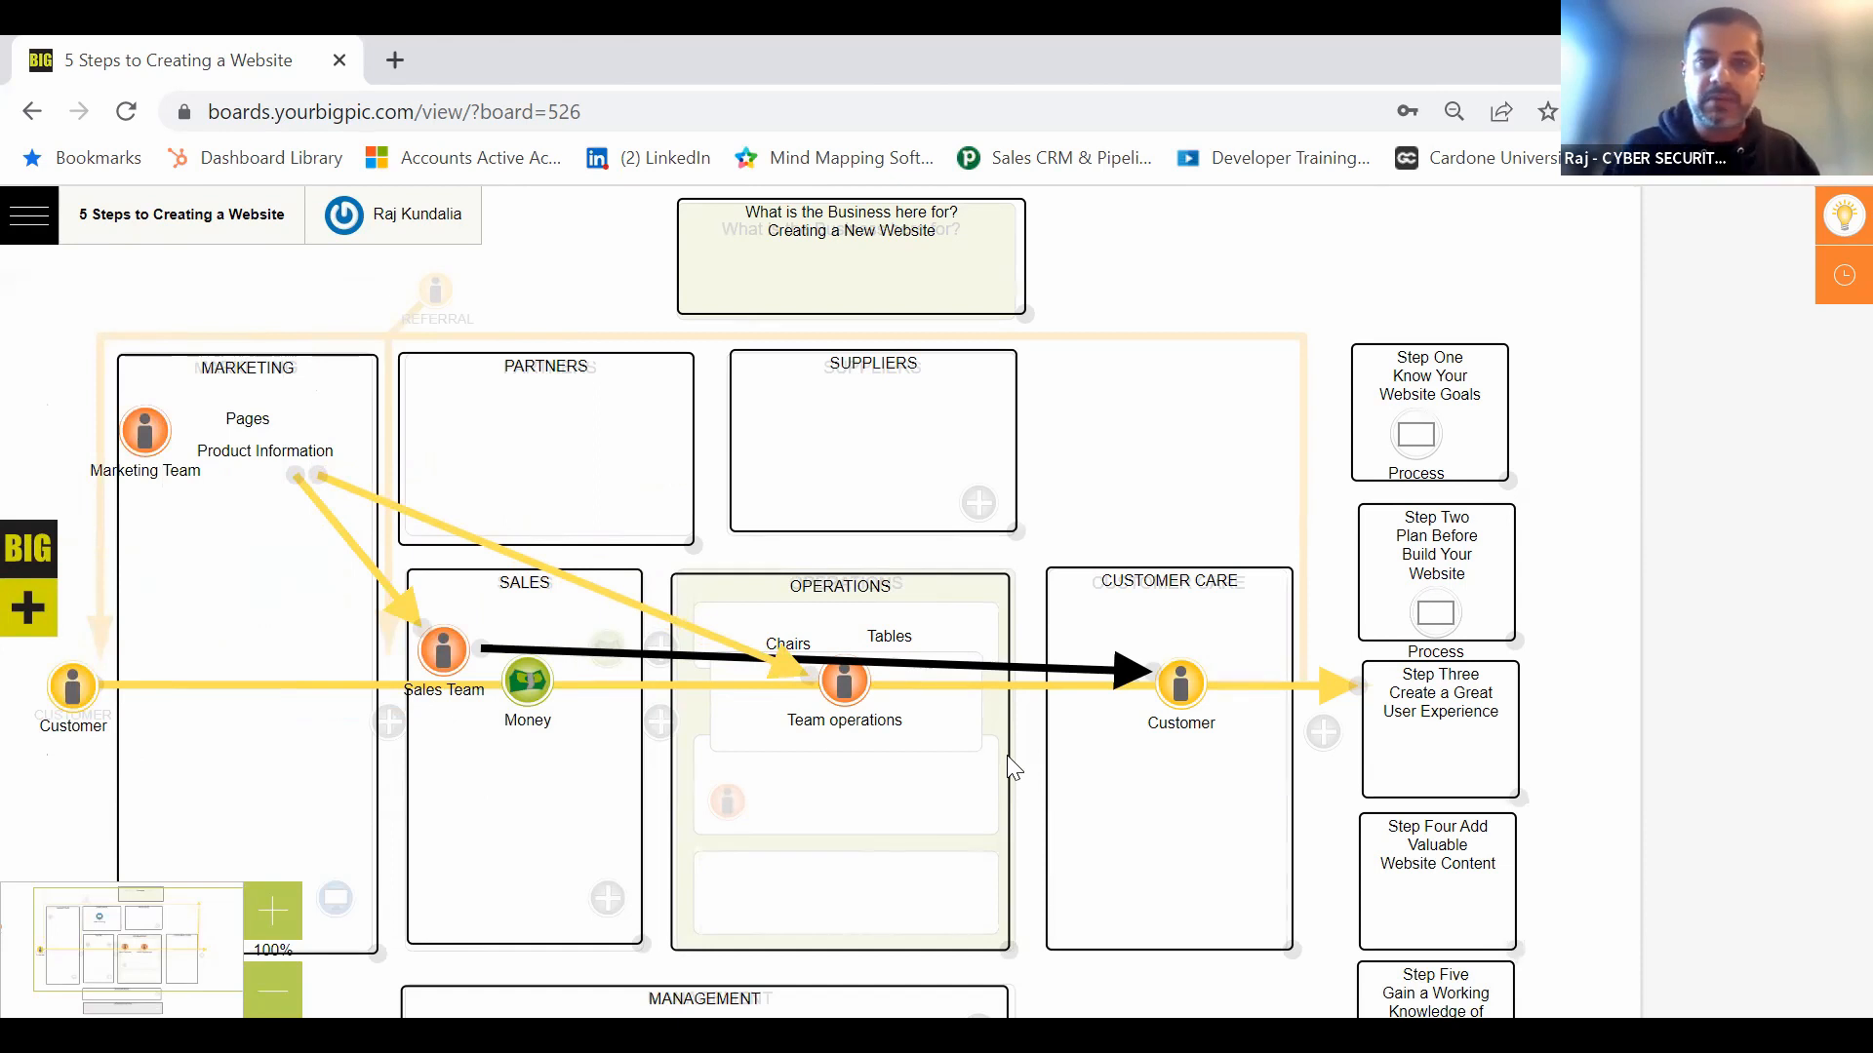
Step: Add a key people icon to the middle of the Suppliers box
click(35, 552)
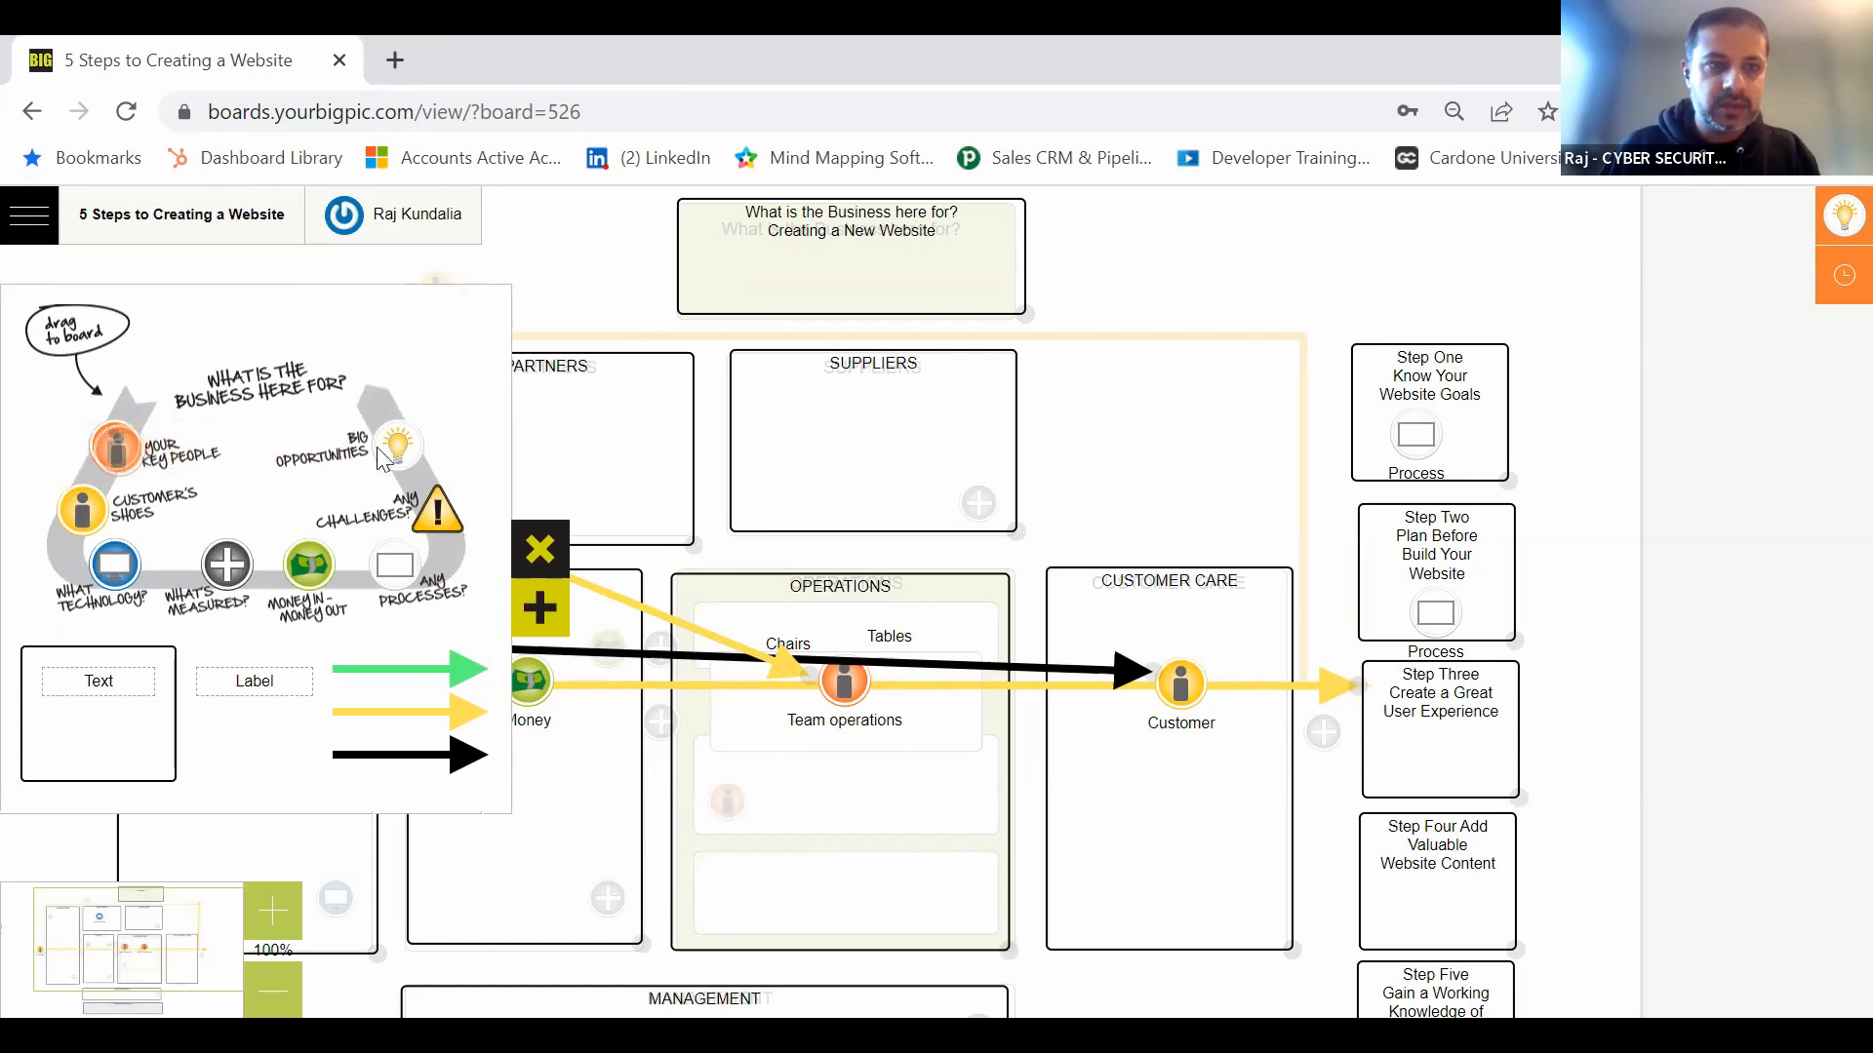
drag(115, 447, 864, 434)
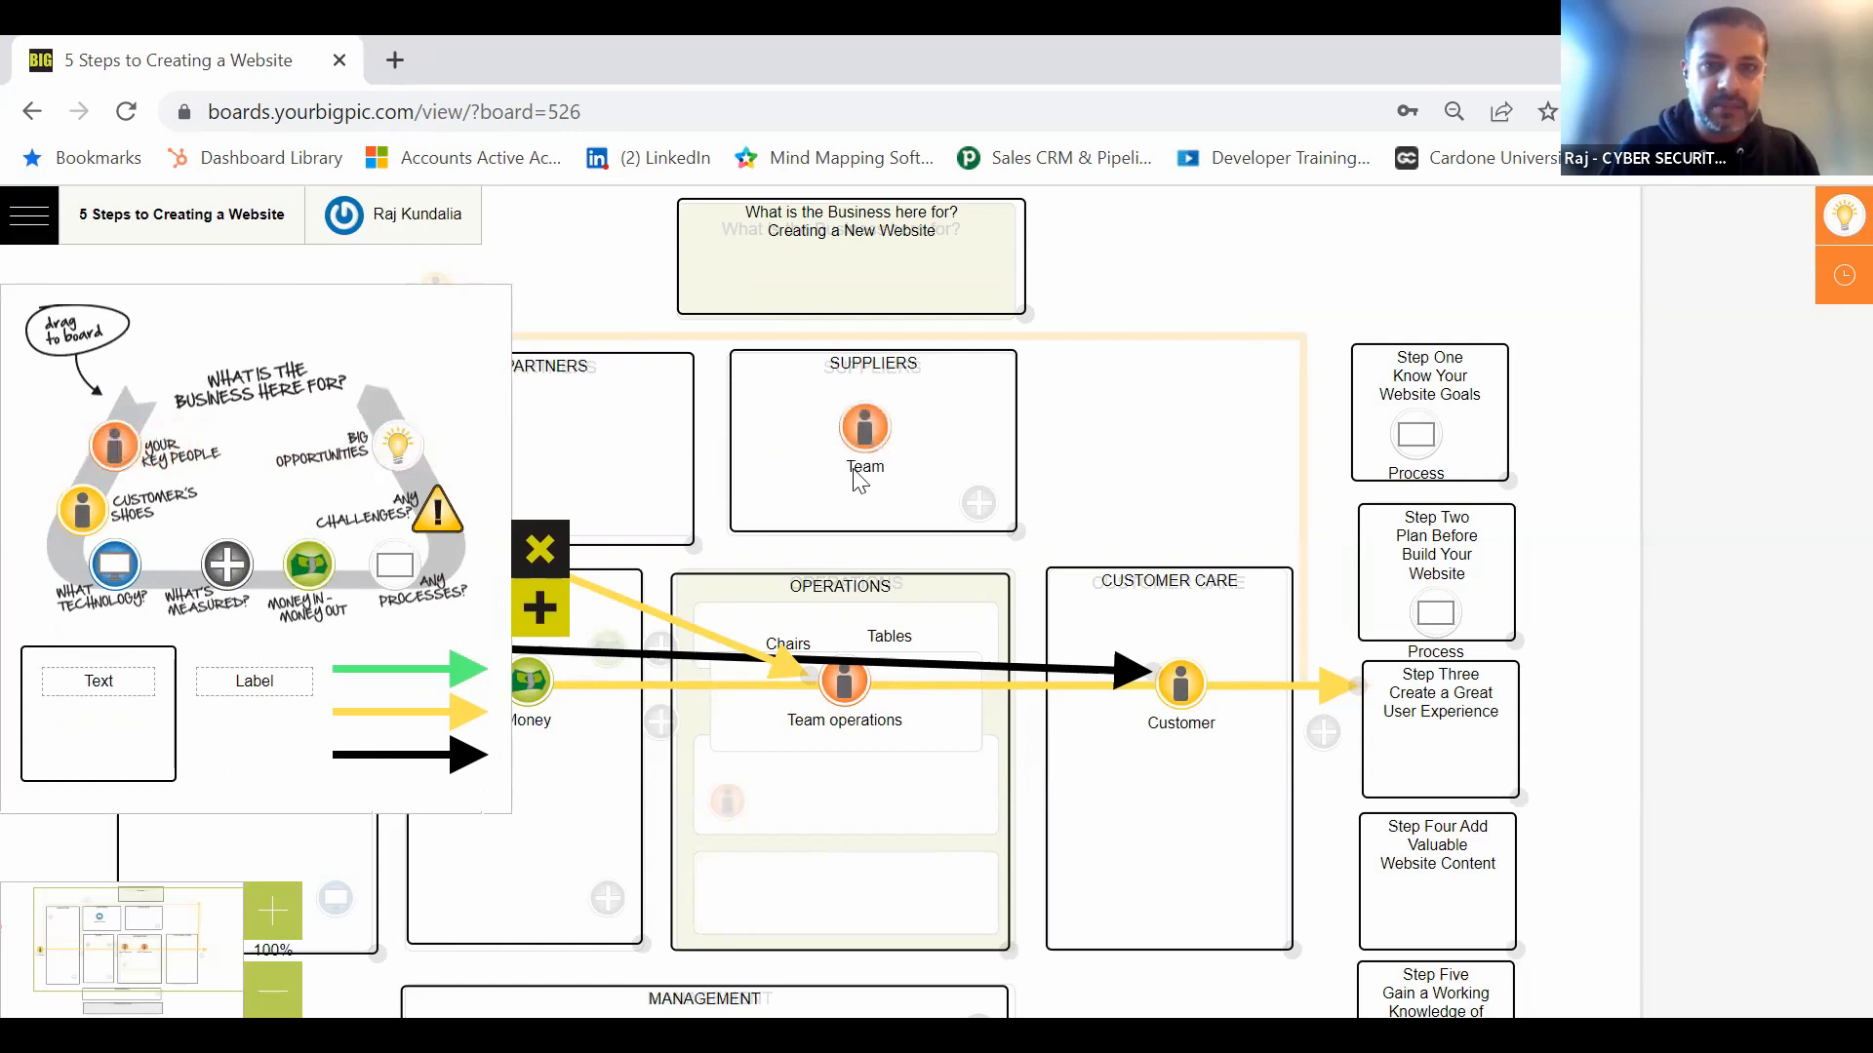
click(554, 547)
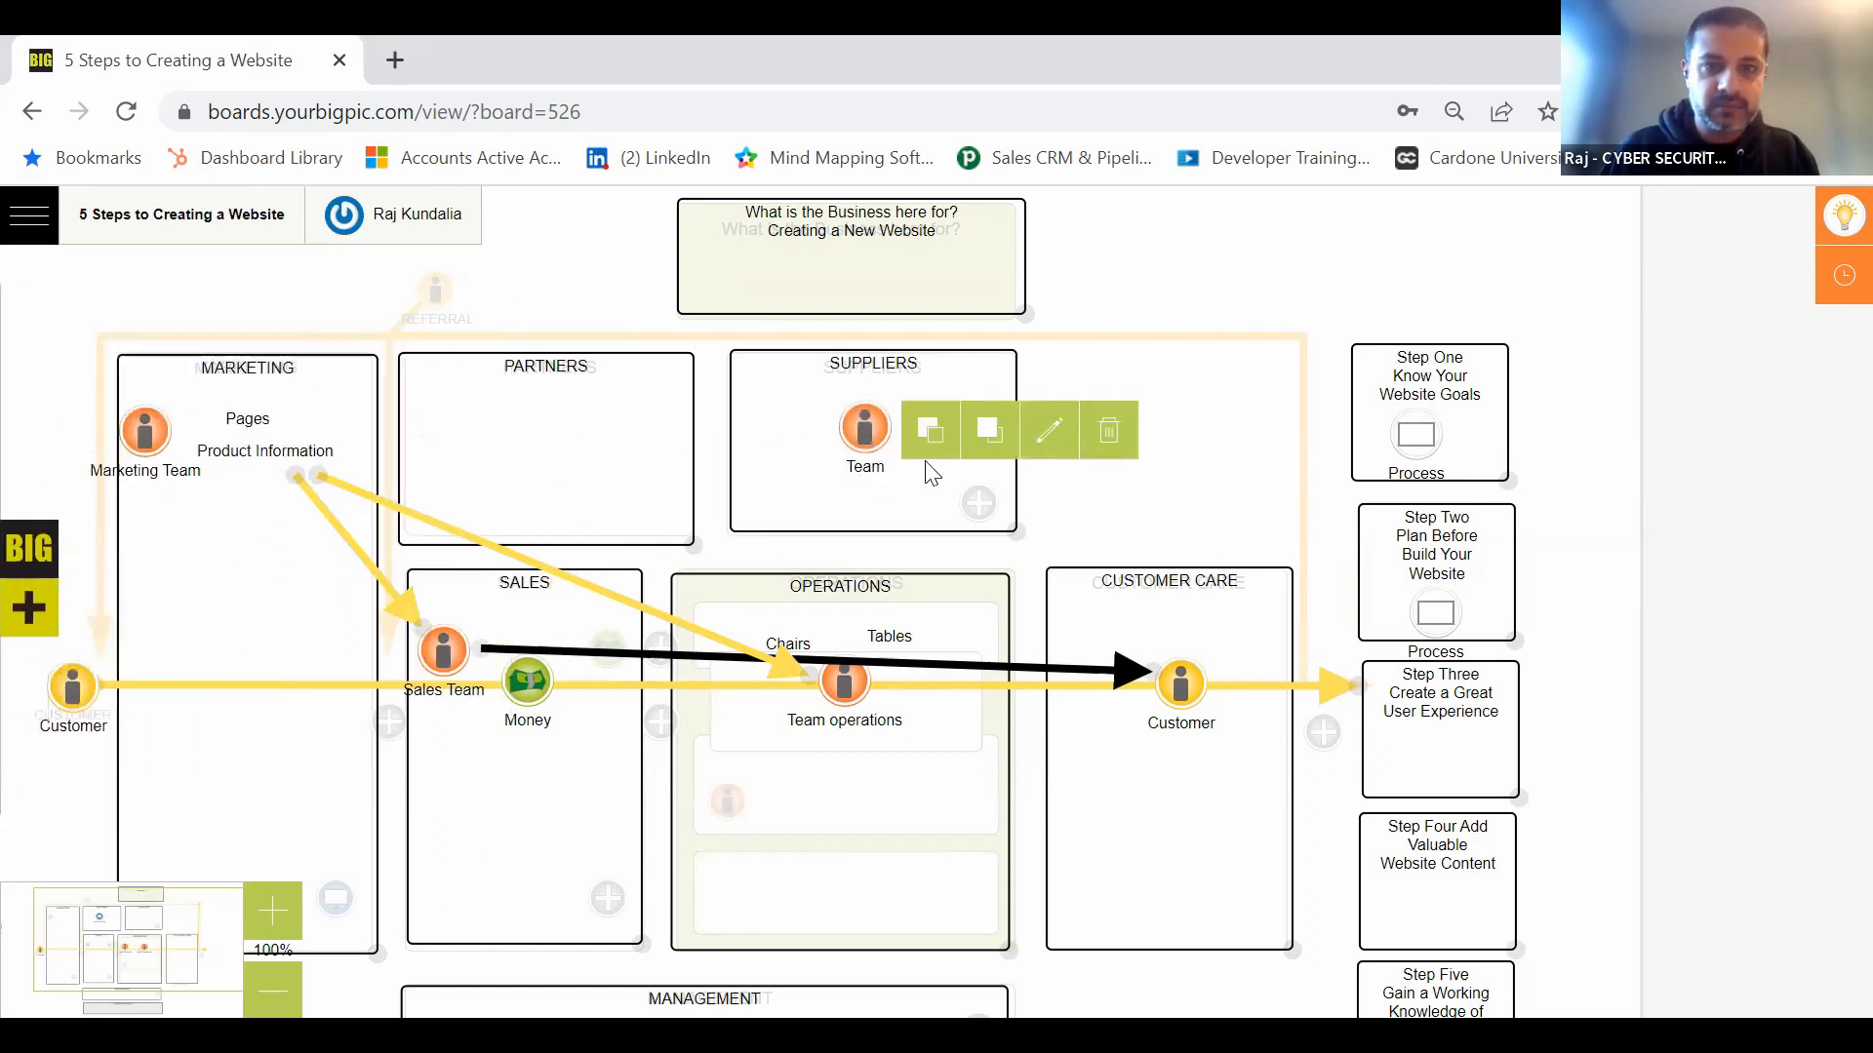
Step: Rename the key people icon in the Suppliers box as Suppliers
click(1044, 439)
drag(986, 418, 917, 422)
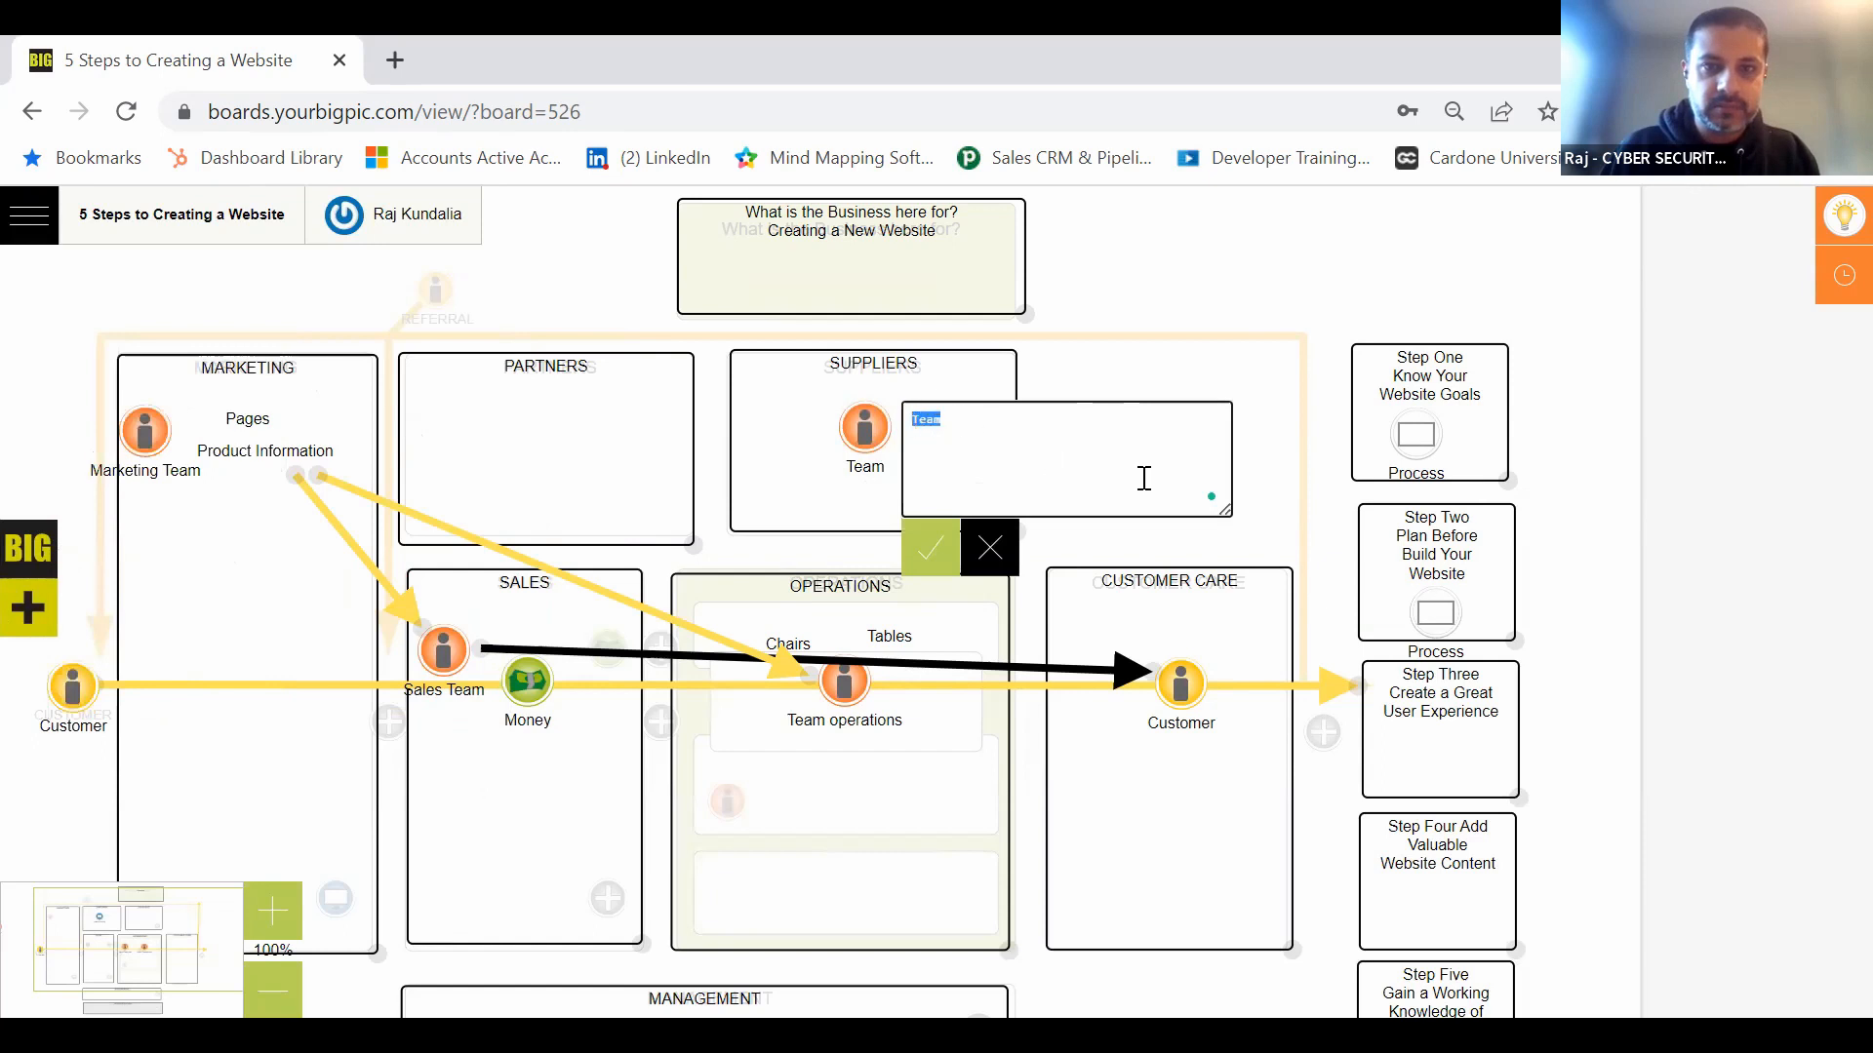
text(su)
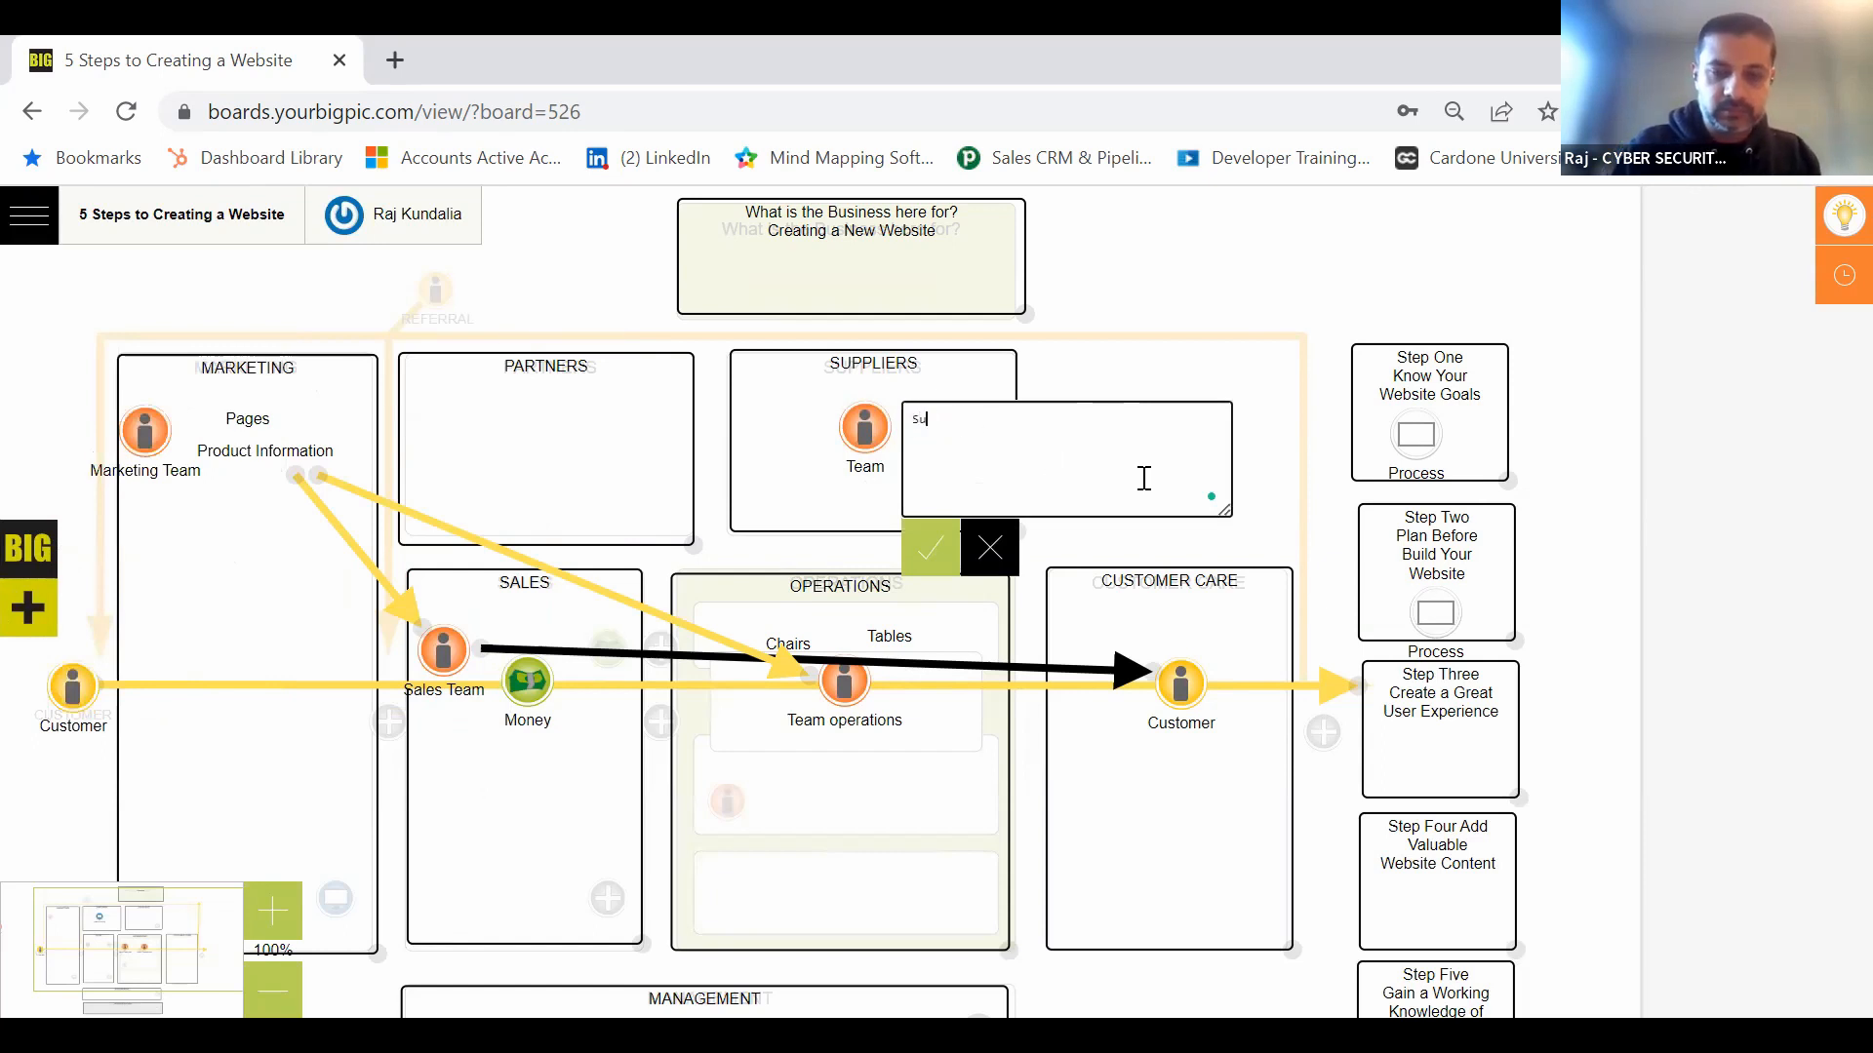
text(ppliers)
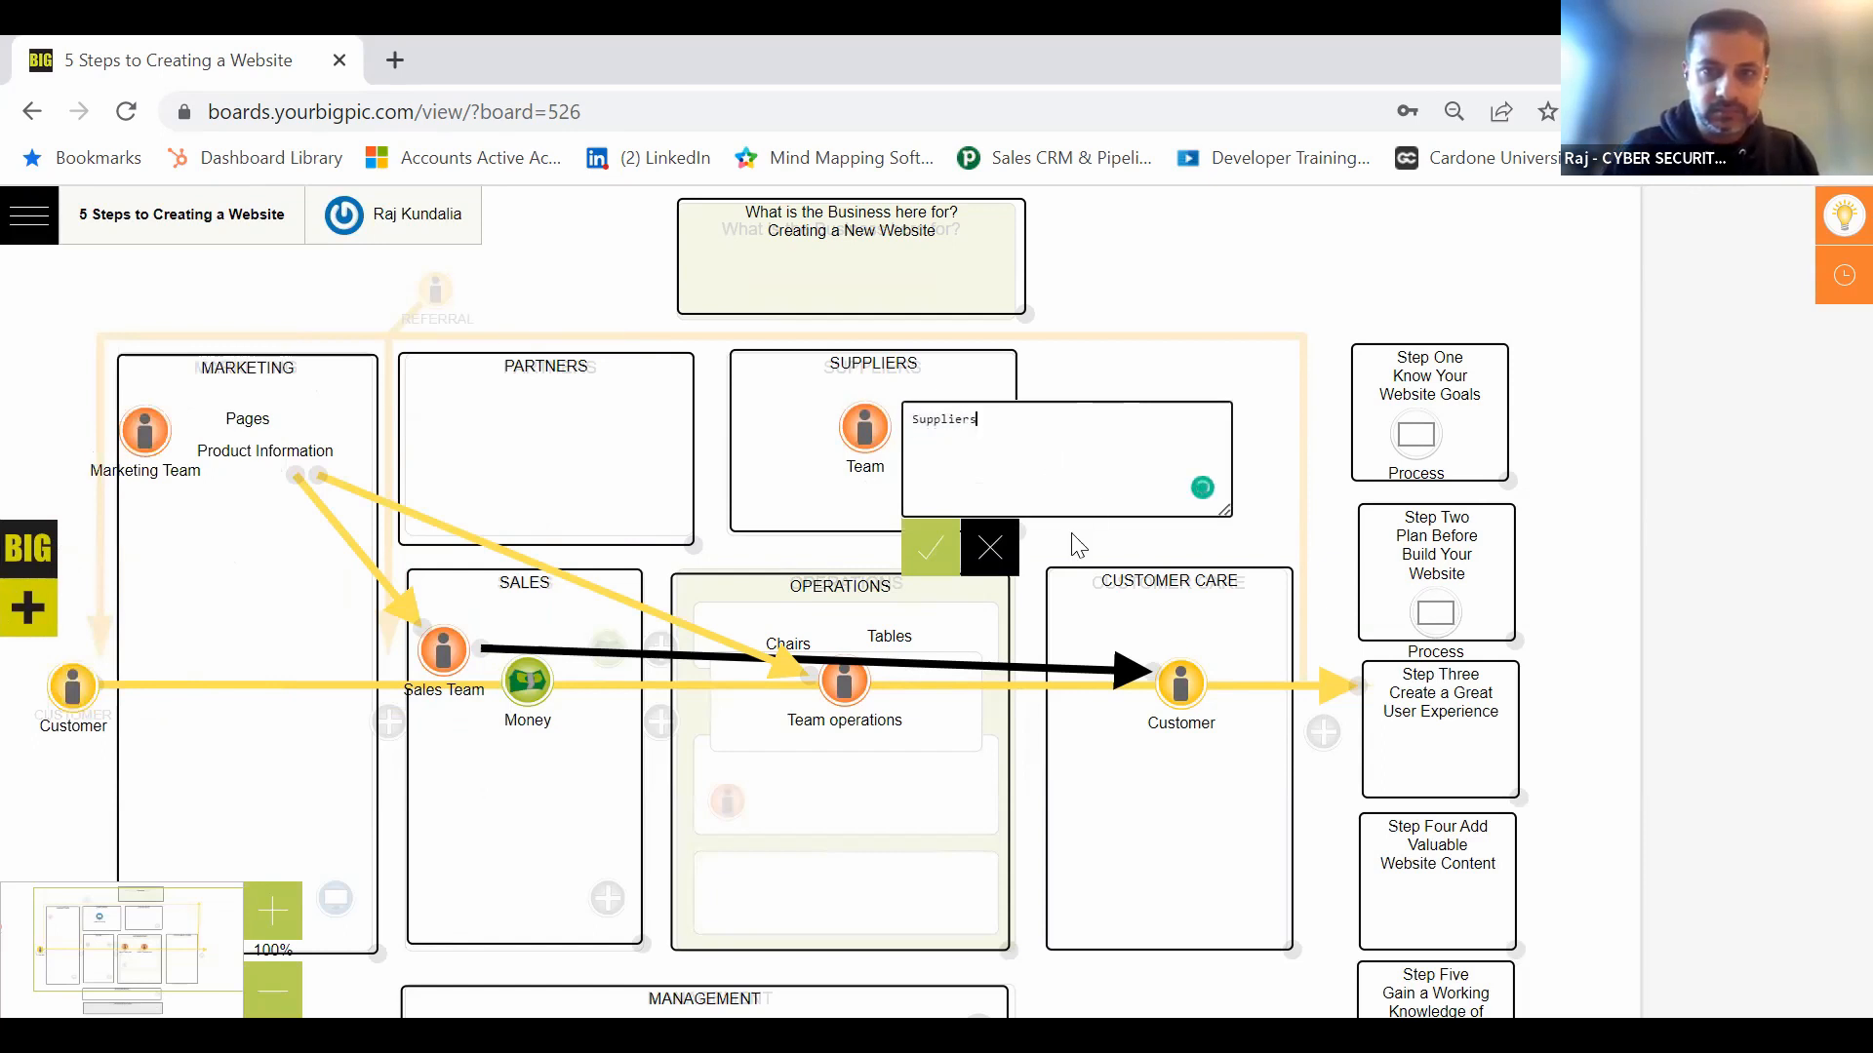
click(954, 546)
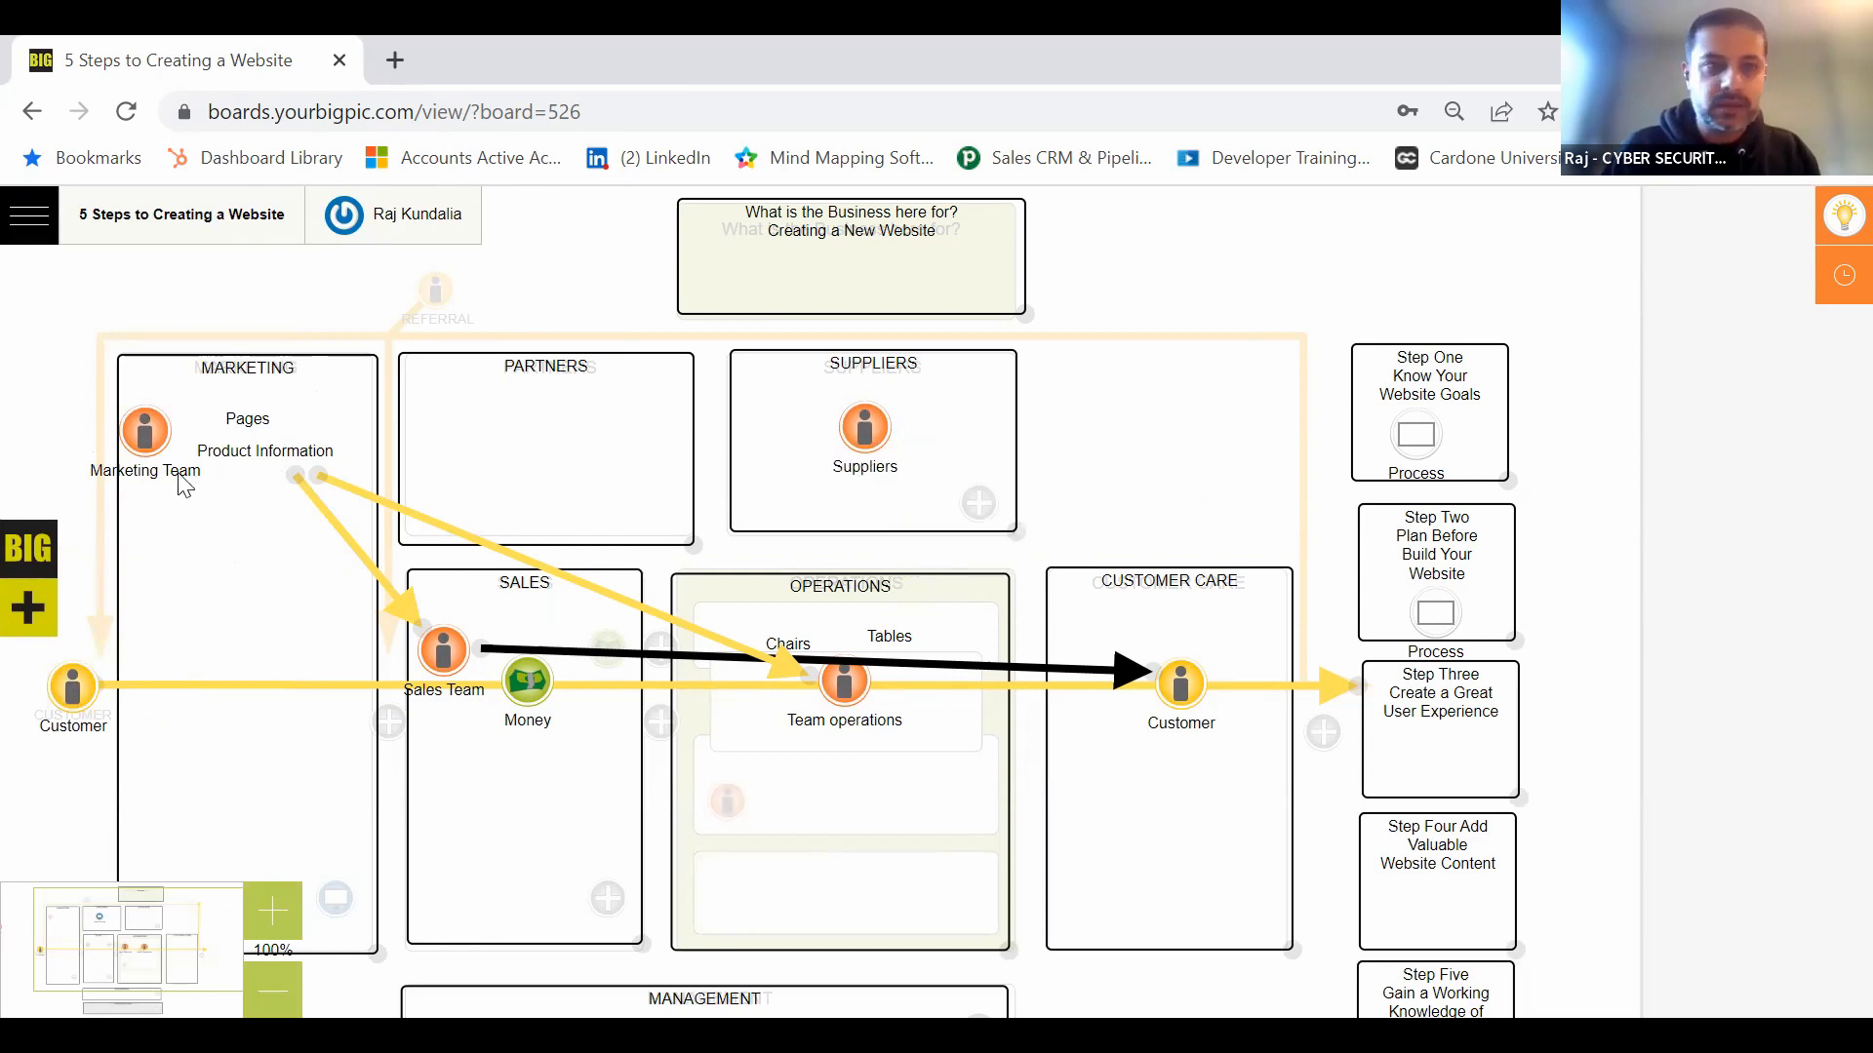
Step: Add a label reading Material beside the people icon in the Suppliers box
click(28, 608)
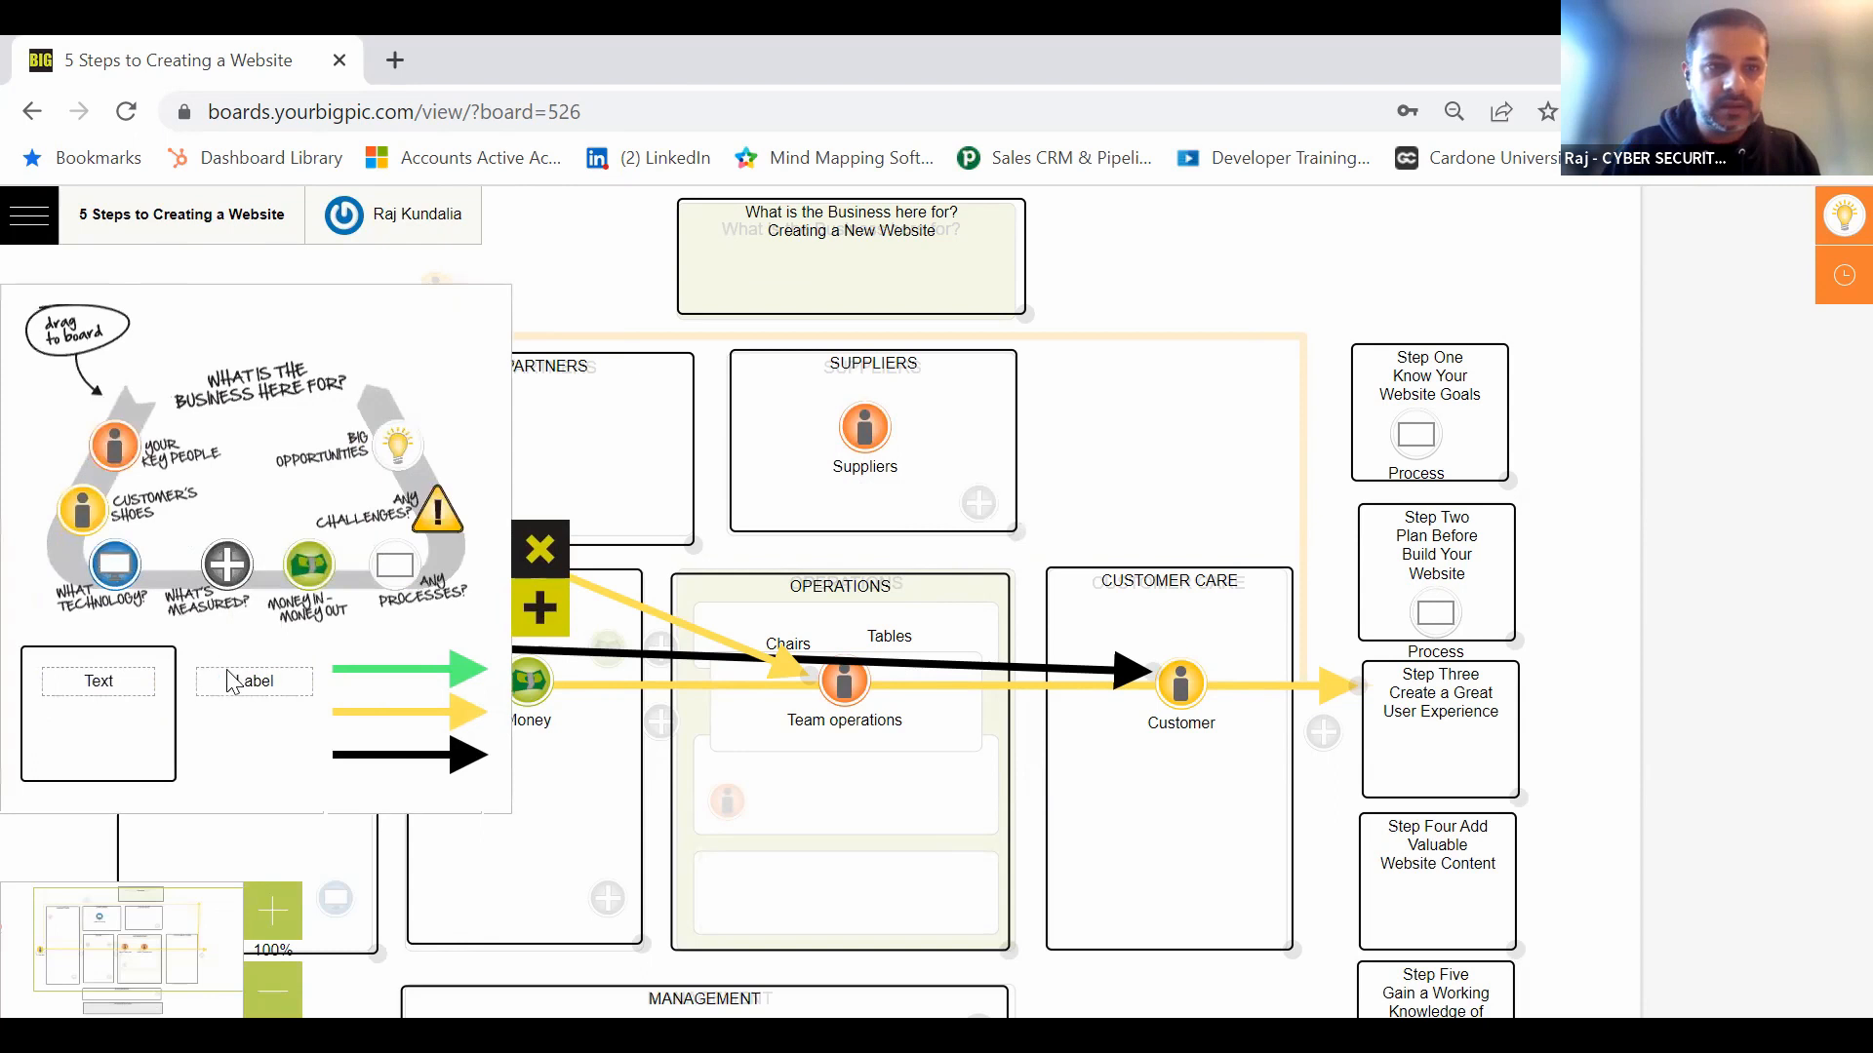
drag(231, 681, 942, 429)
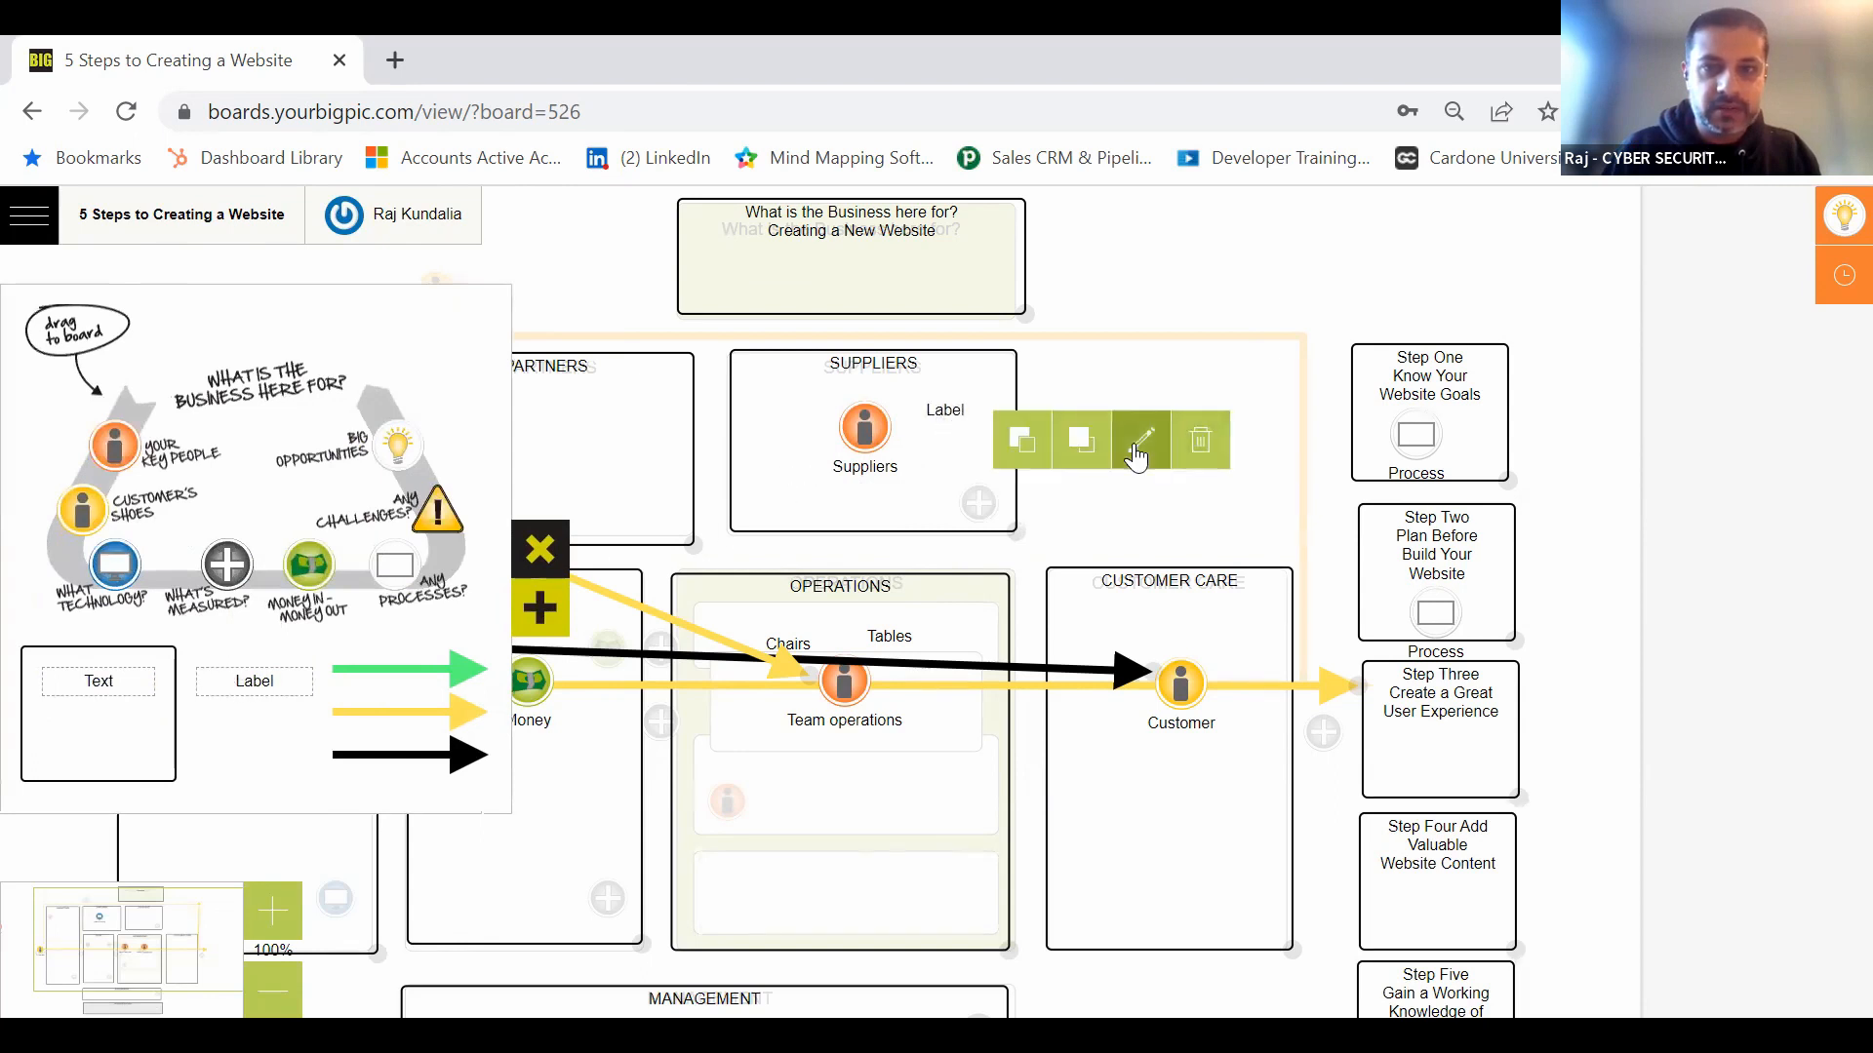
click(1139, 444)
drag(1062, 431, 1005, 429)
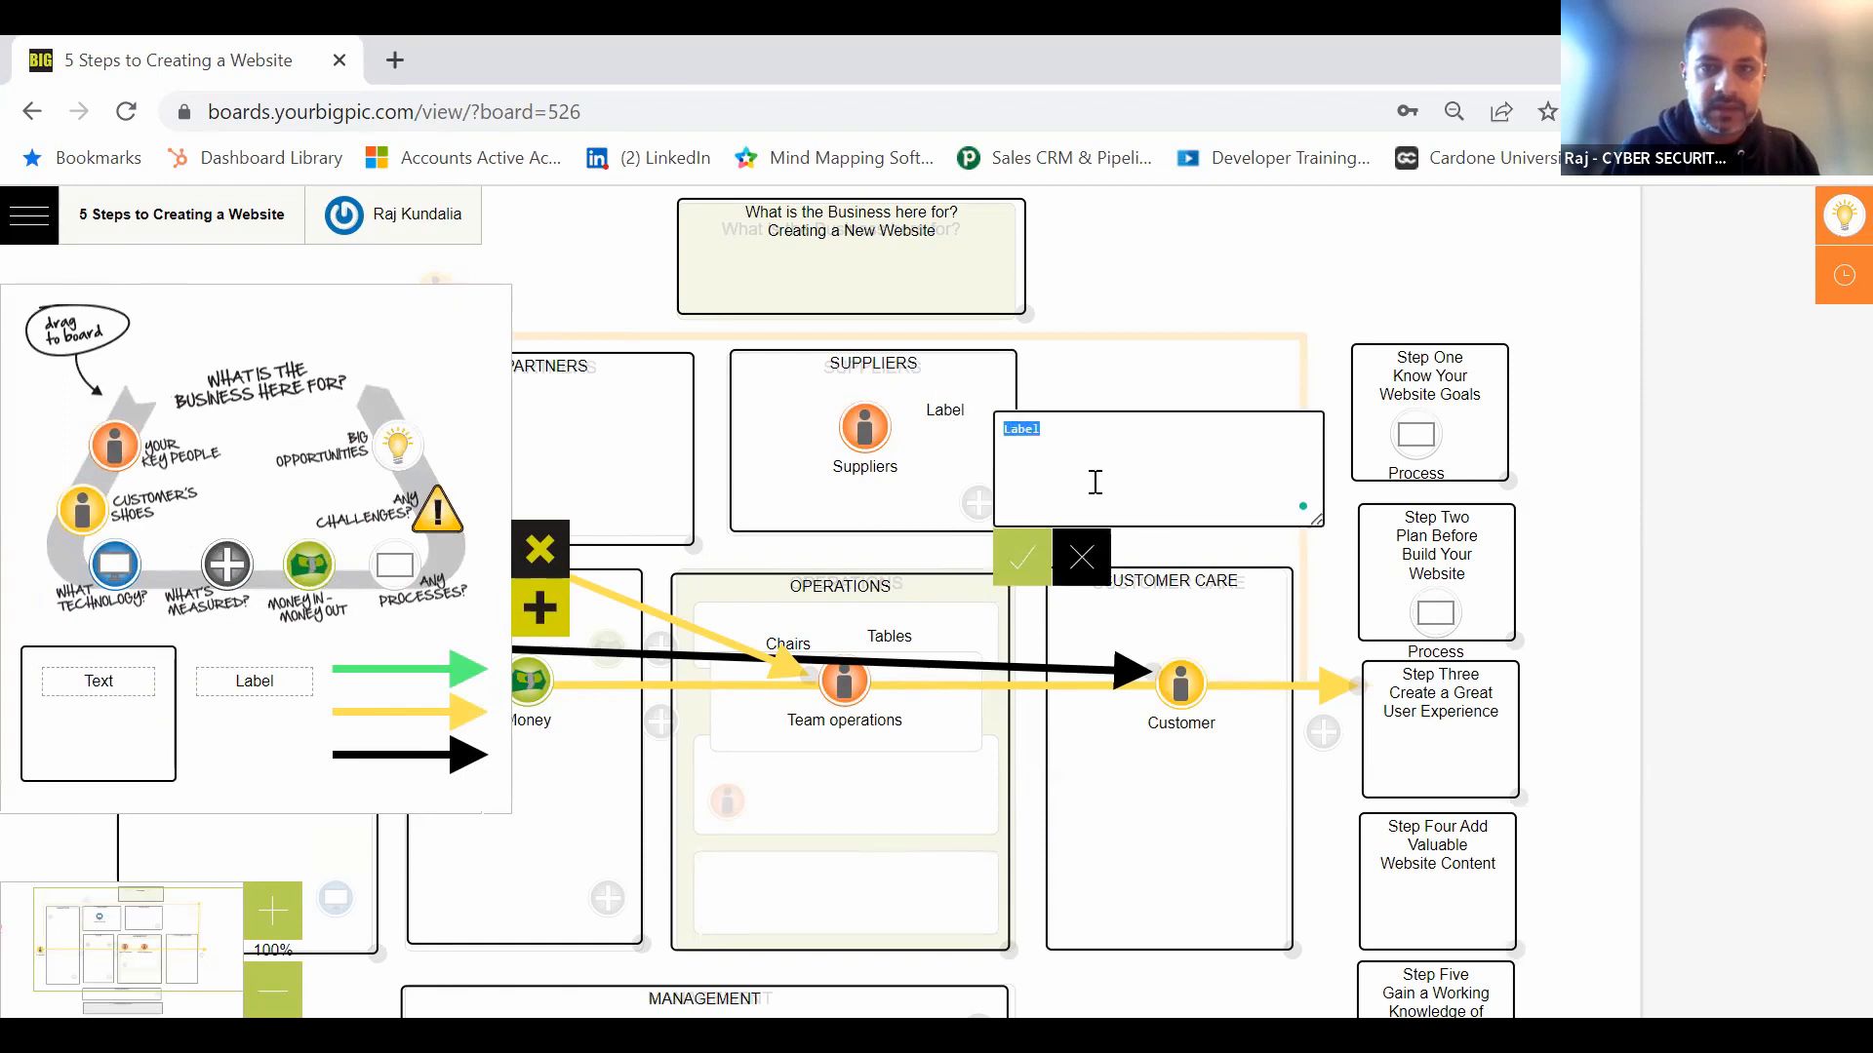
text(Materia)
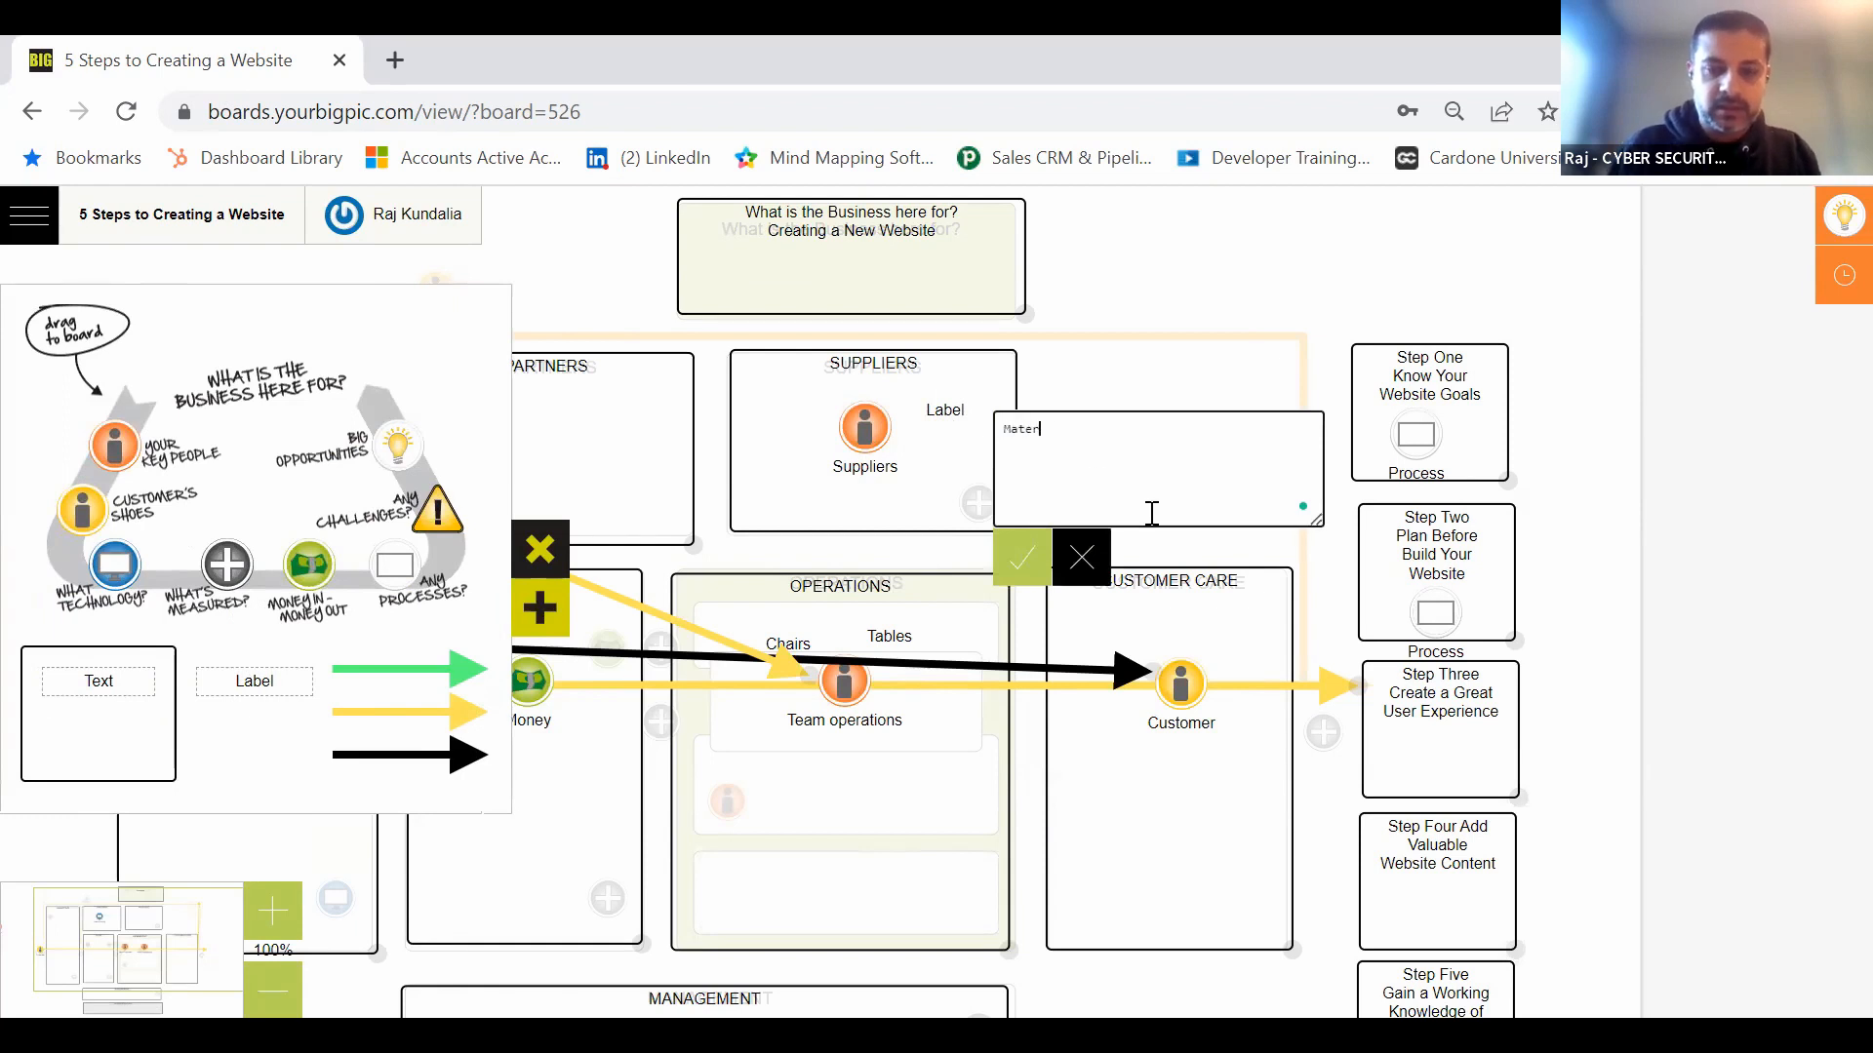
click(1024, 557)
click(539, 549)
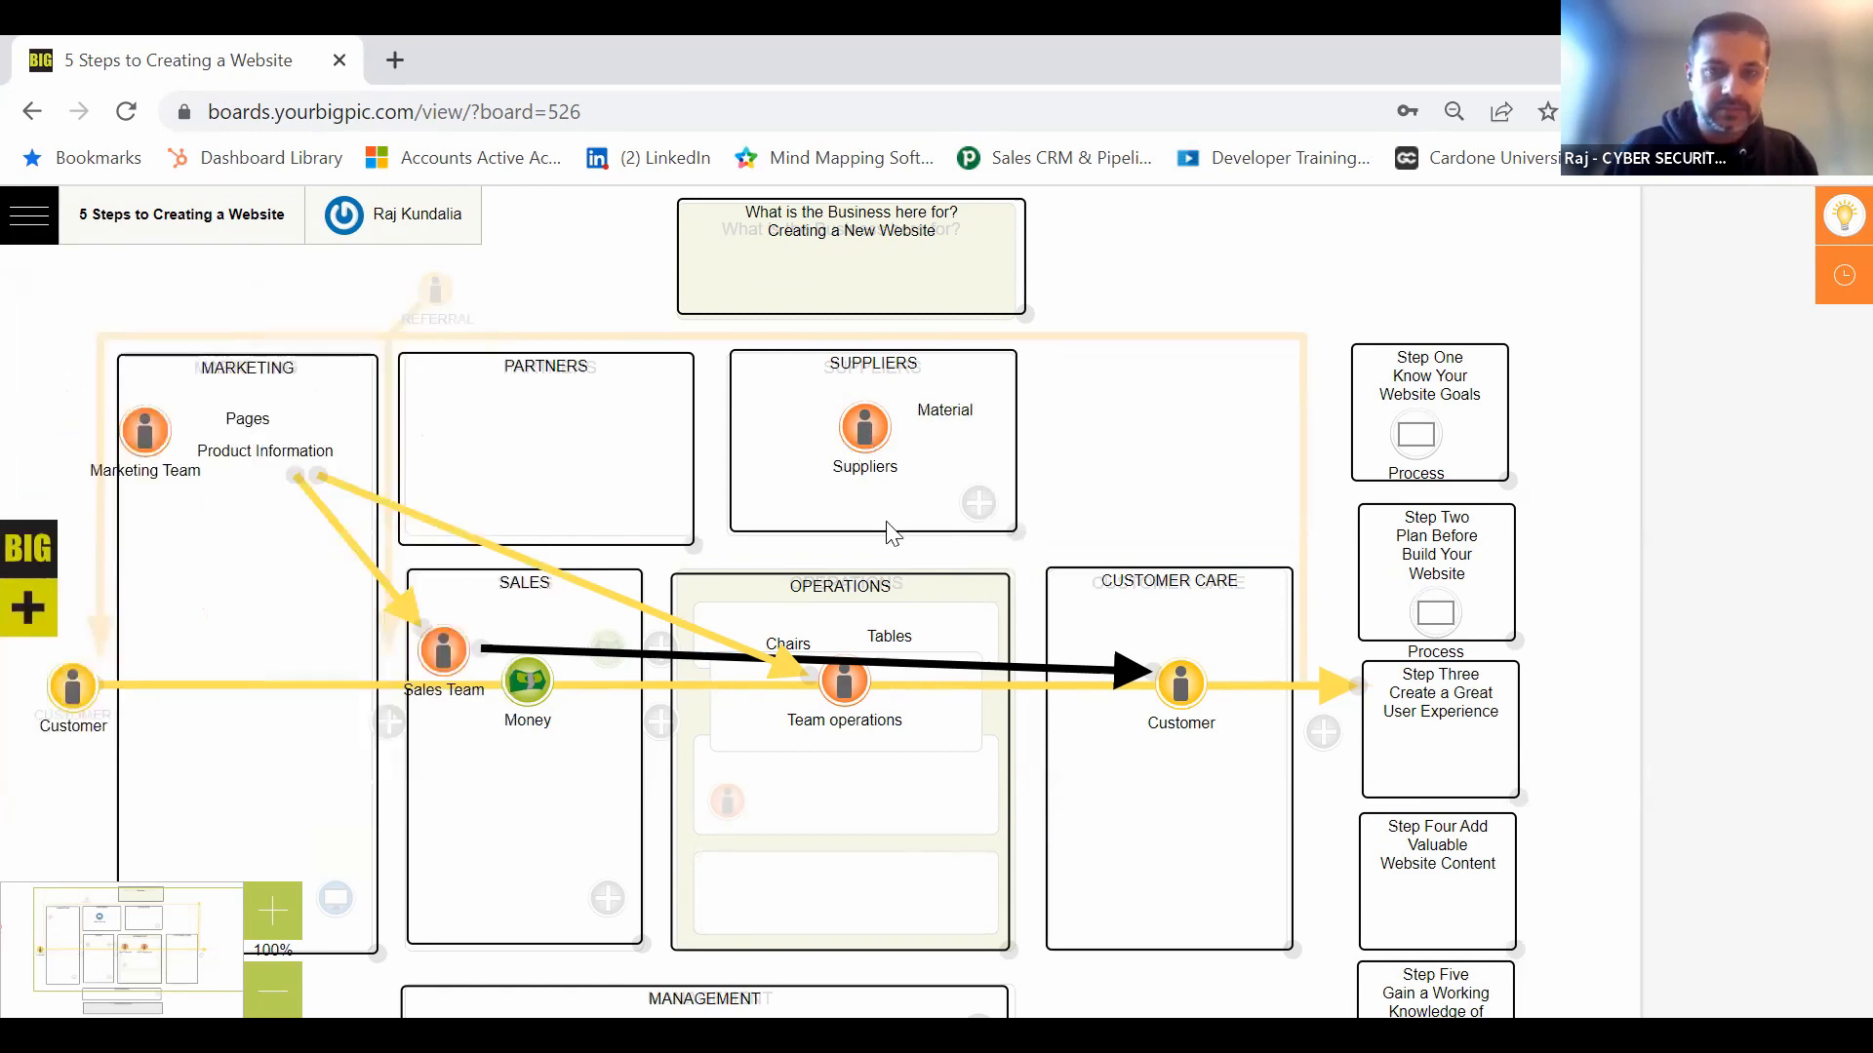
Step: Add a key people icon to the middle of the Partners box and rename it Partners
click(37, 552)
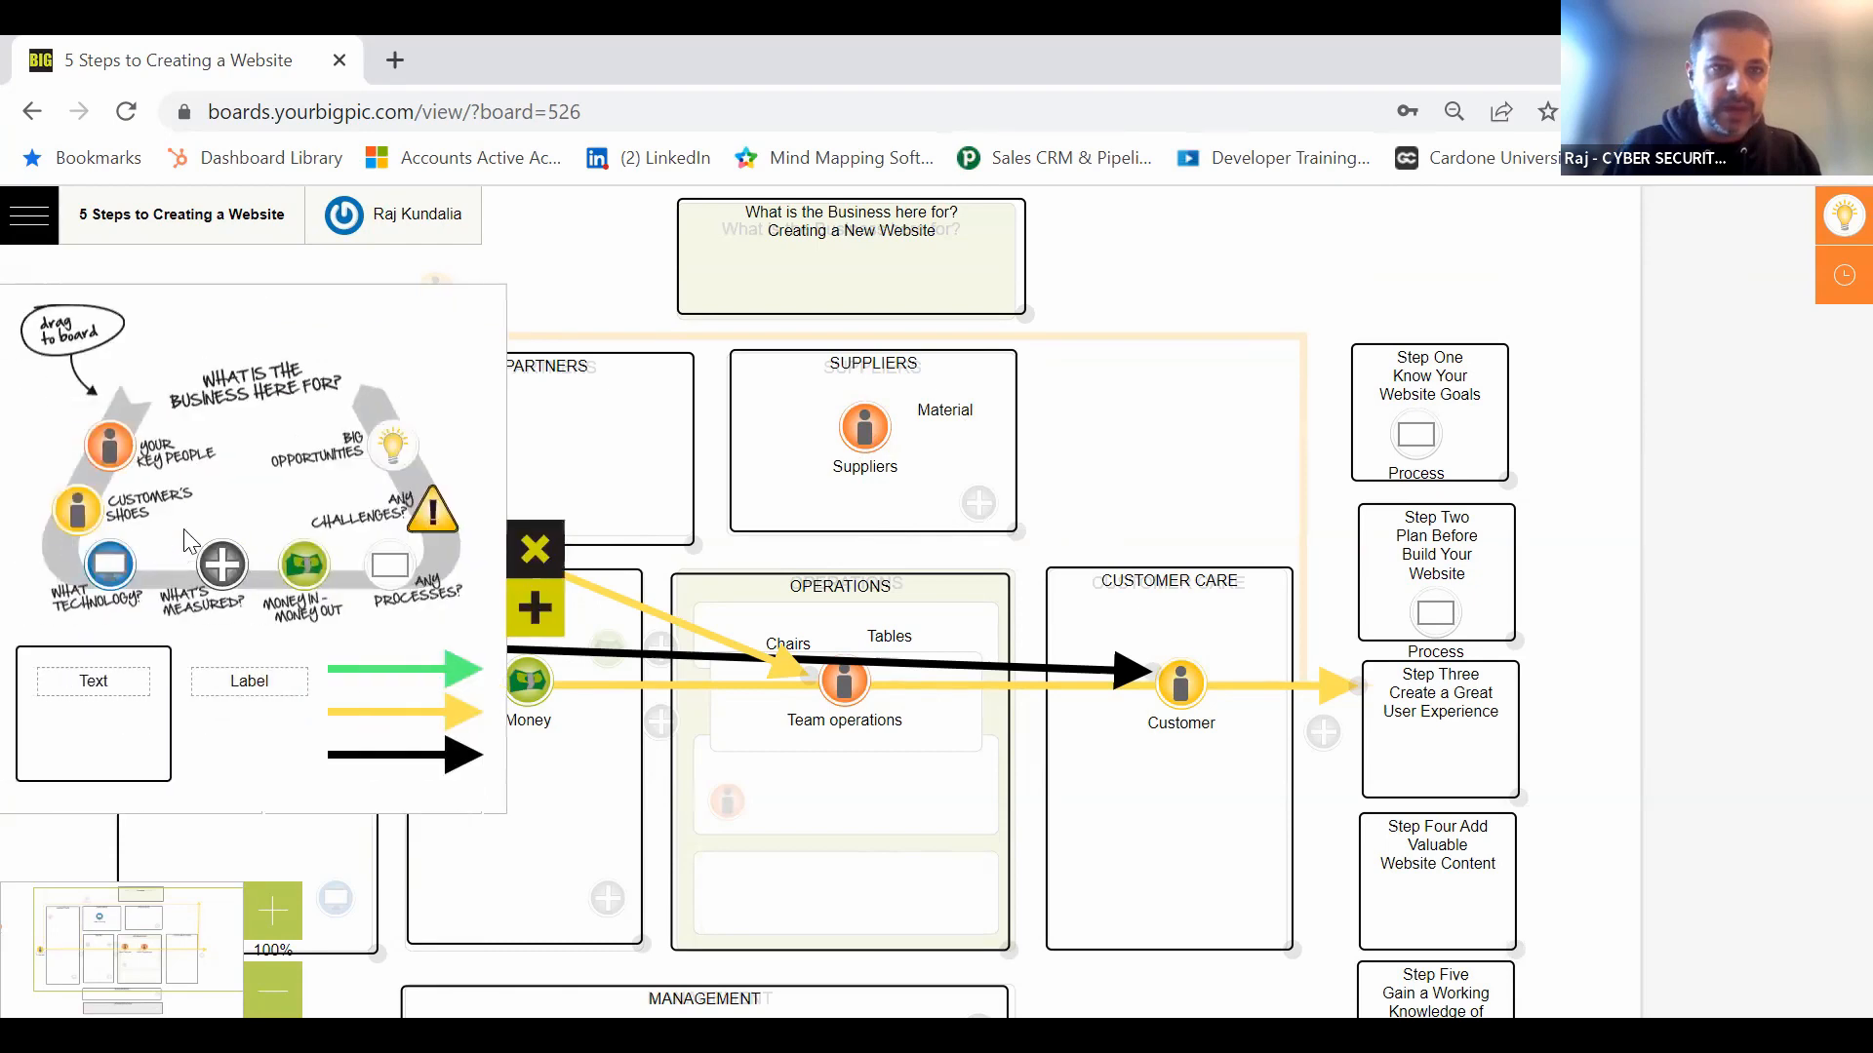
drag(115, 446, 551, 439)
click(539, 549)
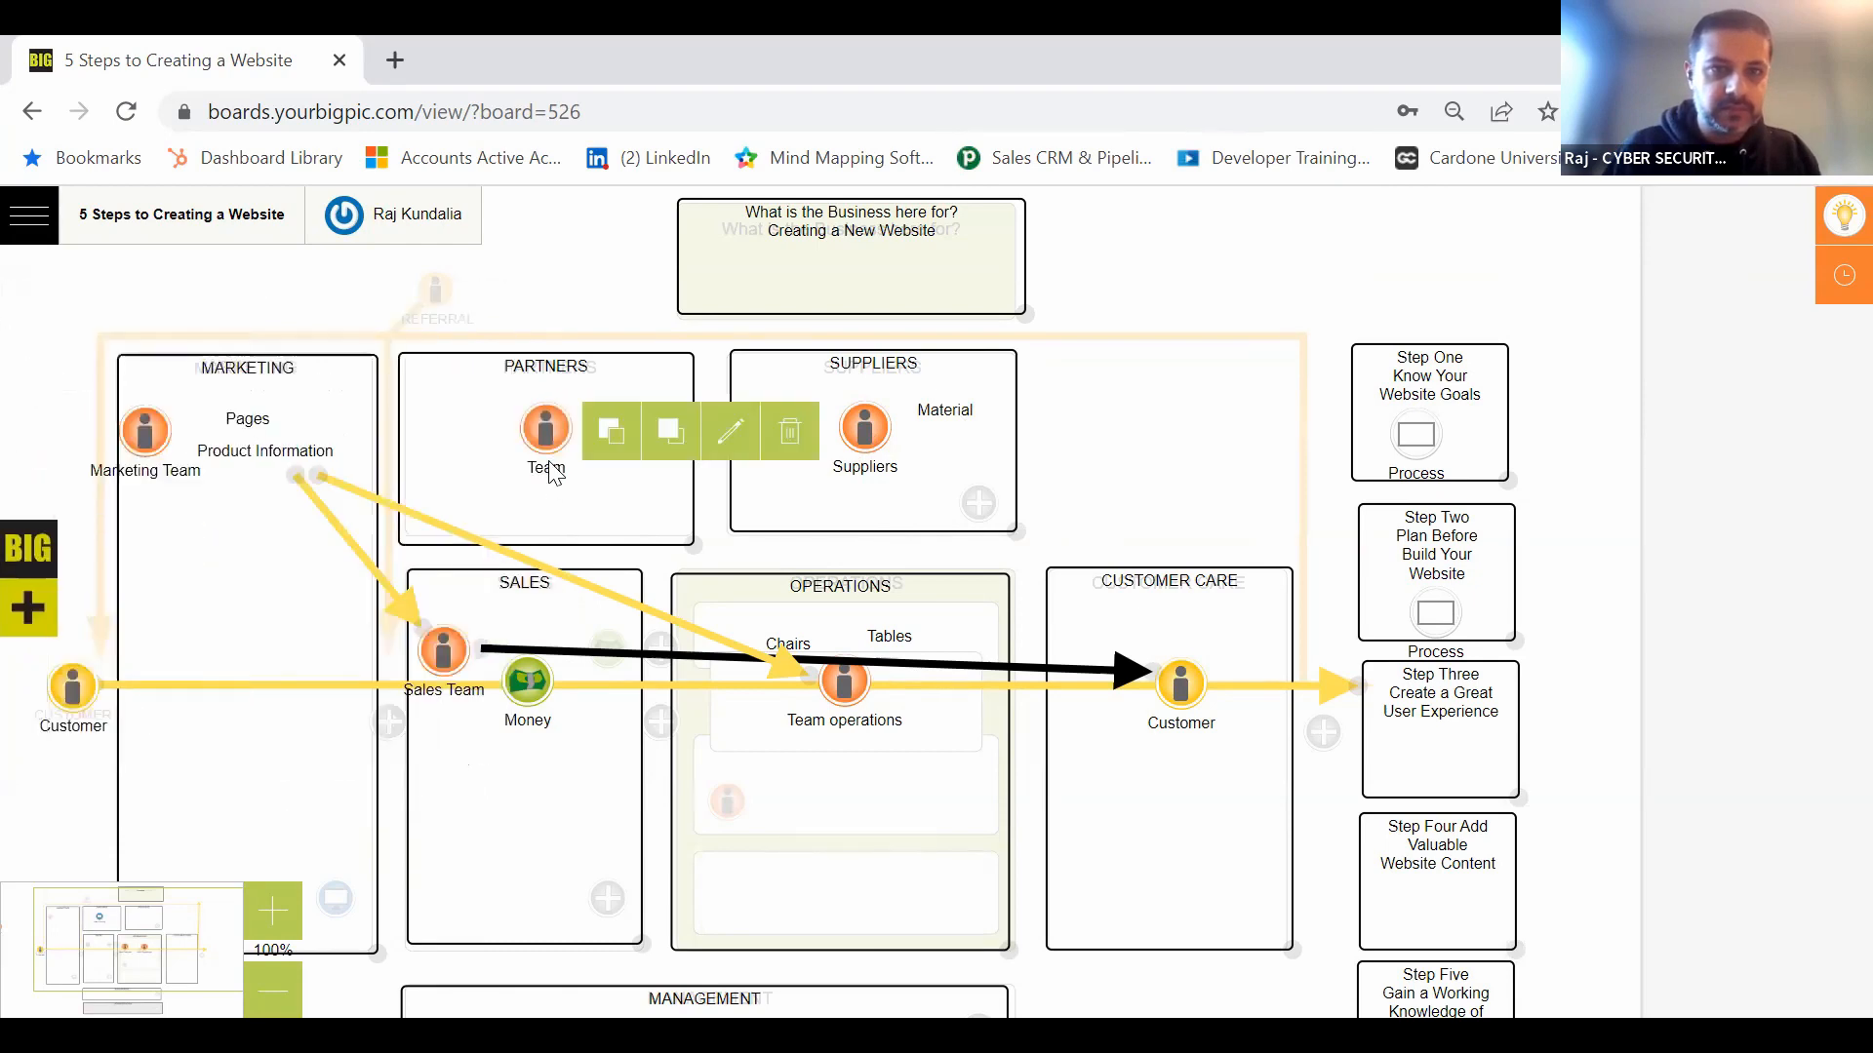
click(719, 440)
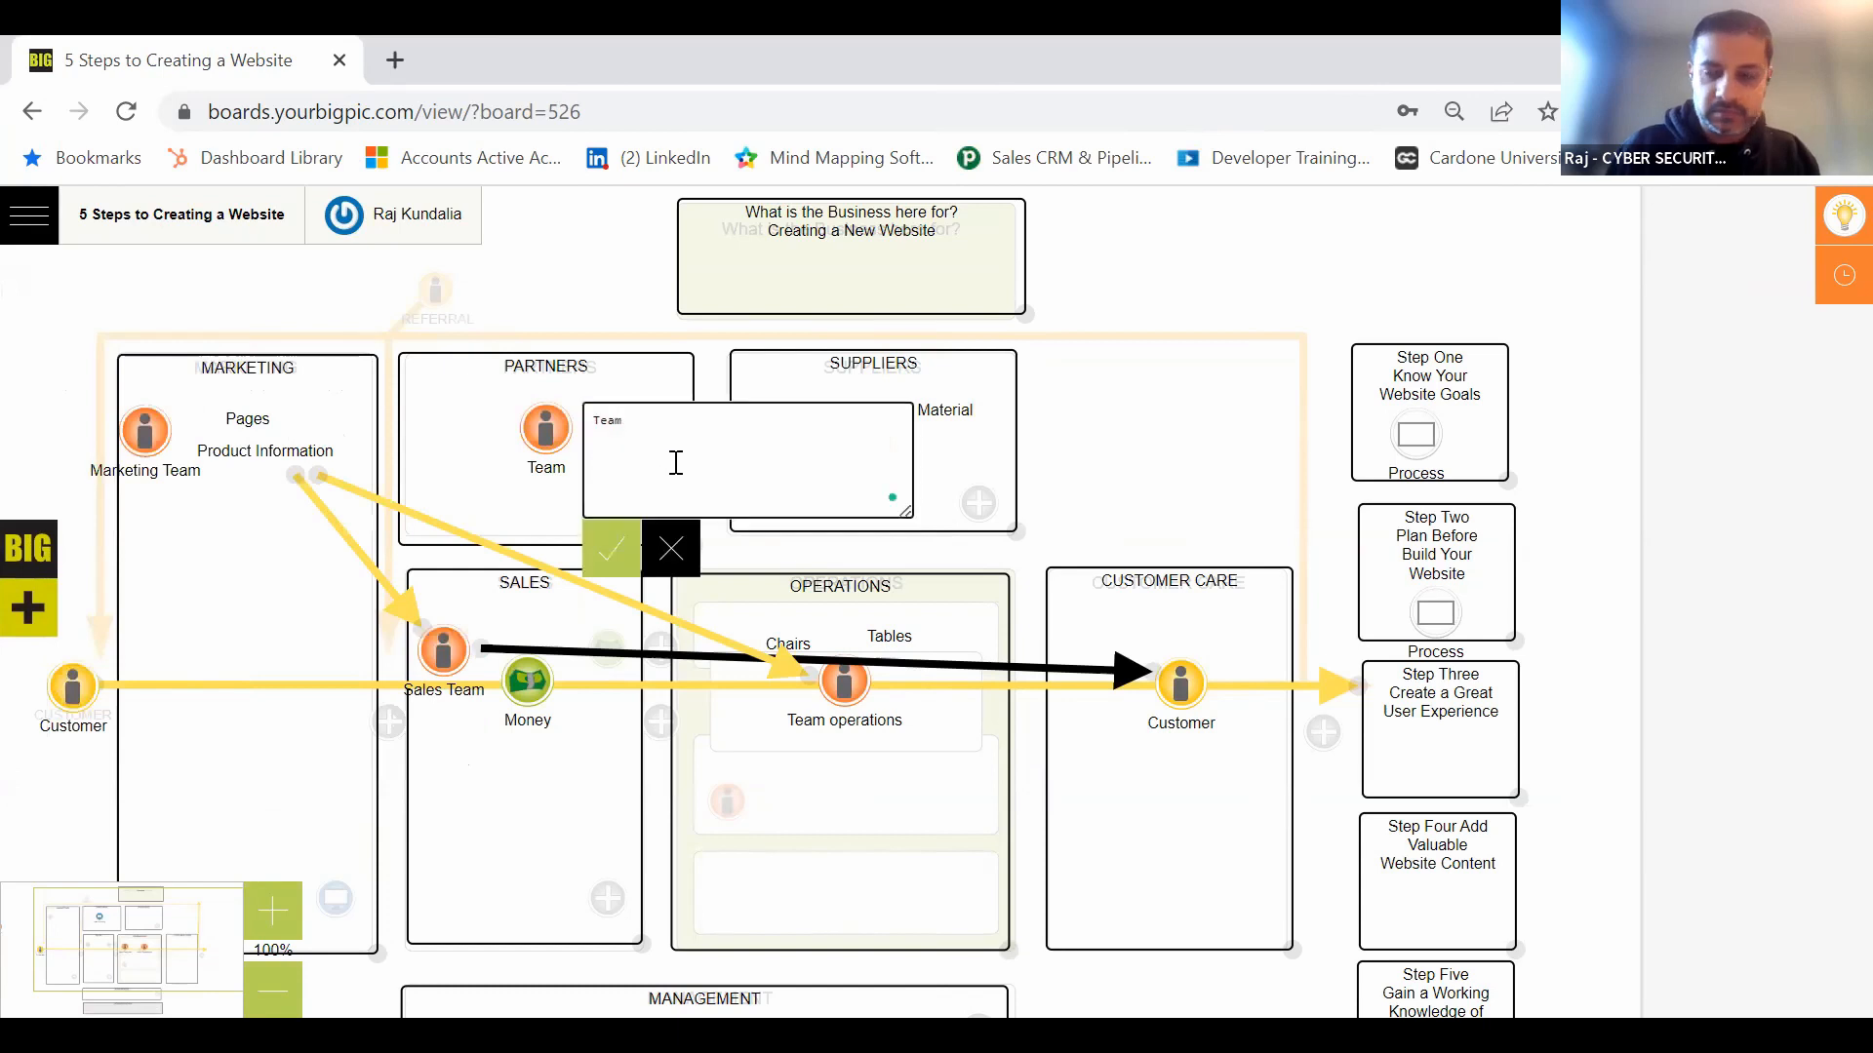
key(BackSpace)
key(BackSpace)
text(Par)
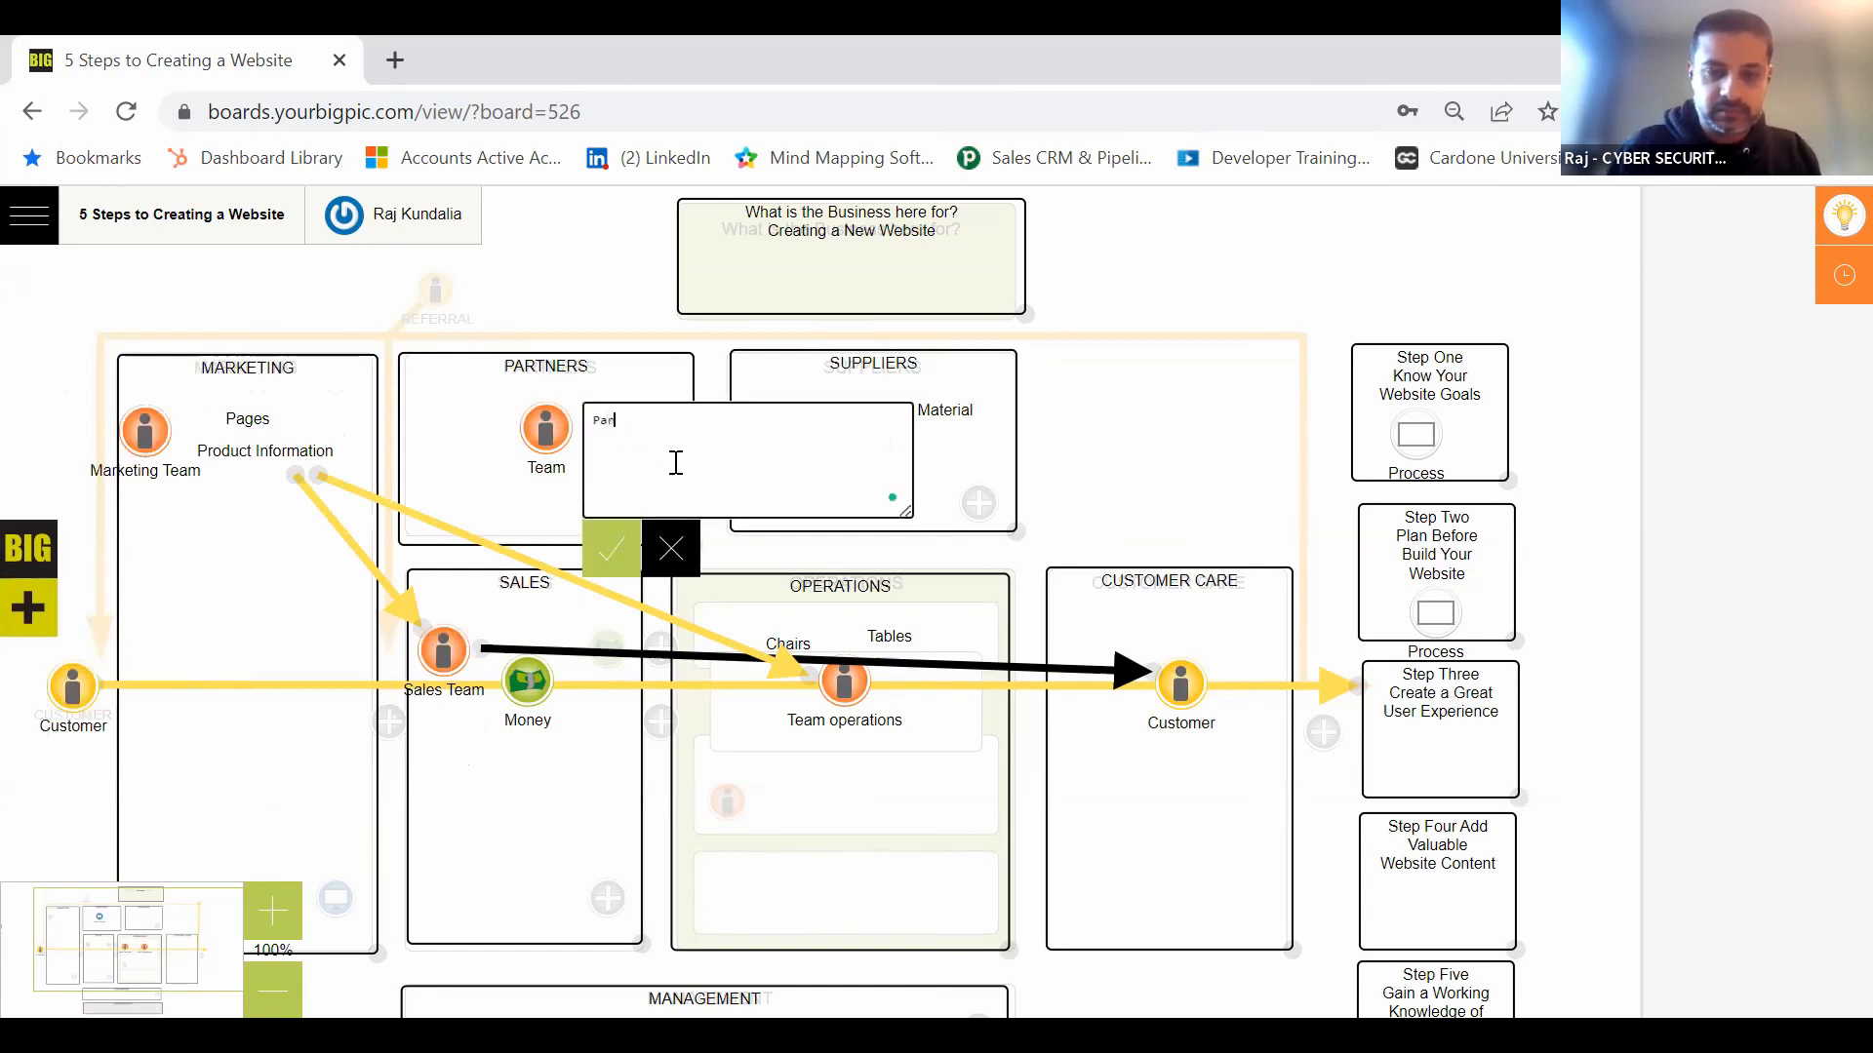
text(tners)
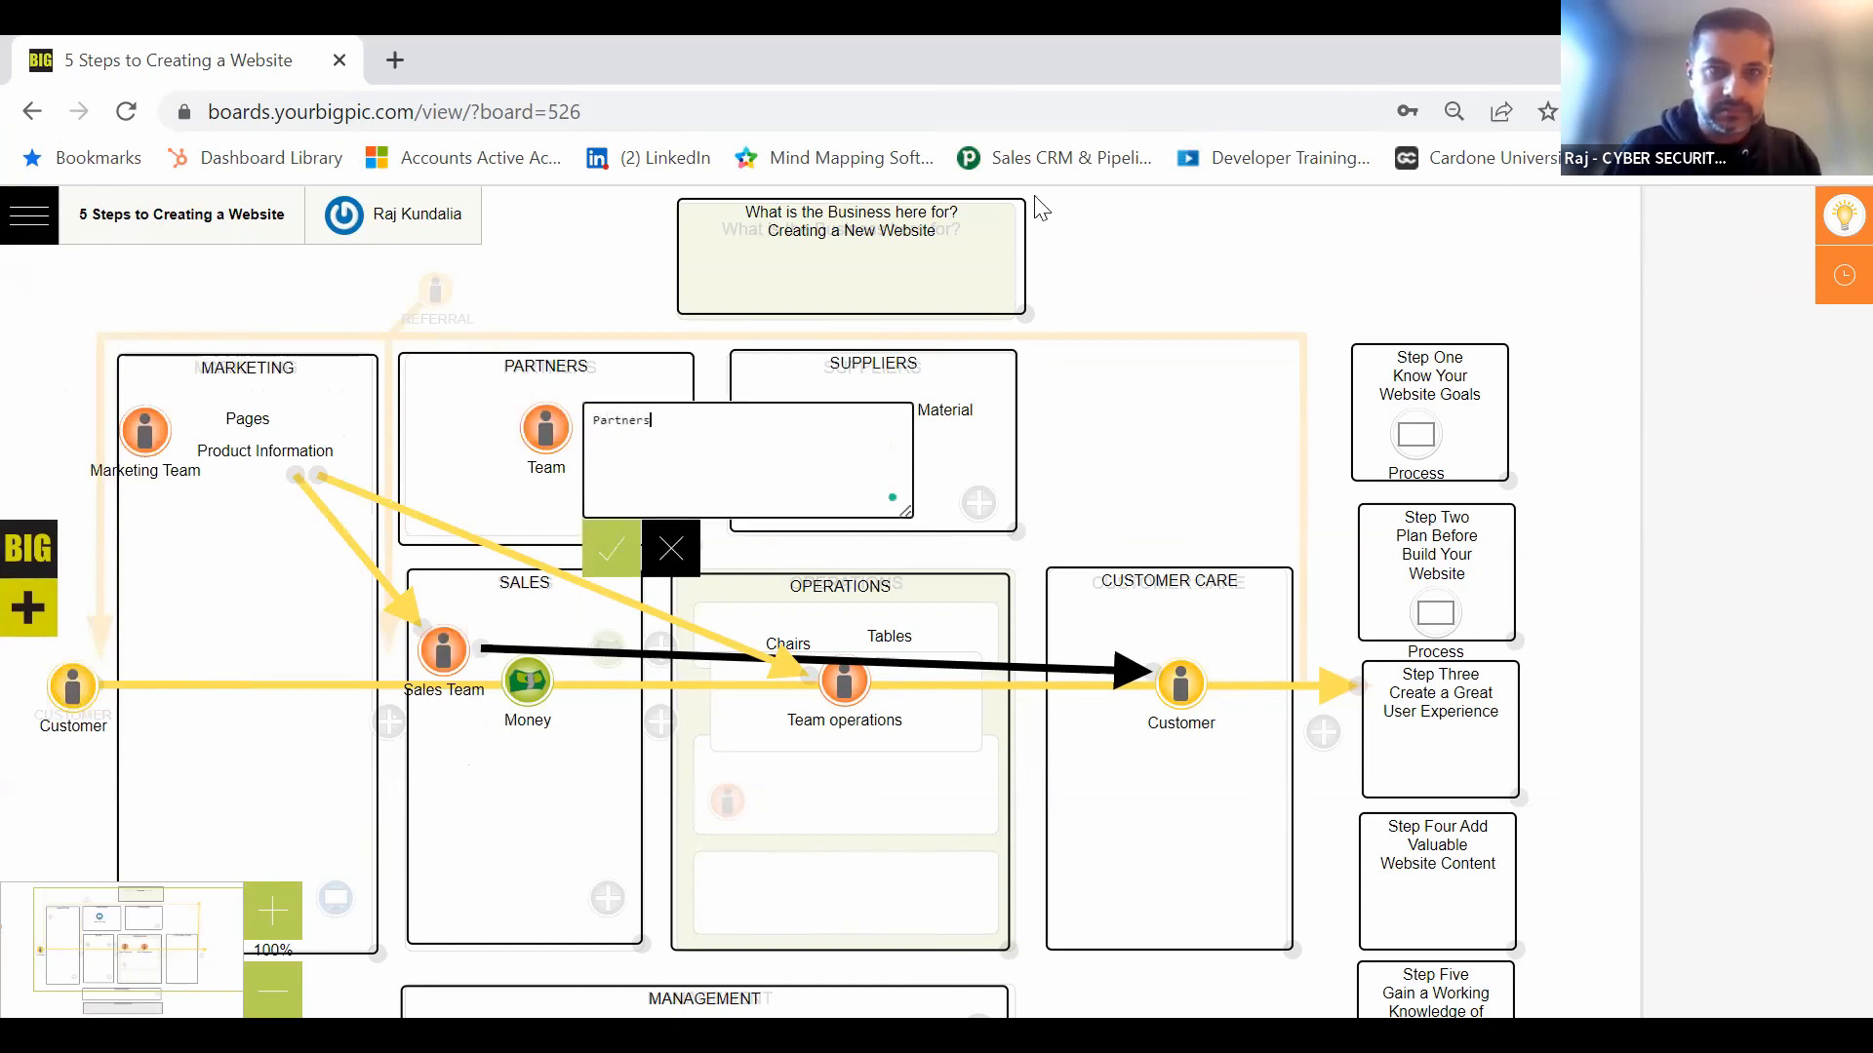
click(599, 531)
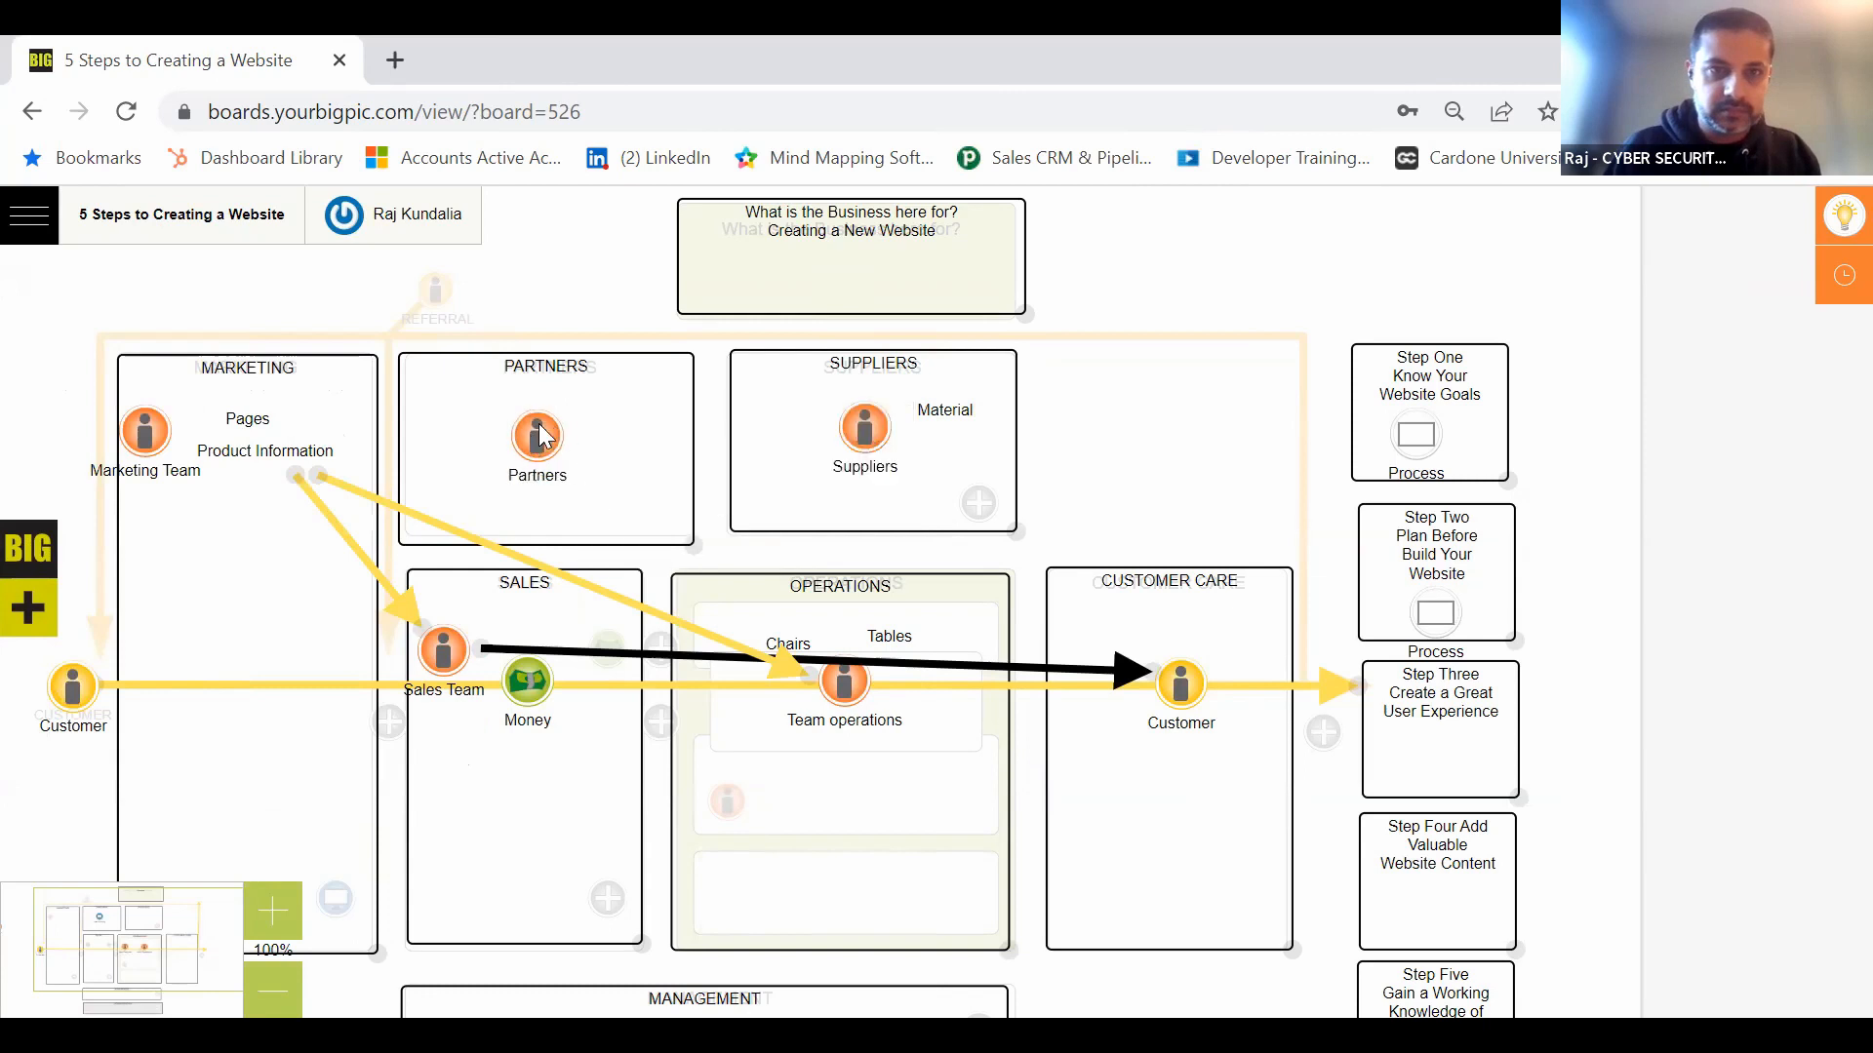
Step: Add a label reading Resellers beside the people icon in the Partners box
click(31, 551)
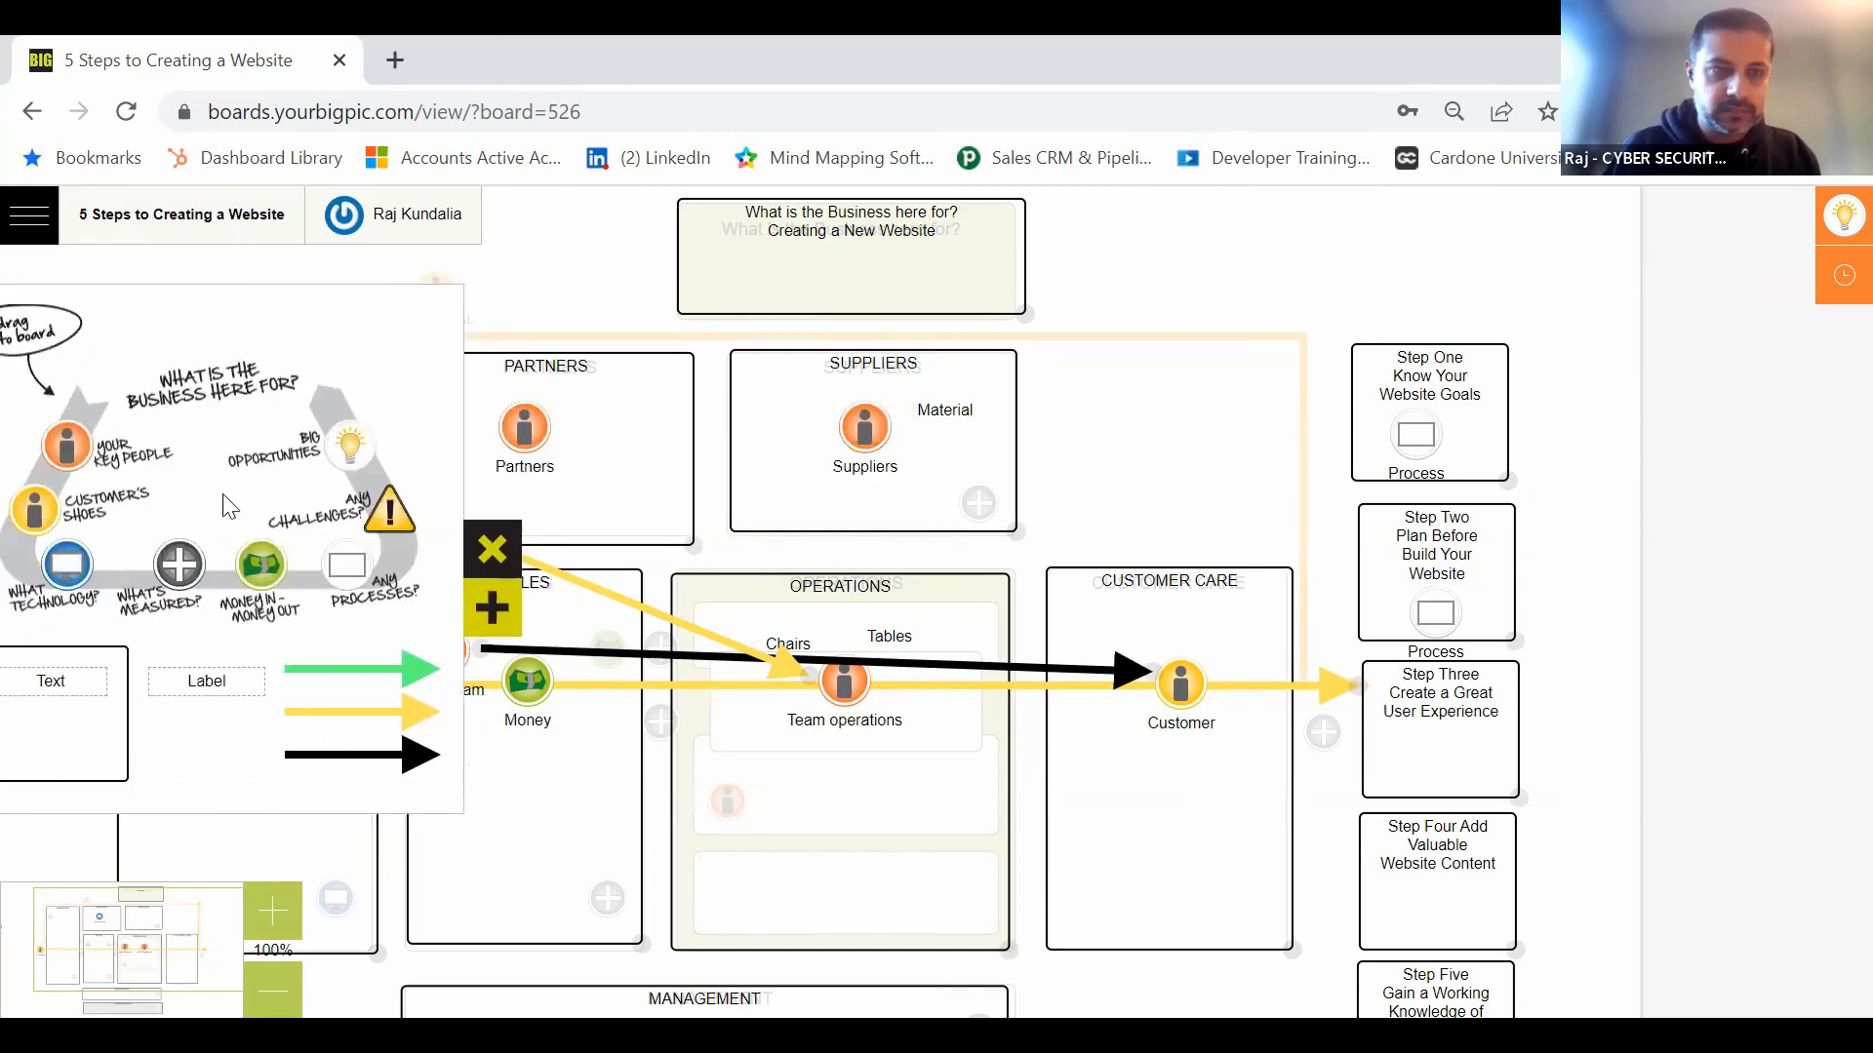
drag(224, 682, 586, 430)
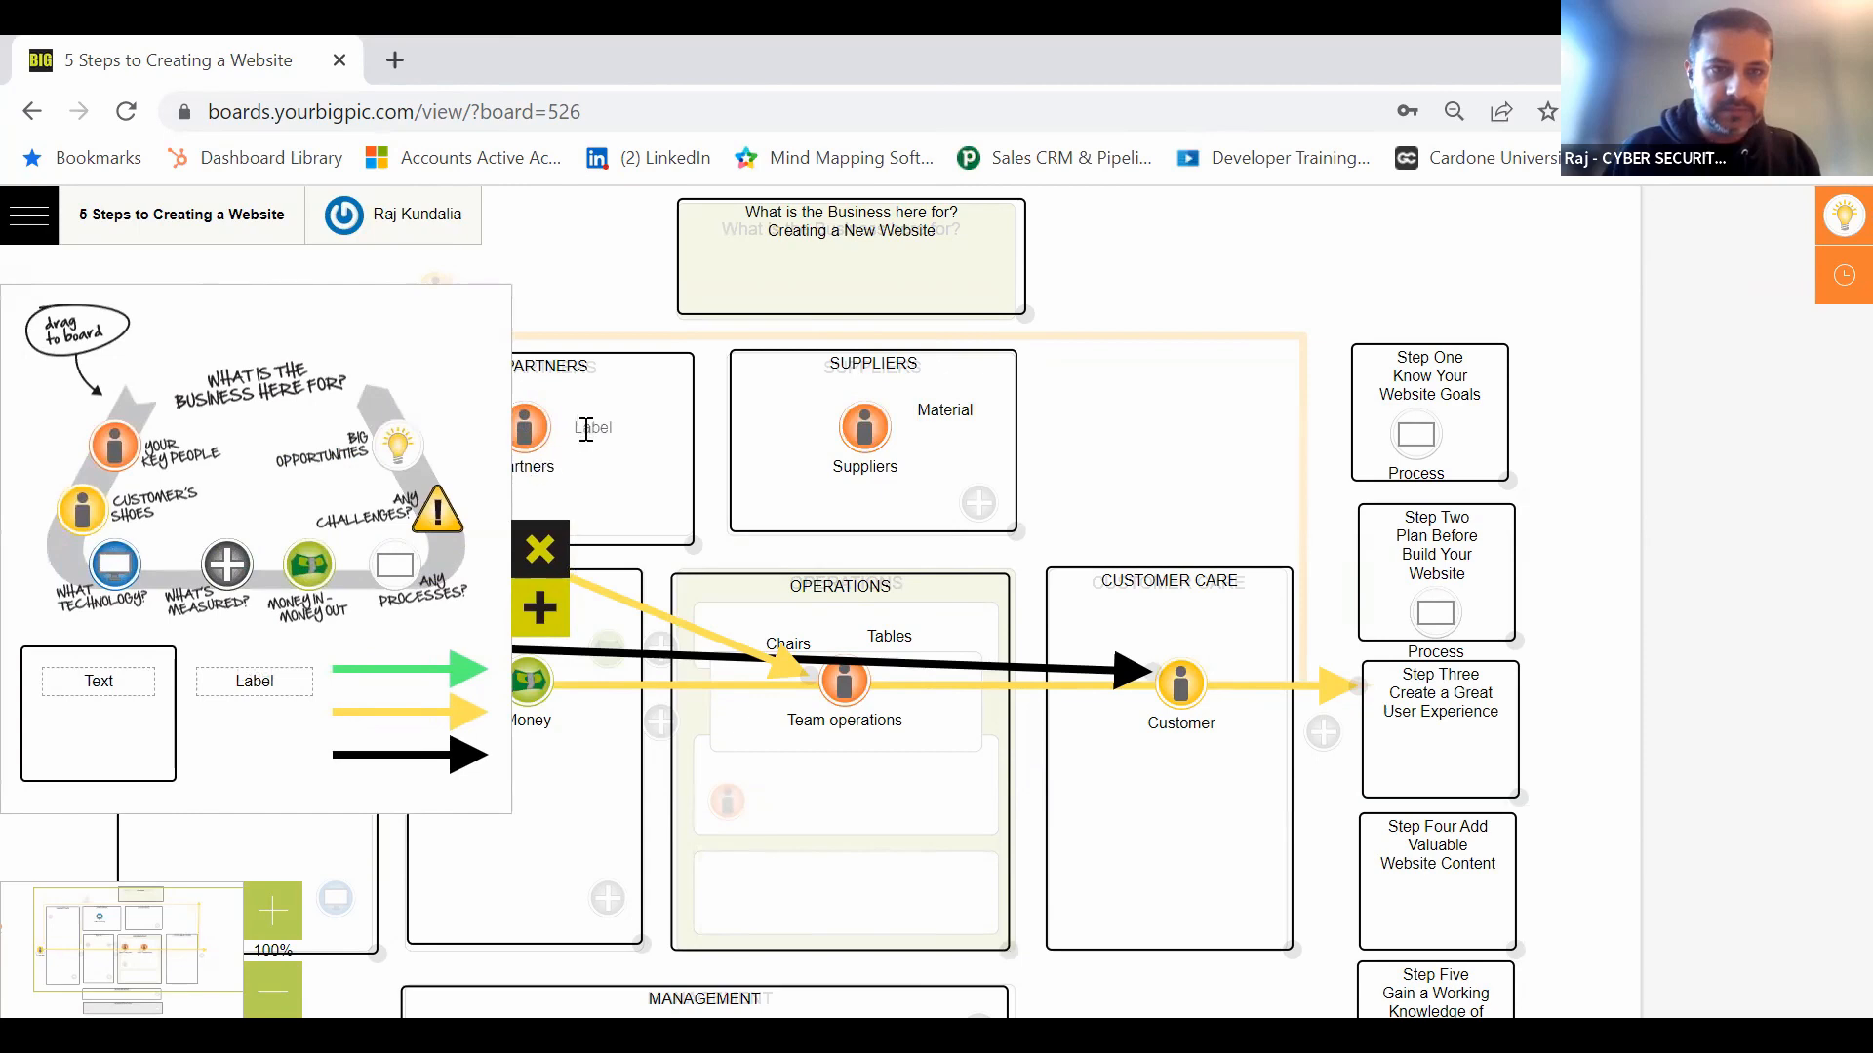
click(531, 570)
click(591, 431)
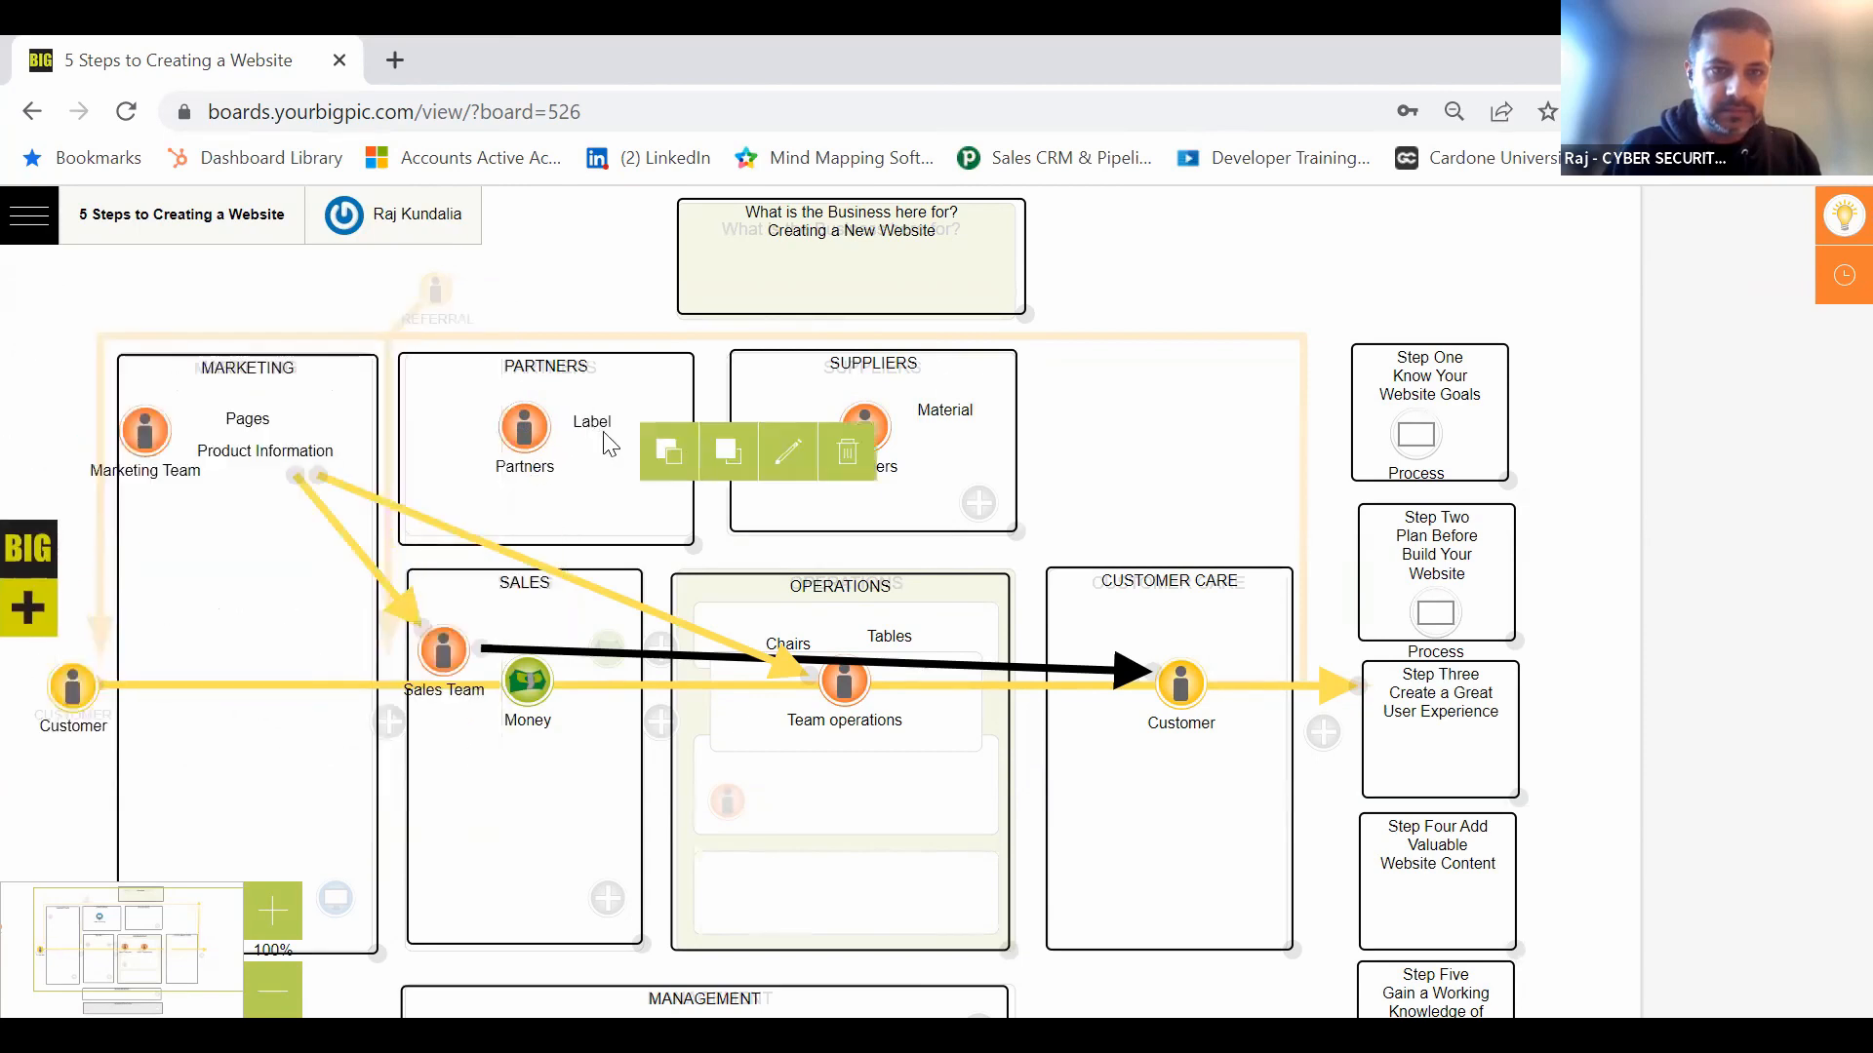
click(786, 447)
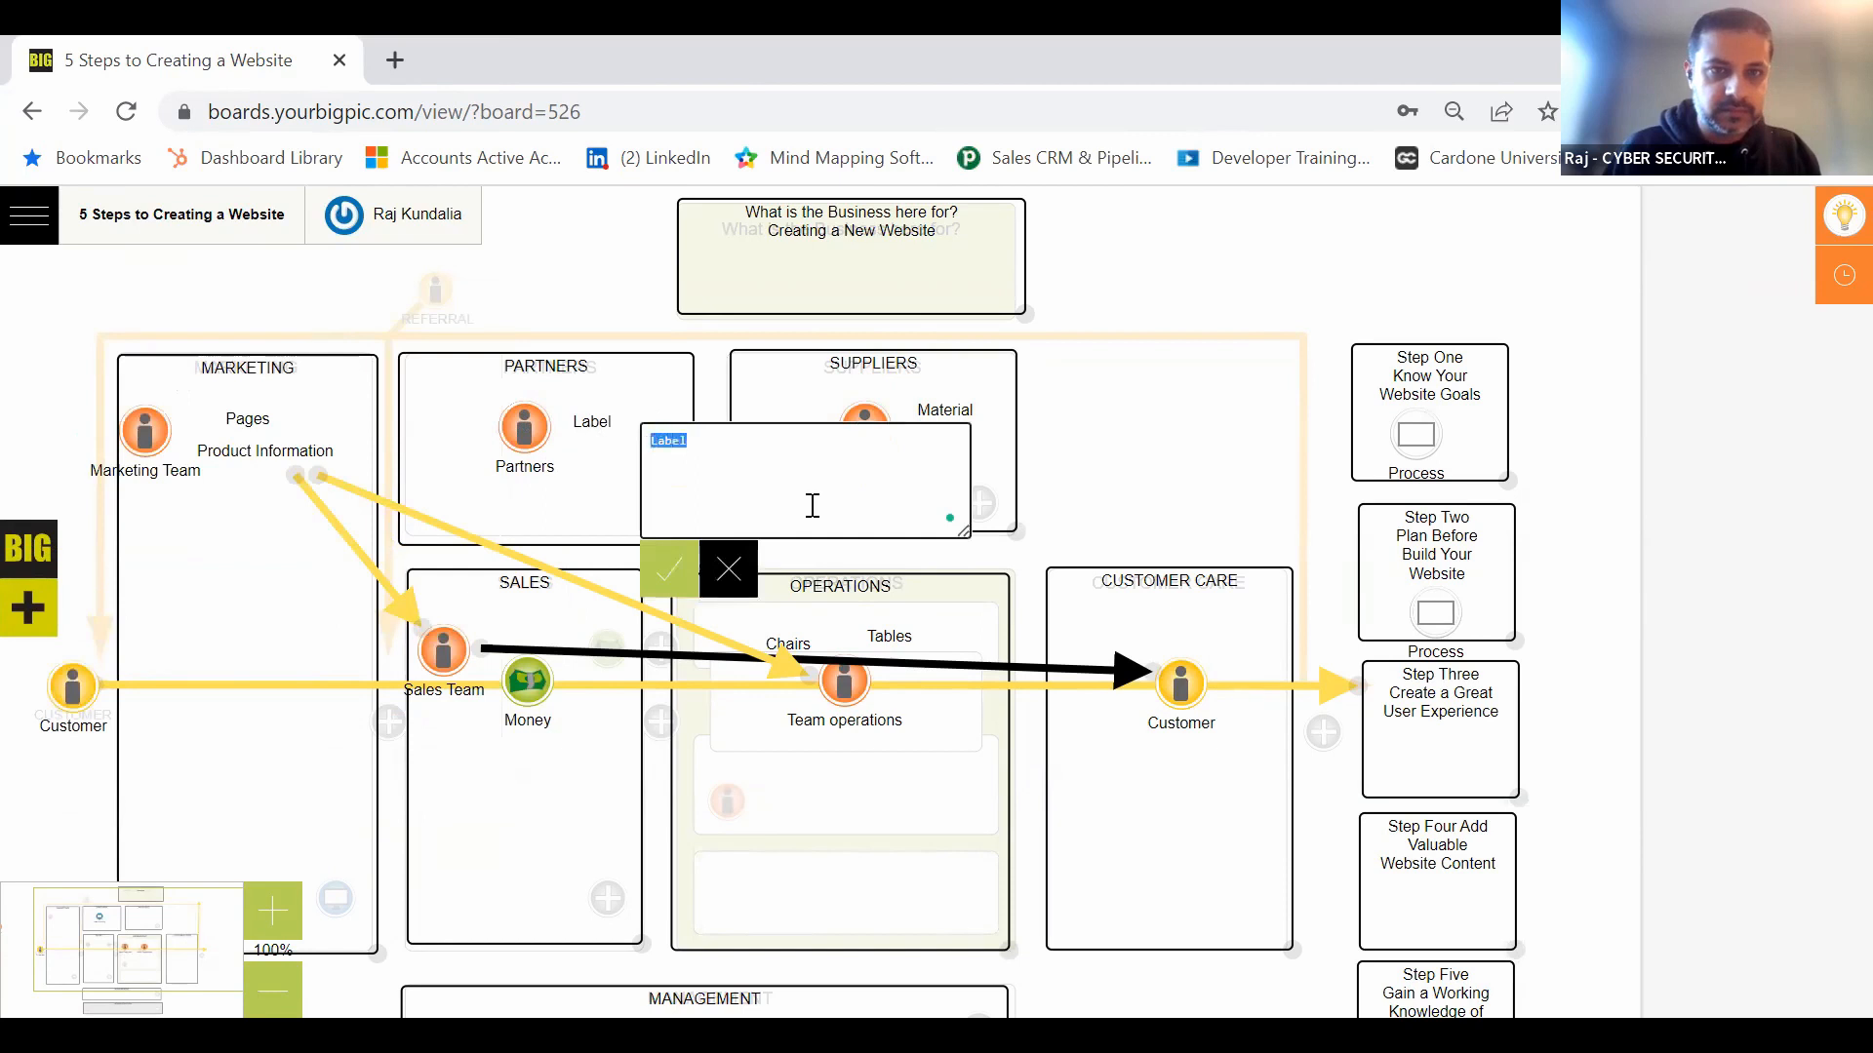
text(Reslle)
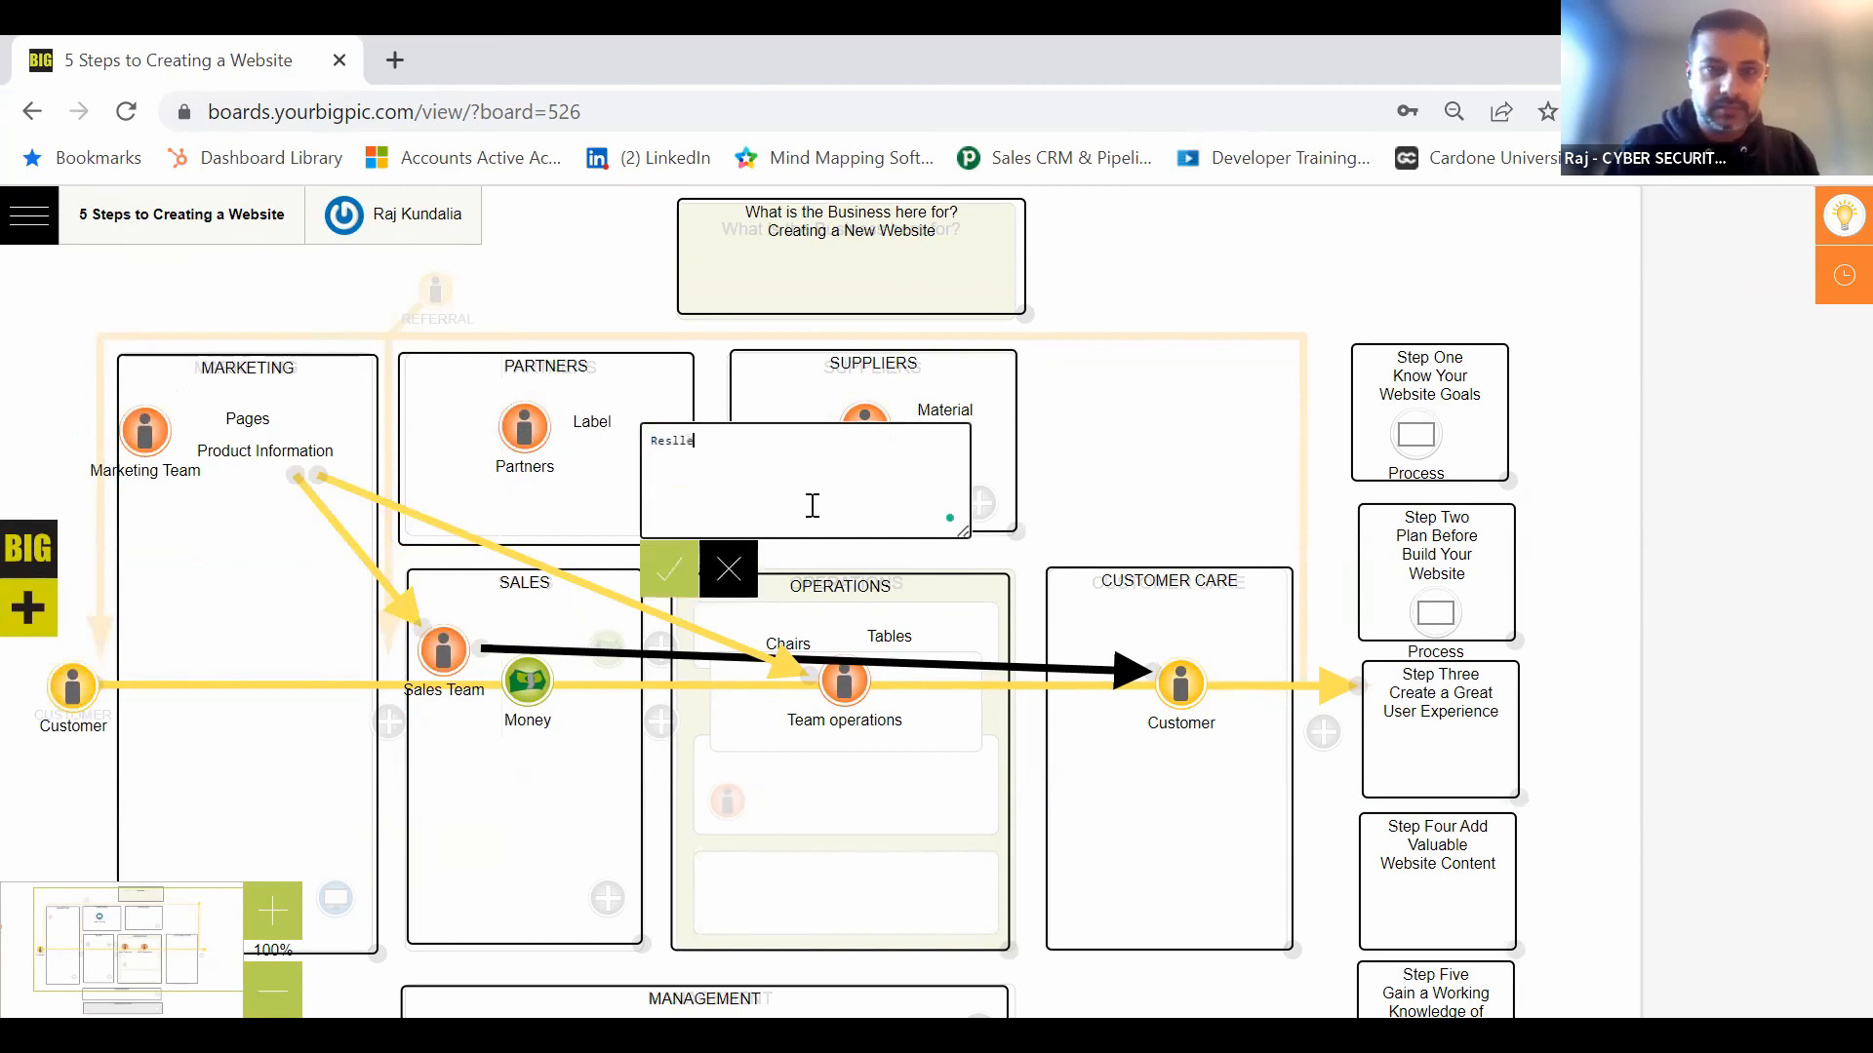
text(rs)
key(BackSpace)
key(BackSpace)
key(BackSpace)
key(BackSpace)
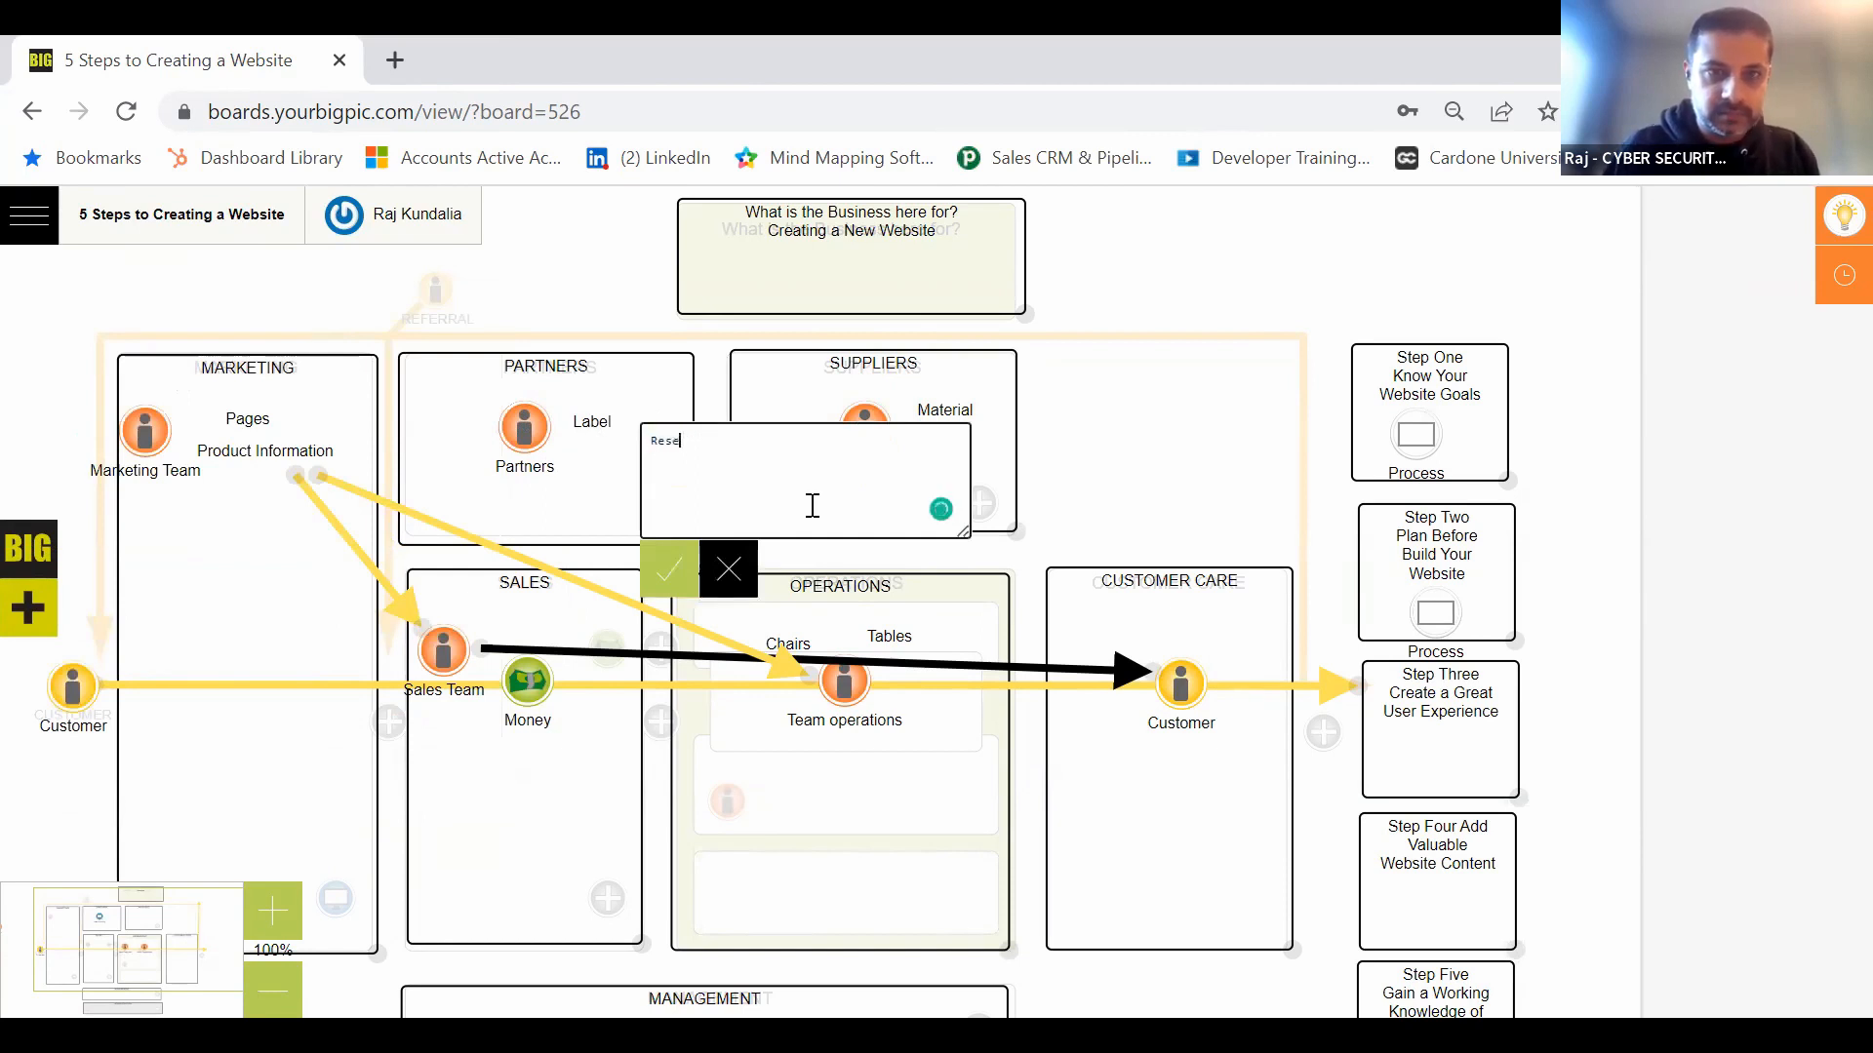
text(llers)
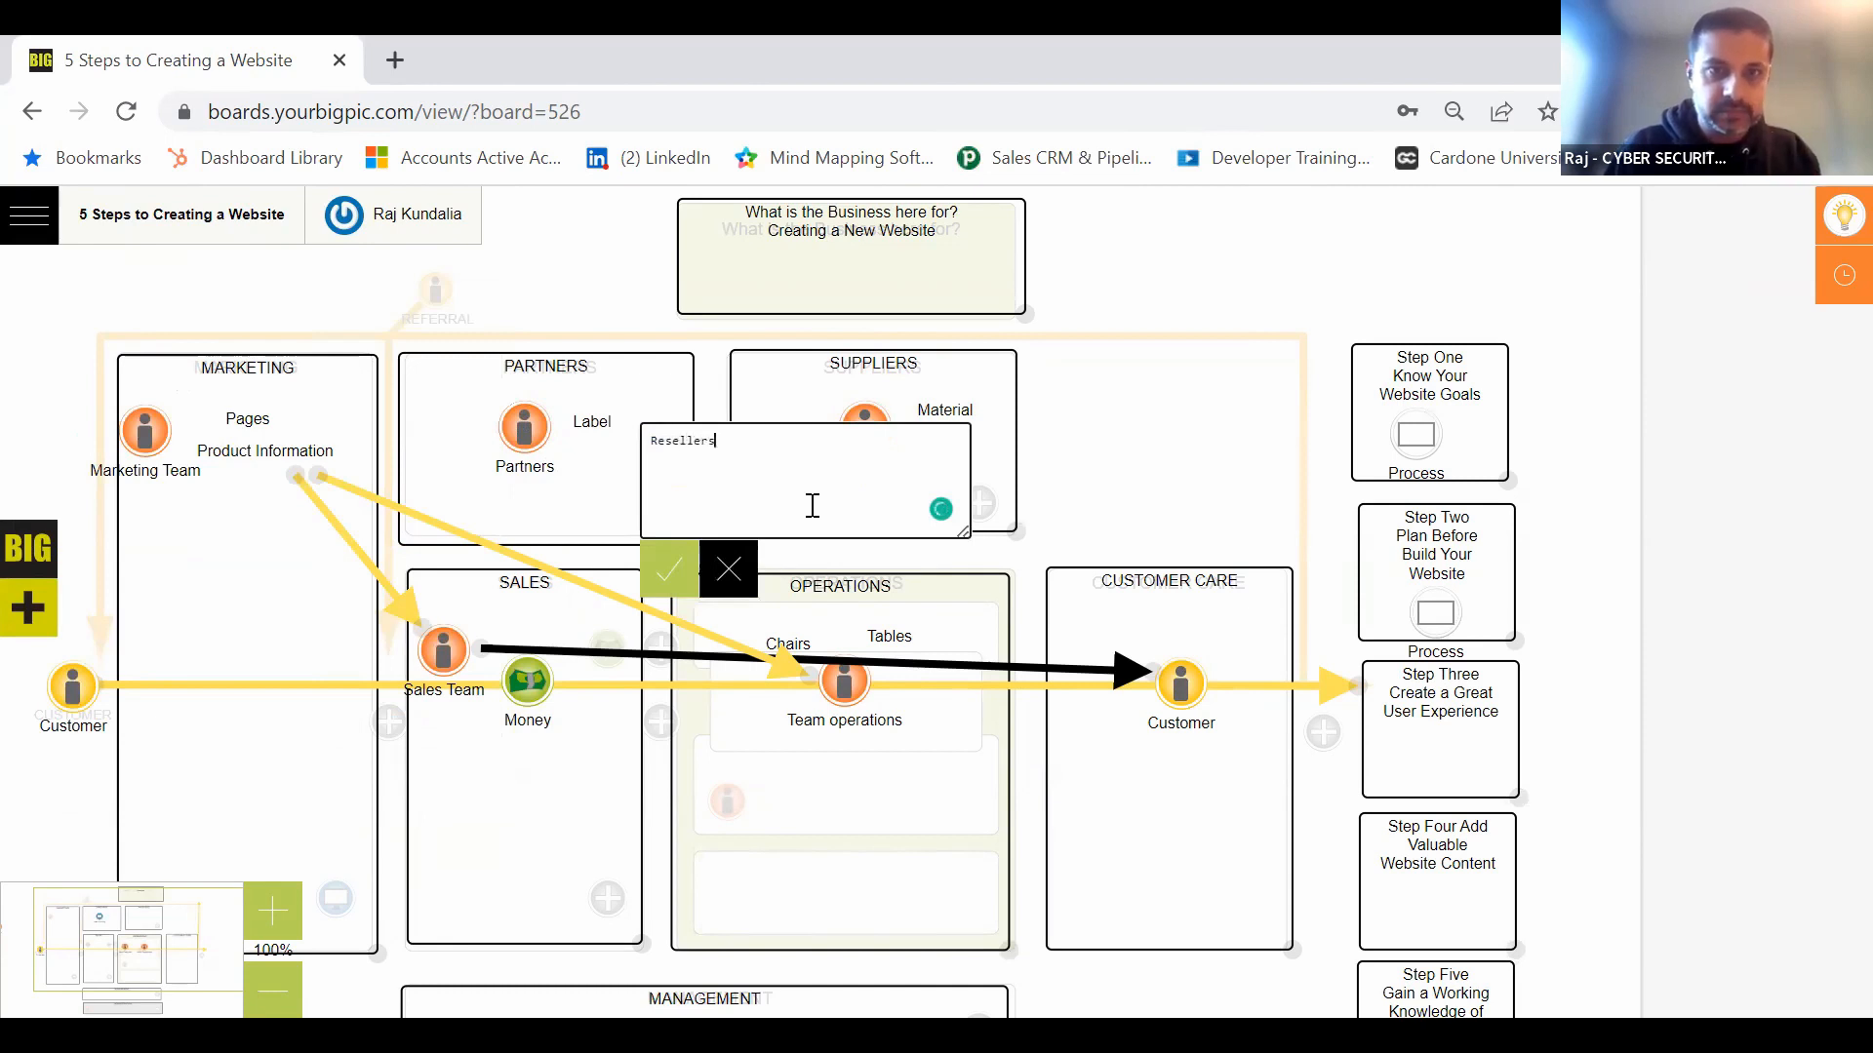
click(656, 584)
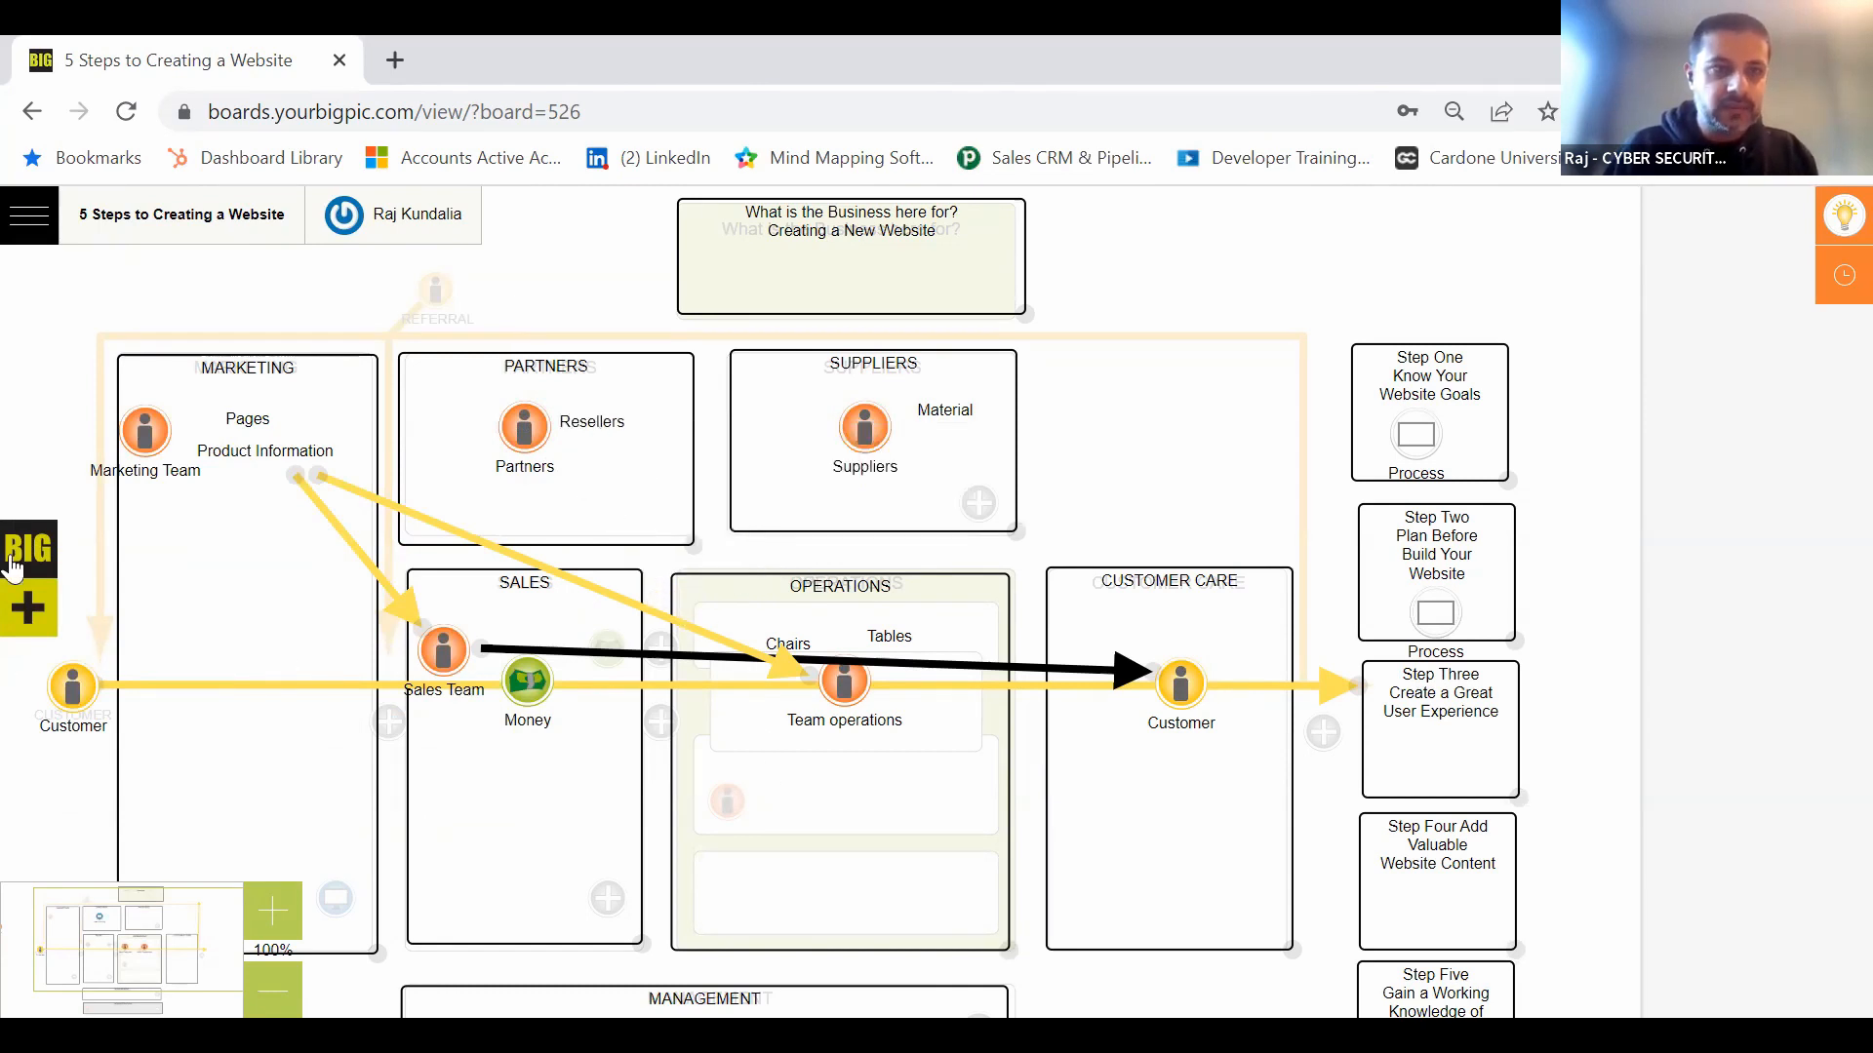
Step: Add a green arrow from the Pages label to the Partners icon and a yellow arrow from that icon back into the Marketing box
click(28, 607)
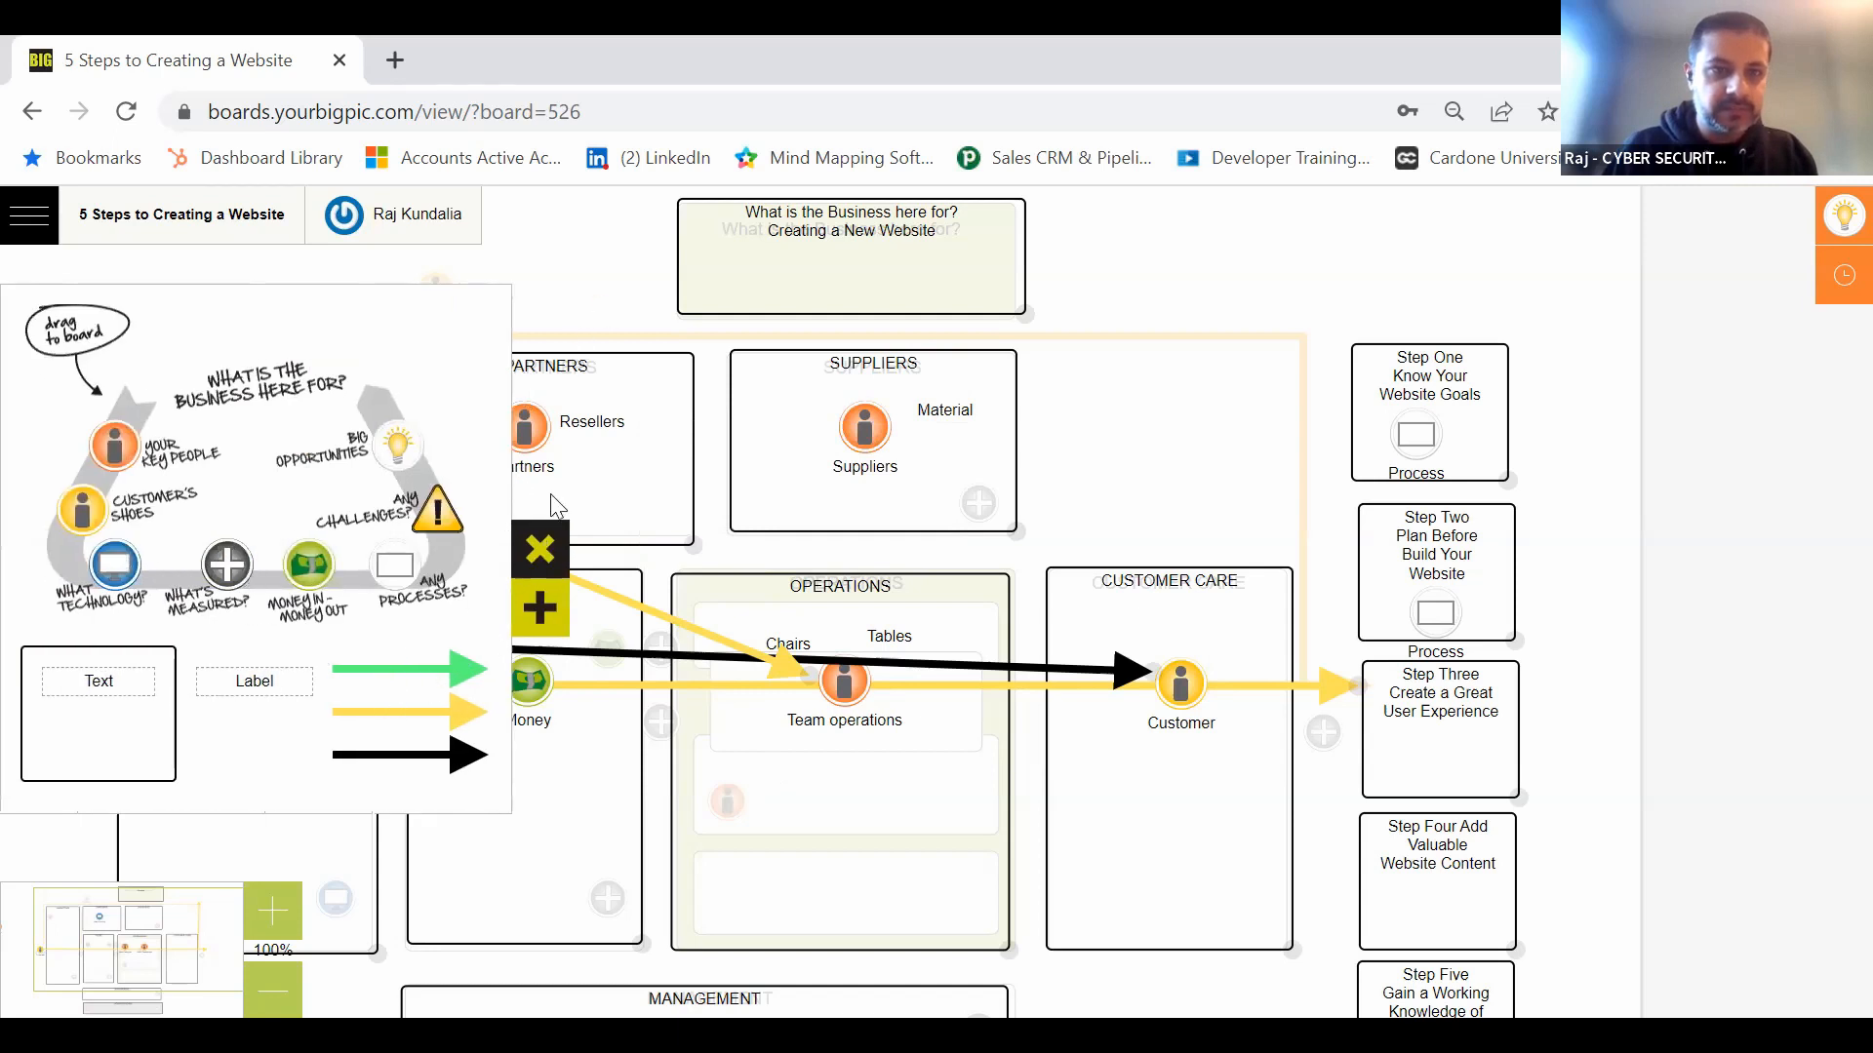
drag(460, 677, 643, 349)
click(540, 551)
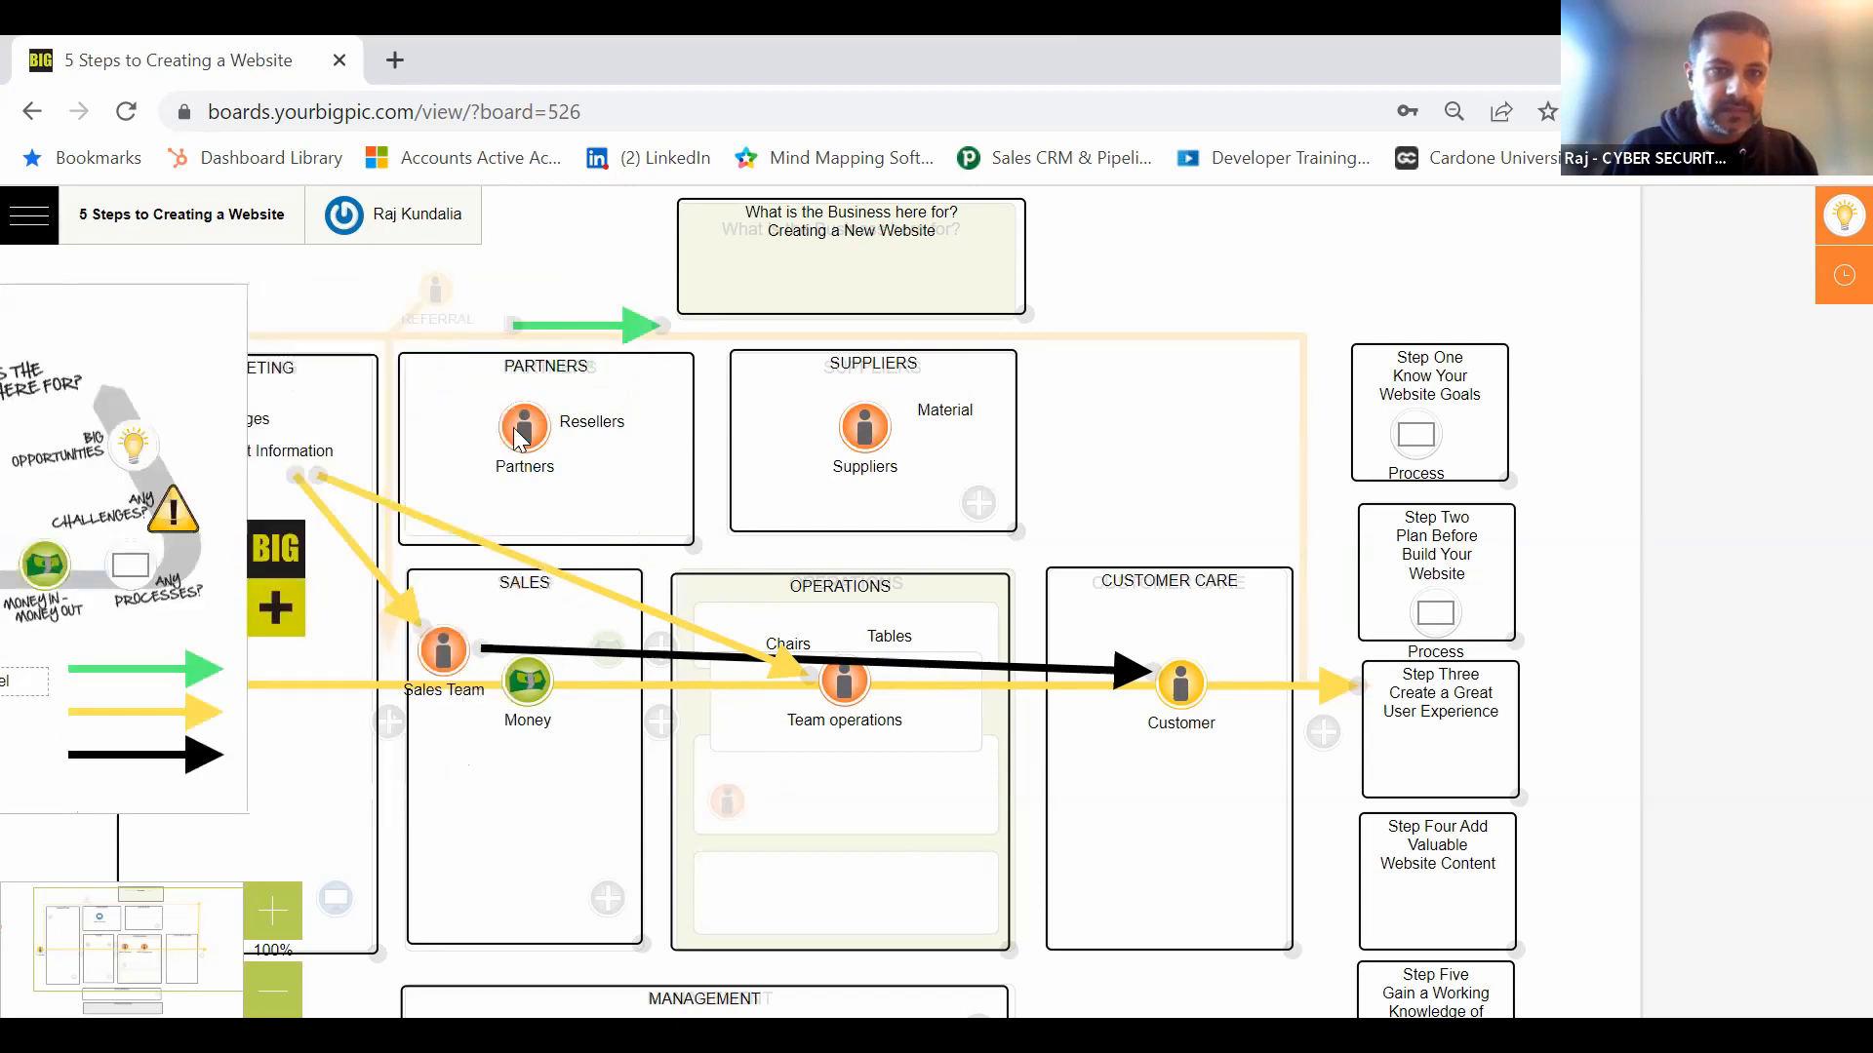
drag(556, 317, 493, 436)
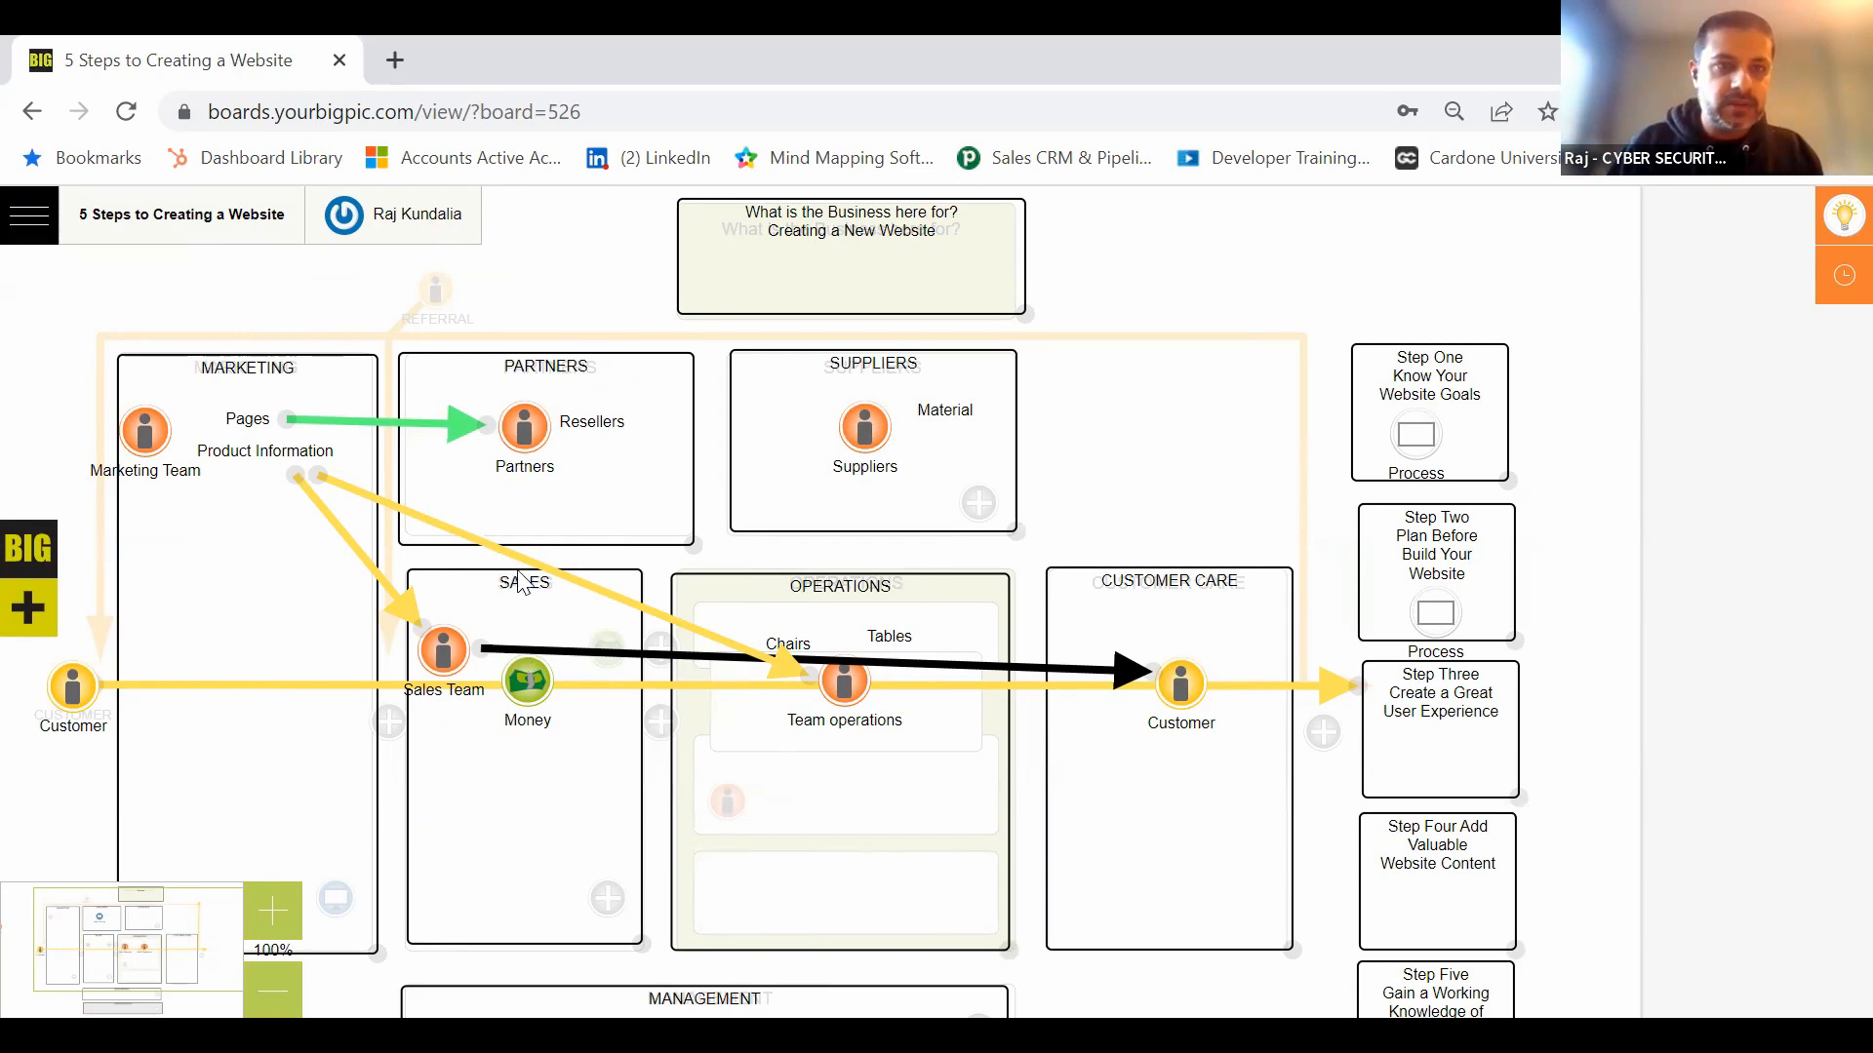
click(37, 561)
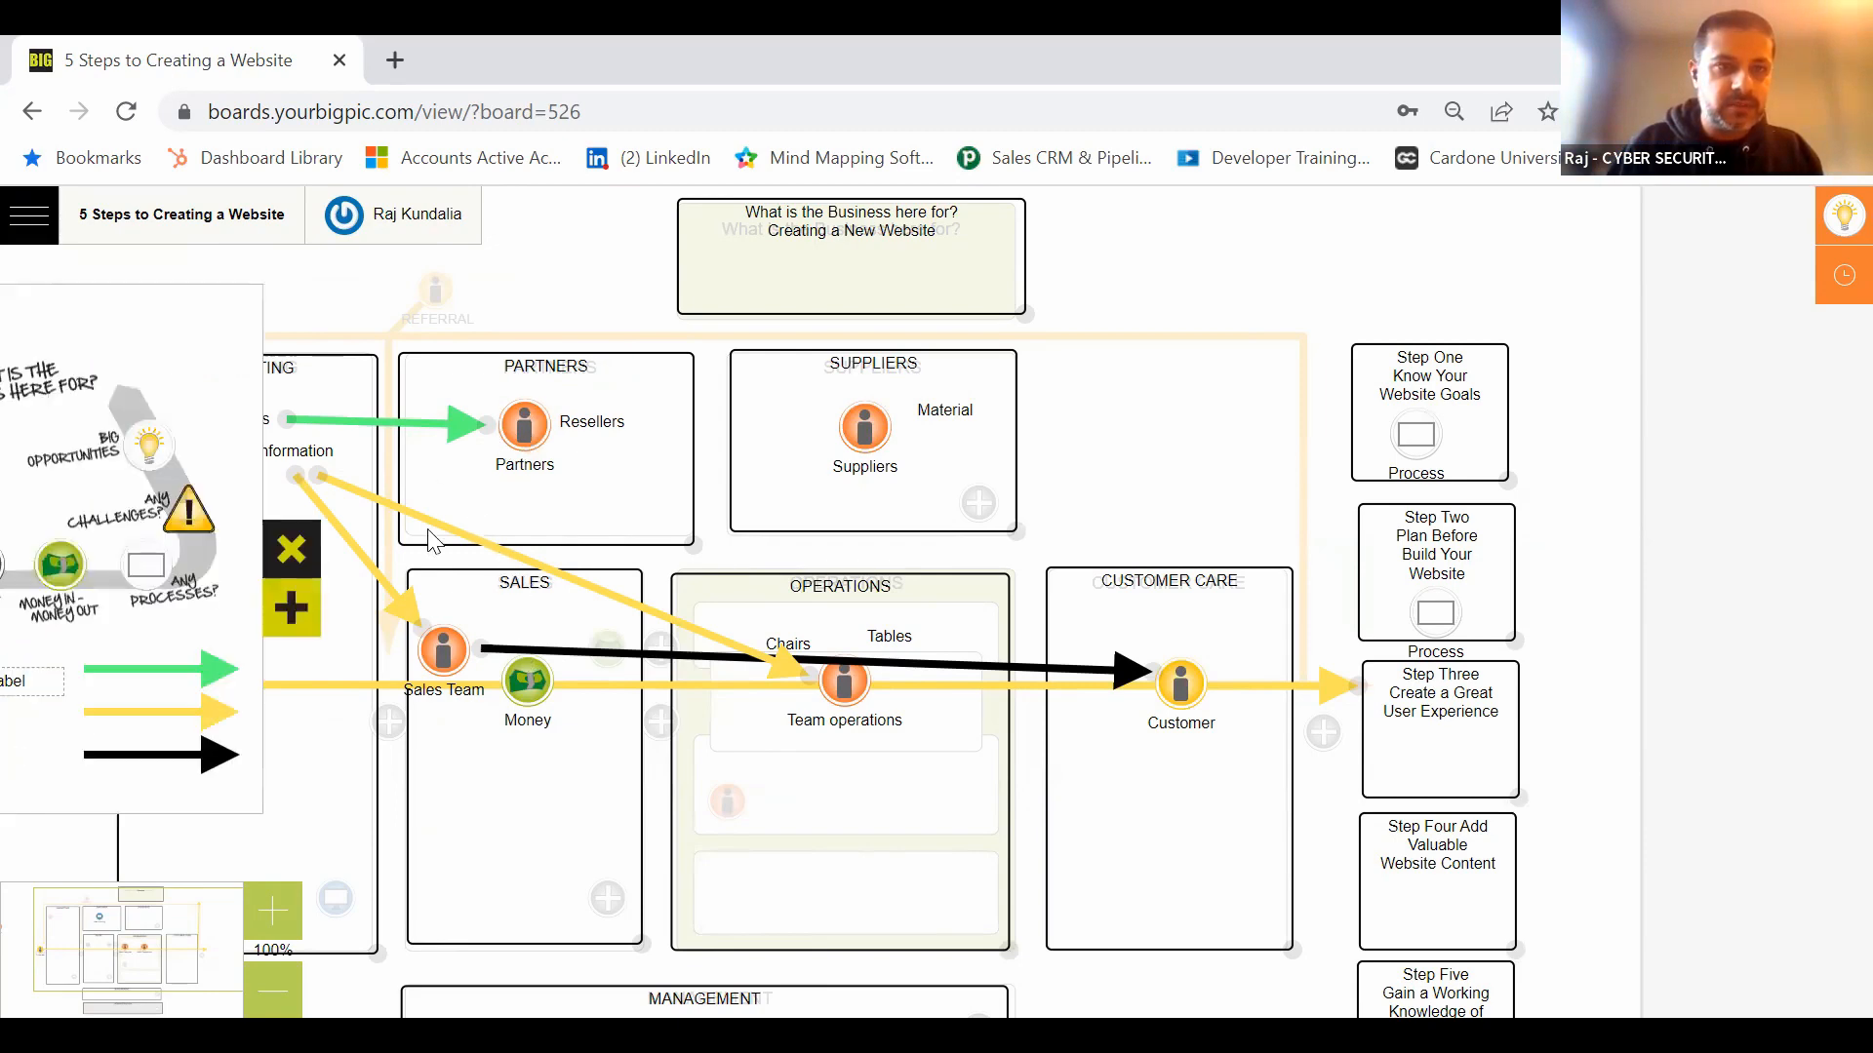
drag(426, 723, 251, 493)
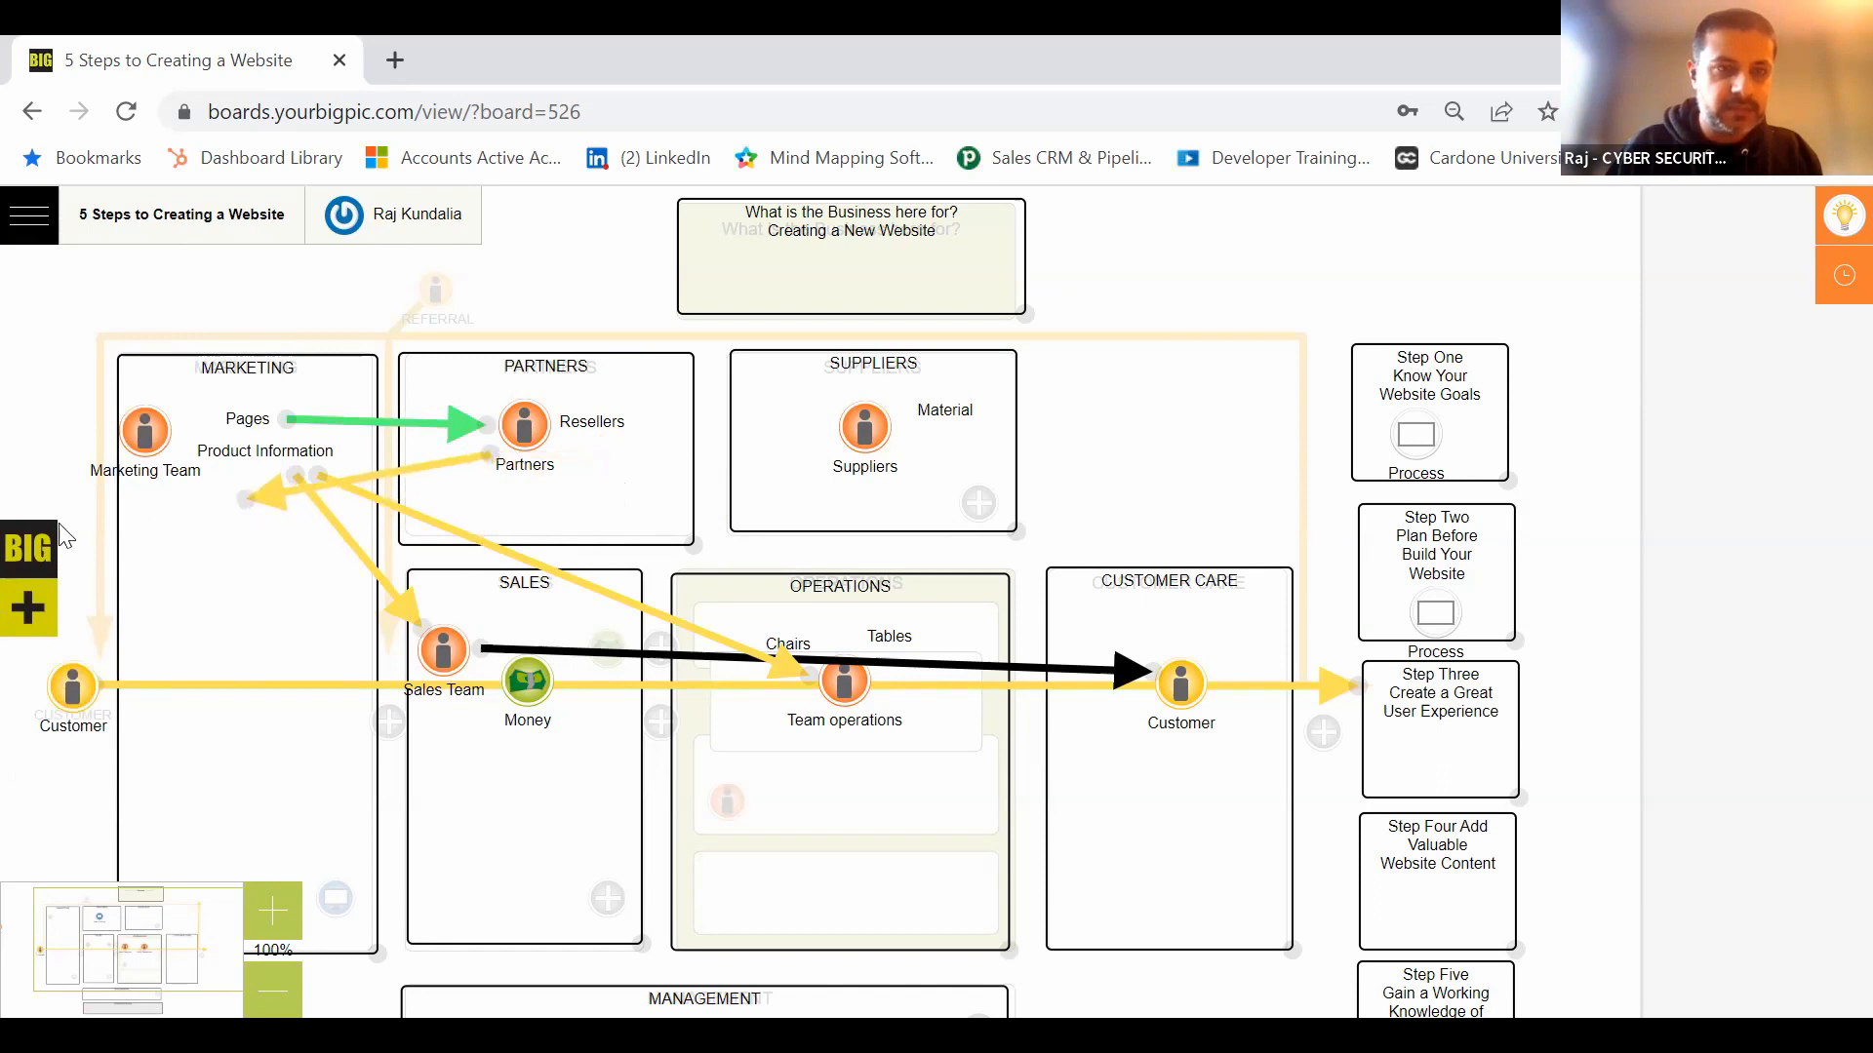
Step: Add a label reading Reseller page in the Marketing box, where the yellow arrow from the Partners icon ends
click(37, 548)
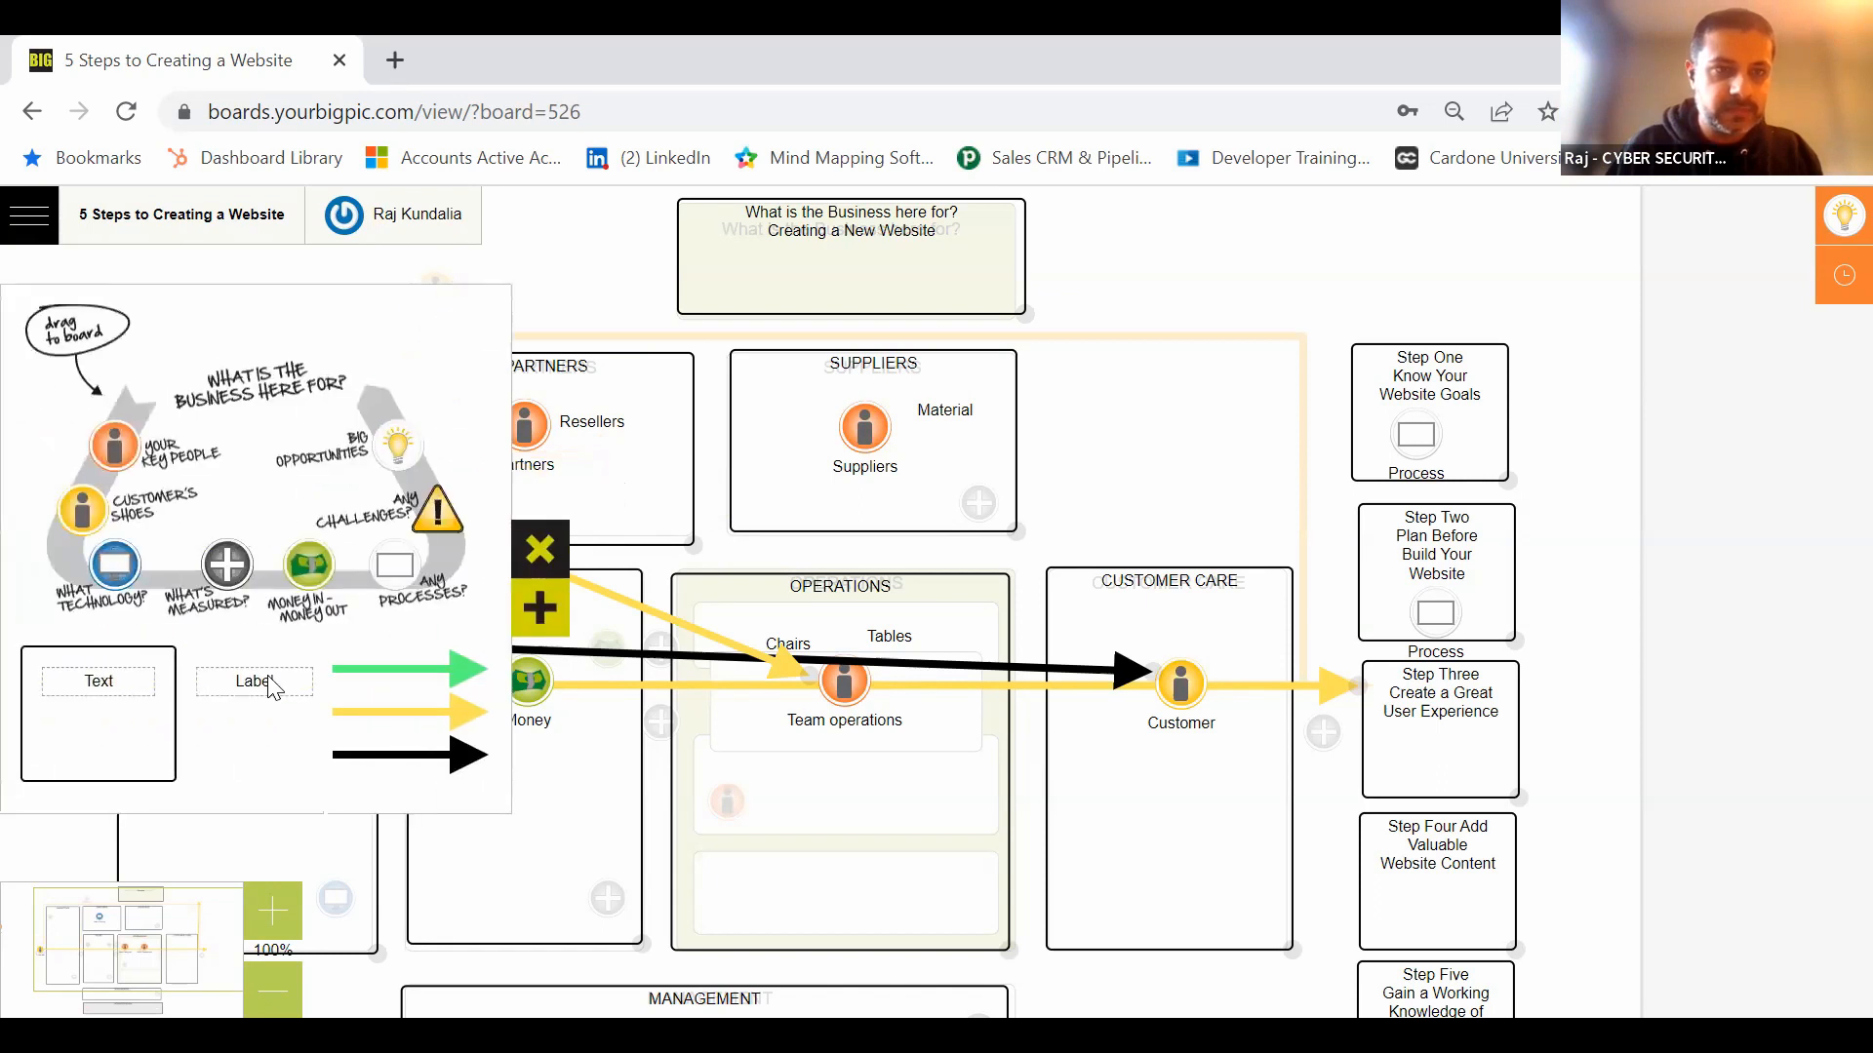
drag(270, 689, 193, 523)
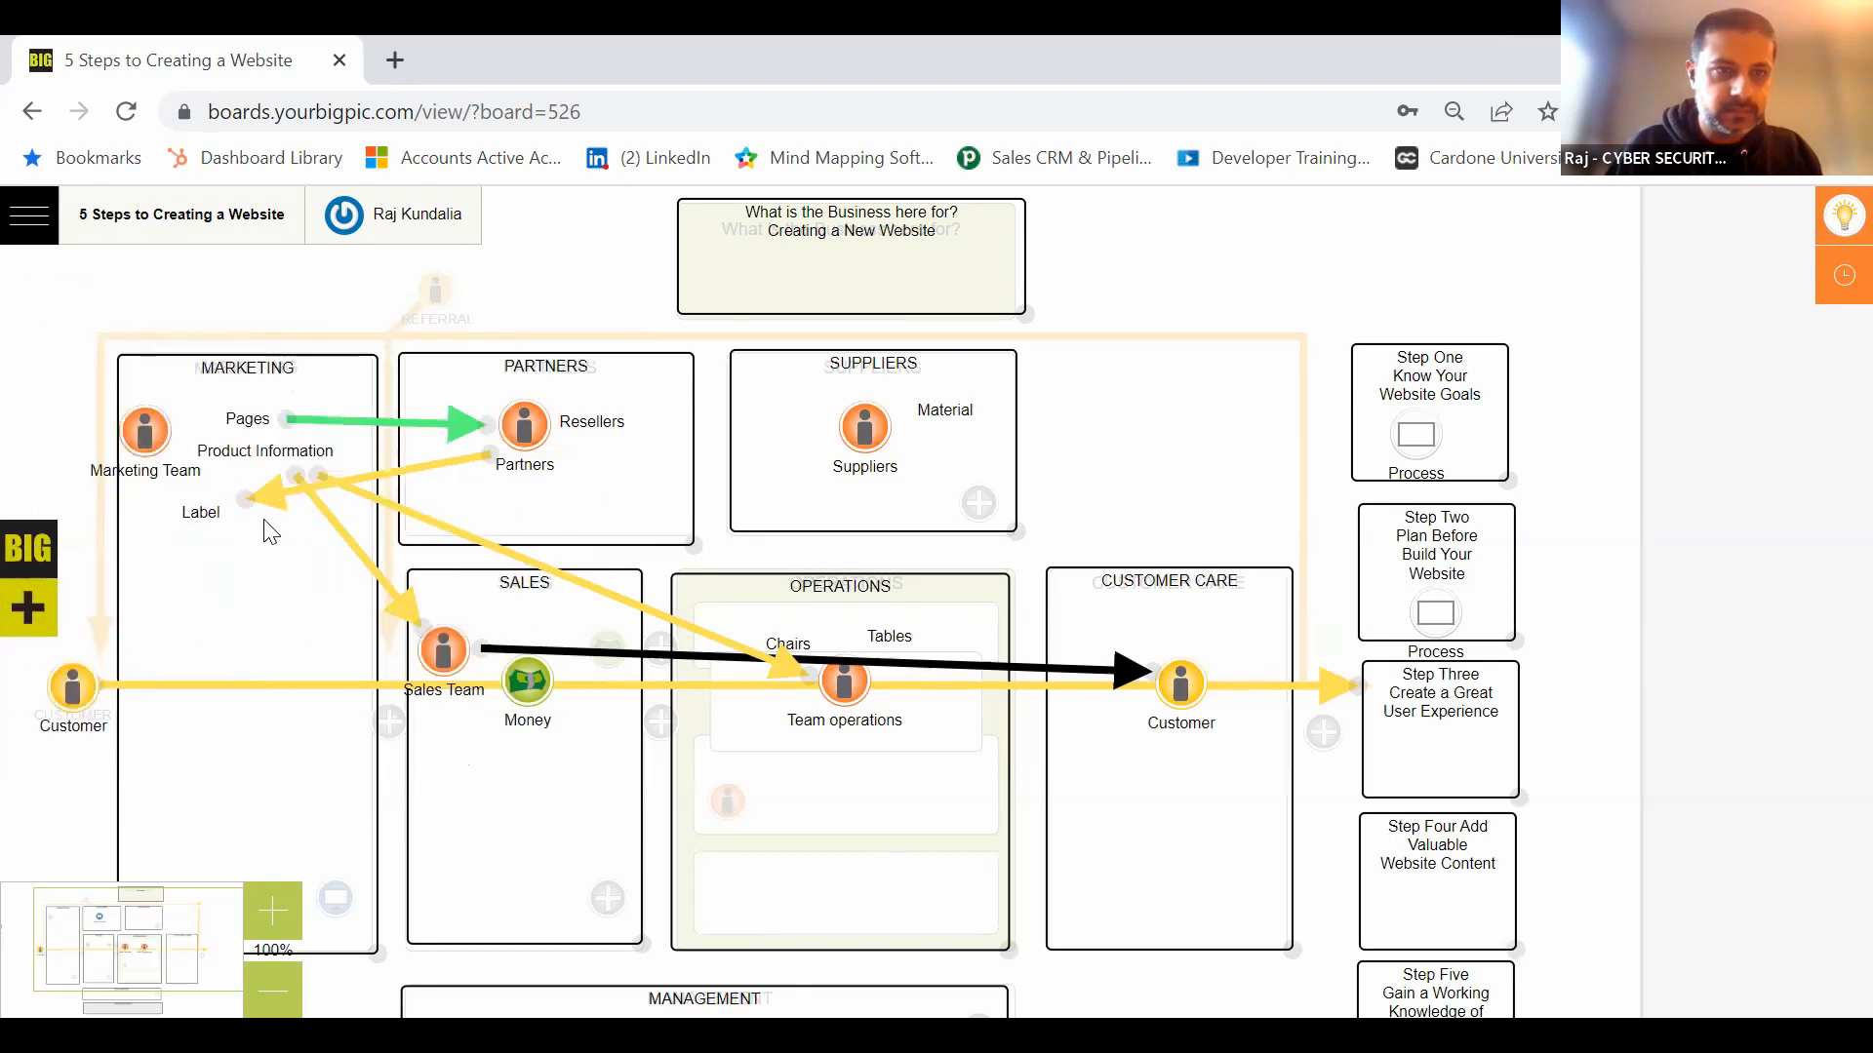
click(216, 527)
click(389, 536)
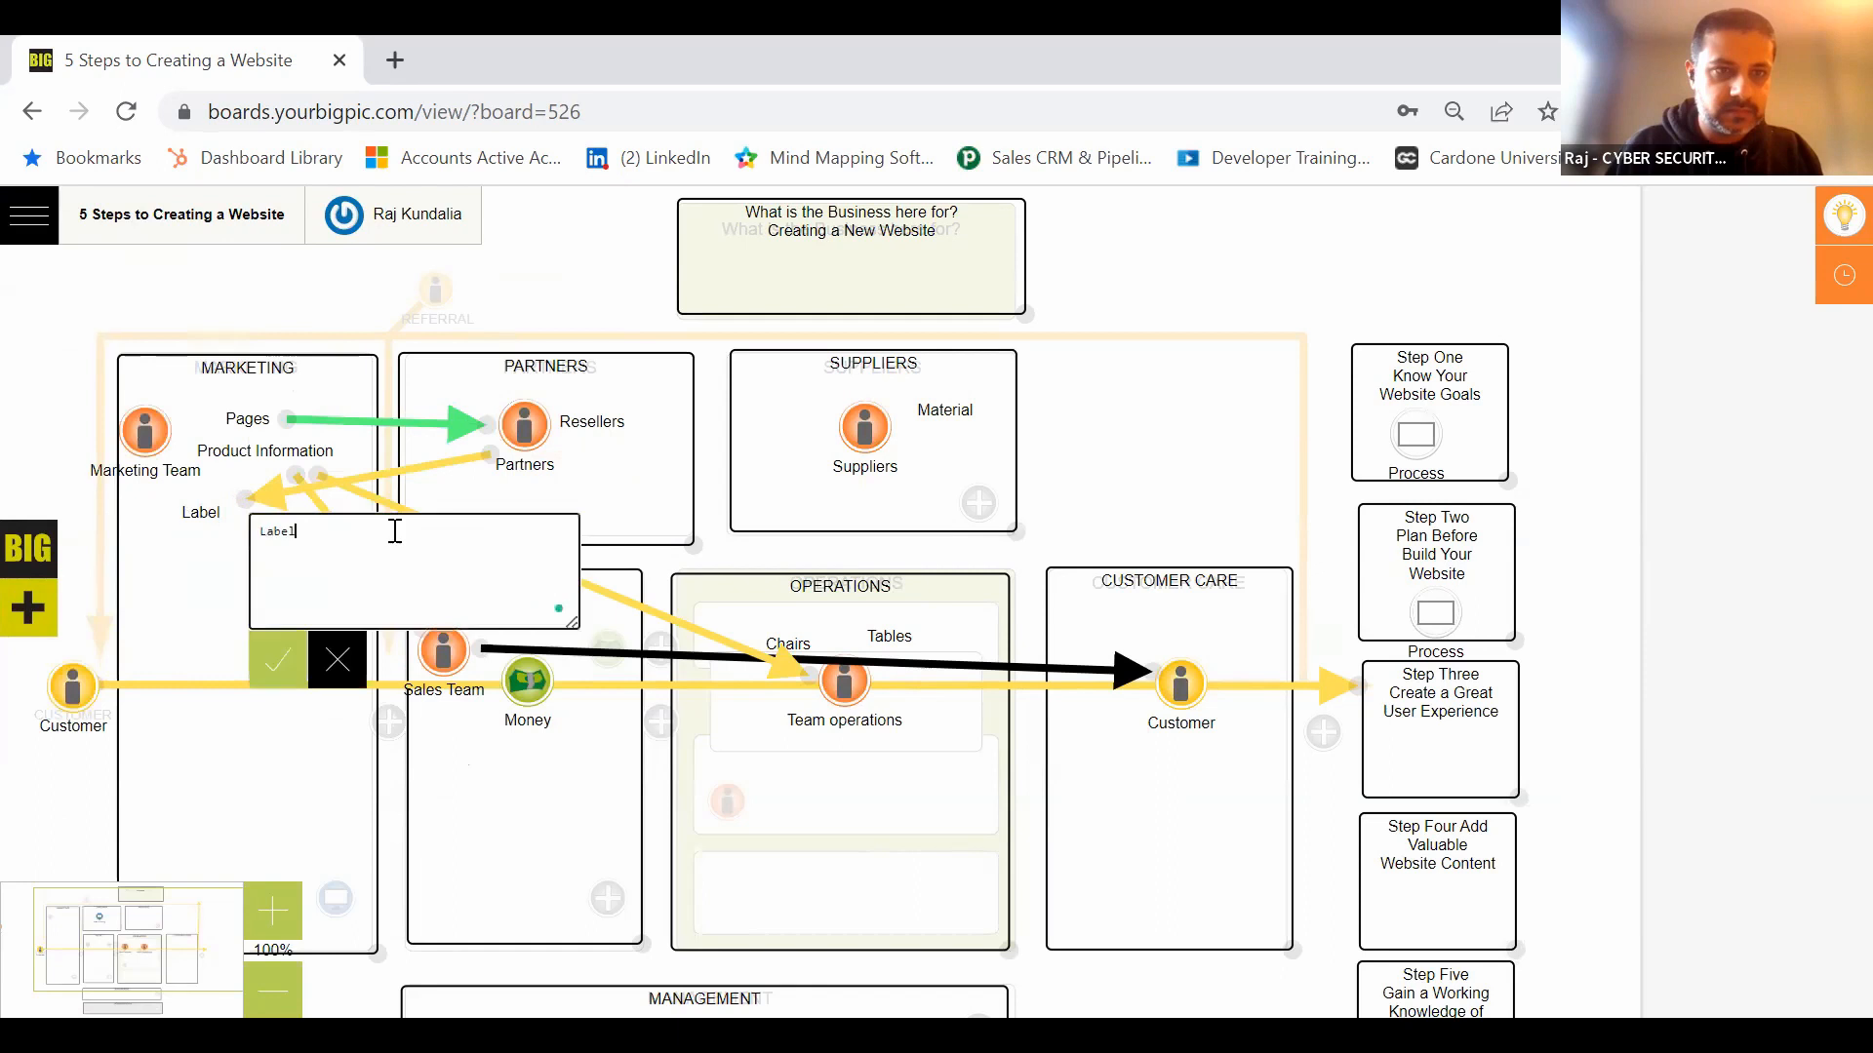
key(BackSpace)
key(BackSpace)
key(BackSpace)
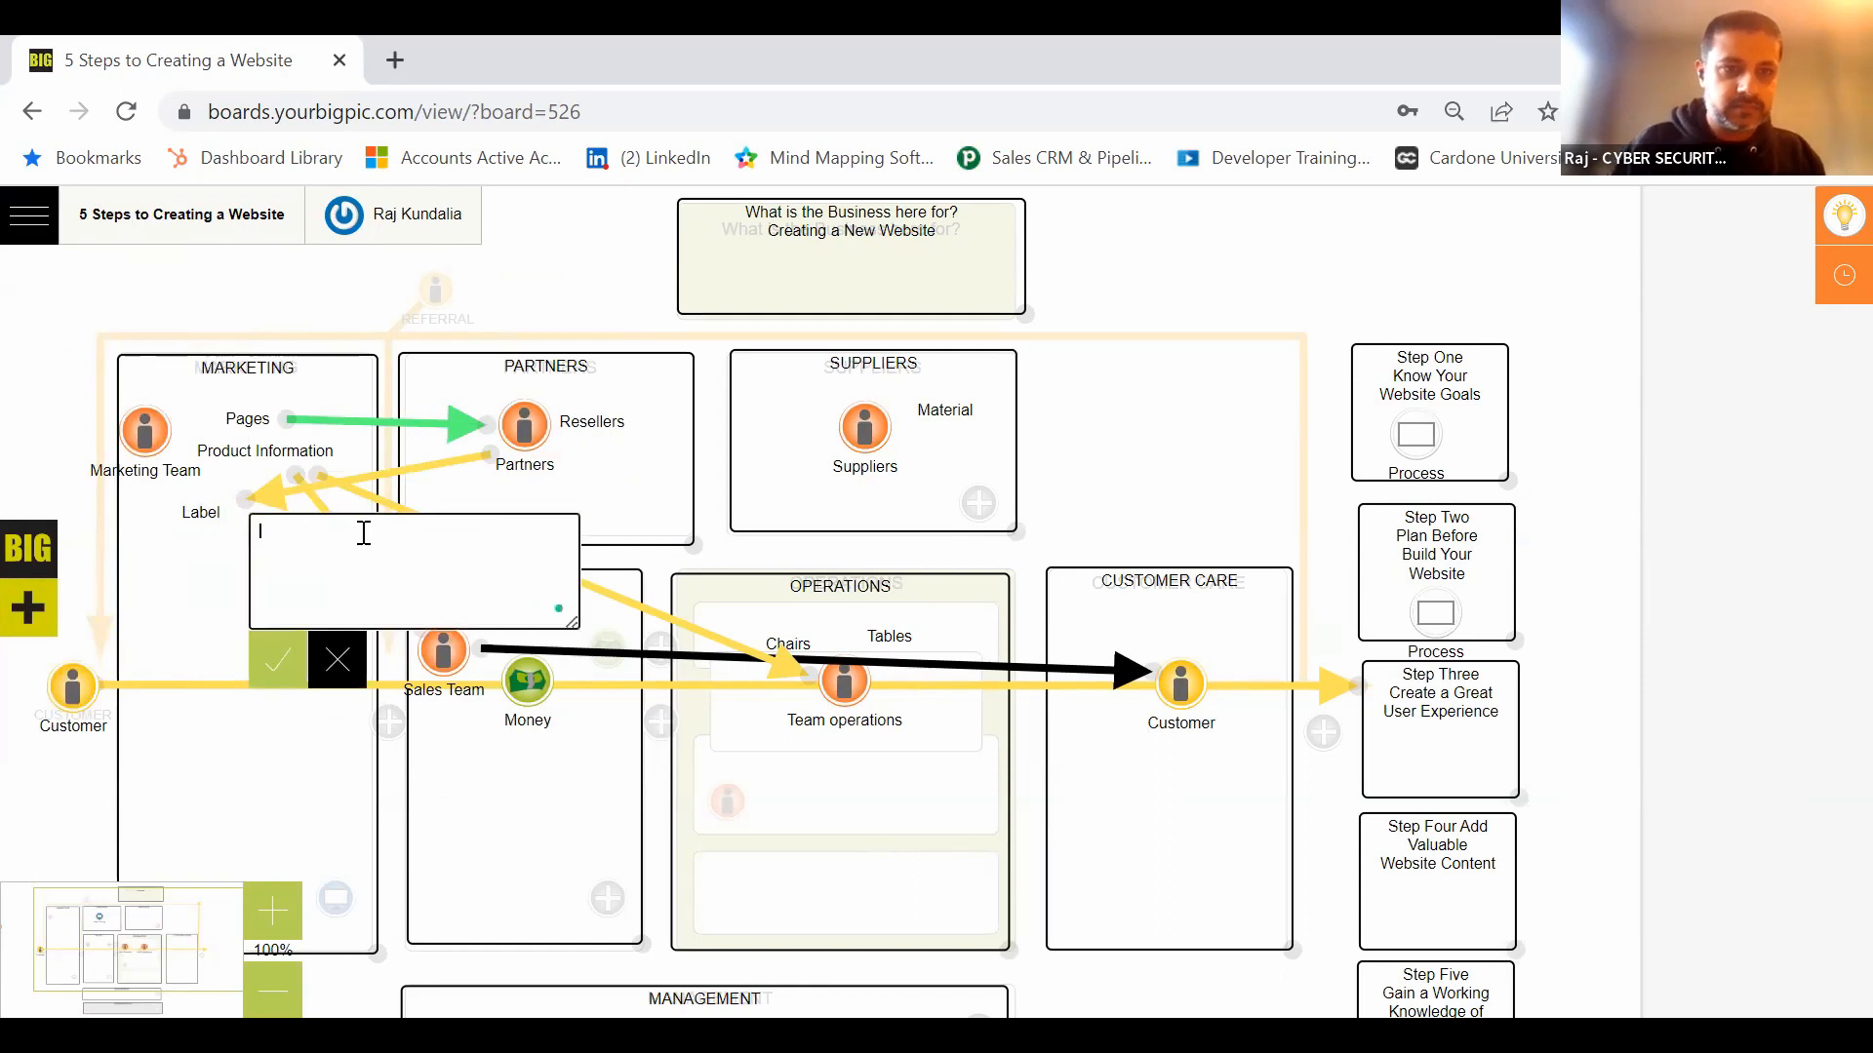
text(Rese)
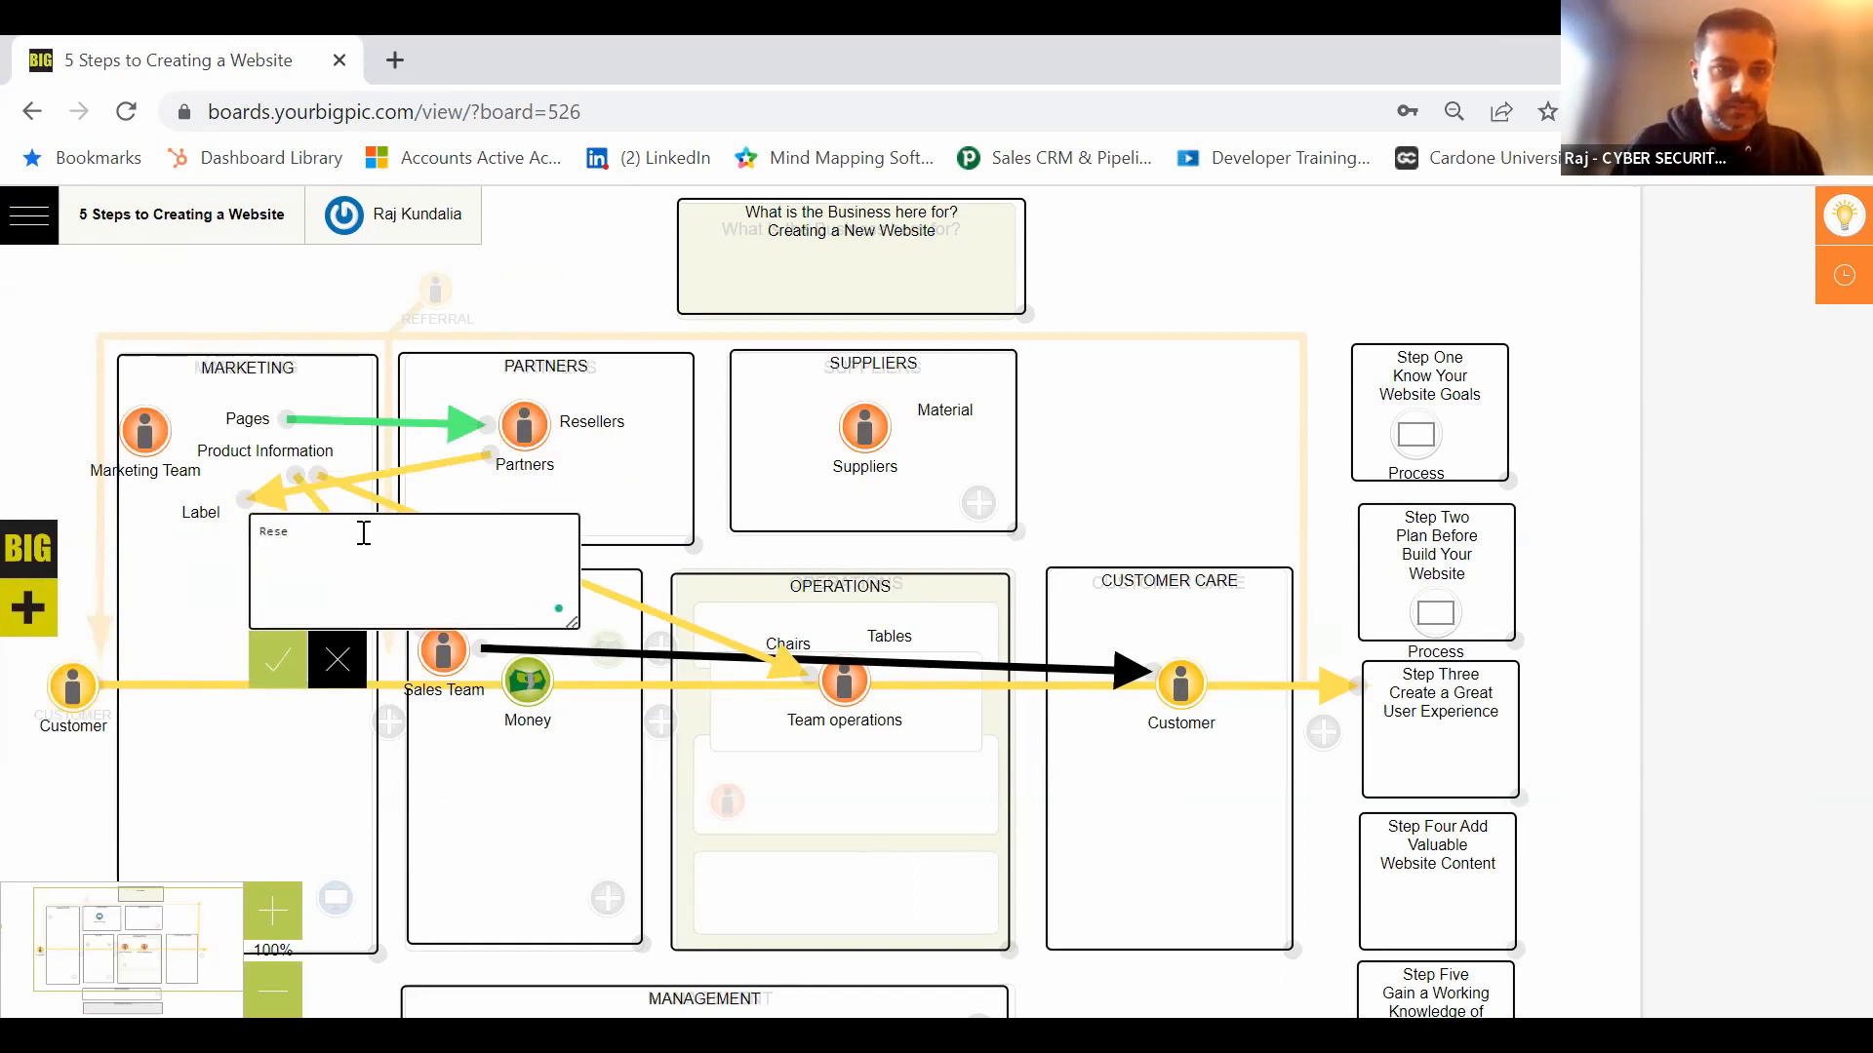
text(ller pages)
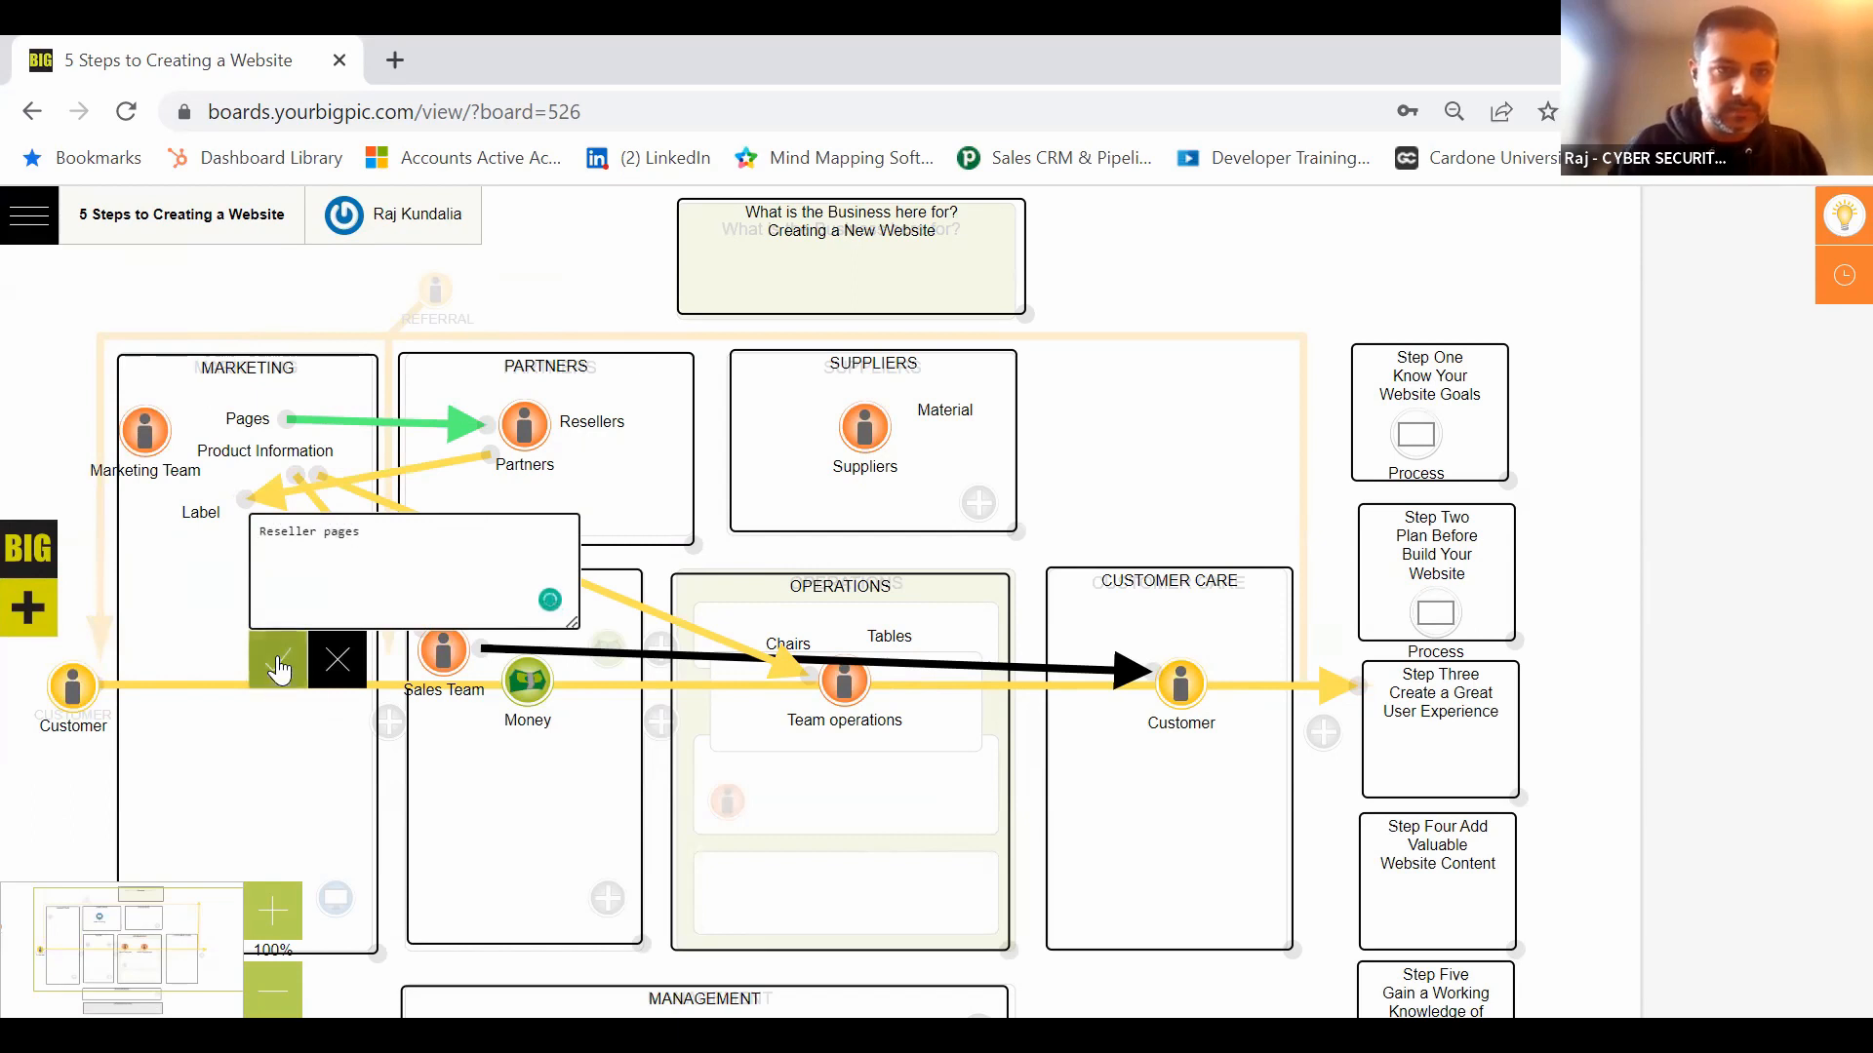
key(BackSpace)
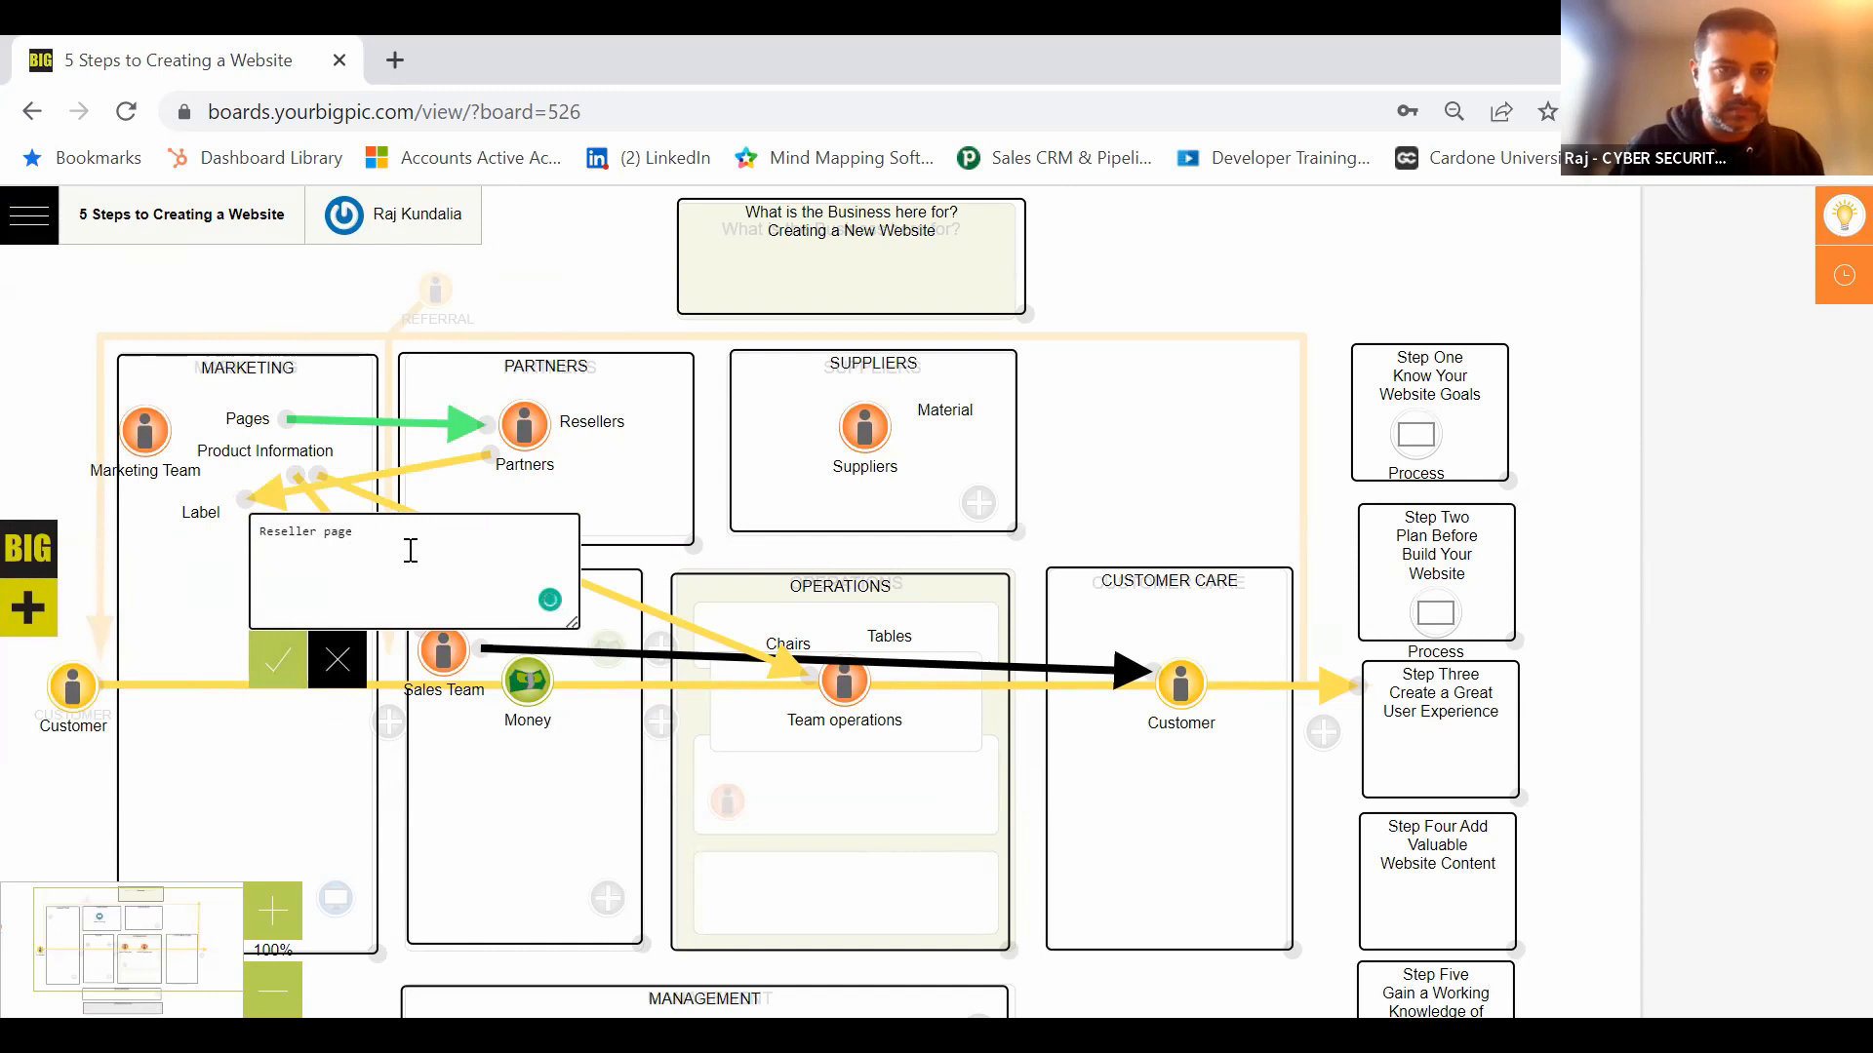
click(277, 661)
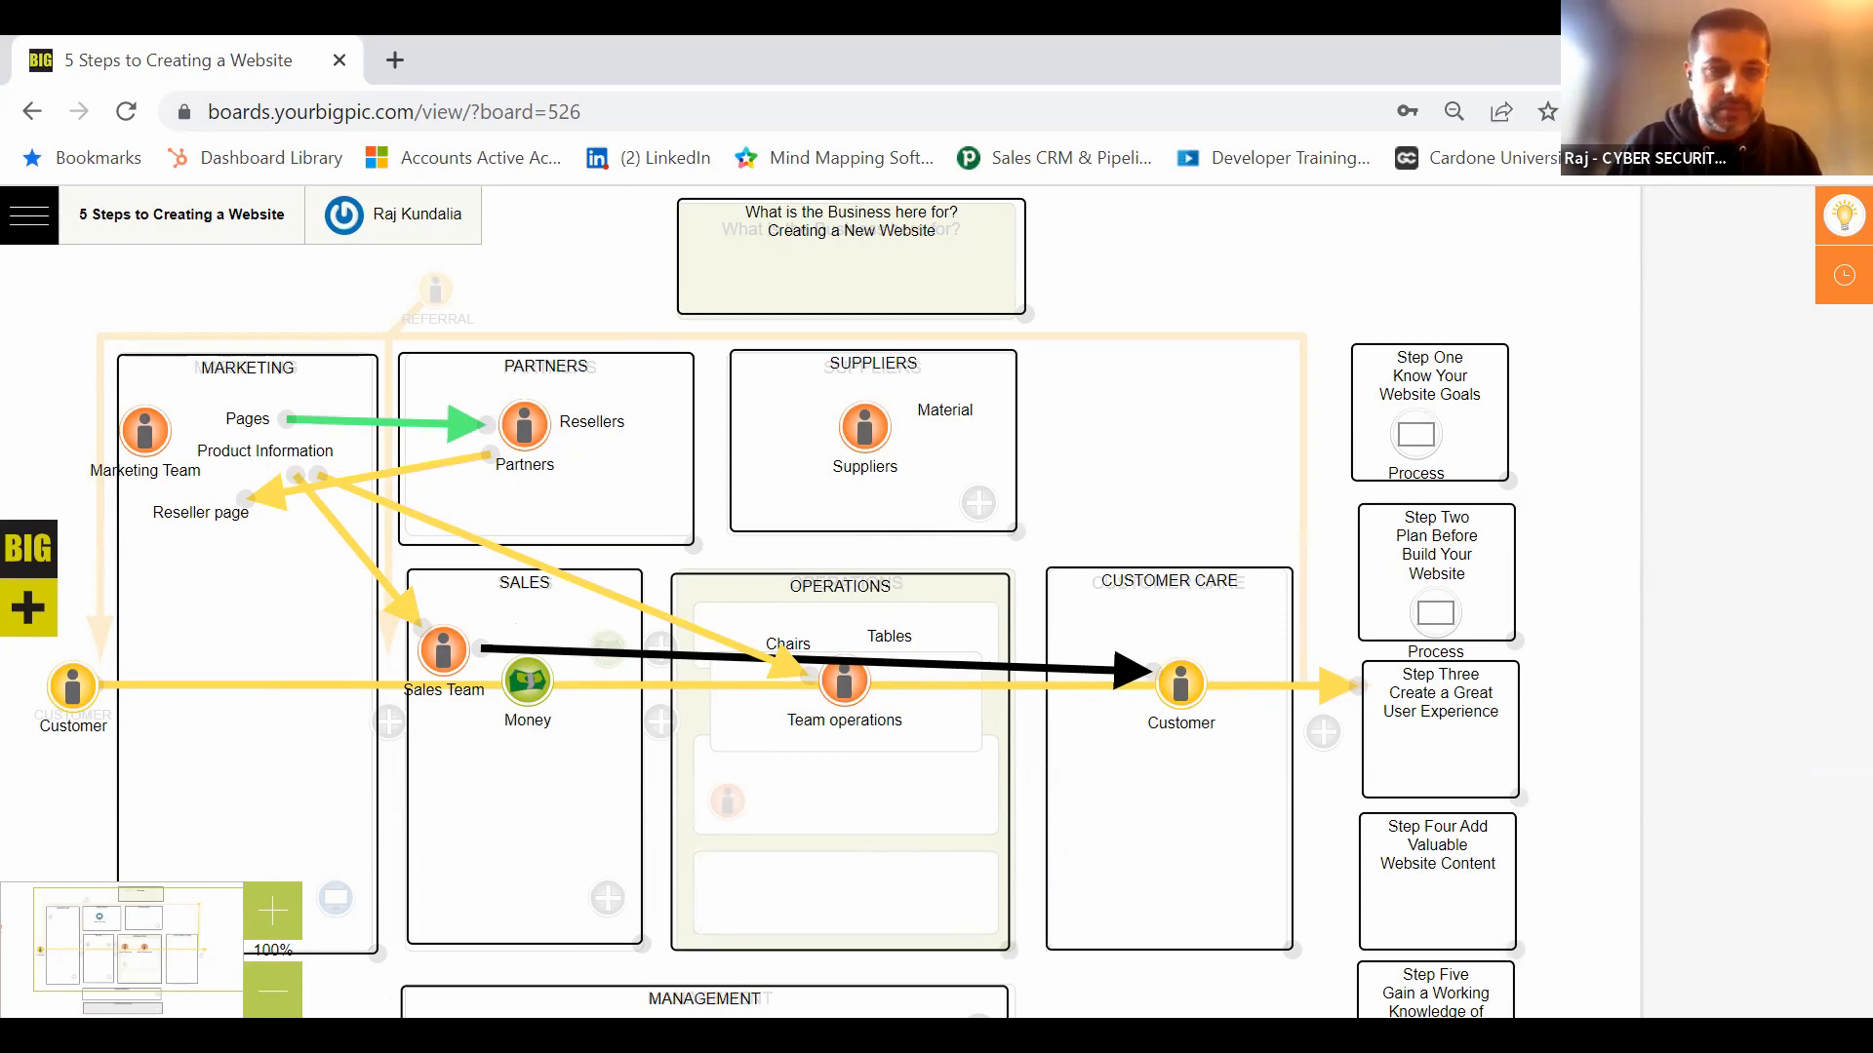
Step: Add a key people icon to the Management box, just beneath and before the box title
mouse_move(226, 943)
mouse_down()
mouse_move(213, 982)
mouse_move(230, 966)
mouse_up()
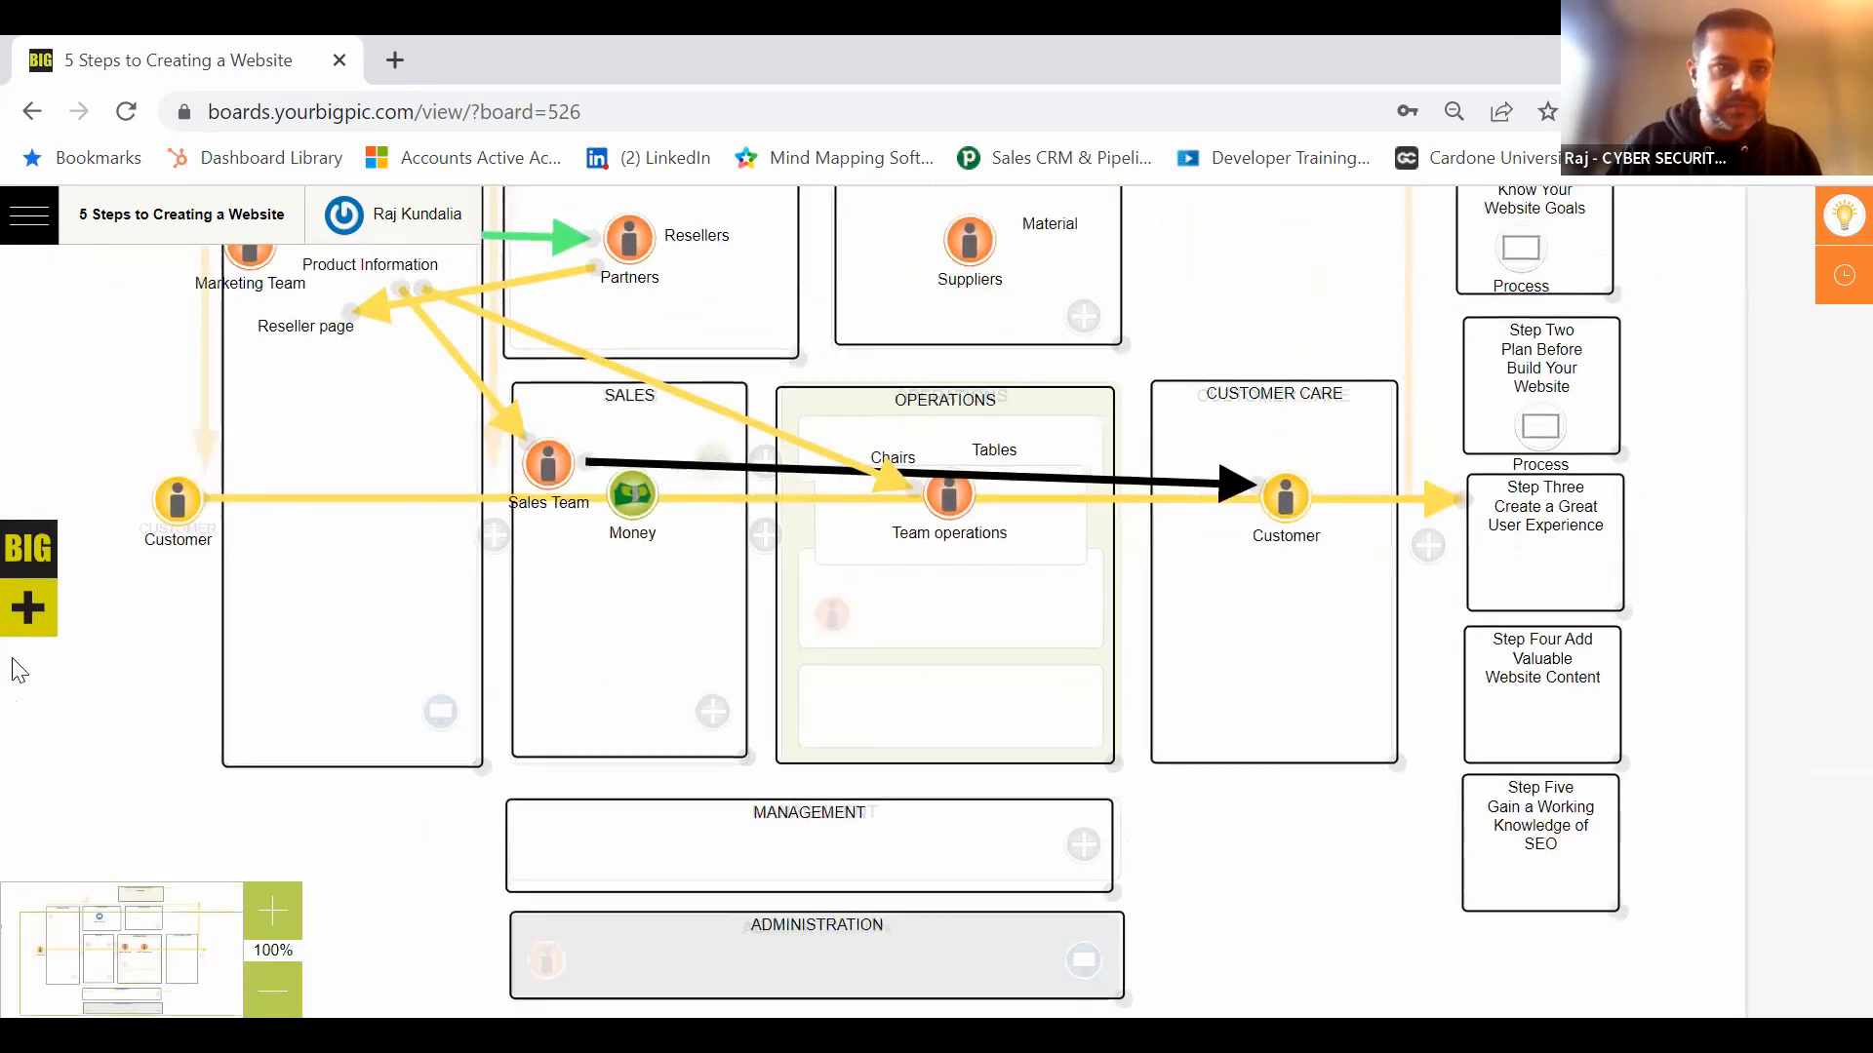
click(44, 551)
drag(136, 457, 686, 871)
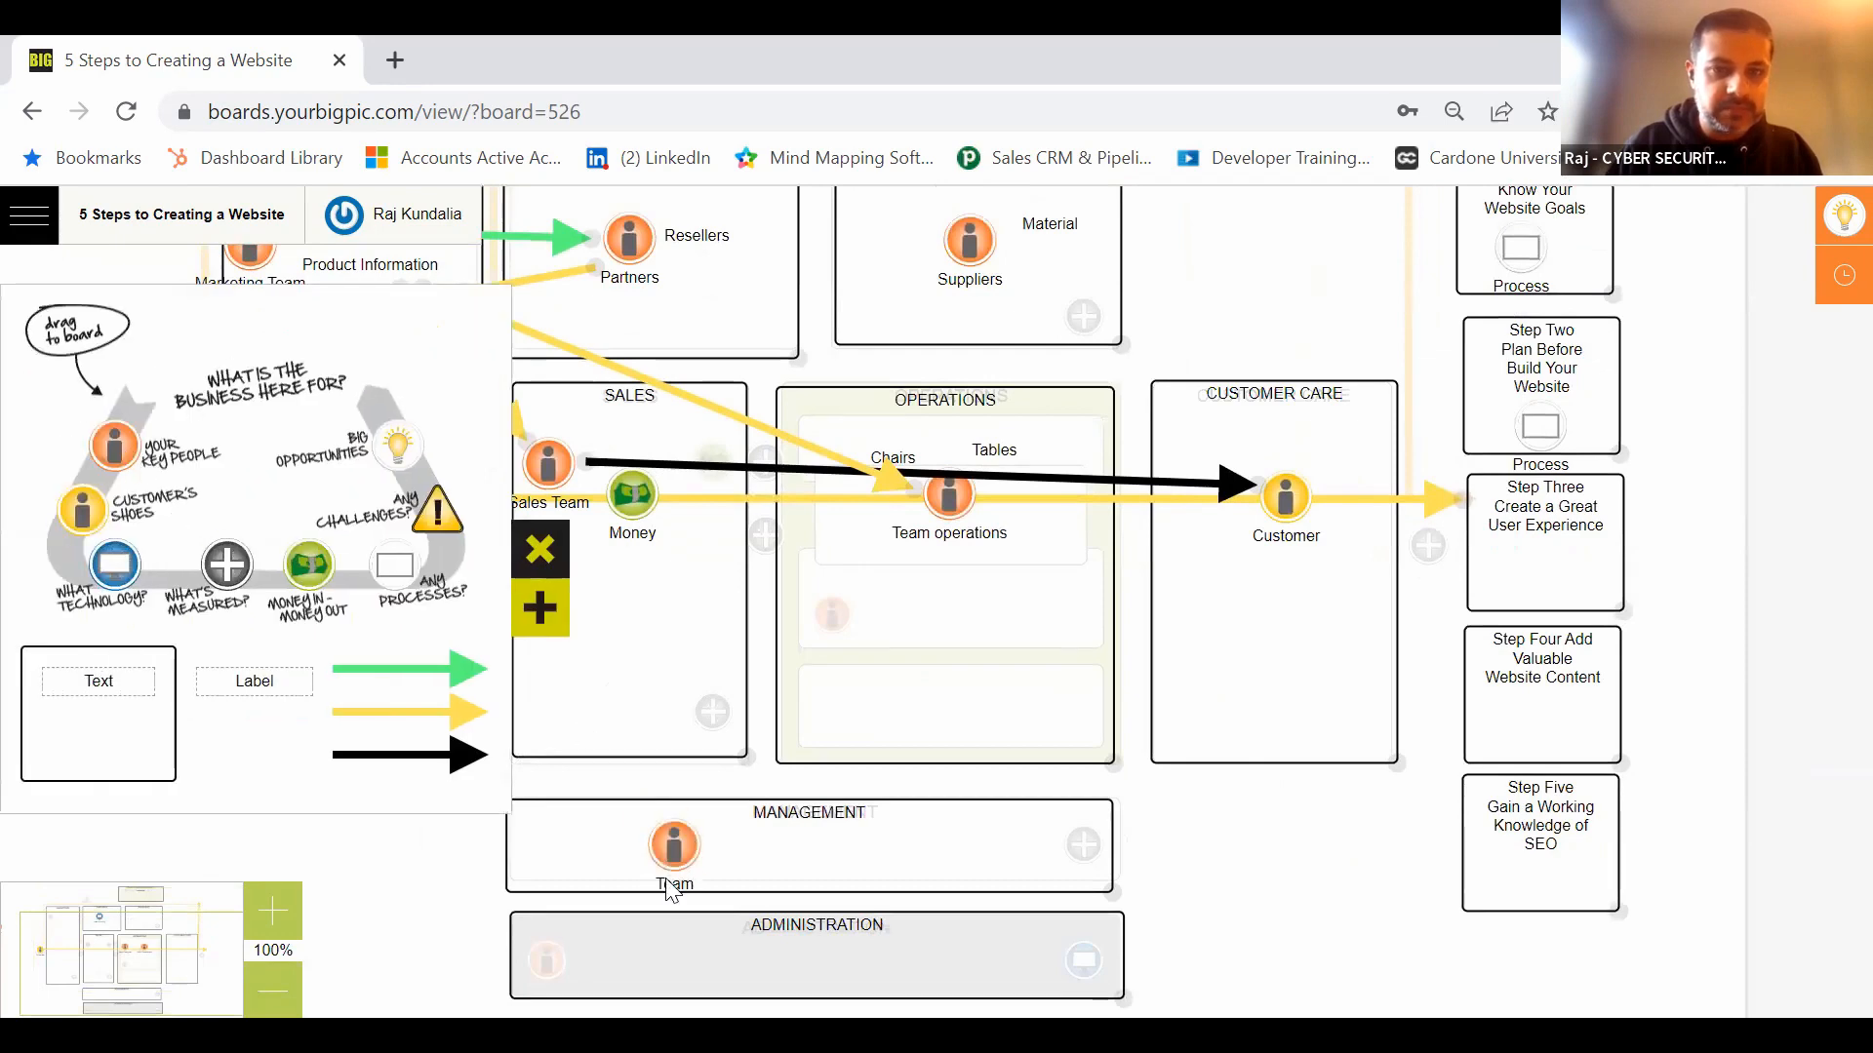
mouse_move(675, 850)
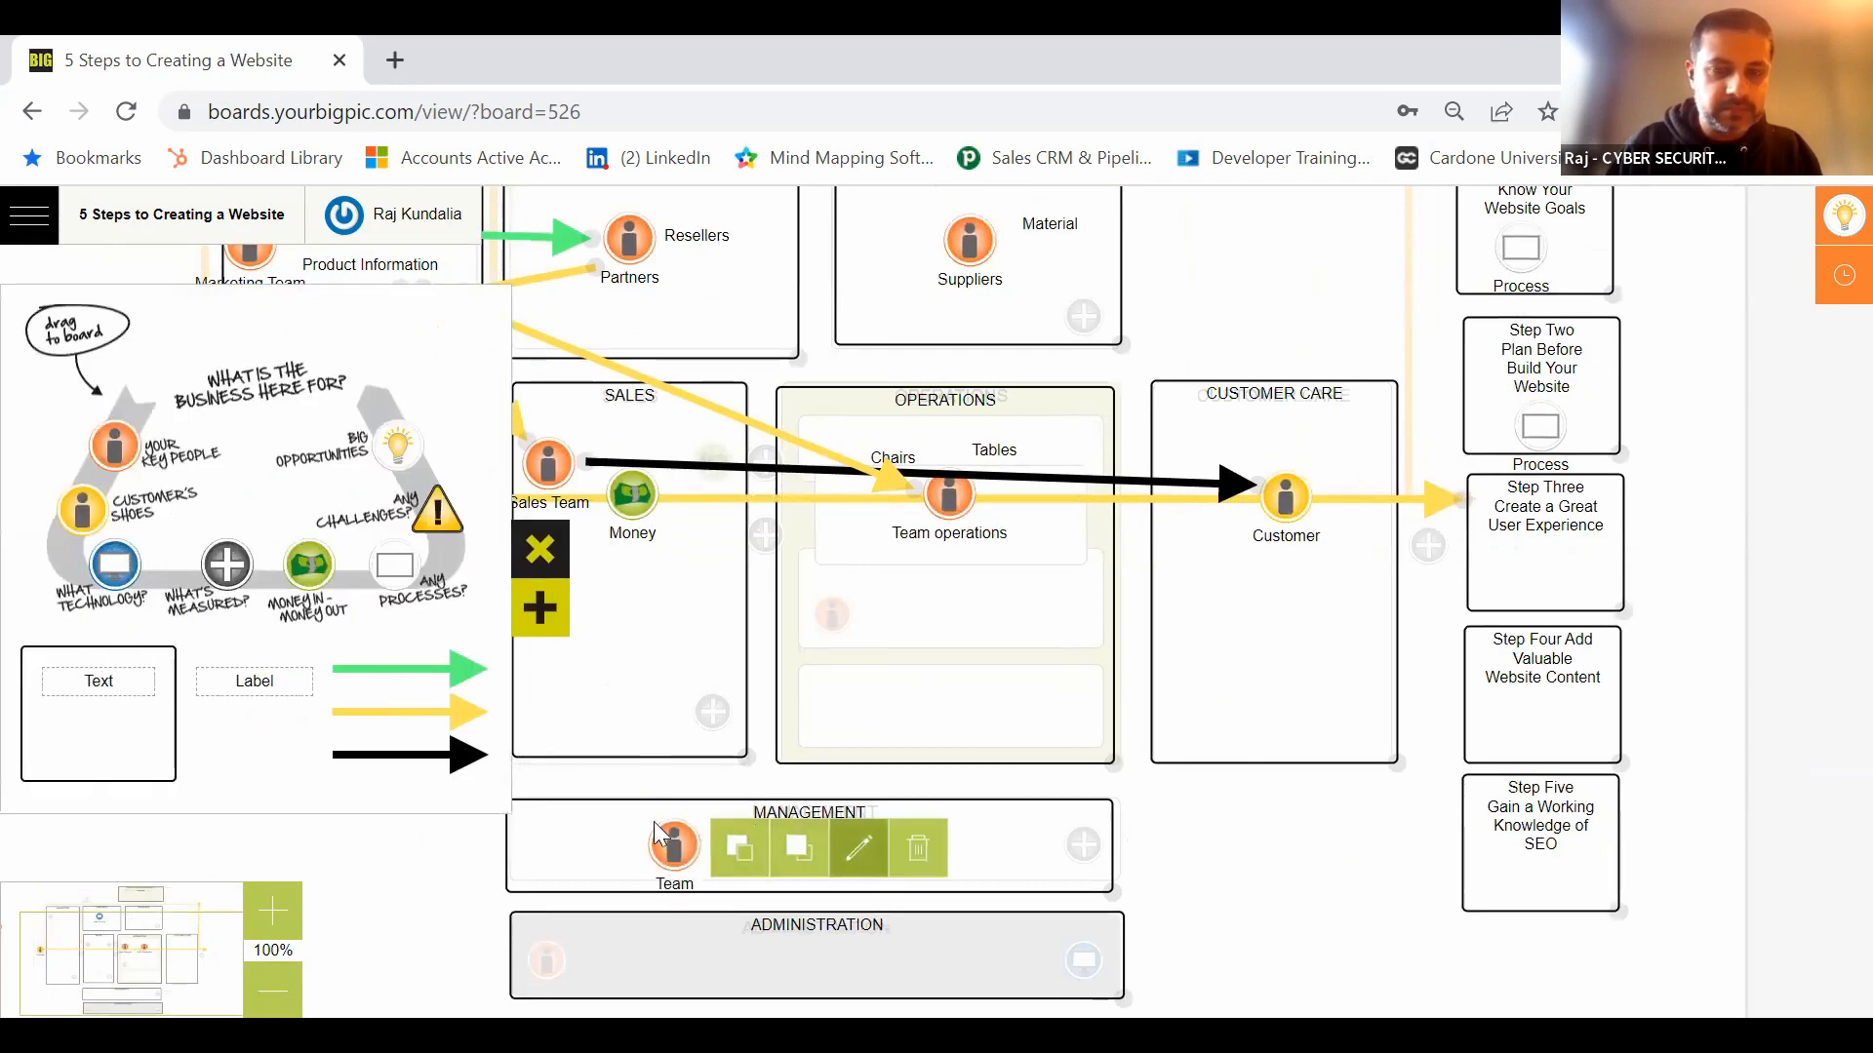
click(544, 556)
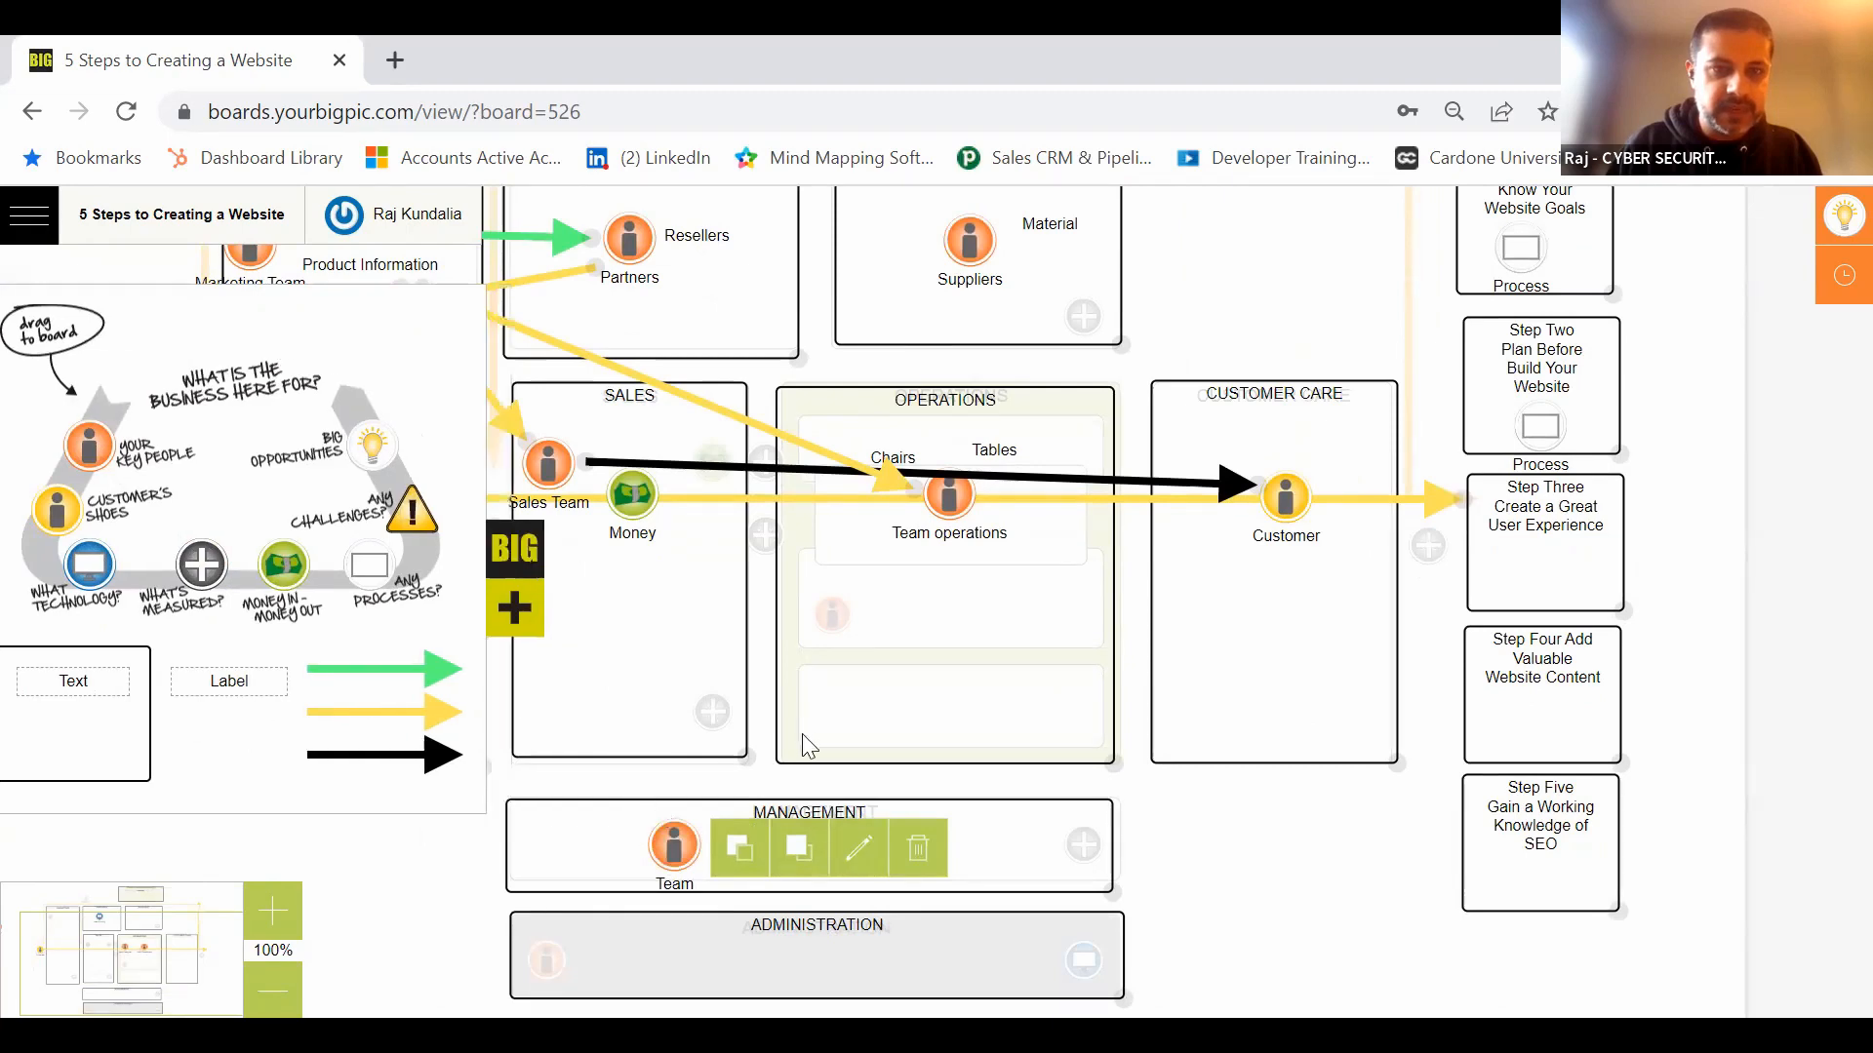
drag(671, 849, 696, 854)
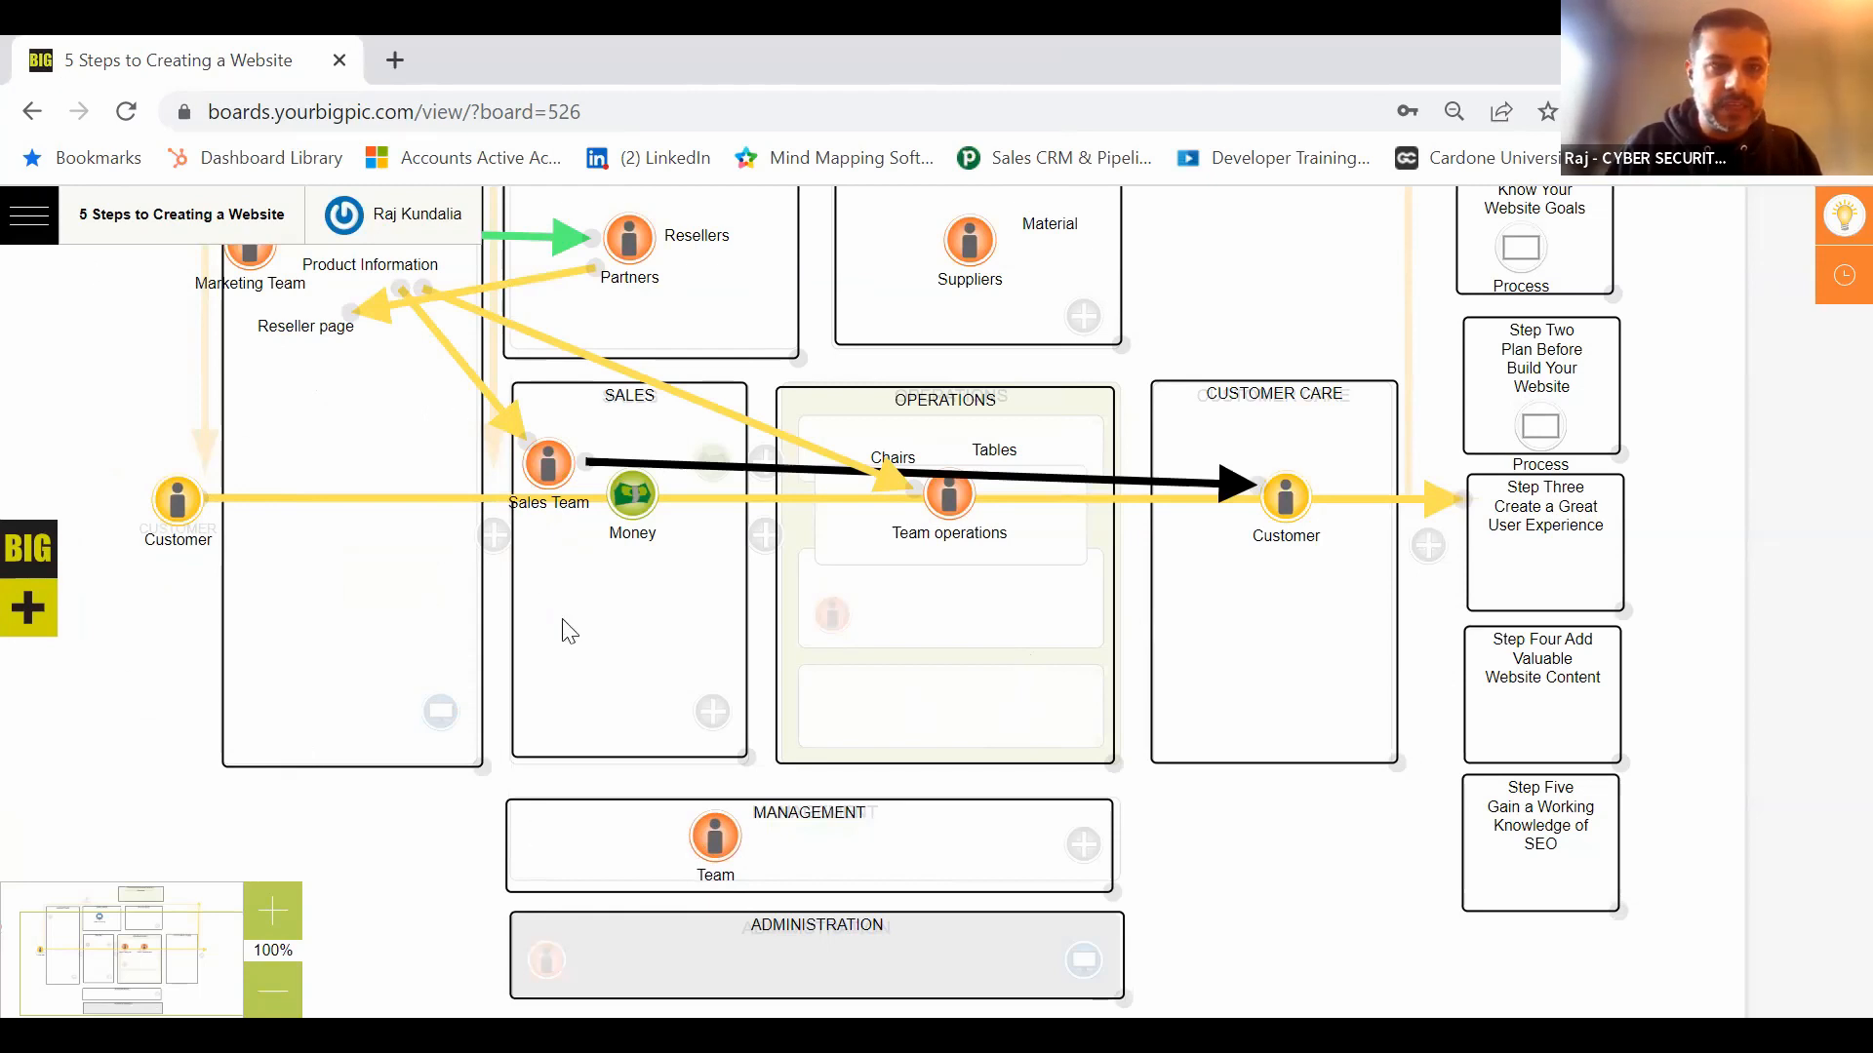
Step: Add a green arrow from the Team icon in the Management box up to the Reseller page label
click(29, 554)
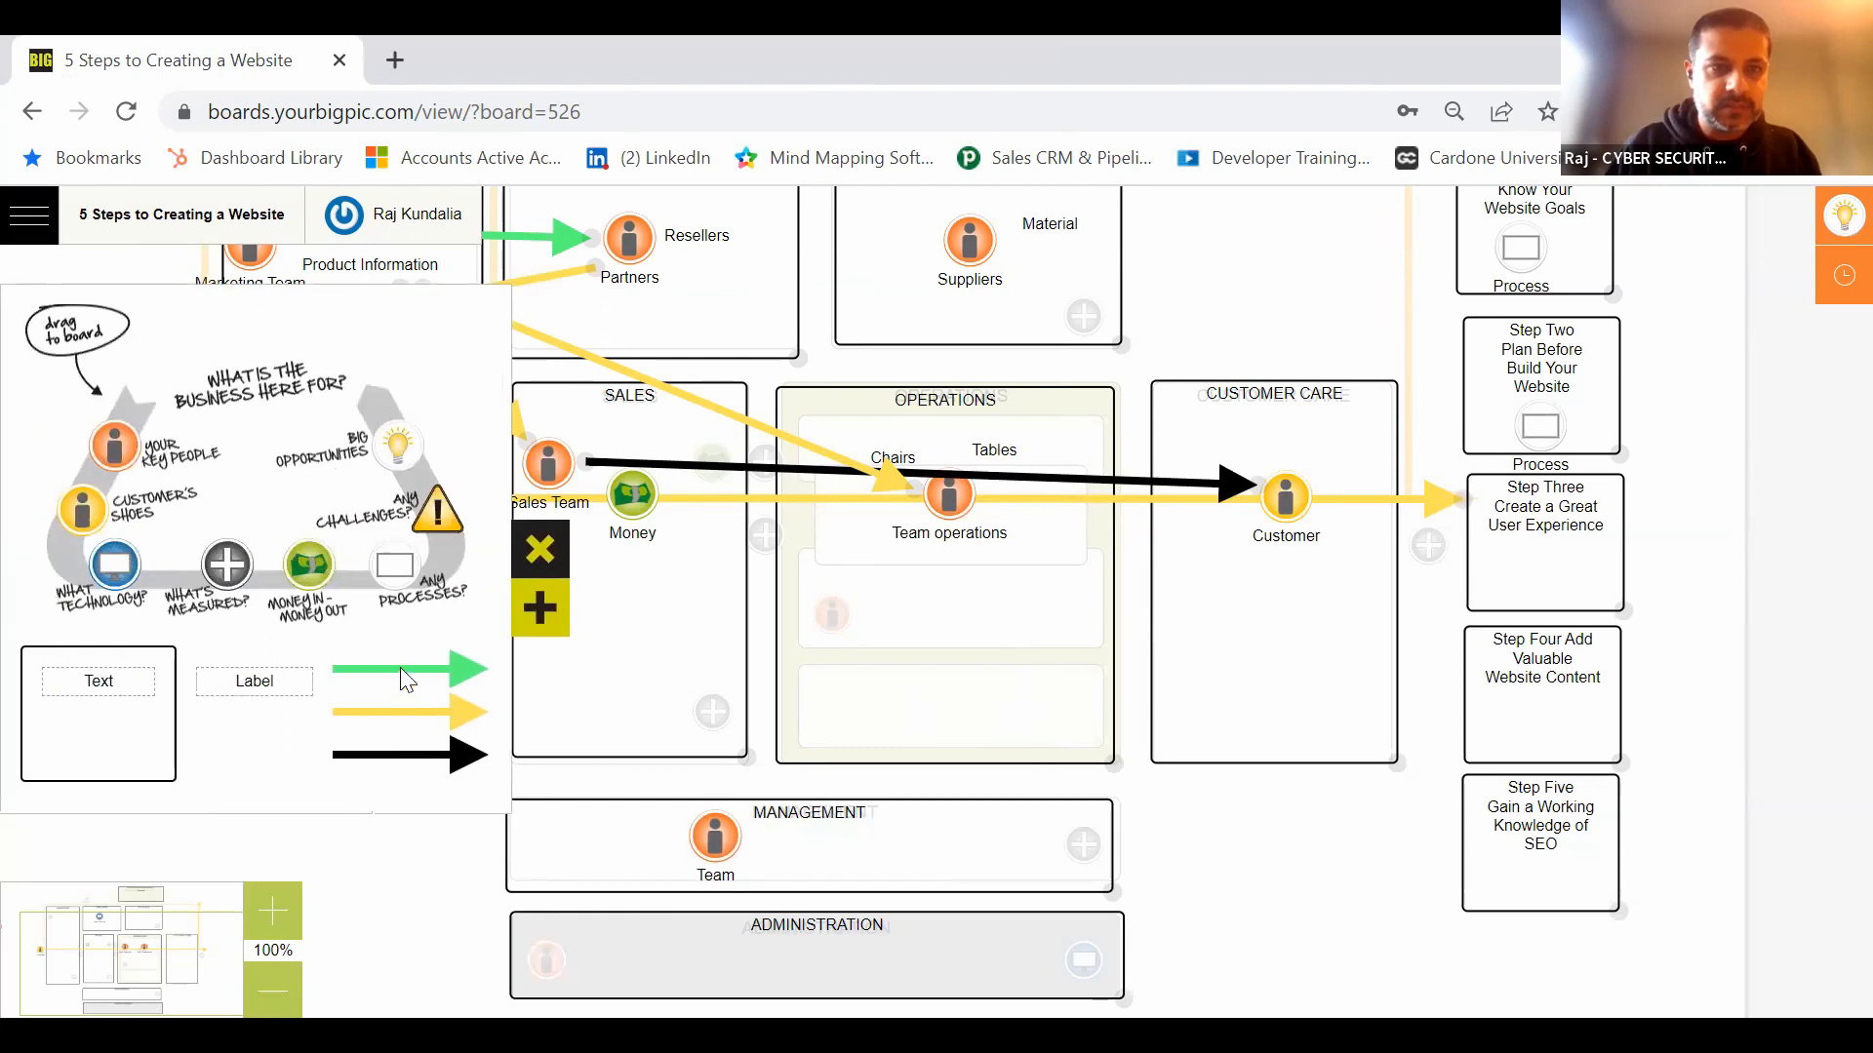
drag(408, 682, 306, 355)
click(535, 552)
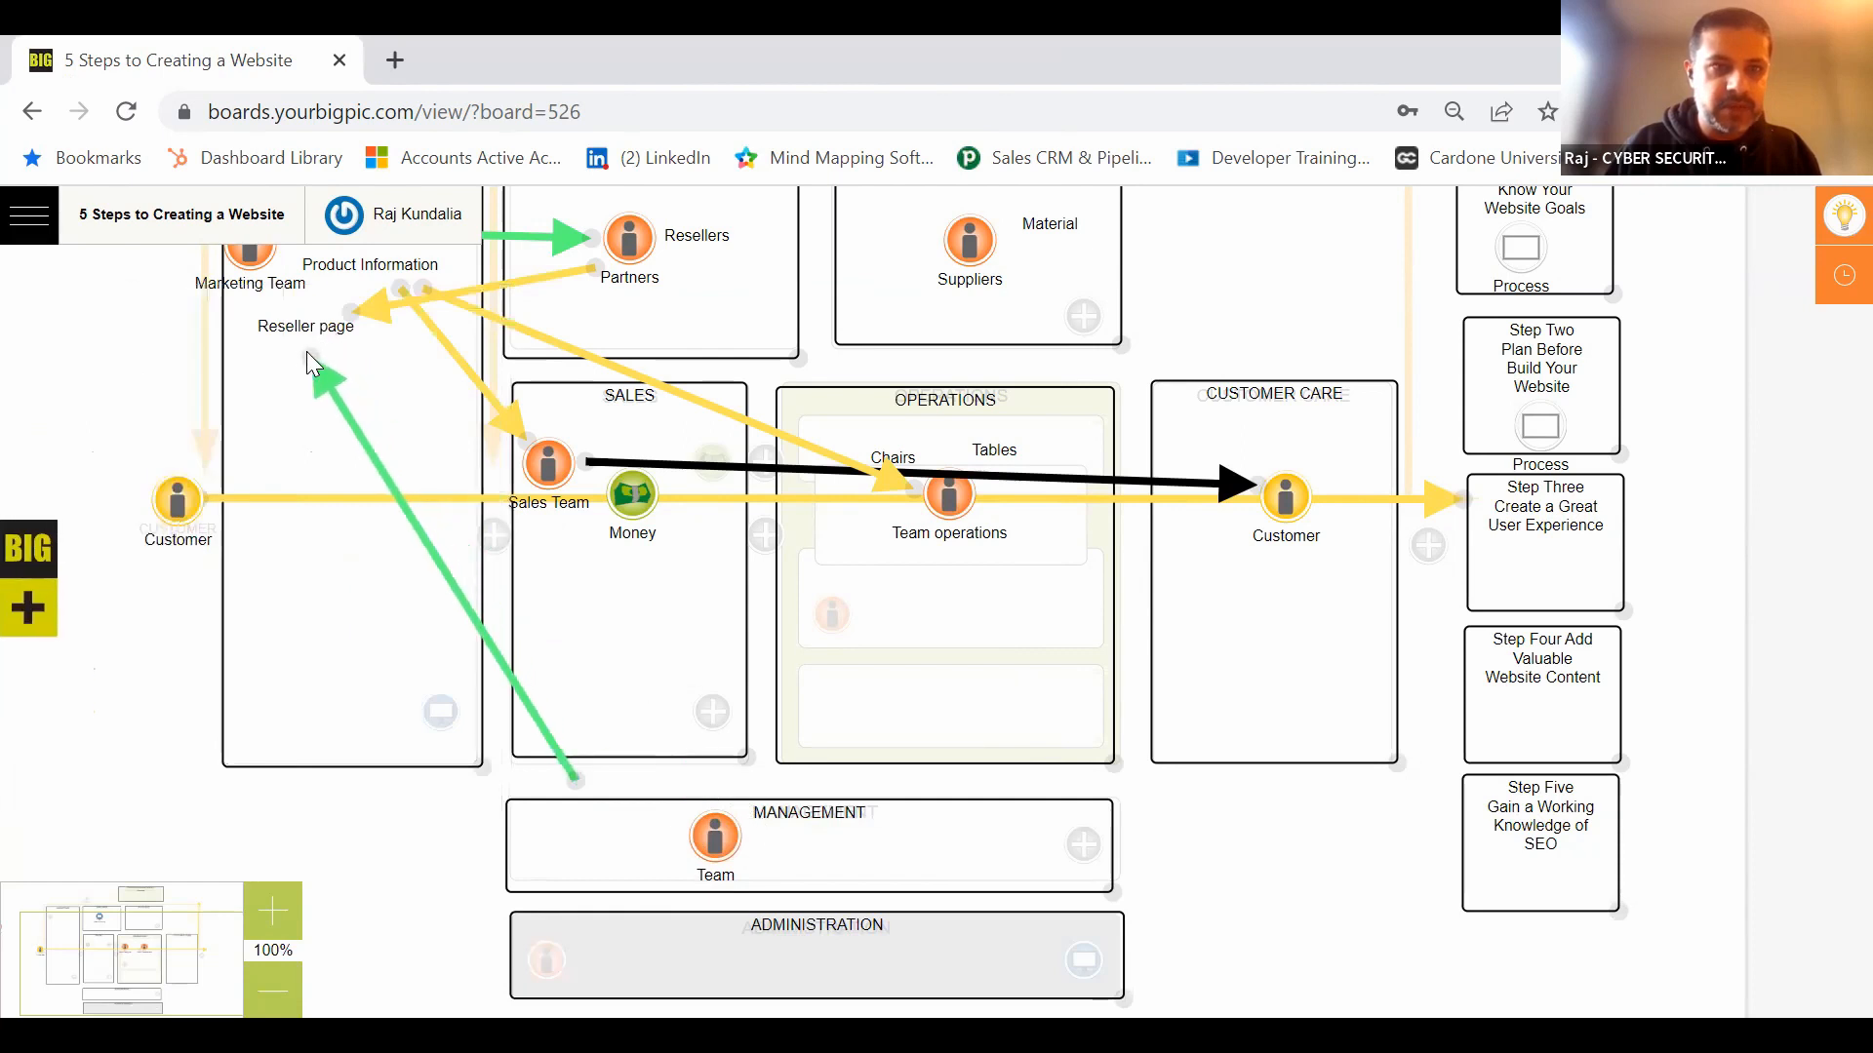
drag(627, 788, 682, 811)
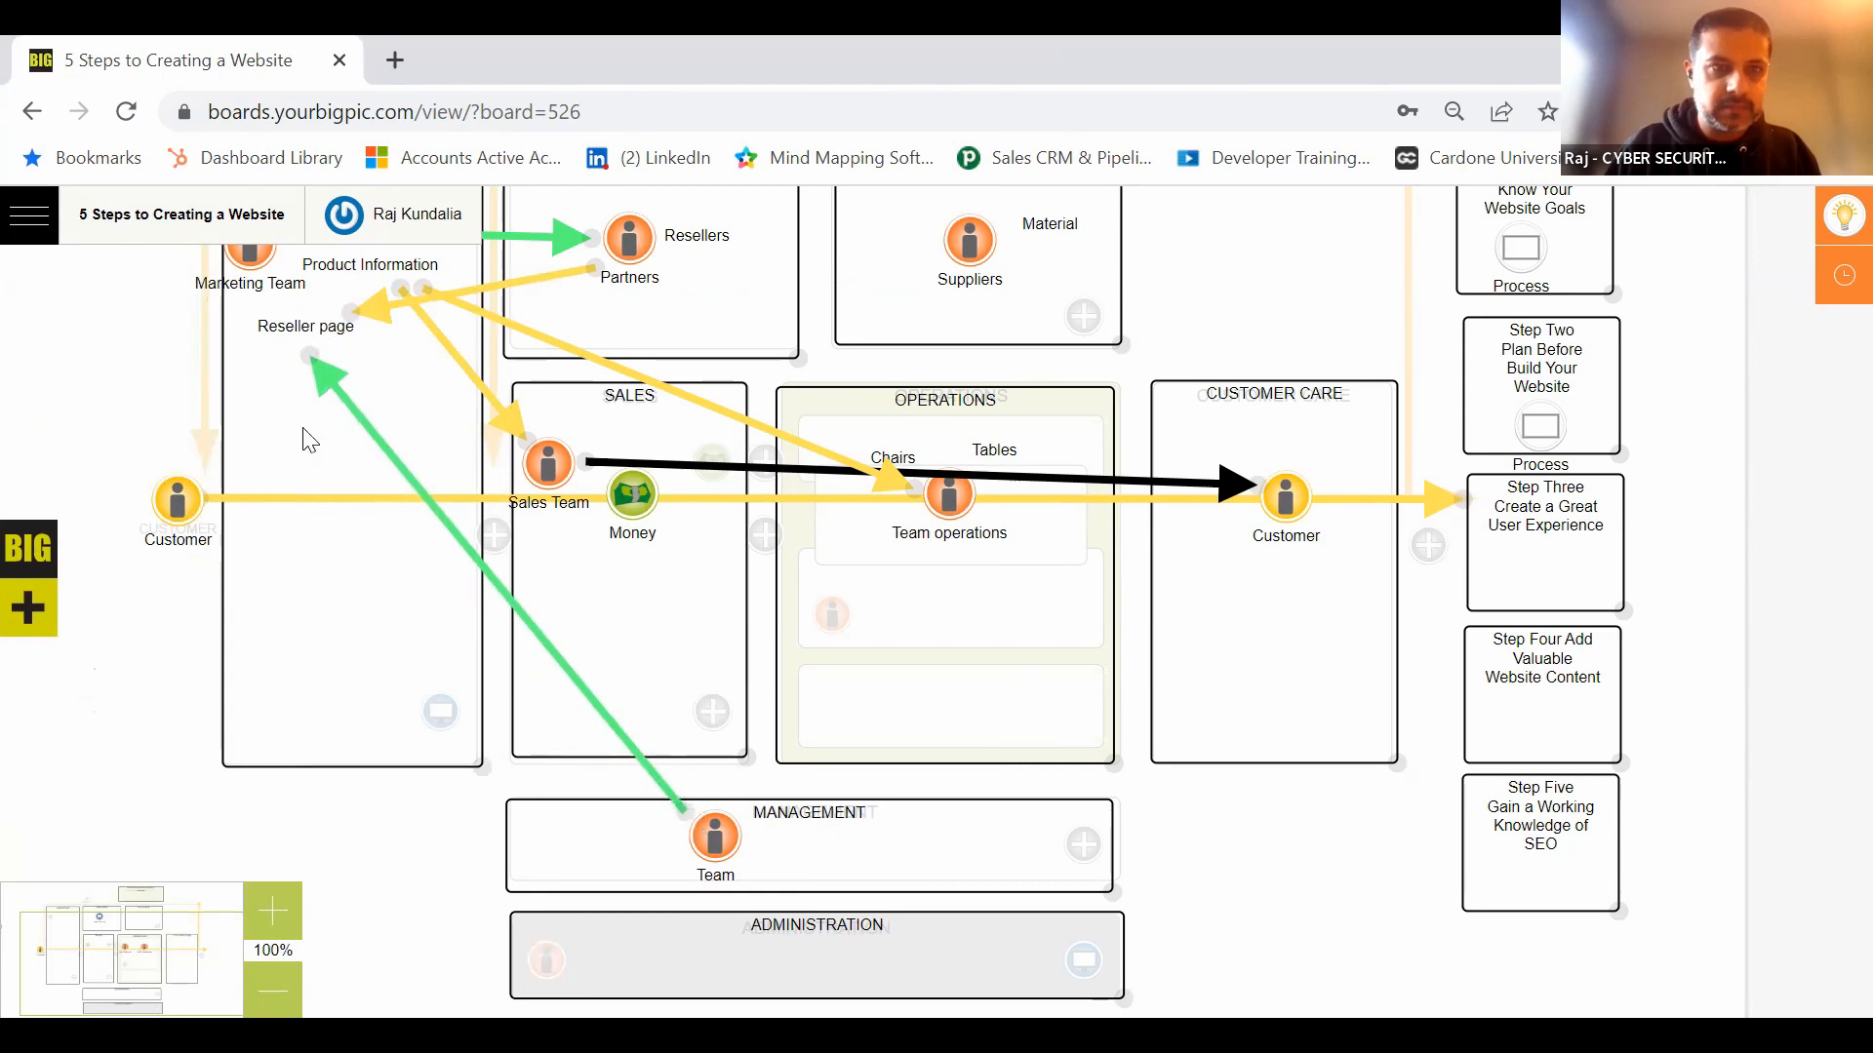
click(48, 227)
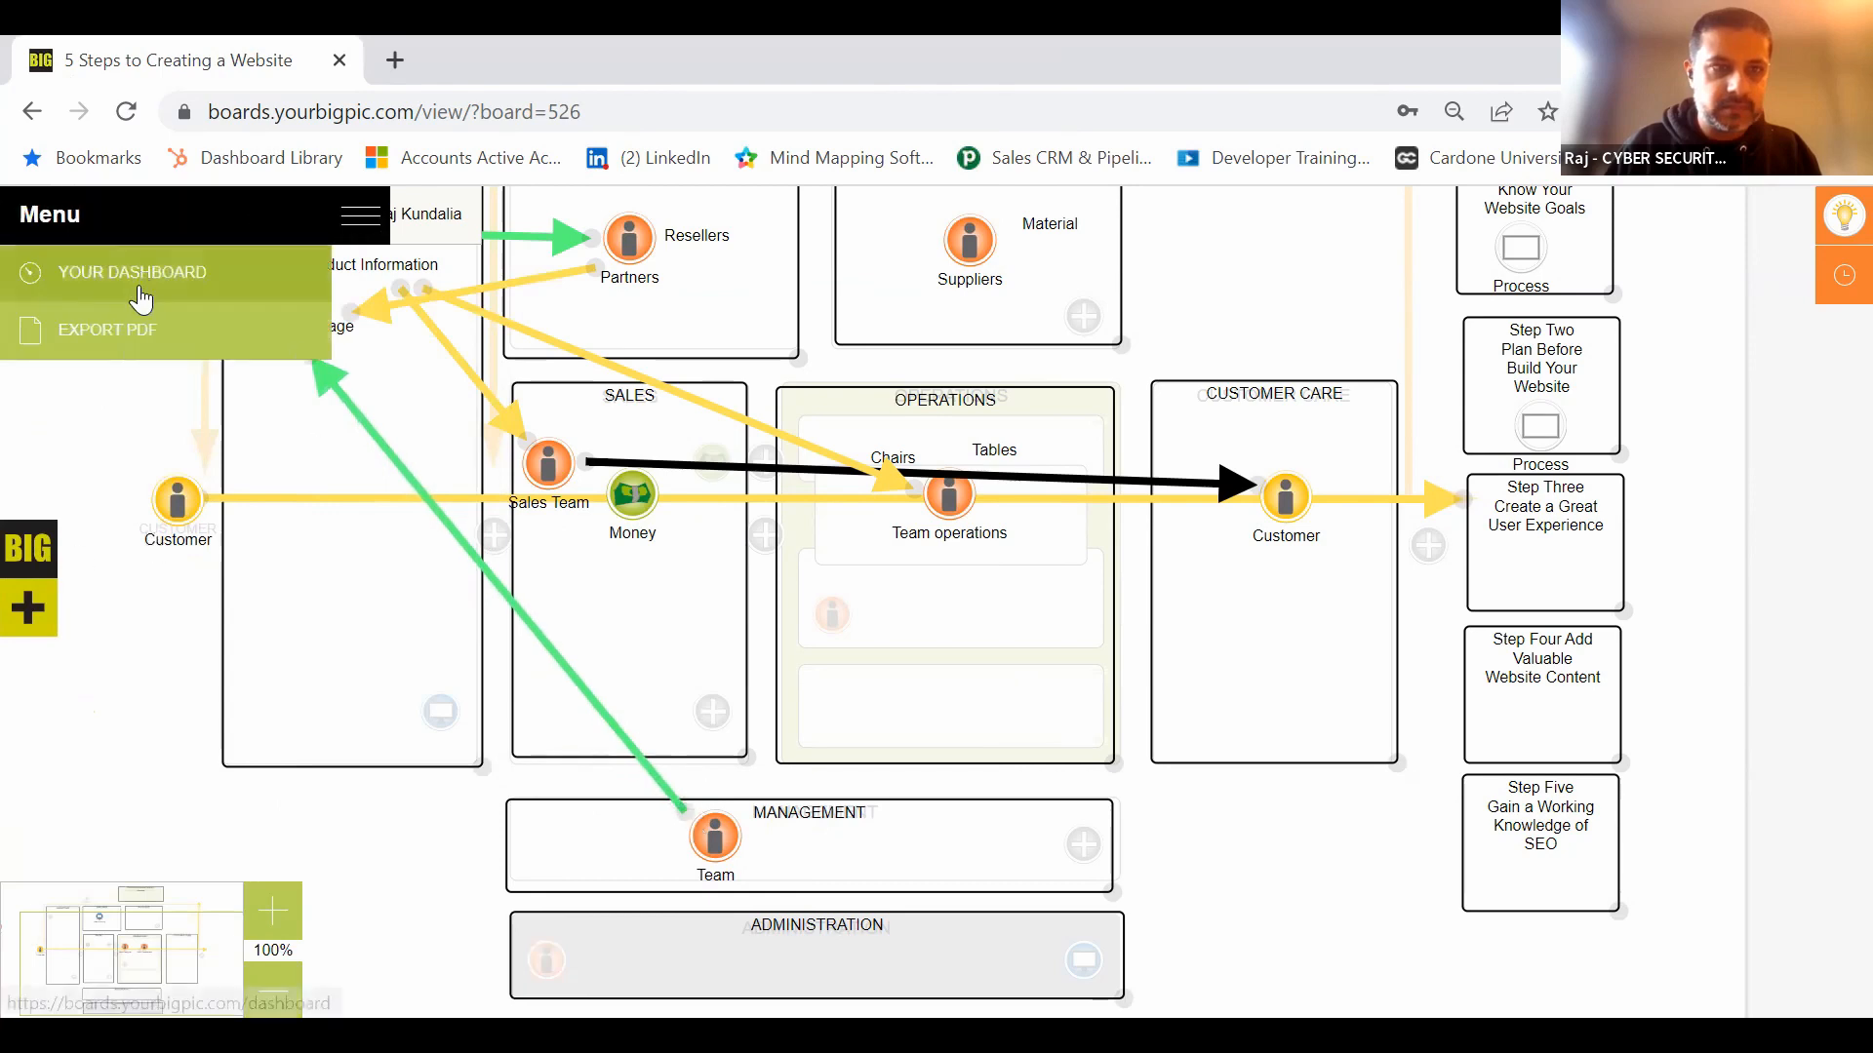
Step: Add yellow arrows from the Sales Team icon and the Team operations icon down to the Team icon in the Management box
click(27, 608)
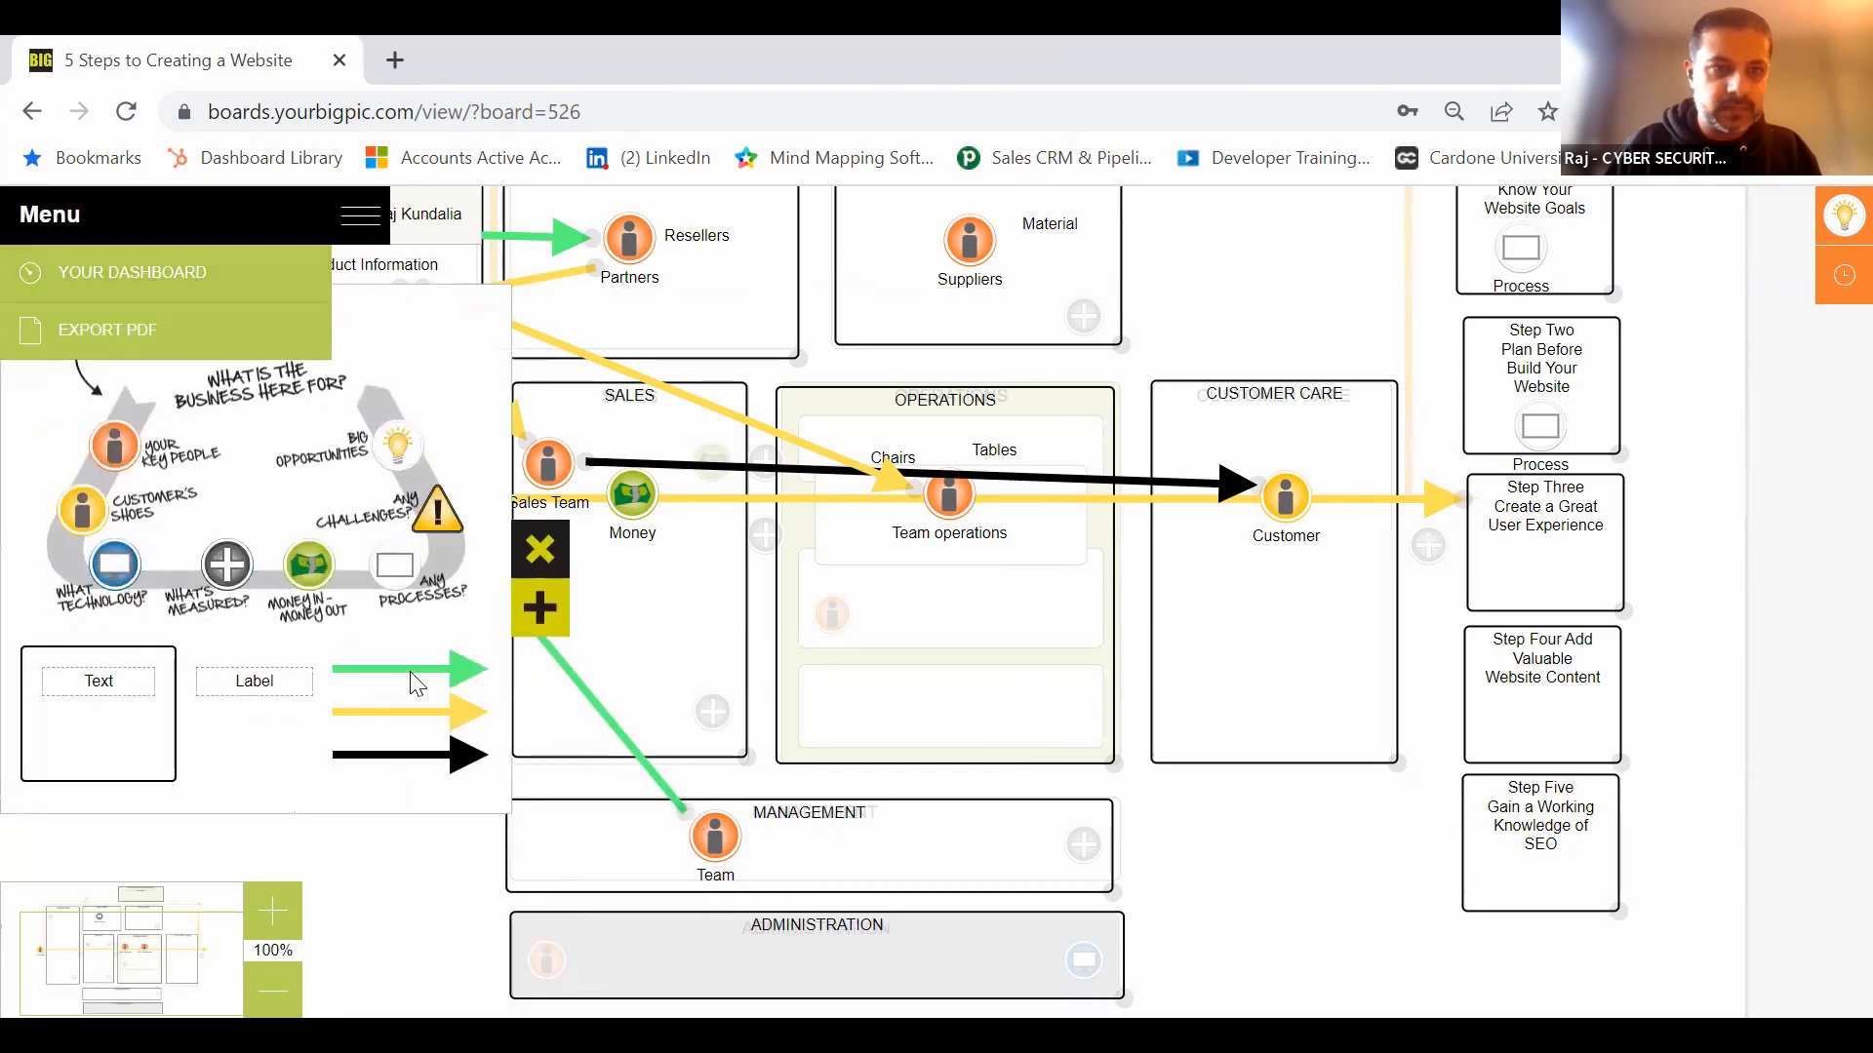
drag(420, 704, 702, 546)
drag(719, 709, 710, 803)
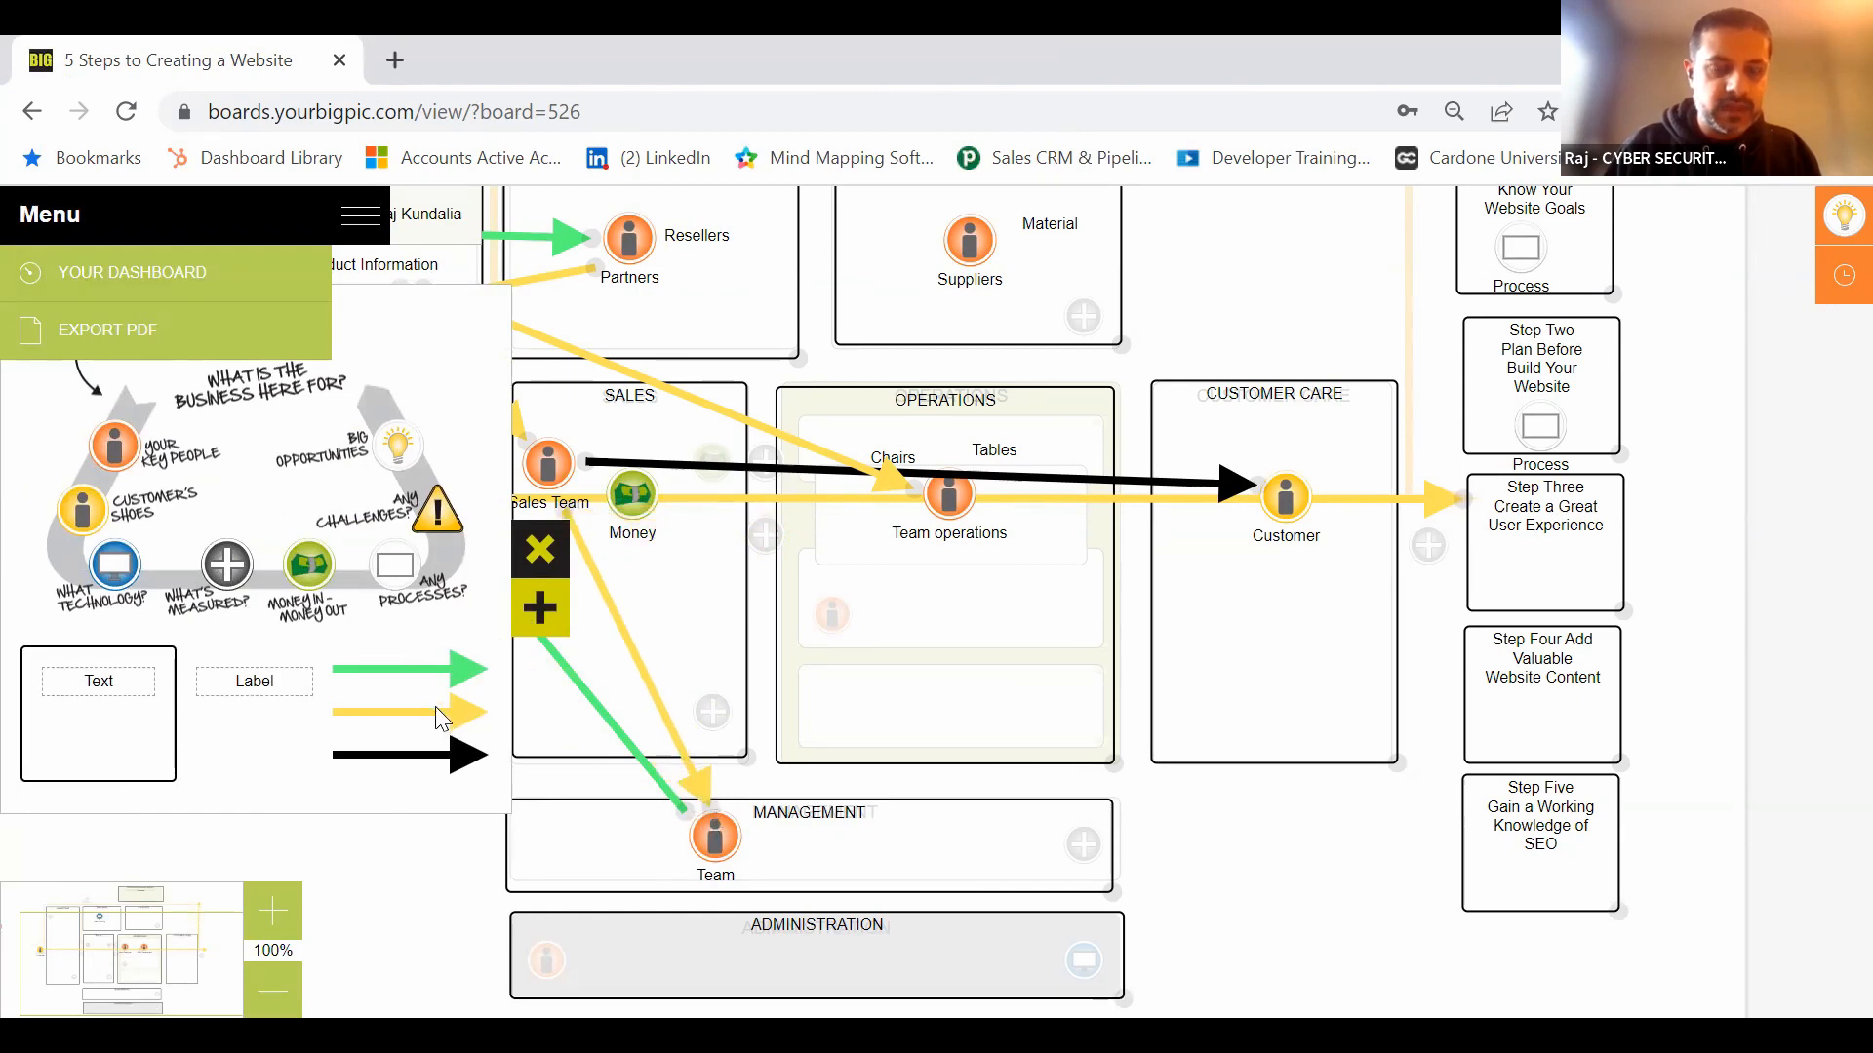
drag(439, 725, 1019, 551)
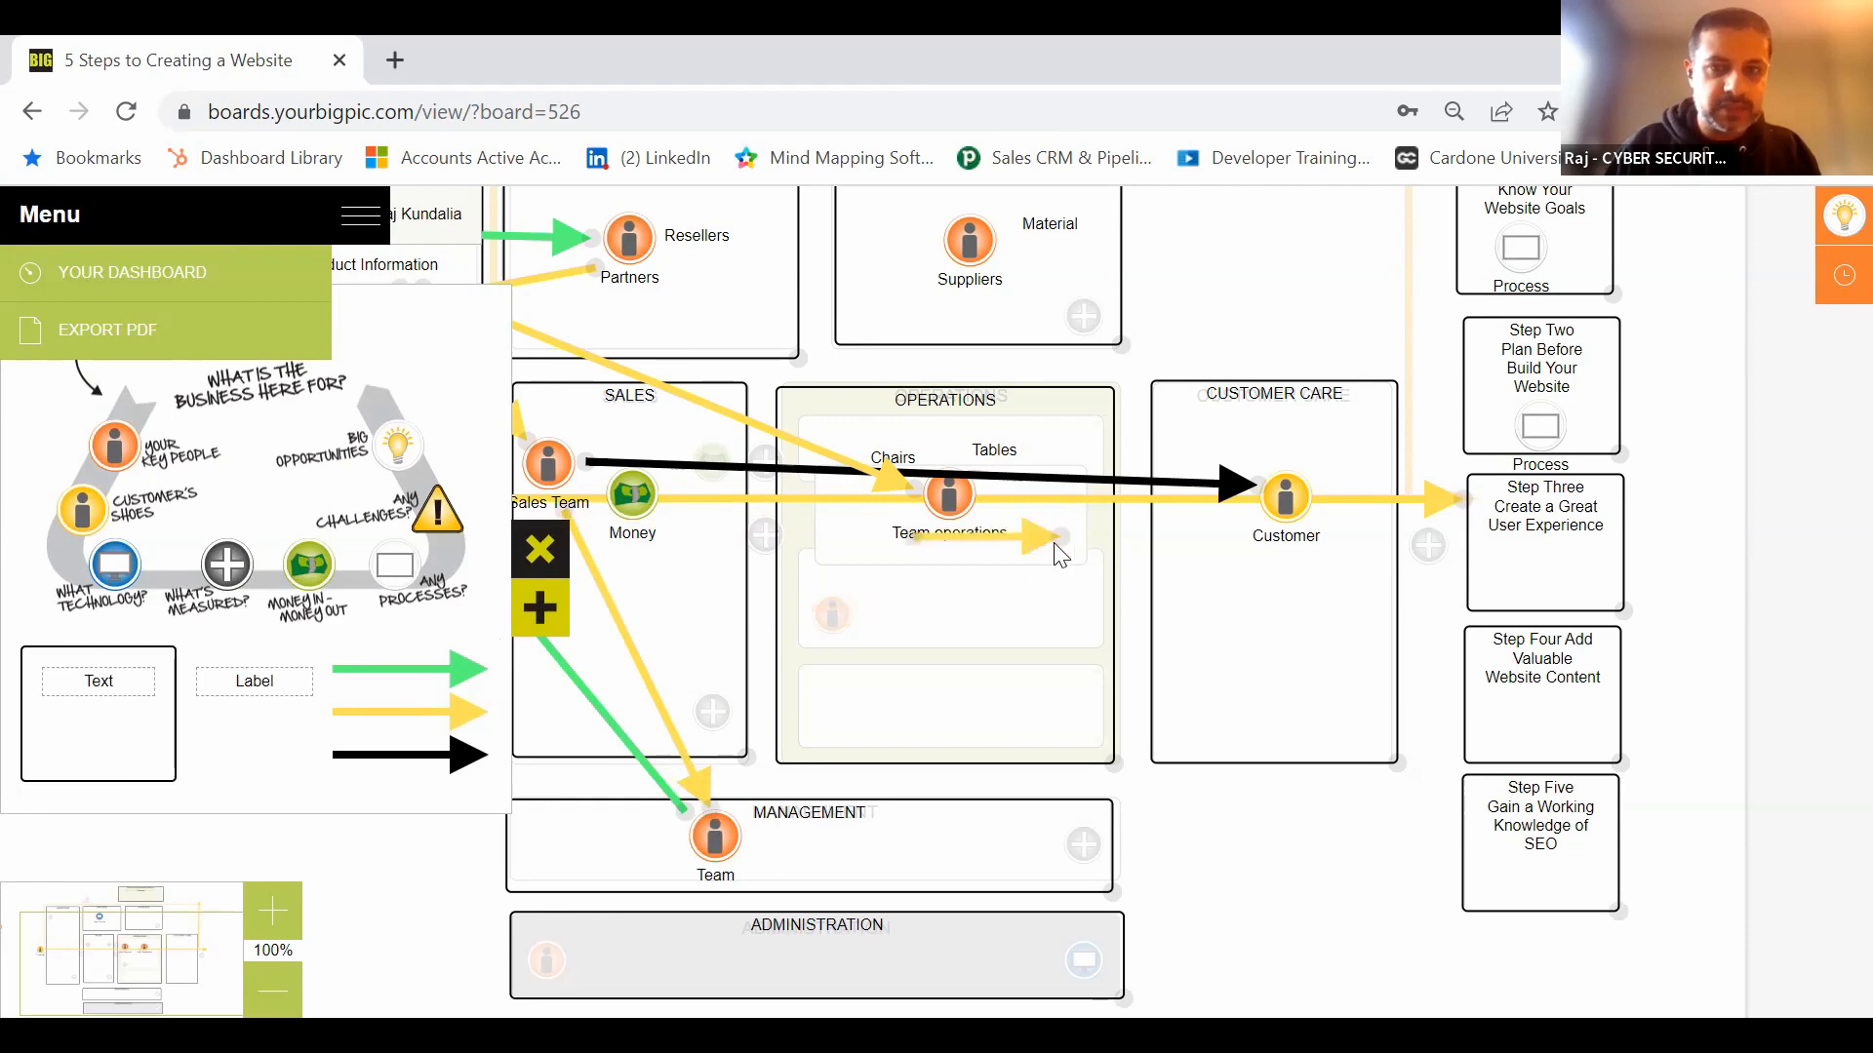
mouse_move(1054, 543)
mouse_down()
mouse_move(829, 809)
mouse_move(735, 815)
mouse_up()
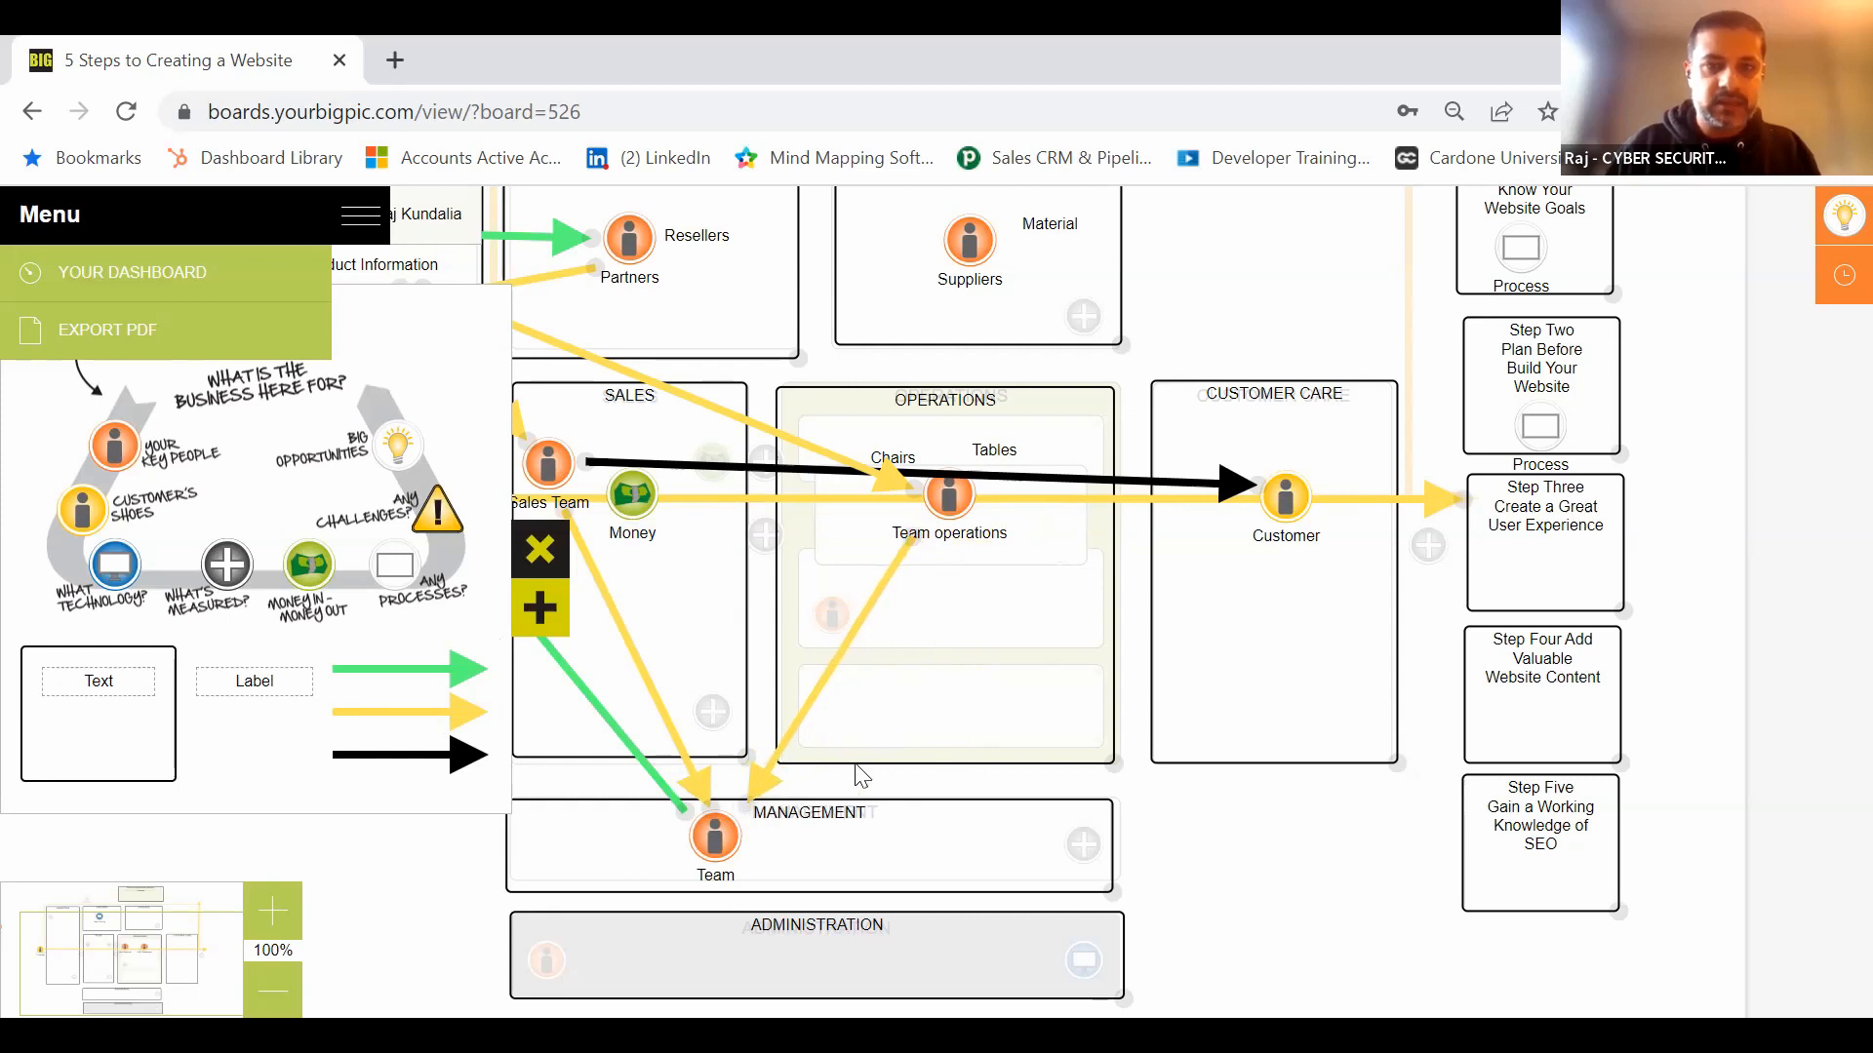
click(539, 550)
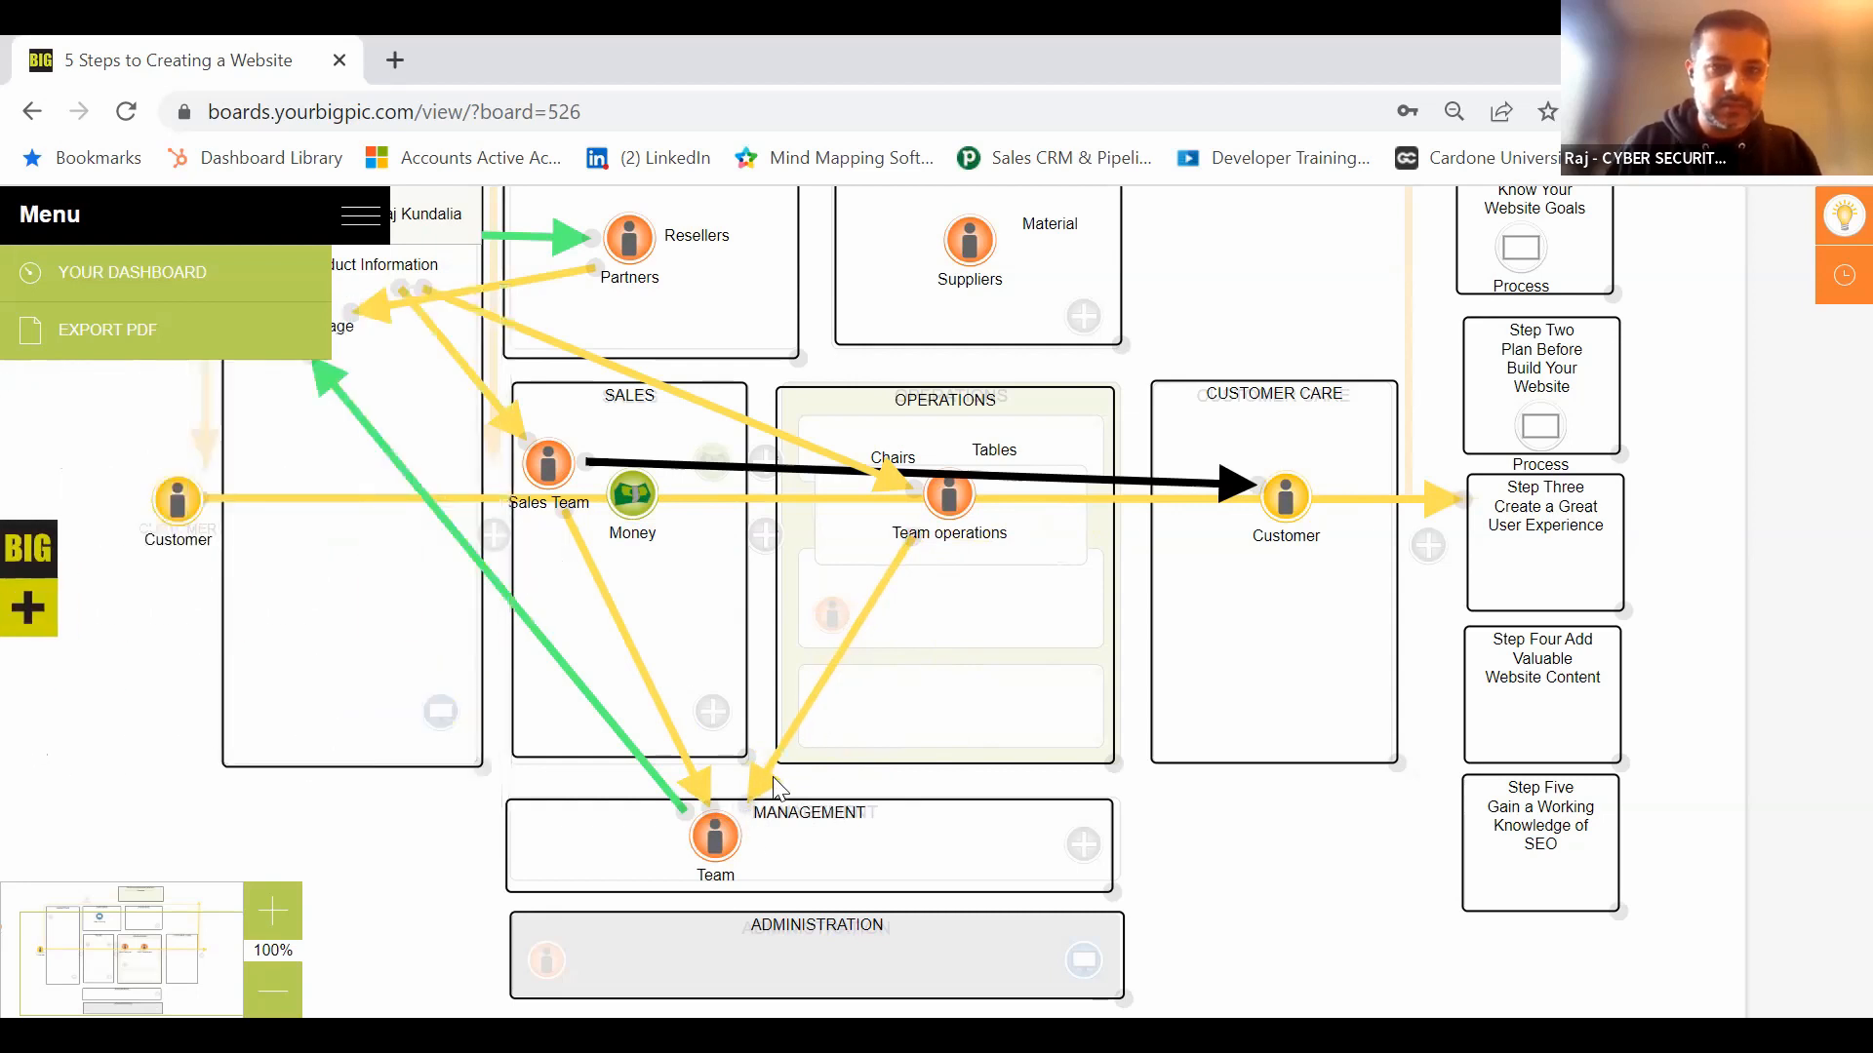
Step: Add a label reading Owner beside the Team icon in the Management box
click(41, 552)
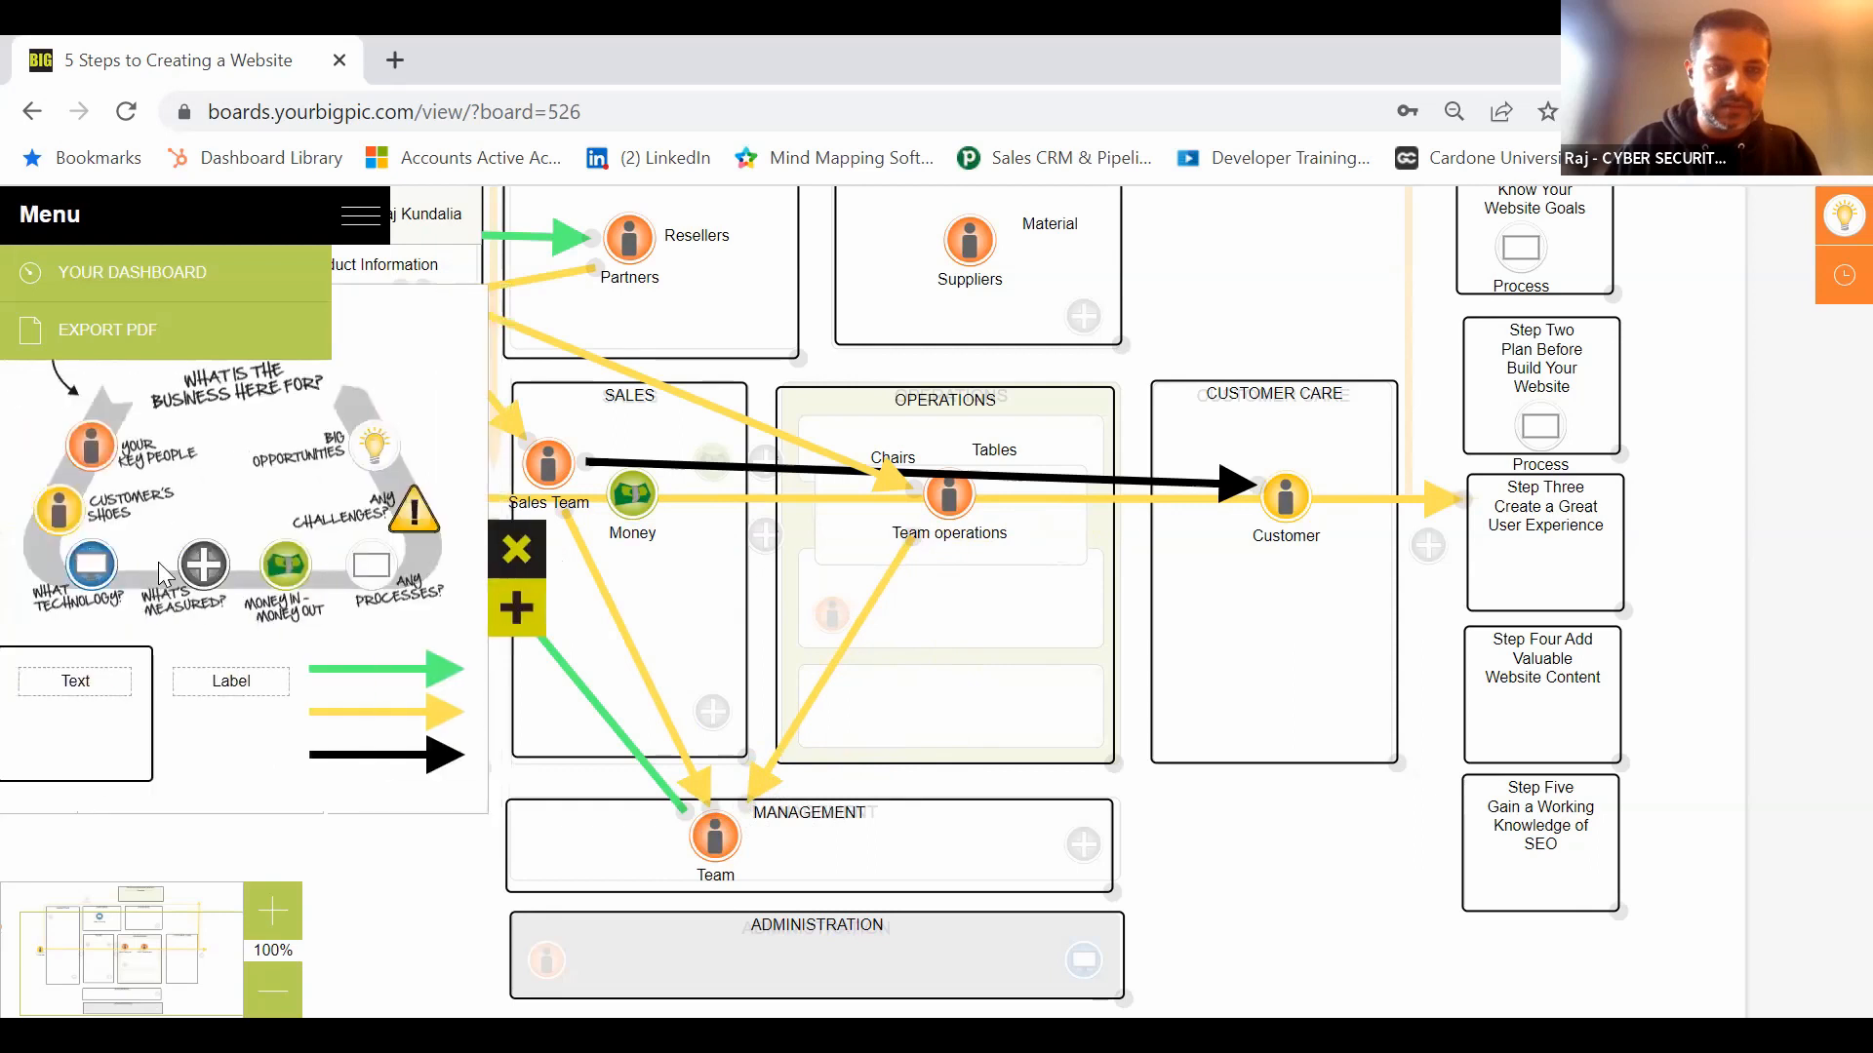
drag(256, 683, 786, 866)
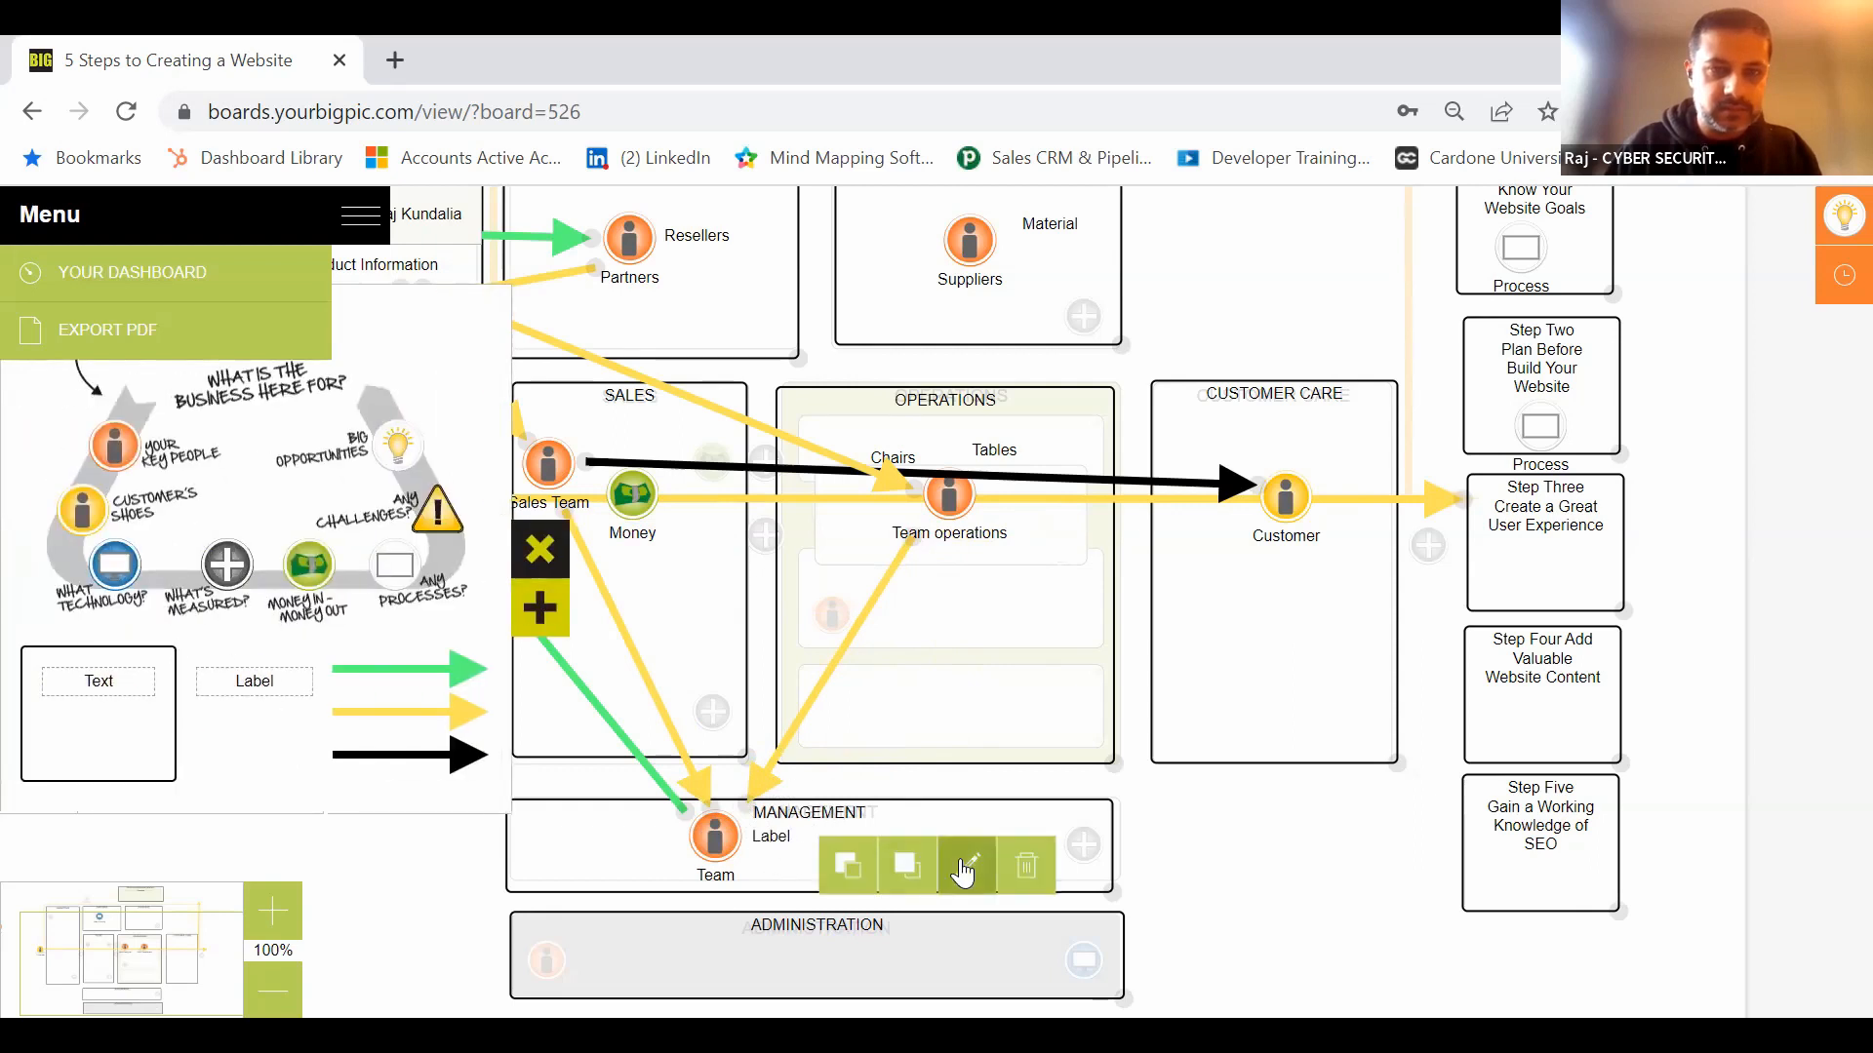
click(966, 866)
key(BackSpace)
key(BackSpace)
key(BackSpace)
key(BackSpace)
key(BackSpace)
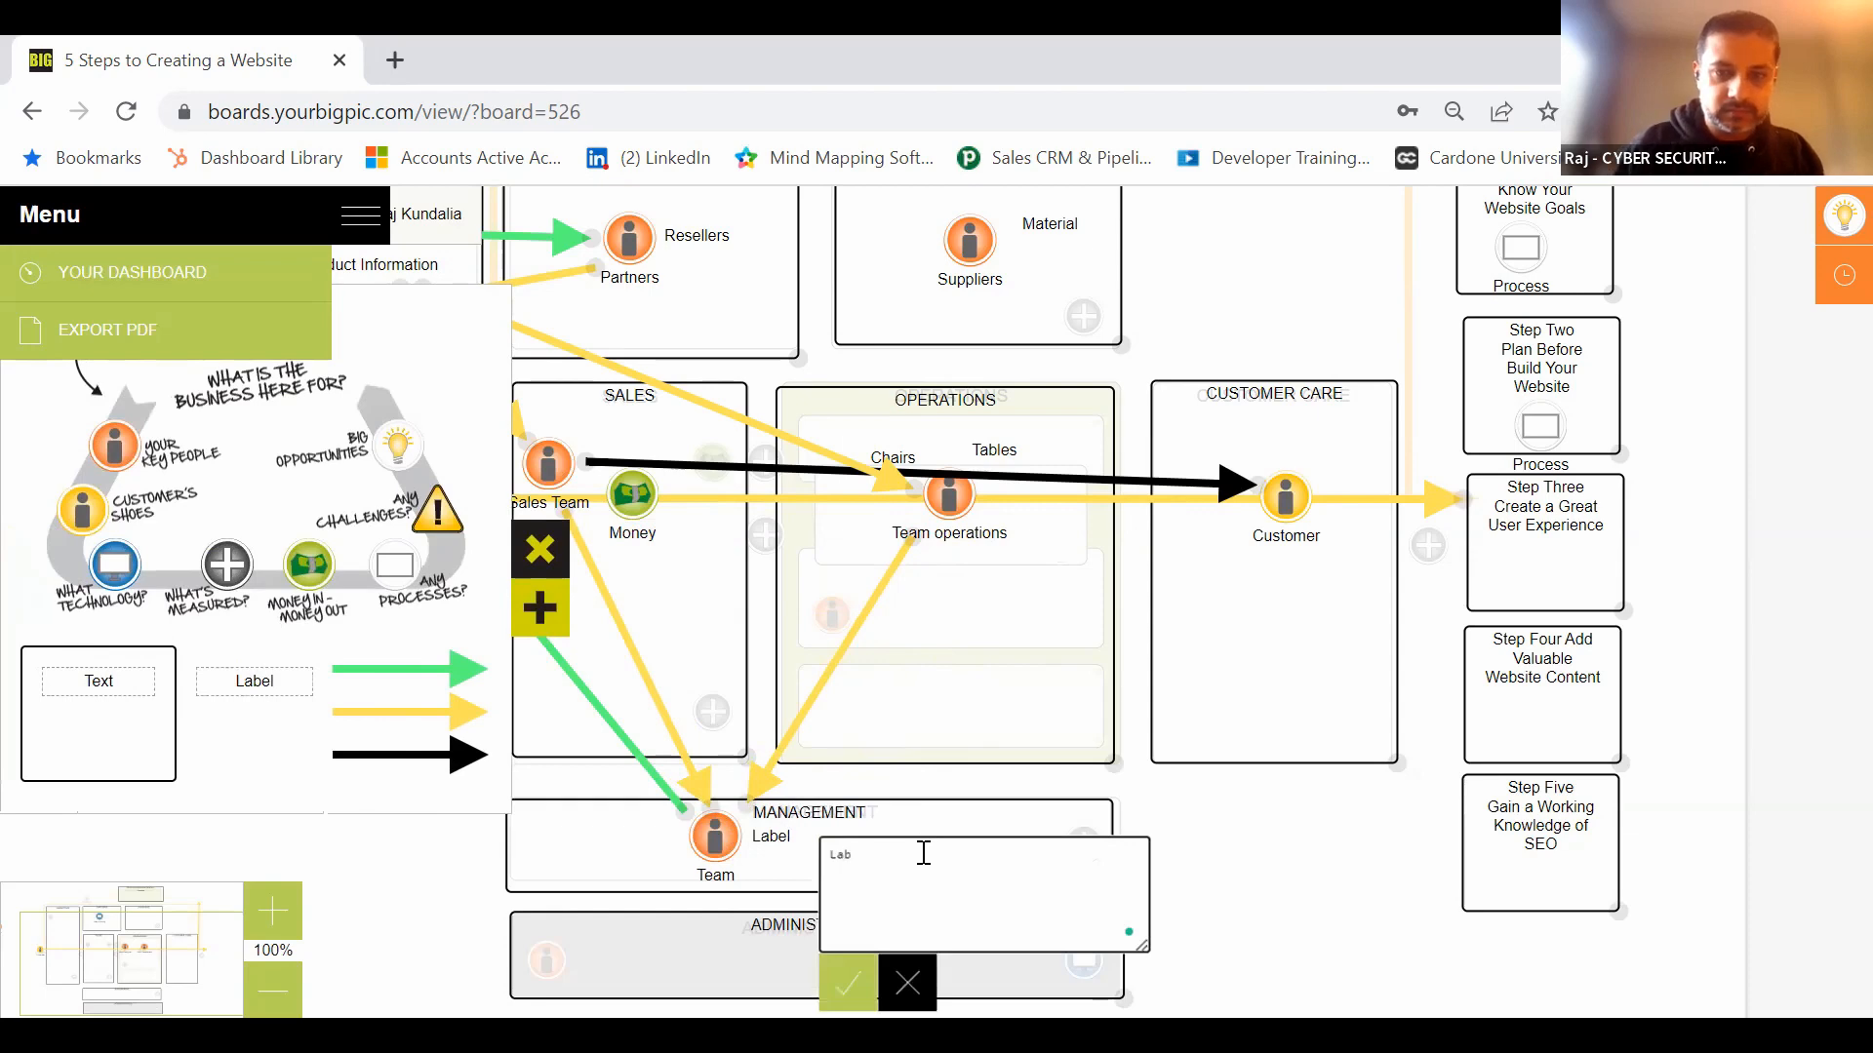
text(Des)
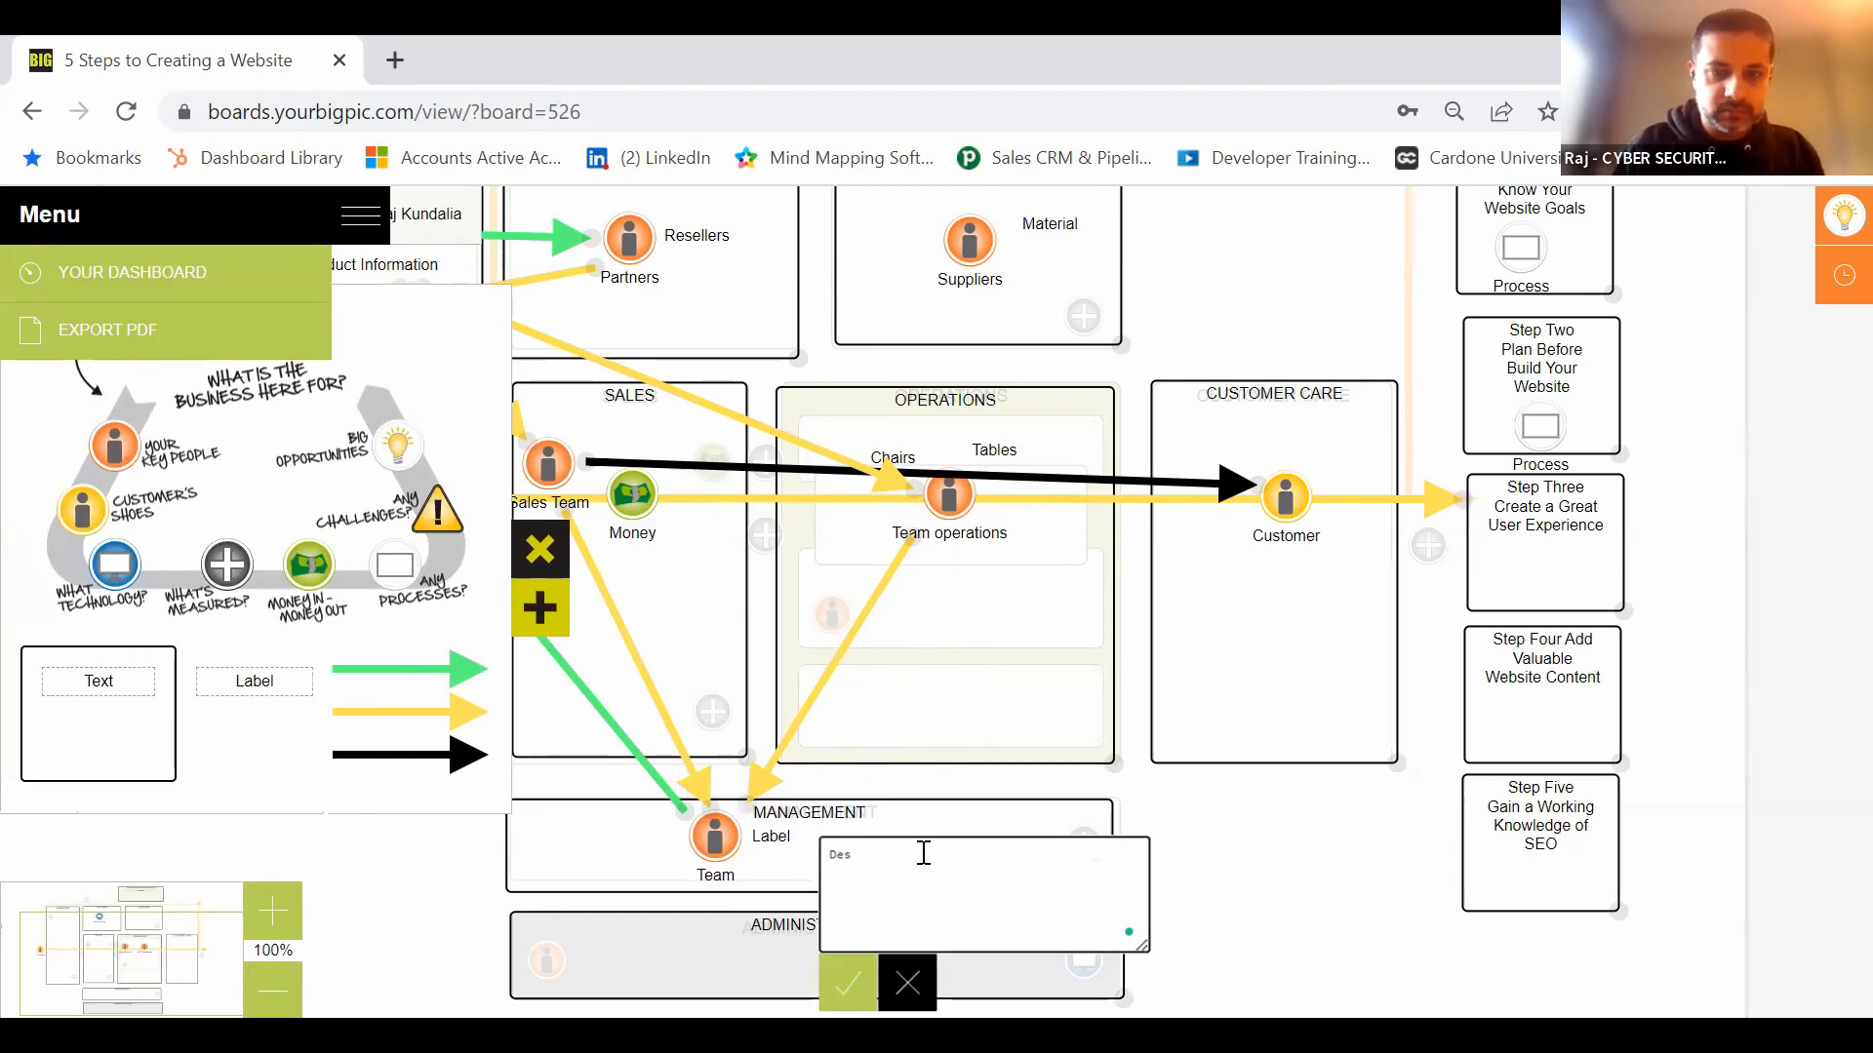
key(BackSpace)
text(c)
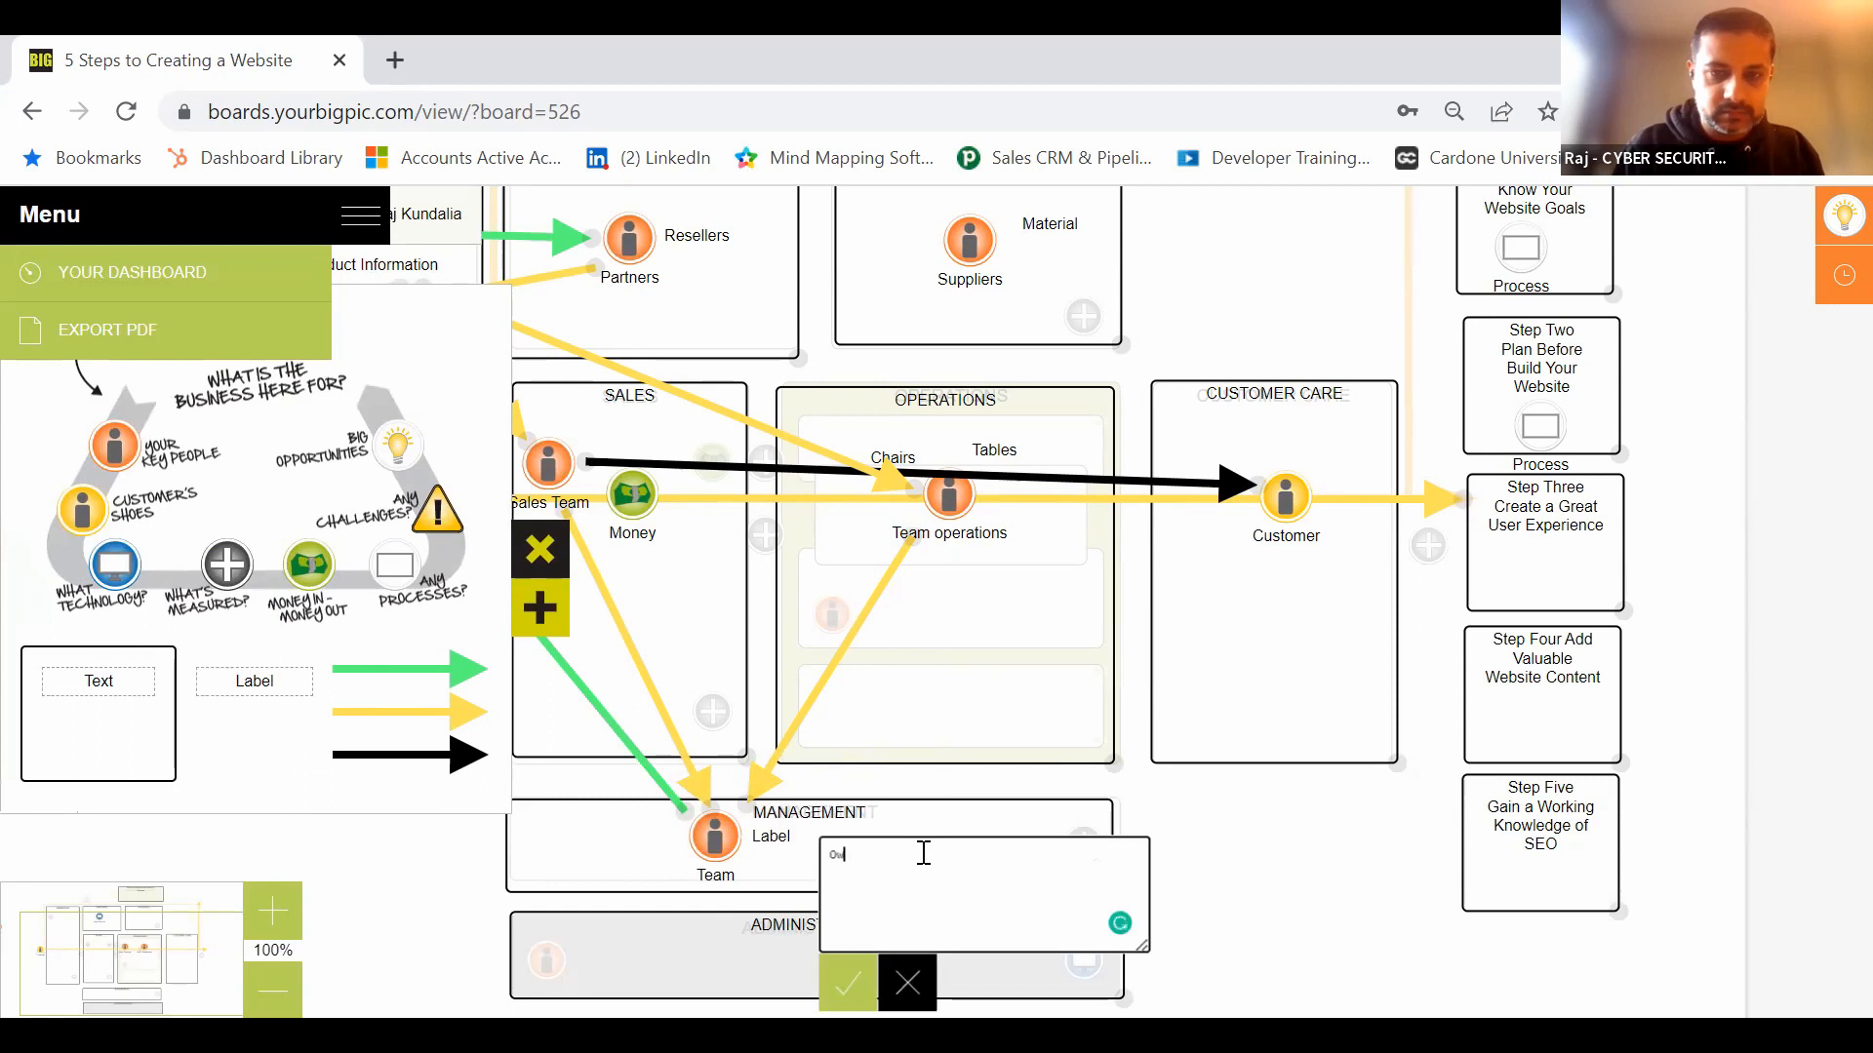
text(ner)
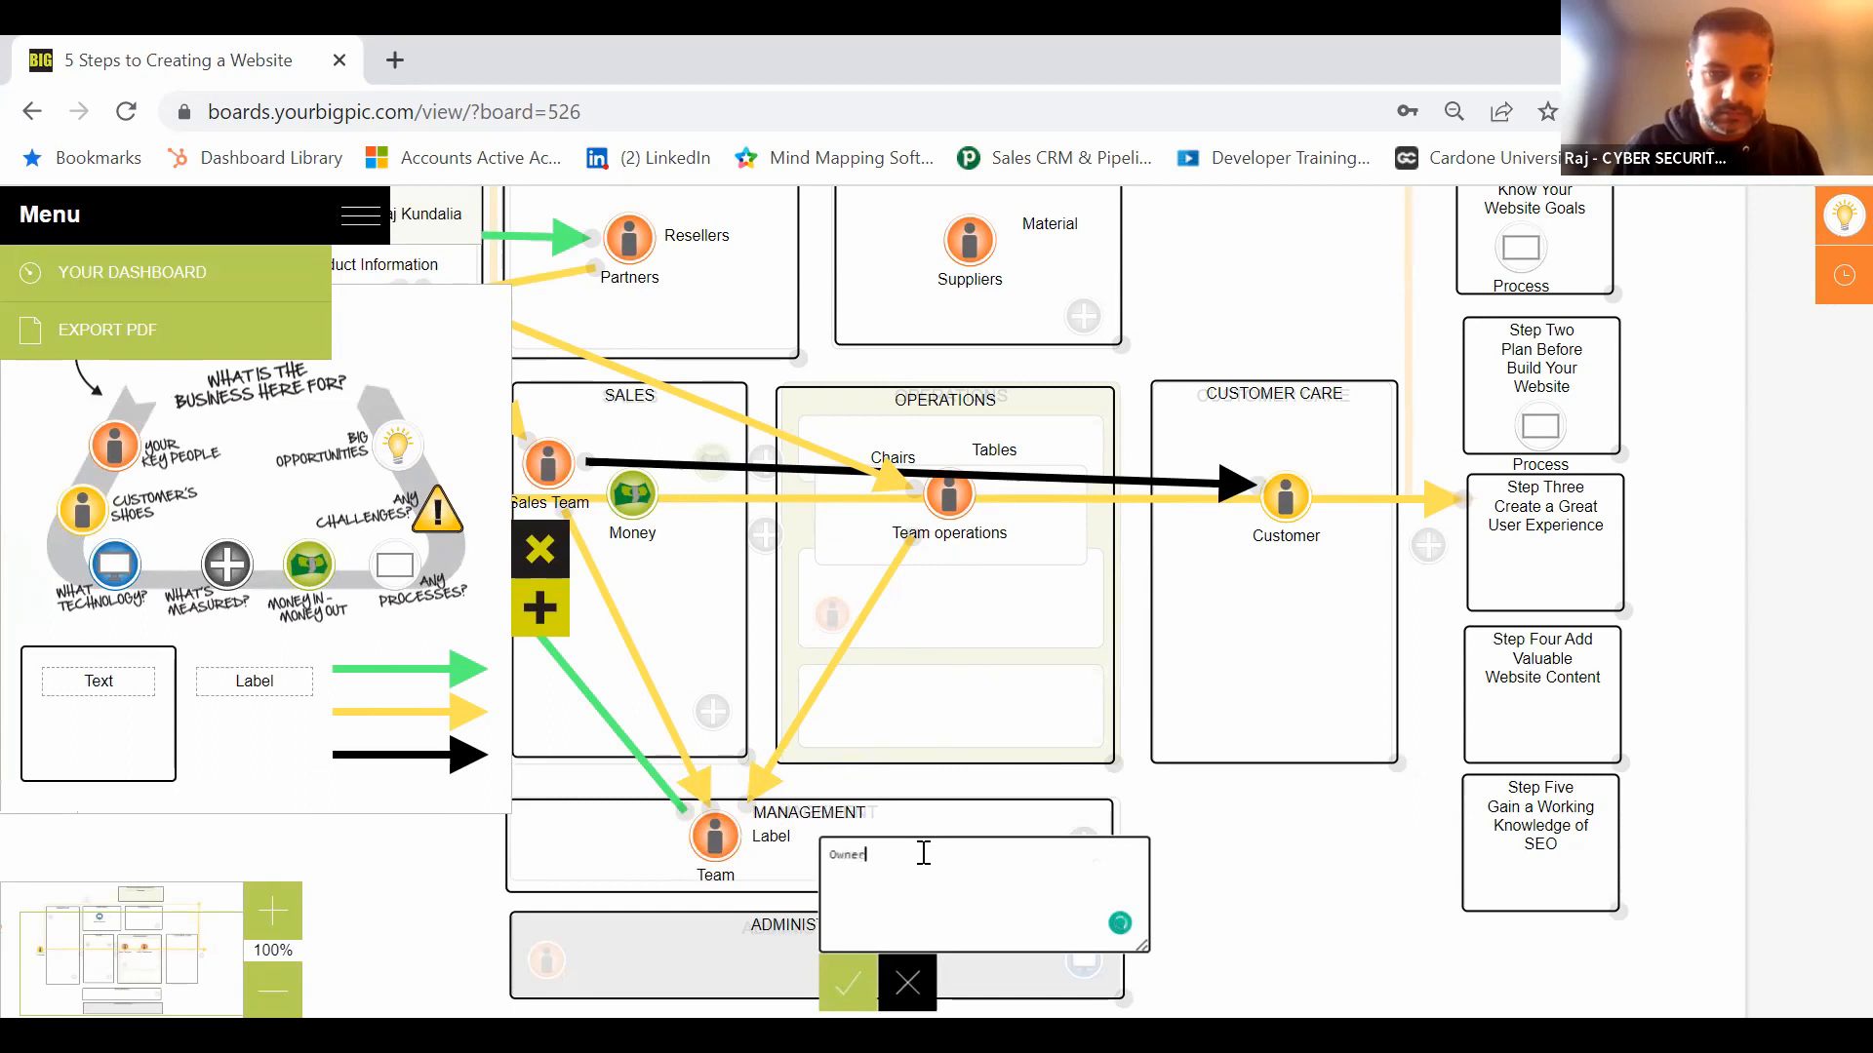
click(845, 995)
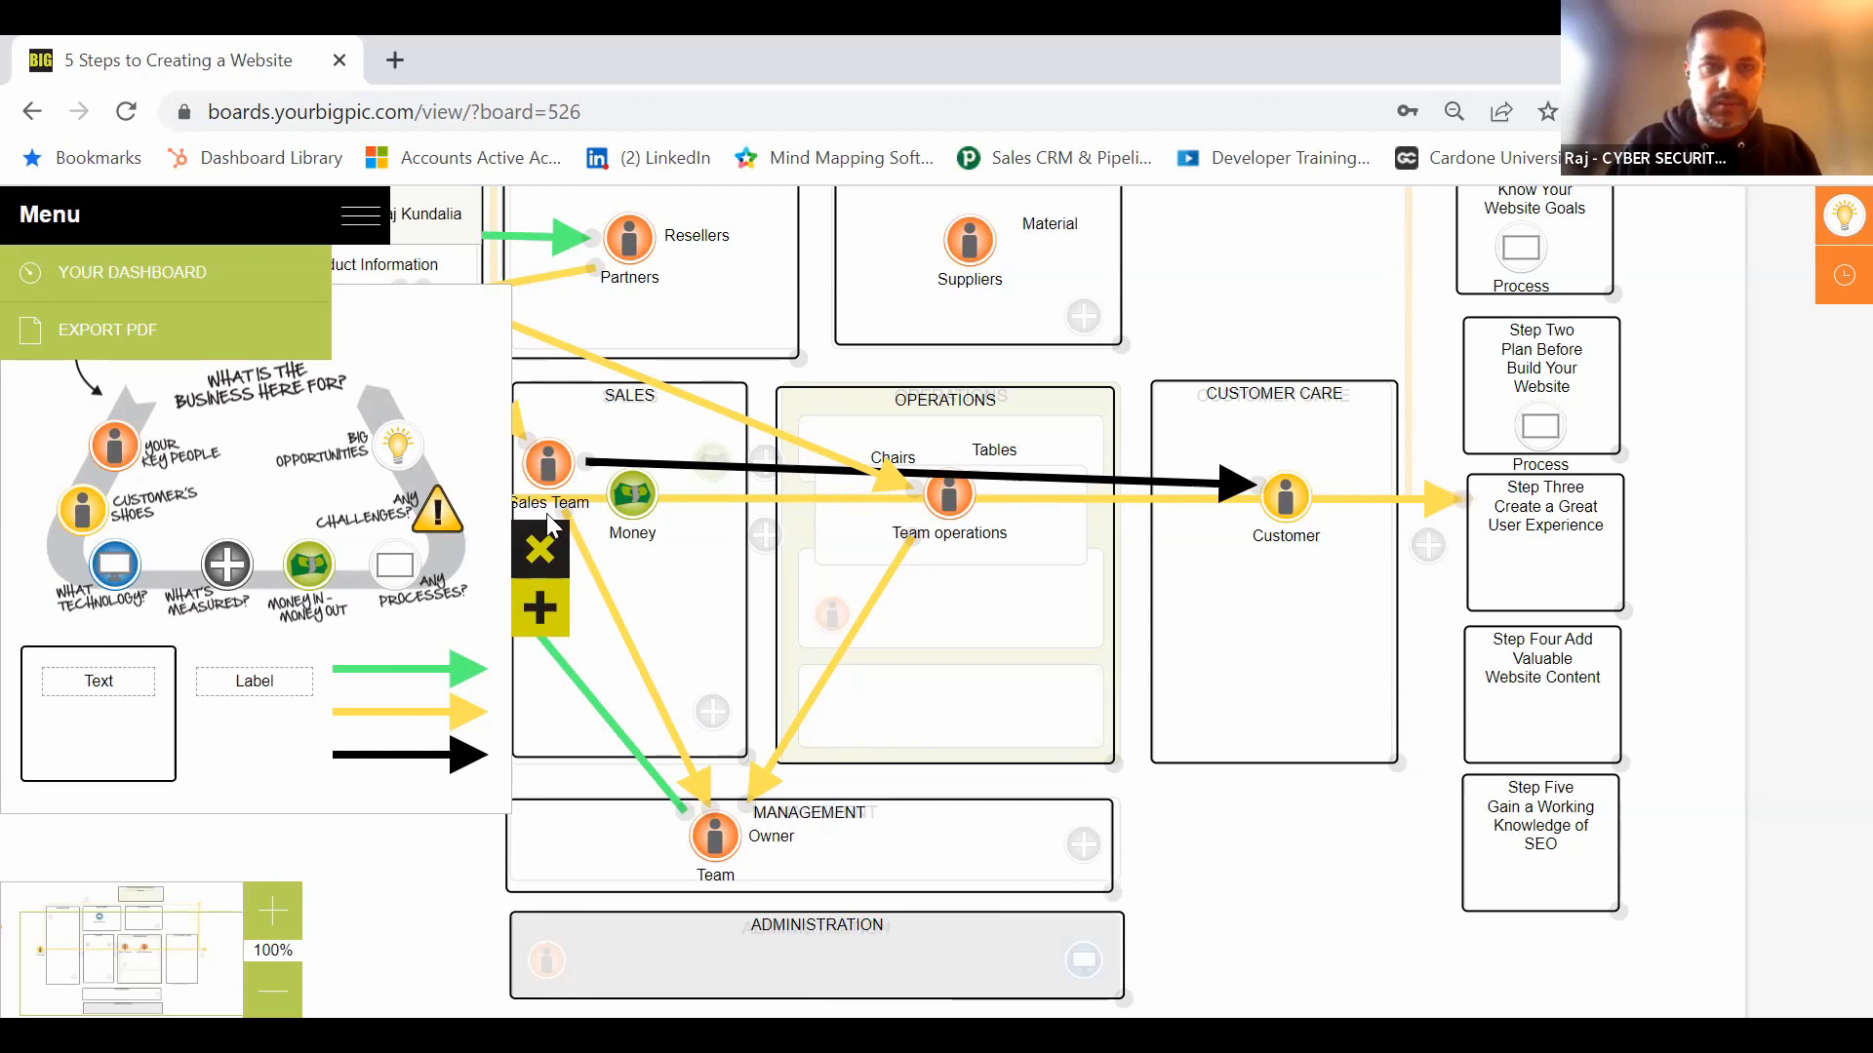
click(546, 546)
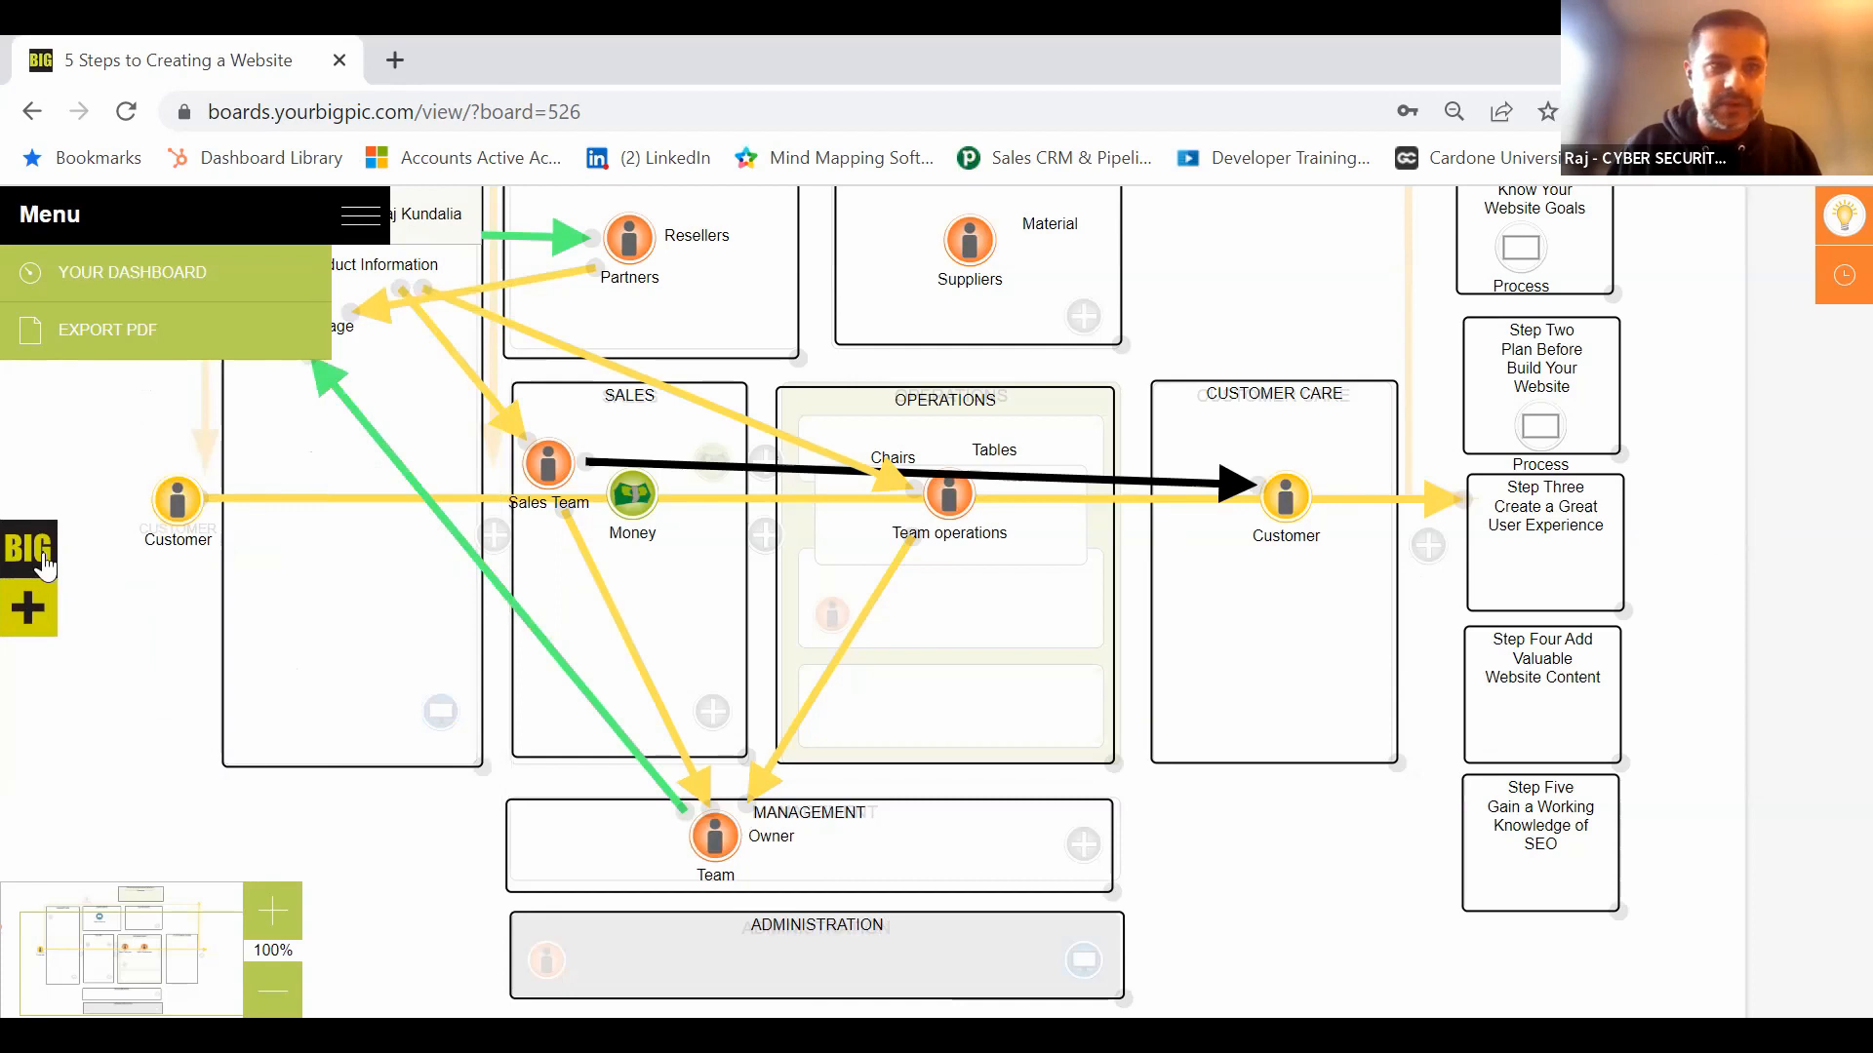
Step: Add a process icon to the Step Three box, below its Create a Great User Experience text
click(28, 607)
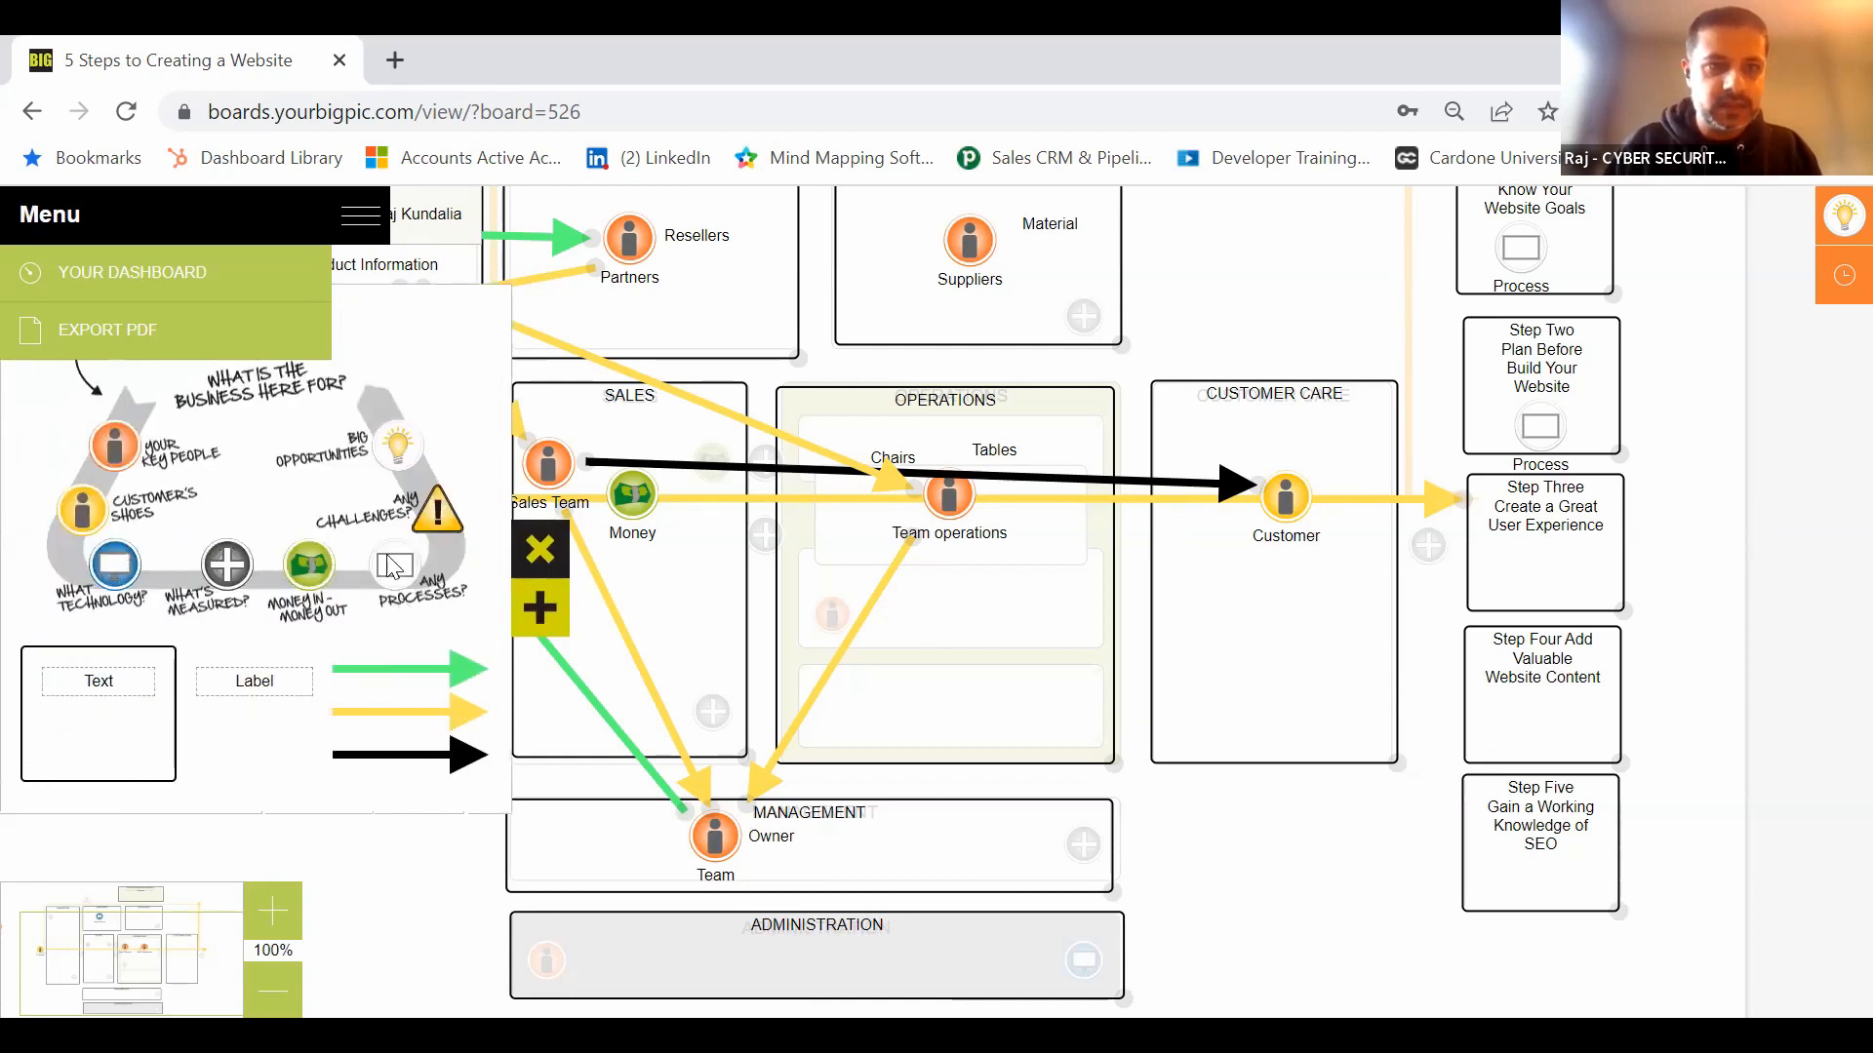
drag(393, 566, 1531, 556)
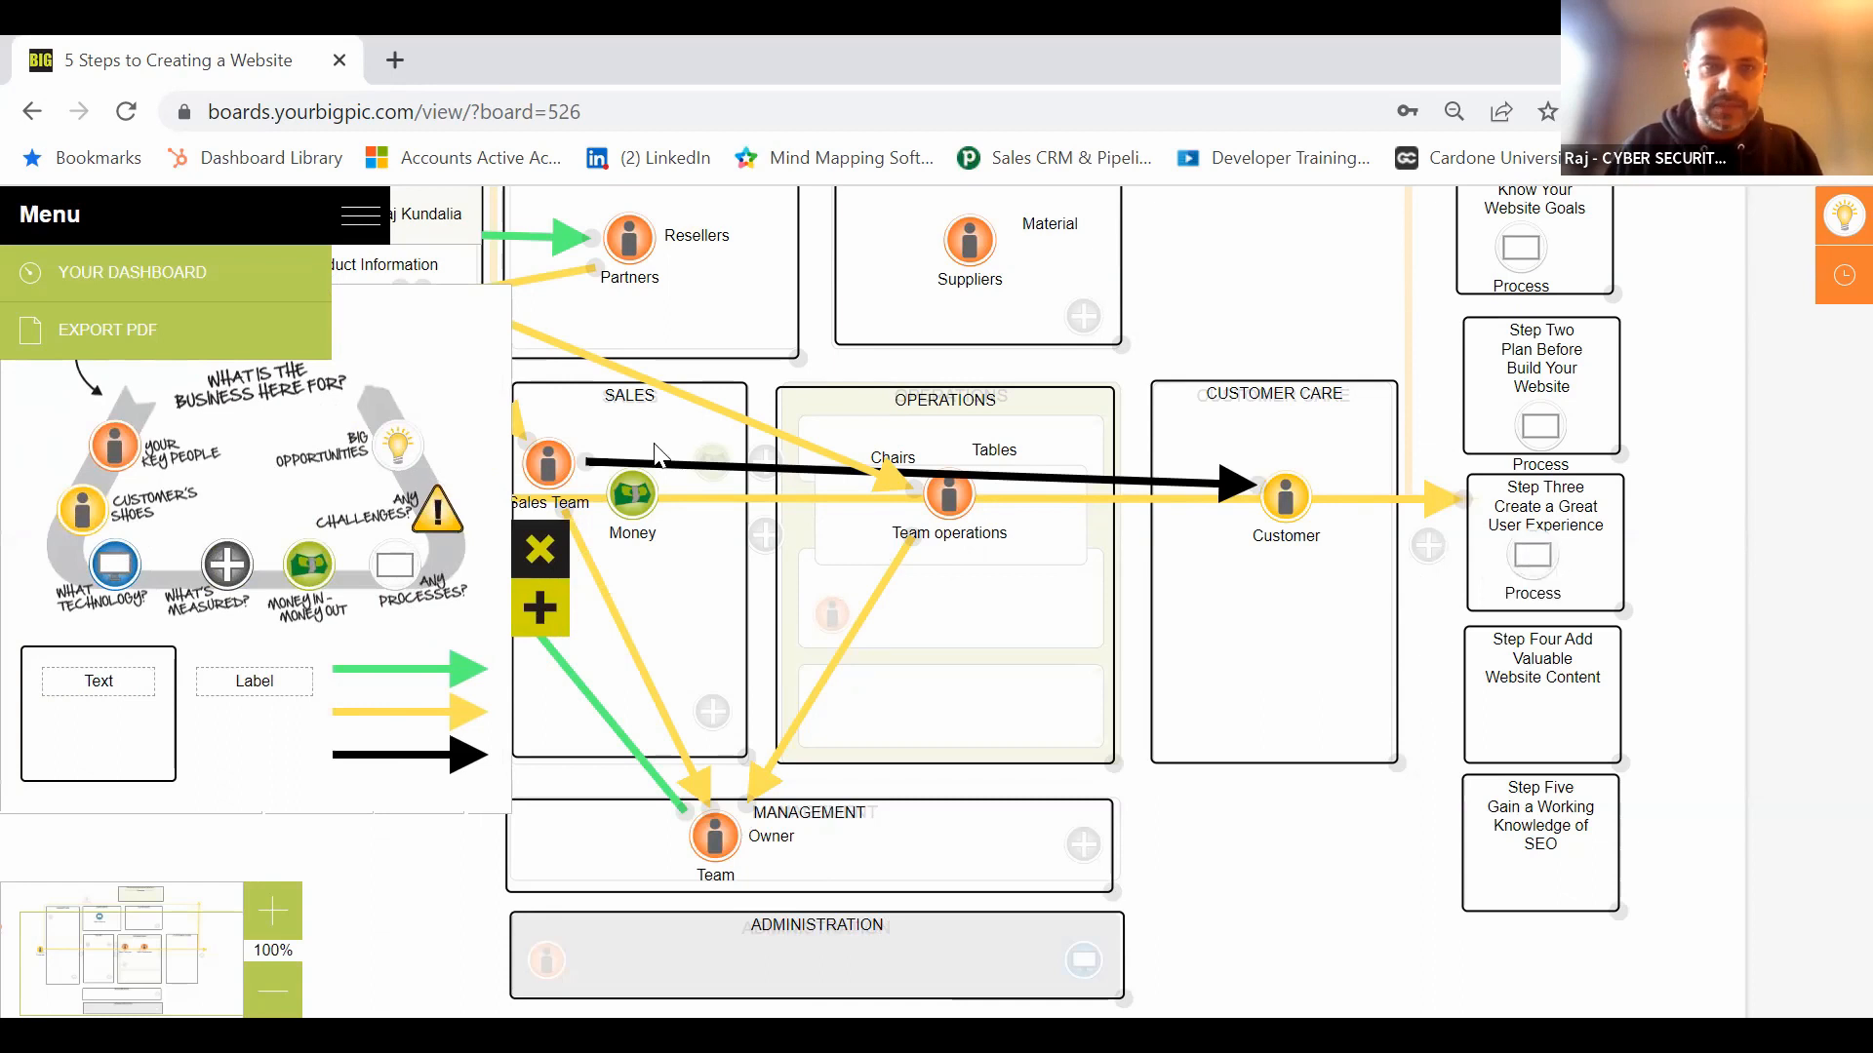
click(541, 558)
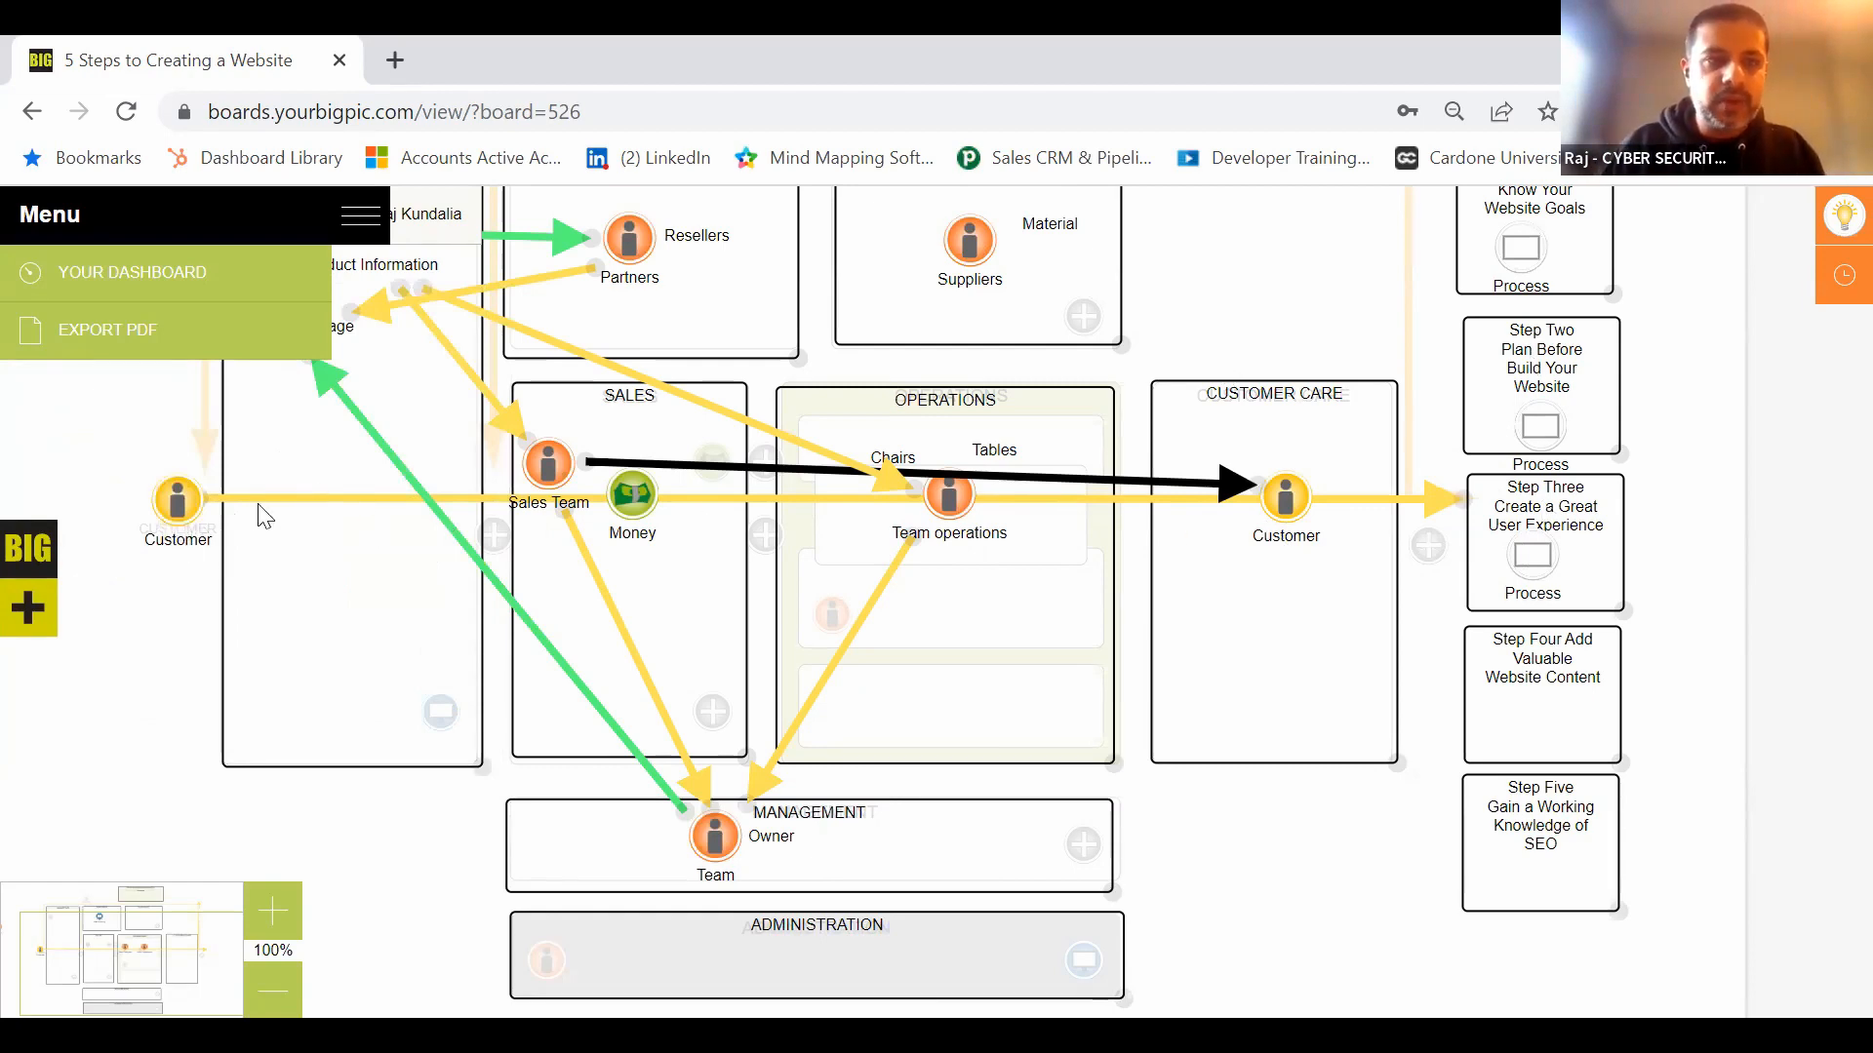
click(39, 563)
click(539, 550)
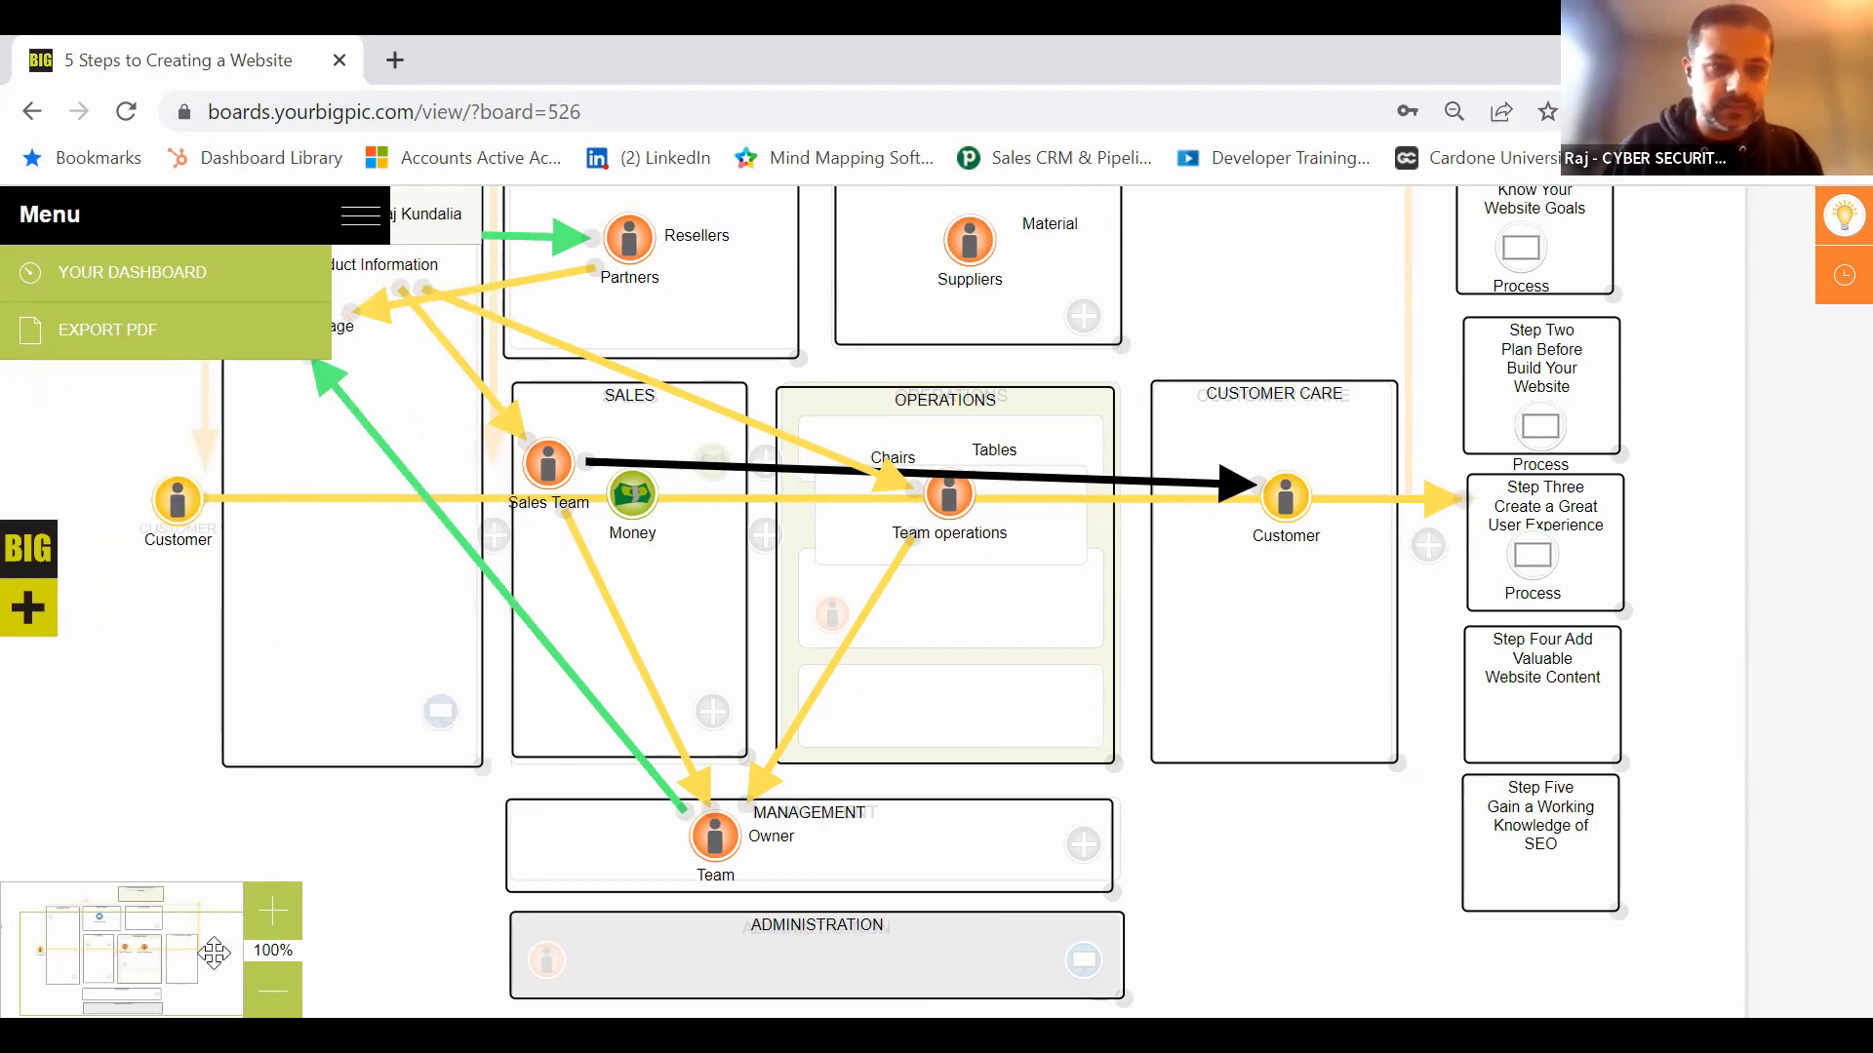
drag(211, 952, 217, 912)
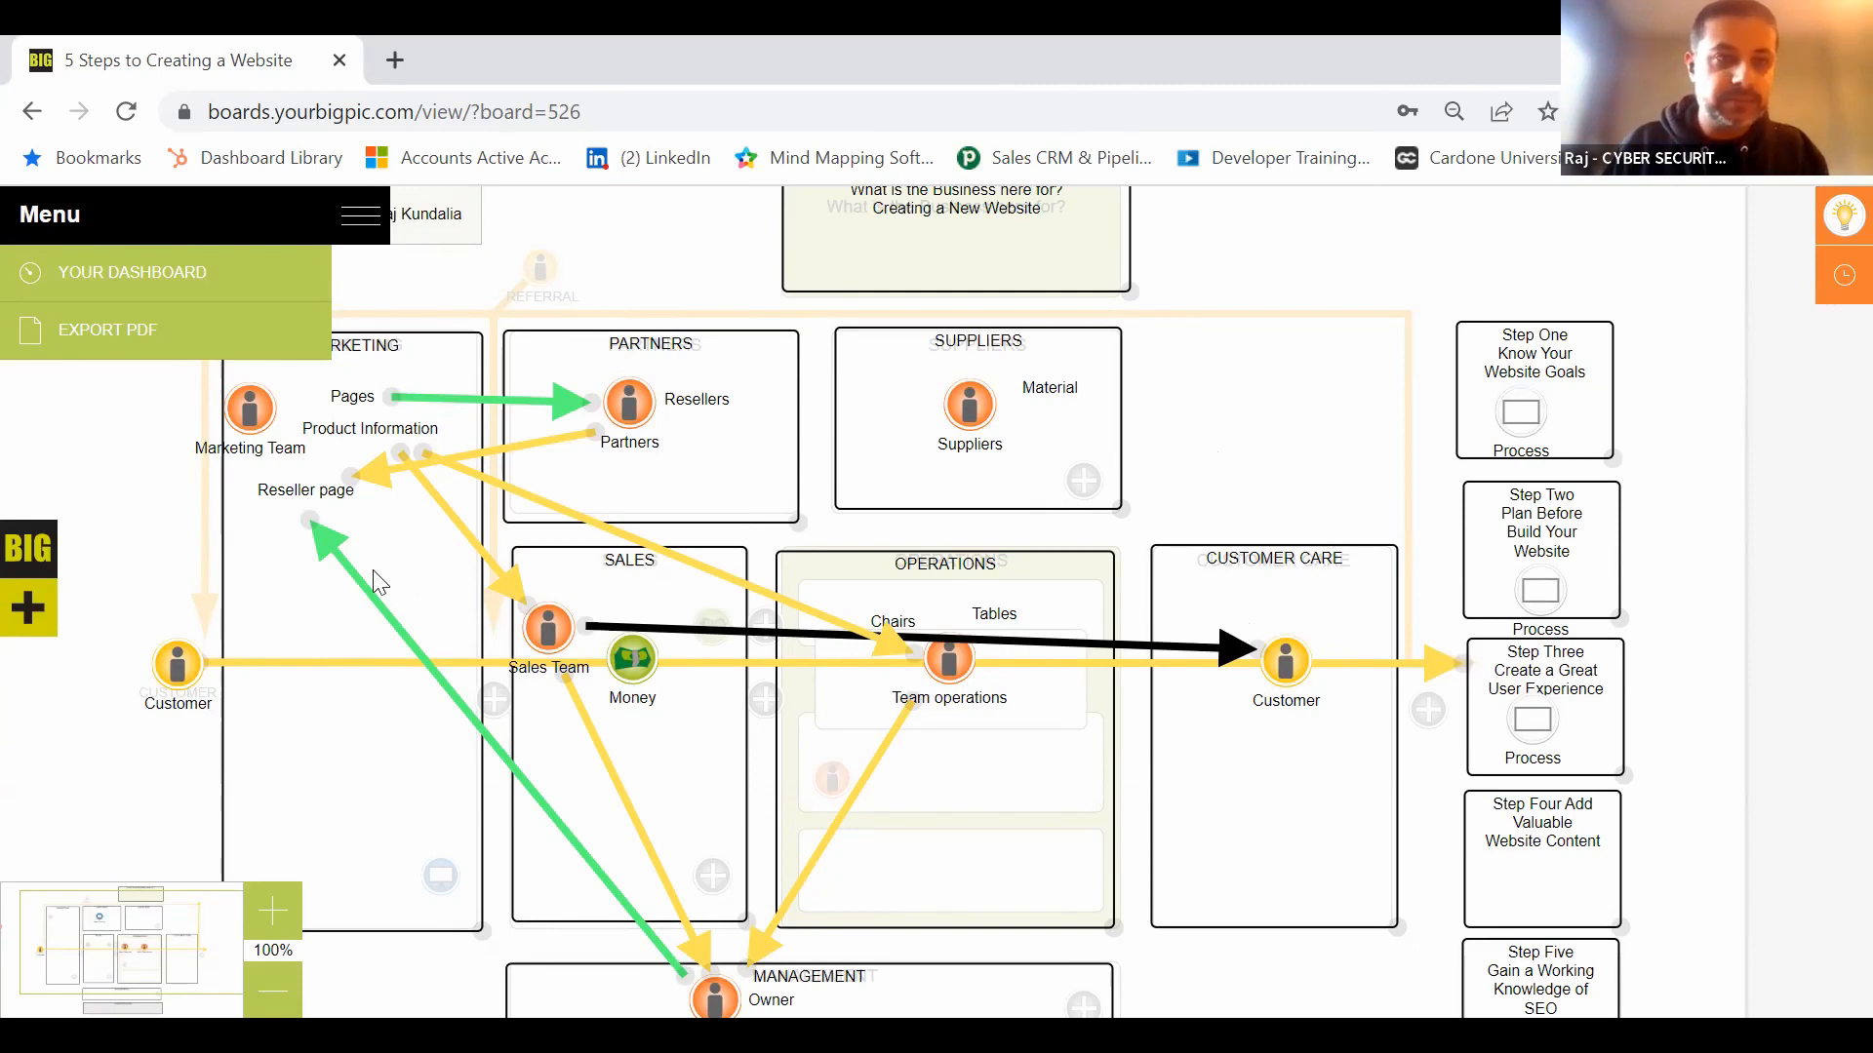
Step: Add a text box above the Customer Care box, beside the Suppliers box, and enlarge it to about the Suppliers box's height
click(39, 556)
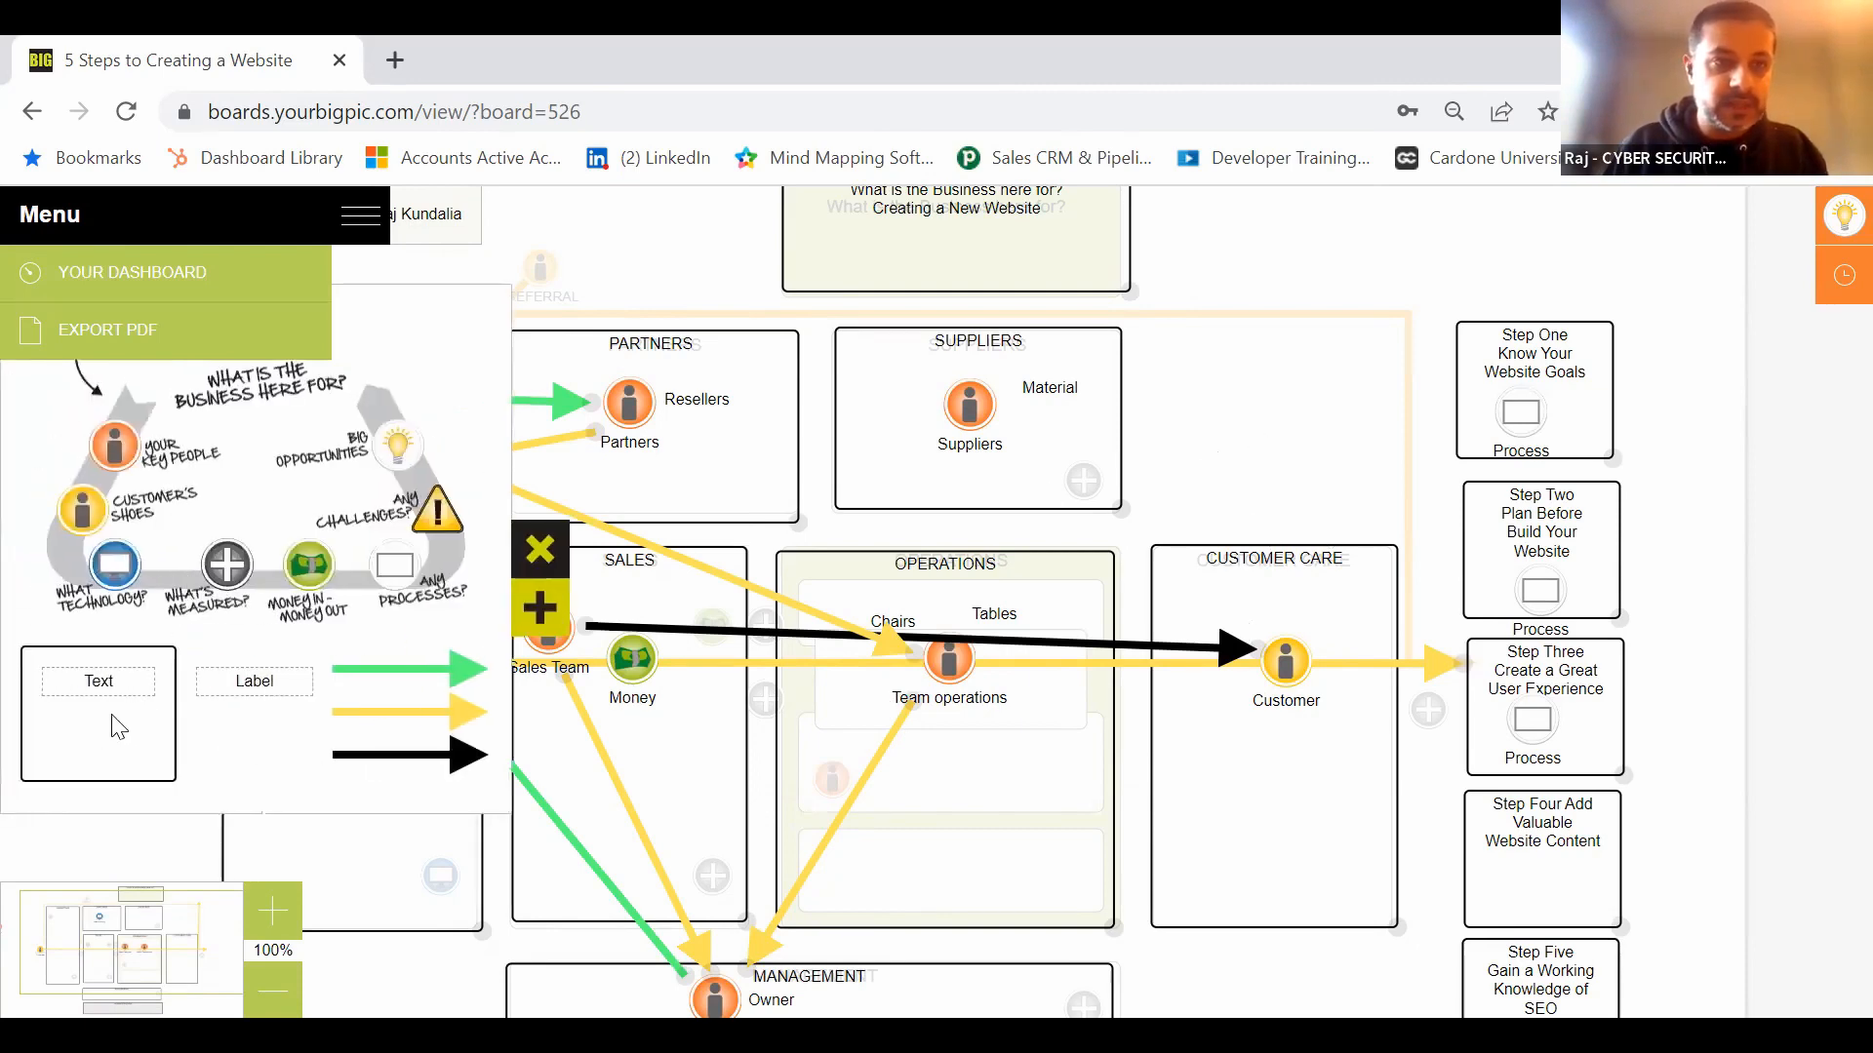
drag(117, 727, 1274, 393)
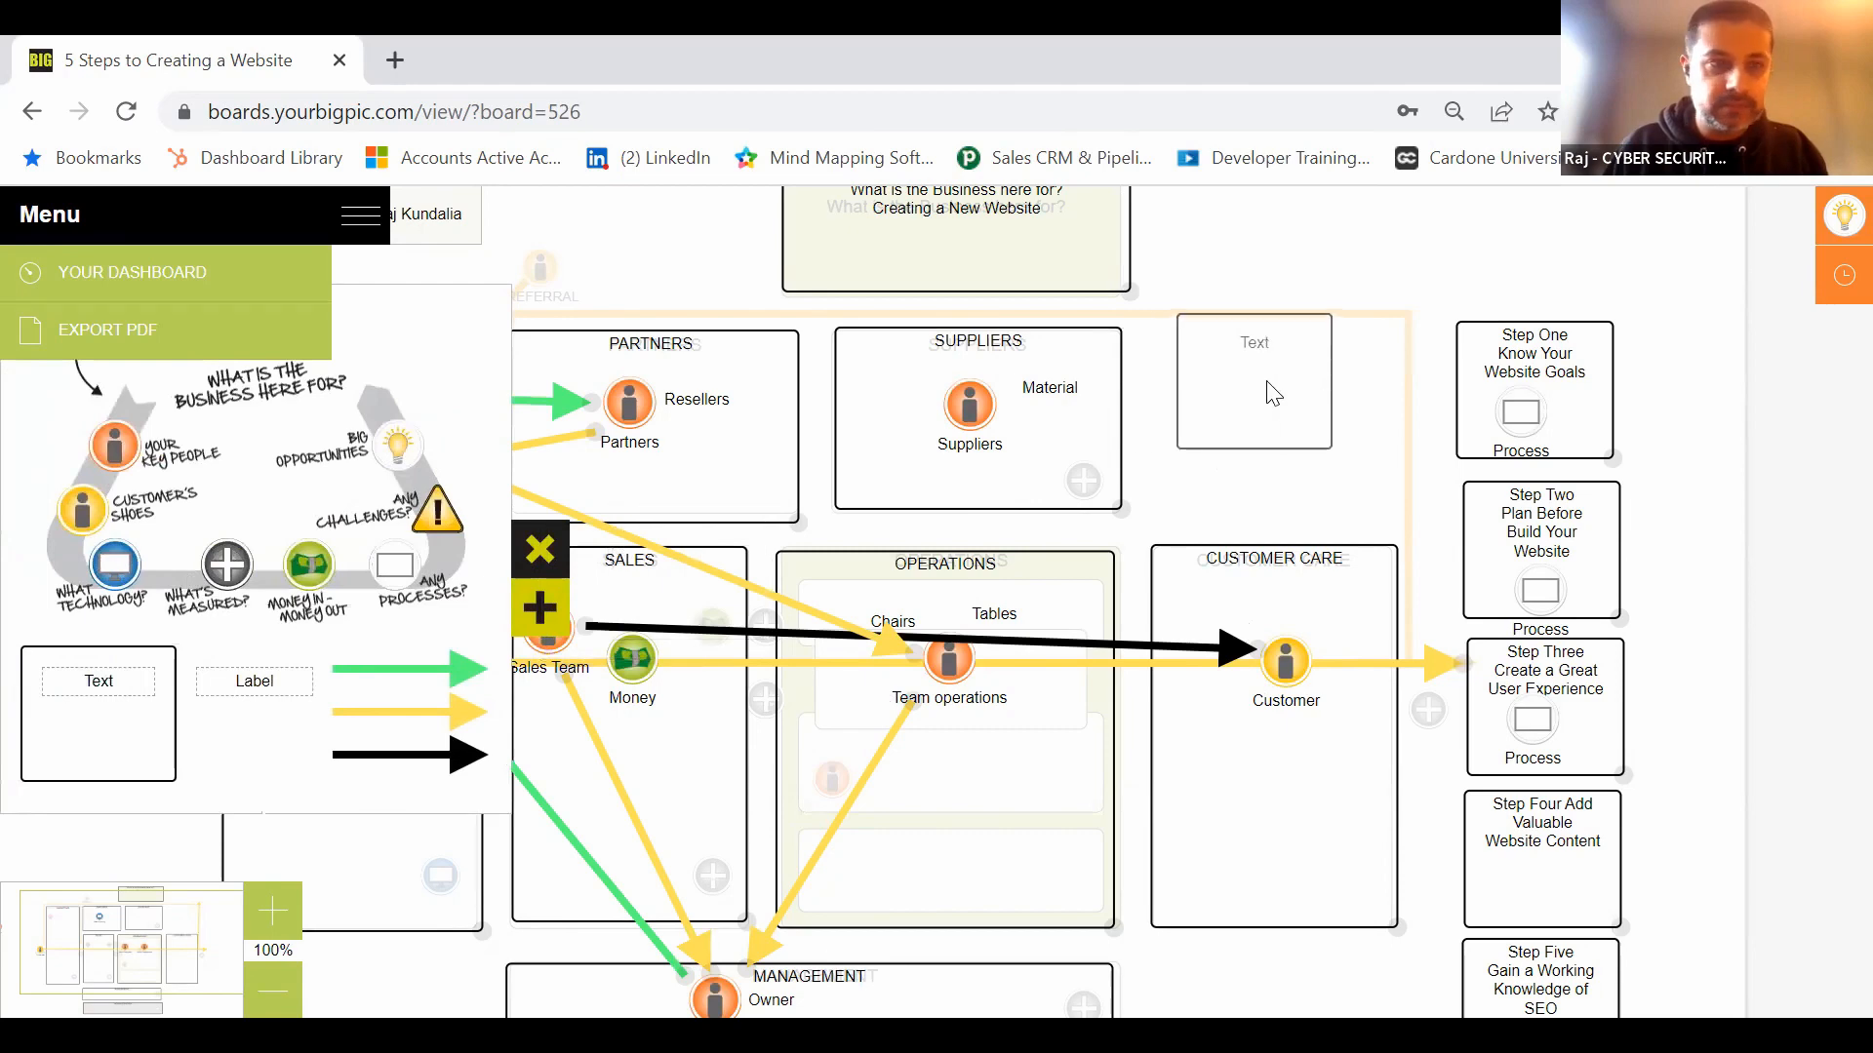
drag(1328, 450, 1375, 509)
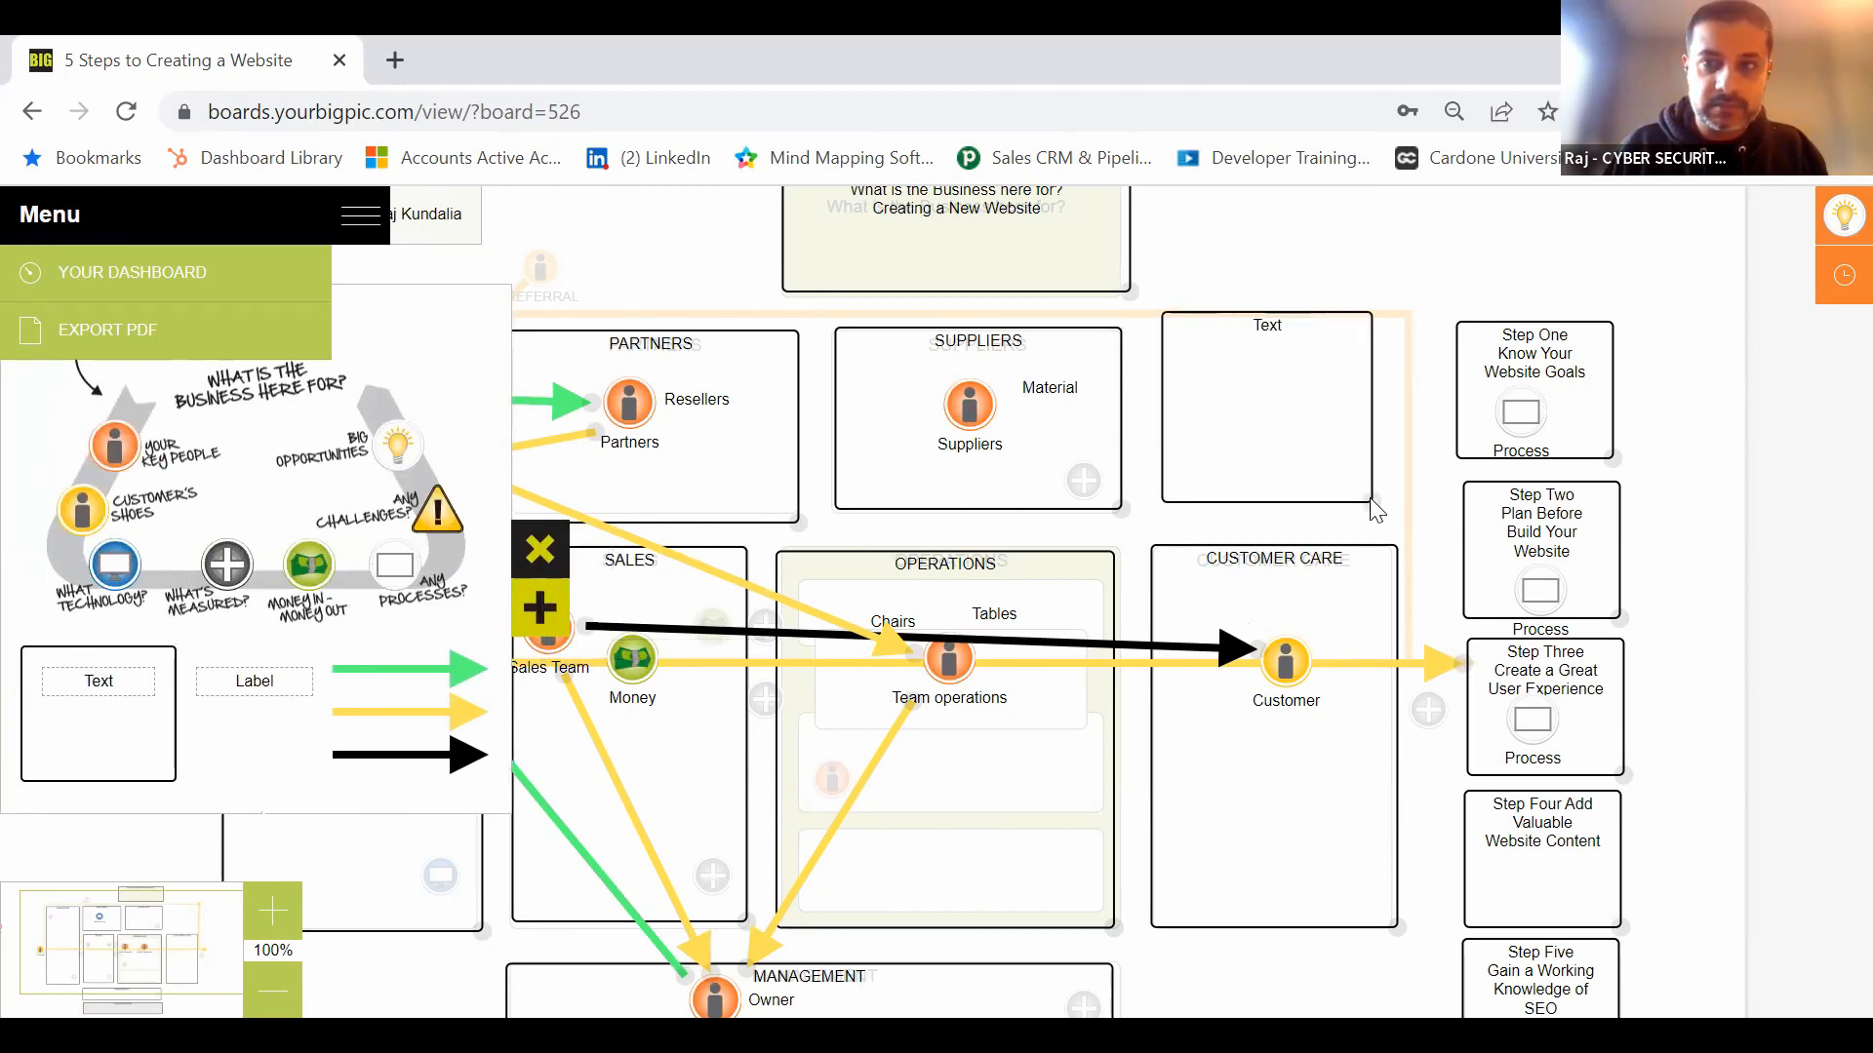
click(1265, 343)
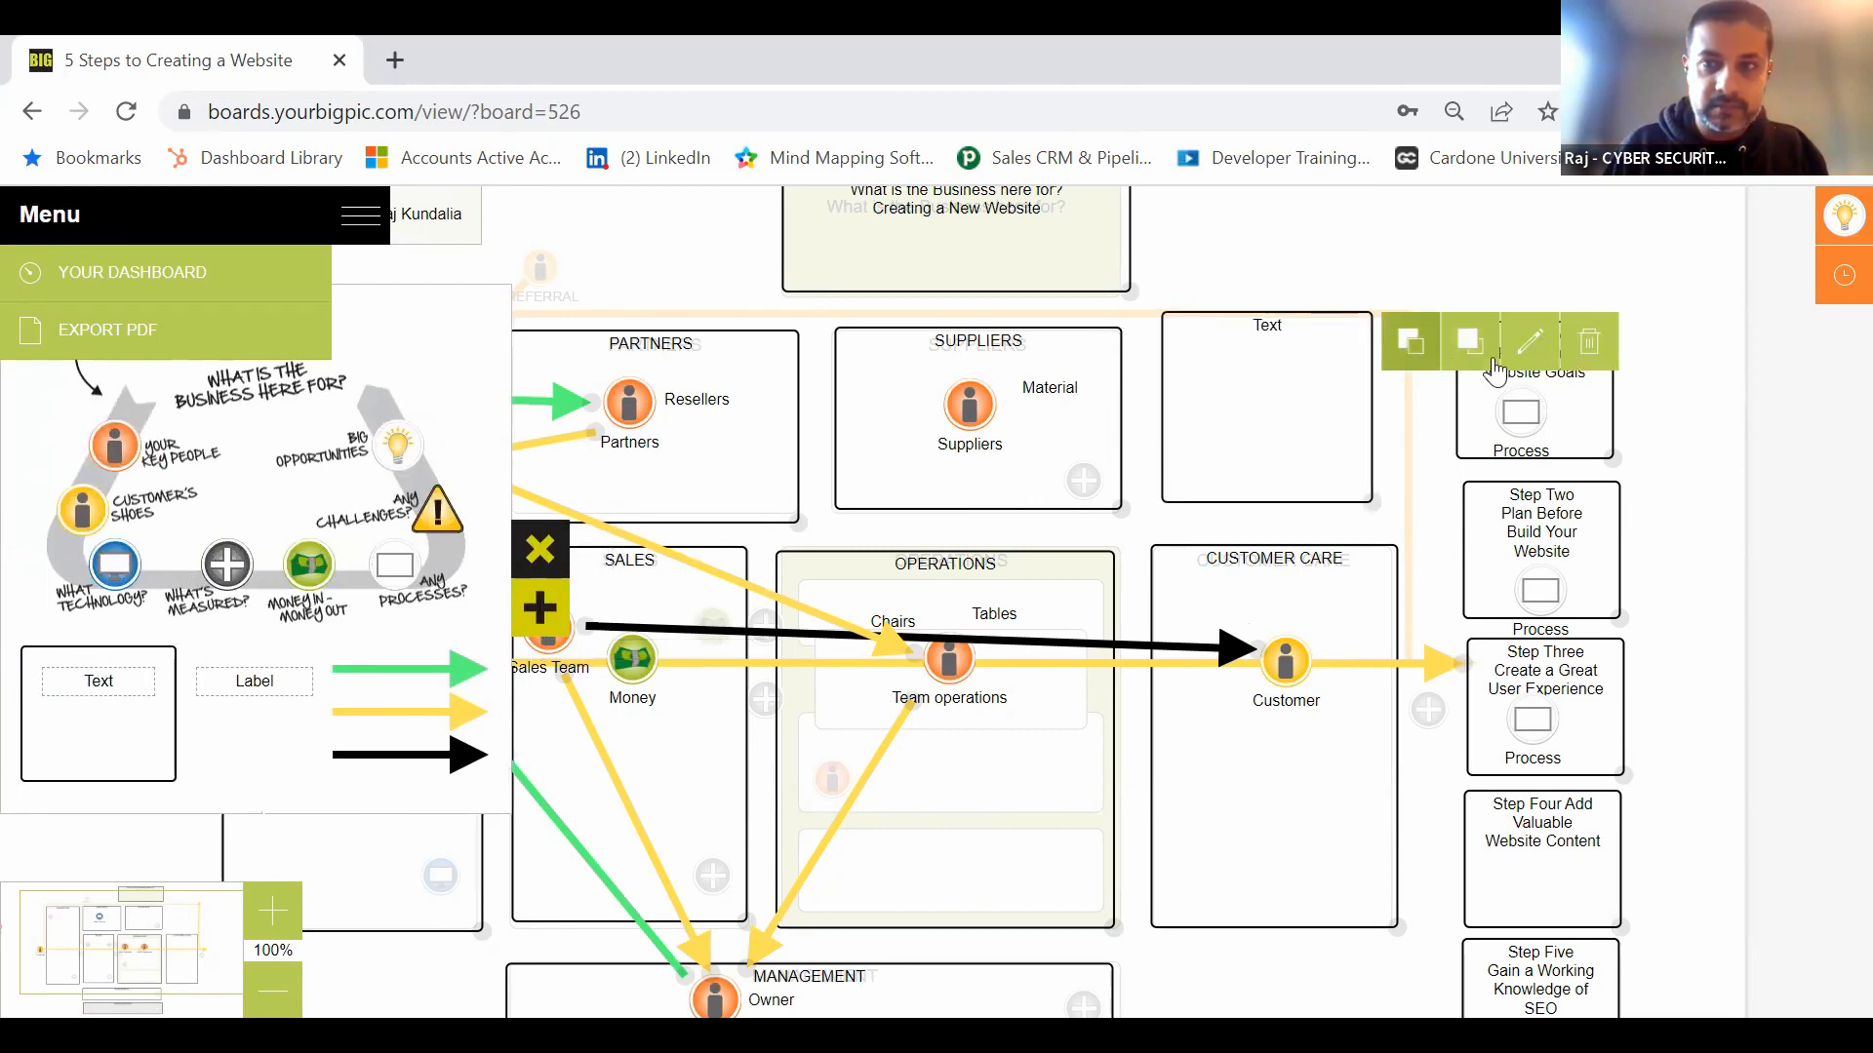
click(1533, 353)
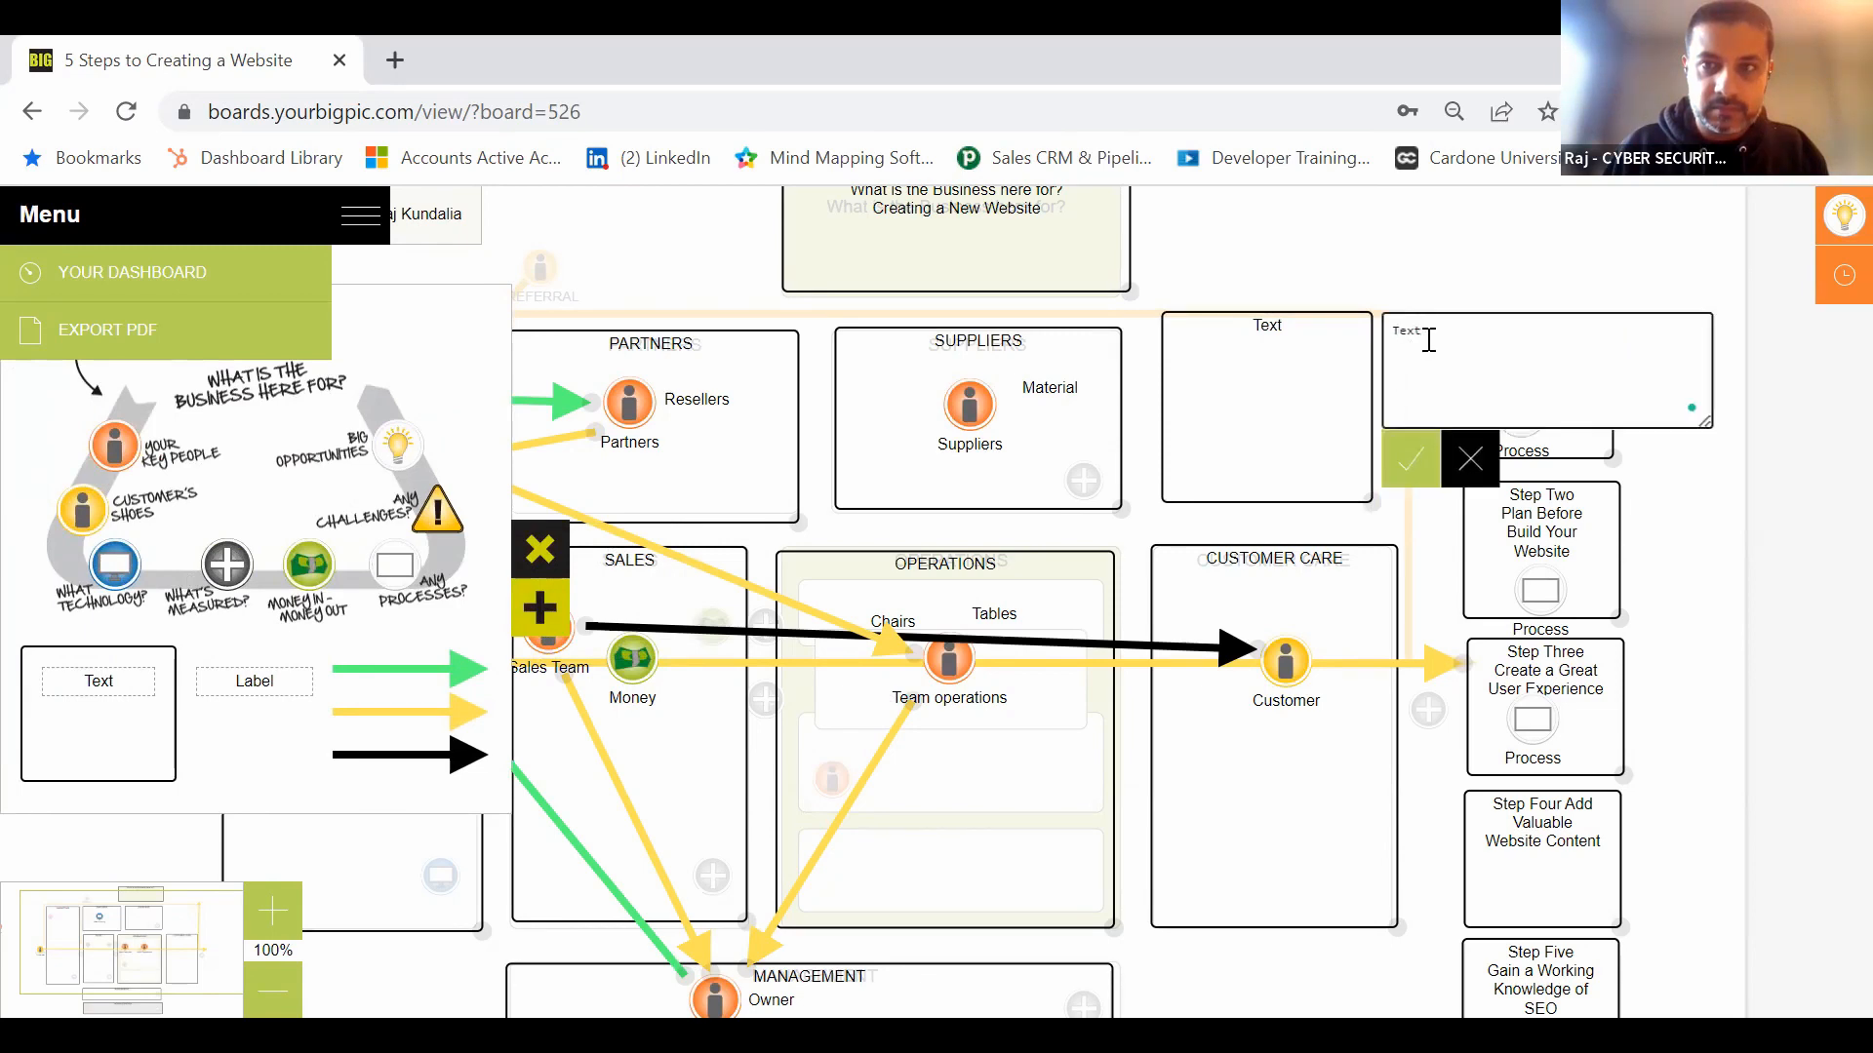
click(1493, 444)
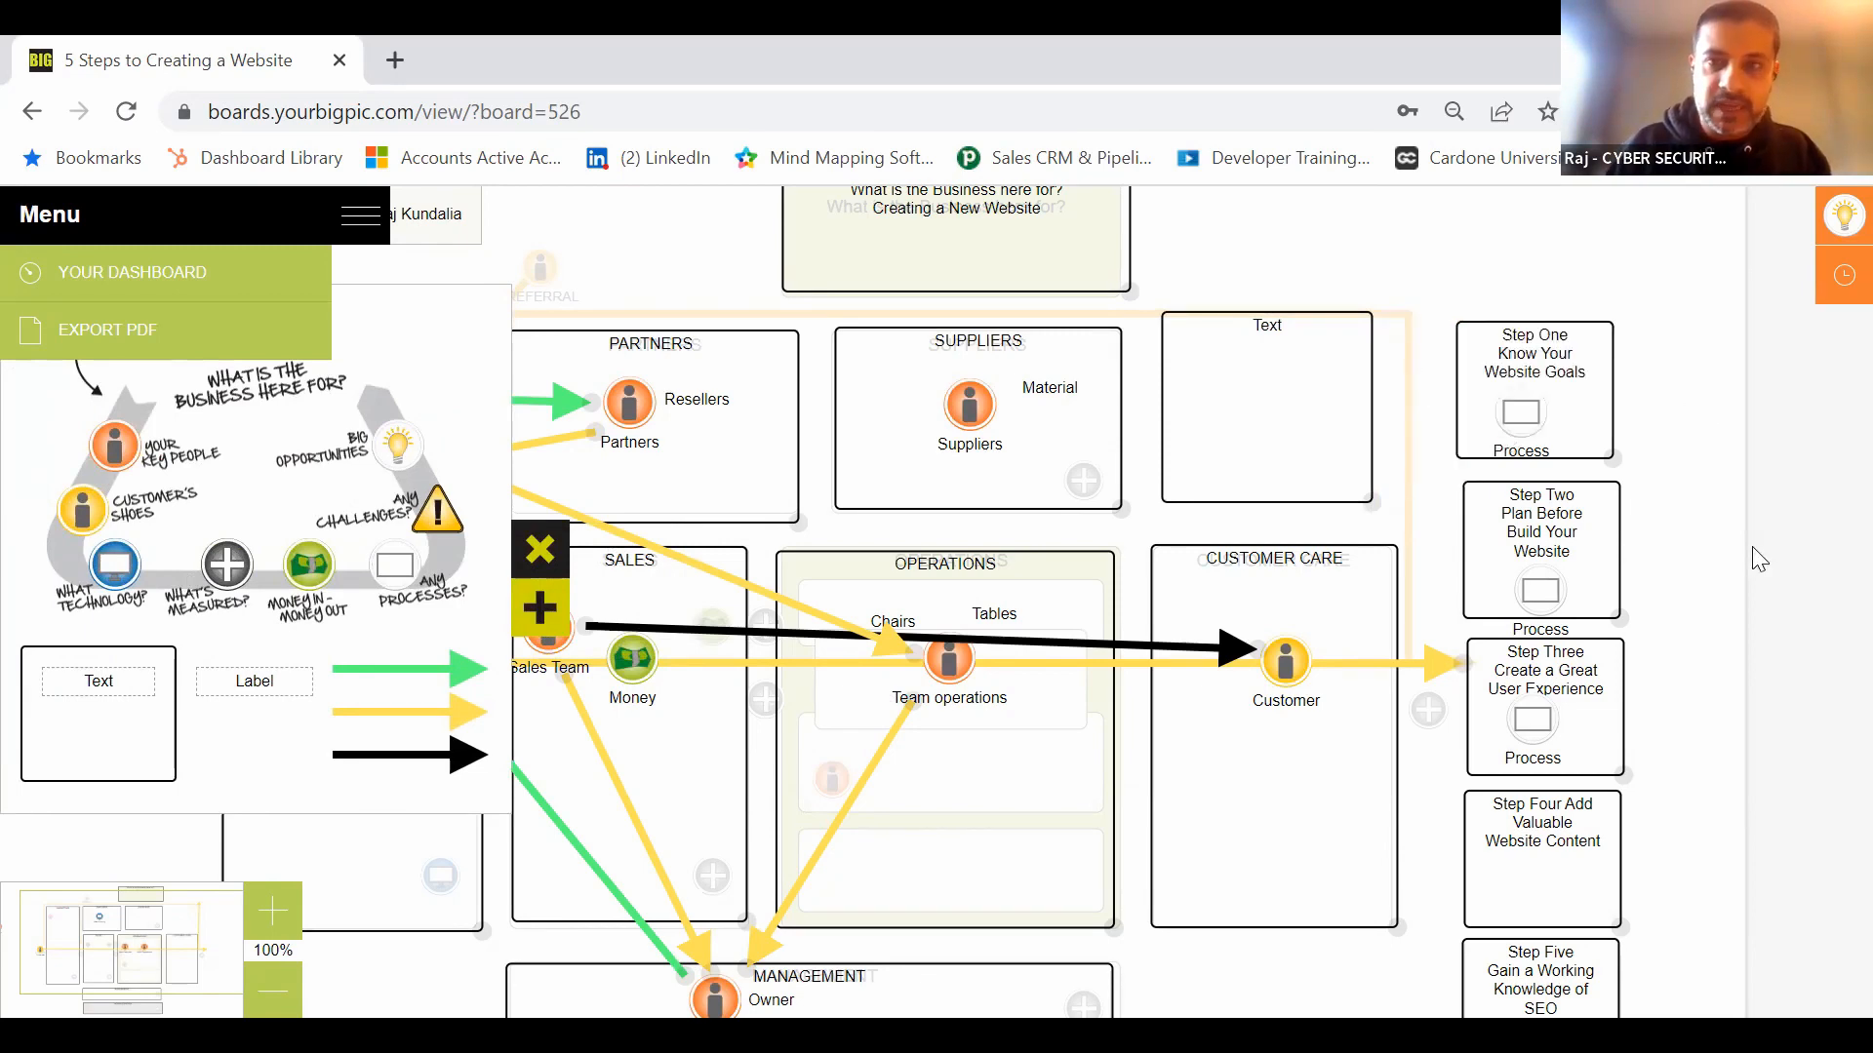
Step: Change the text of the new box above Customer Care to Homepage
click(1270, 329)
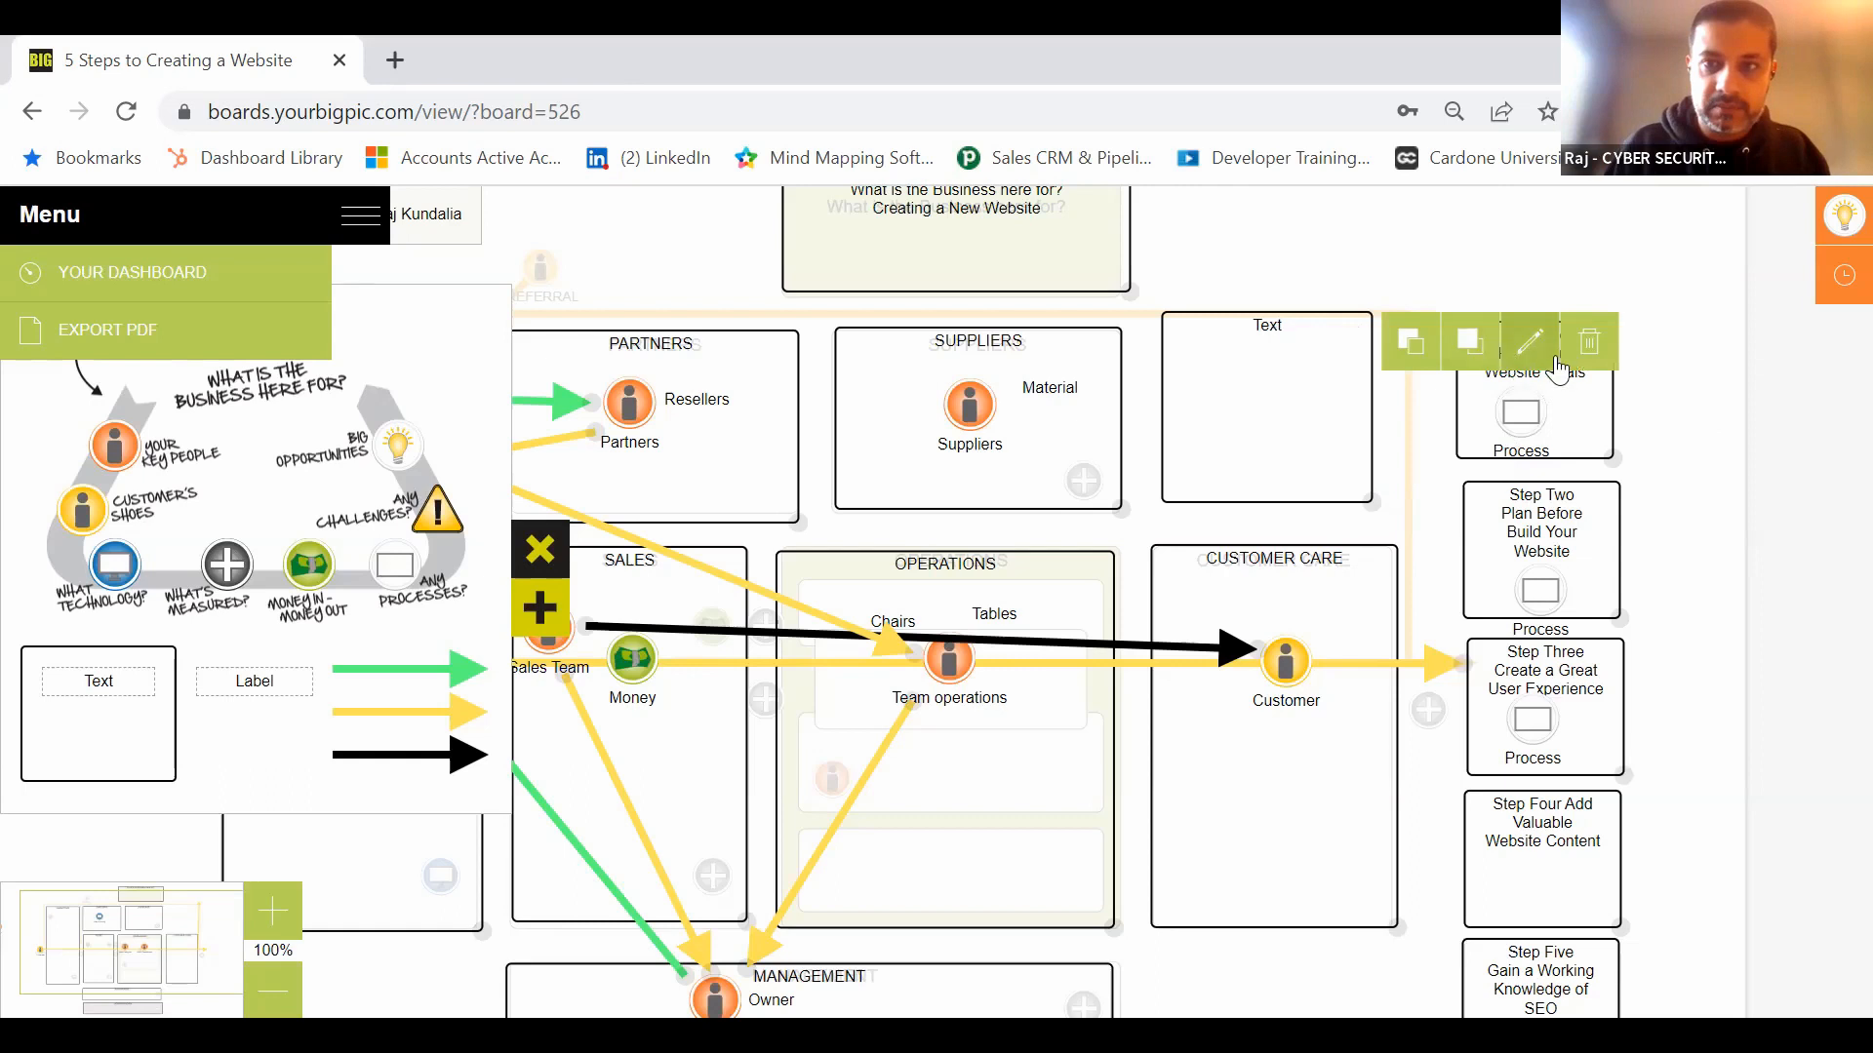
click(1514, 360)
key(BackSpace)
key(BackSpace)
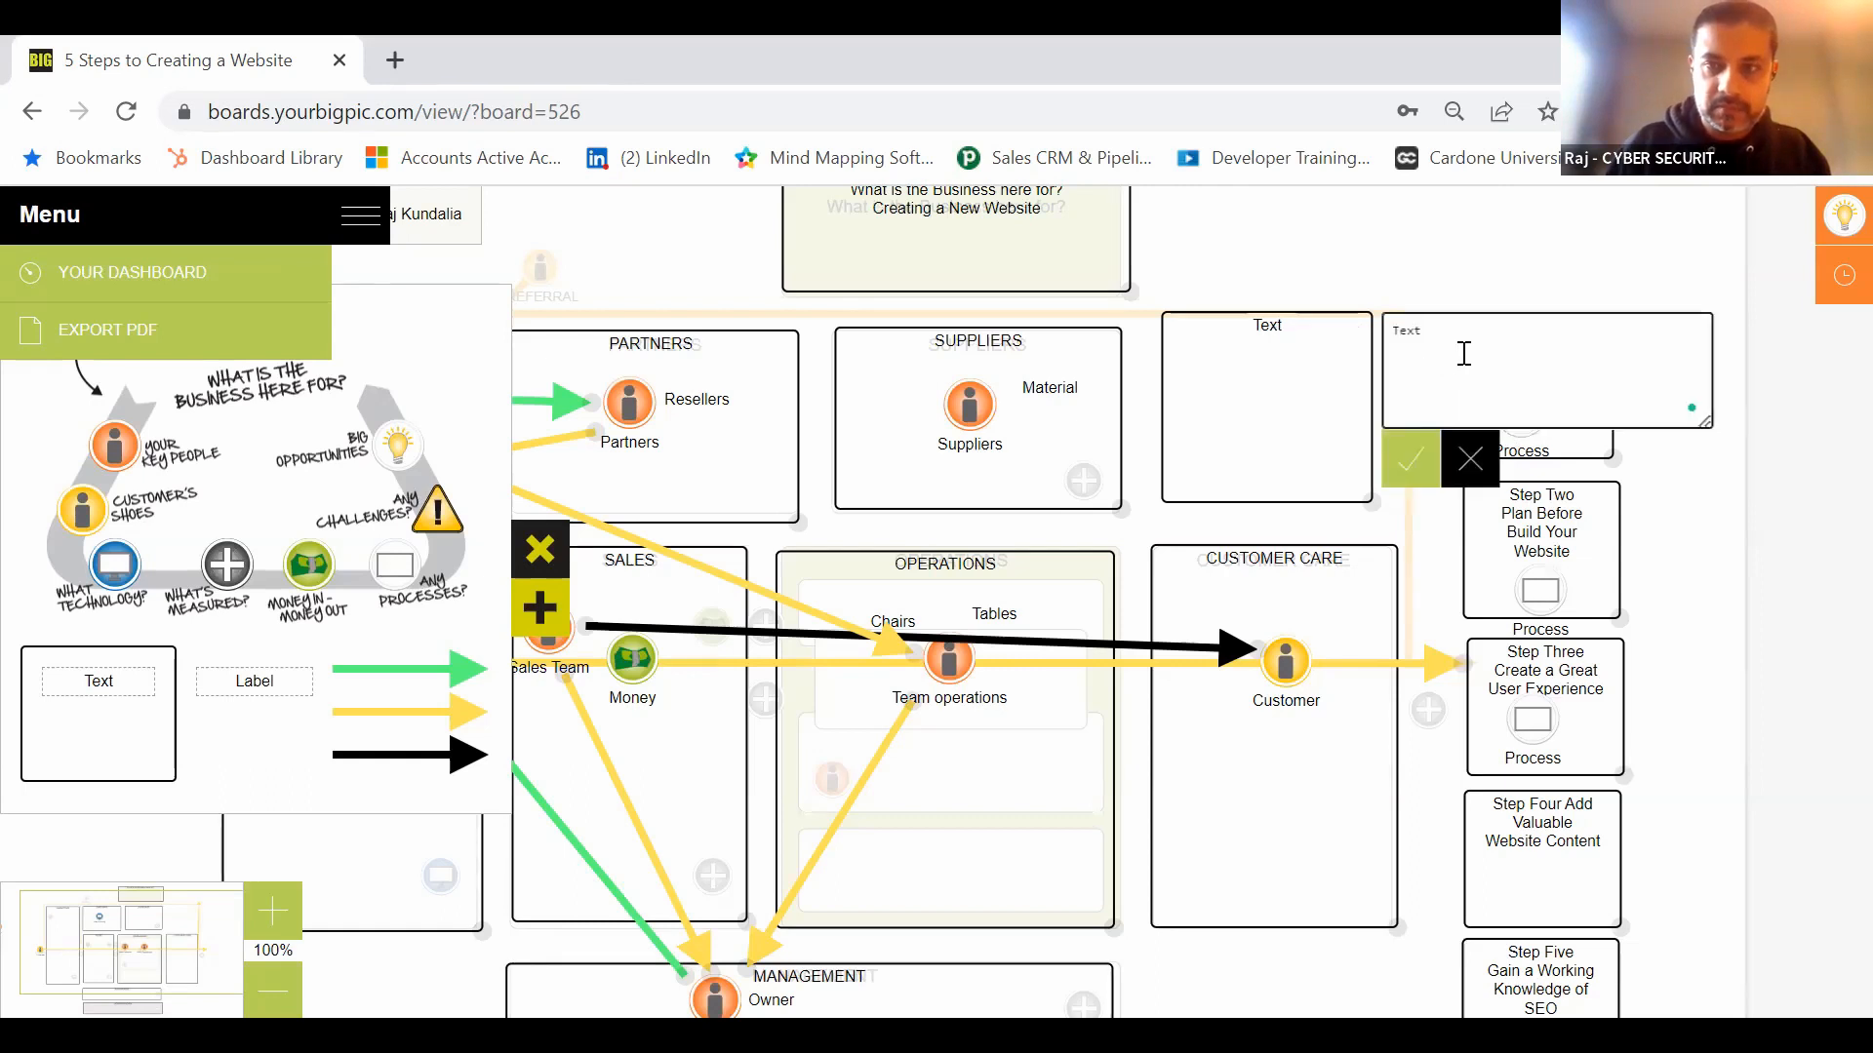
text(Home)
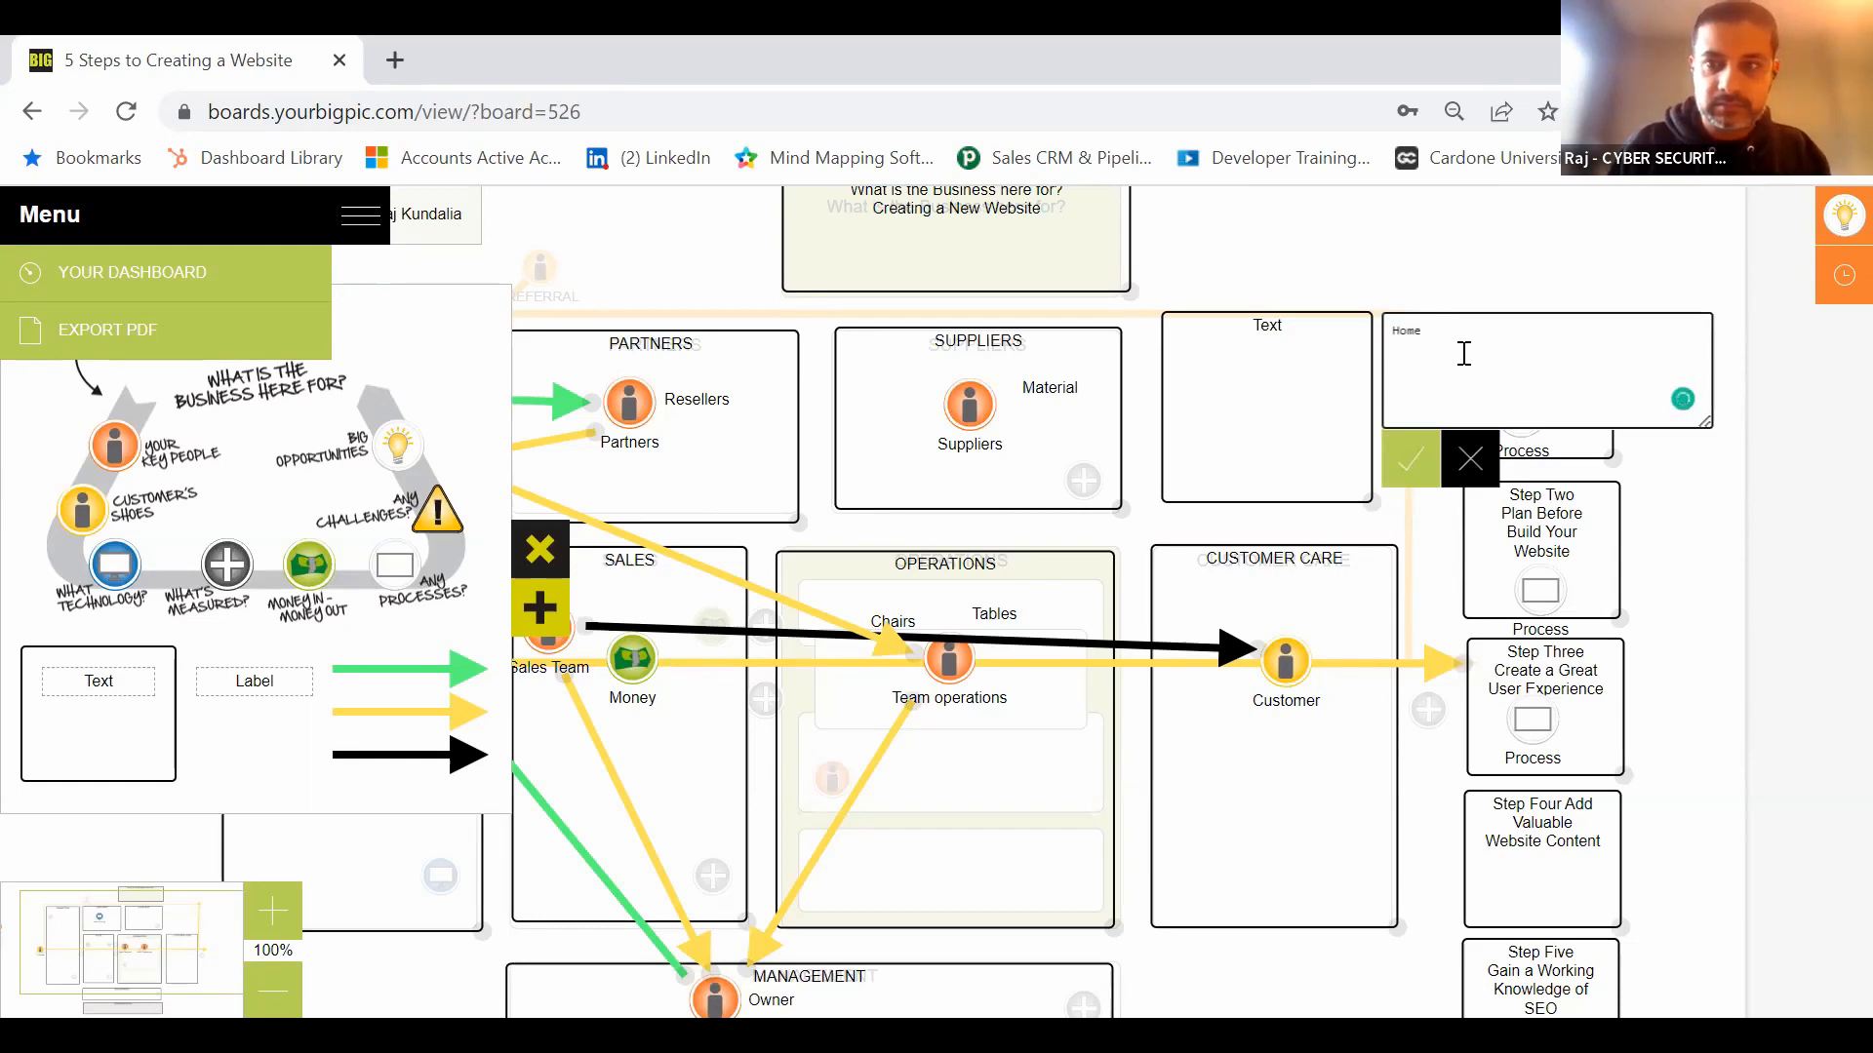
text(page)
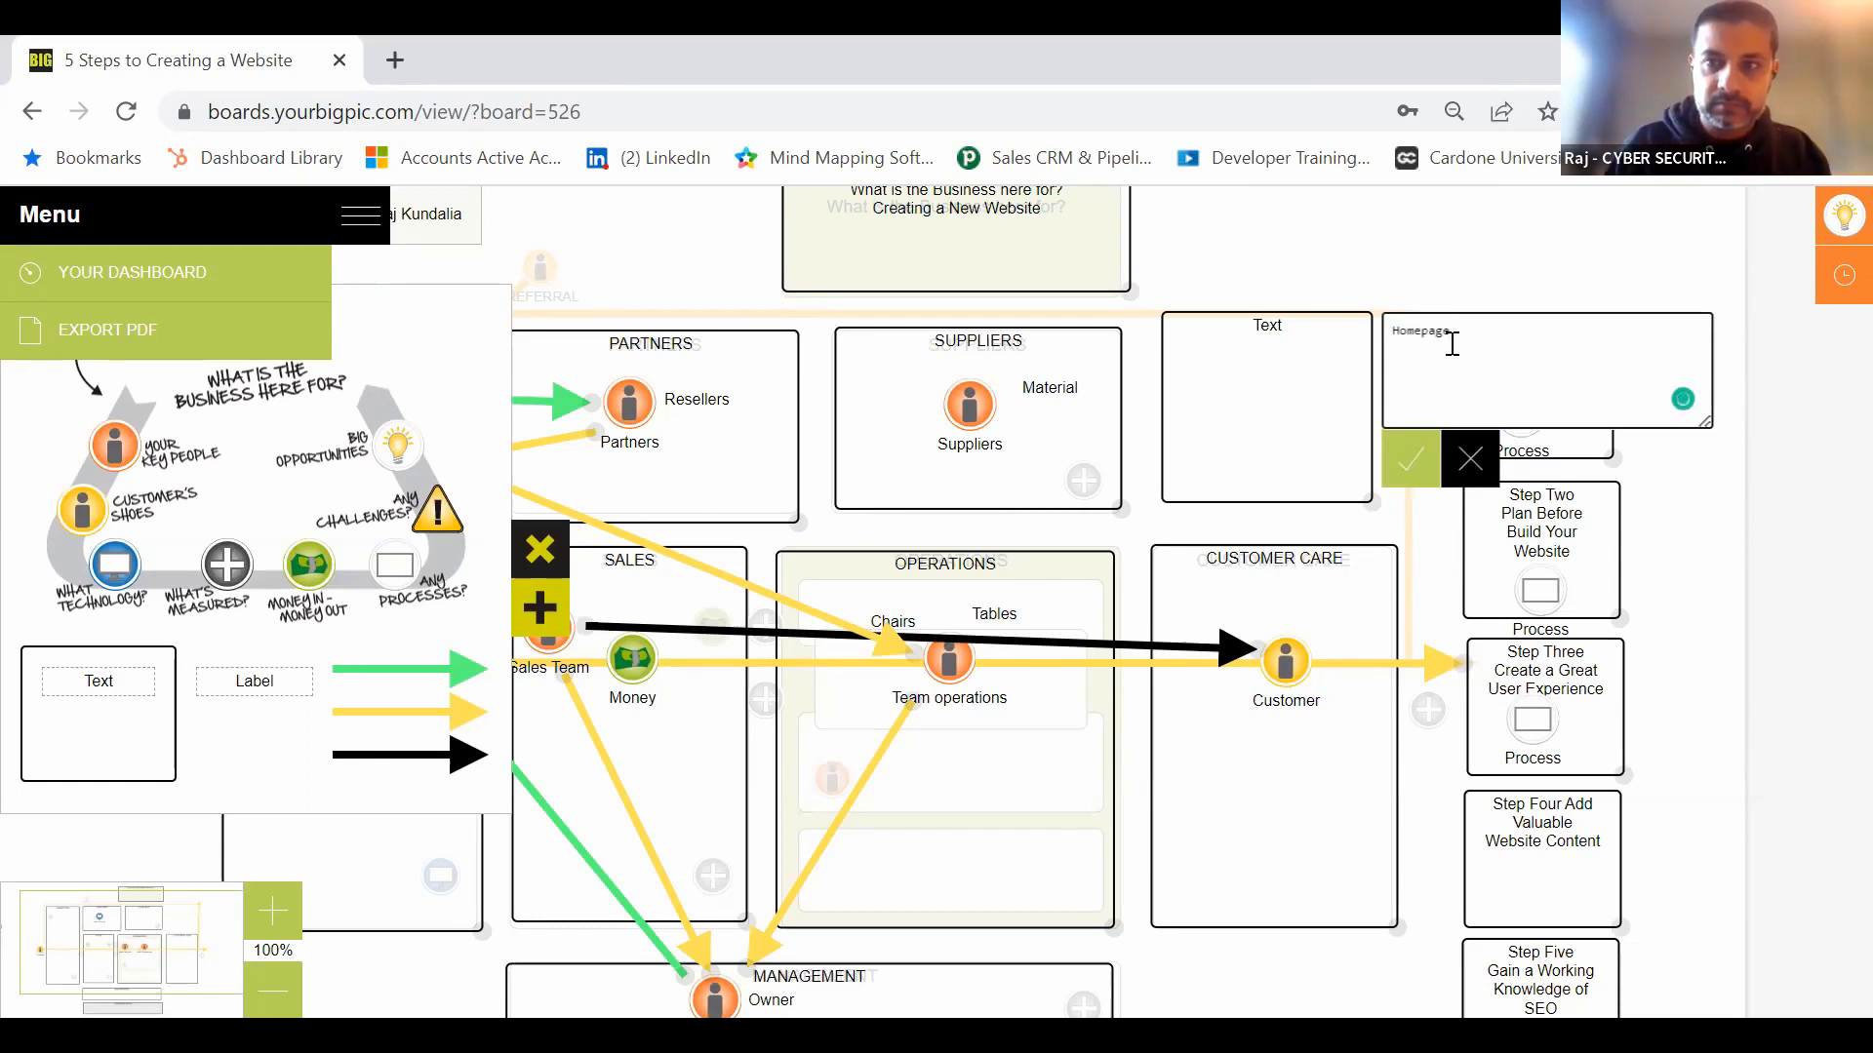
click(1411, 461)
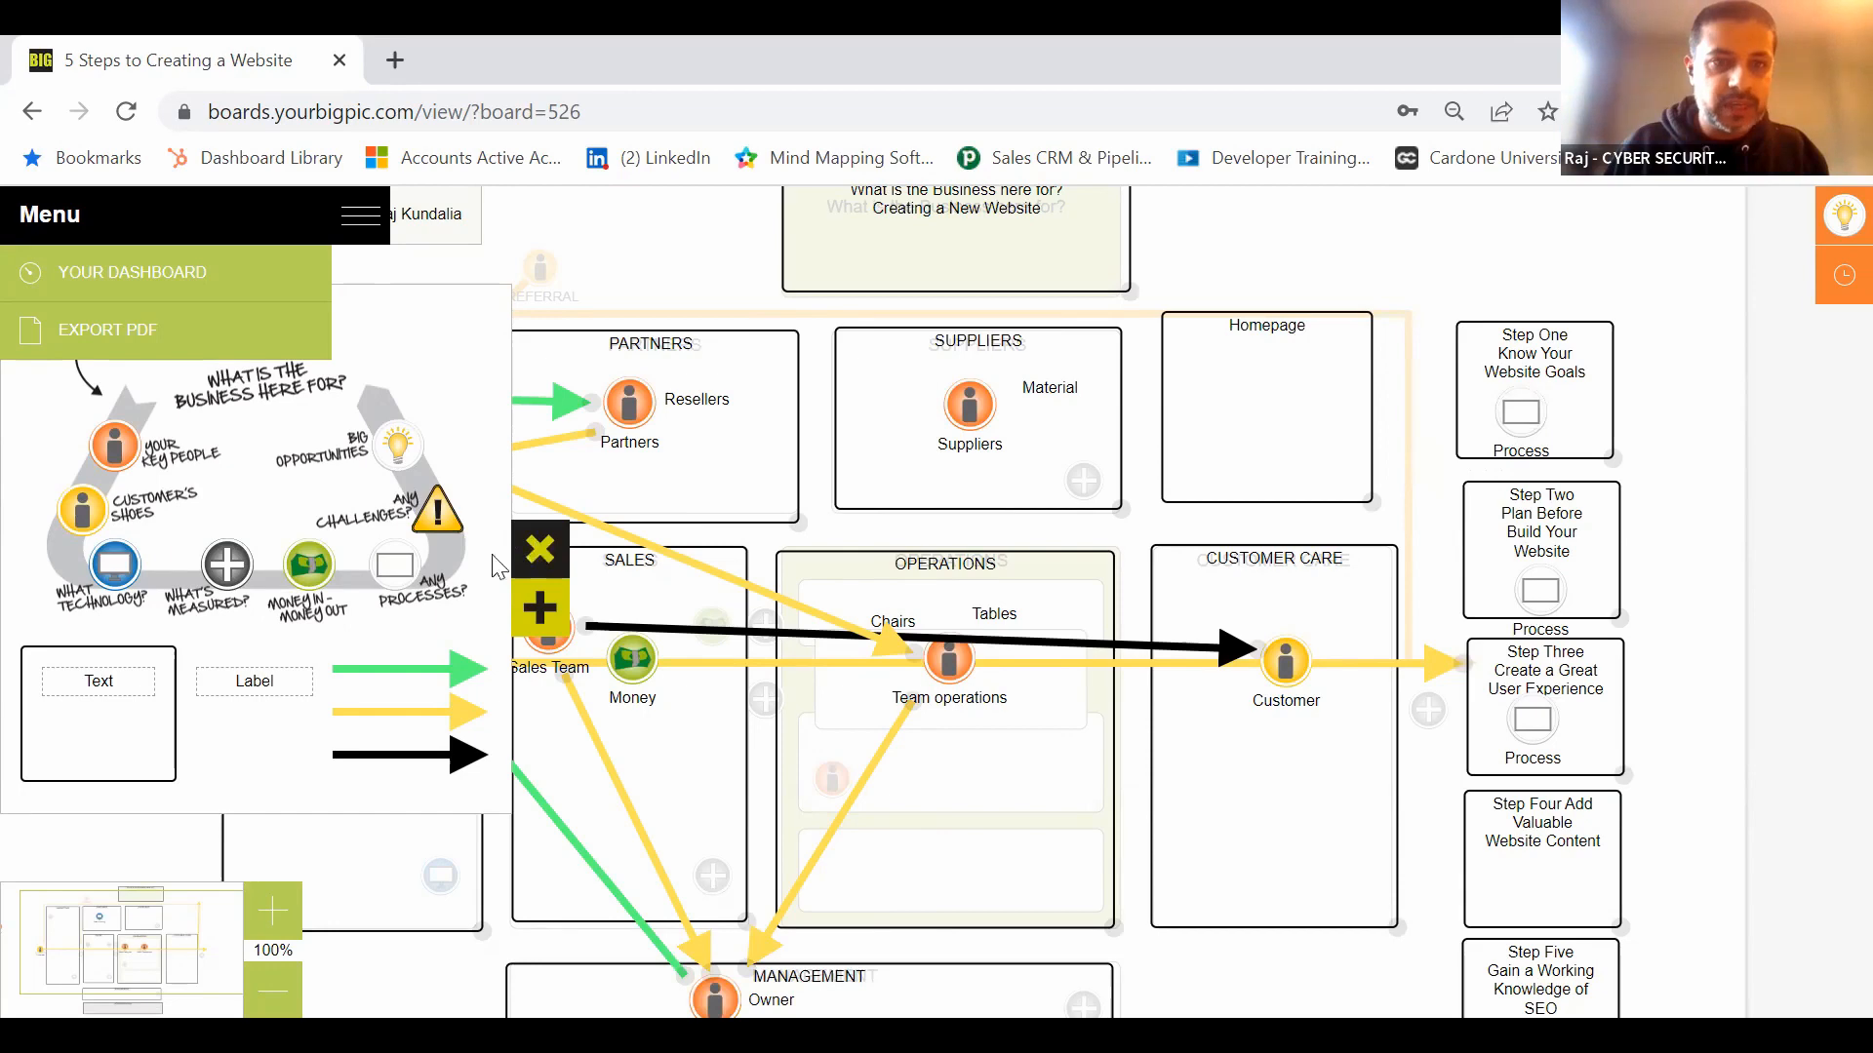
click(536, 552)
Step: Add a black arrow from the Customer icon at the start of the process line up to the Homepage box
click(39, 553)
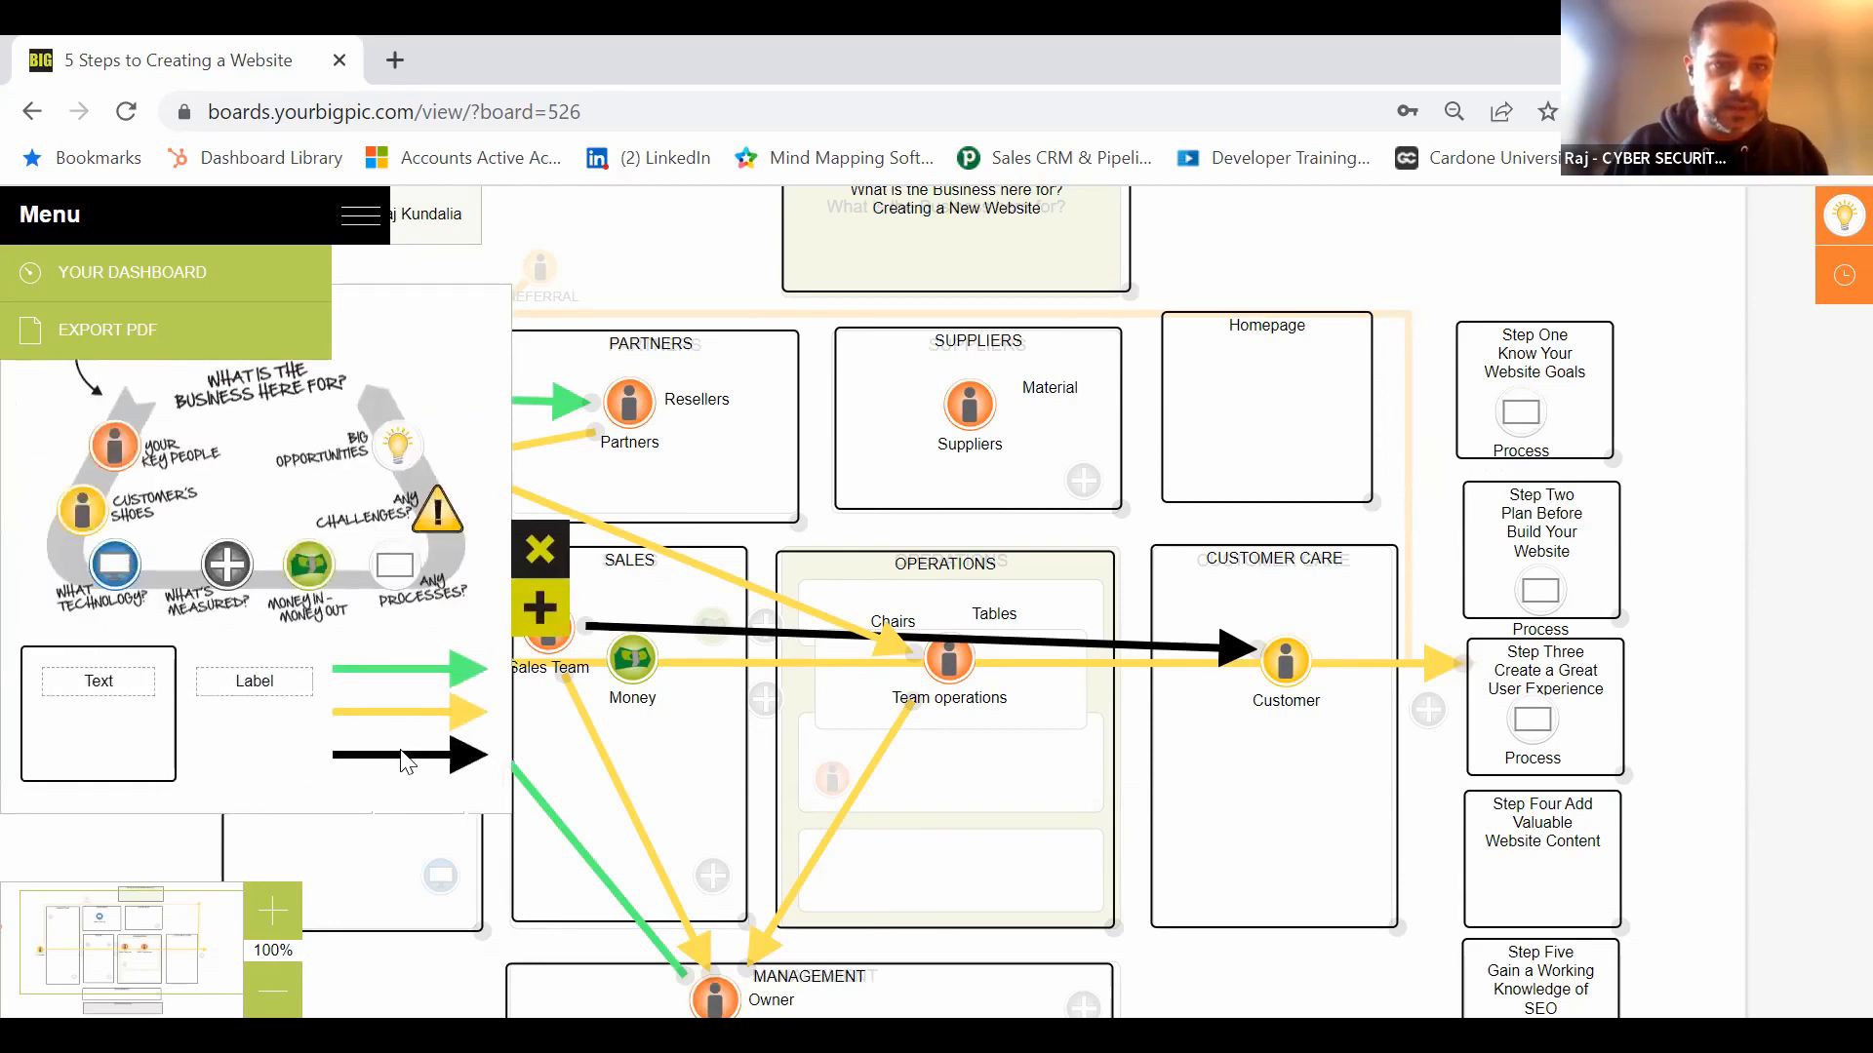
drag(407, 764, 1212, 406)
click(540, 558)
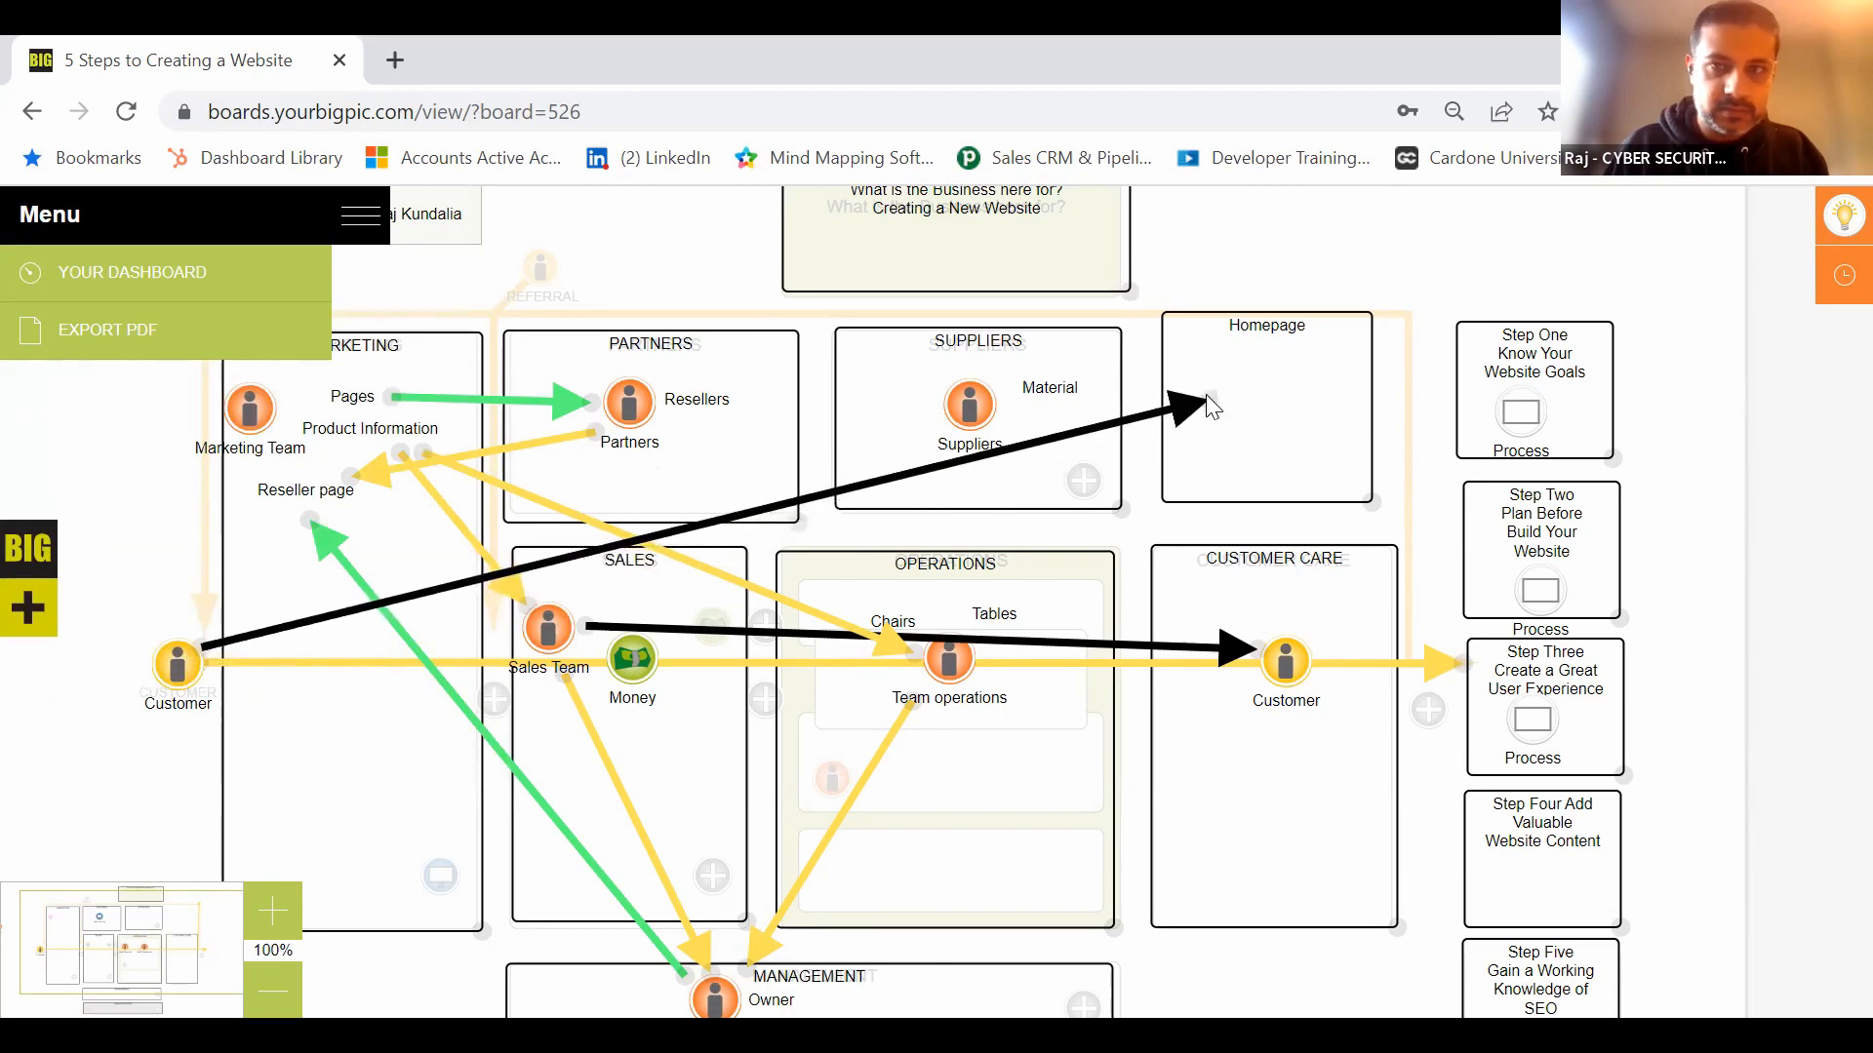
Step: Add a label reading Product information inside the Homepage box, just below its title
click(34, 560)
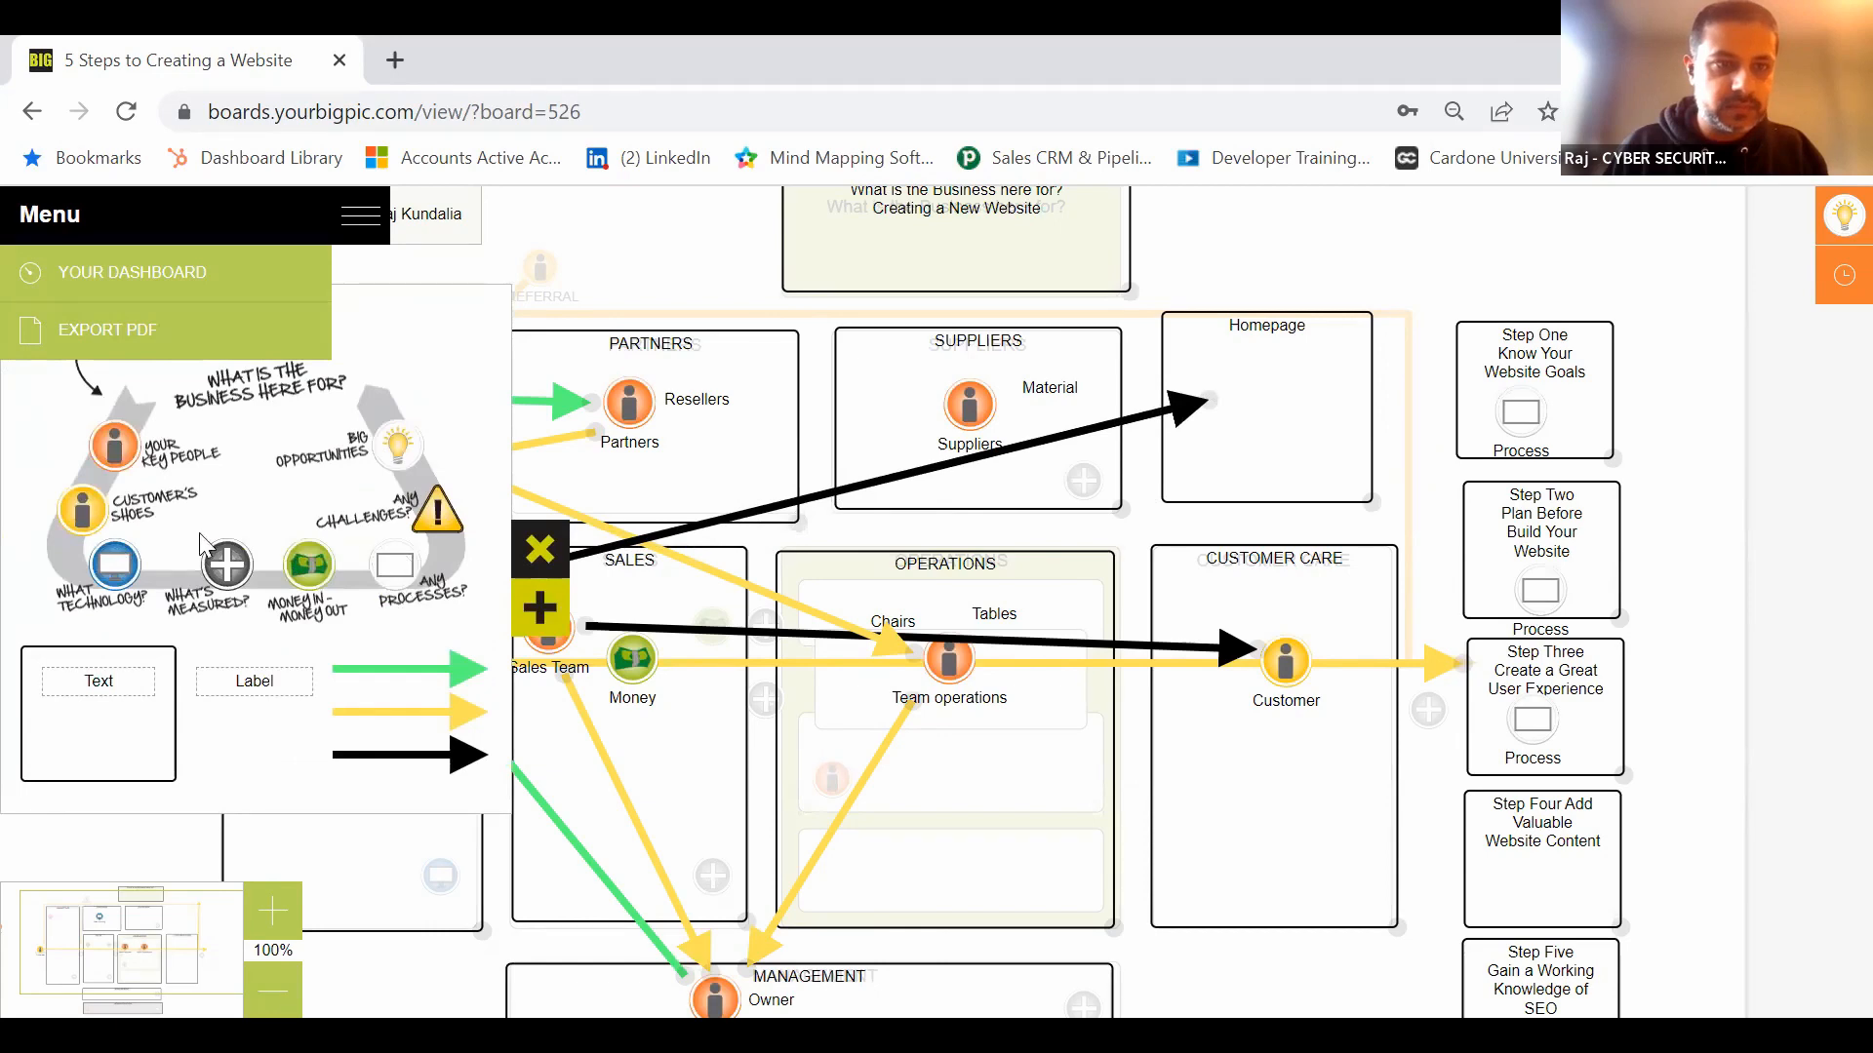
drag(262, 687, 1267, 375)
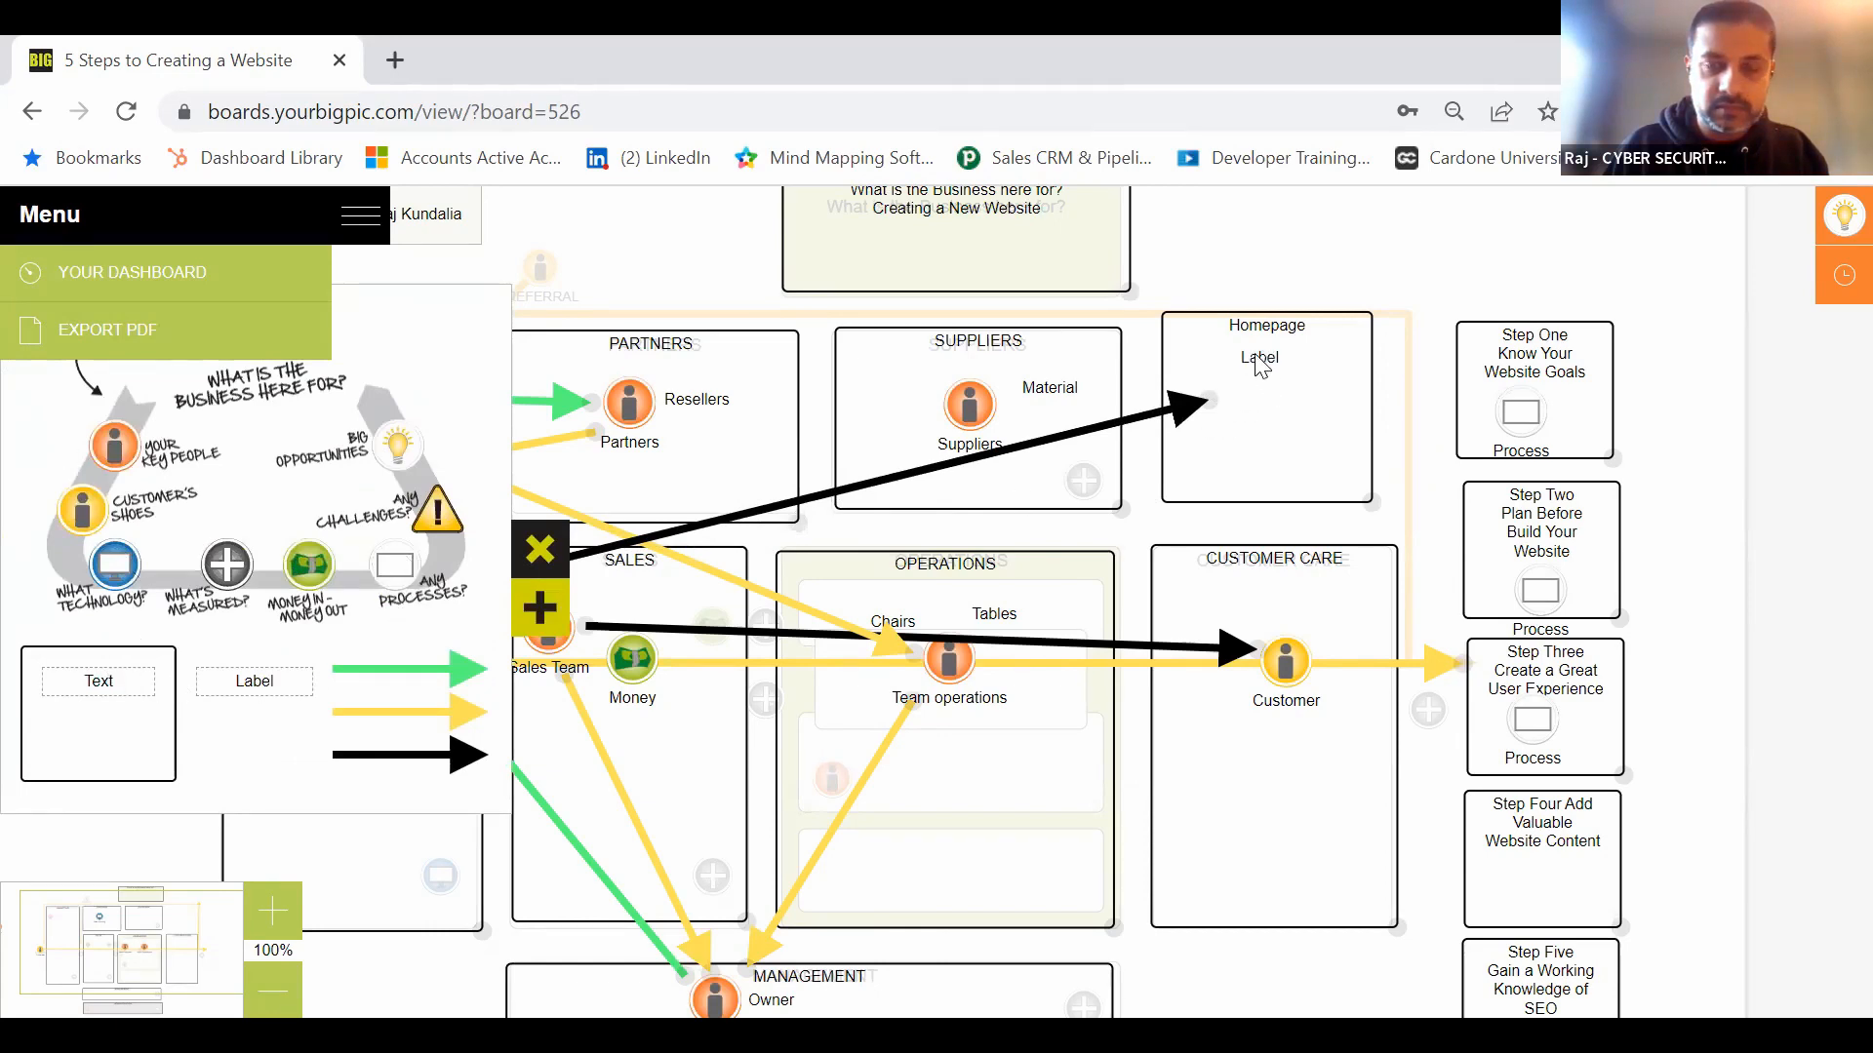
click(1456, 386)
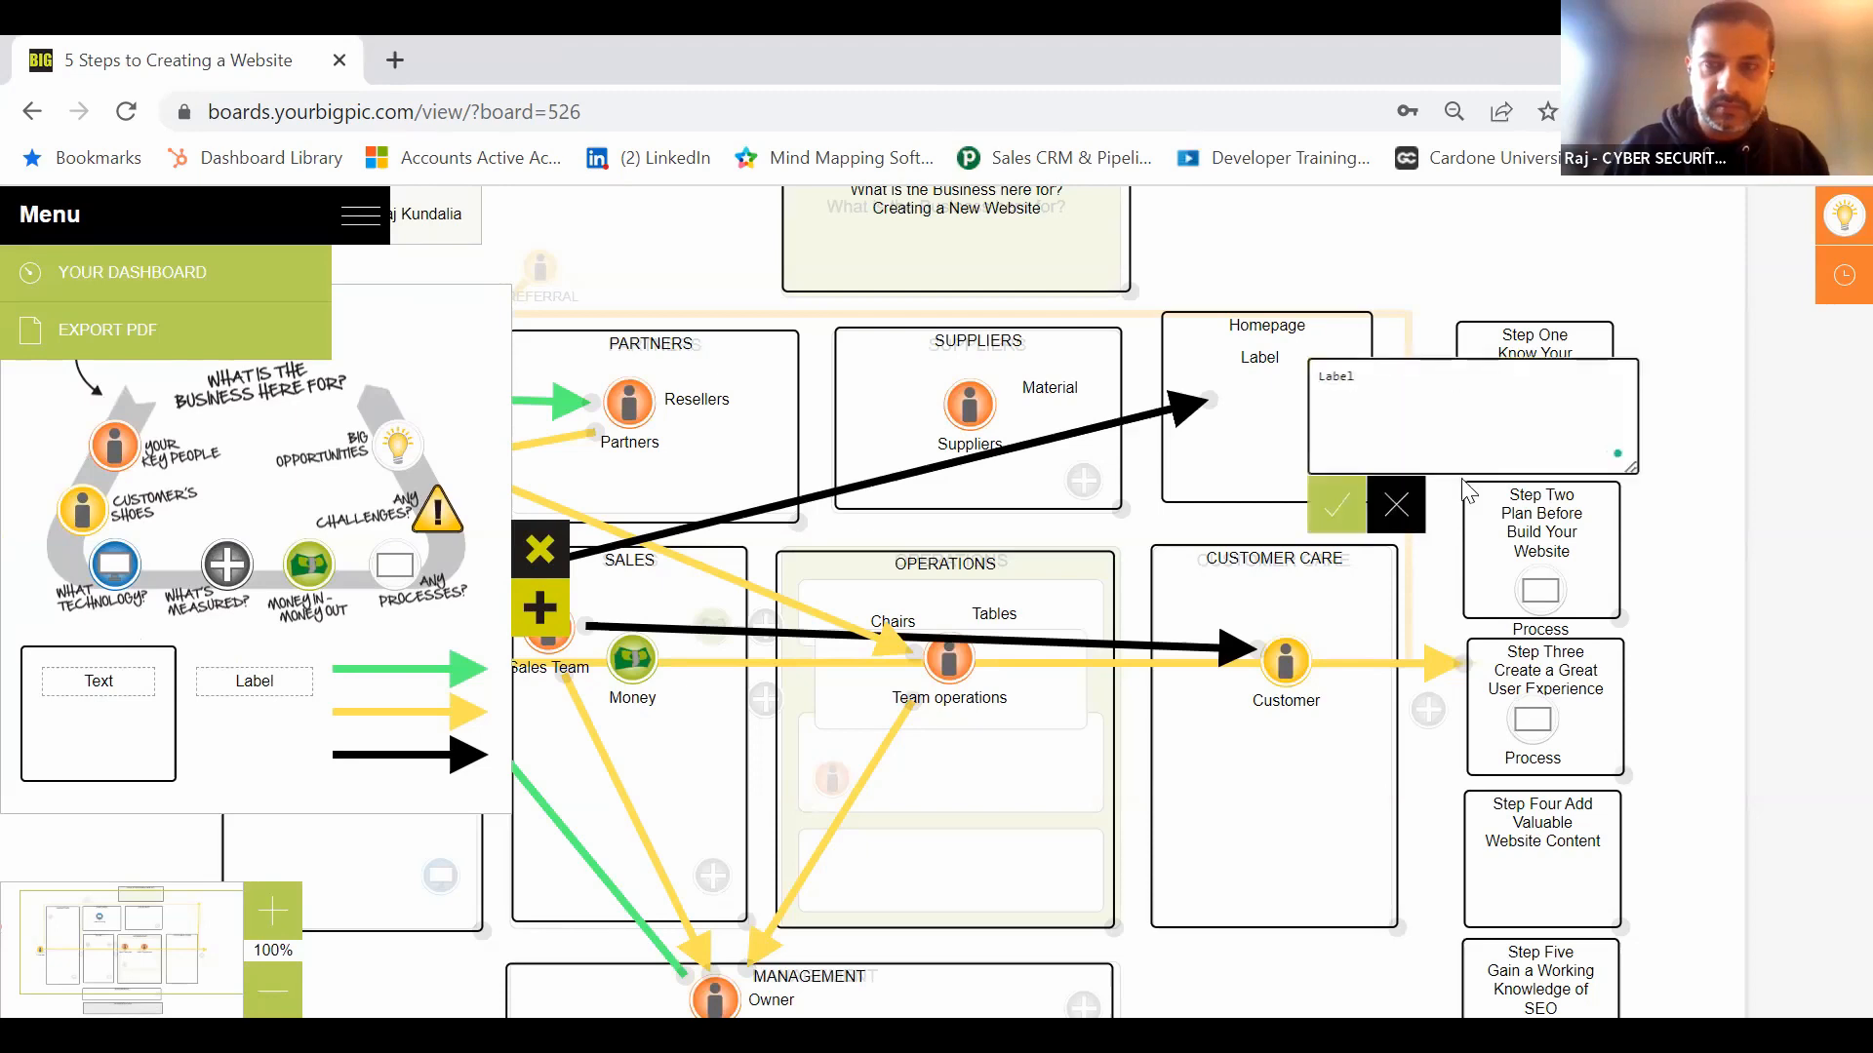
key(BackSpace)
key(BackSpace)
key(BackSpace)
text(P)
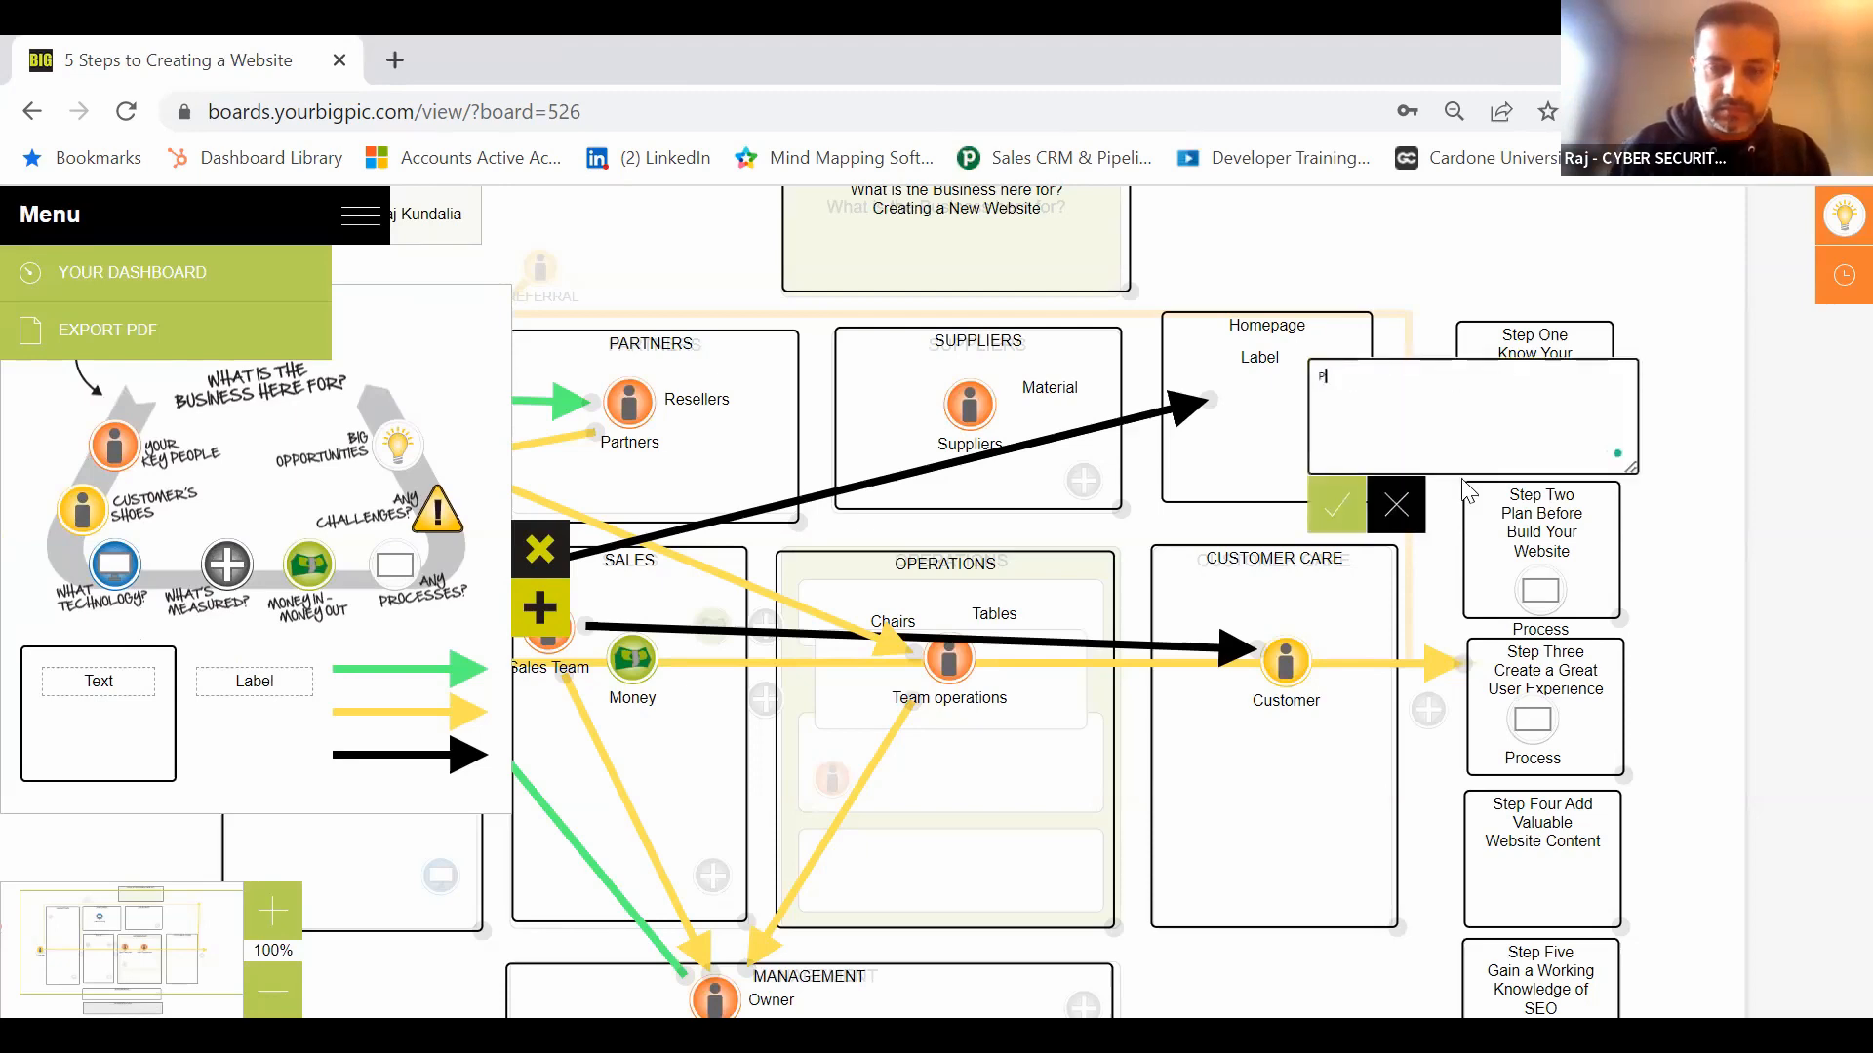
text(roduct infor)
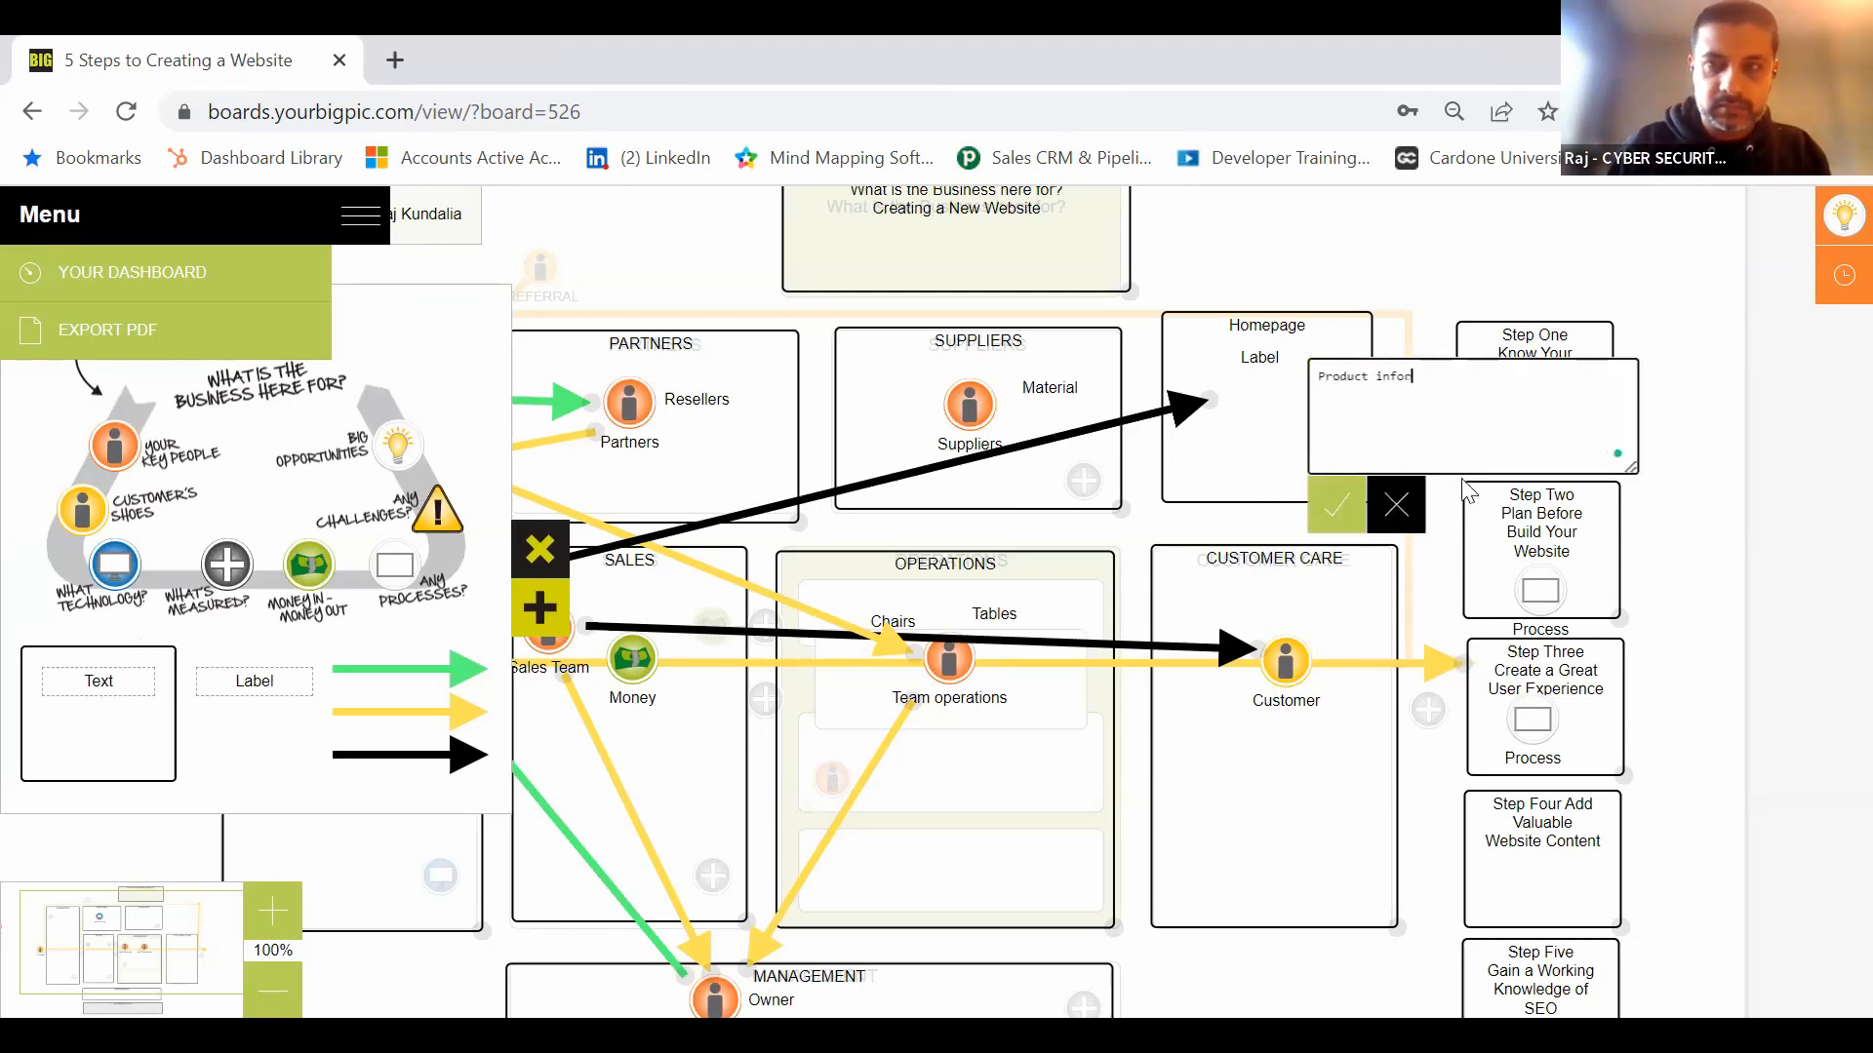
text(mat)
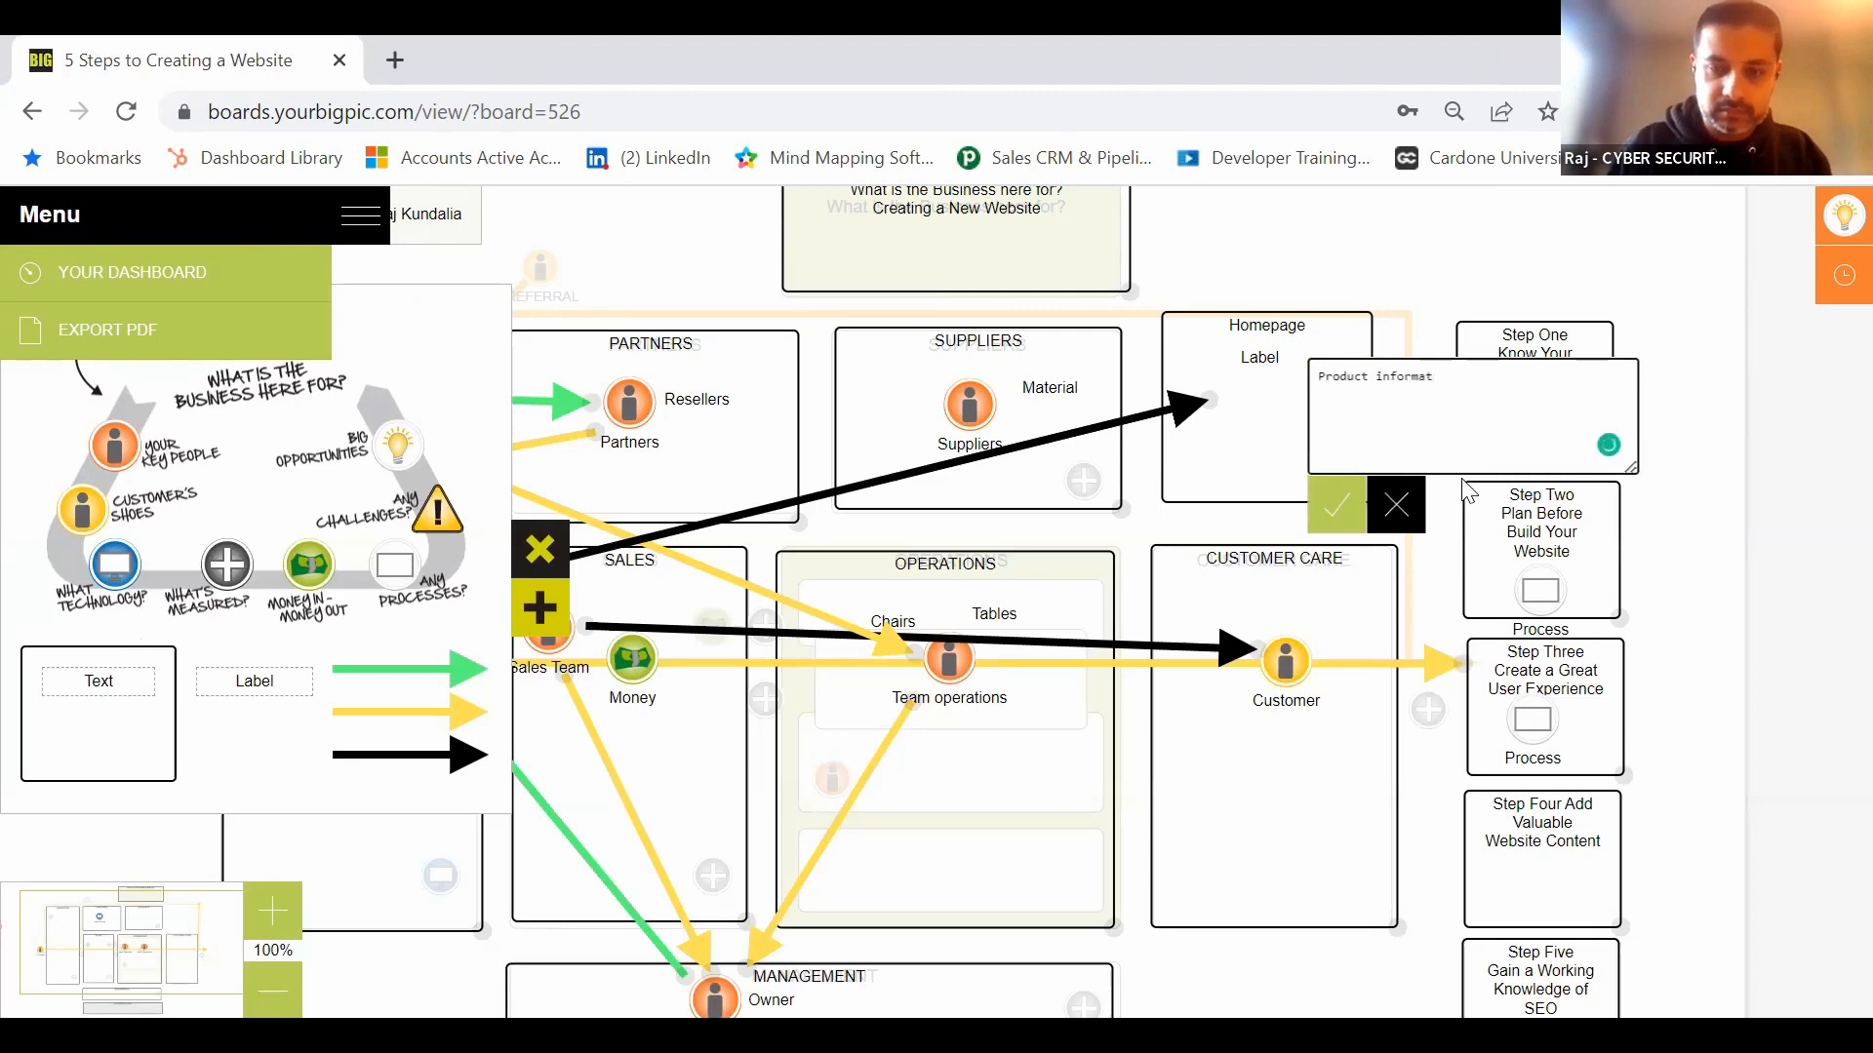
text(ion)
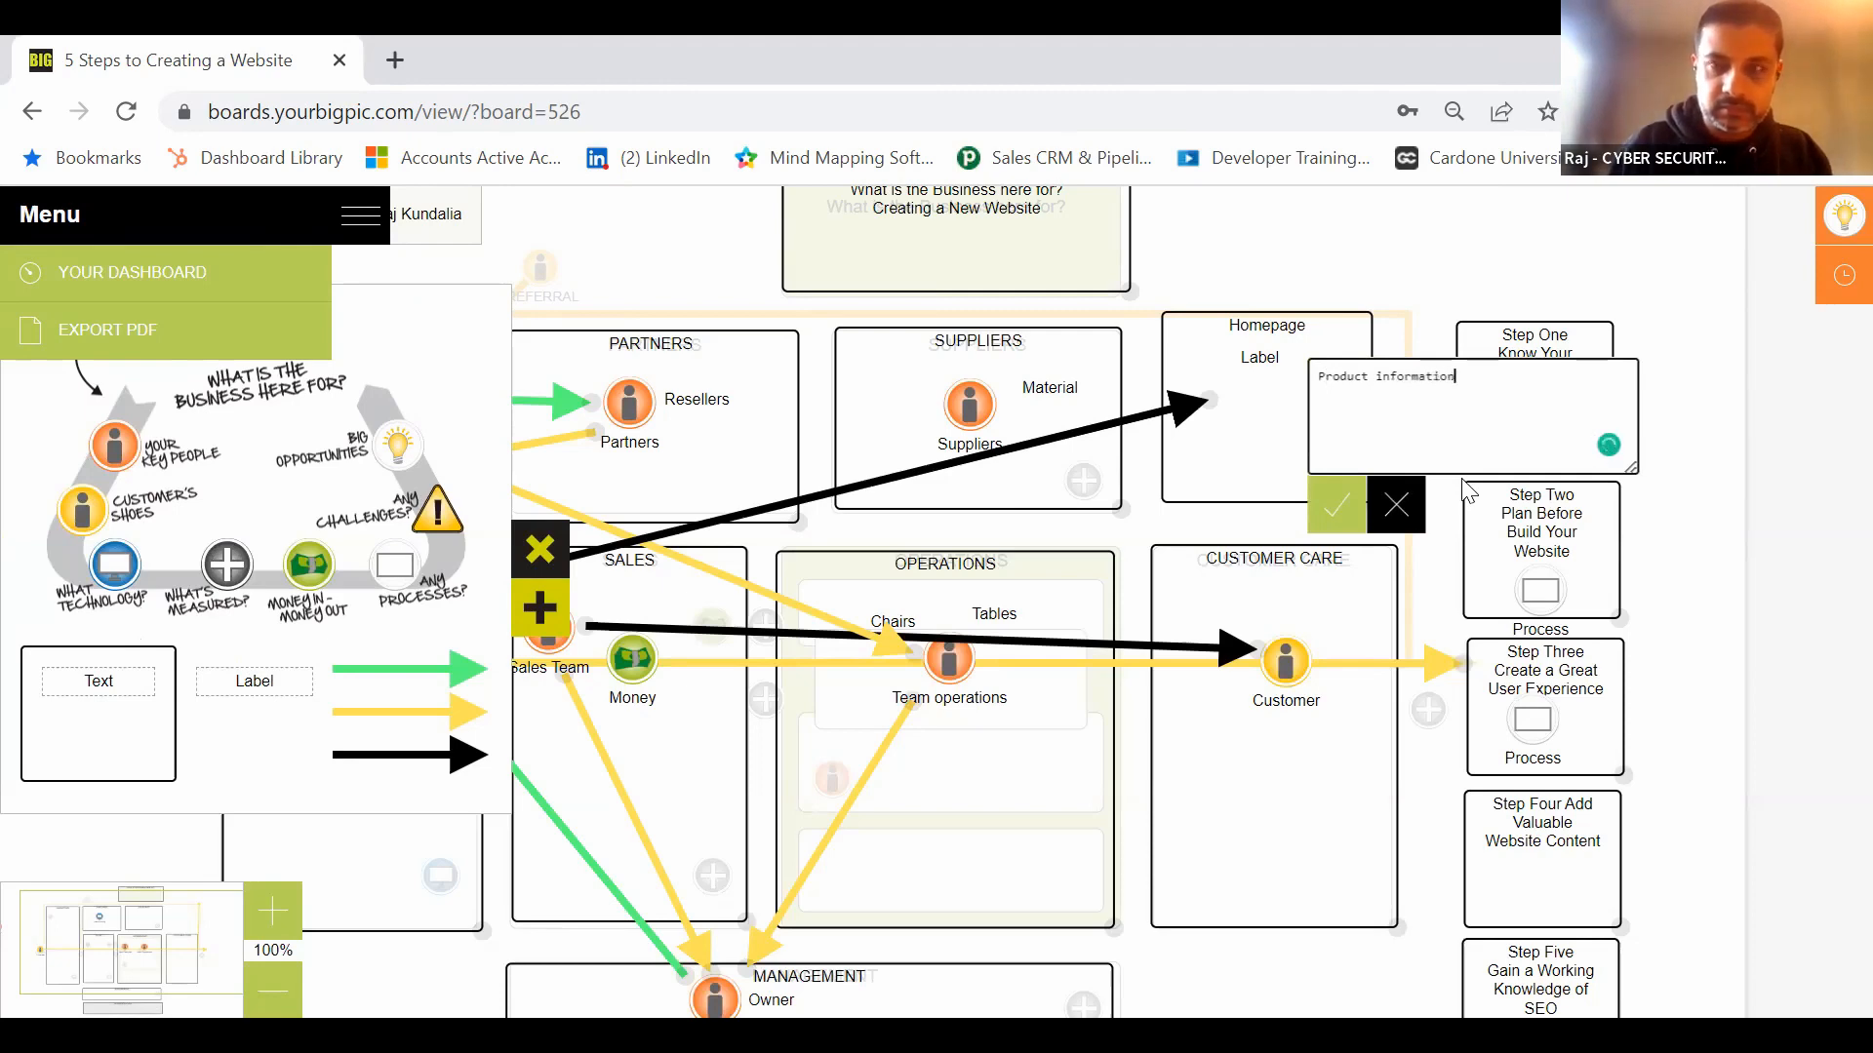
click(1338, 507)
drag(1263, 351, 1278, 364)
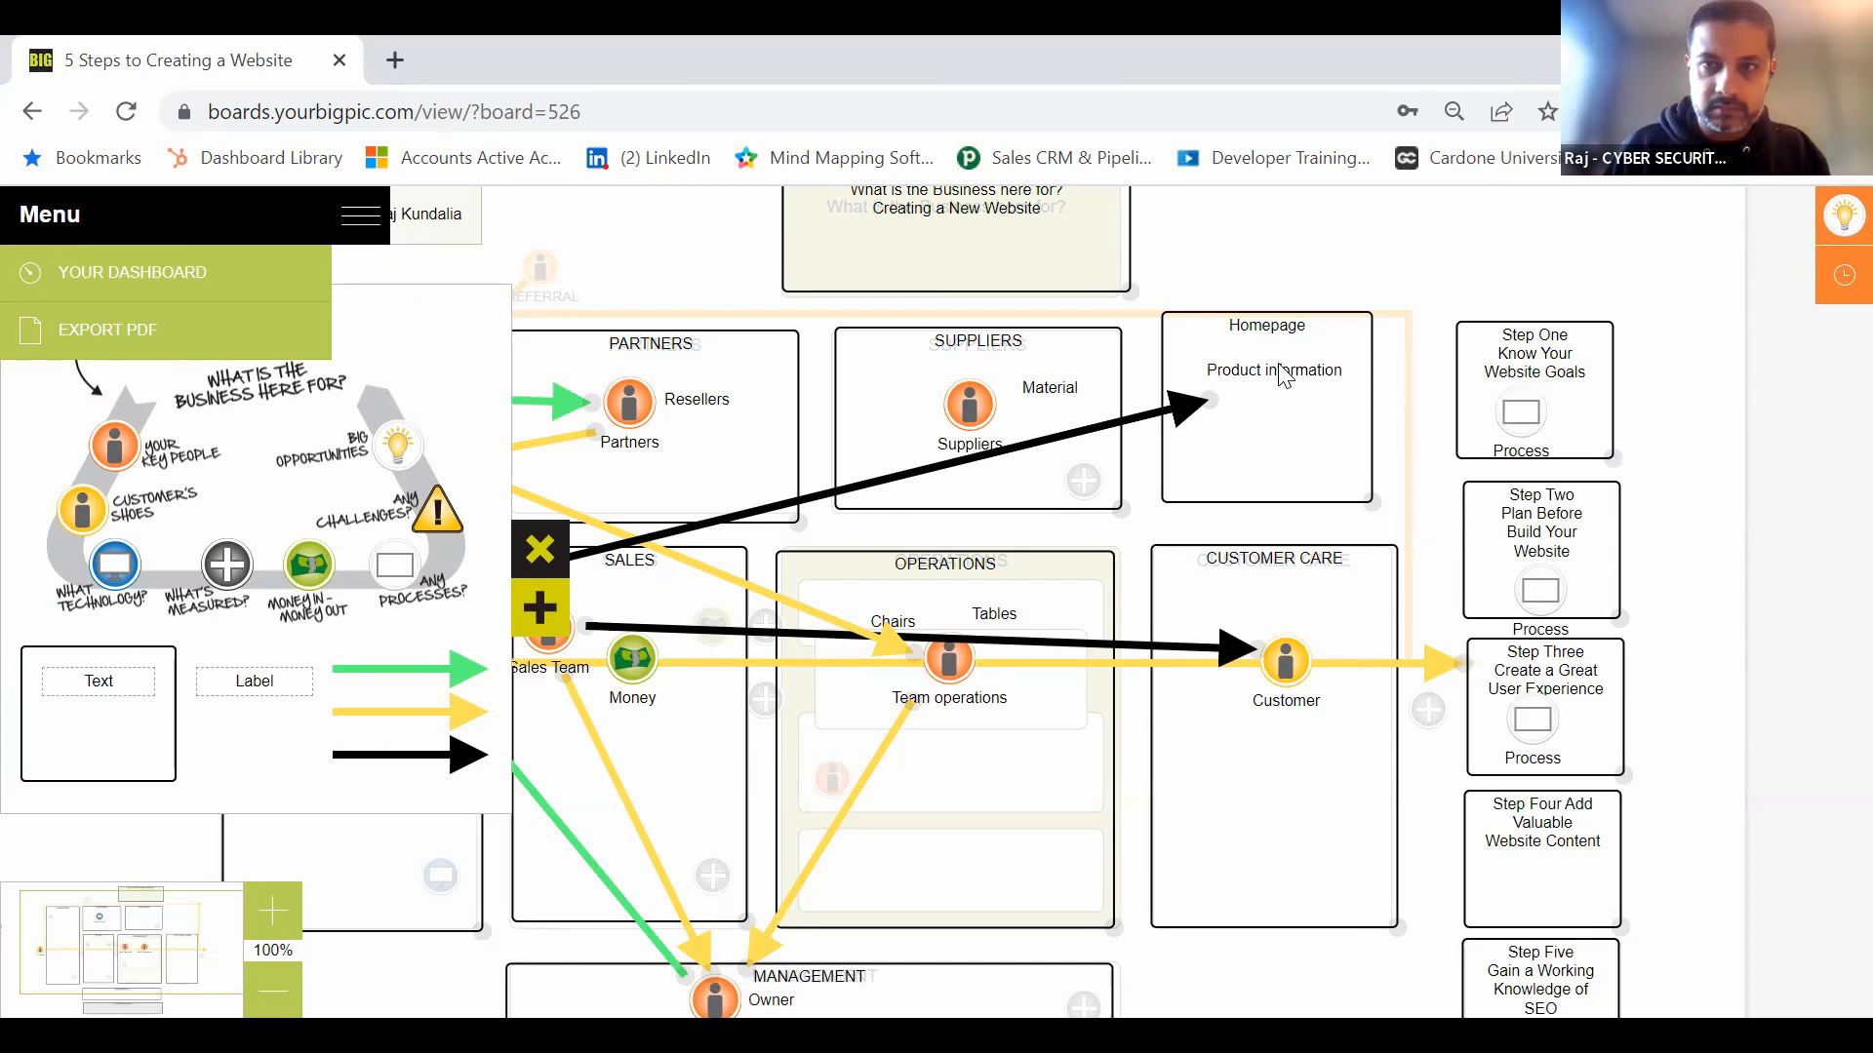
Step: Add a label reading Buy button below the Product information label in the Homepage box
drag(203, 685, 1247, 410)
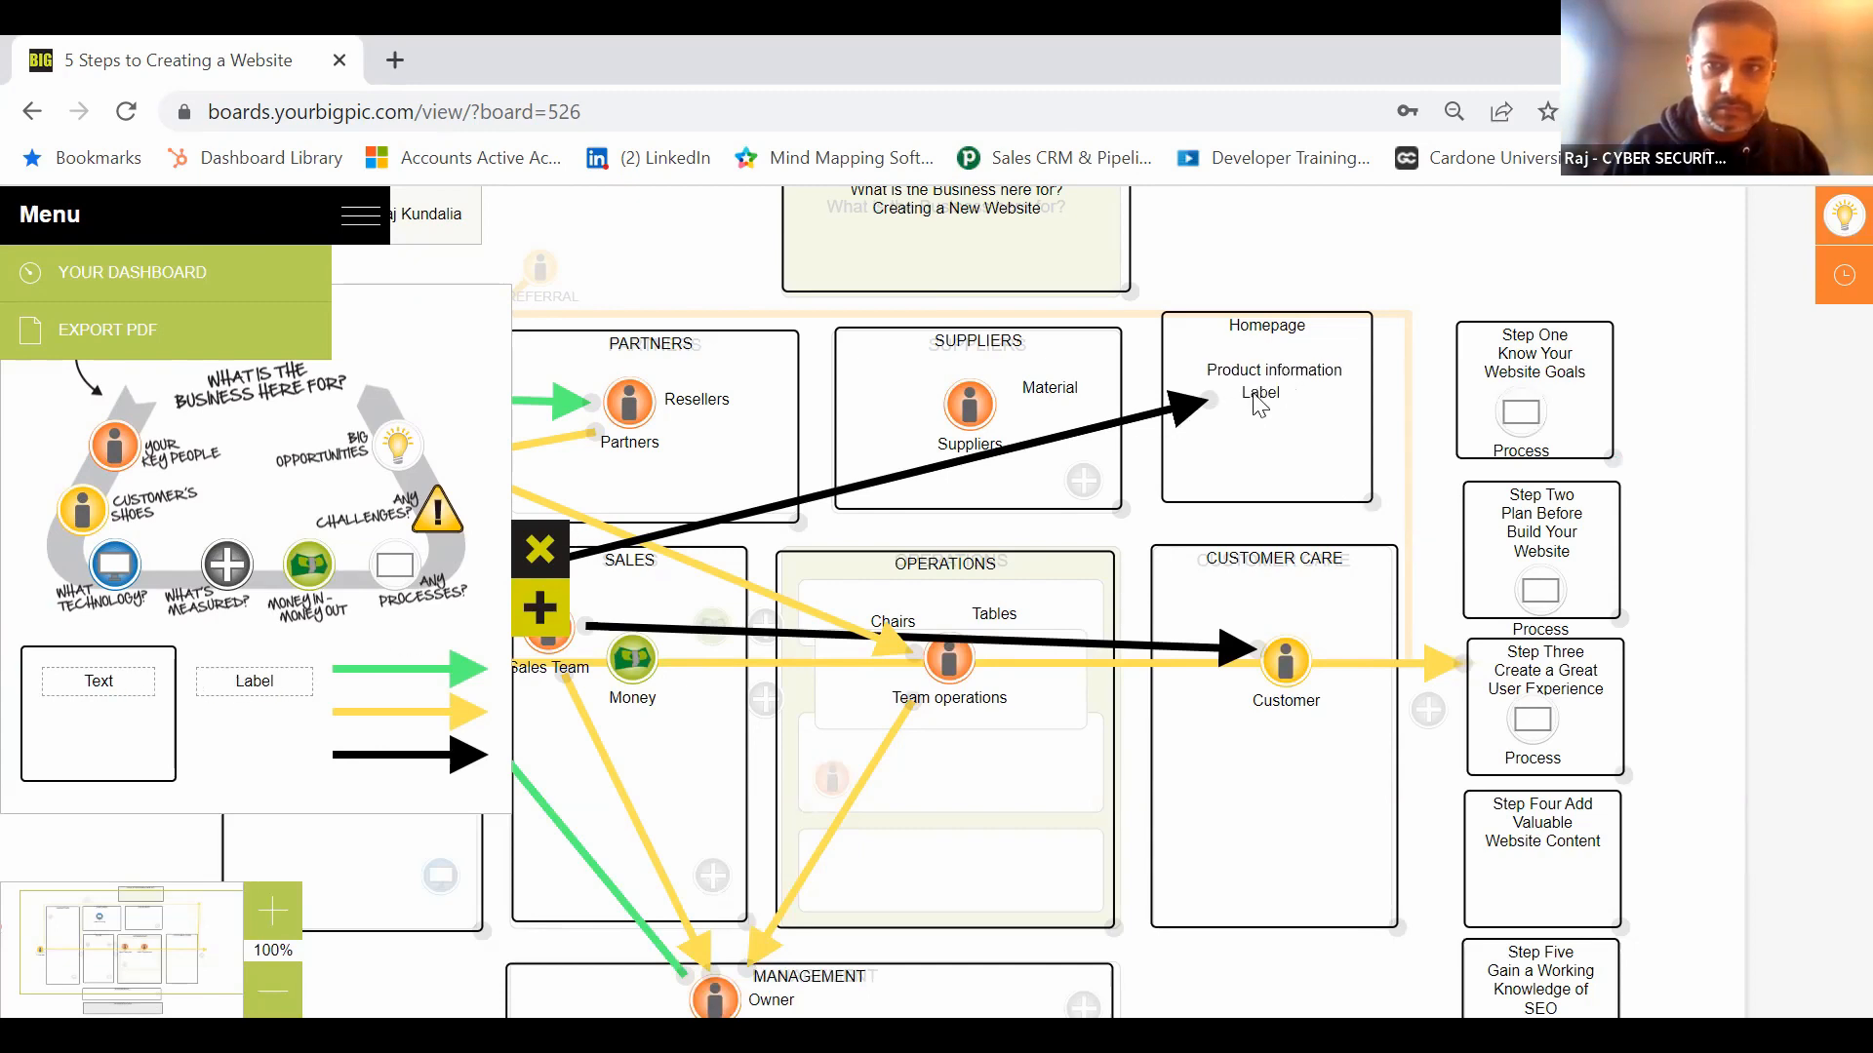
click(1257, 404)
click(1426, 440)
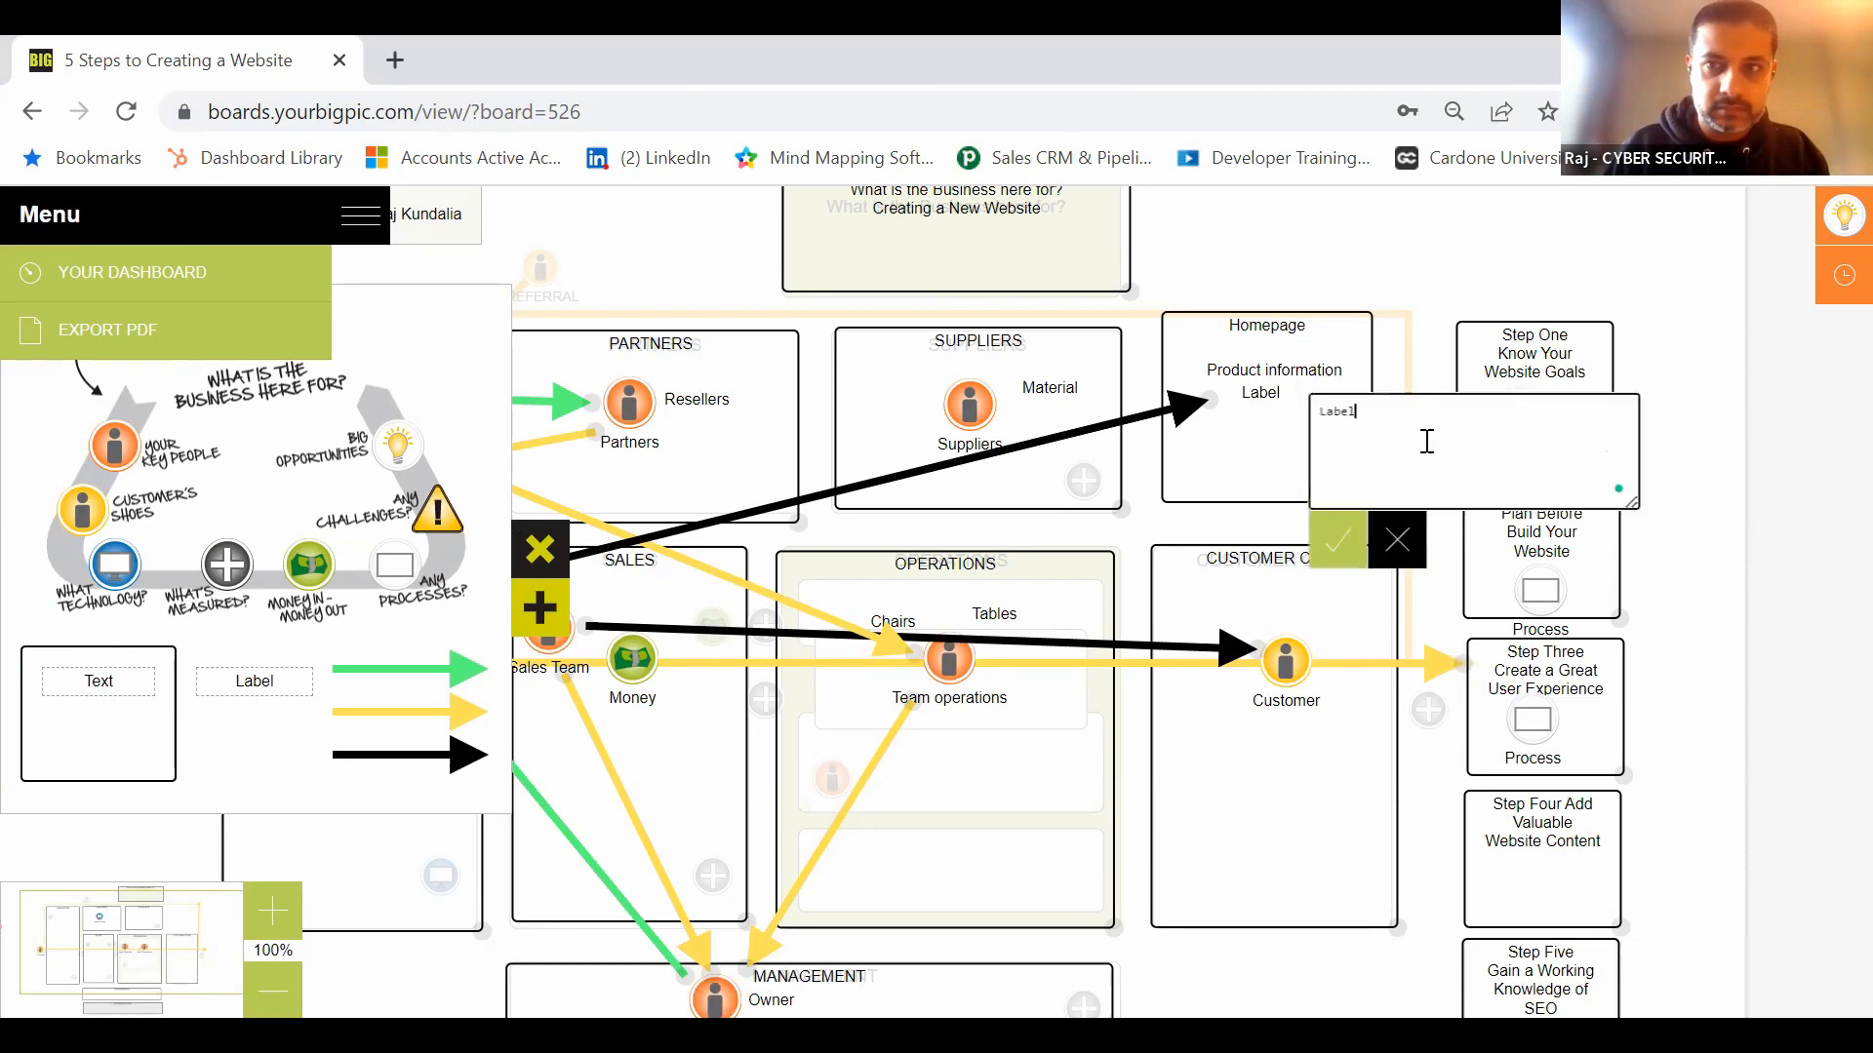
double_click(1353, 410)
text(Bu)
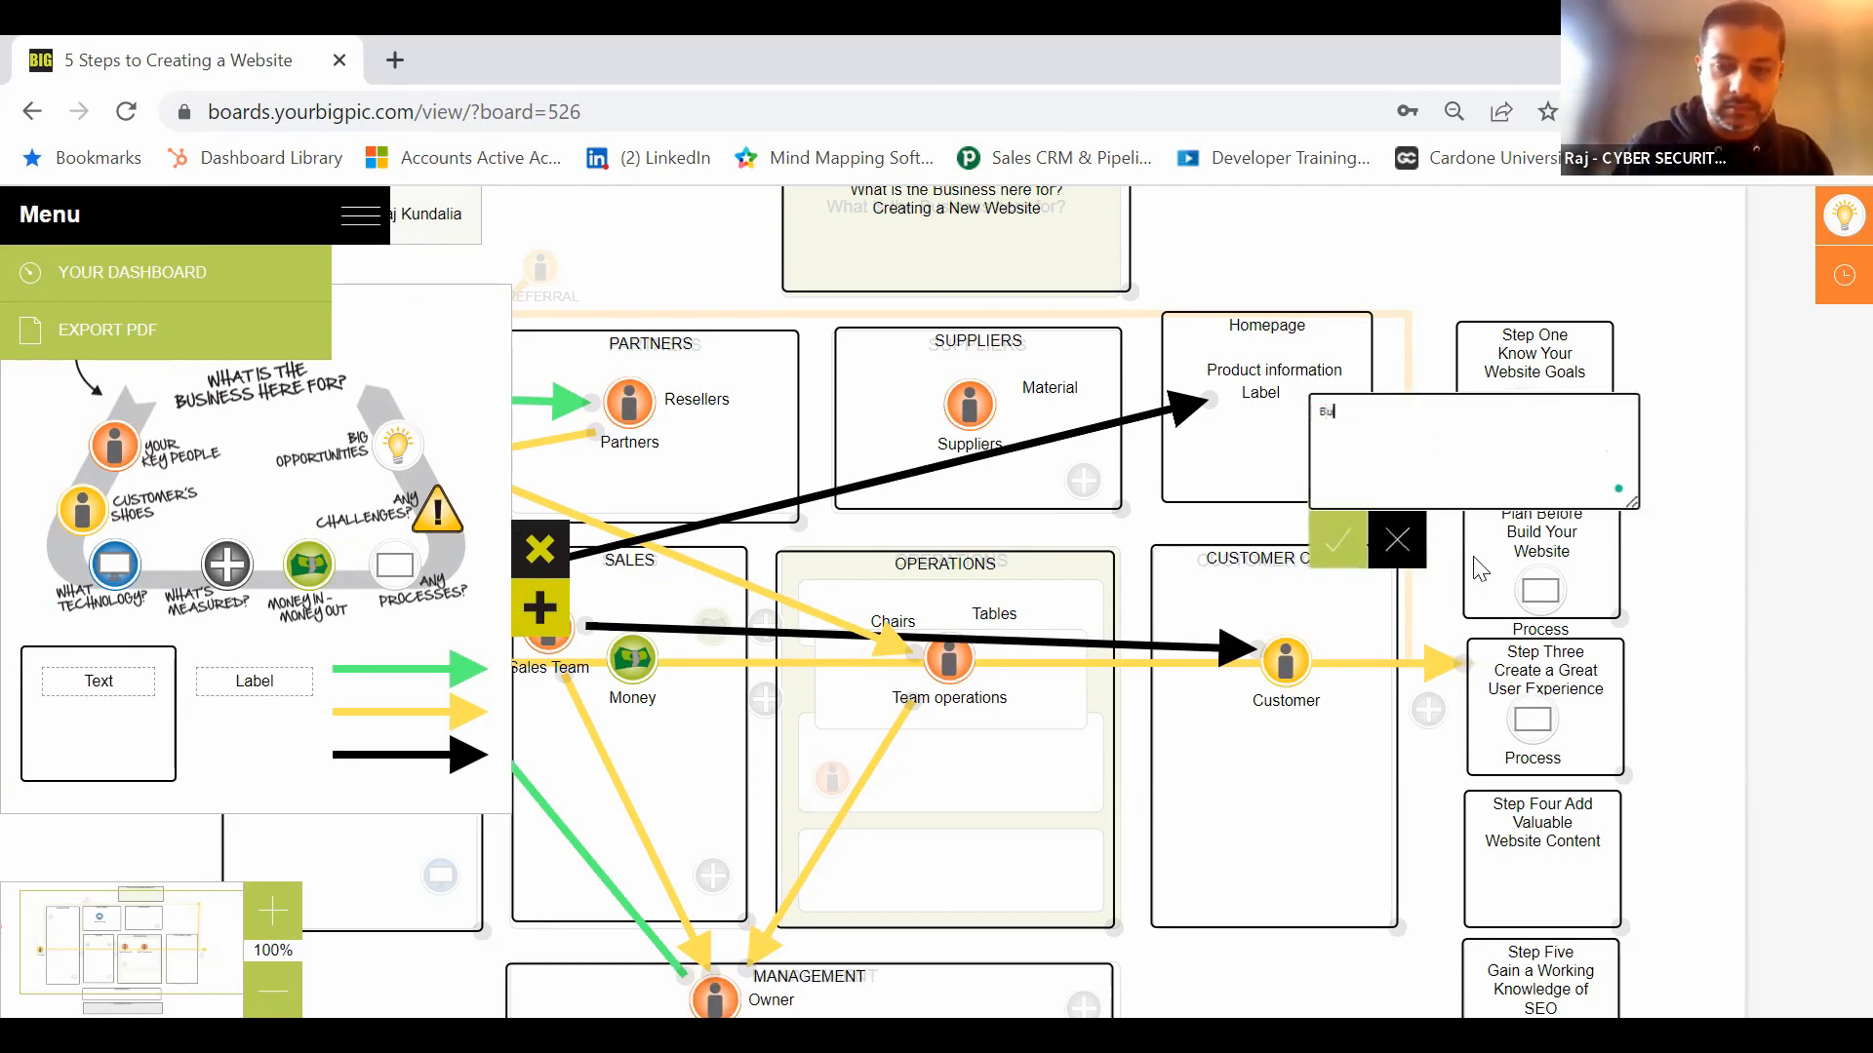
text(y b)
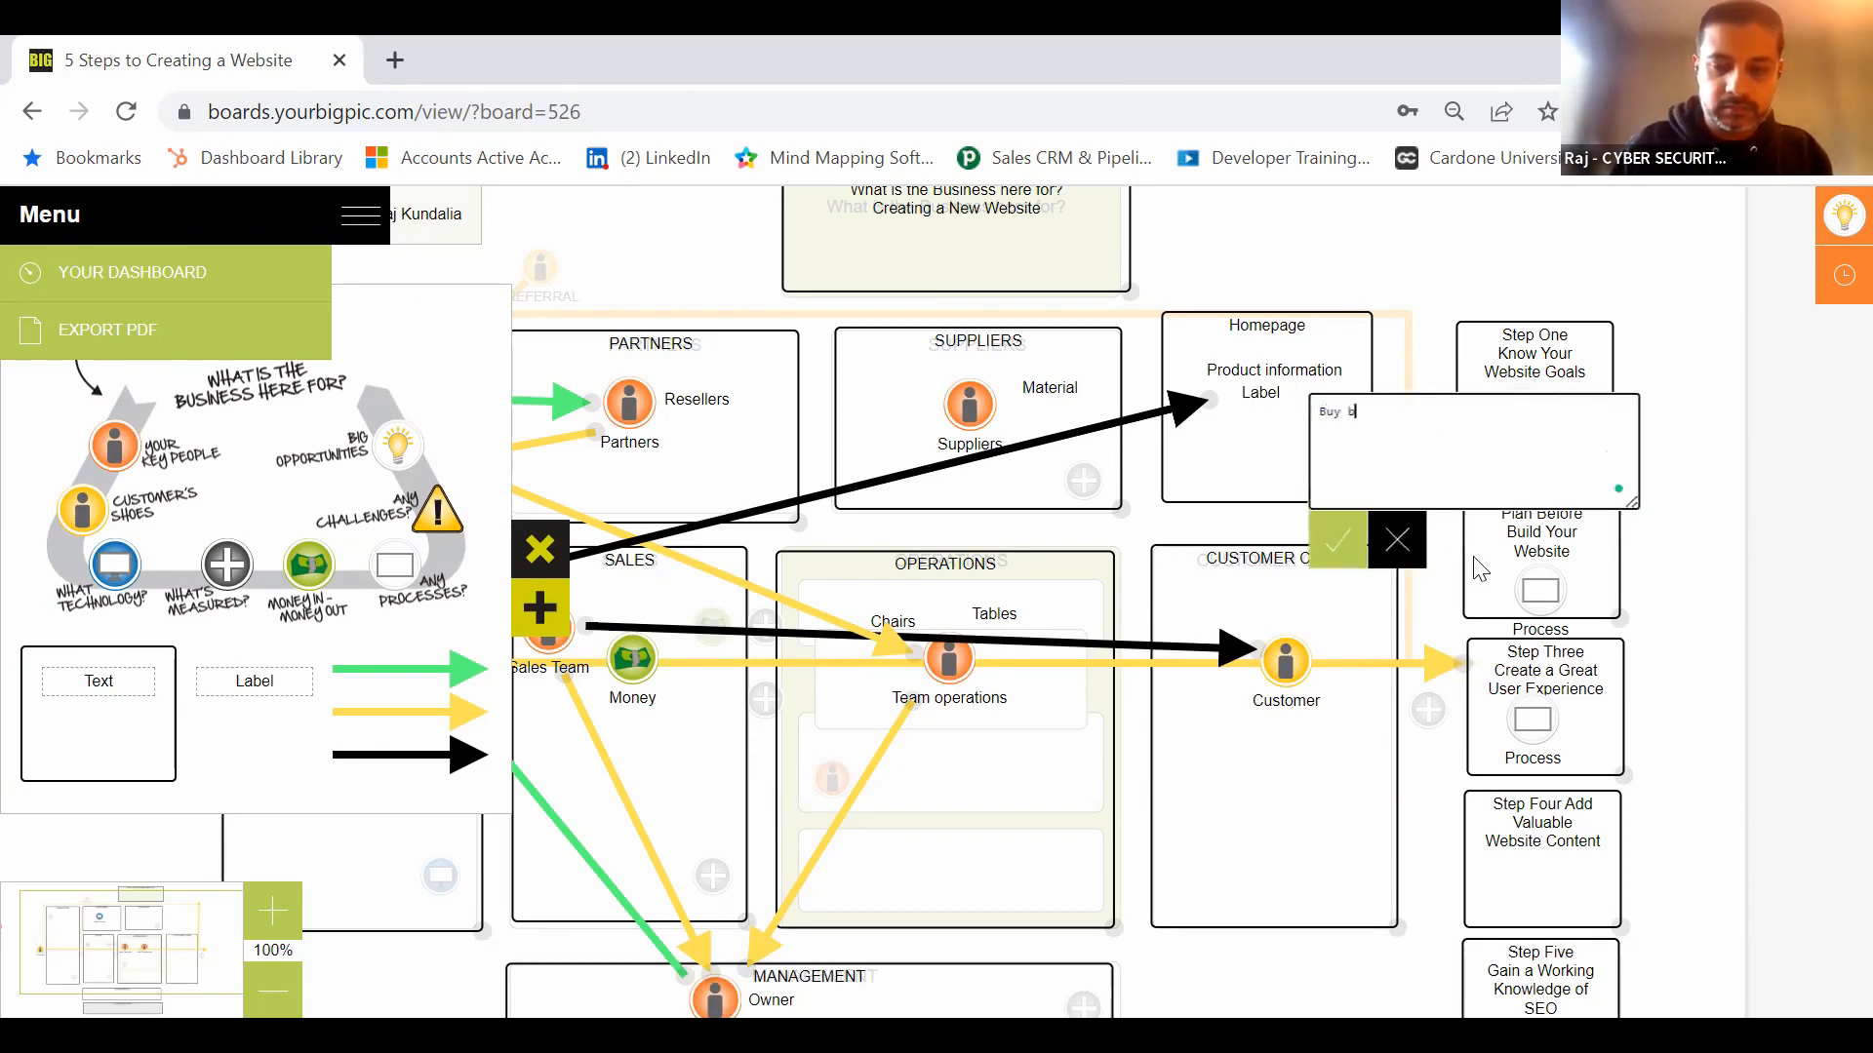
text(utton)
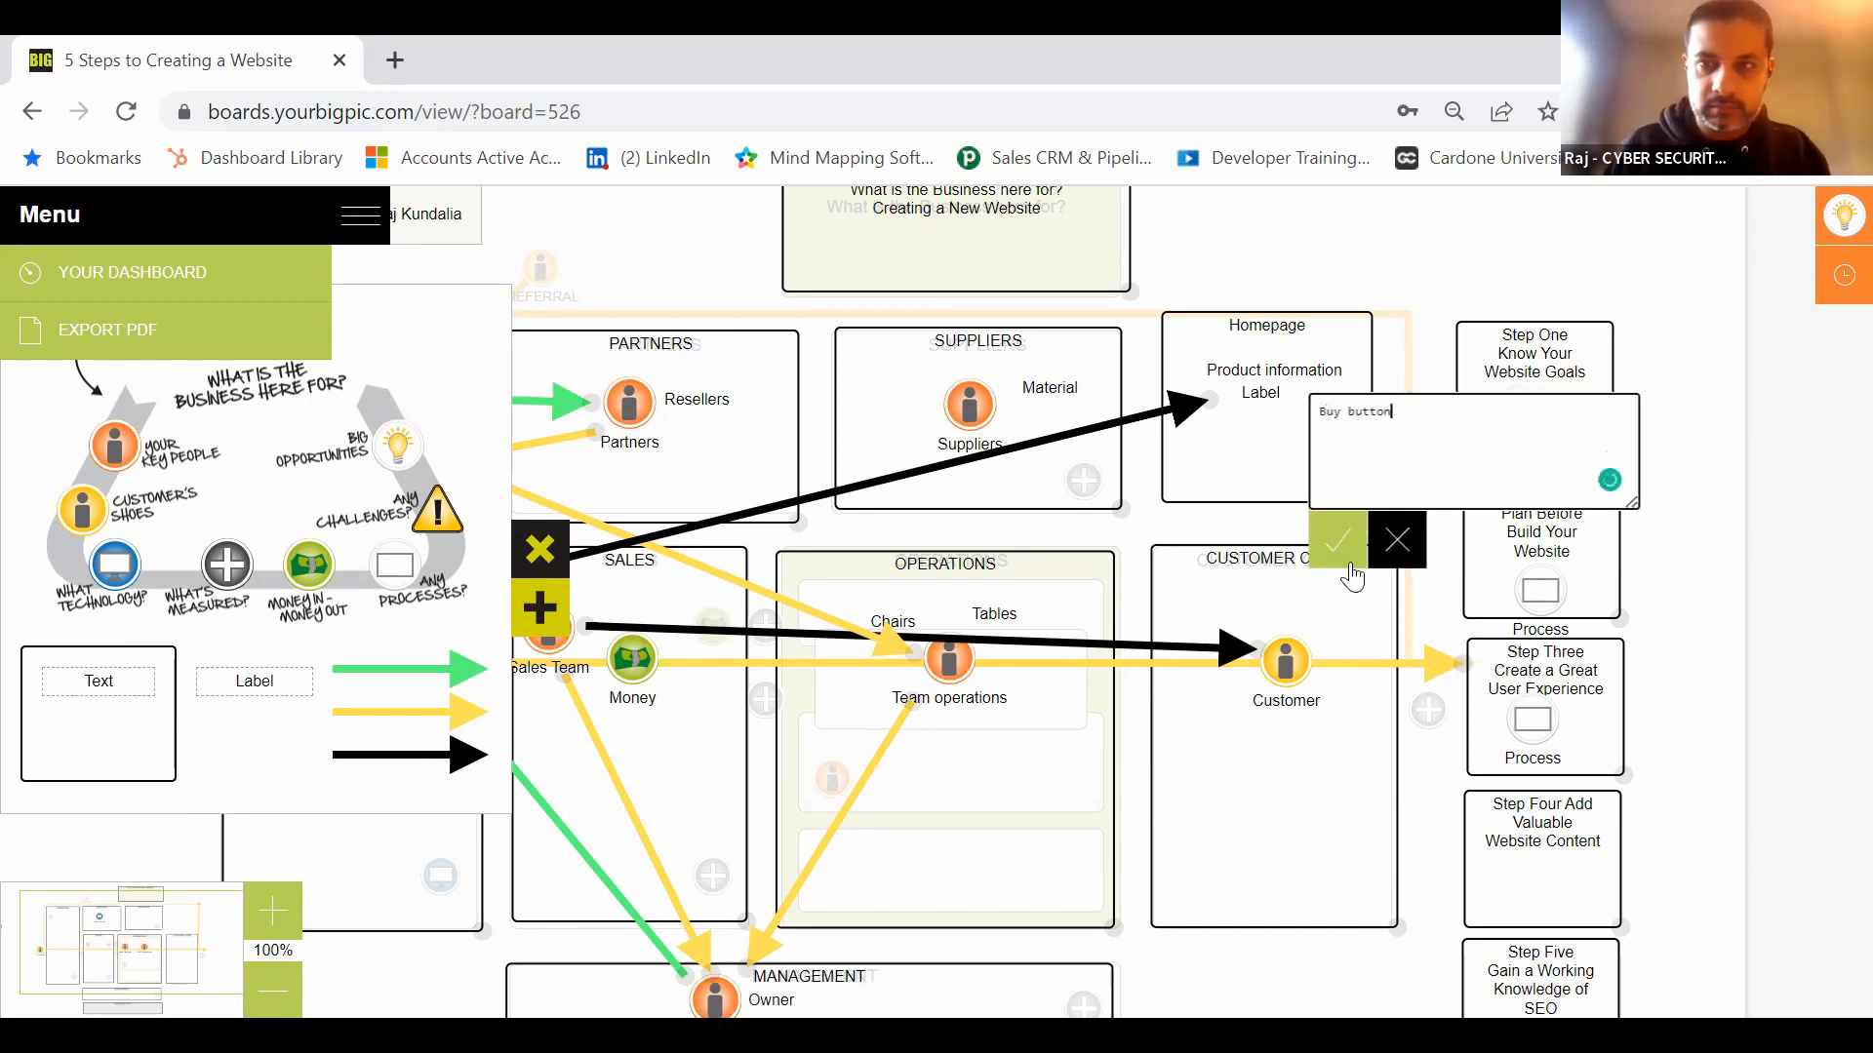
click(1332, 536)
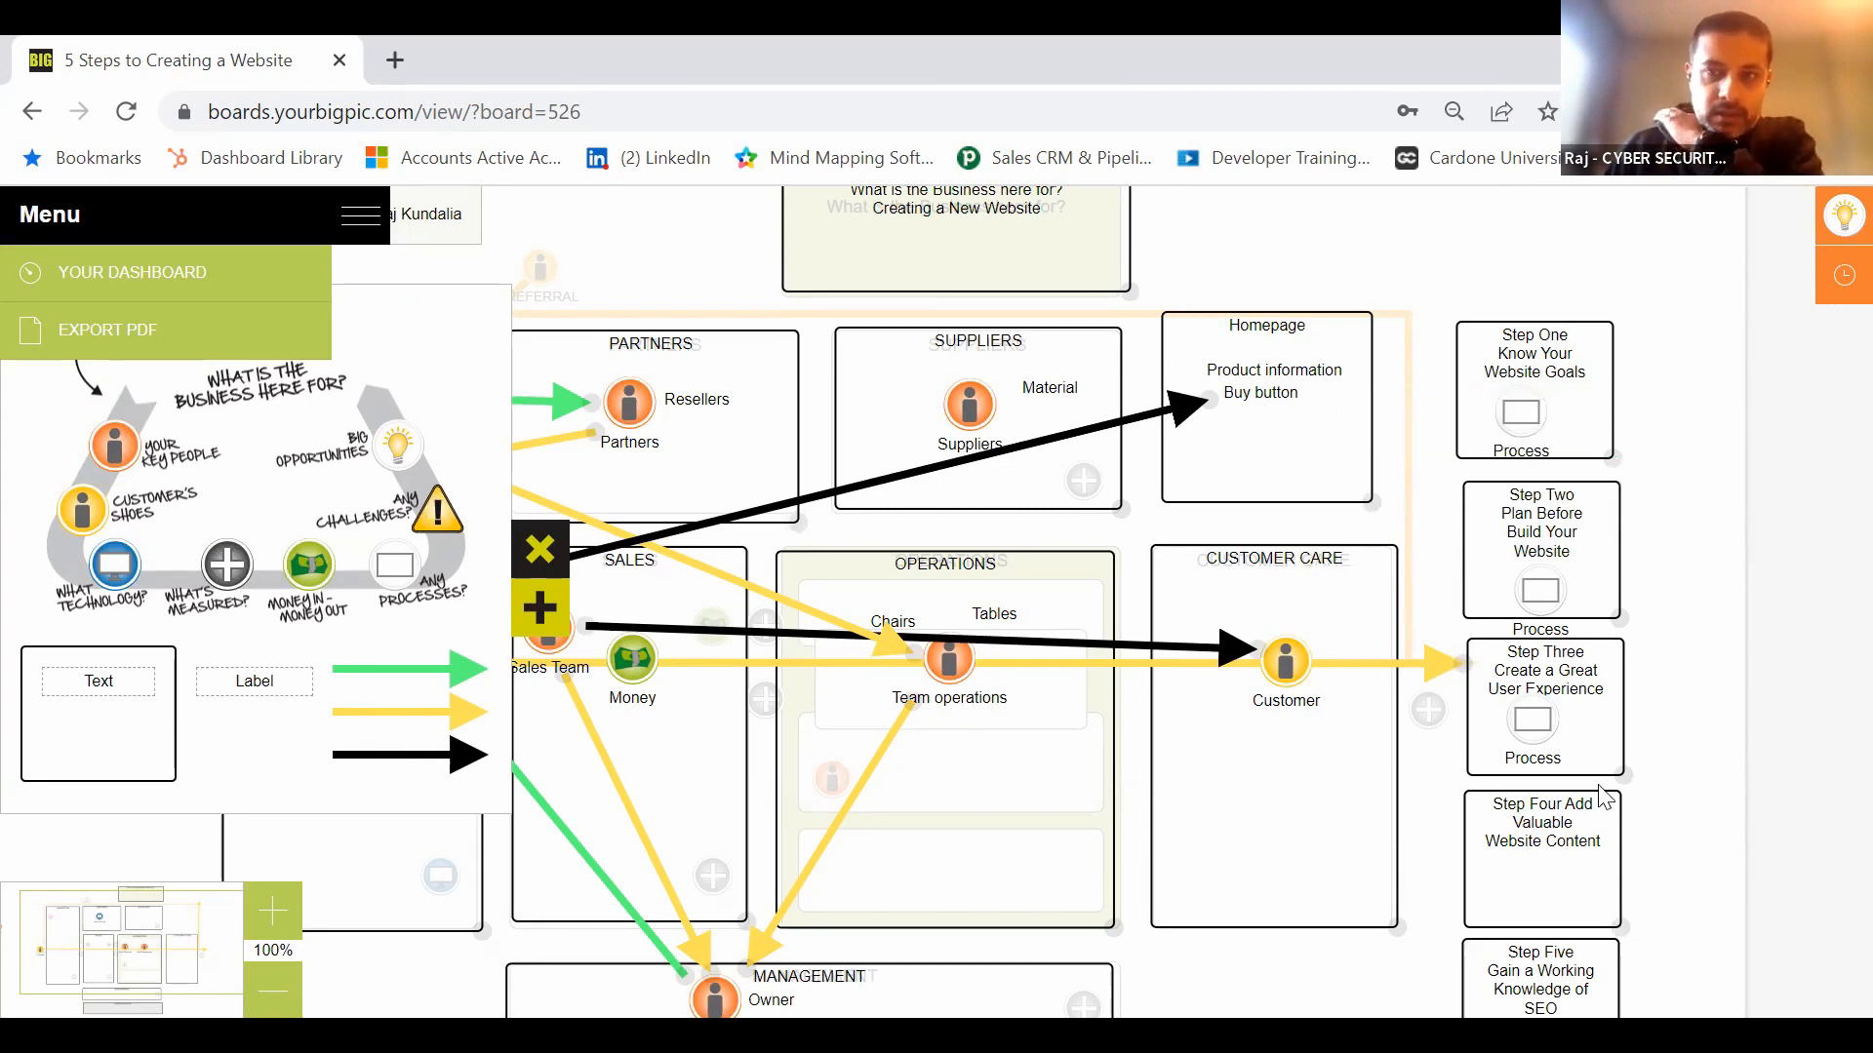
click(539, 549)
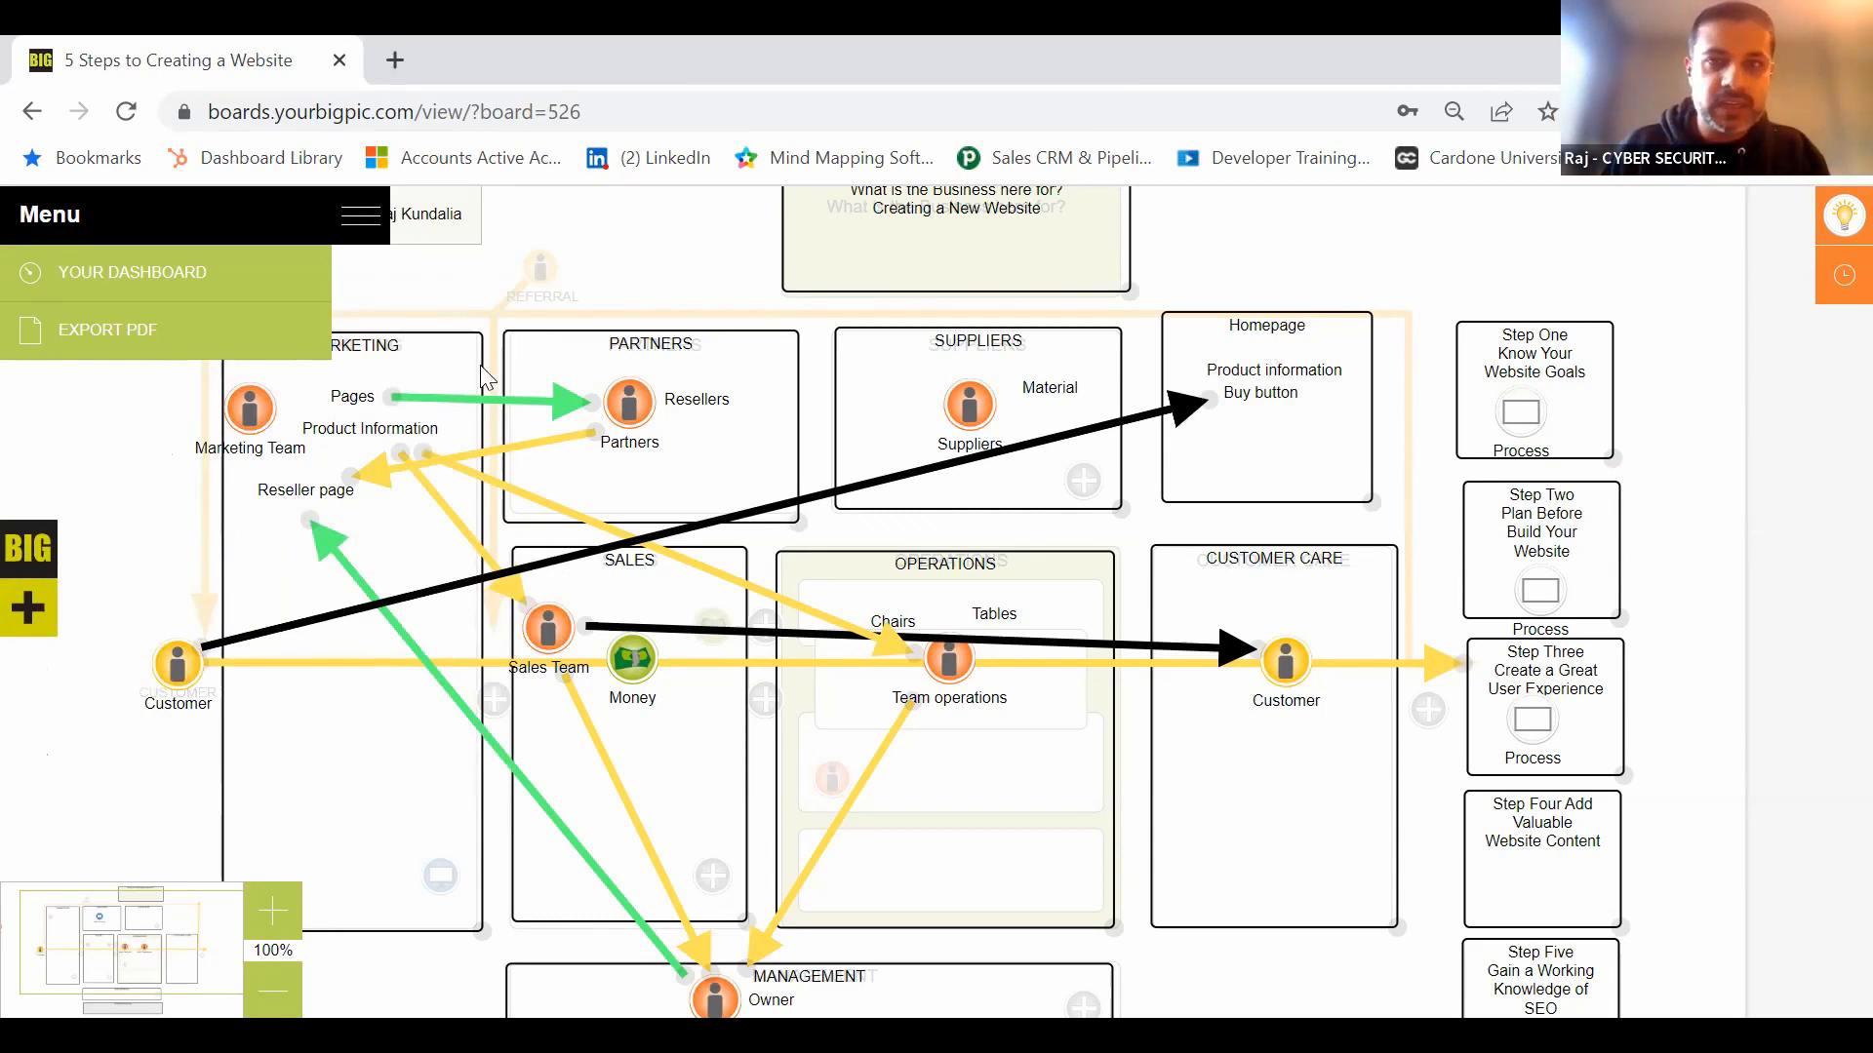
Step: Add a green arrow from the Marketing Team icon across to the Homepage box title
click(44, 558)
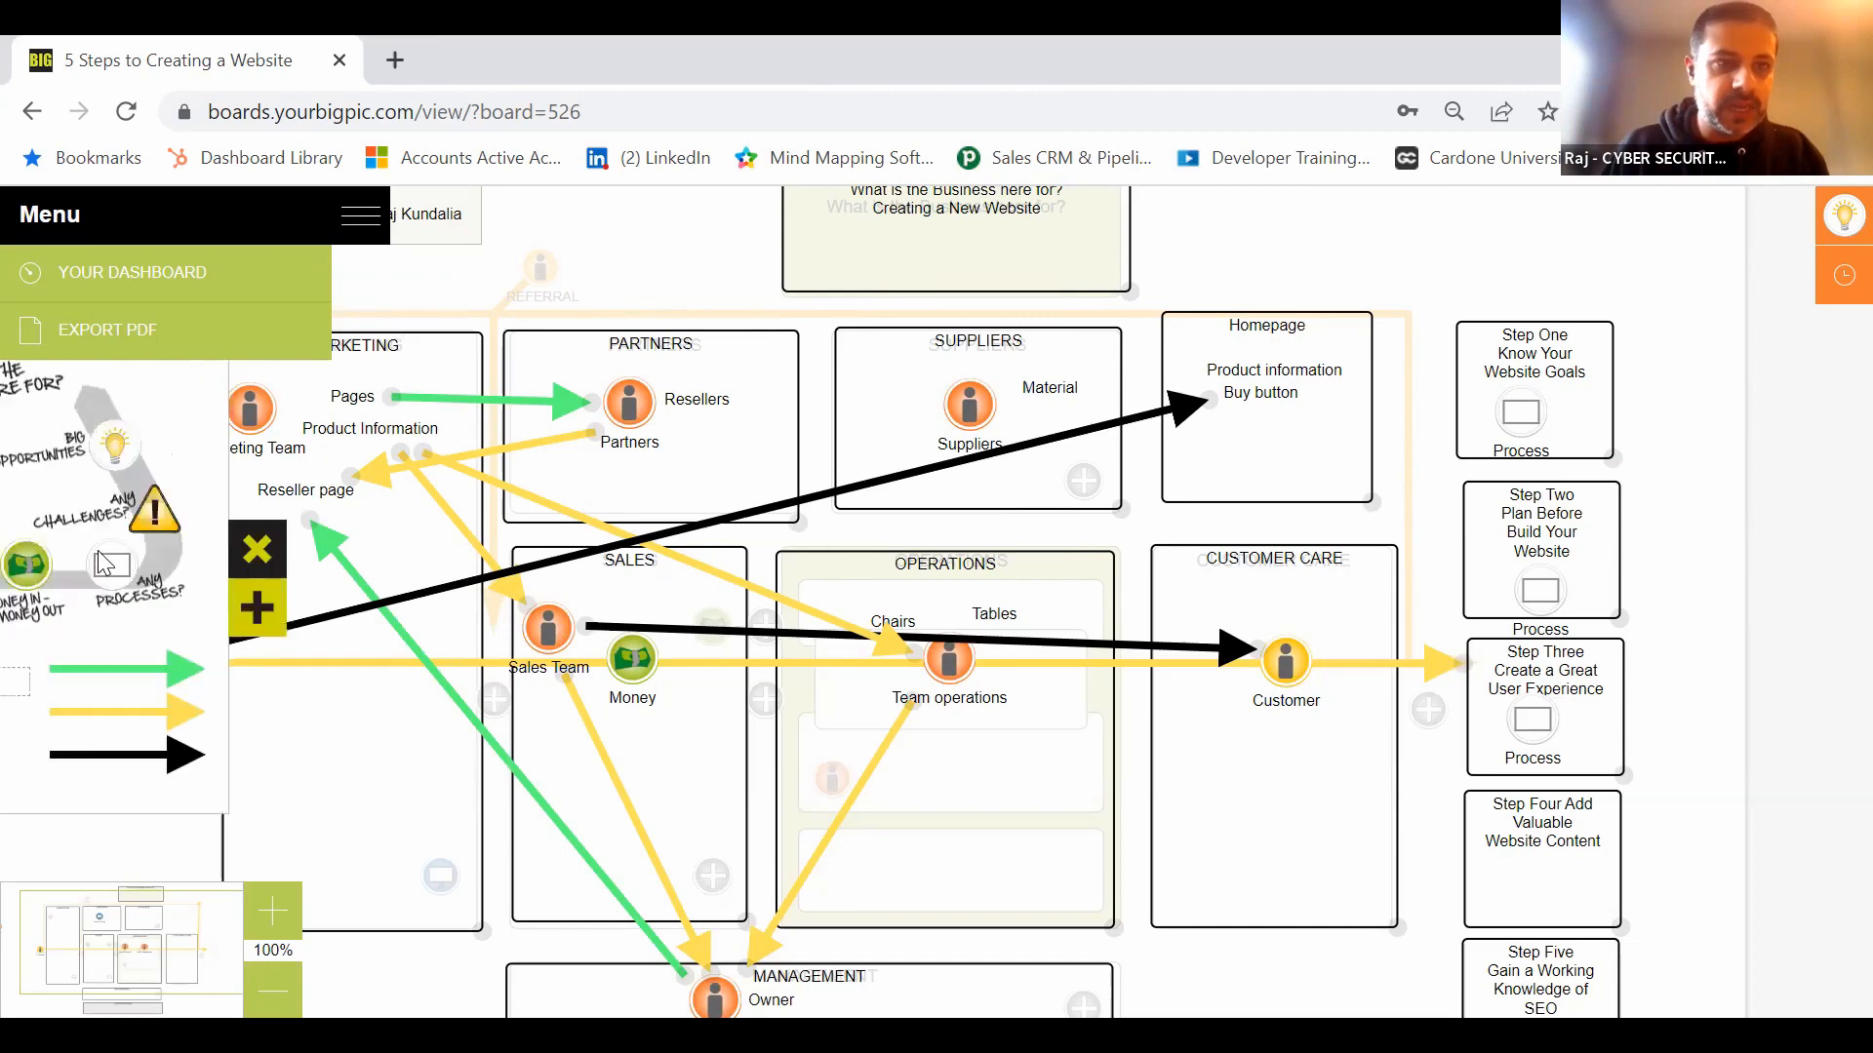
drag(426, 683, 1224, 347)
click(542, 592)
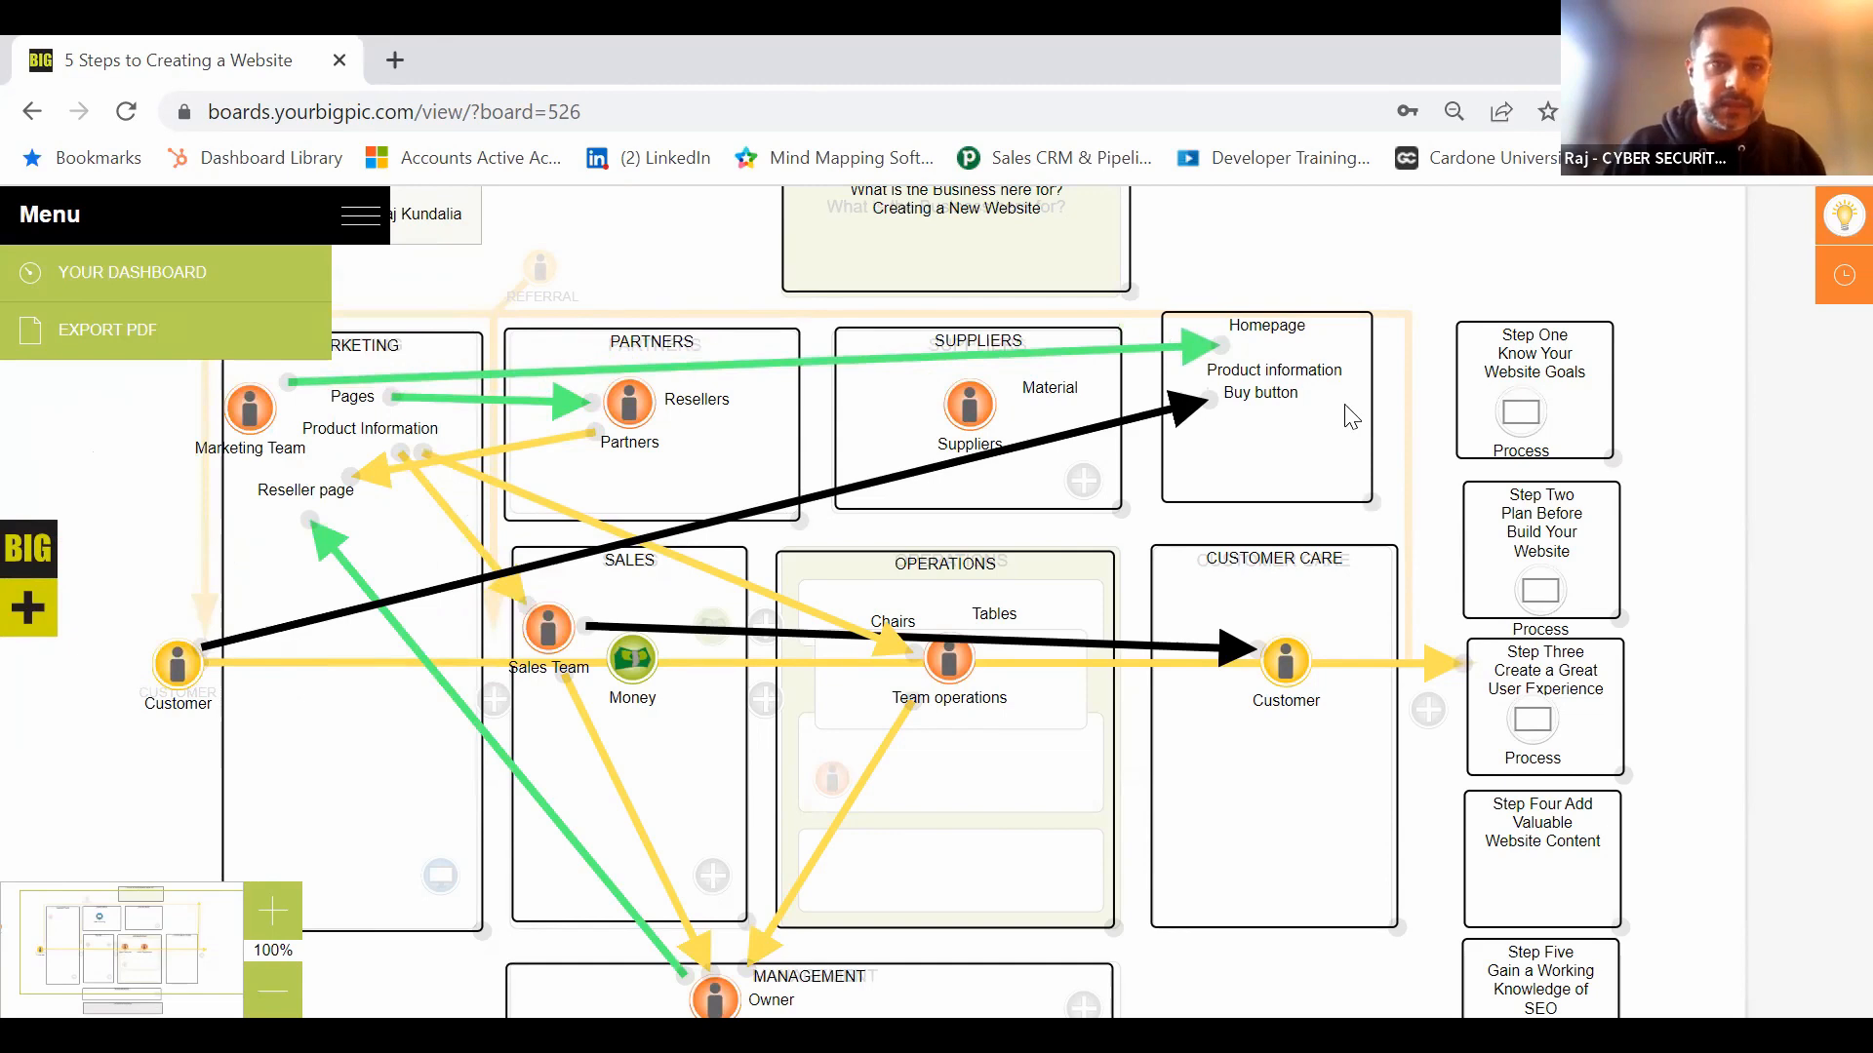
Step: Add a customer icon and a measure icon side by side below the Buy button label in the Homepage box
click(39, 551)
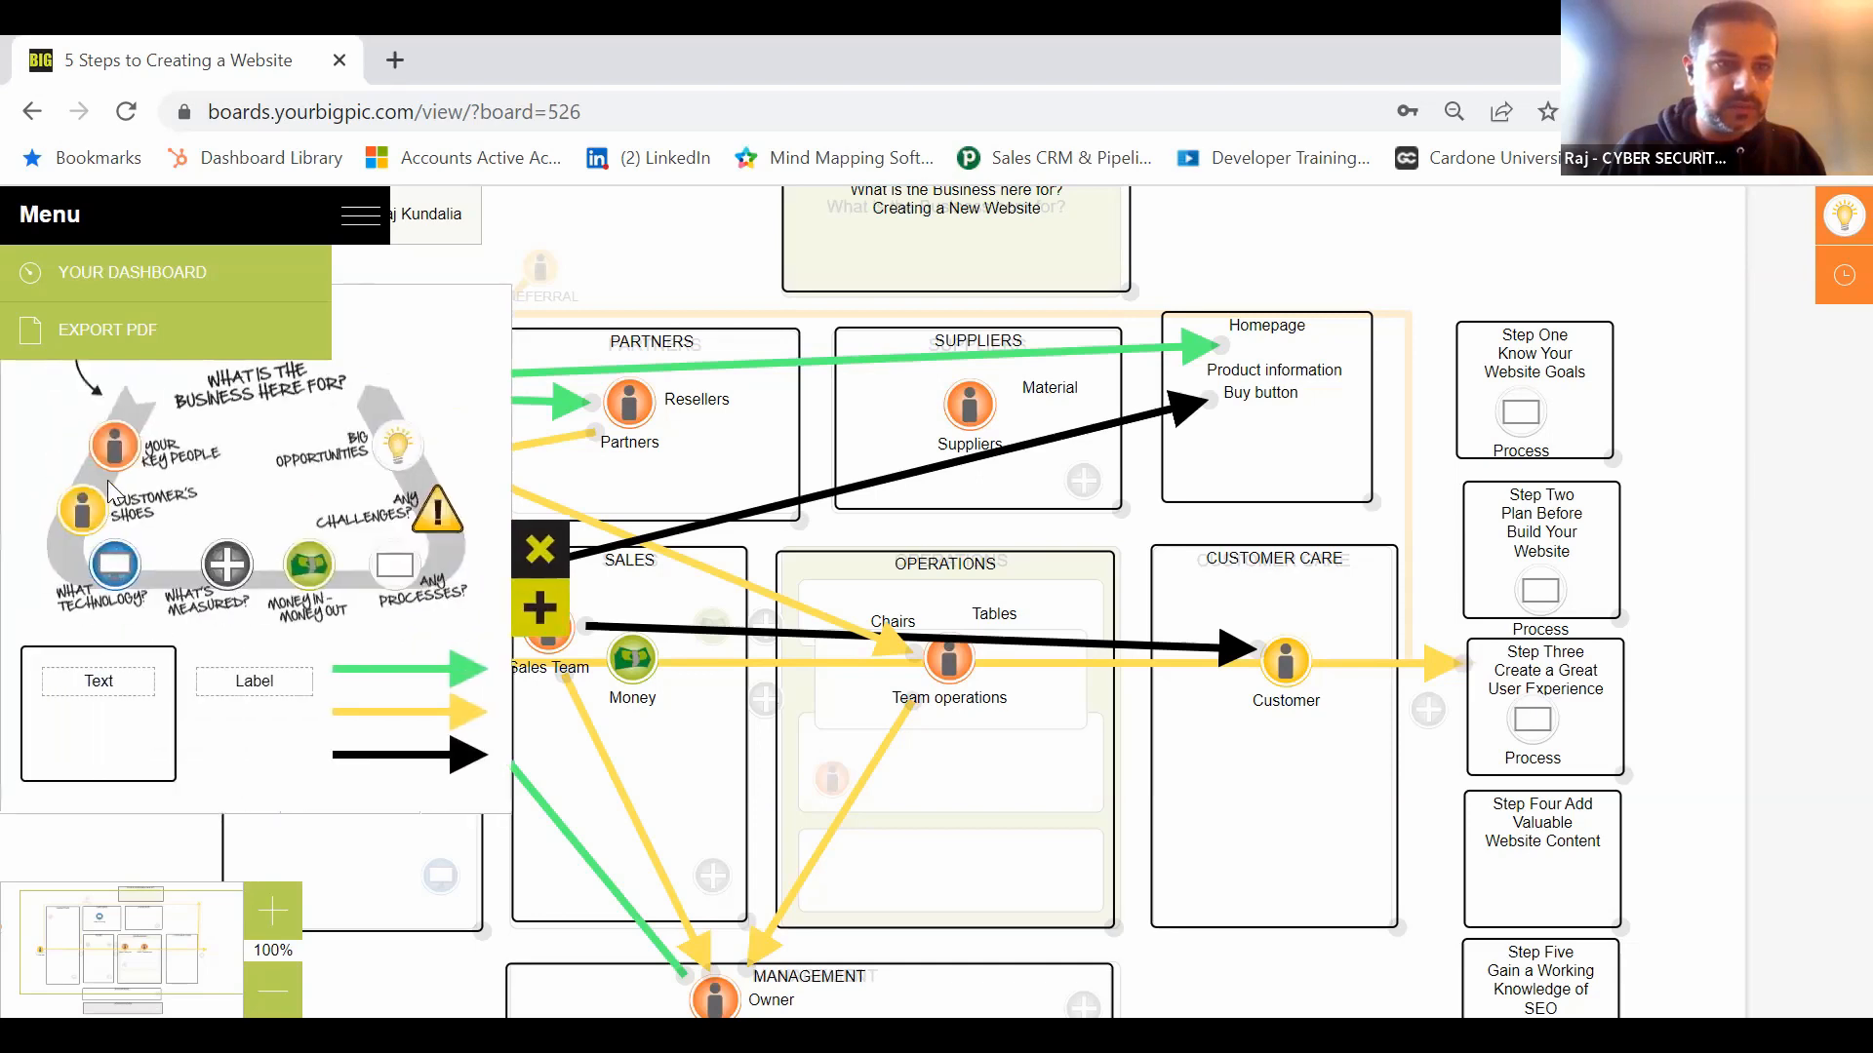
drag(92, 517, 1265, 448)
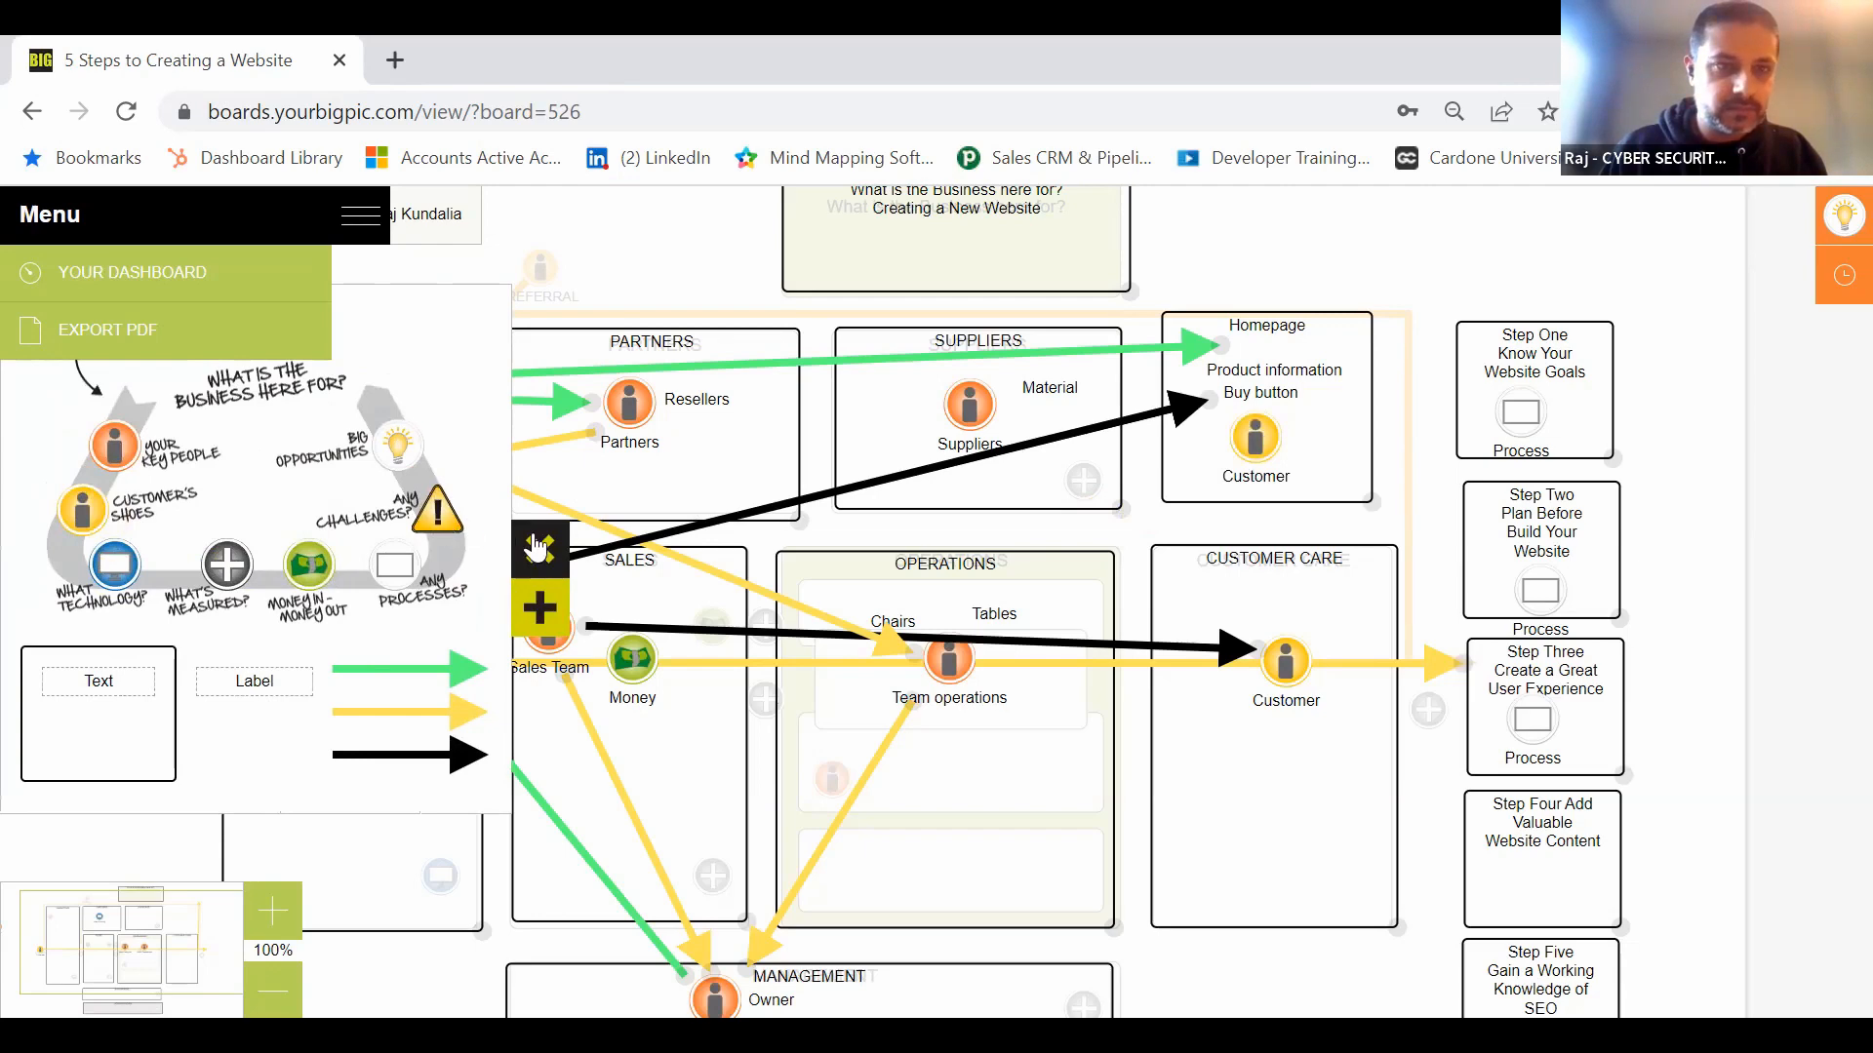
drag(226, 578, 1204, 461)
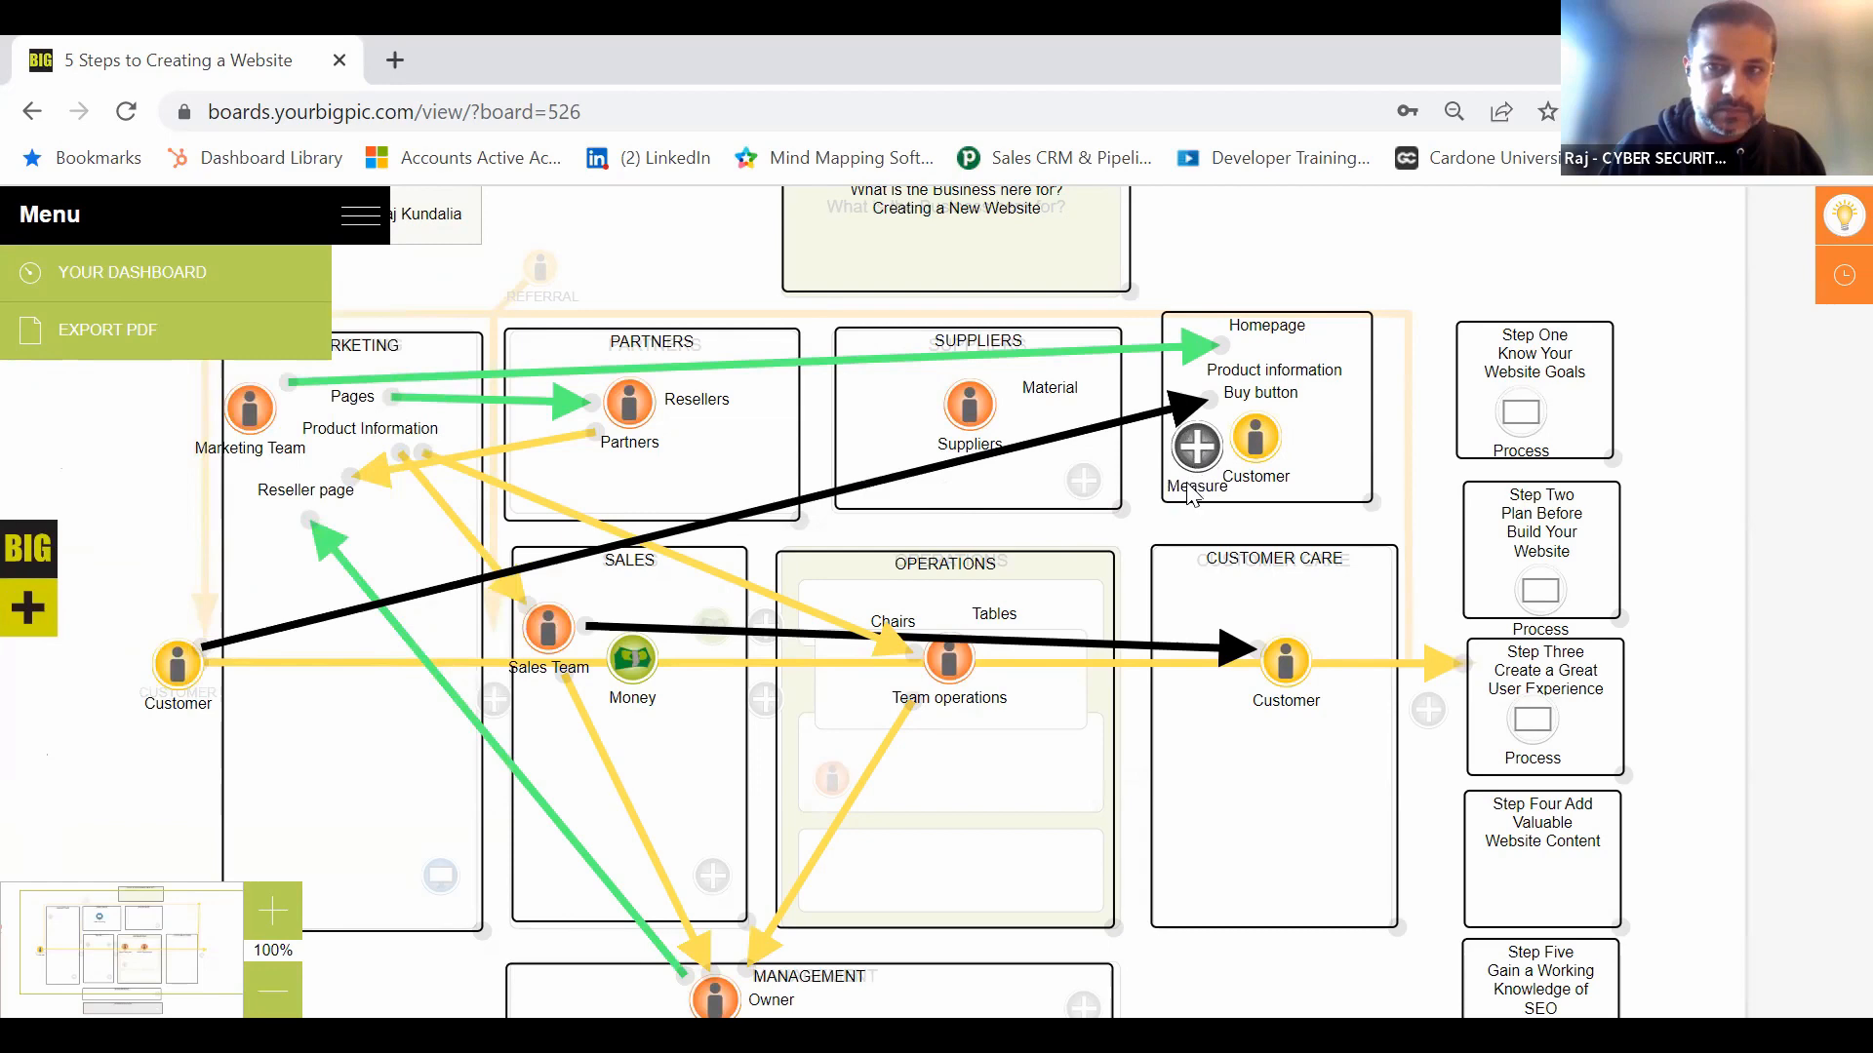
Step: Rename the measure icon in the Homepage box as Metrics
click(1192, 491)
click(1358, 476)
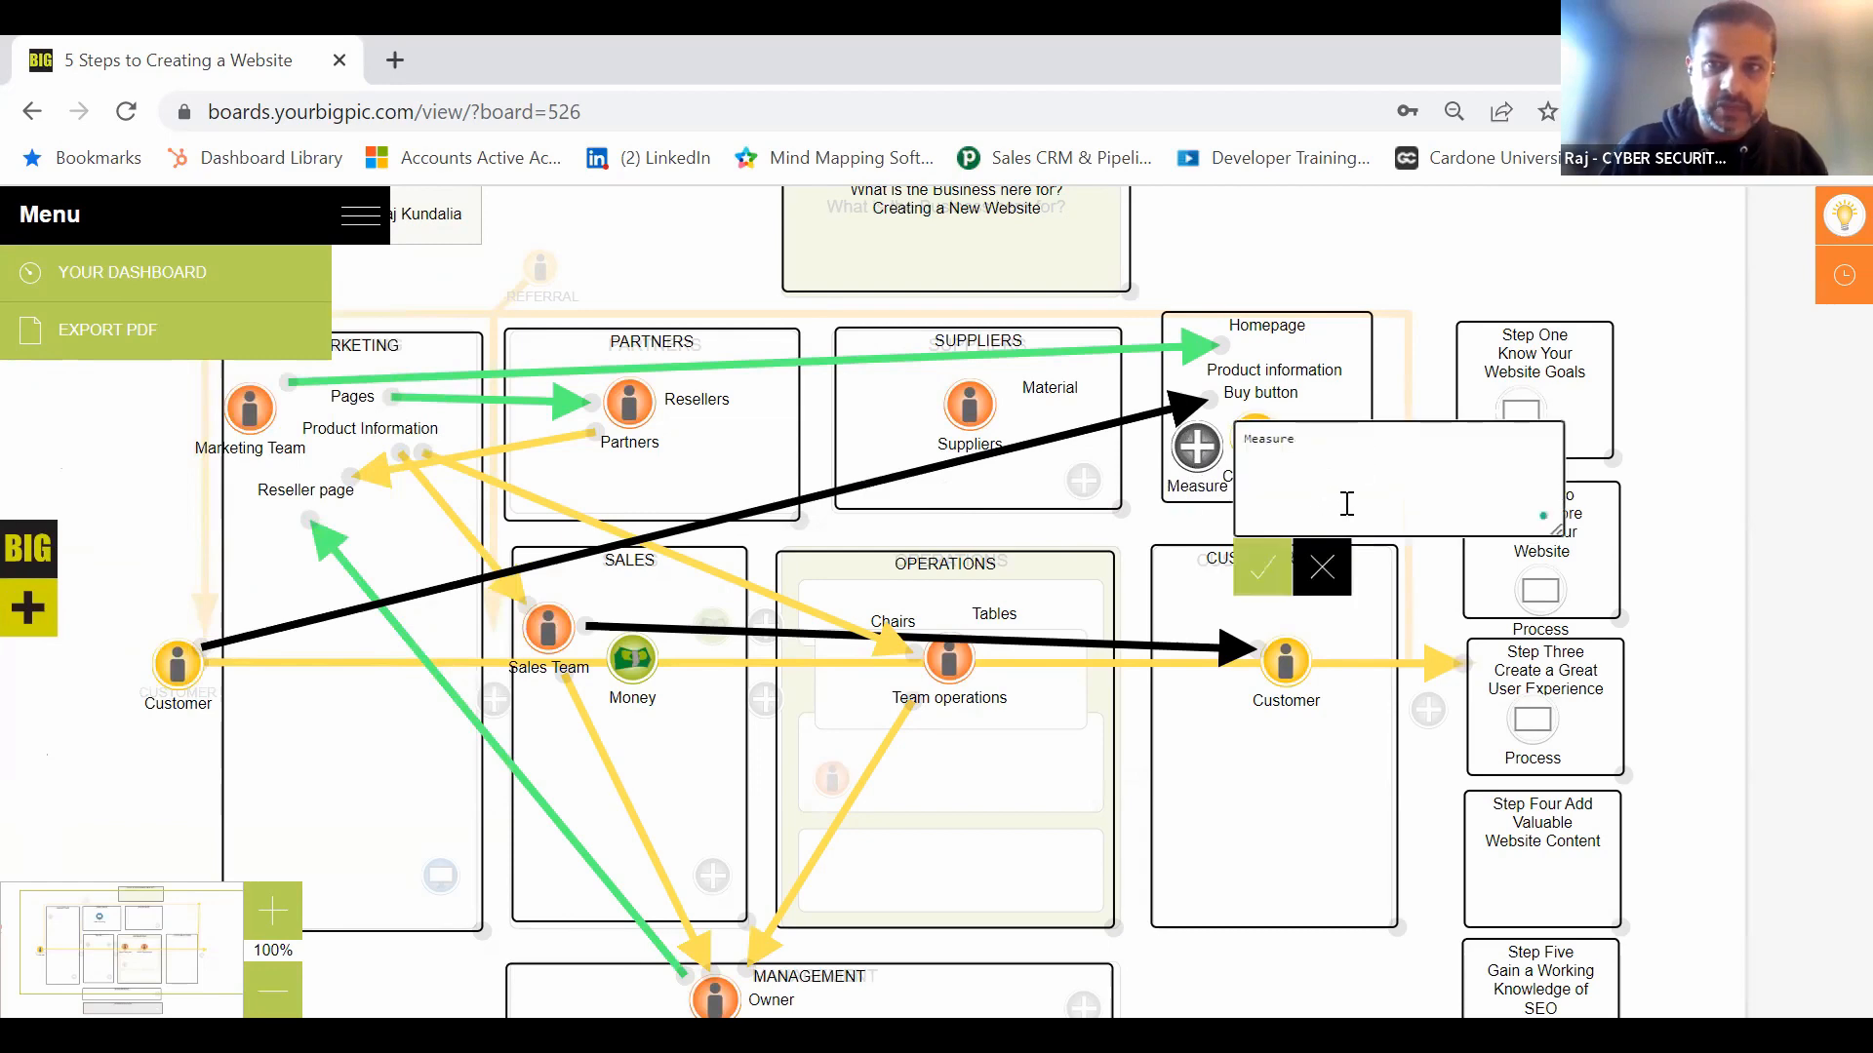
key(BackSpace)
key(BackSpace)
key(BackSpace)
key(BackSpace)
key(BackSpace)
key(BackSpace)
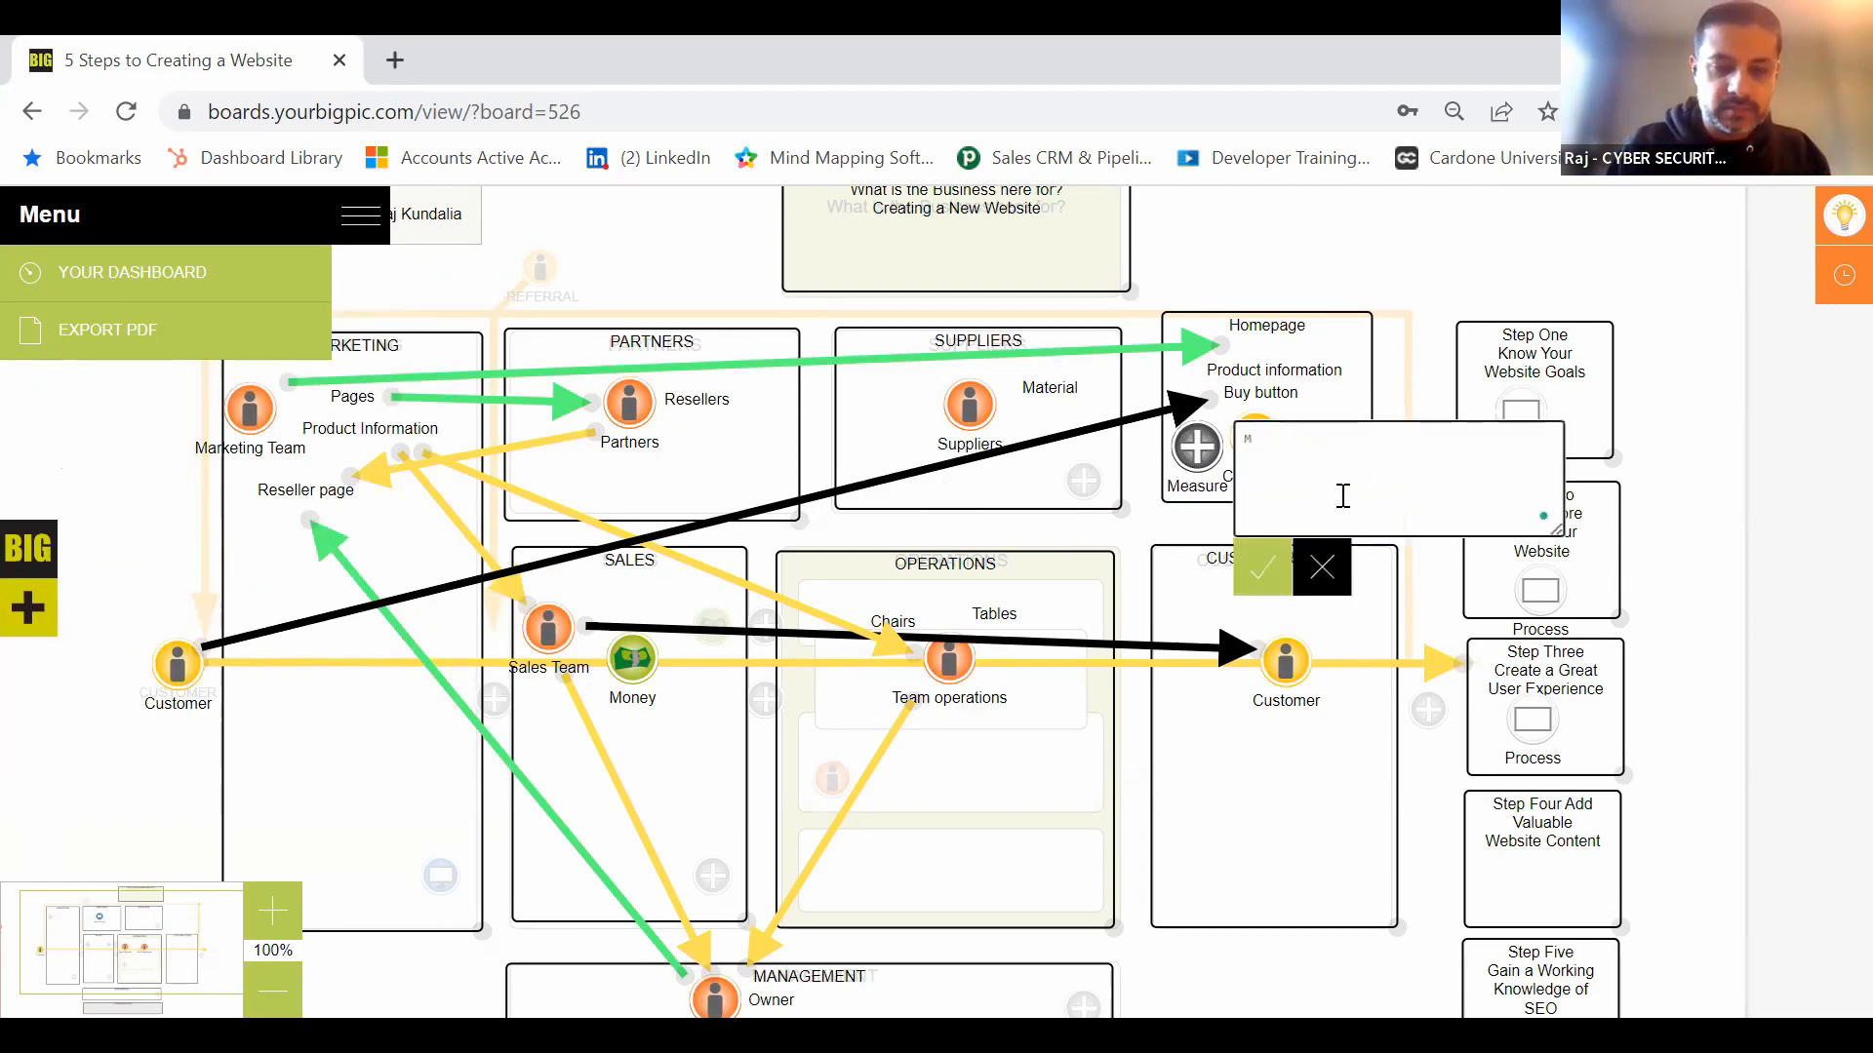
text(etrics)
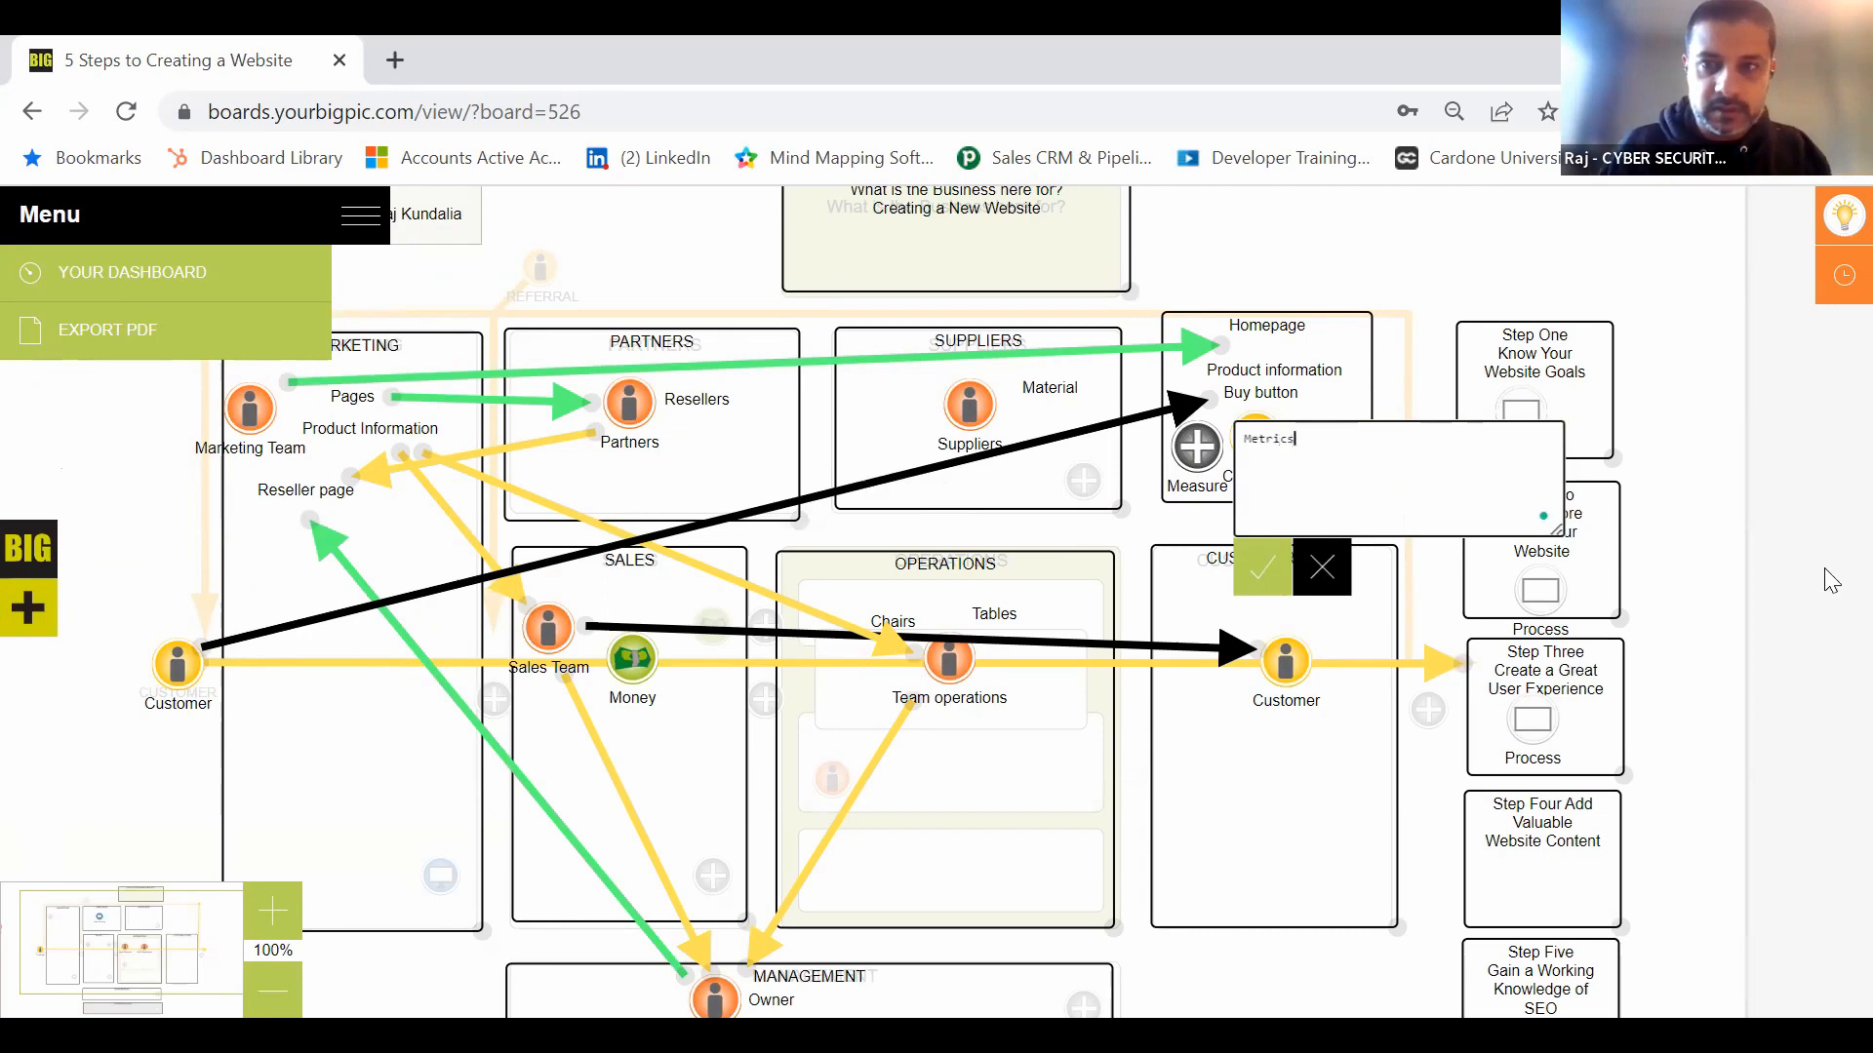
click(1273, 569)
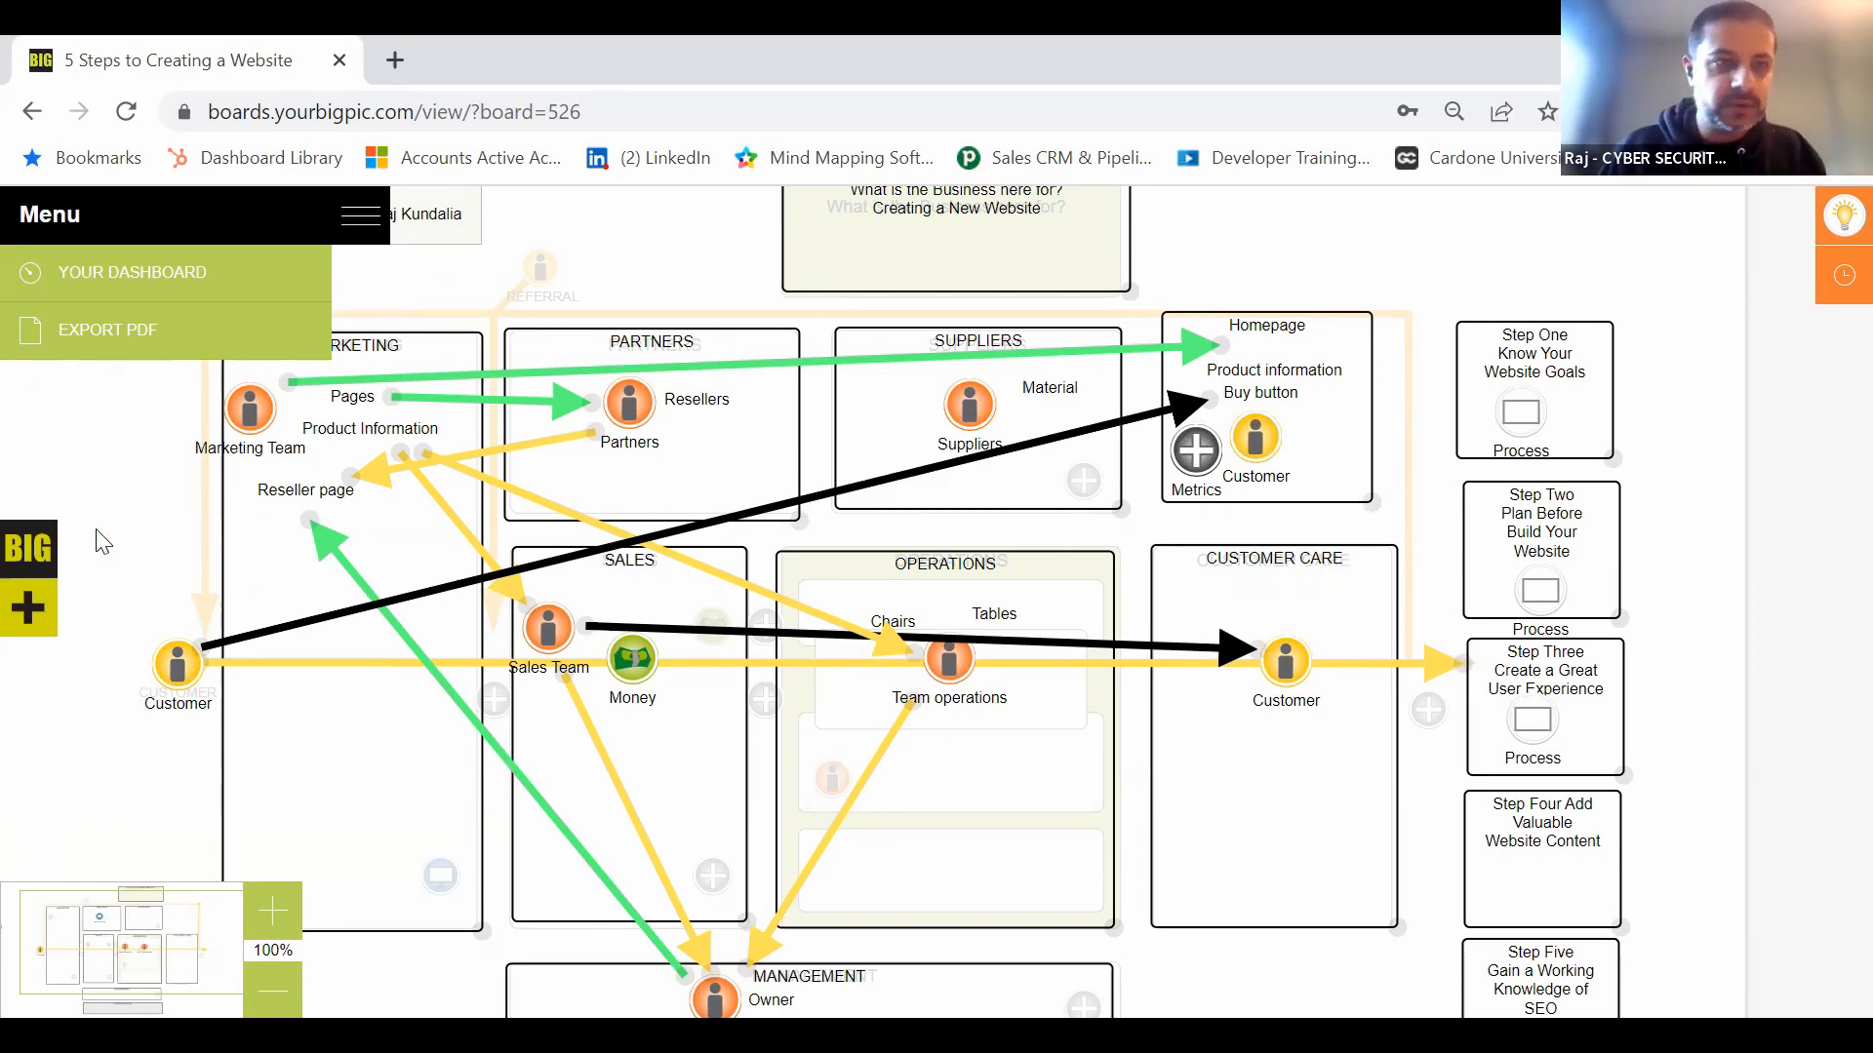
Step: Add a yellow arrow from the Metrics icon in the Homepage box back to the Marketing Team icon
click(35, 603)
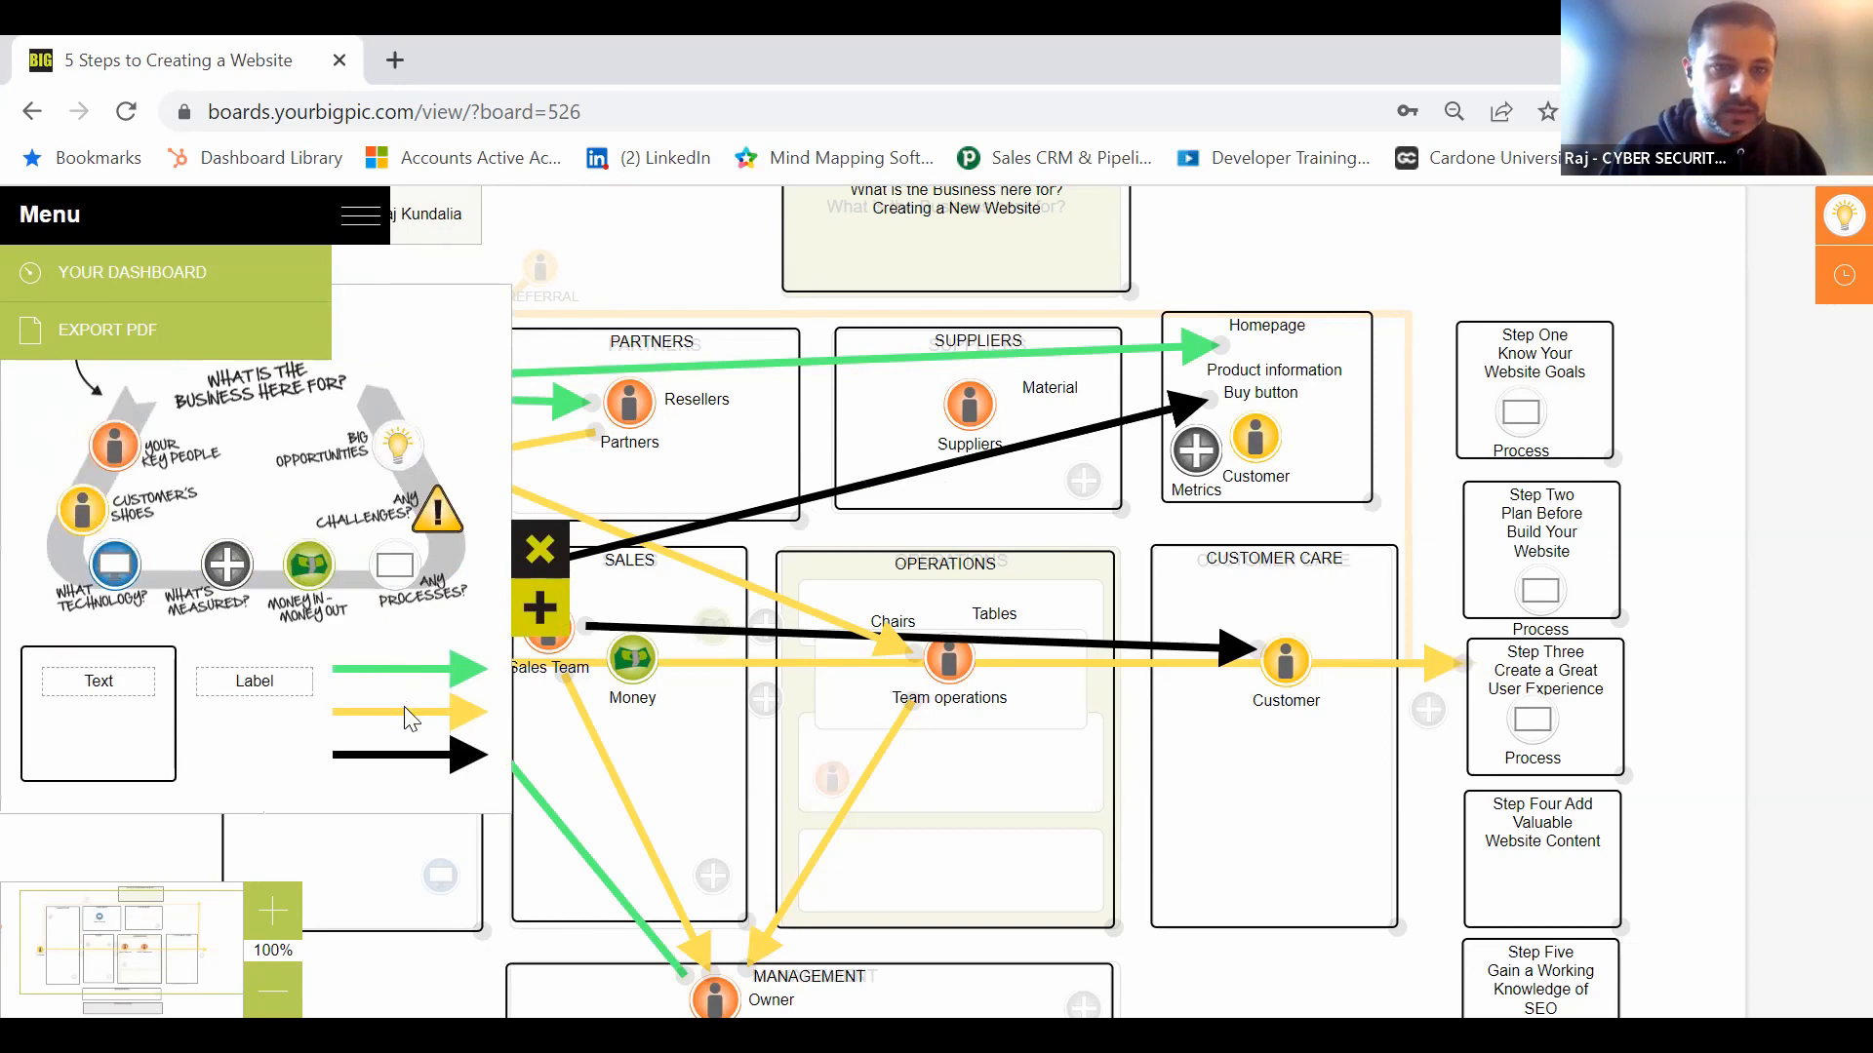
drag(407, 711, 530, 415)
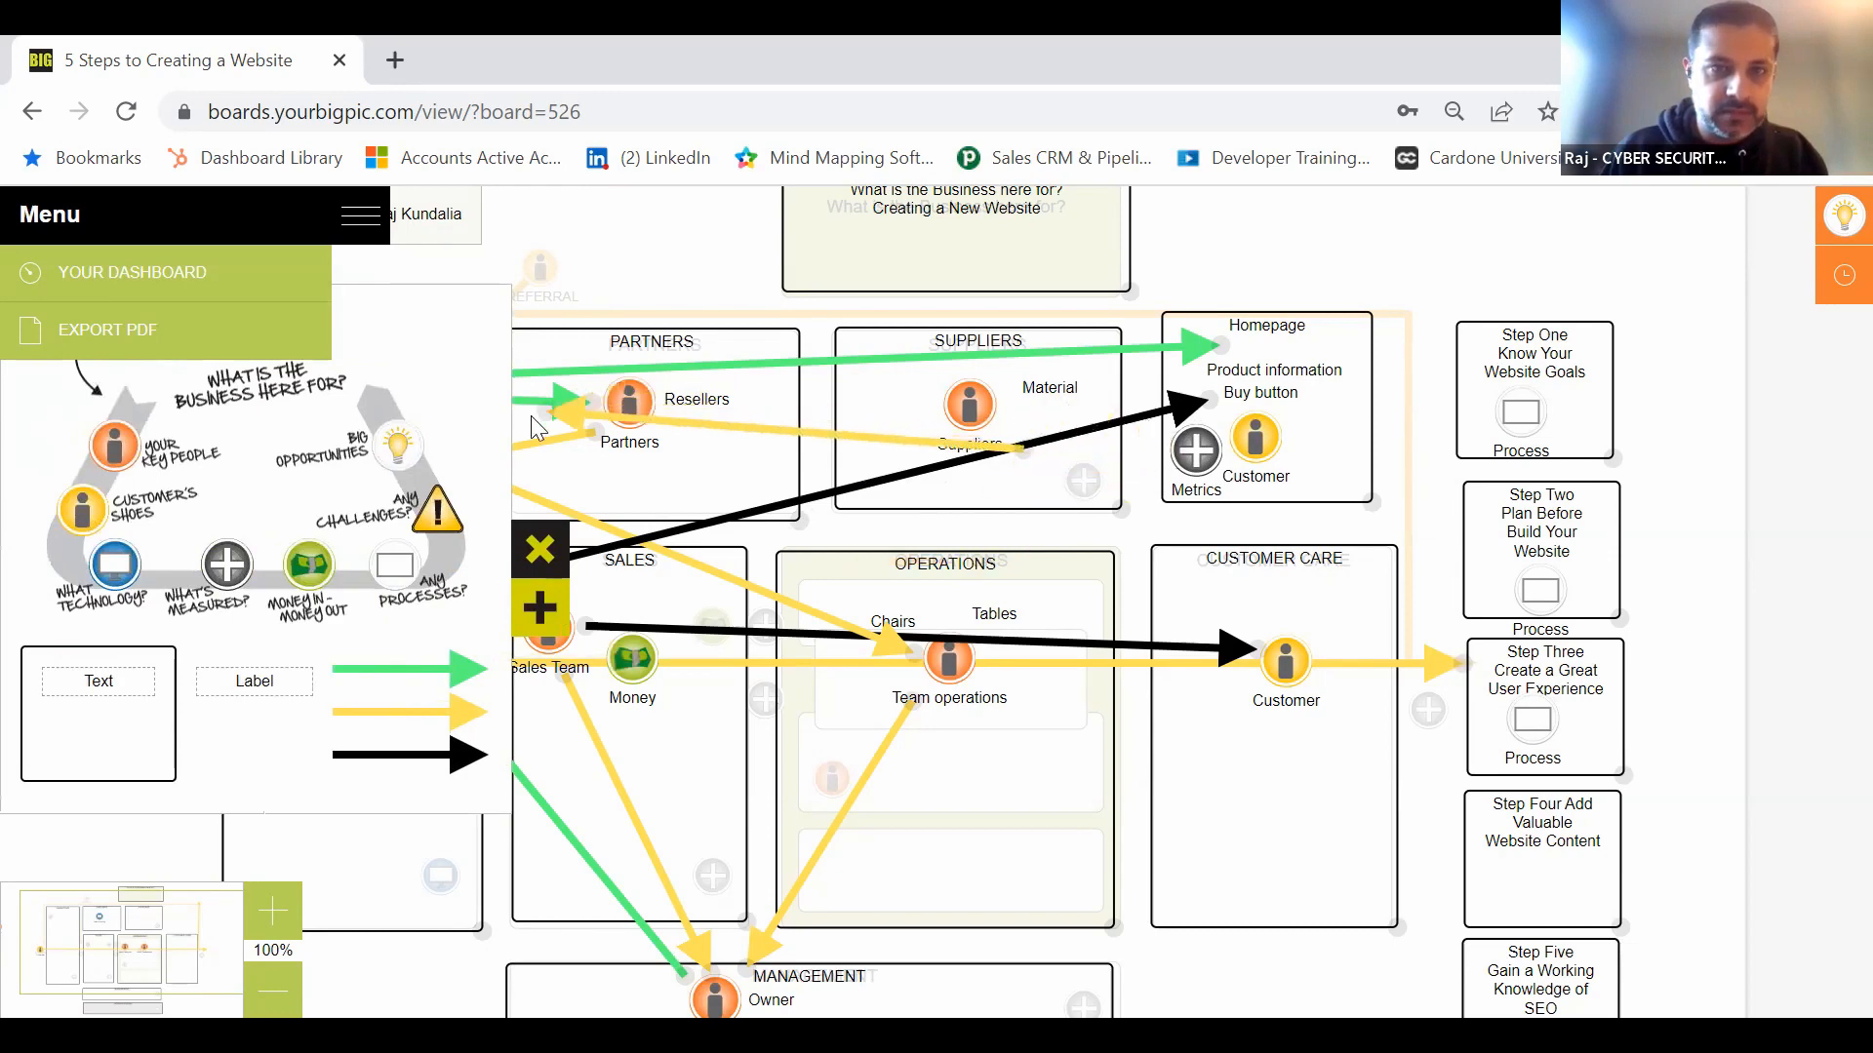
click(542, 552)
drag(529, 423, 302, 447)
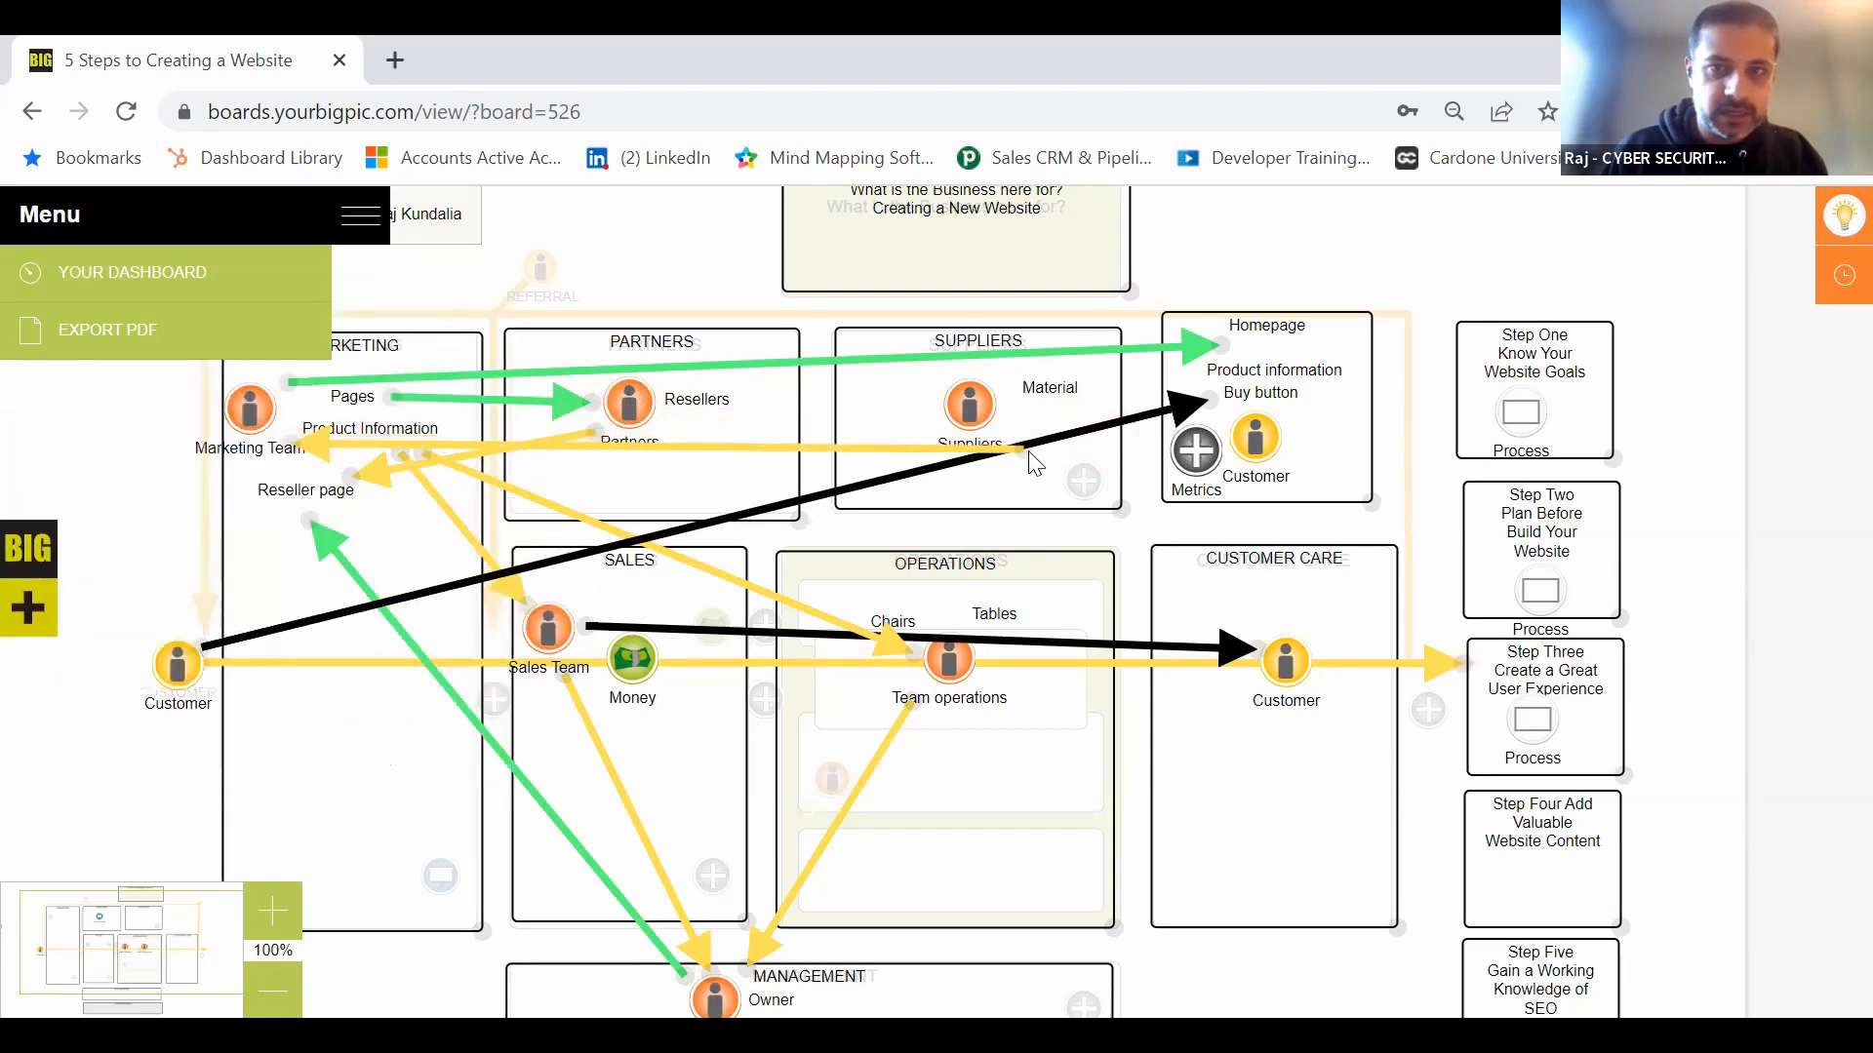
drag(1028, 452, 1165, 454)
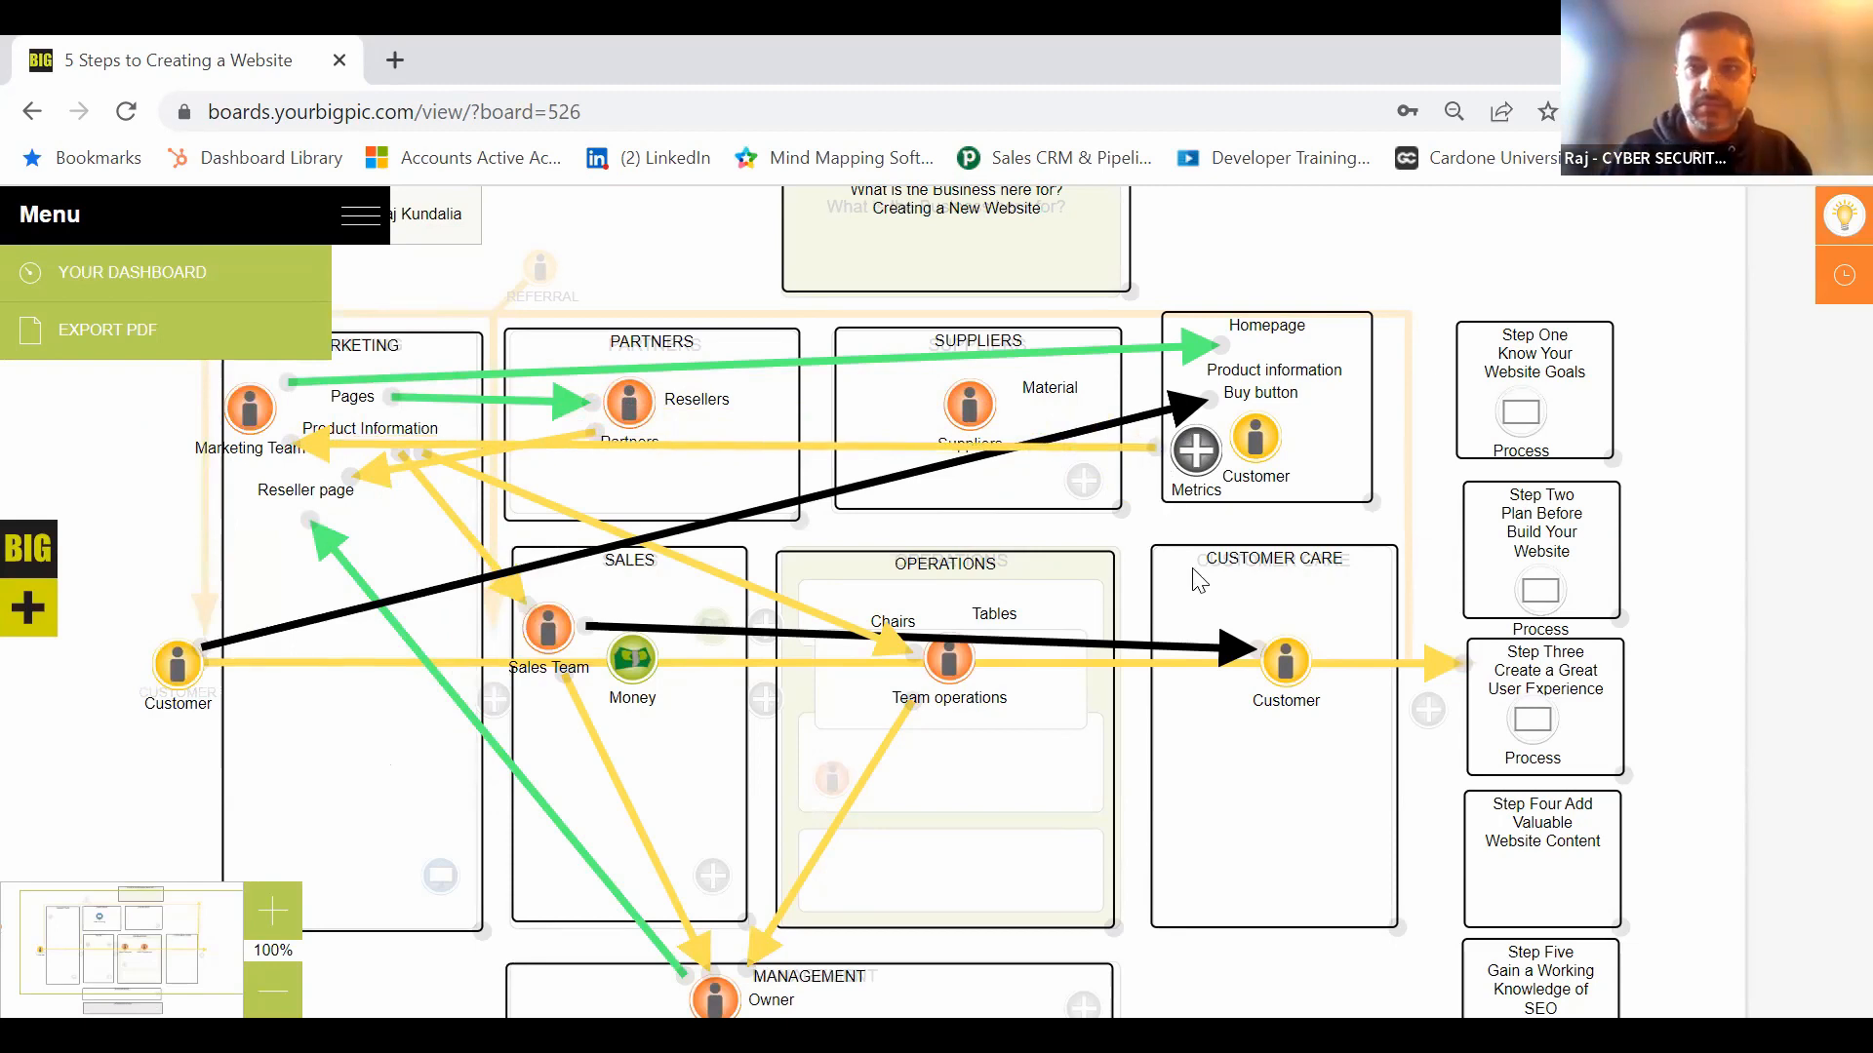
Step: Add a measure icon below the Reseller page label in the Marketing box and name it Website heatmaps
click(27, 549)
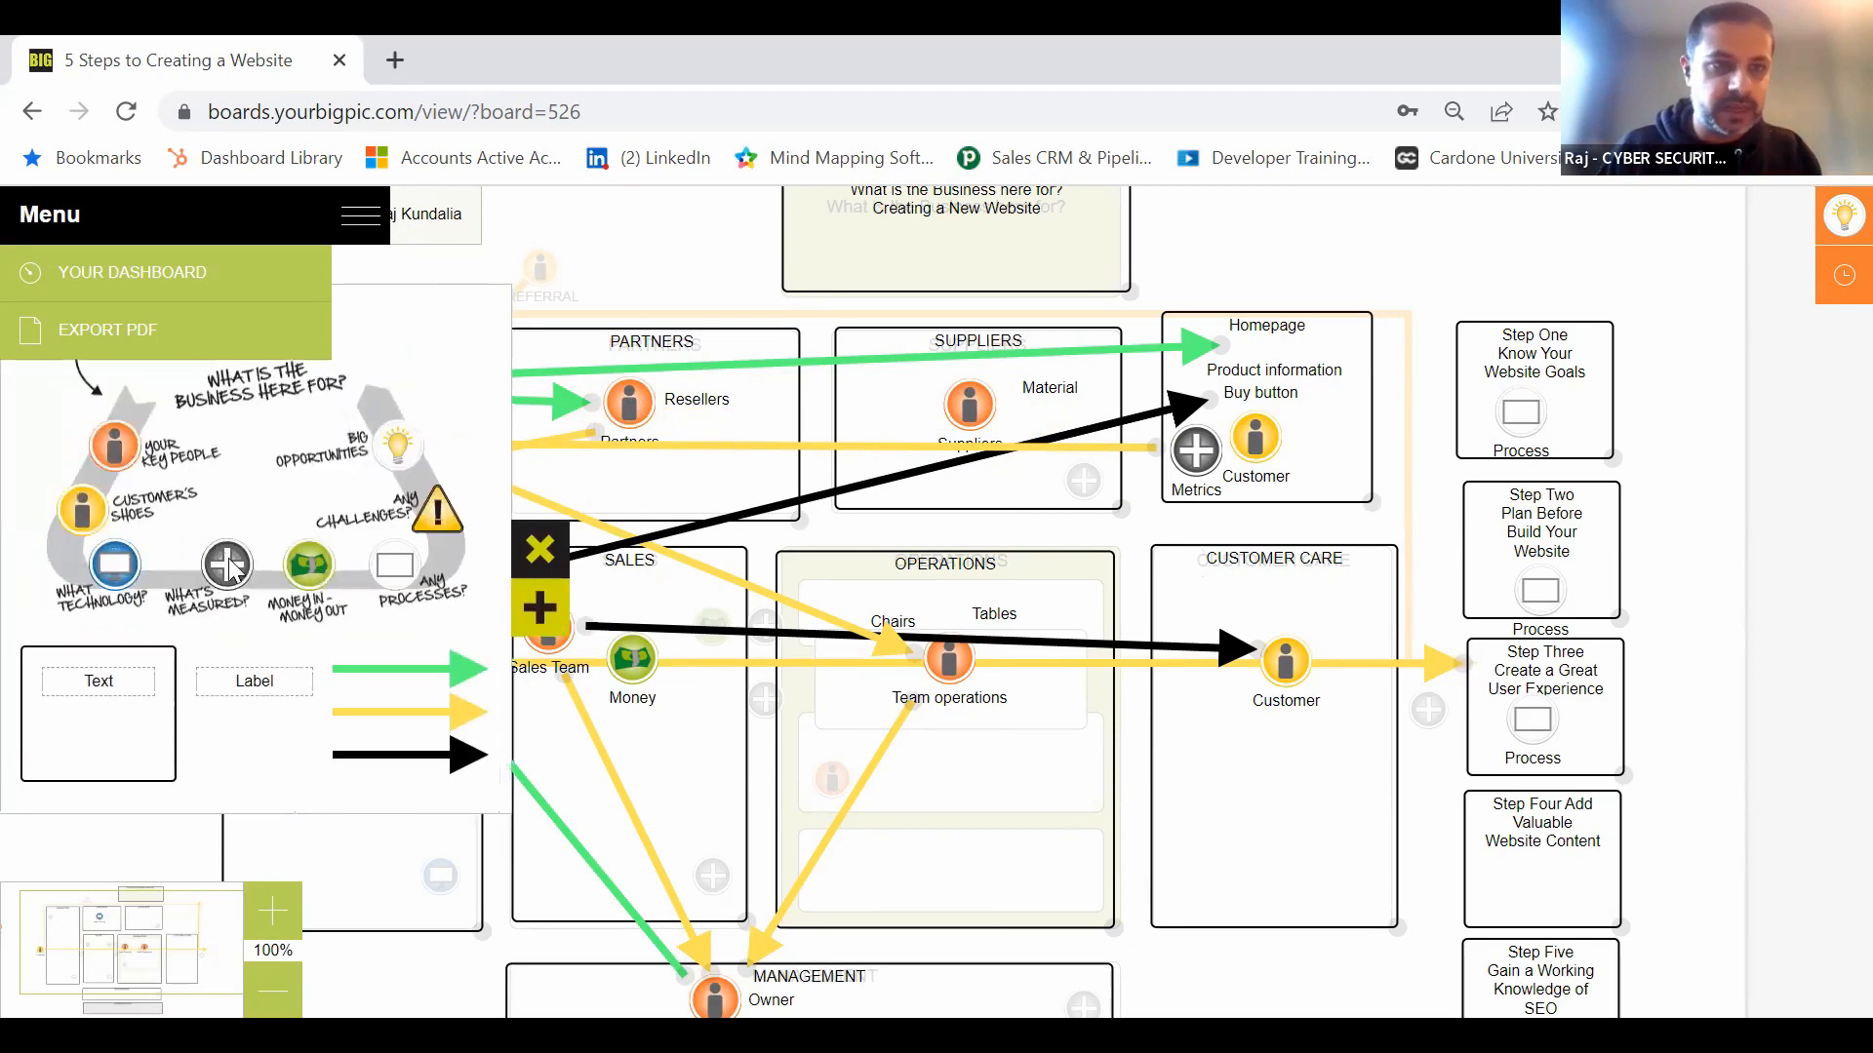
click(540, 549)
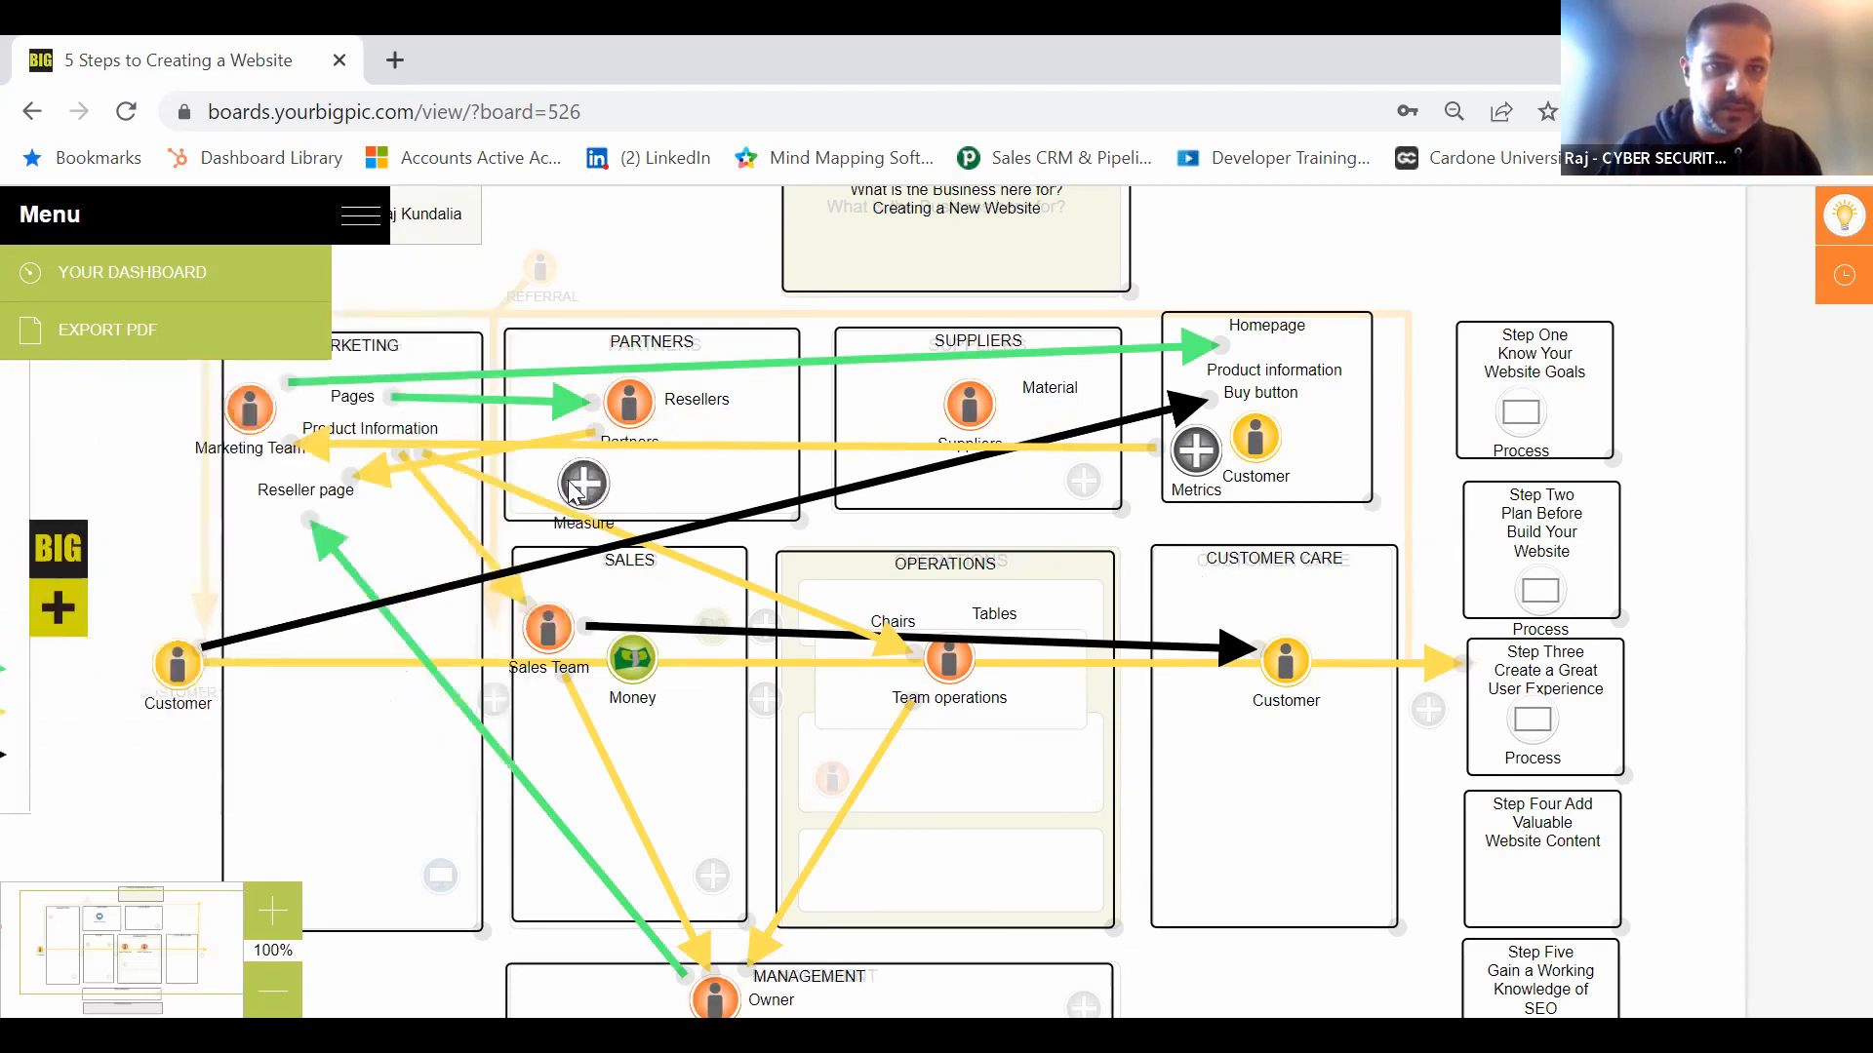
mouse_move(271, 512)
mouse_down()
mouse_move(219, 486)
mouse_move(271, 536)
mouse_up()
click(273, 583)
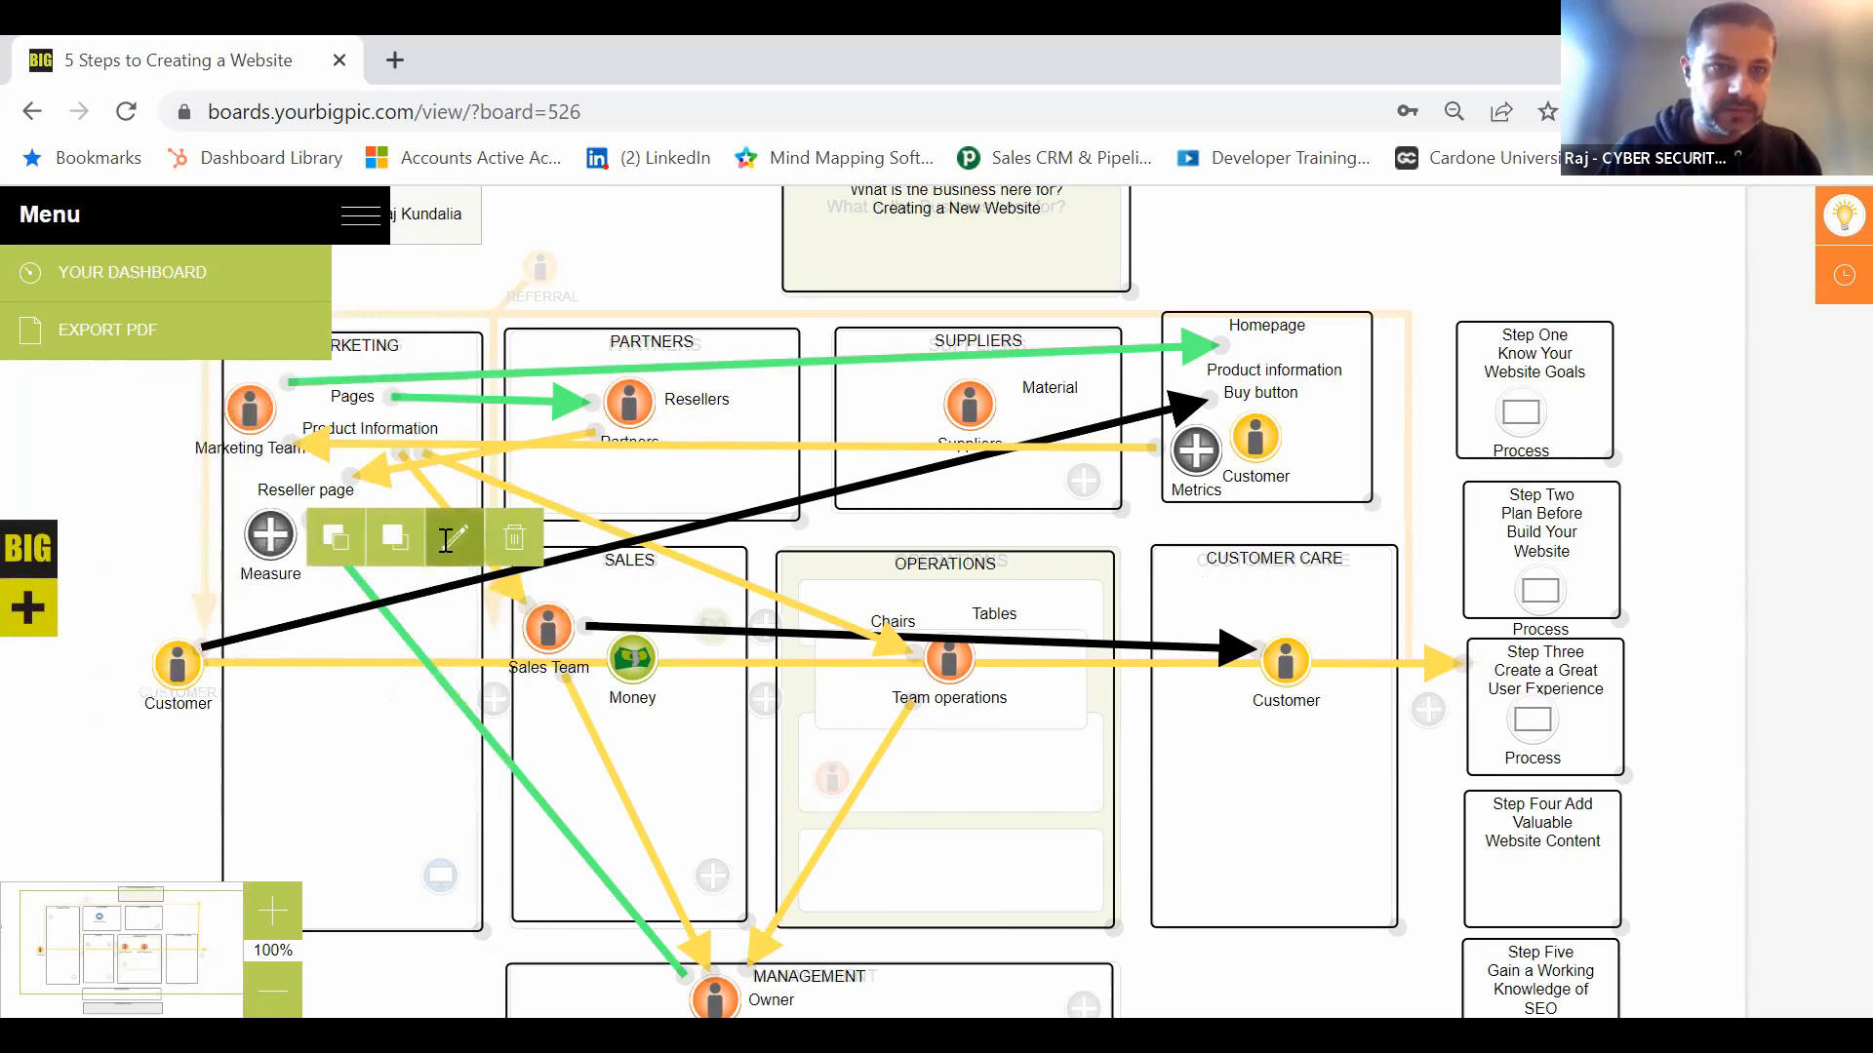
click(454, 534)
text(w)
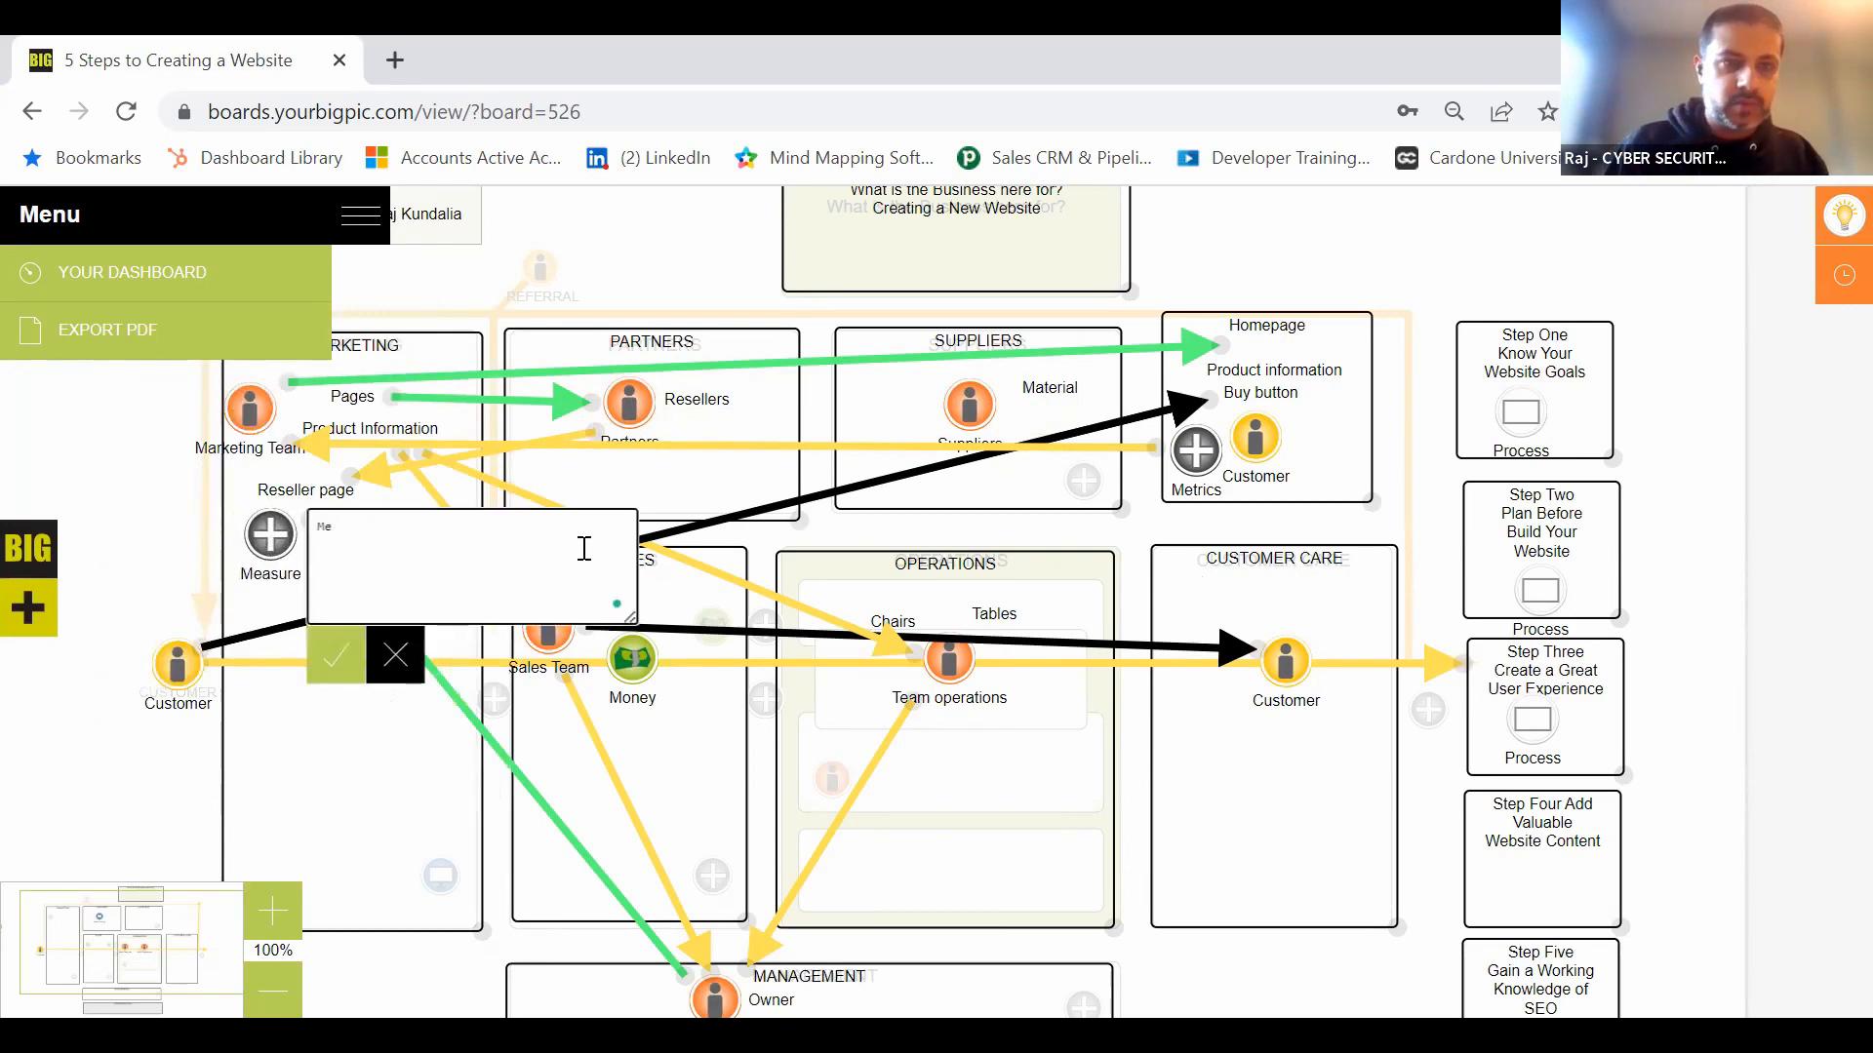
text(ebsit)
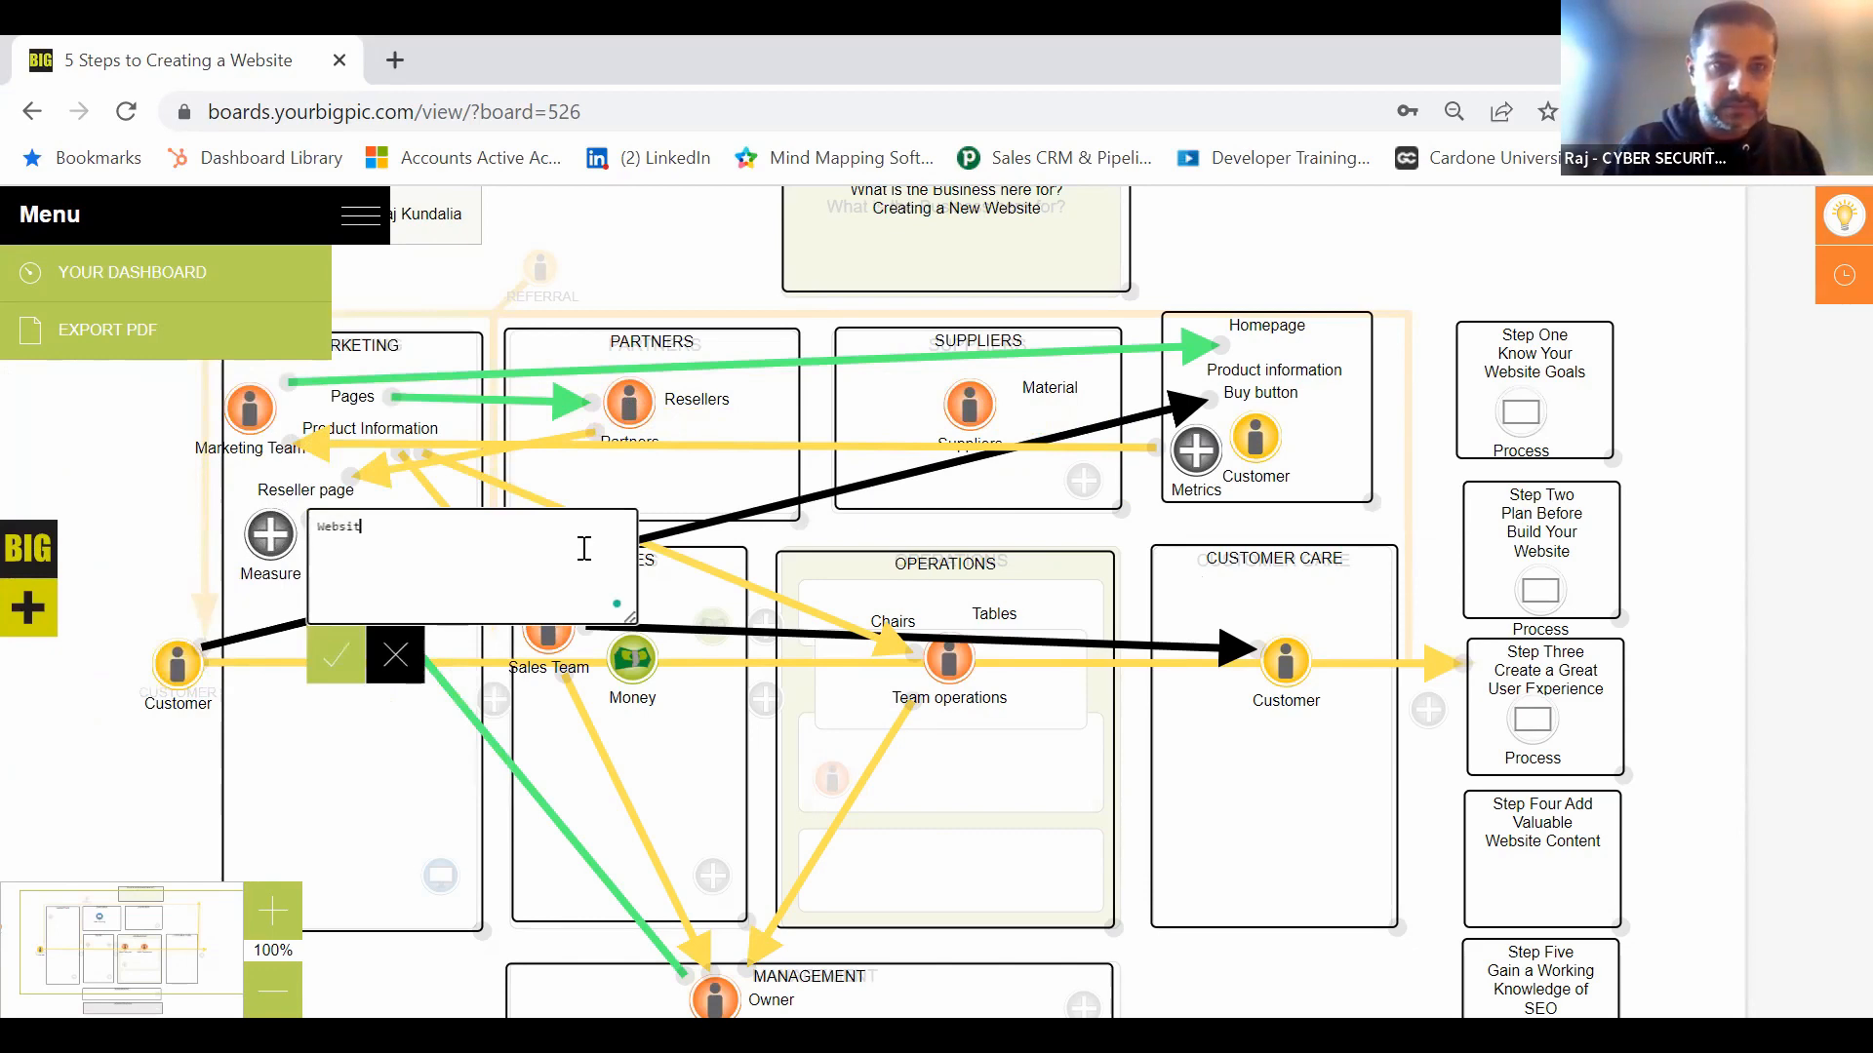
text(e hea)
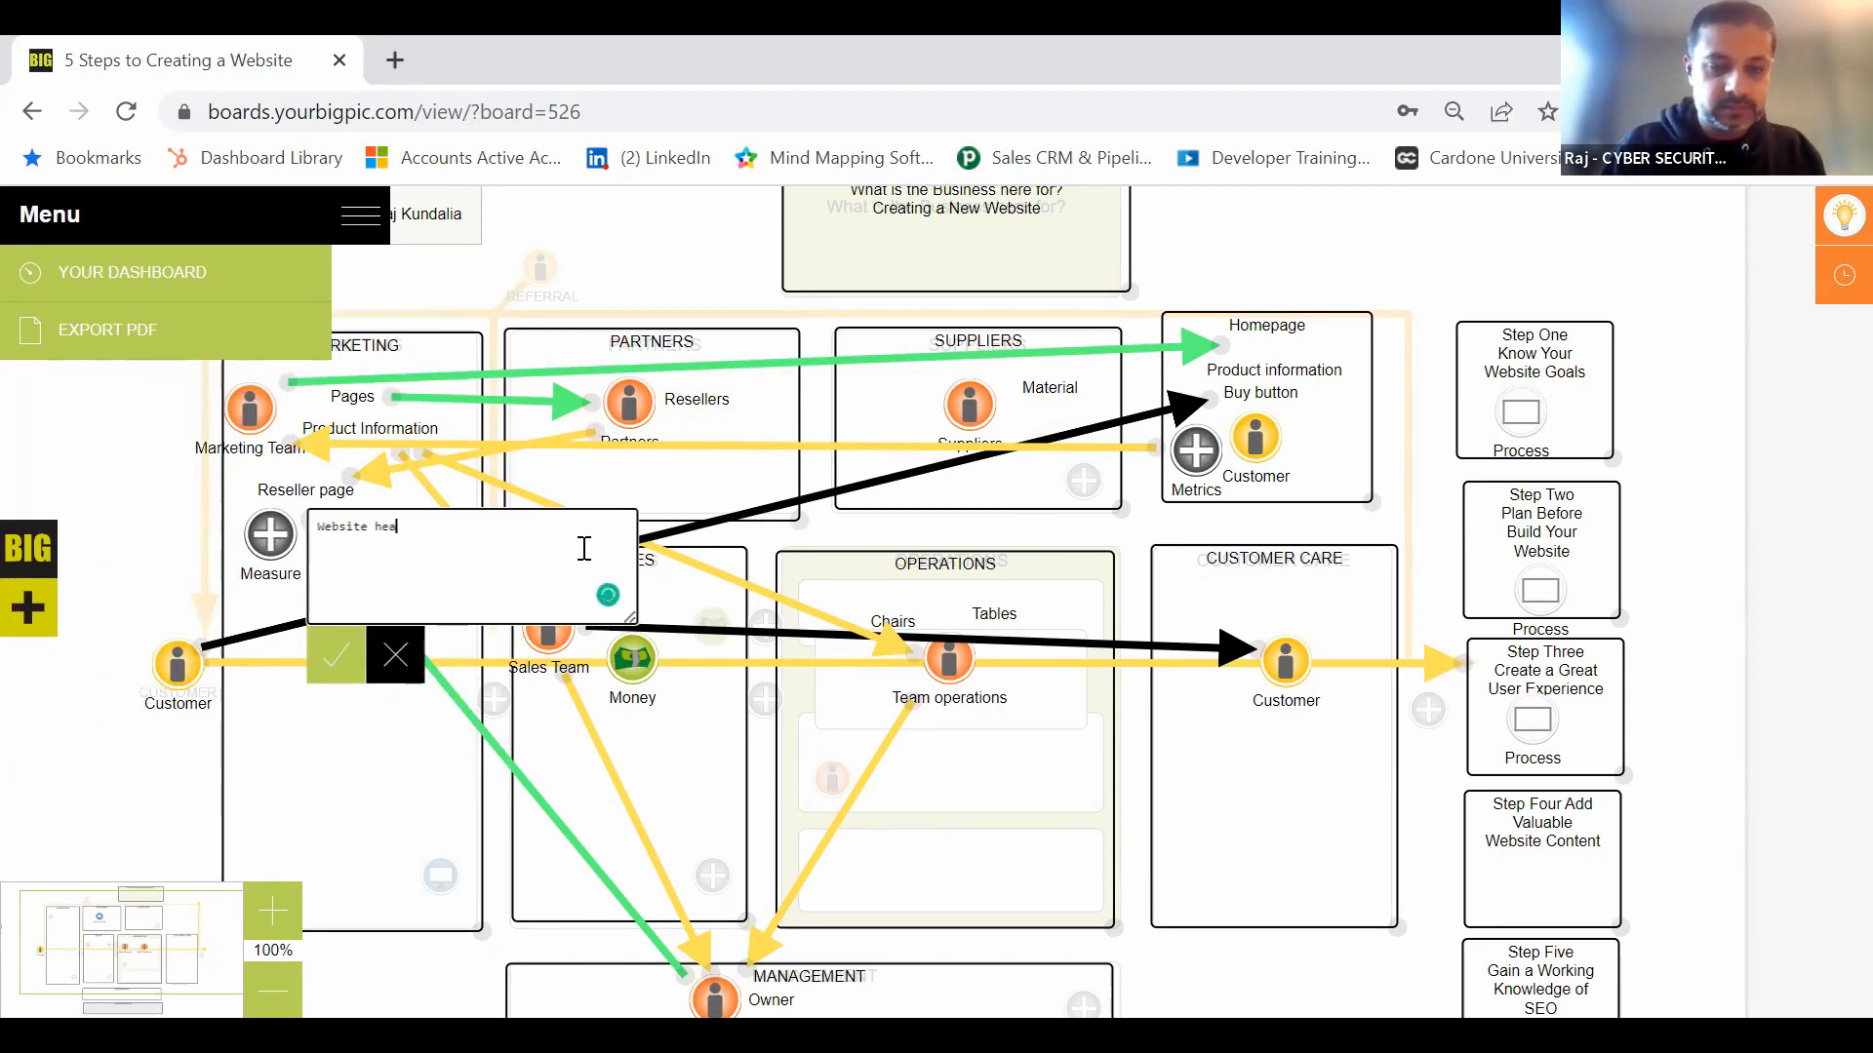
text(tmap)
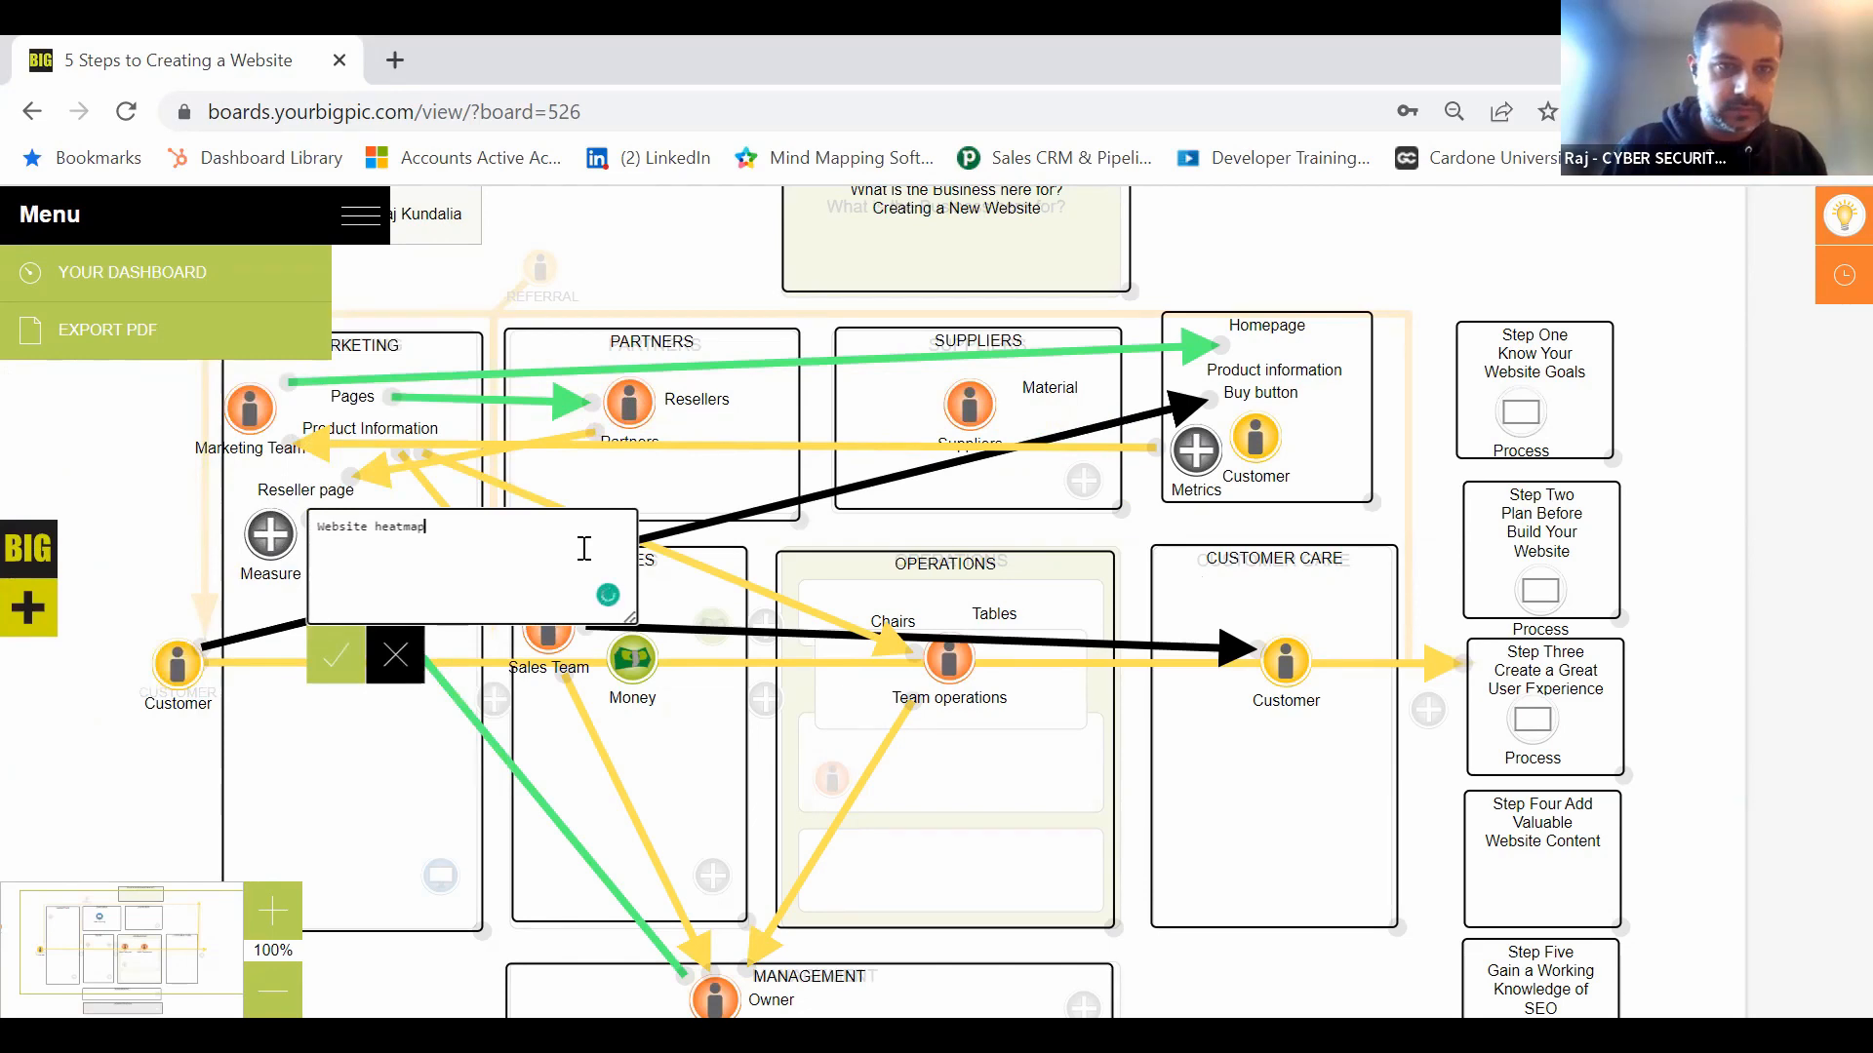
text(s)
click(334, 655)
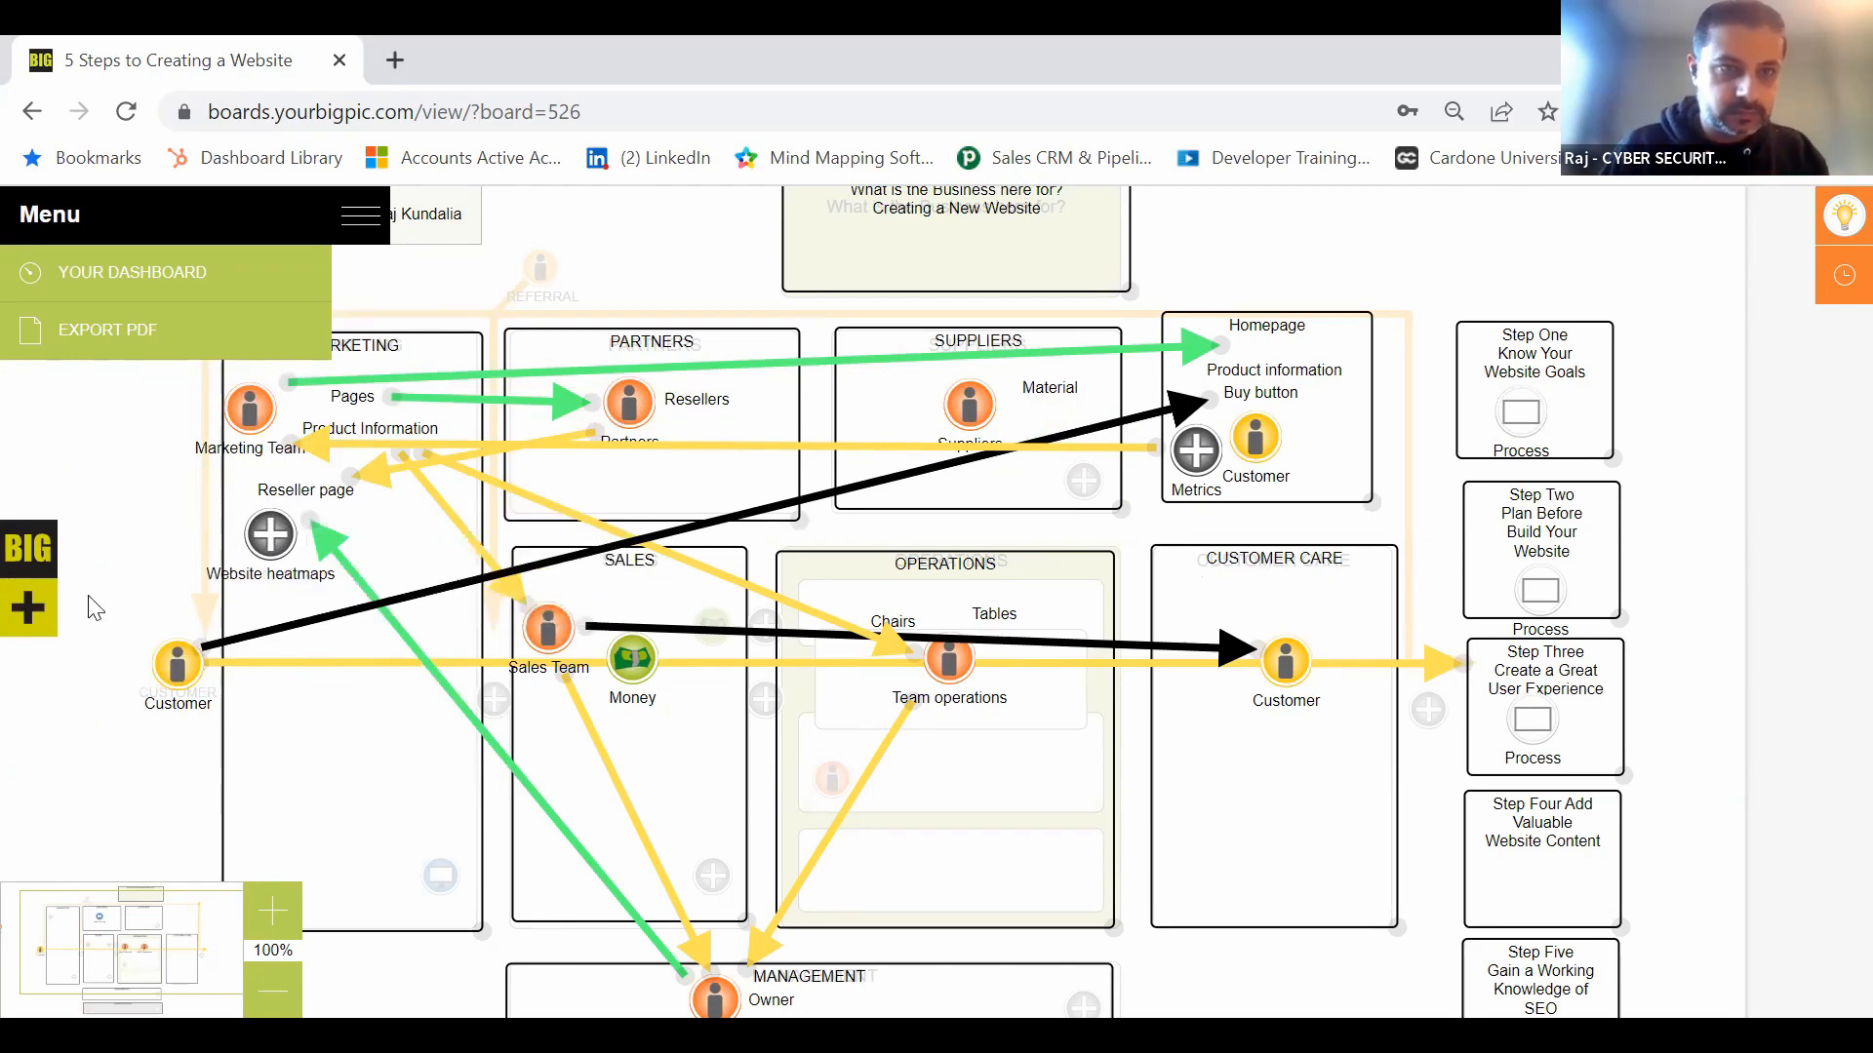
Step: Add a second measure icon beside Website heatmaps in the Marketing box and name it Click Through Rate
drag(269, 538, 383, 522)
click(37, 549)
click(383, 559)
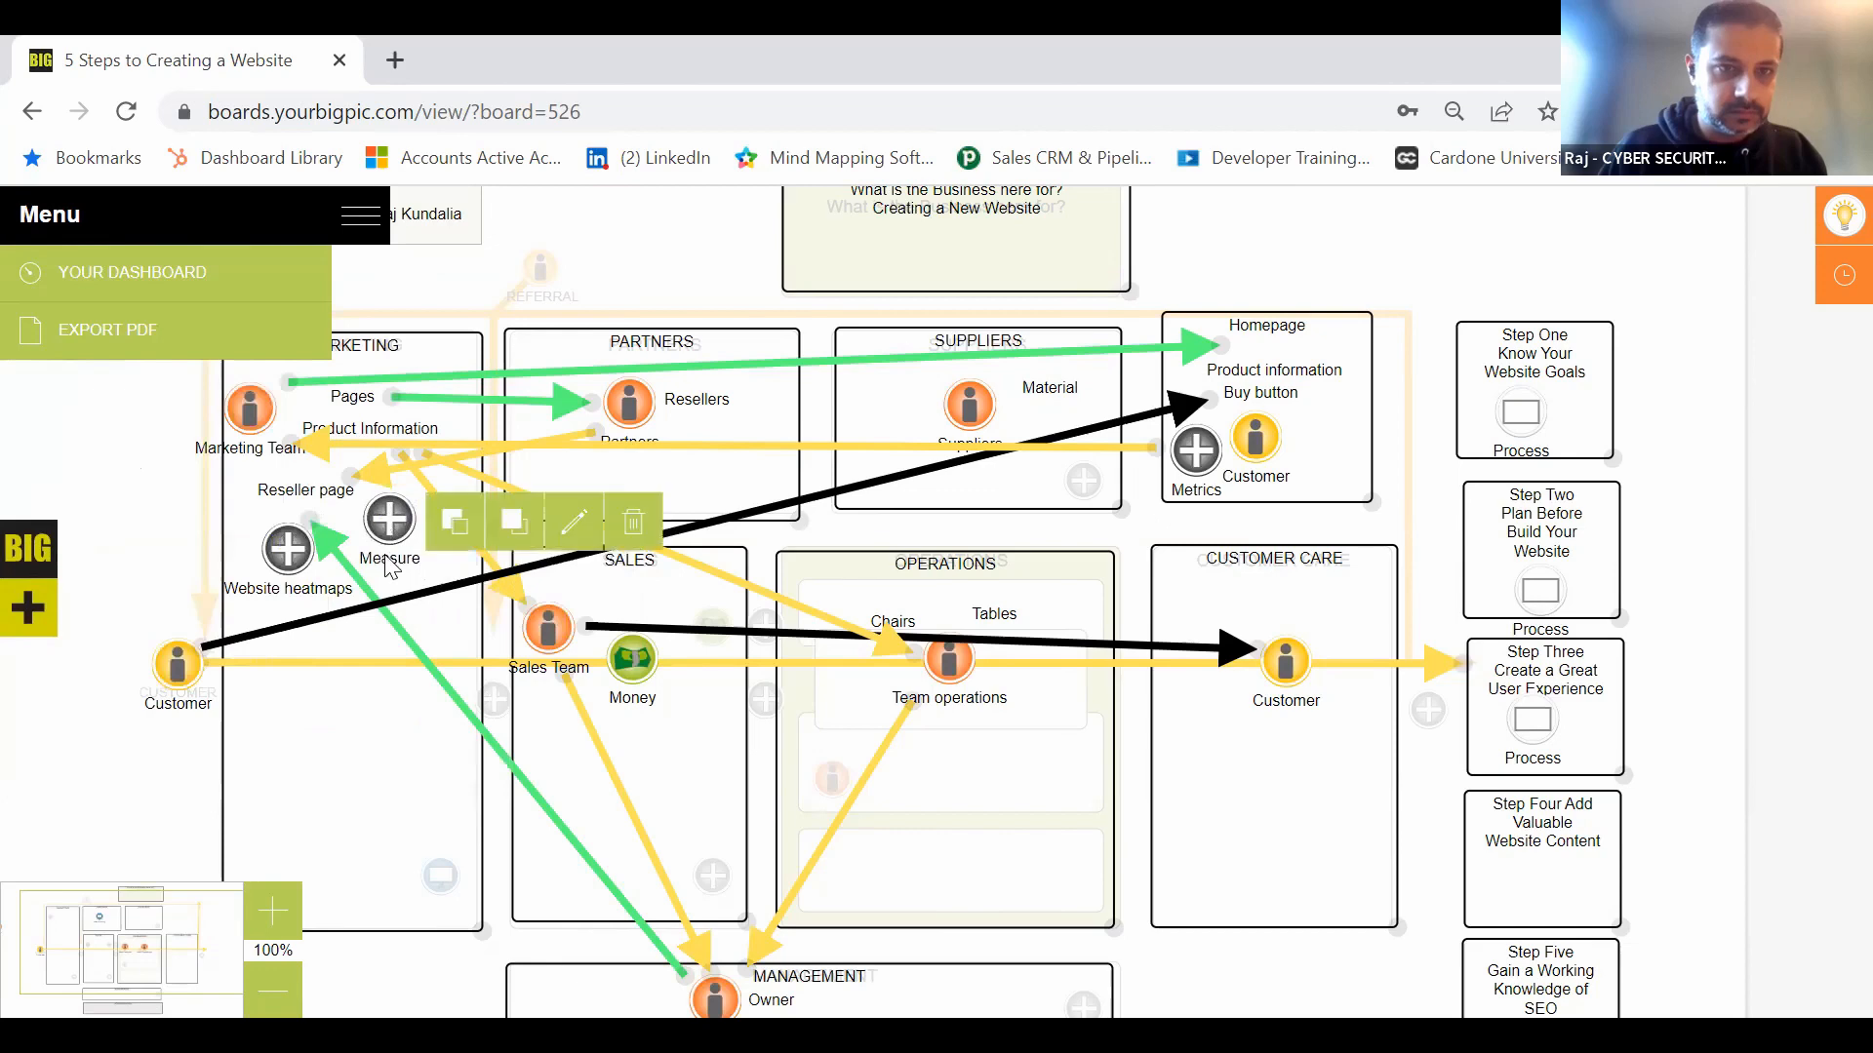
click(582, 535)
key(BackSpace)
key(BackSpace)
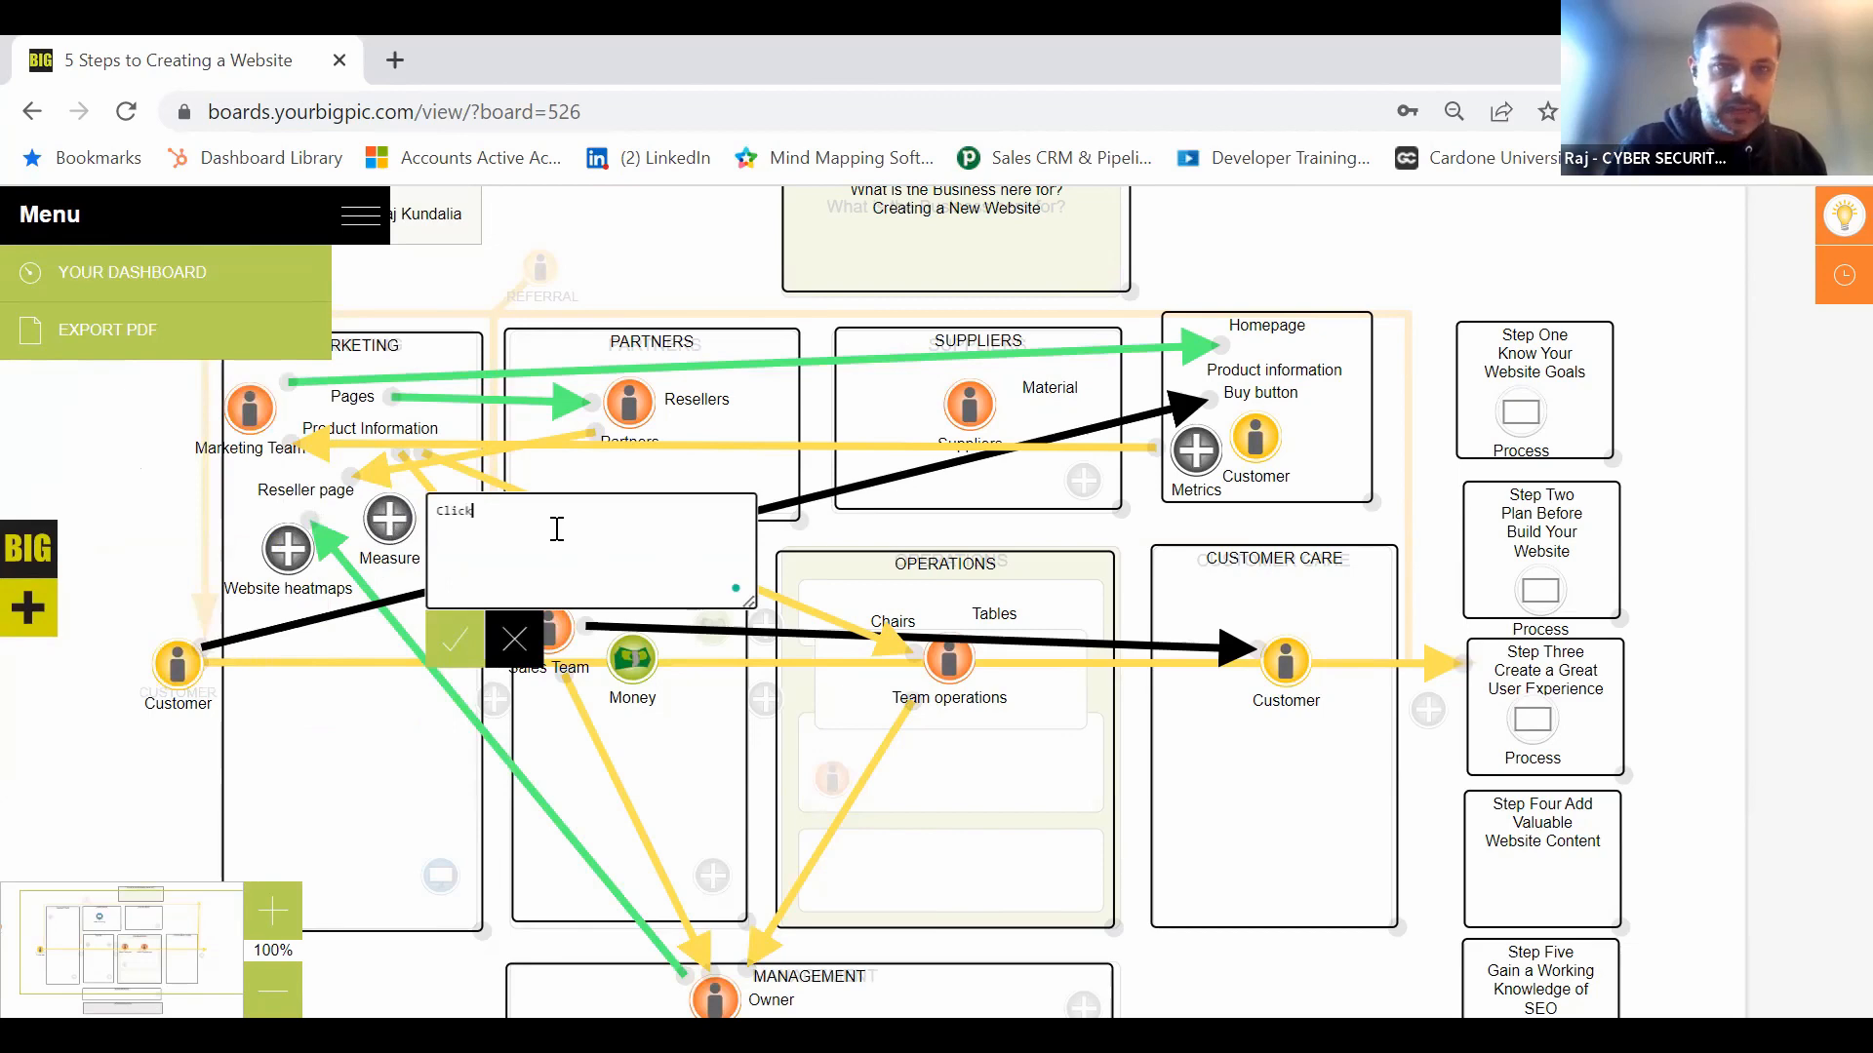
text(Click Through Rate)
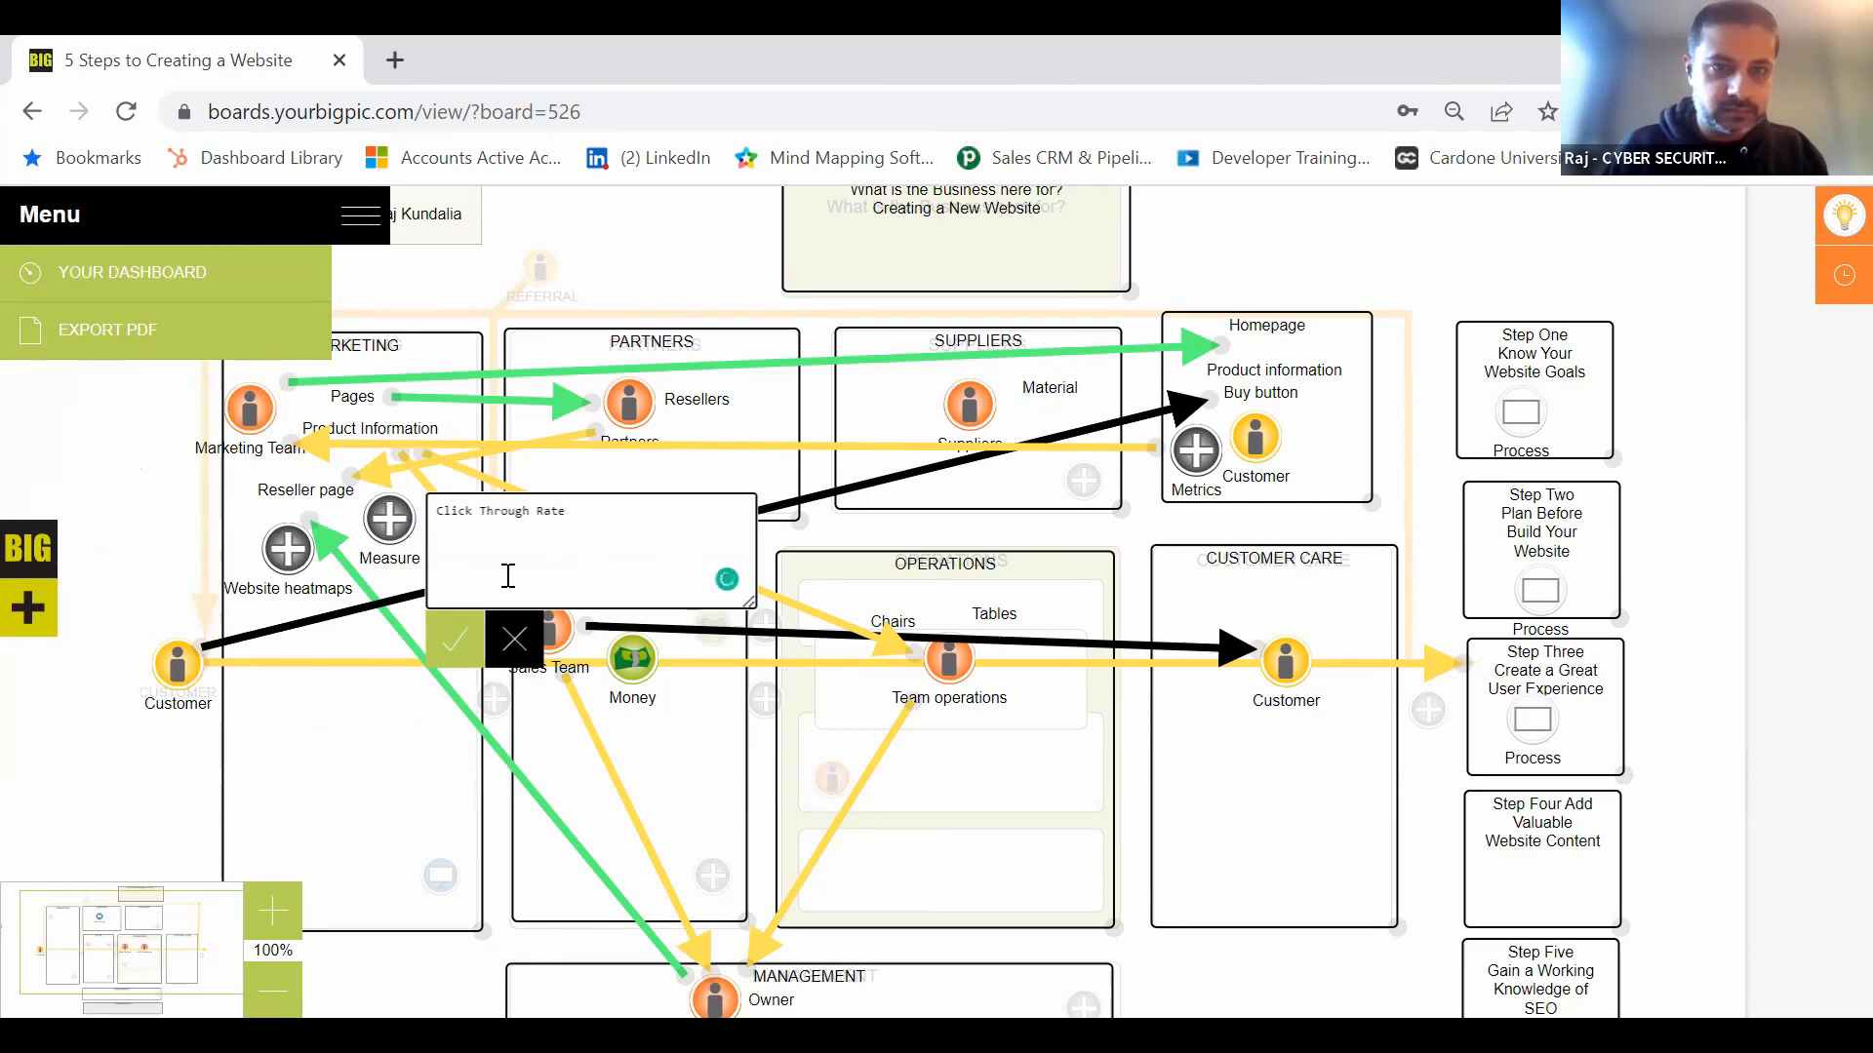
click(455, 639)
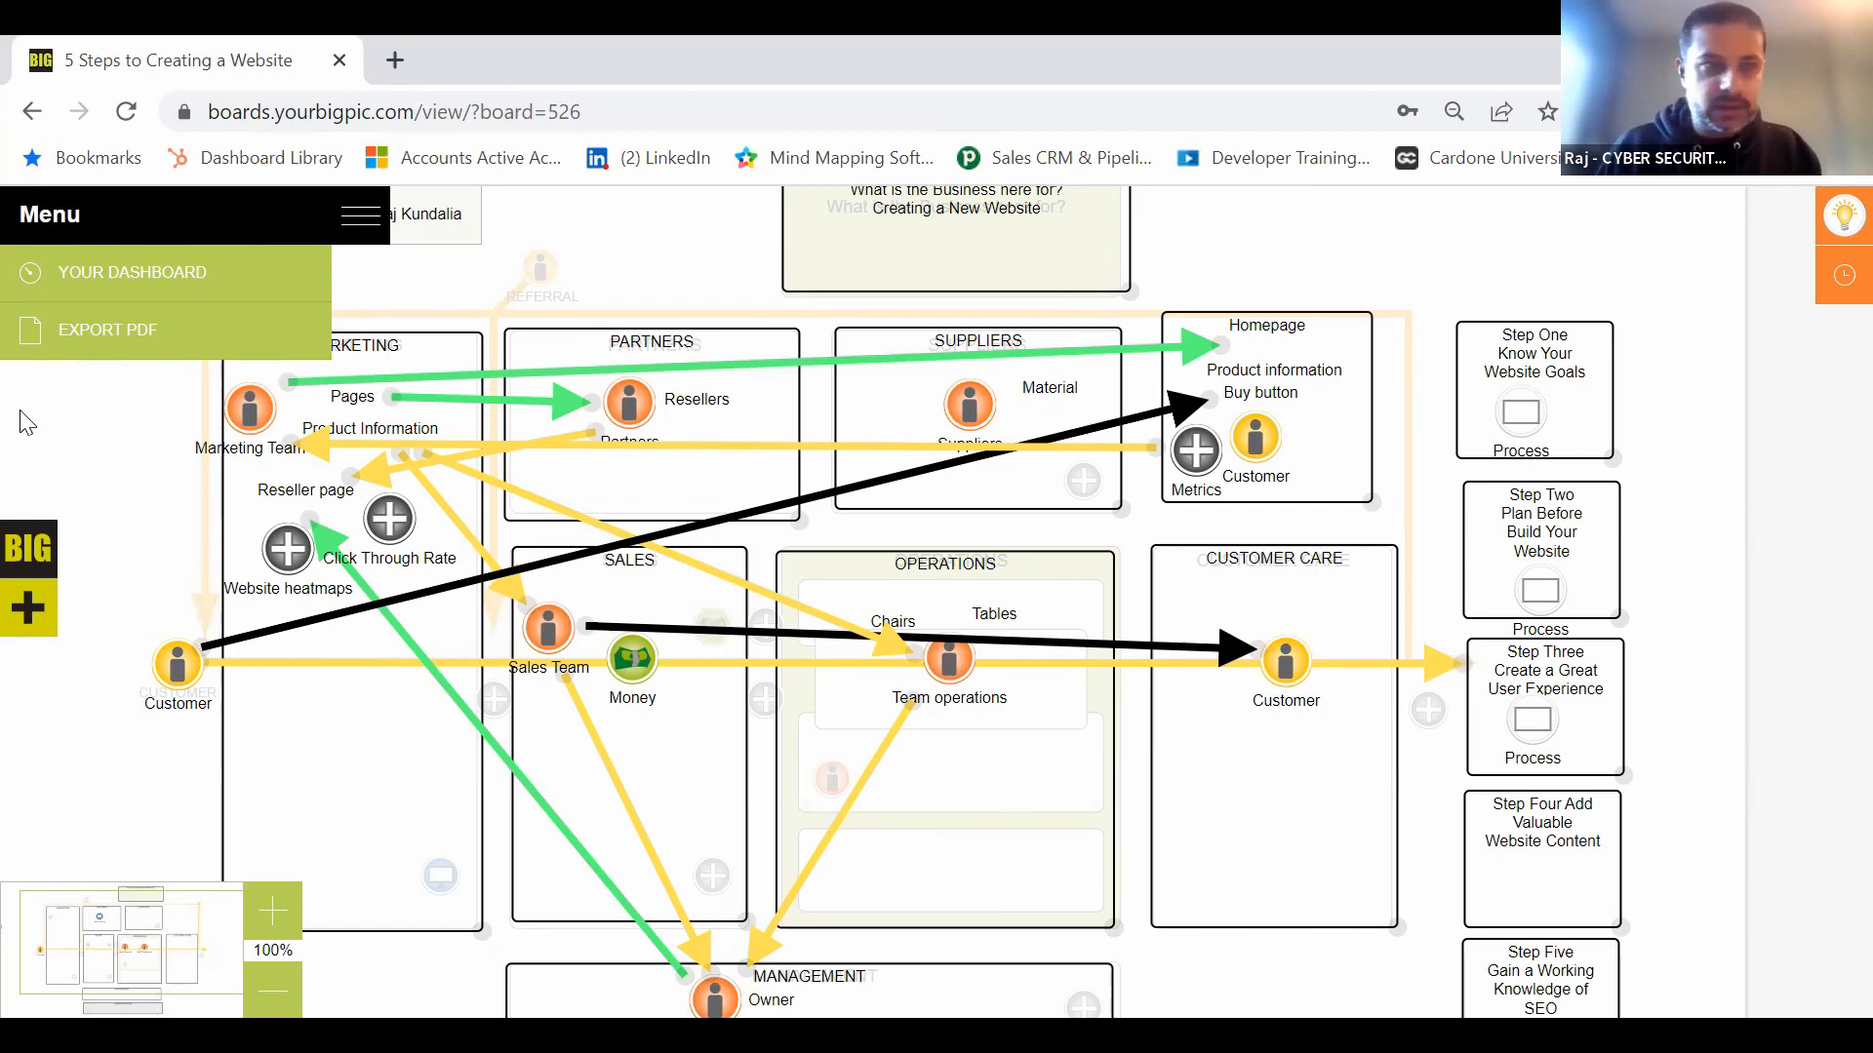
Step: Add a process icon to the Step Four box and an opportunity icon to the Marketing box near Product Information
click(28, 607)
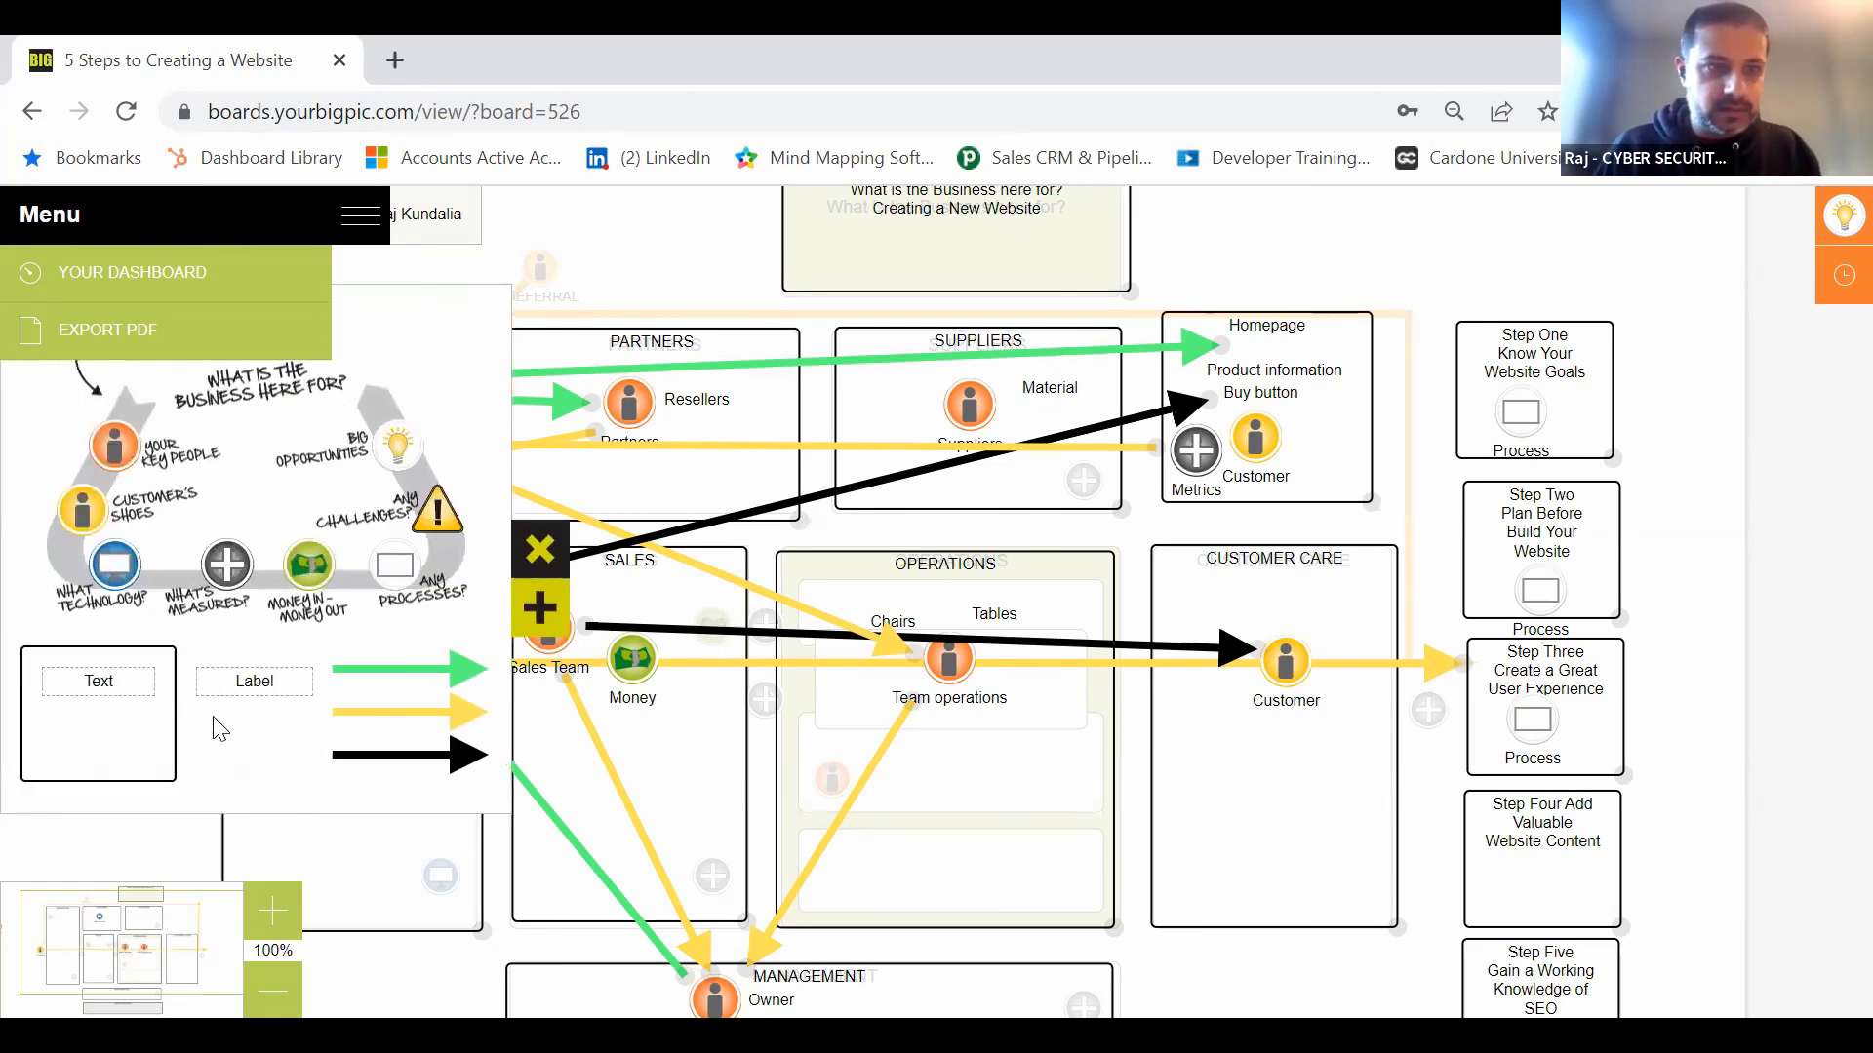
drag(392, 568, 1328, 842)
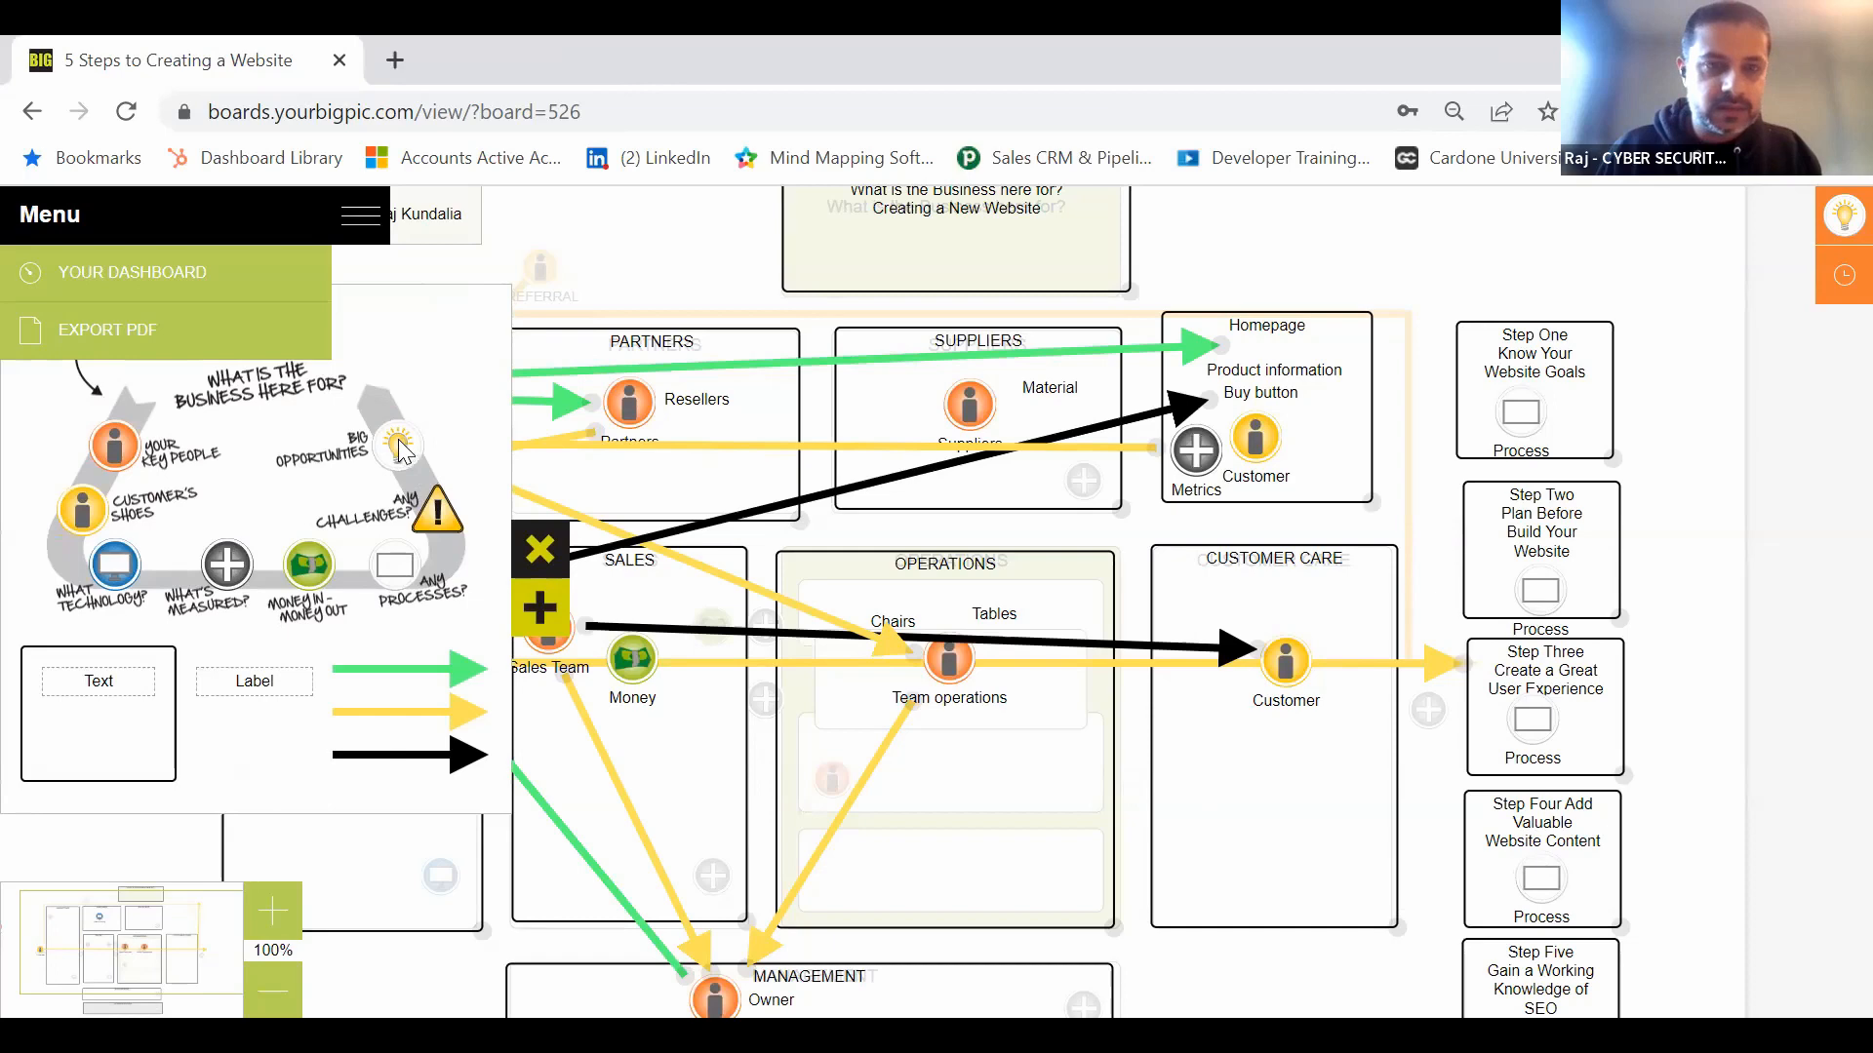
drag(400, 448, 968, 436)
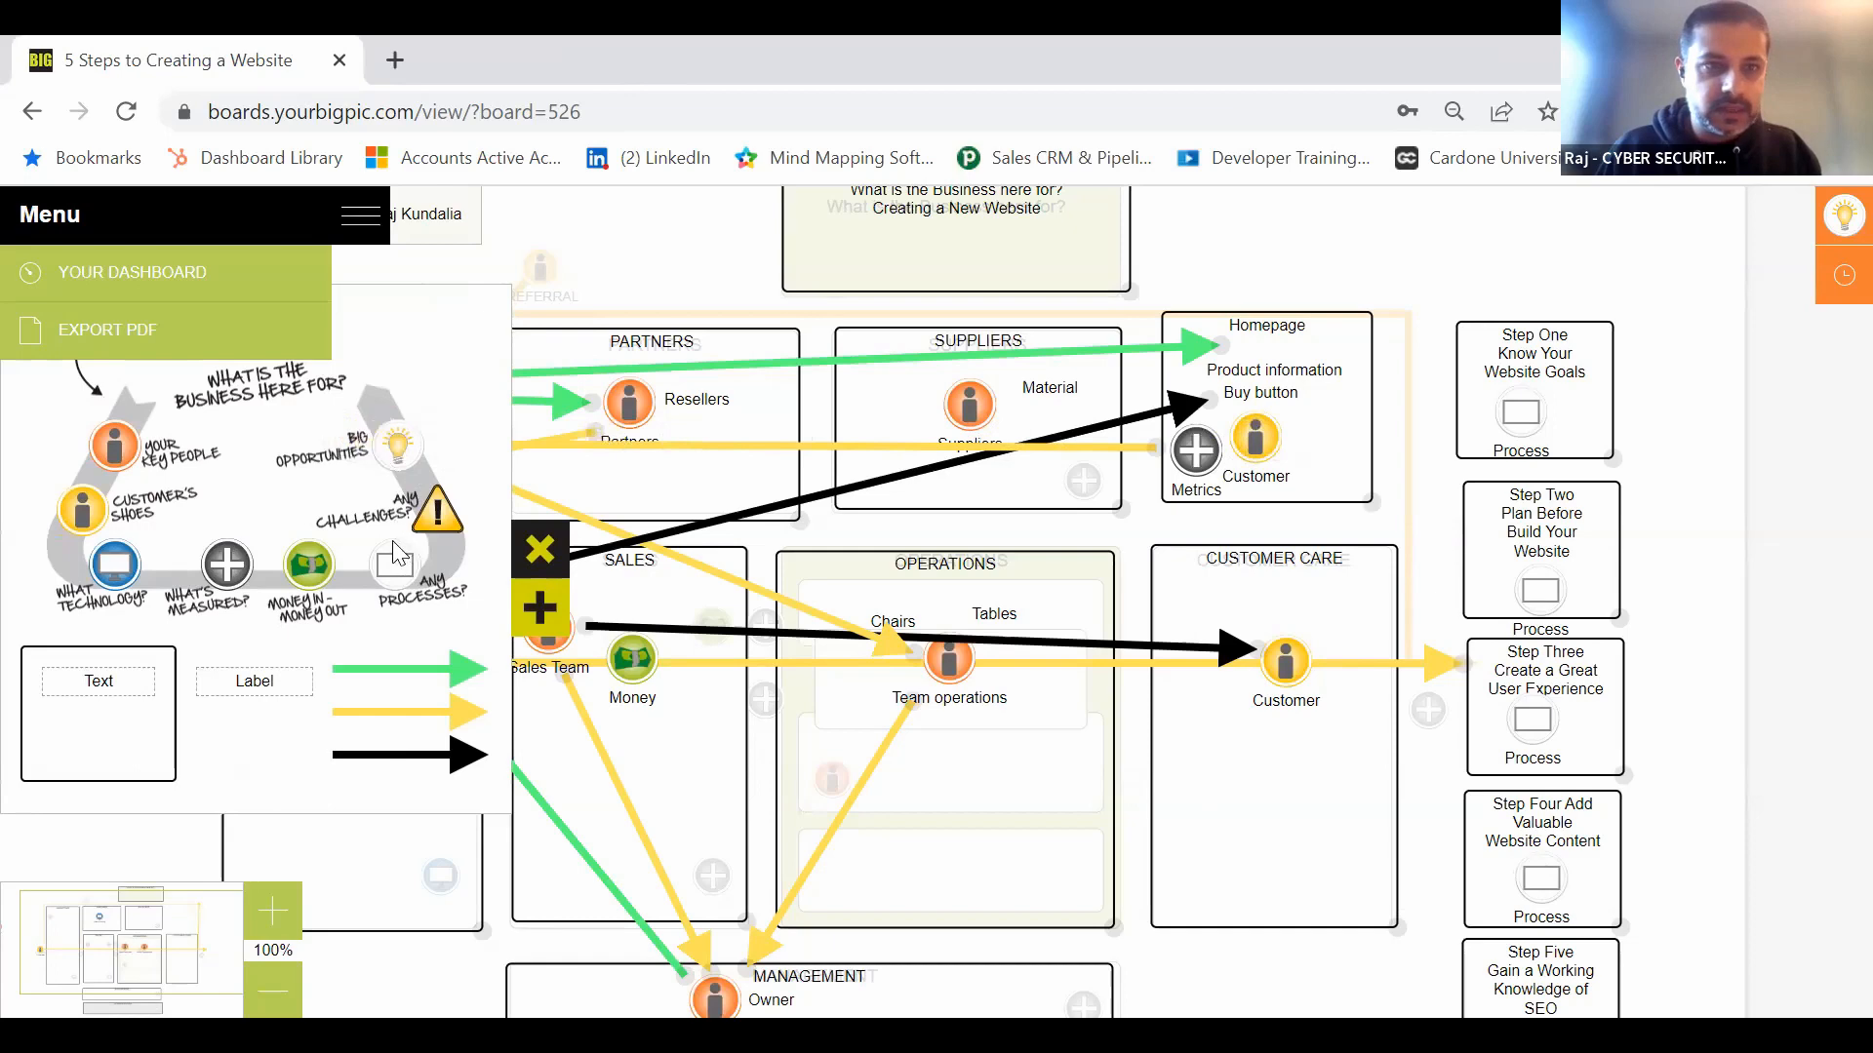
drag(217, 583, 1336, 439)
click(1323, 465)
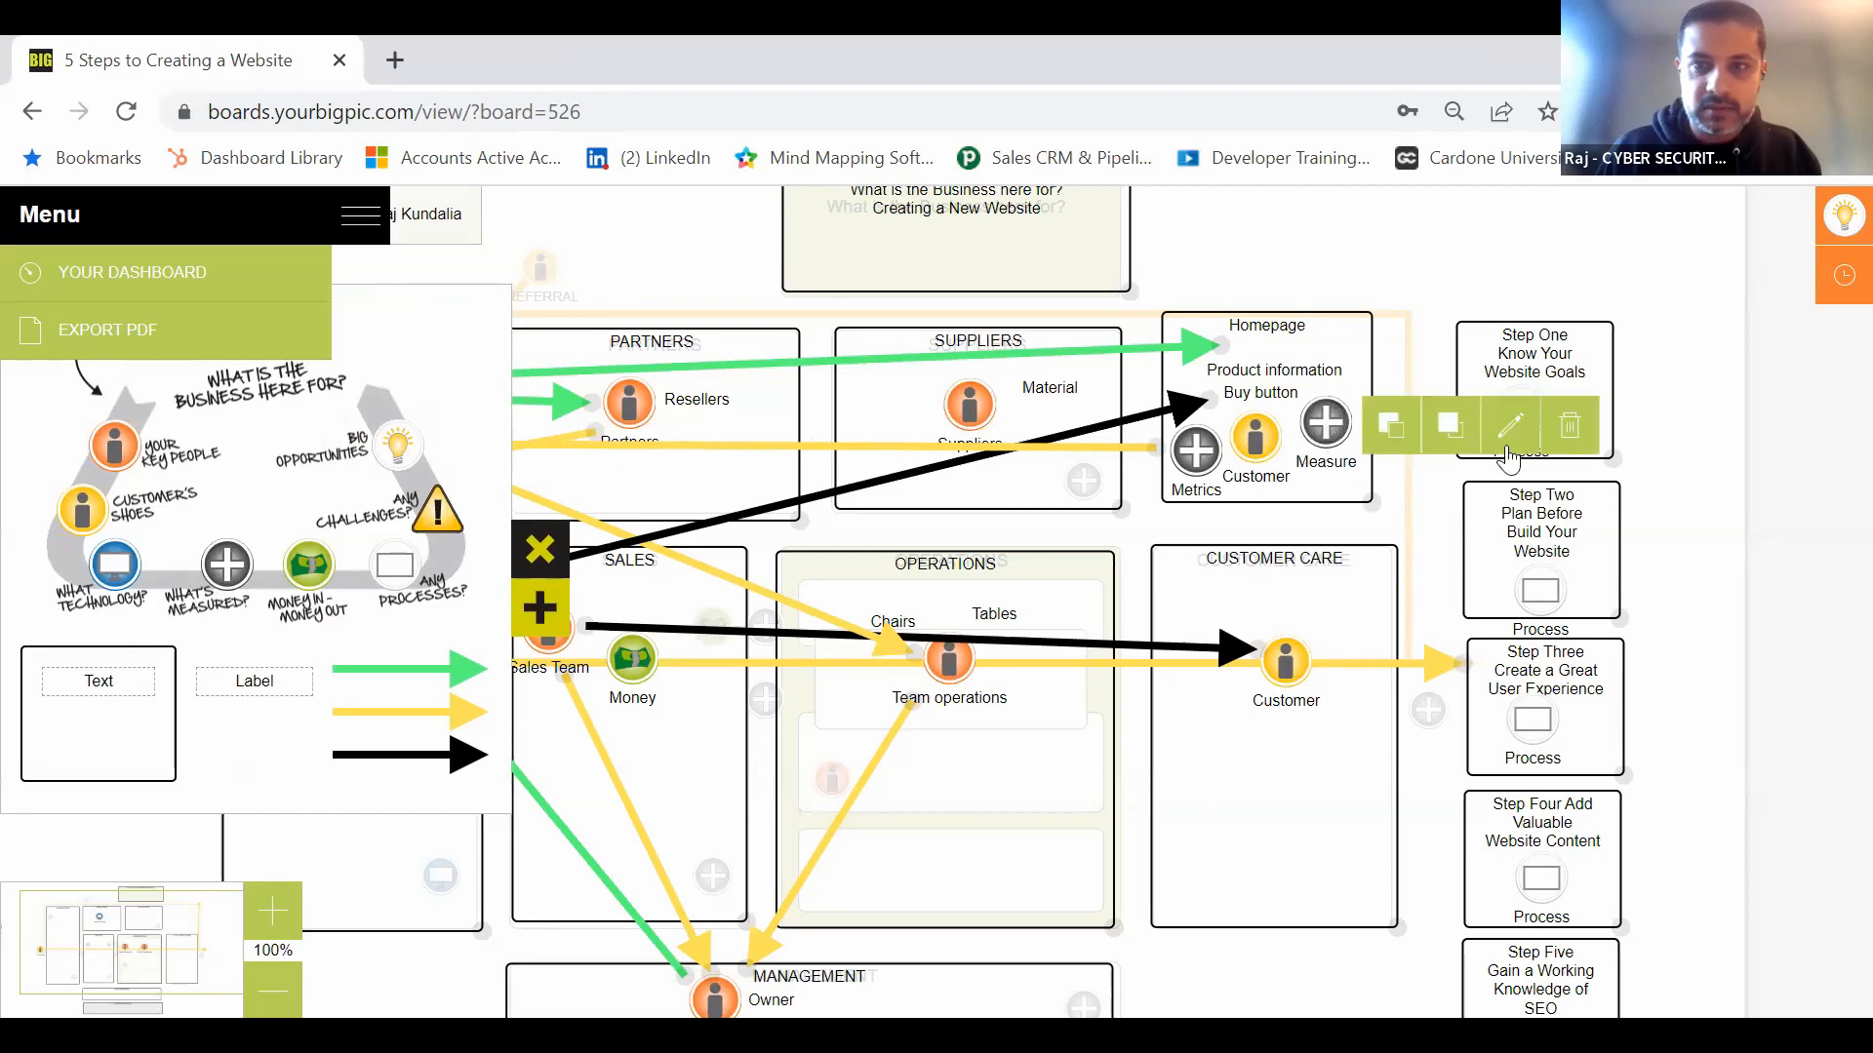
click(1568, 430)
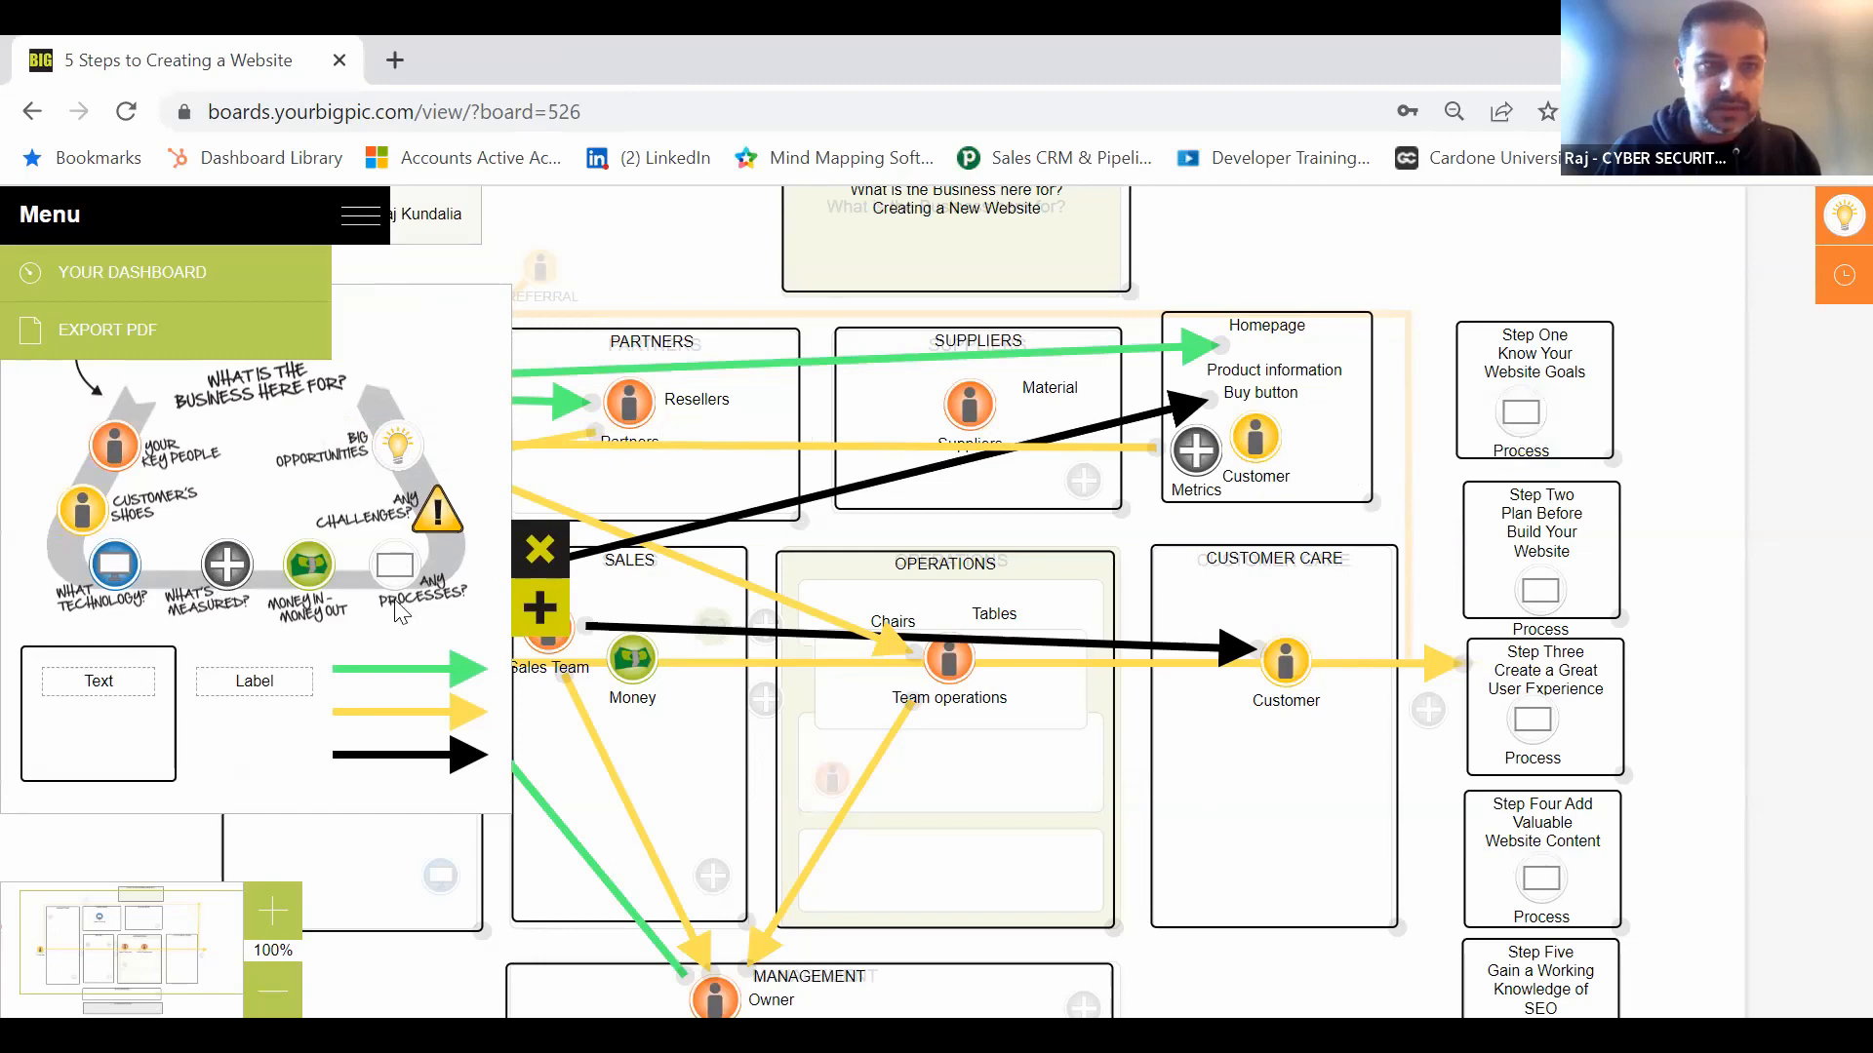
Step: Add a label reading Content in the Homepage box, beside the Customer icon and below the Buy button label
drag(231, 688, 1310, 445)
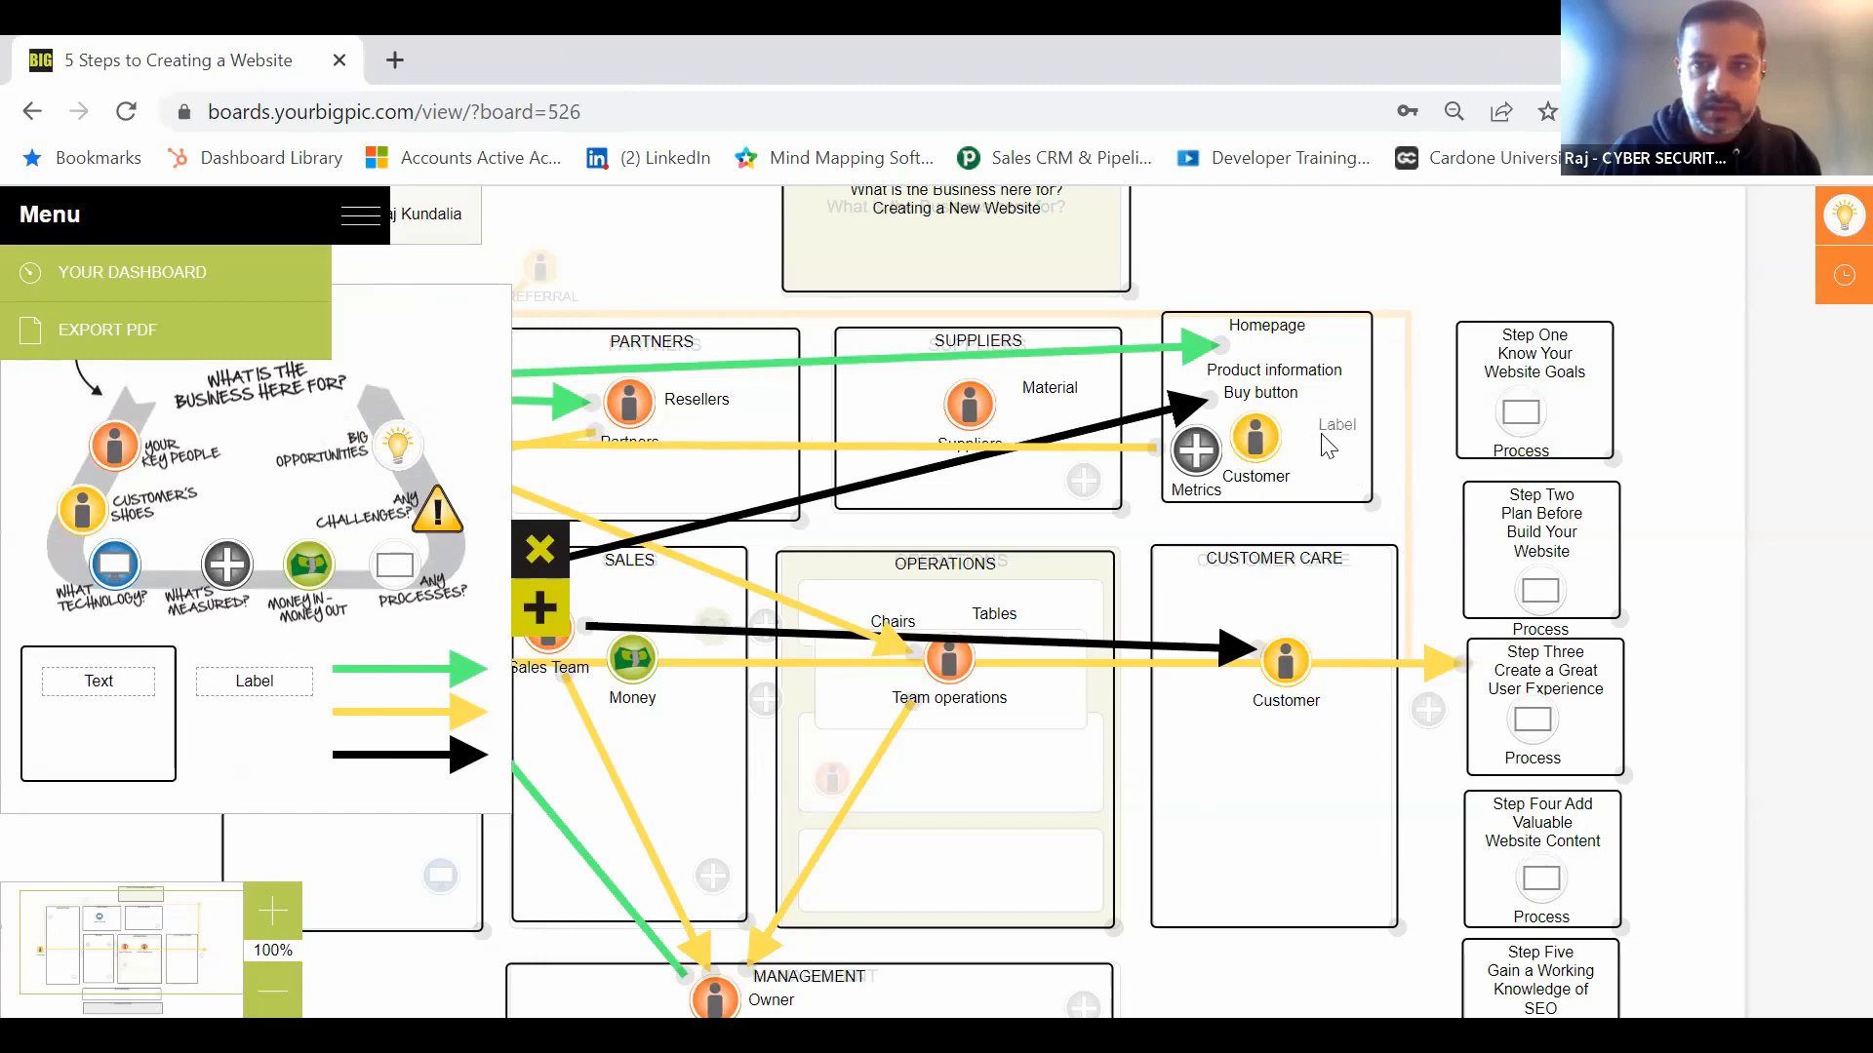
click(1341, 424)
click(1536, 449)
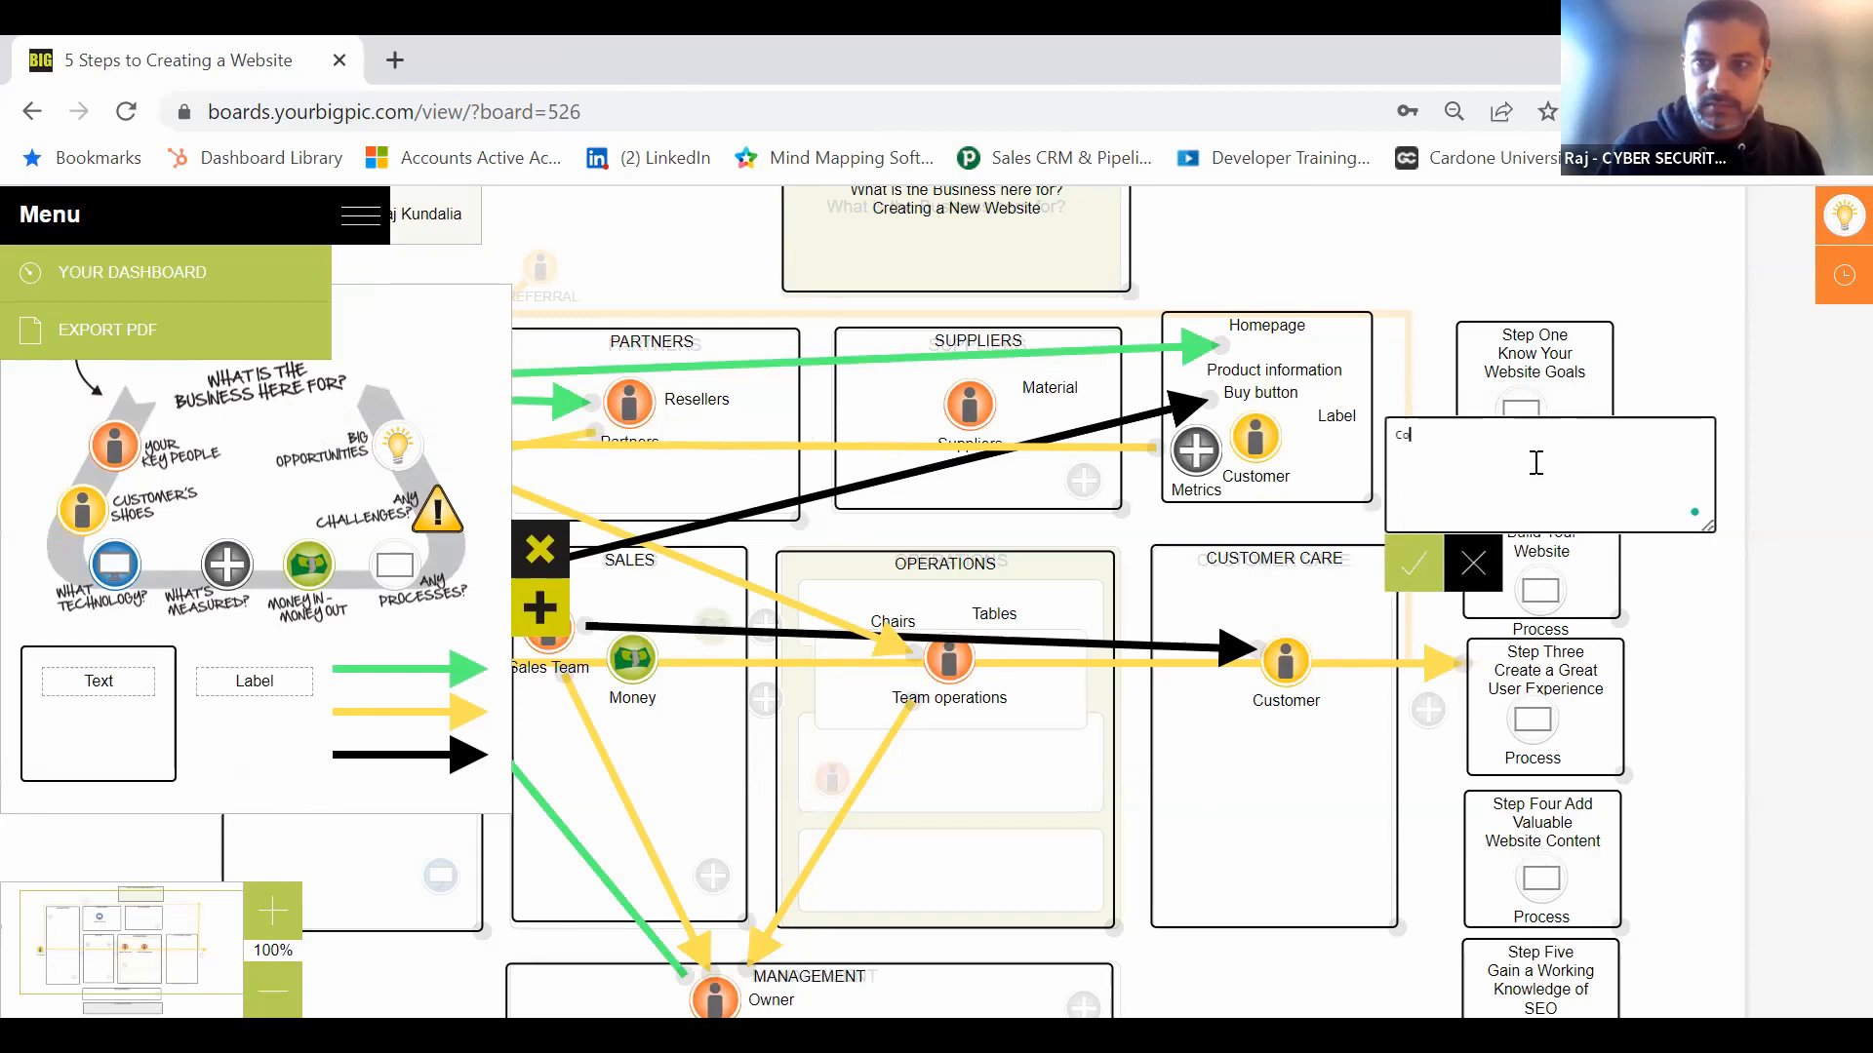
text(Content)
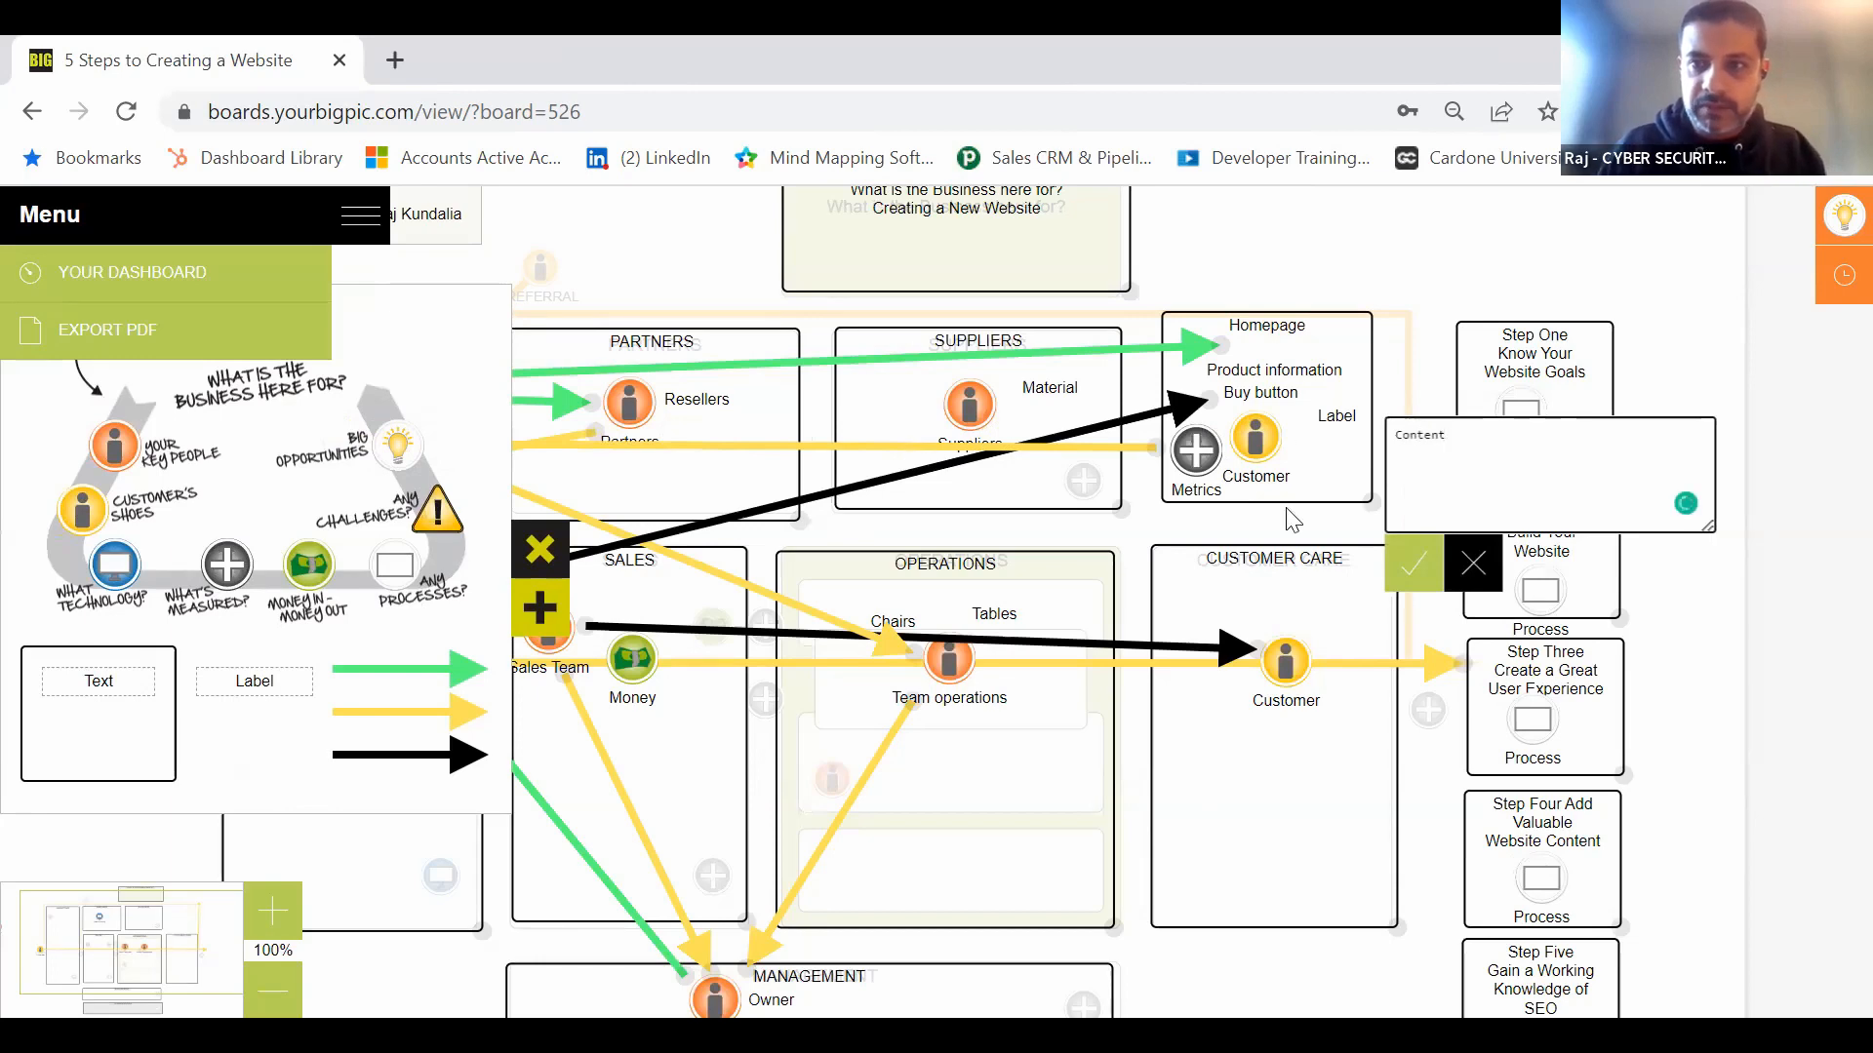
click(1427, 568)
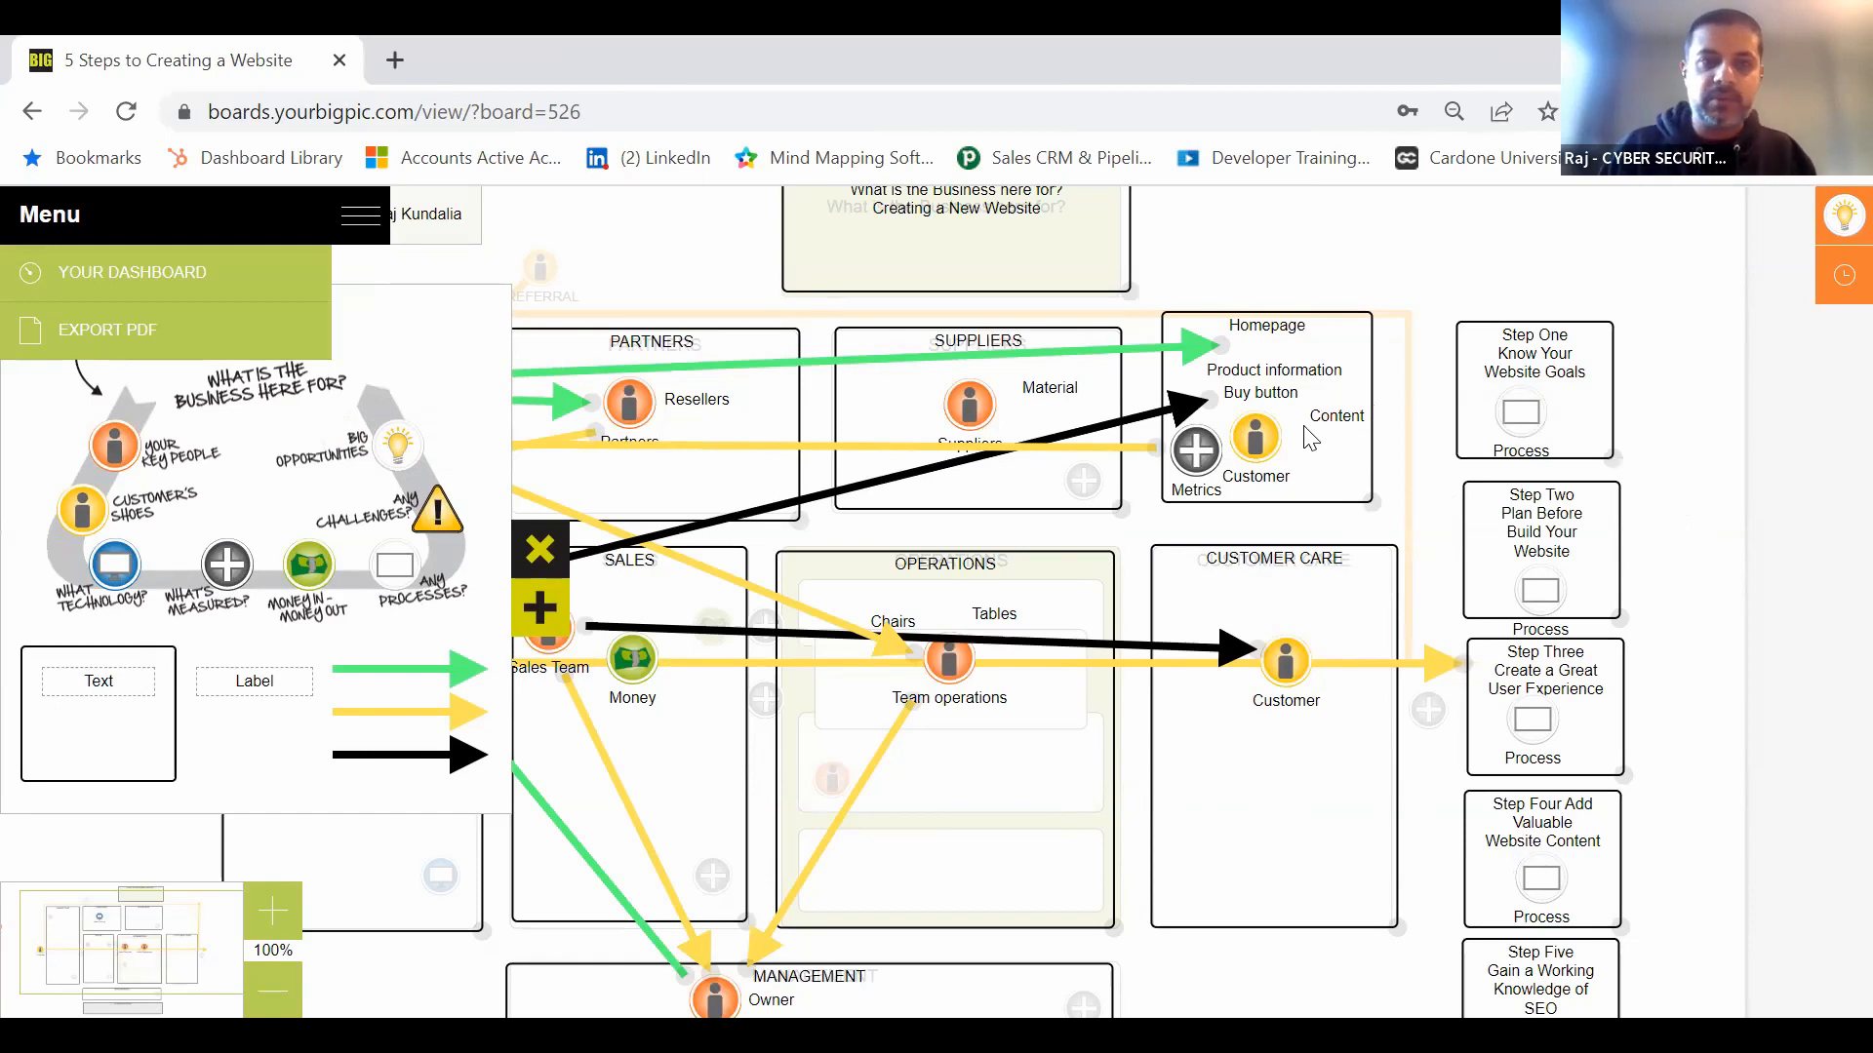
click(543, 552)
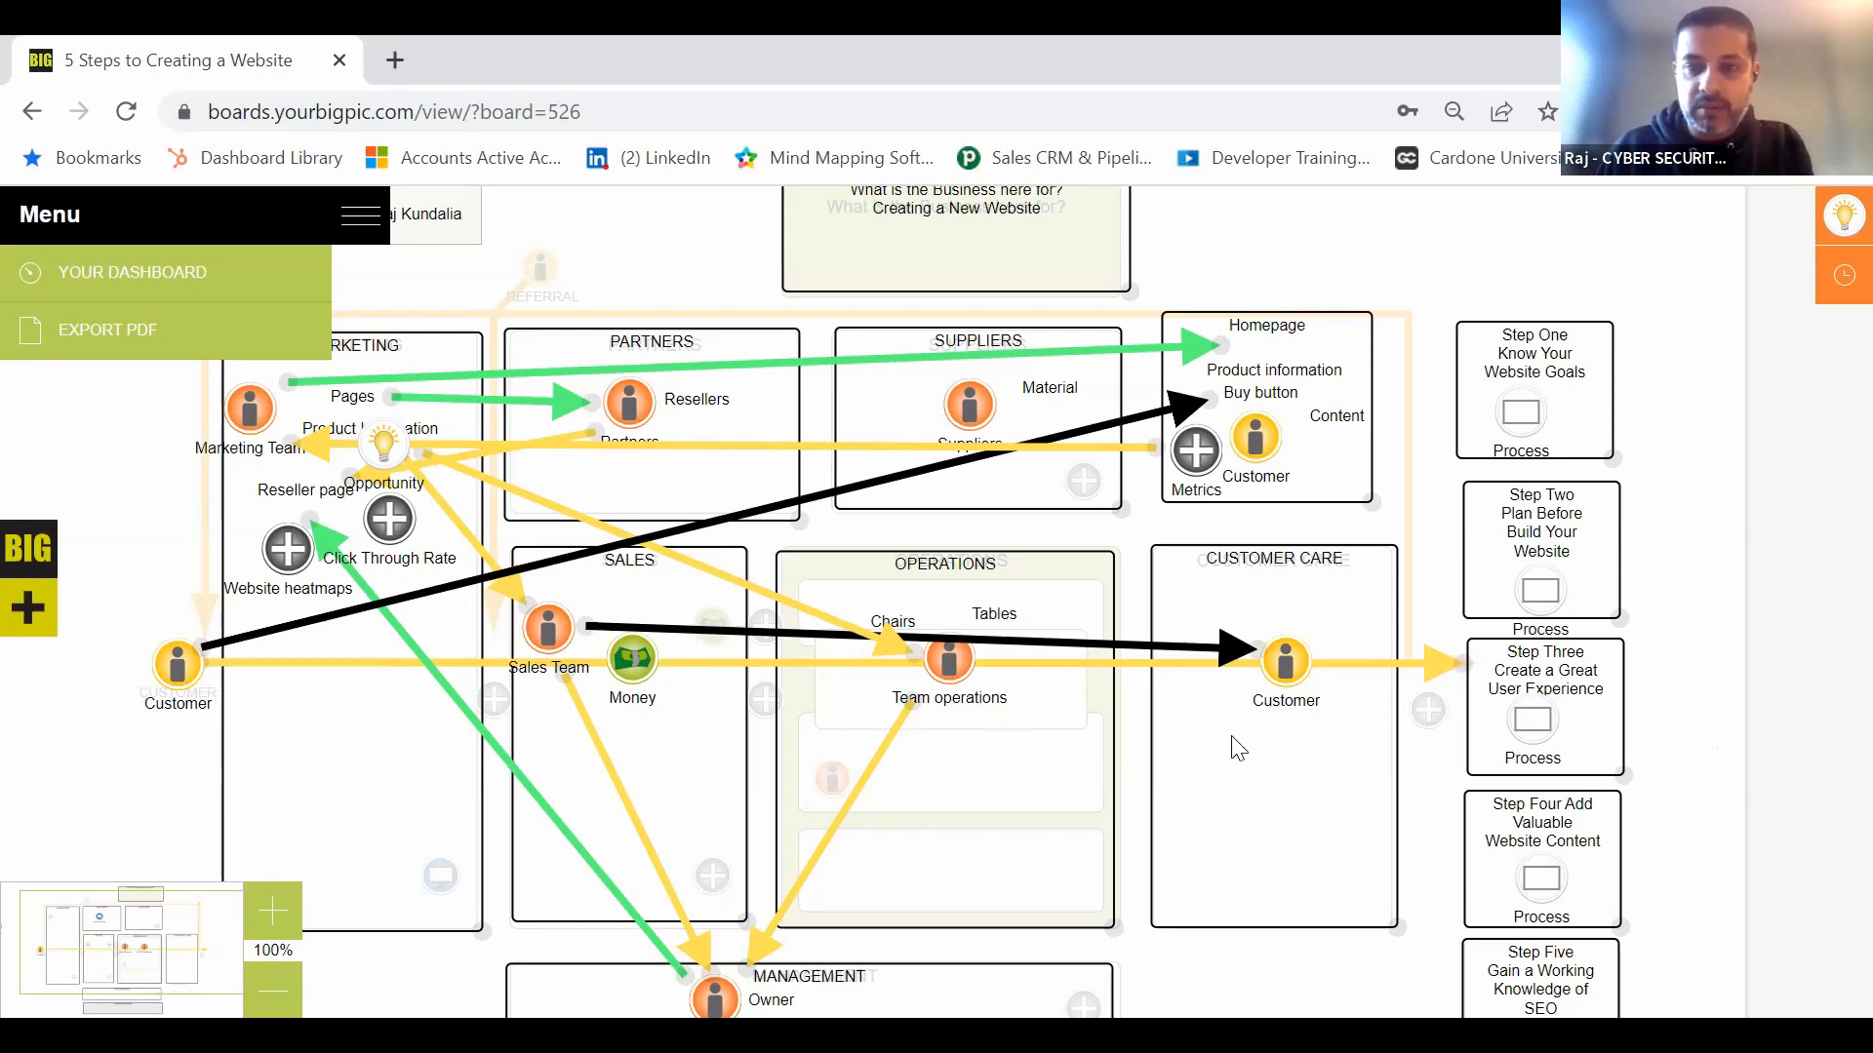
Step: Add a process icon beside Team operations in the Operations box and name it Delivered
click(41, 542)
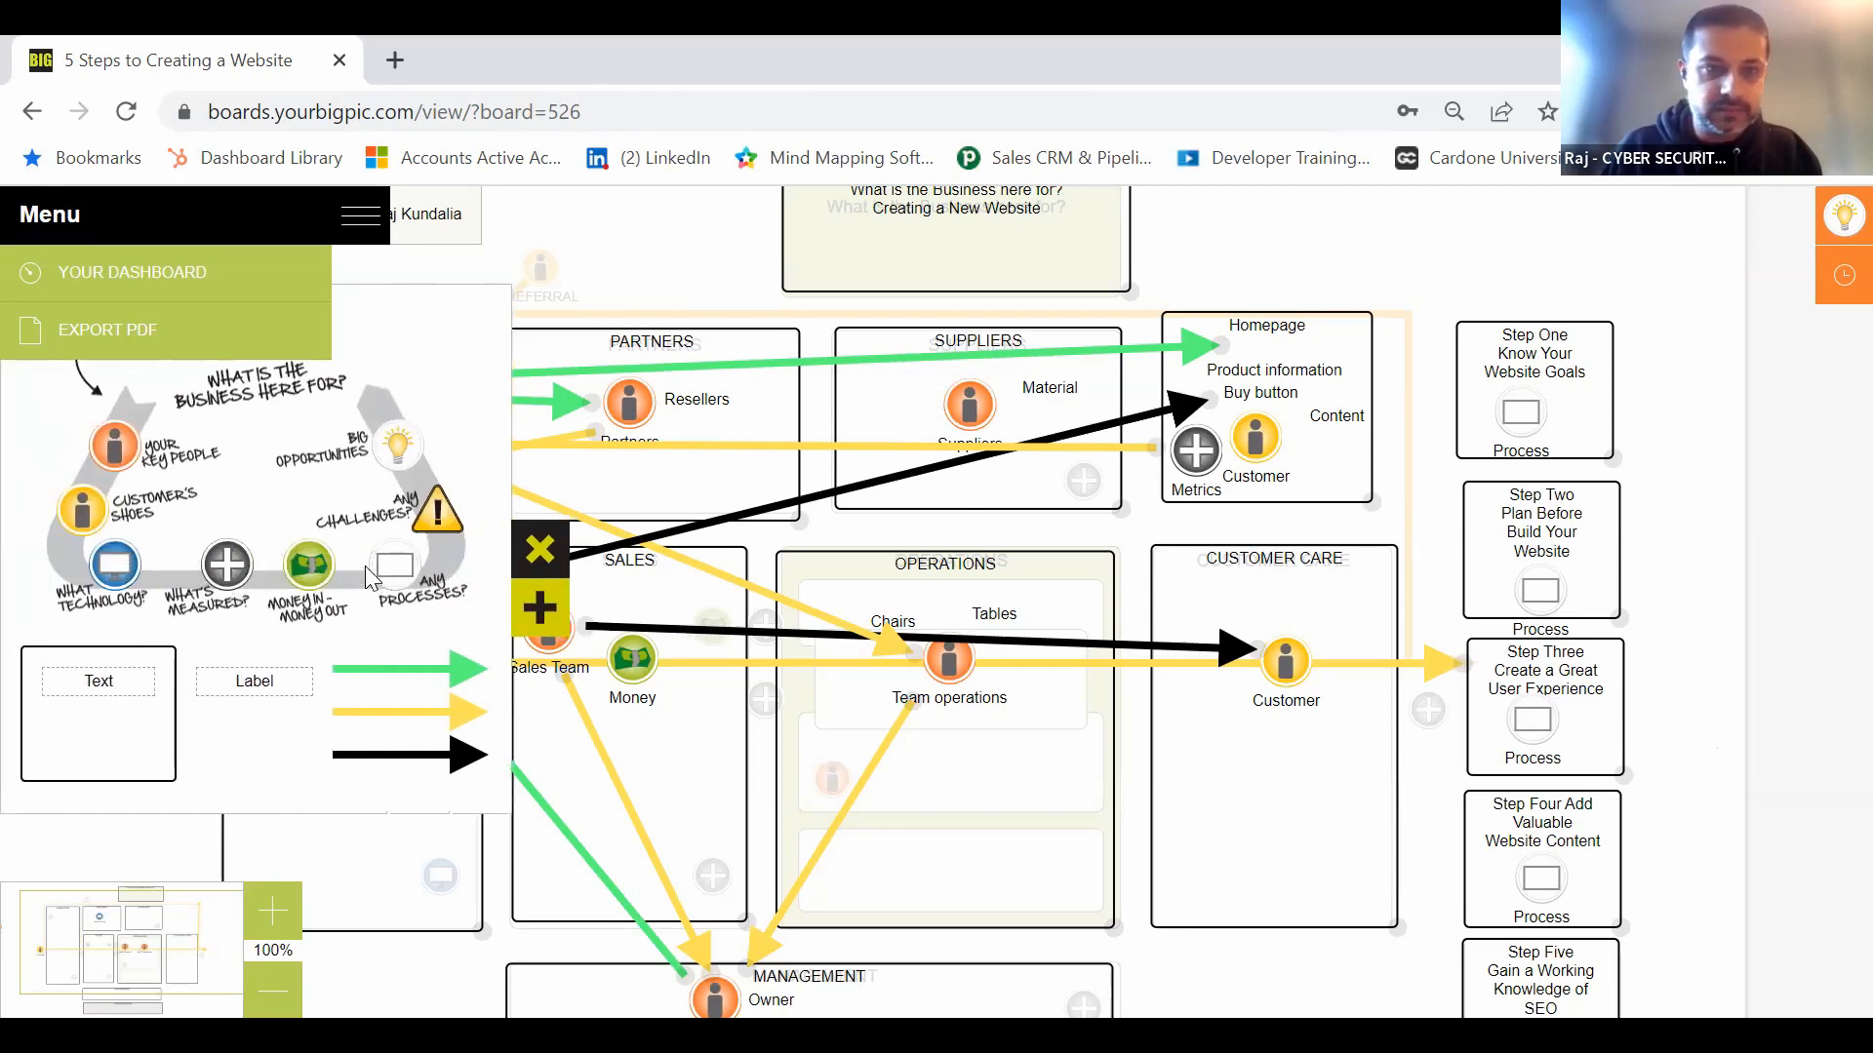
drag(395, 568, 1036, 699)
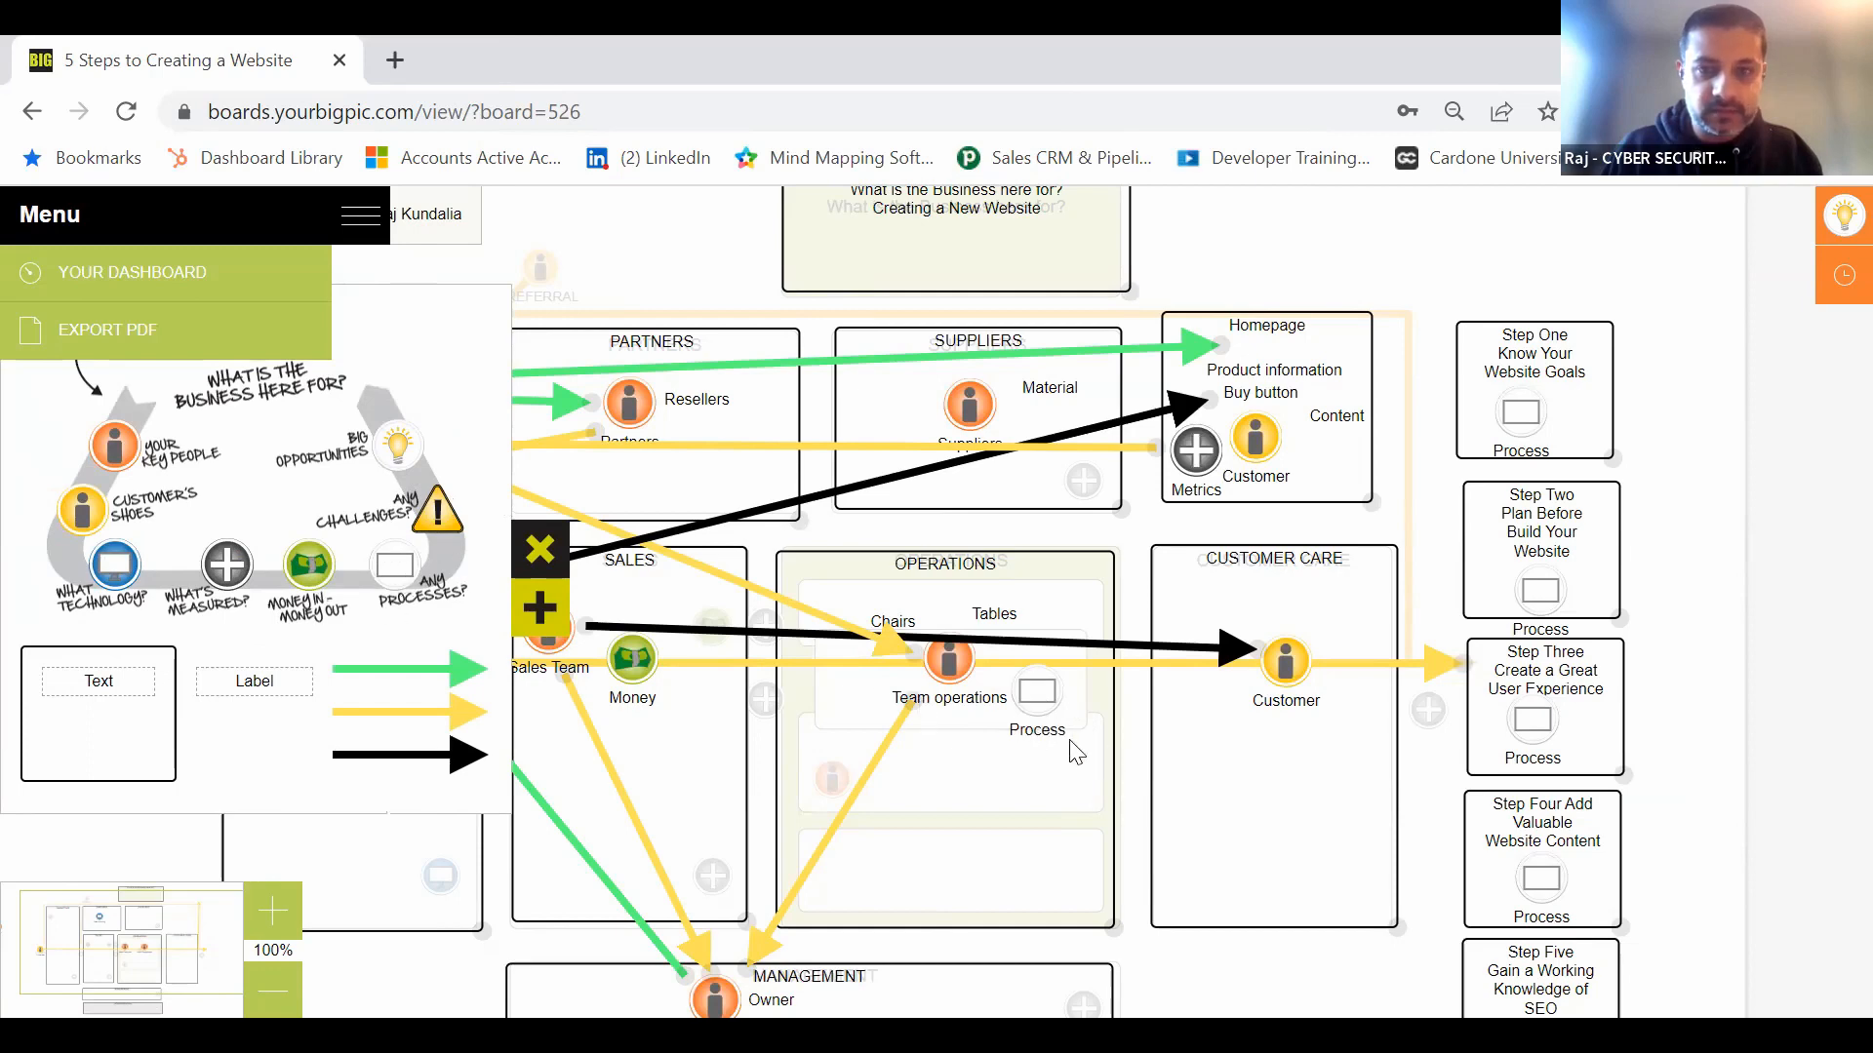
mouse_move(1046, 737)
click(1207, 688)
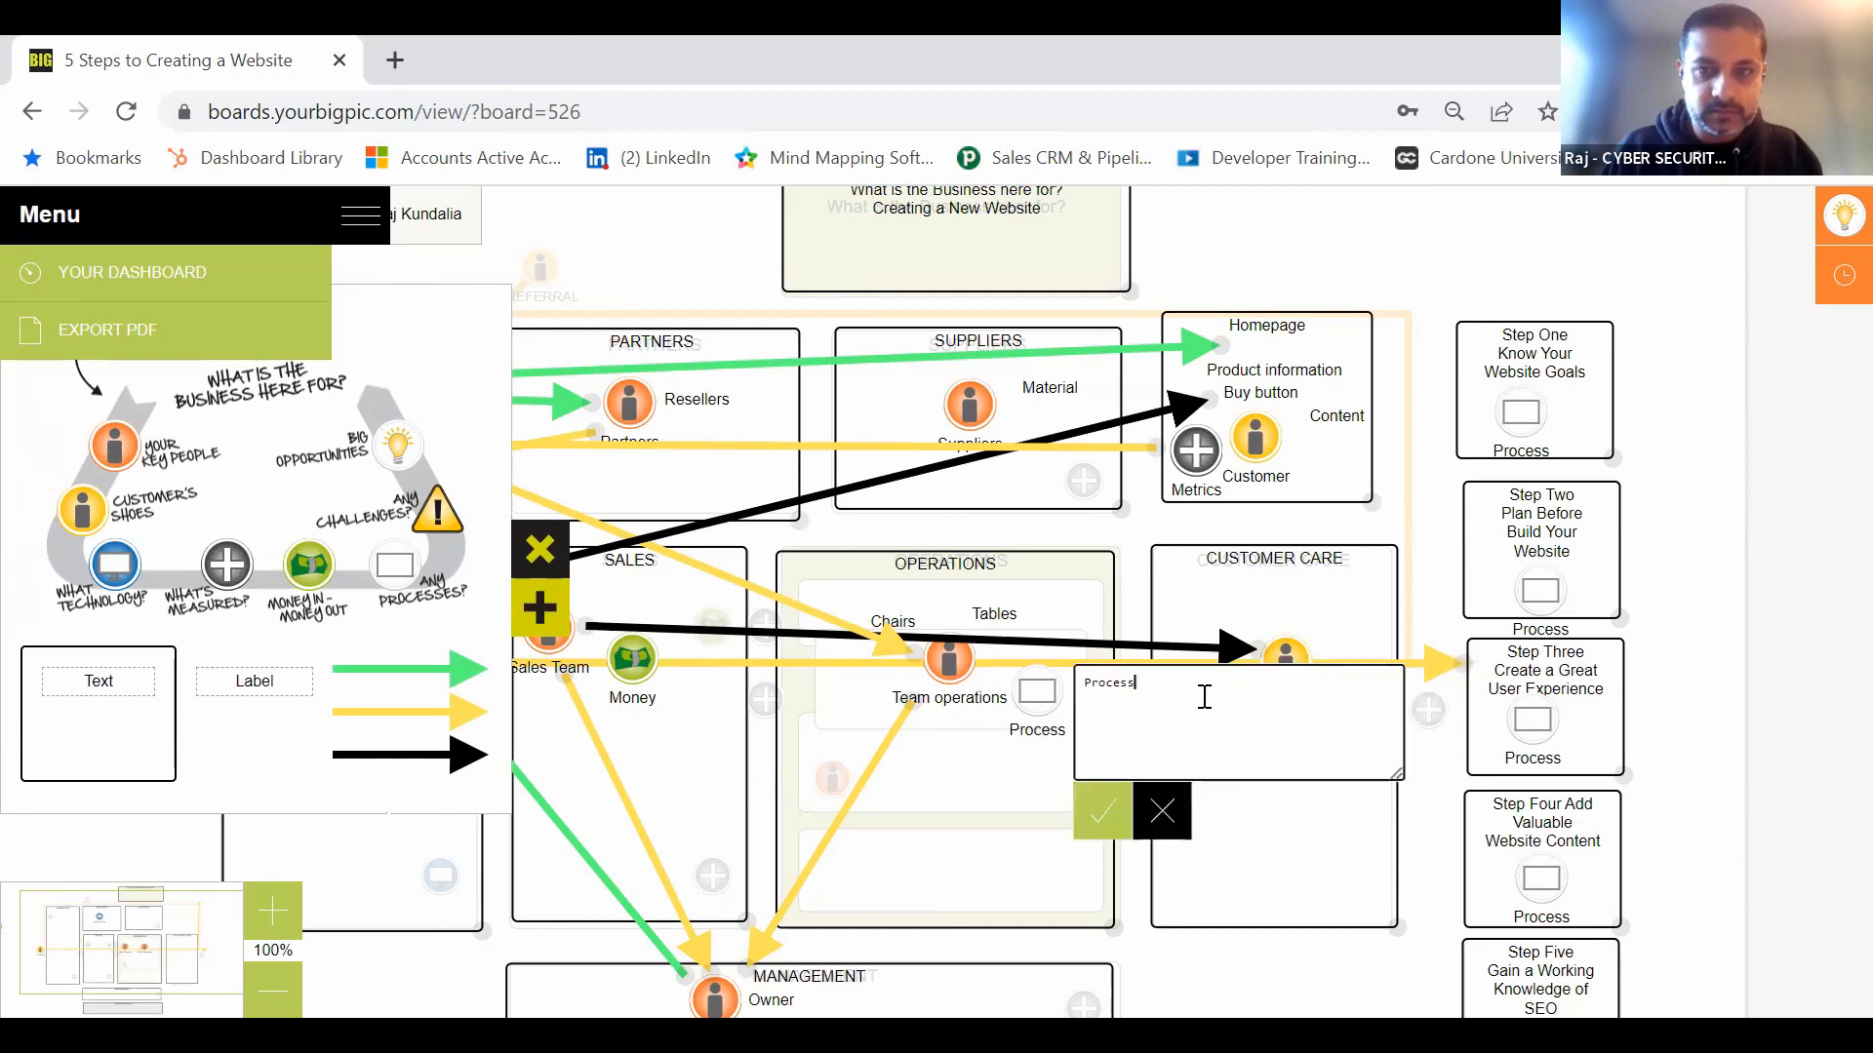
drag(1183, 693, 1082, 683)
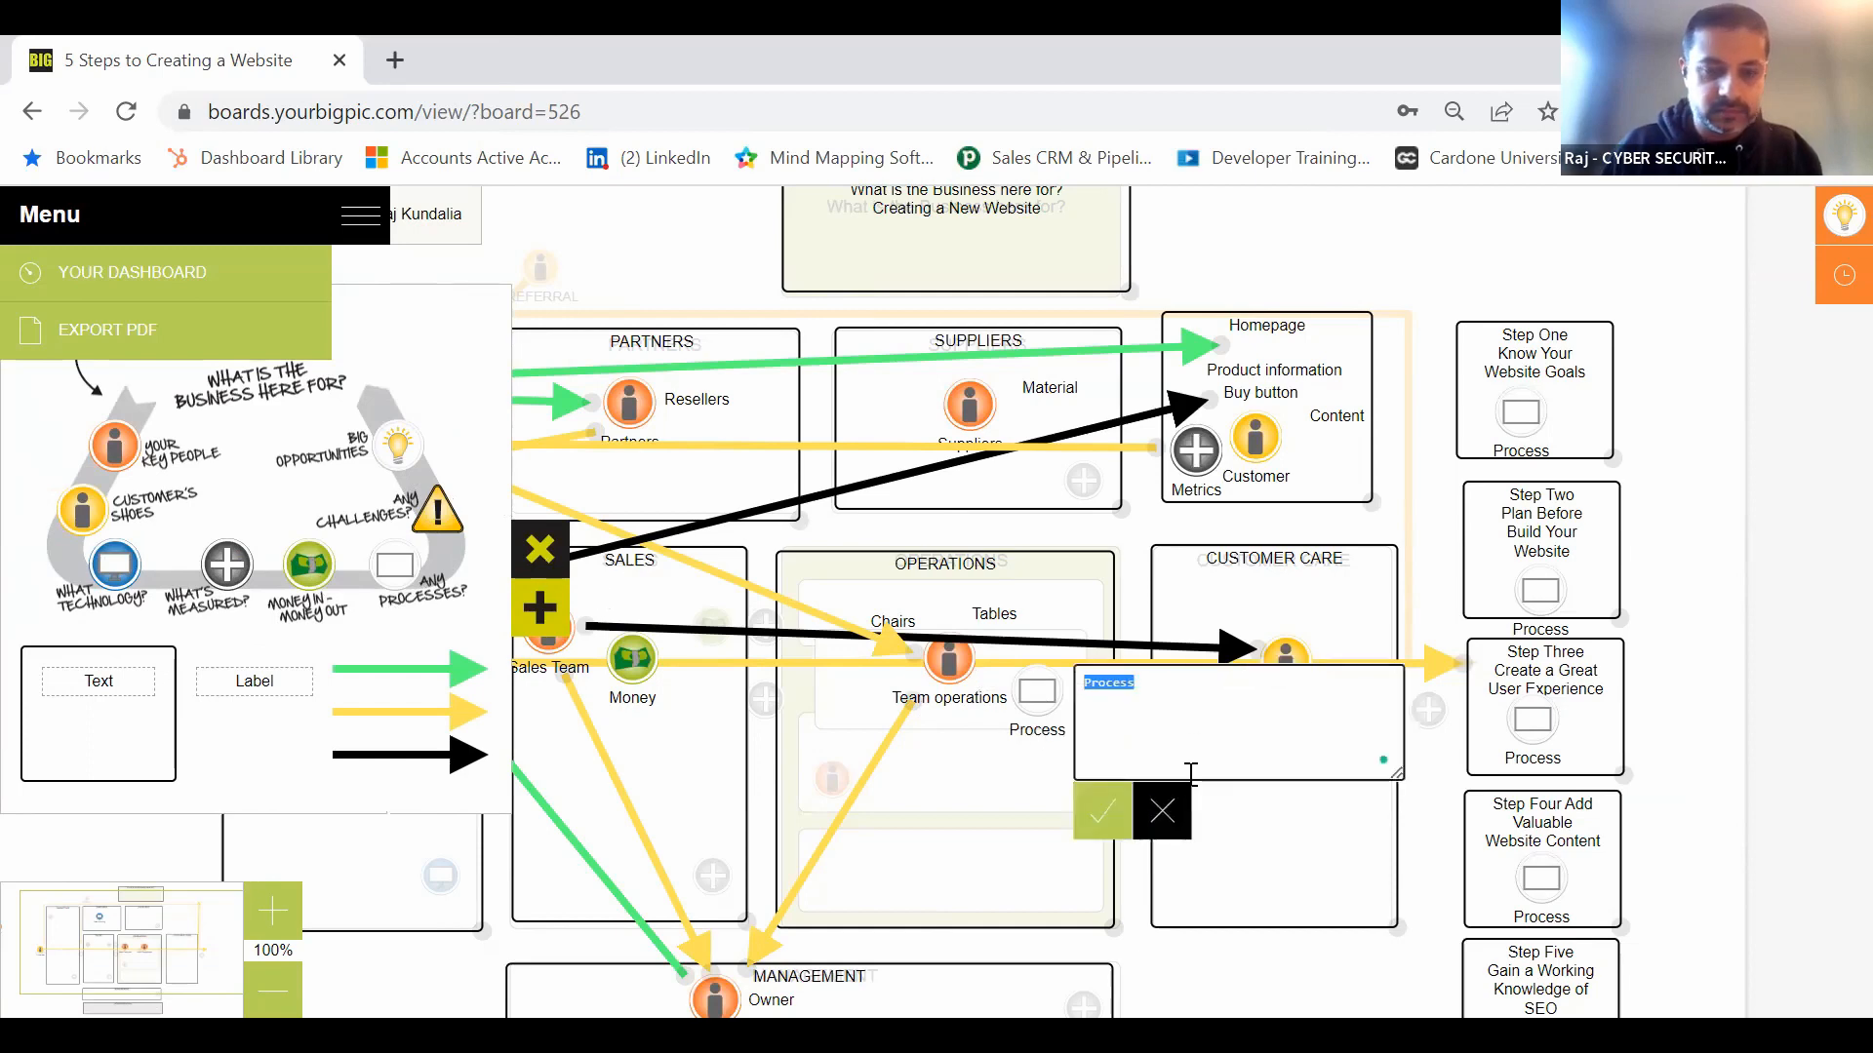
text(Delivered)
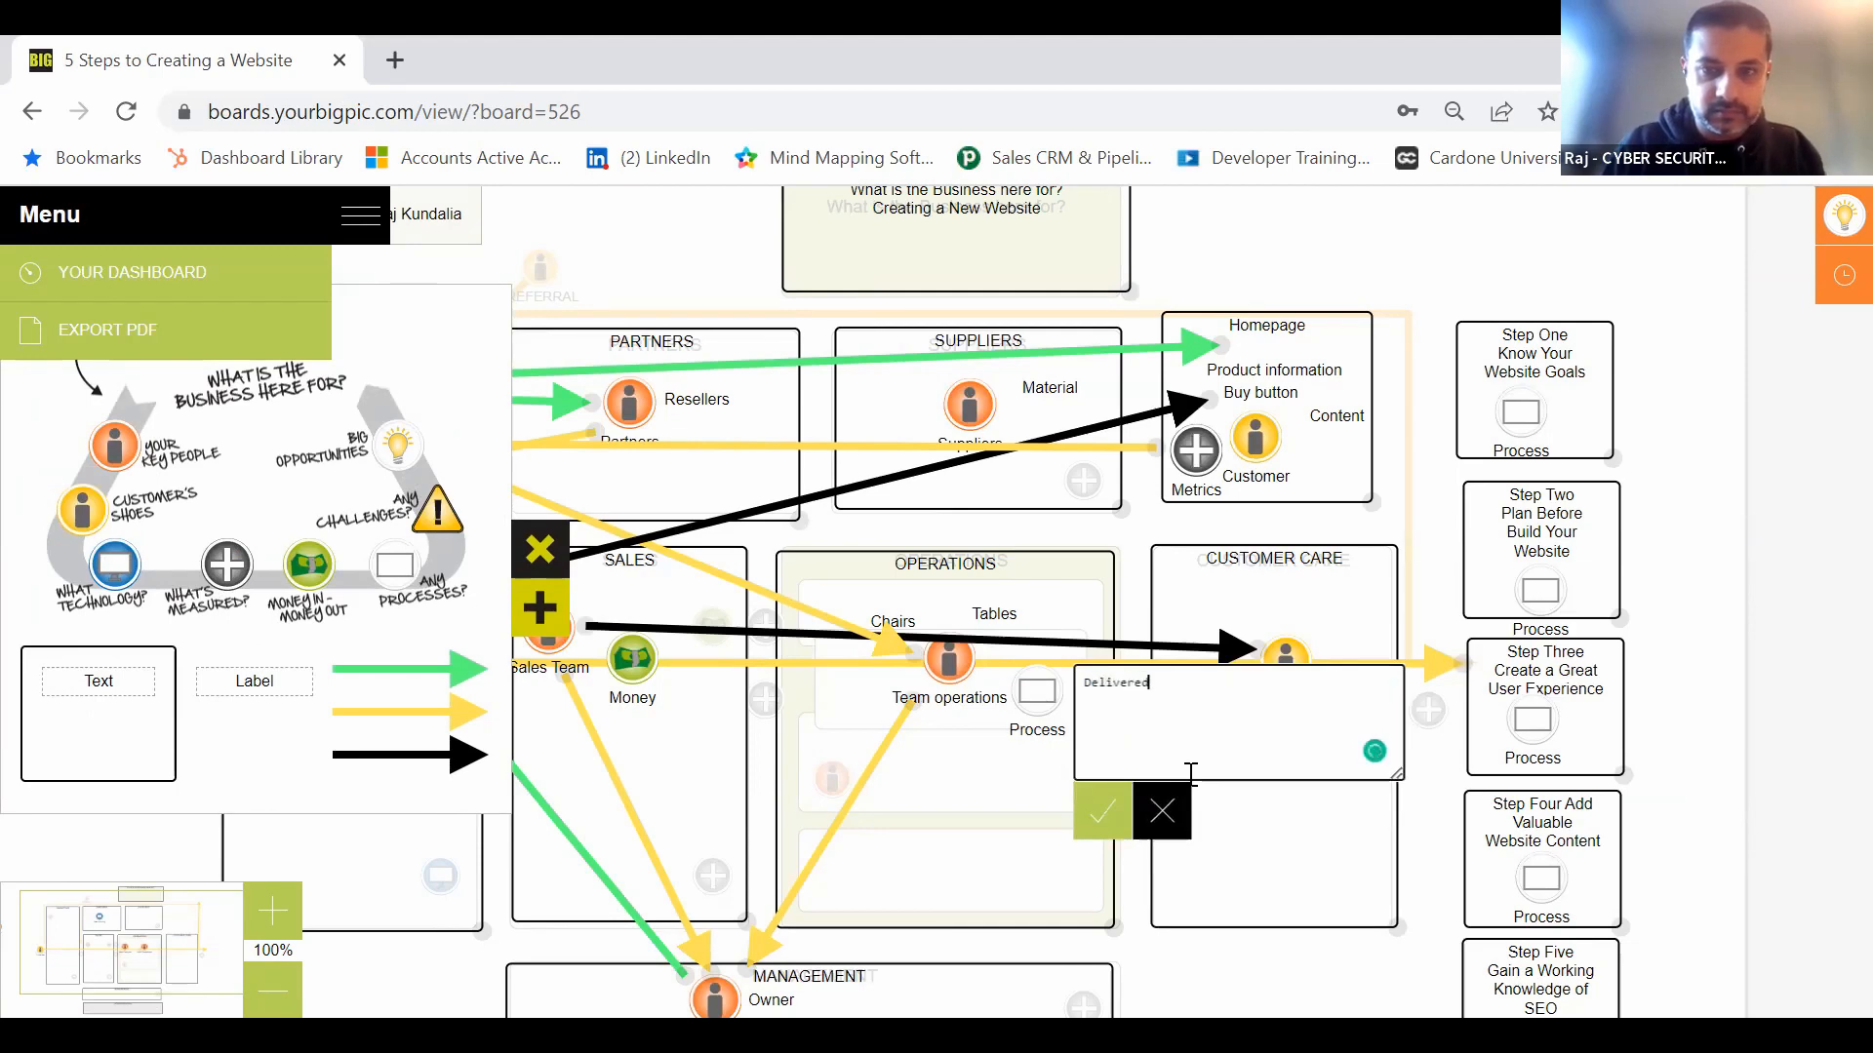
click(1104, 810)
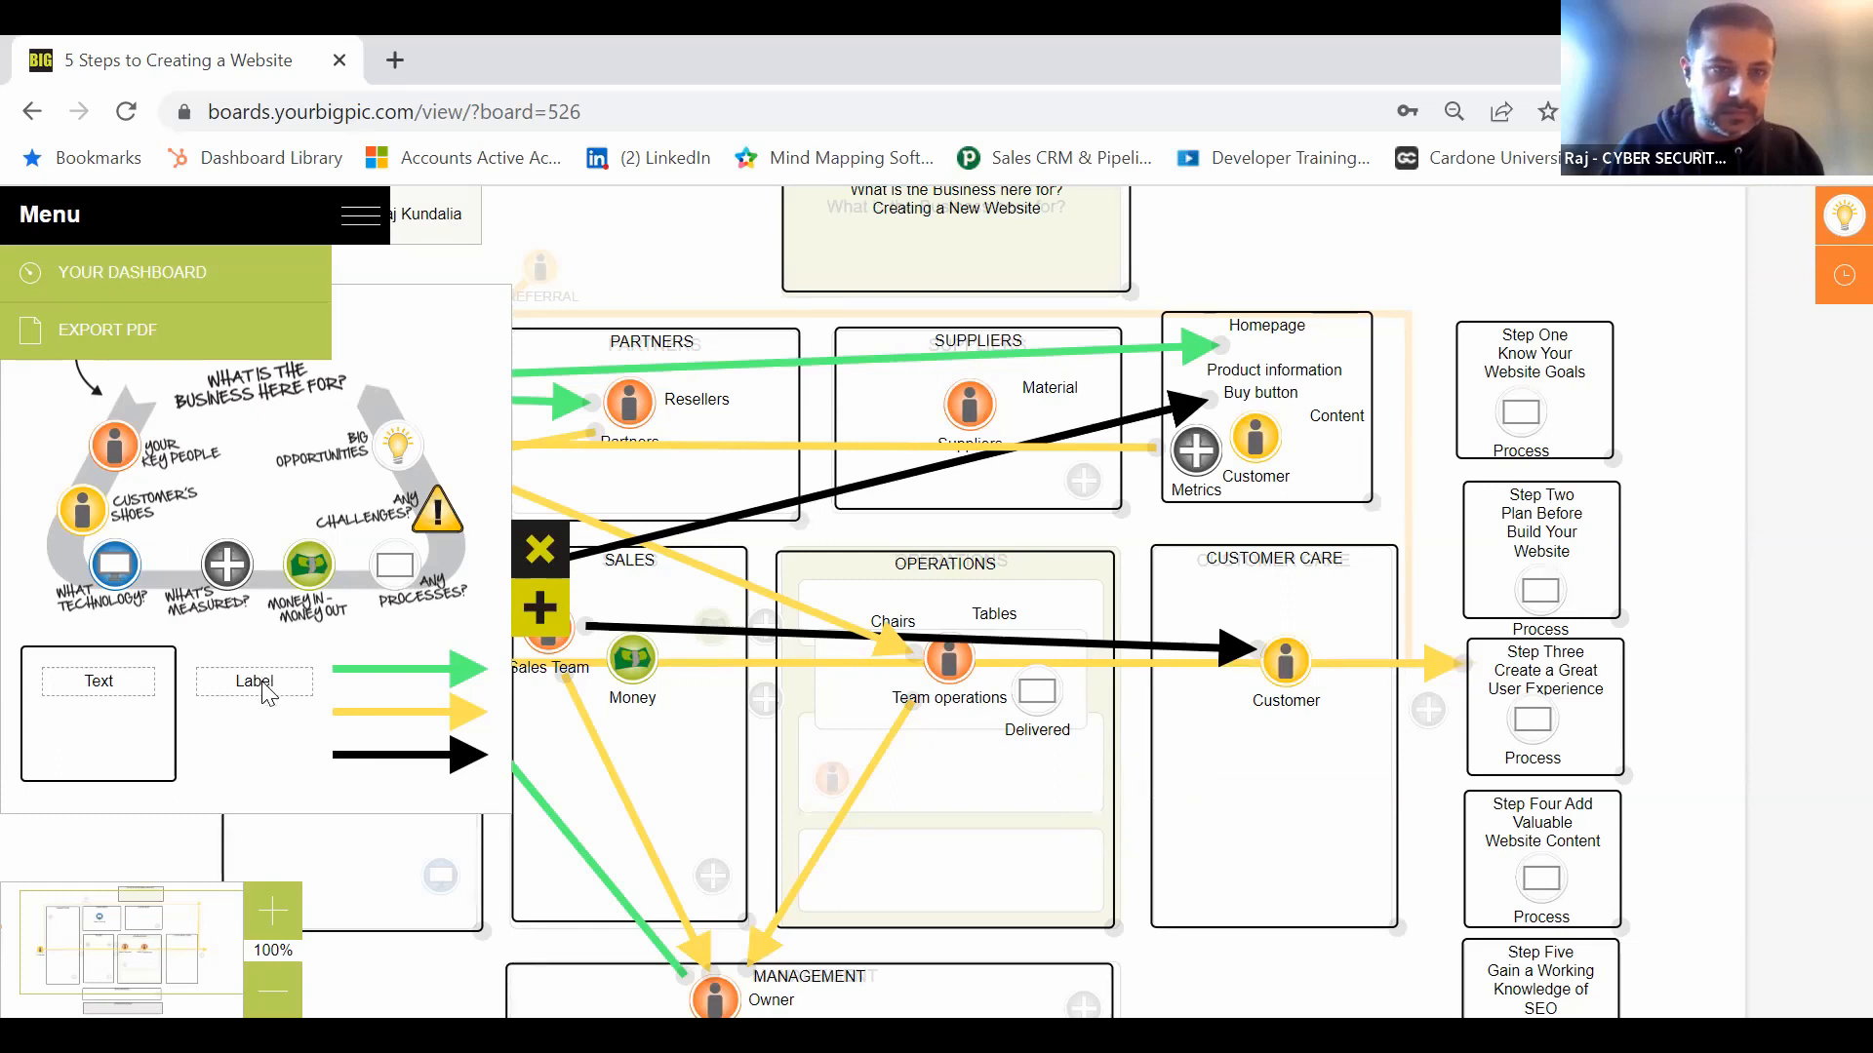
Step: Add a label reading "Post, transit, etc." directly below the Delivered process in the Operations box
drag(265, 692, 1039, 757)
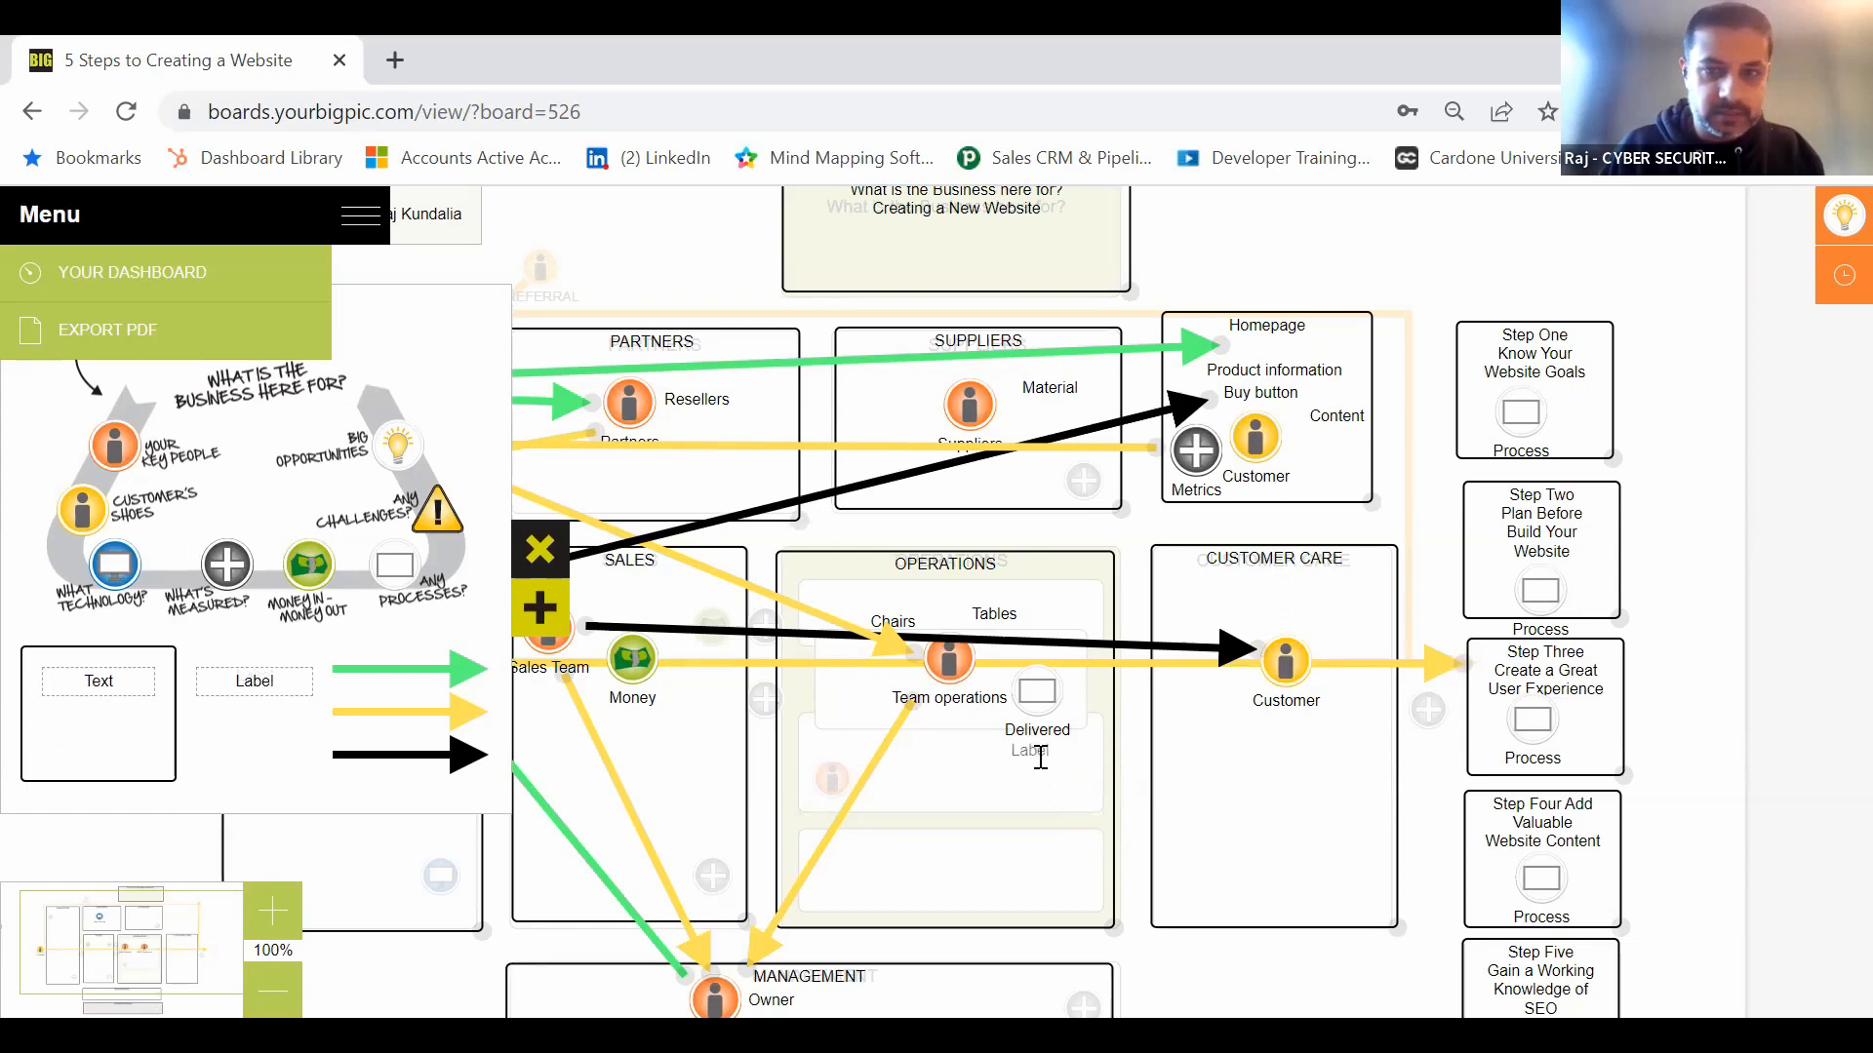
click(1032, 754)
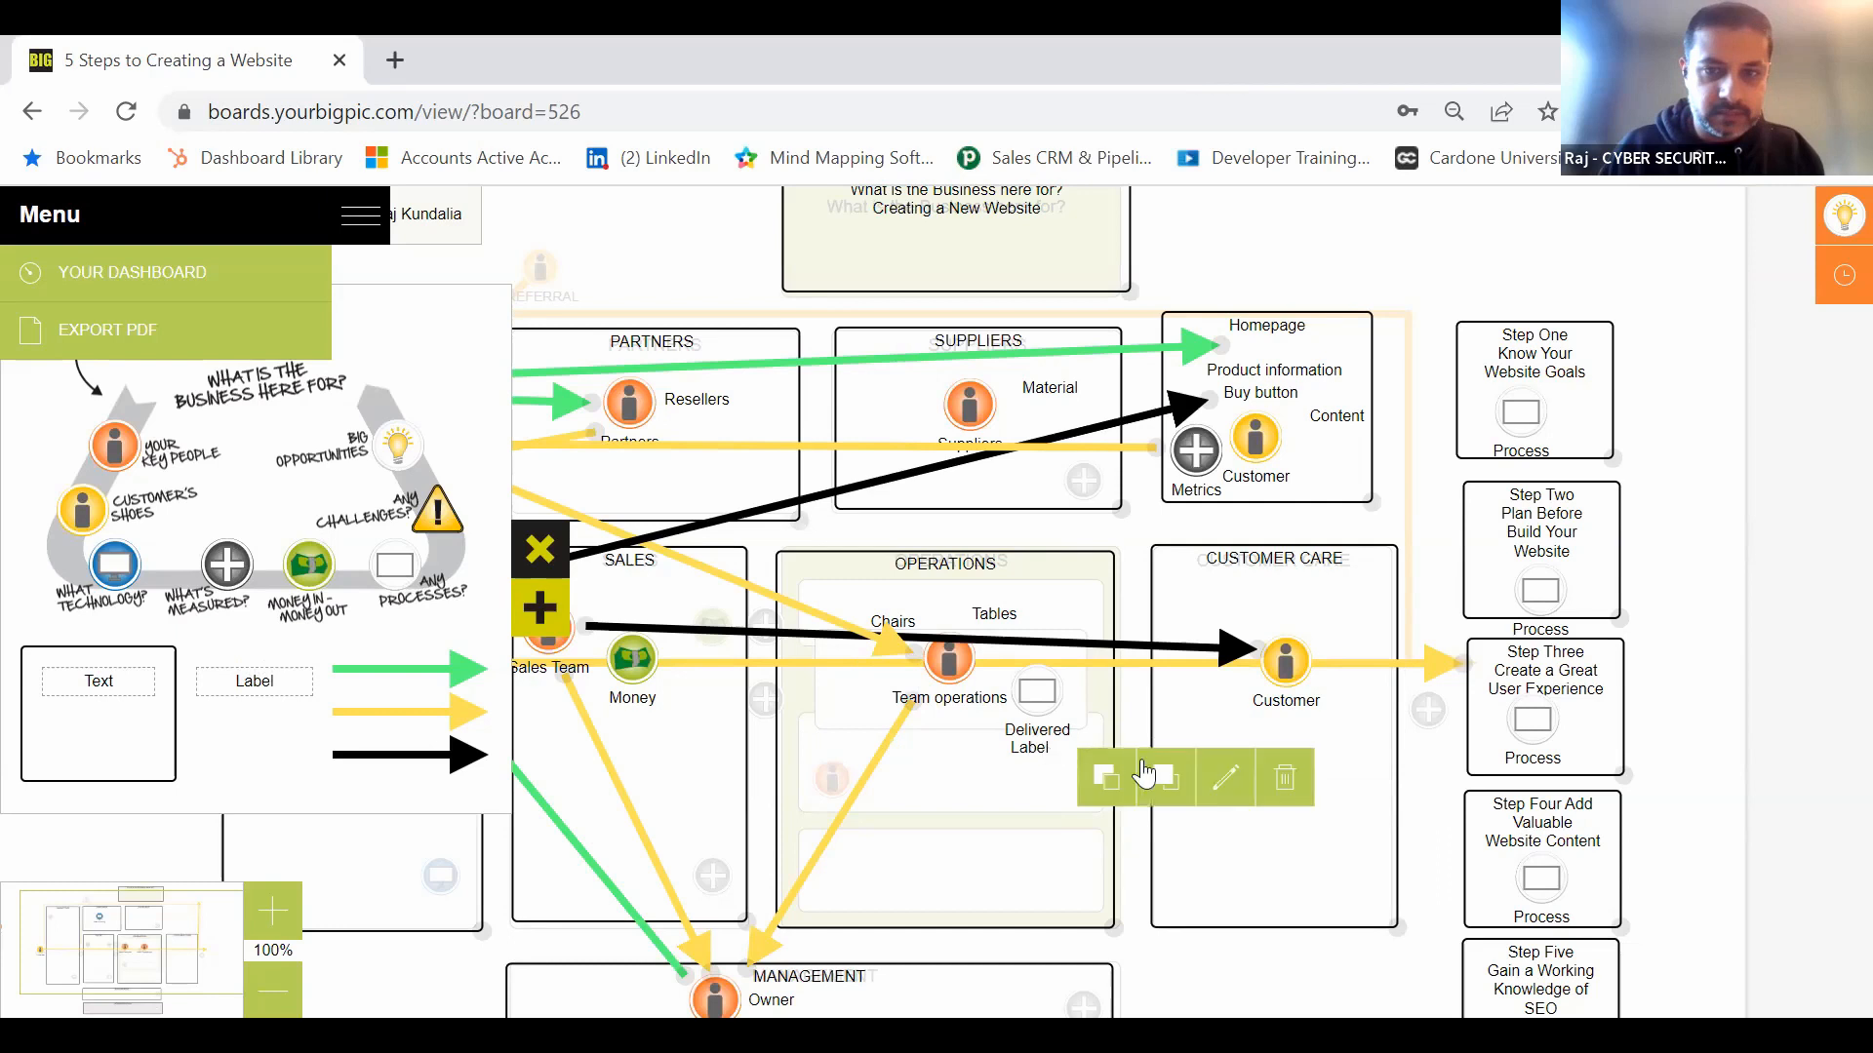
click(1158, 773)
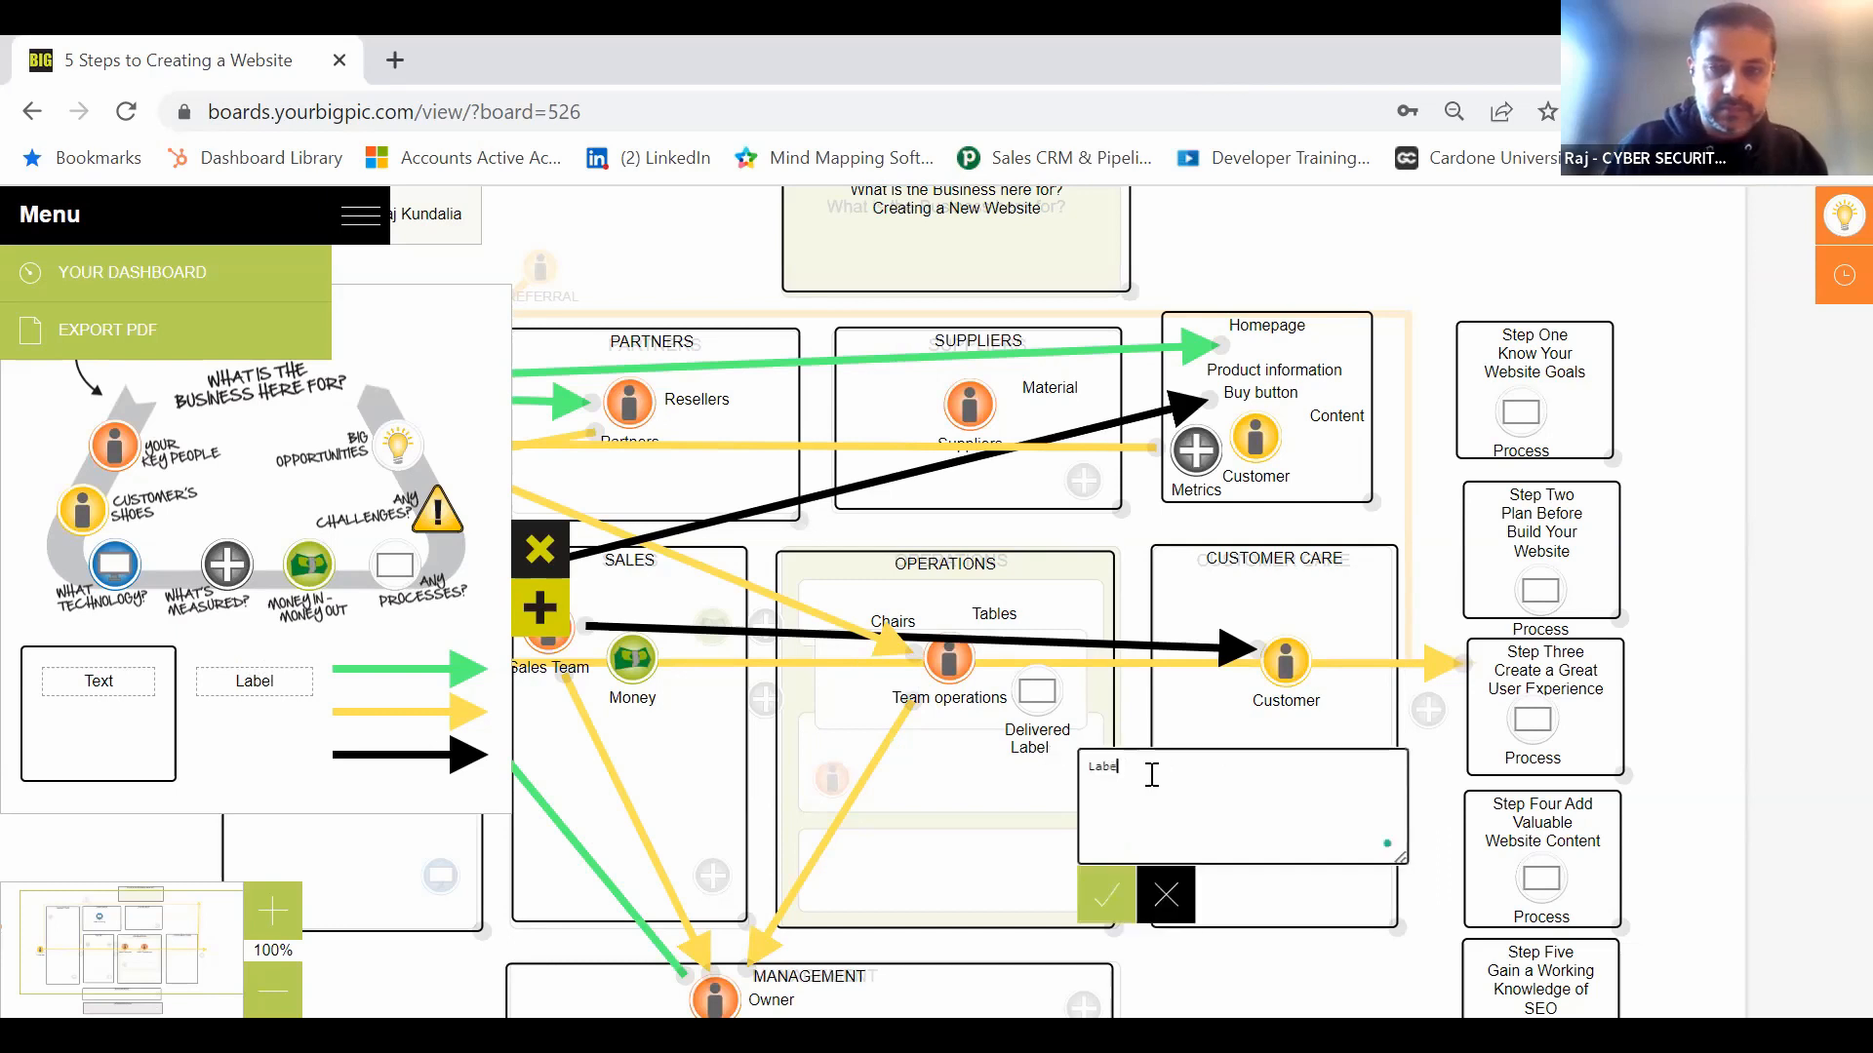
key(BackSpace)
key(BackSpace)
key(BackSpace)
key(BackSpace)
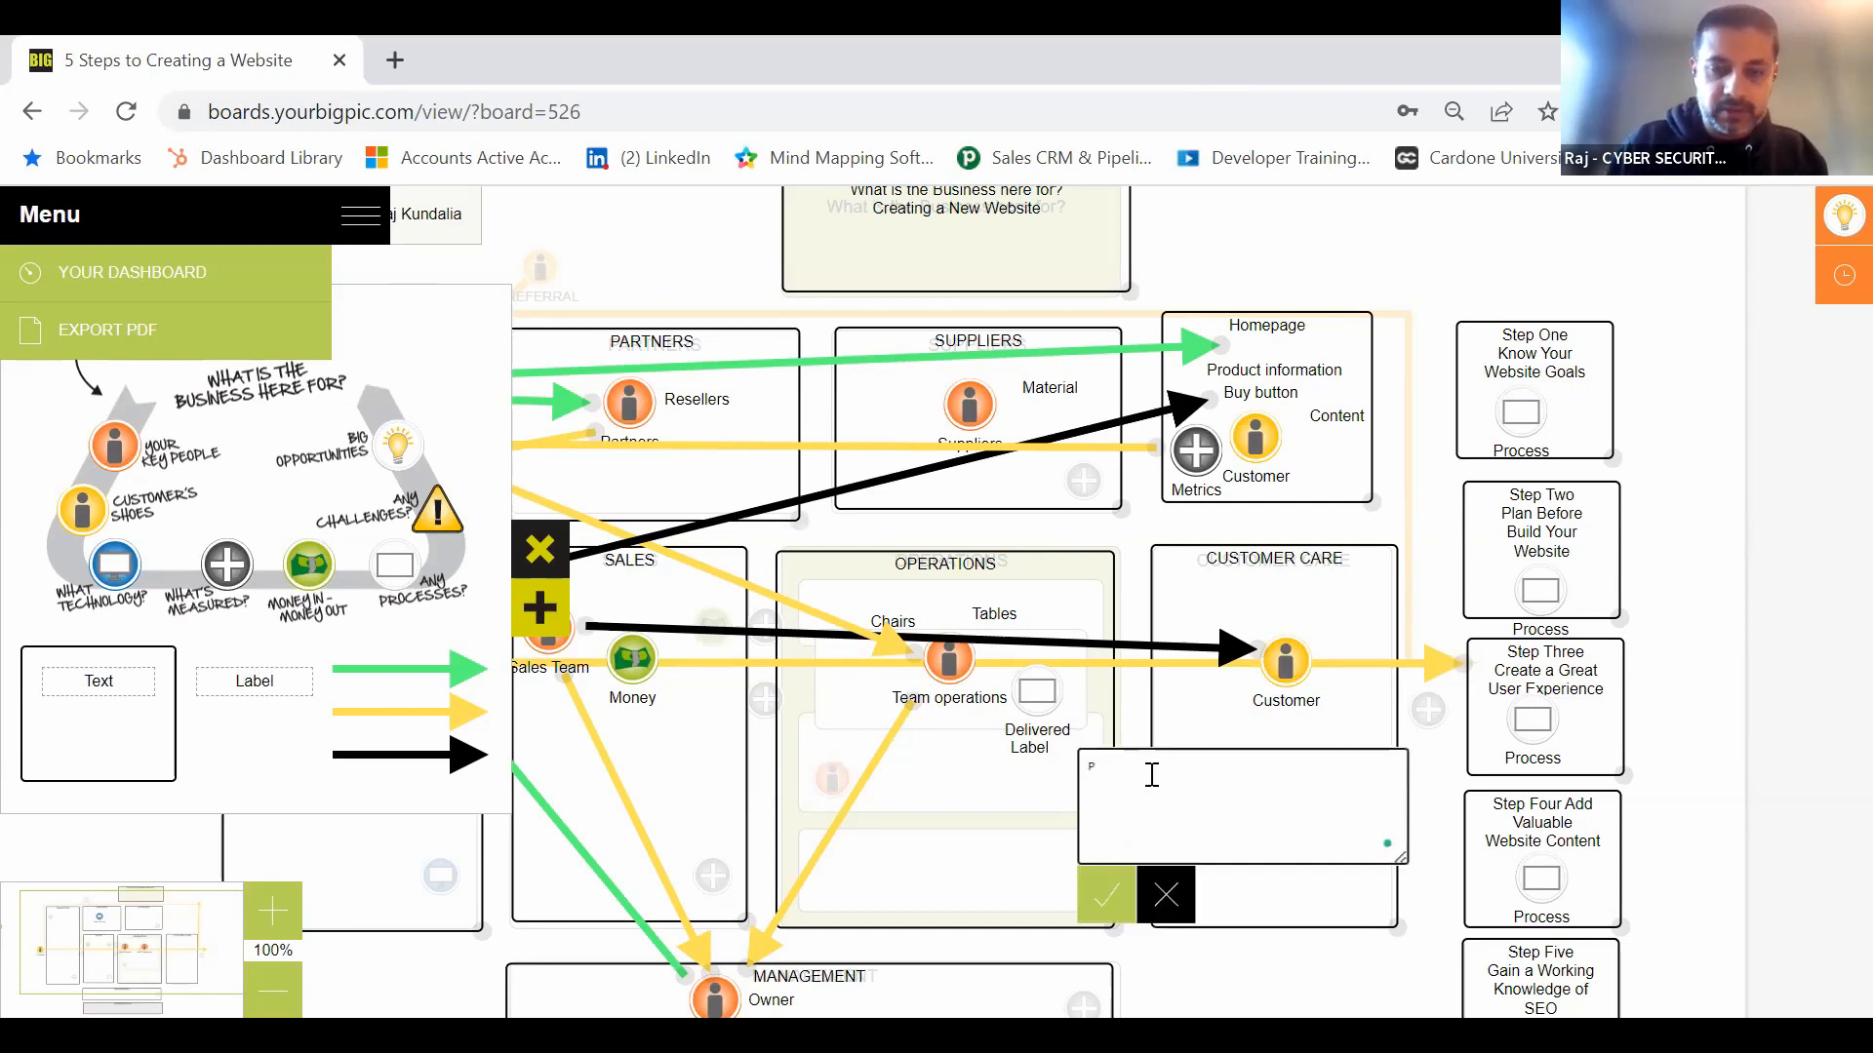
text(Post)
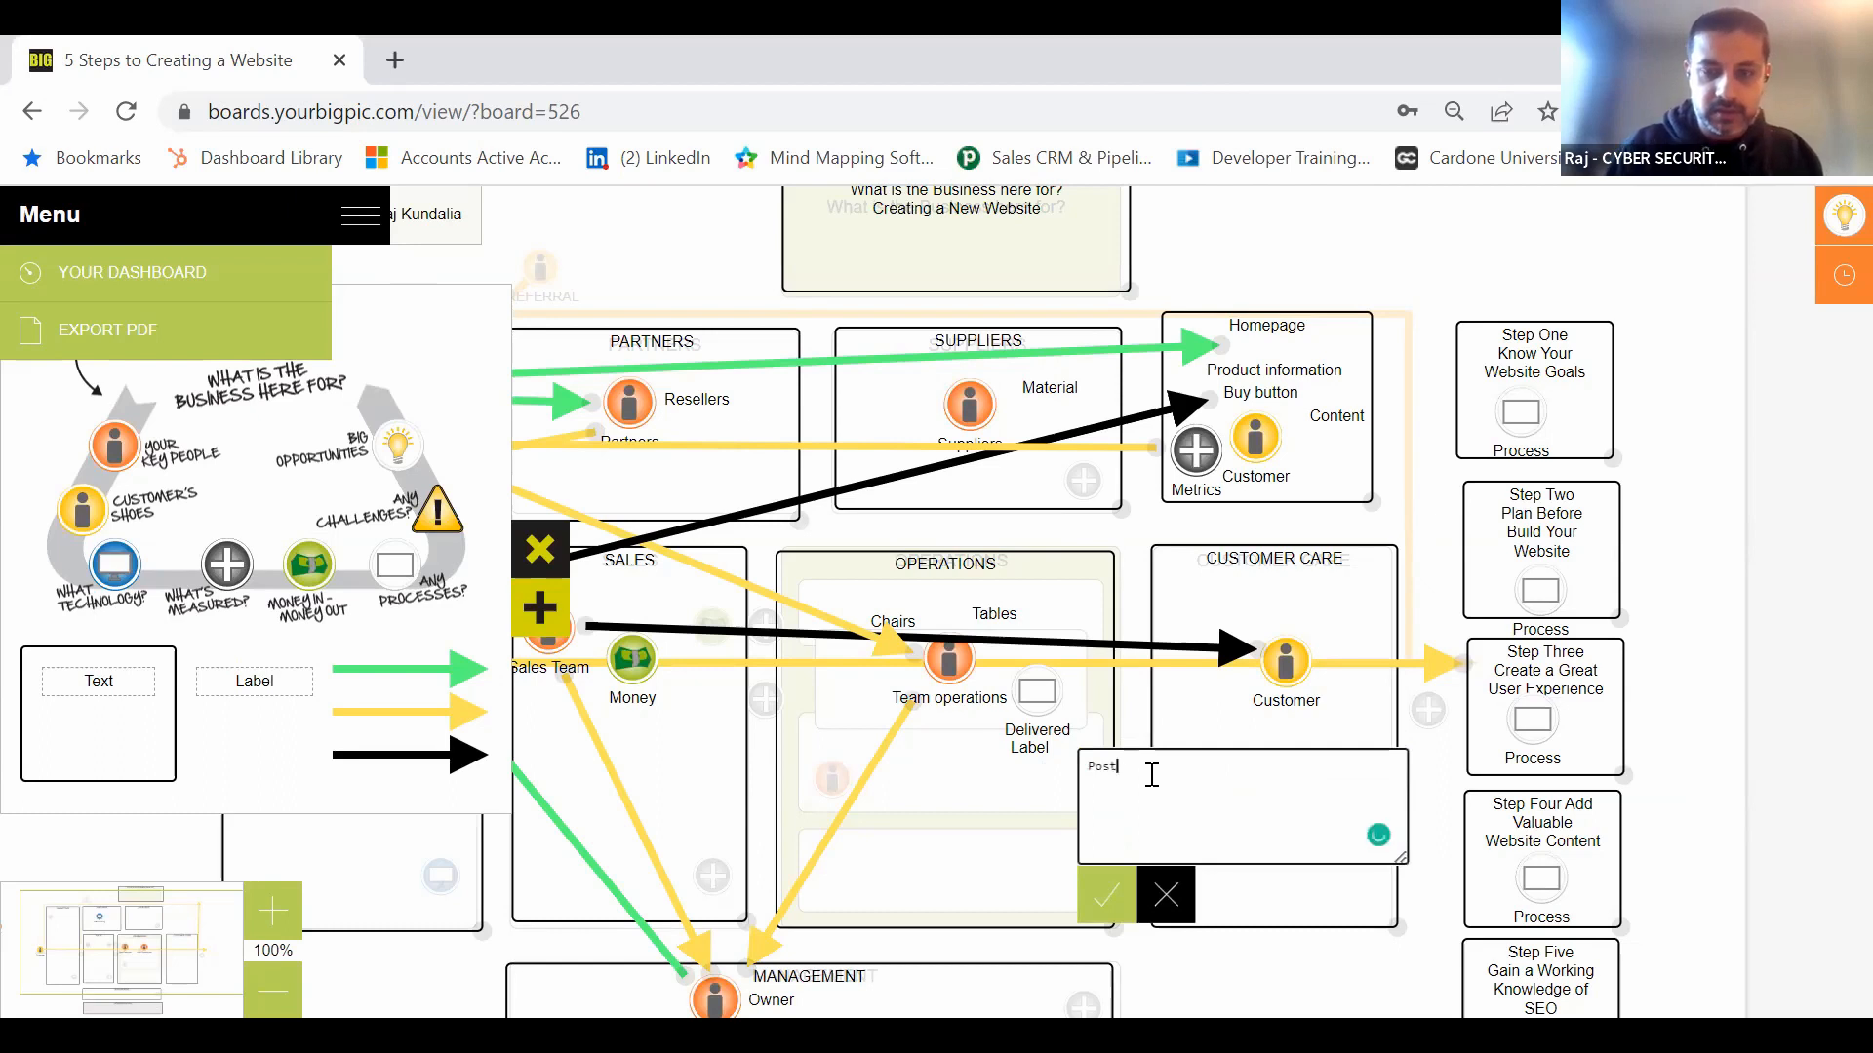
text(, trensi)
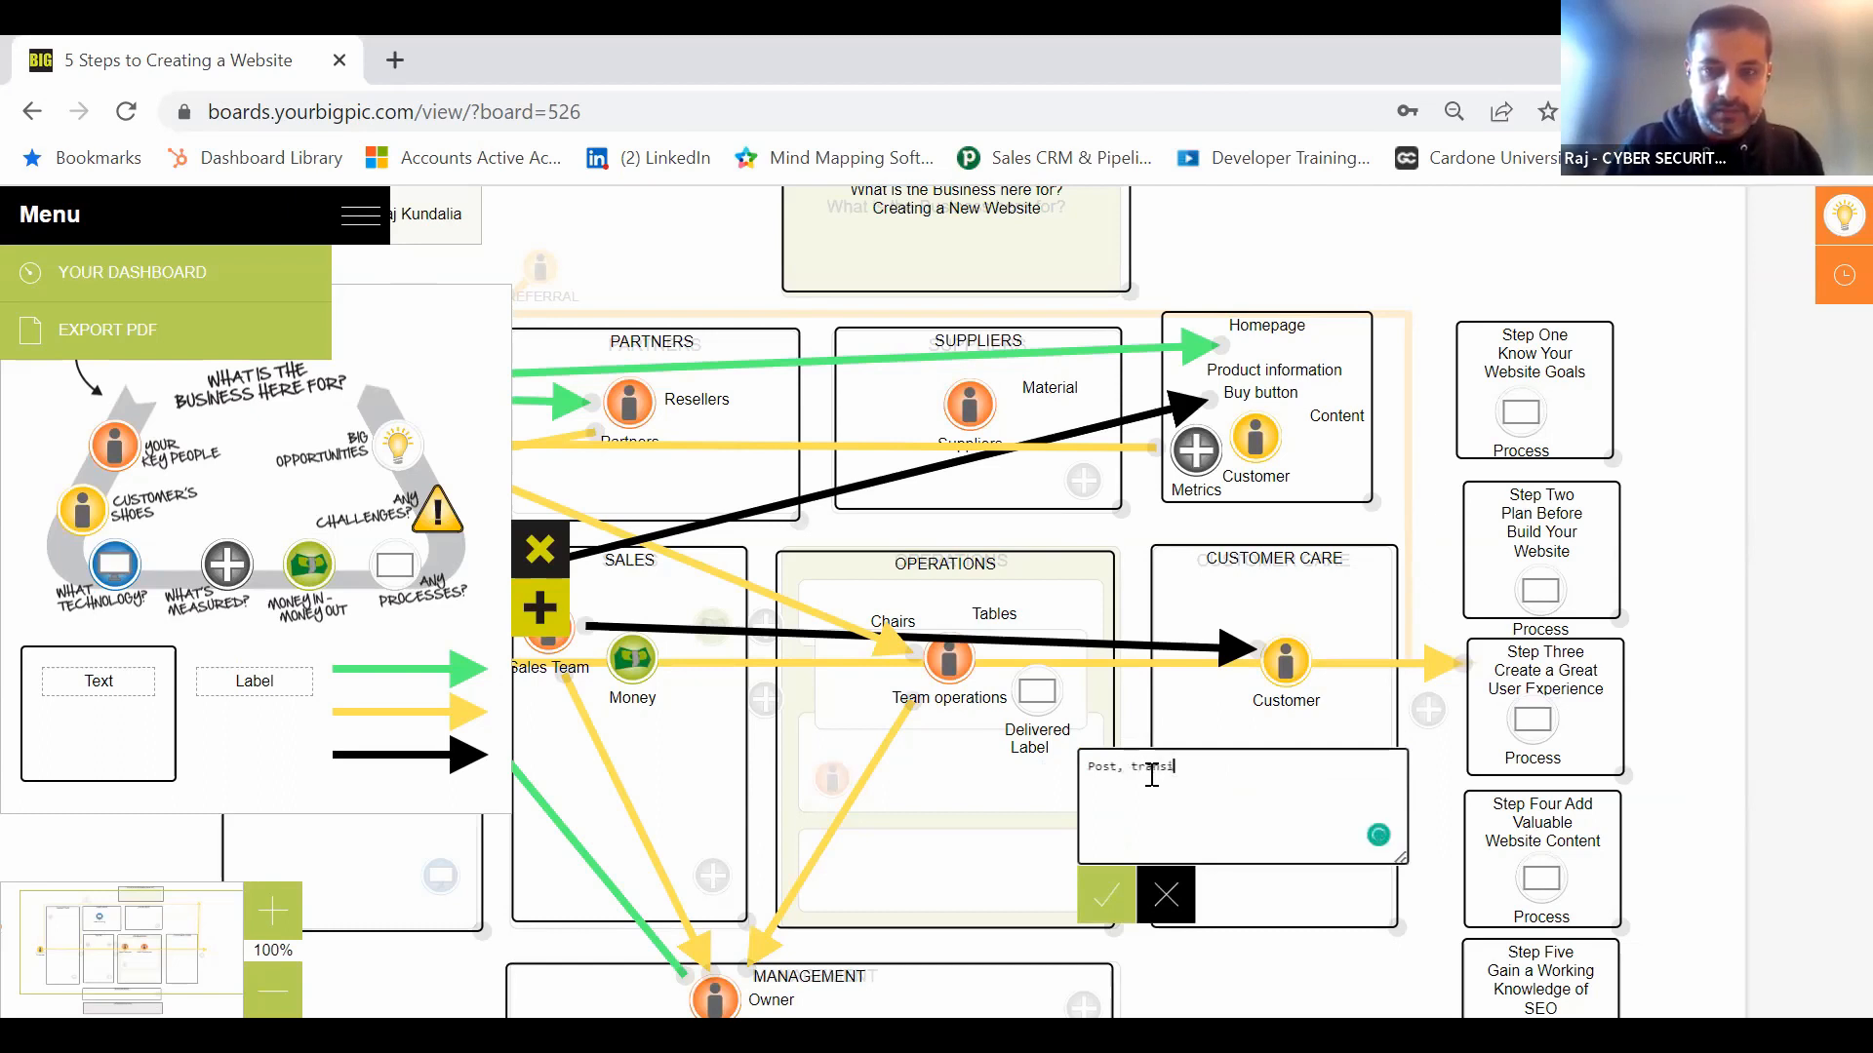
text(t, etc.)
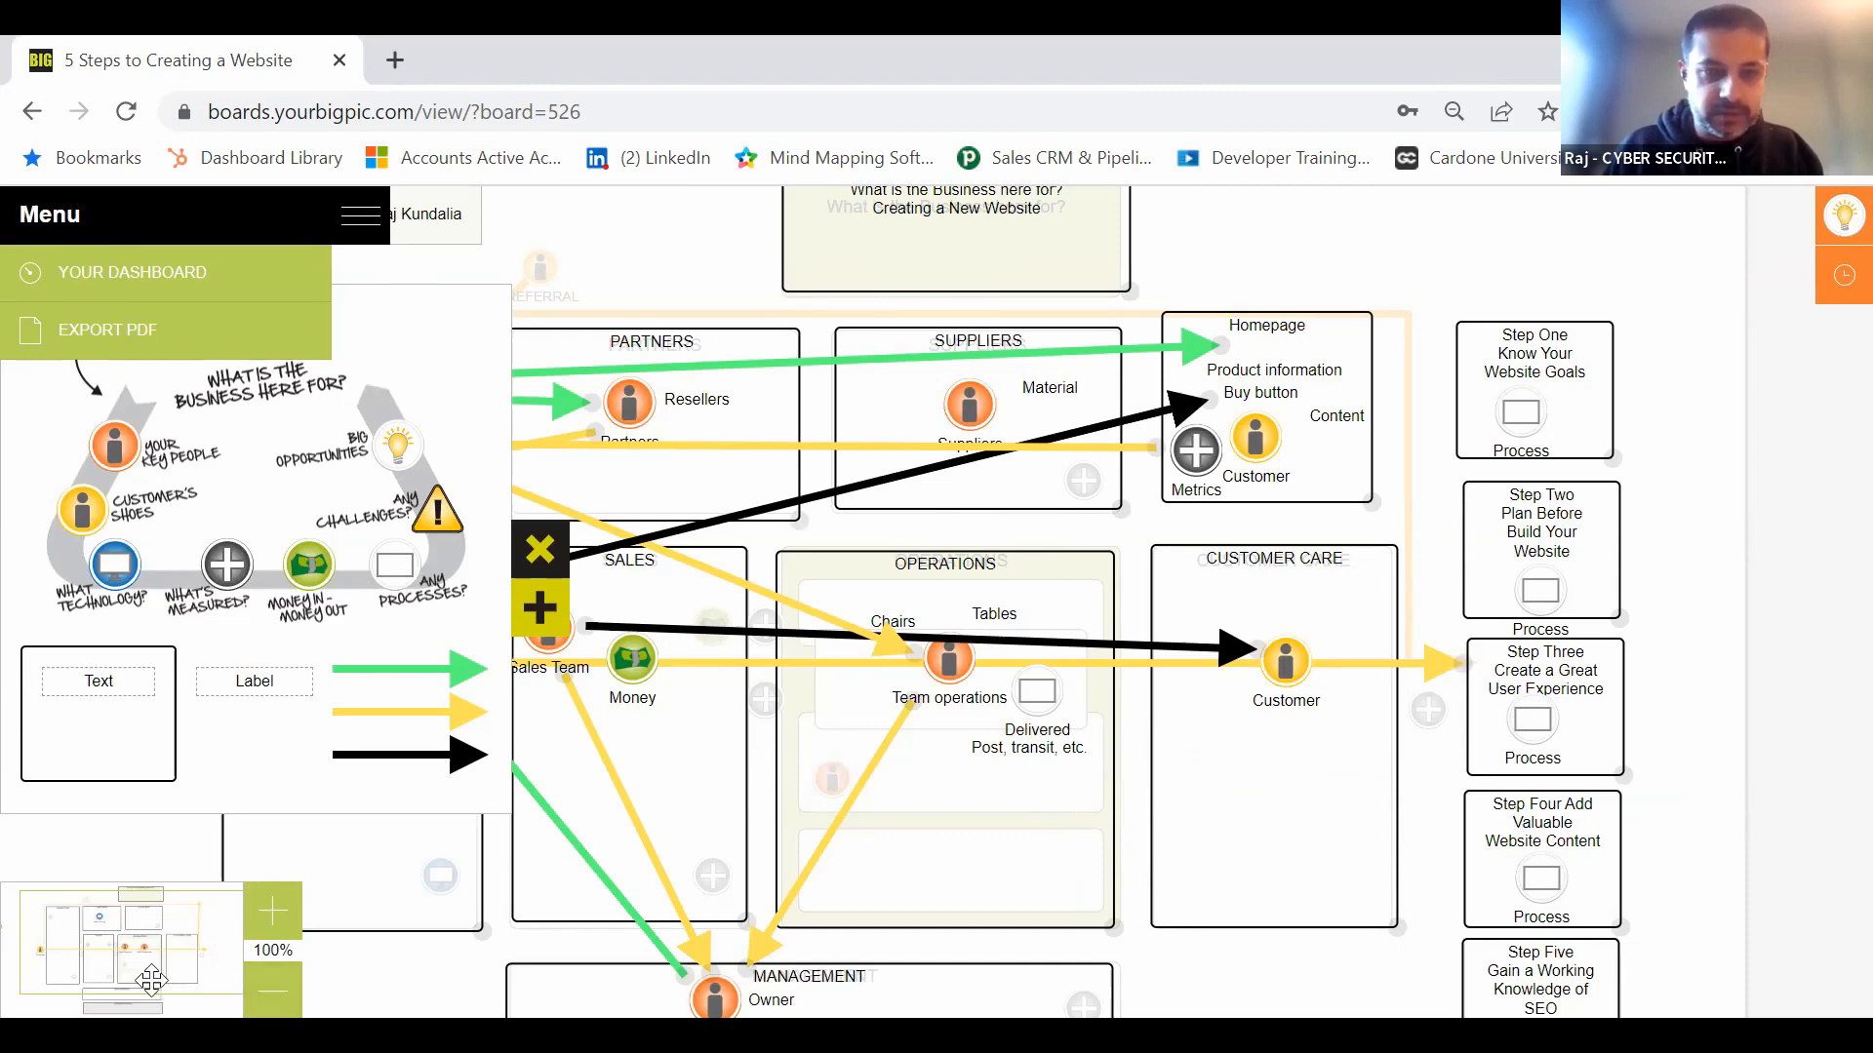
Step: Add a process icon to the Step Five box and another between the Marketing and Sales boxes, near Click Through Rate
drag(204, 952, 201, 1002)
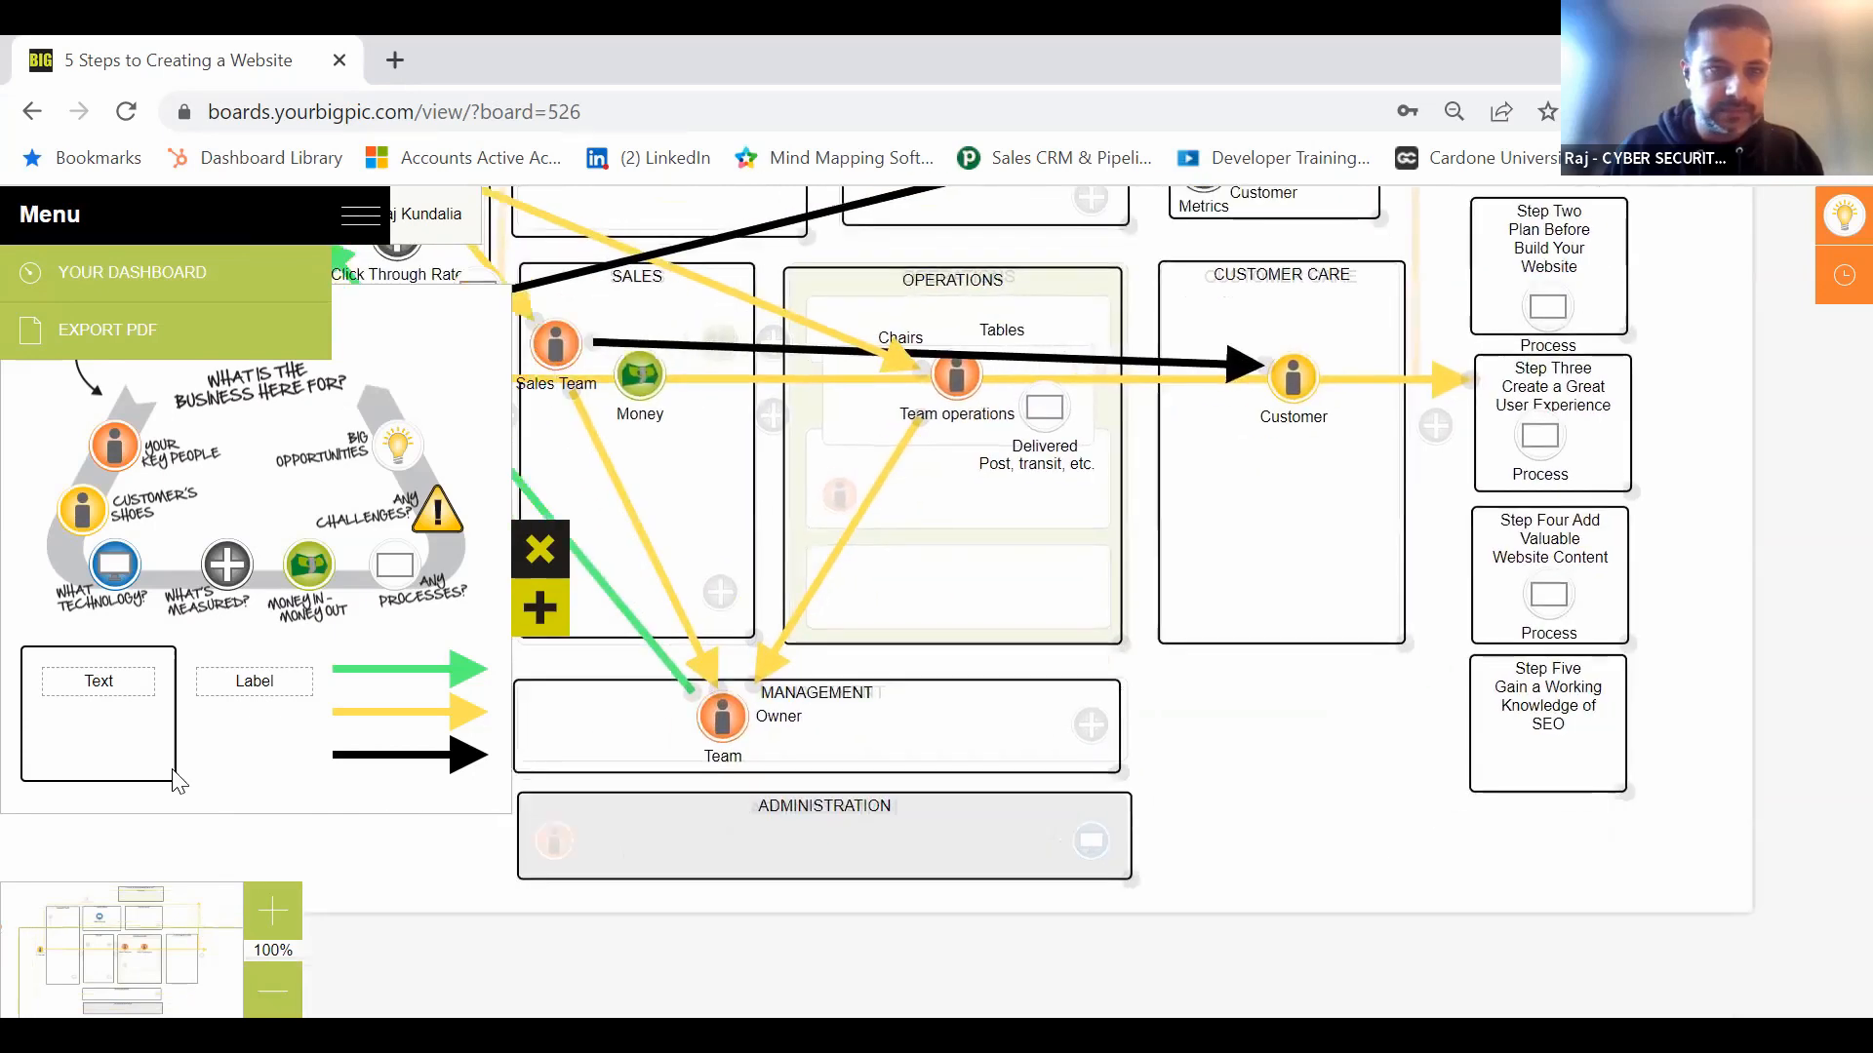
drag(435, 582, 1525, 790)
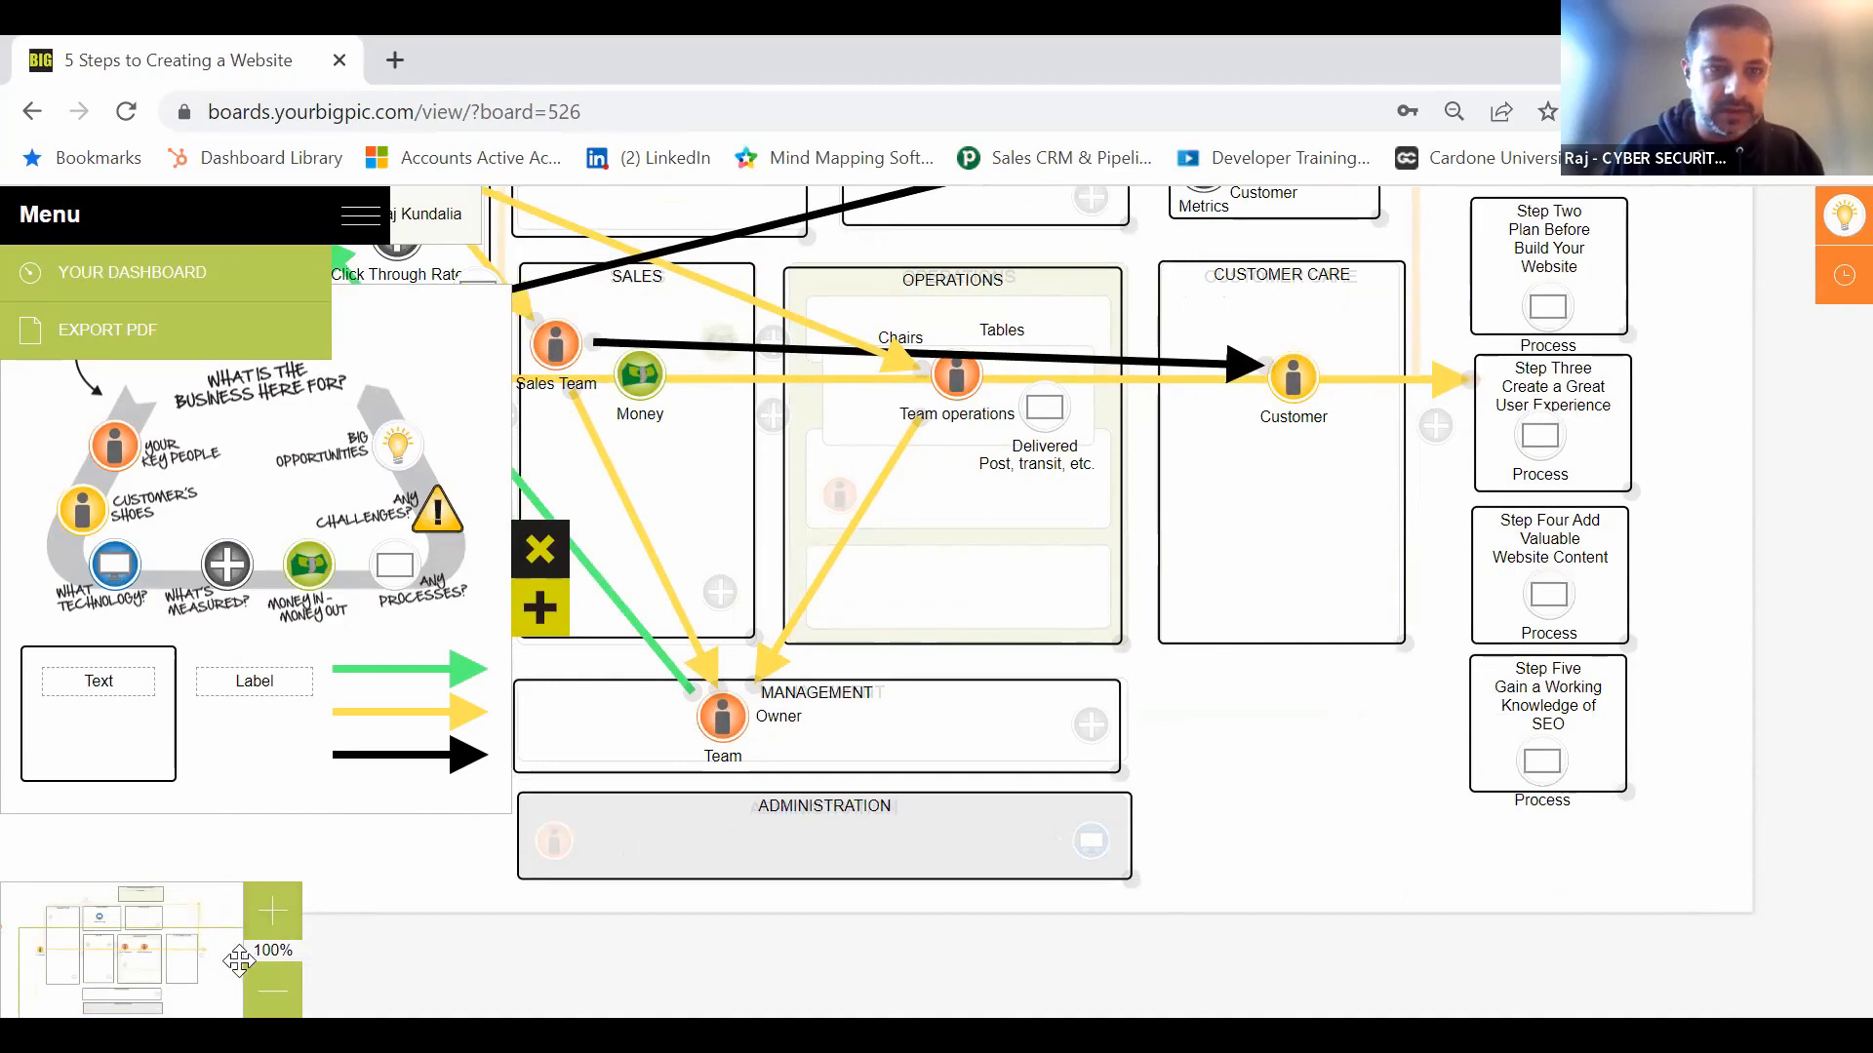
drag(242, 962, 188, 922)
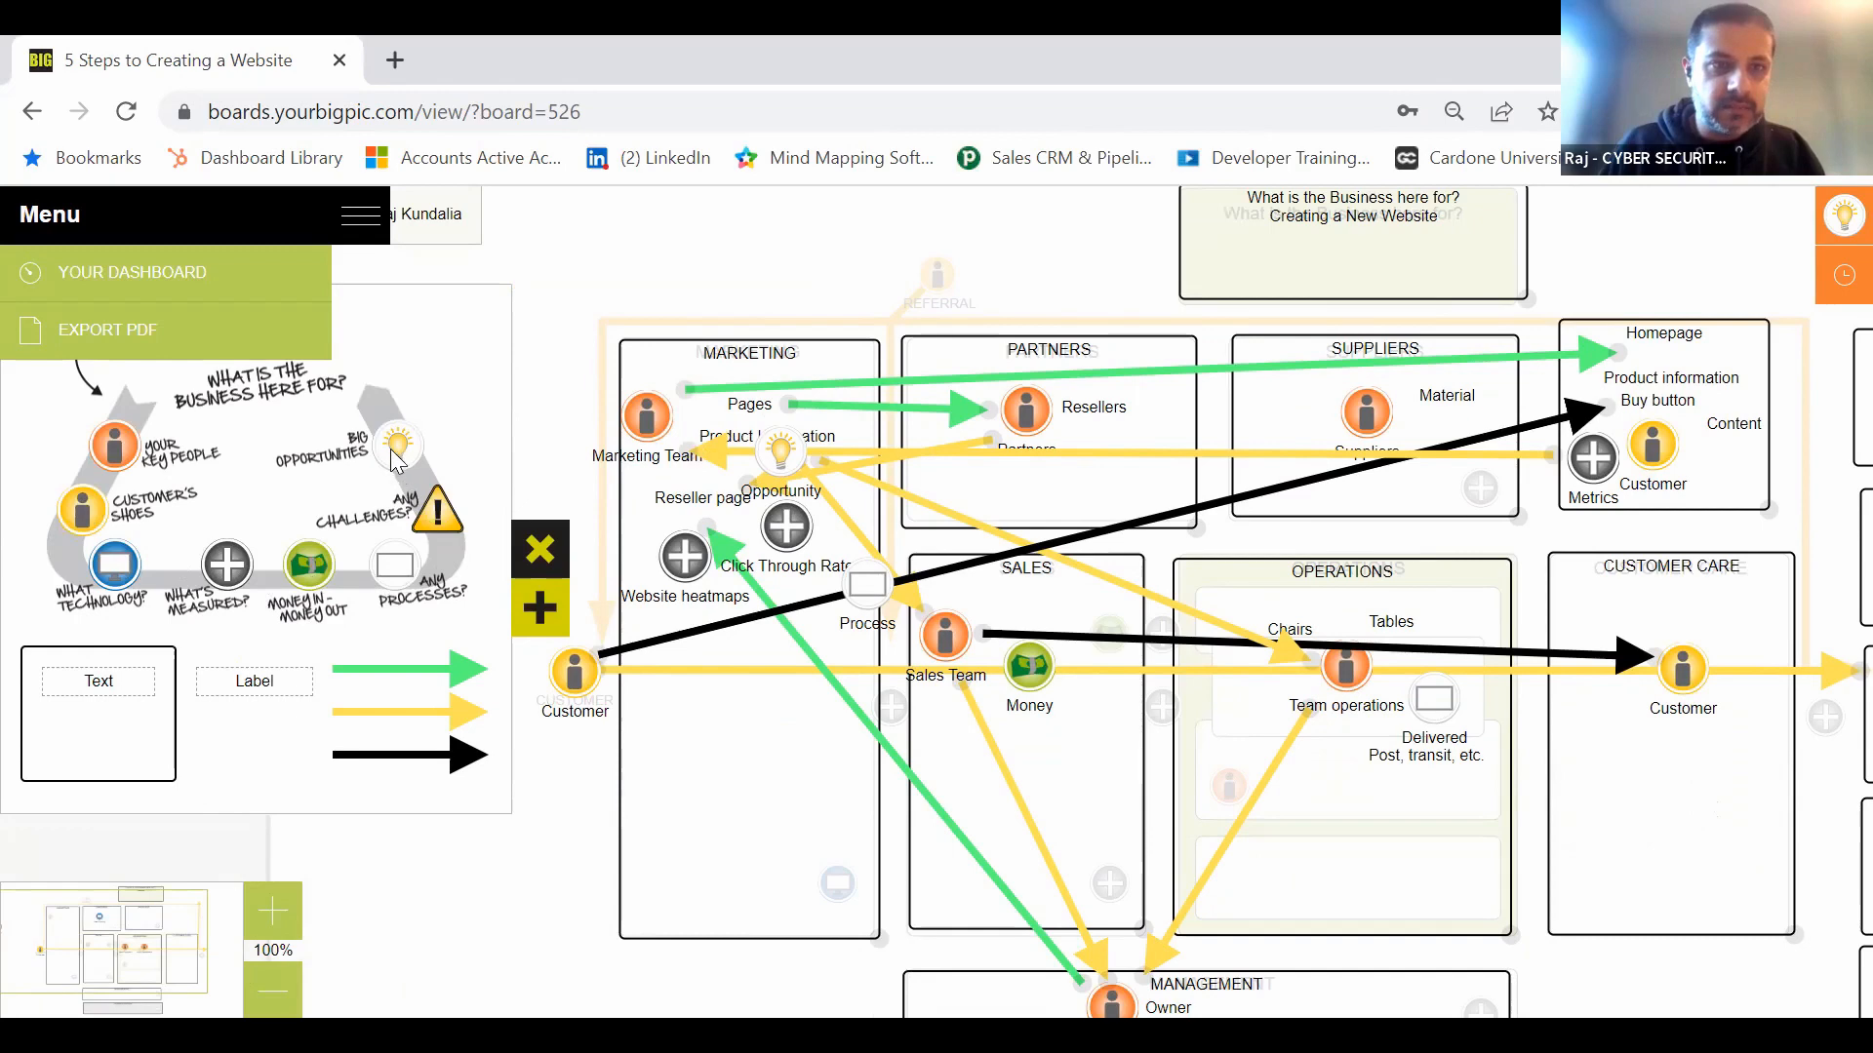
Step: Add a challenge icon below Website heatmaps in the Marketing box and name it SEO Challenge
drag(439, 527, 715, 762)
click(931, 709)
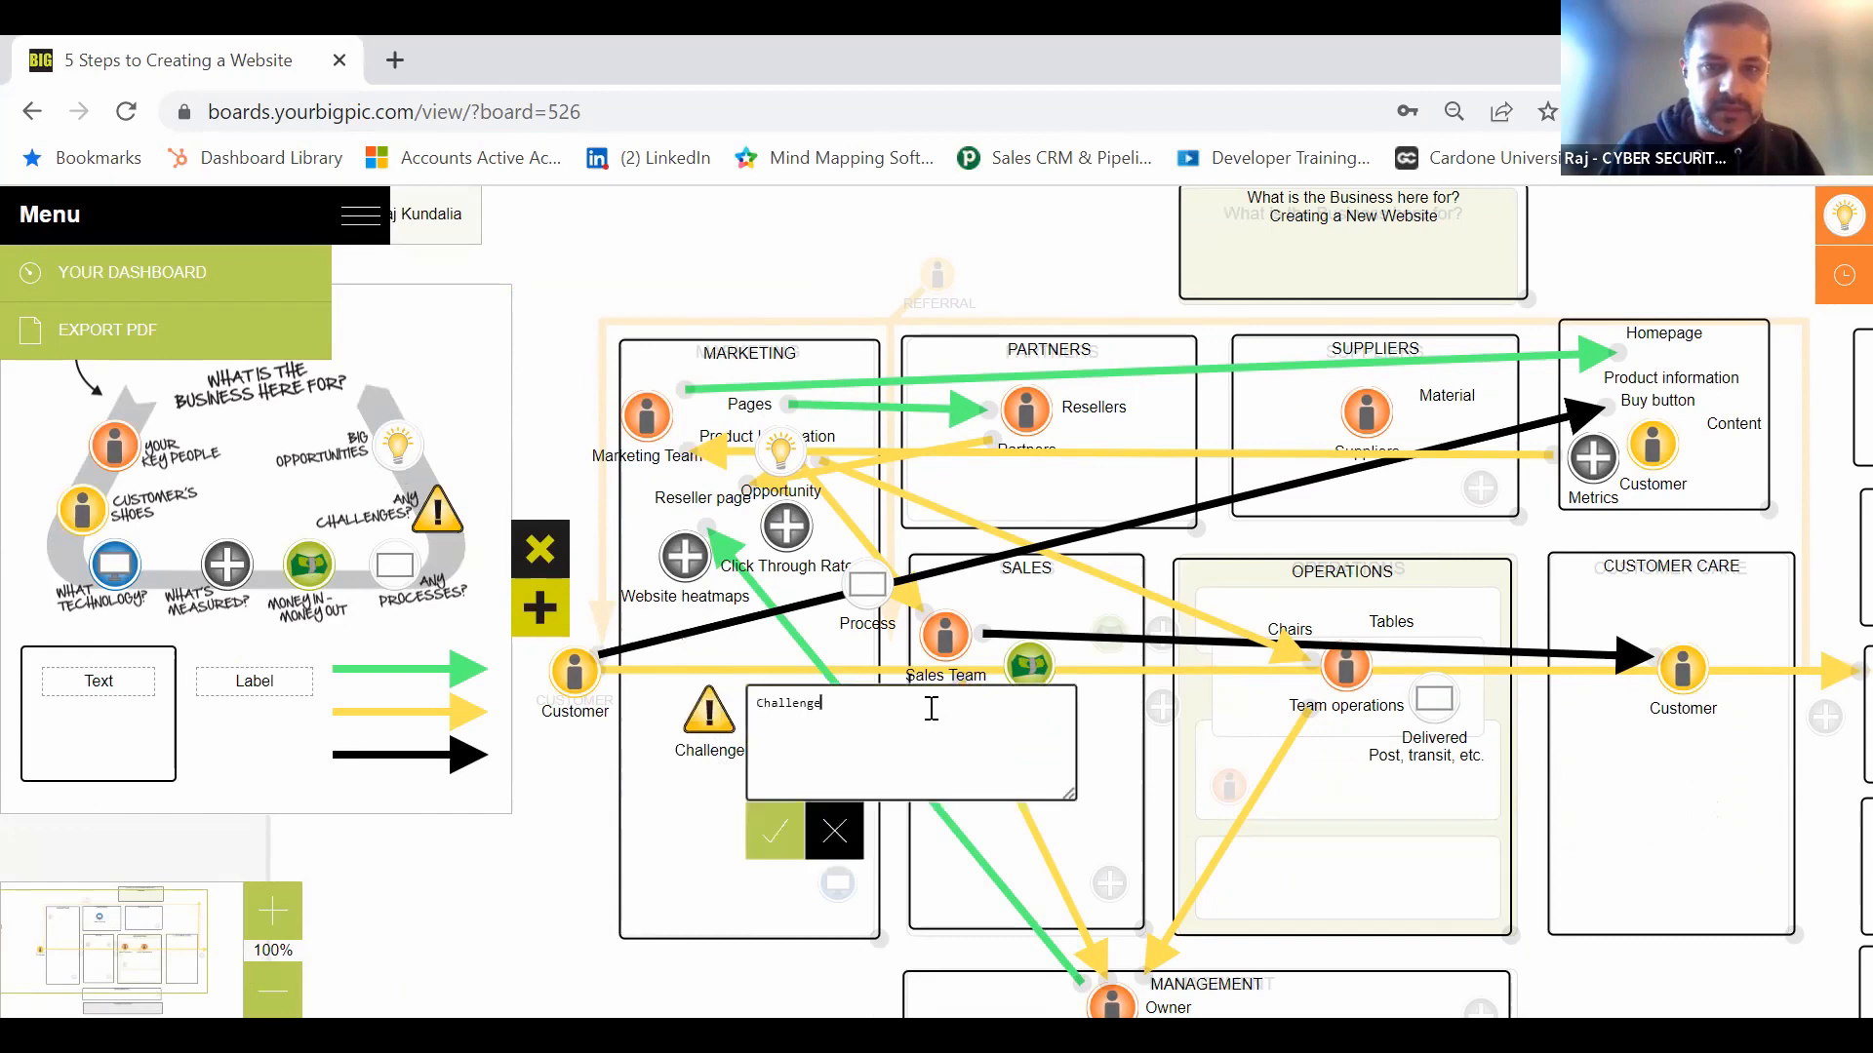
drag(879, 707, 700, 700)
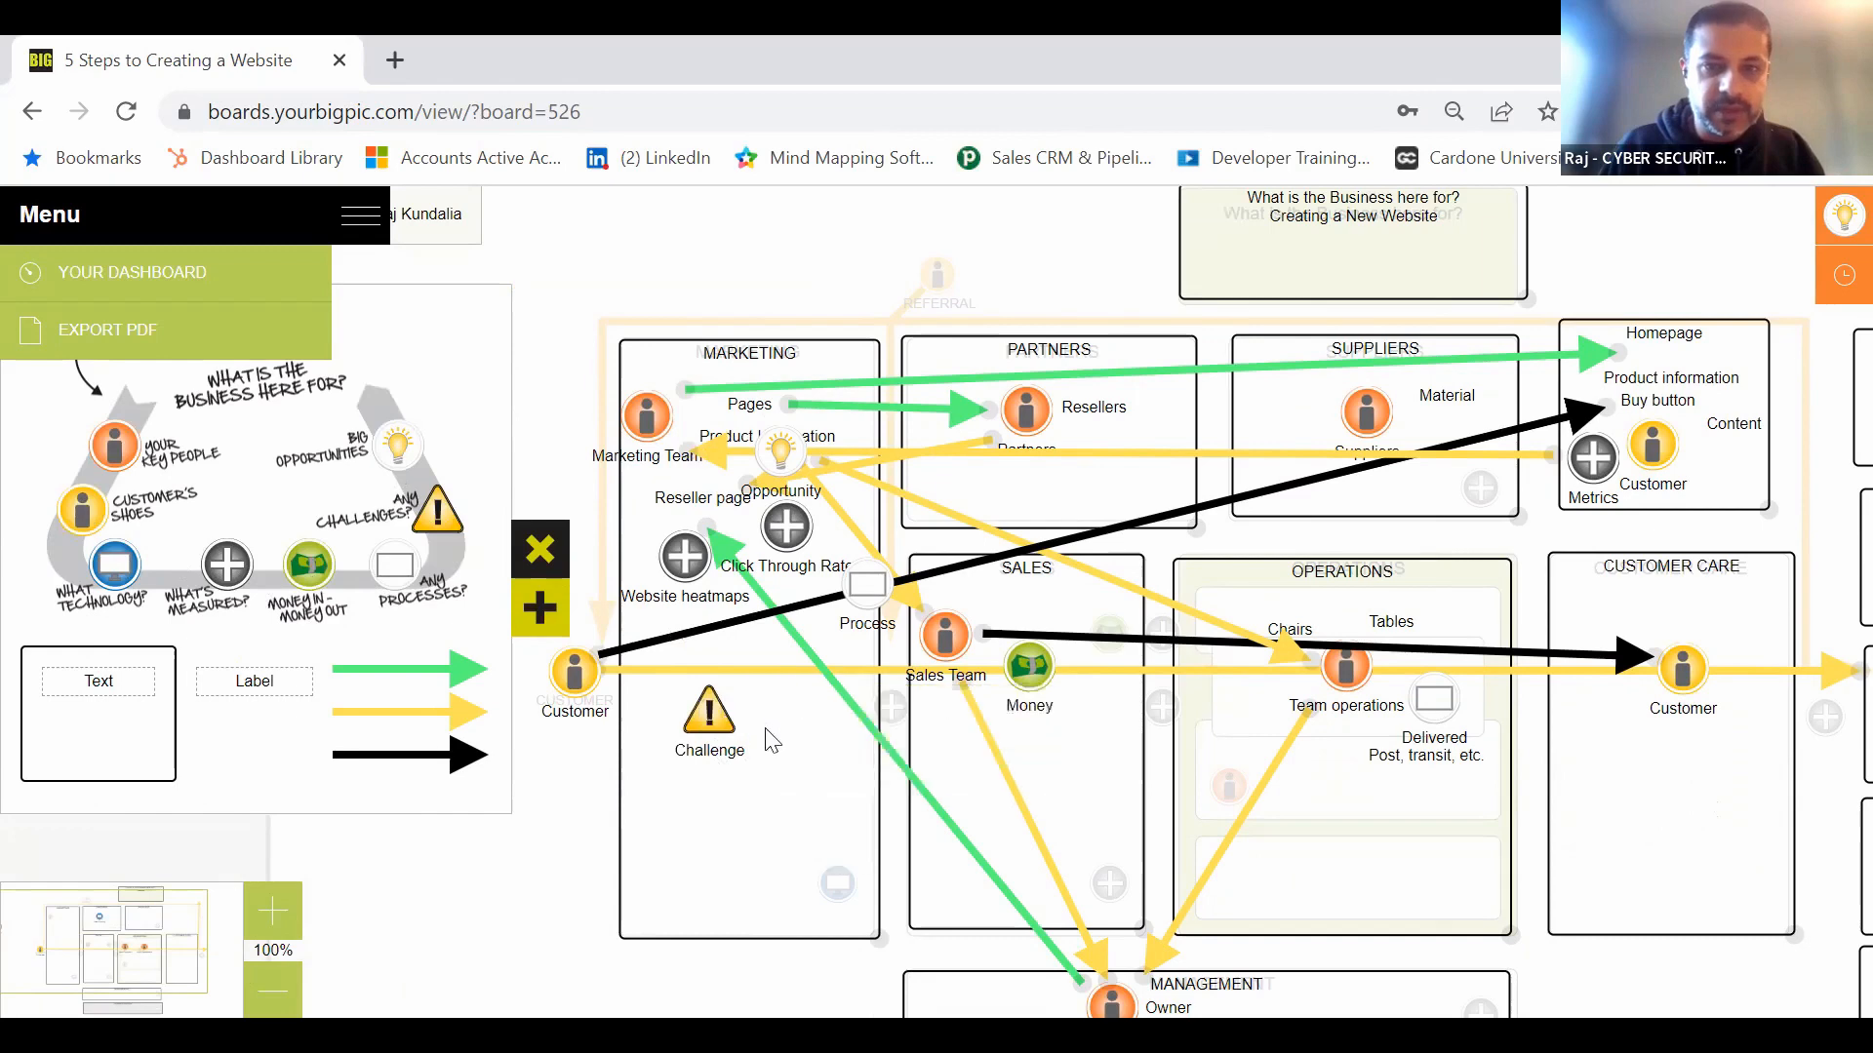
click(706, 753)
click(895, 716)
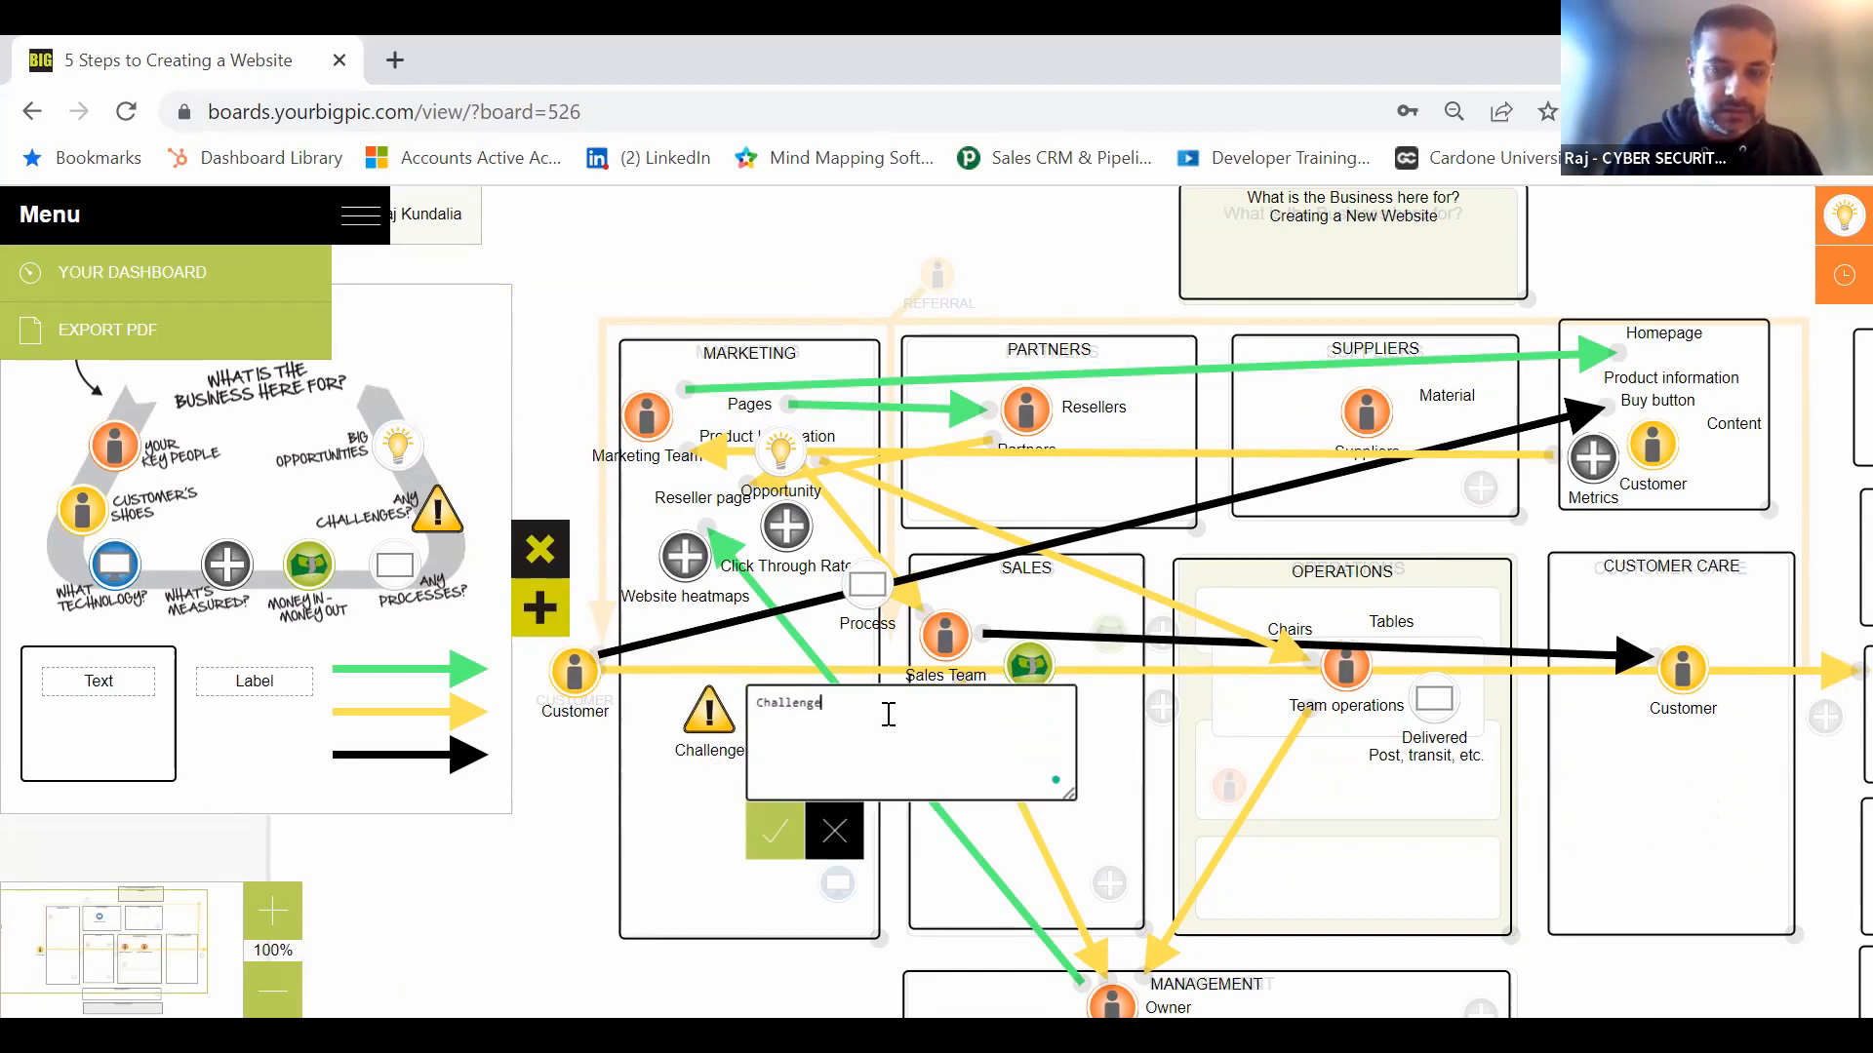
text(s)
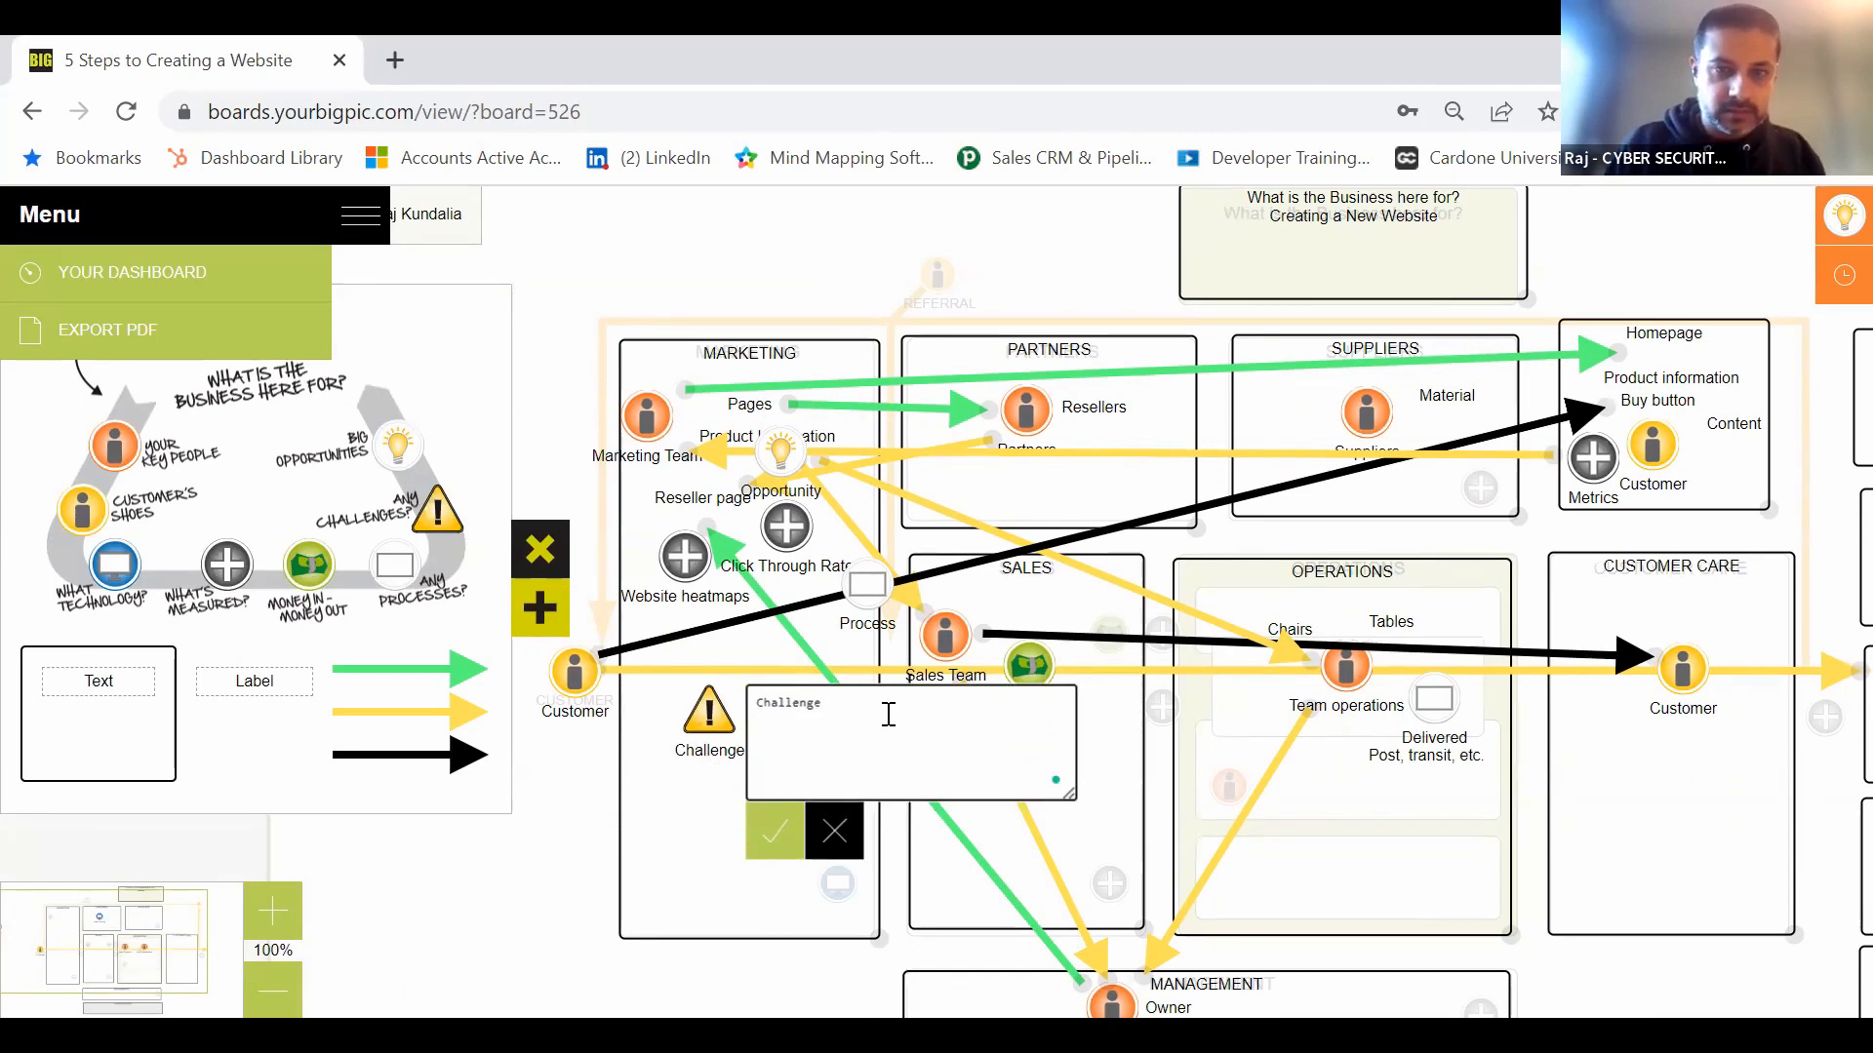
key(Home)
text(SEO)
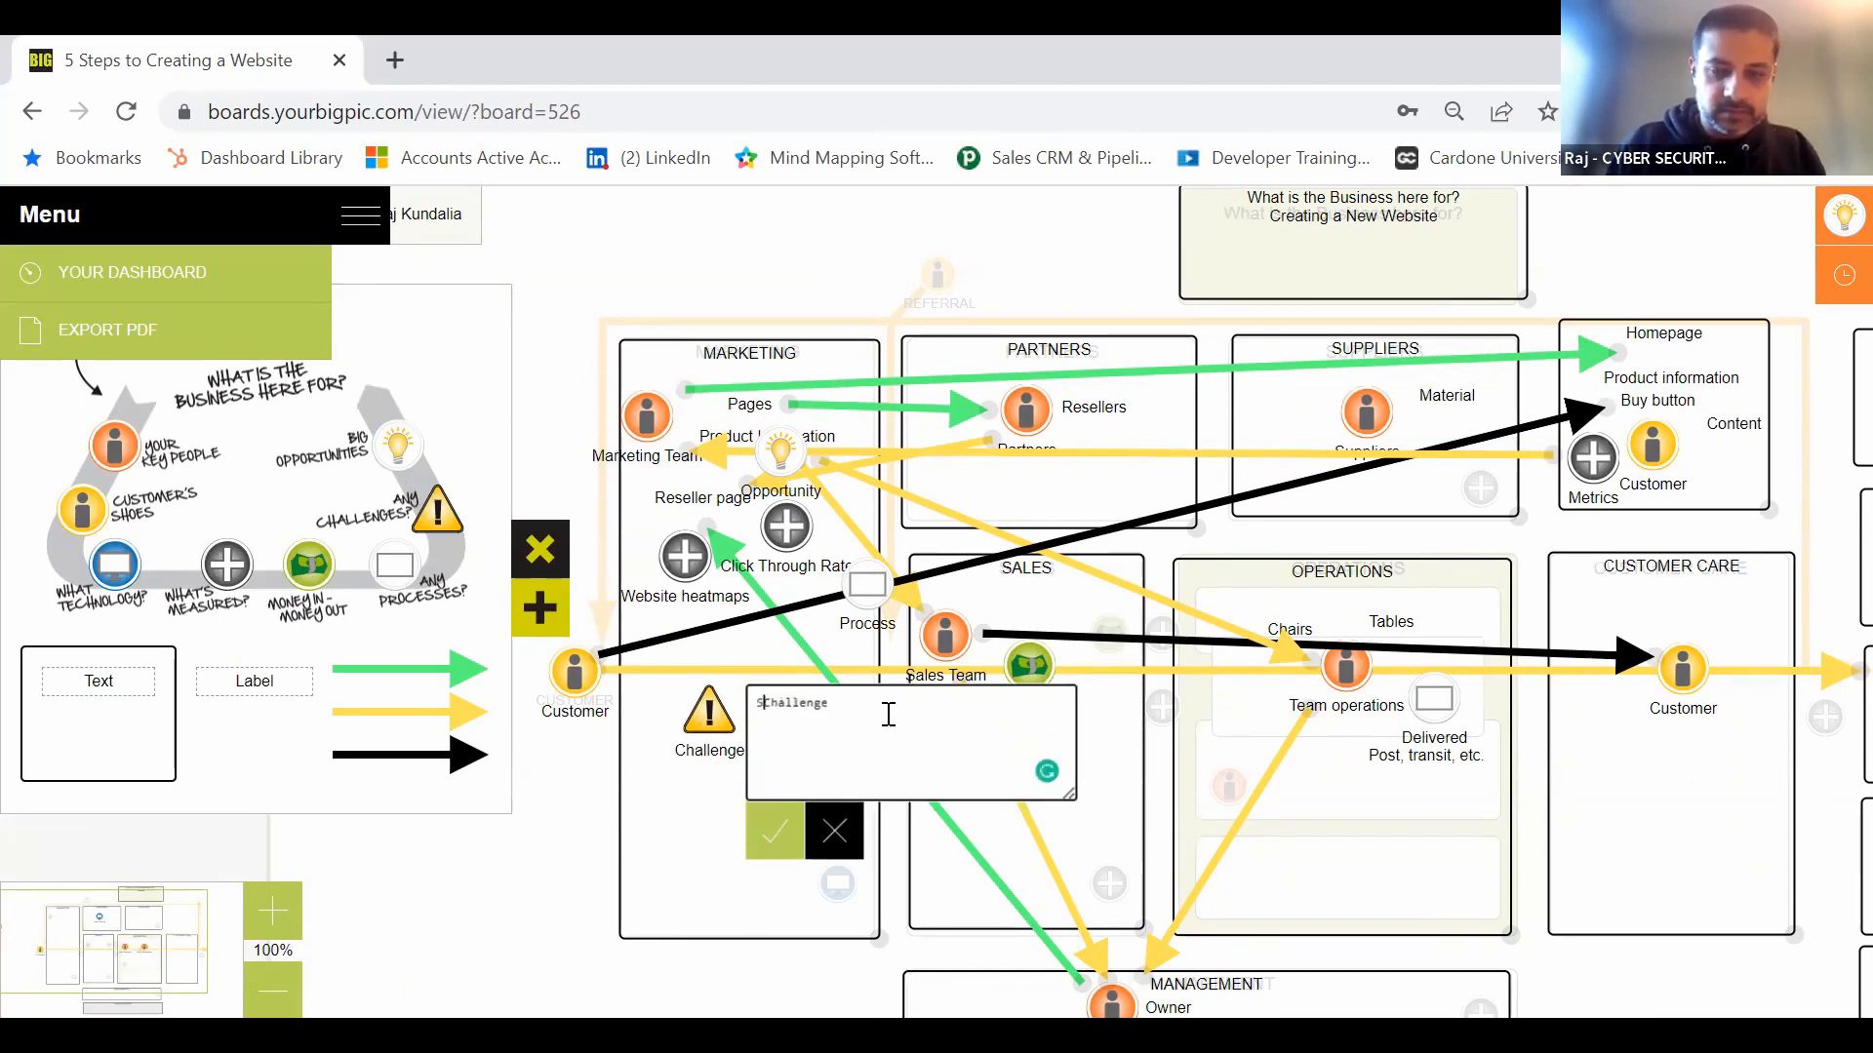
click(776, 831)
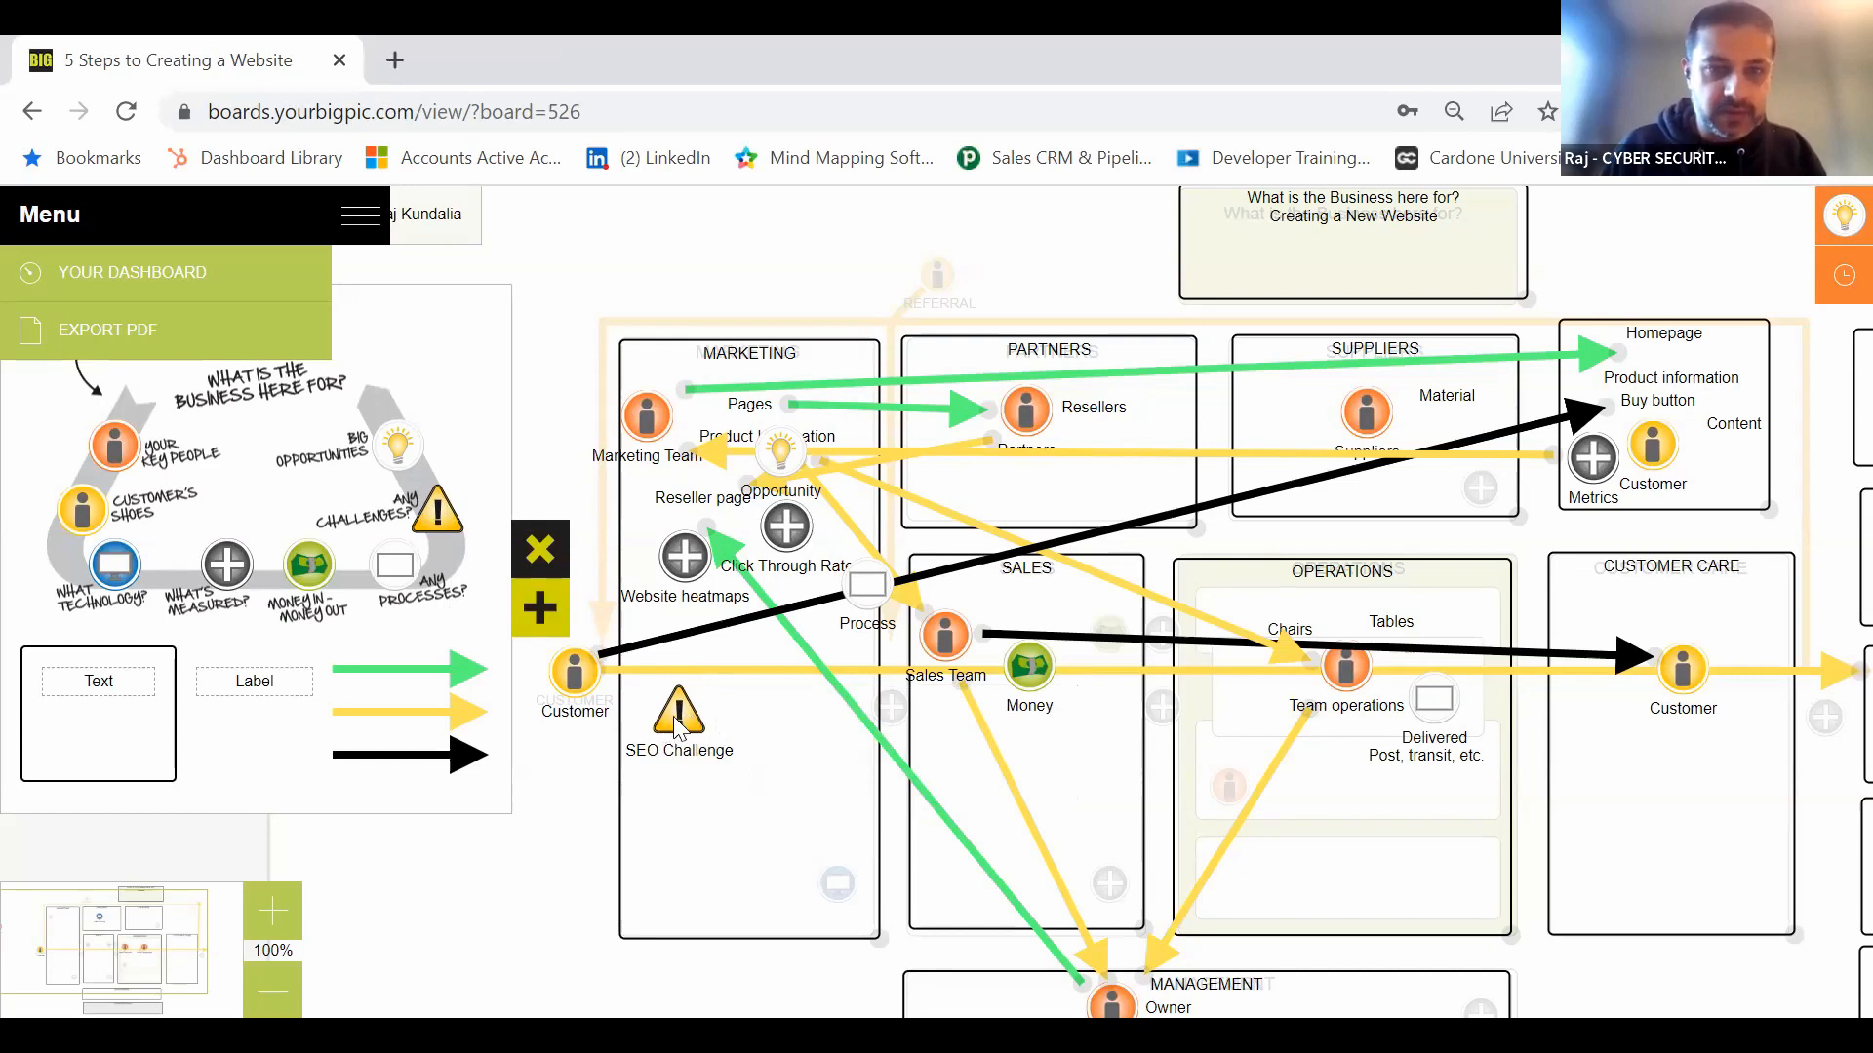
drag(678, 724, 726, 738)
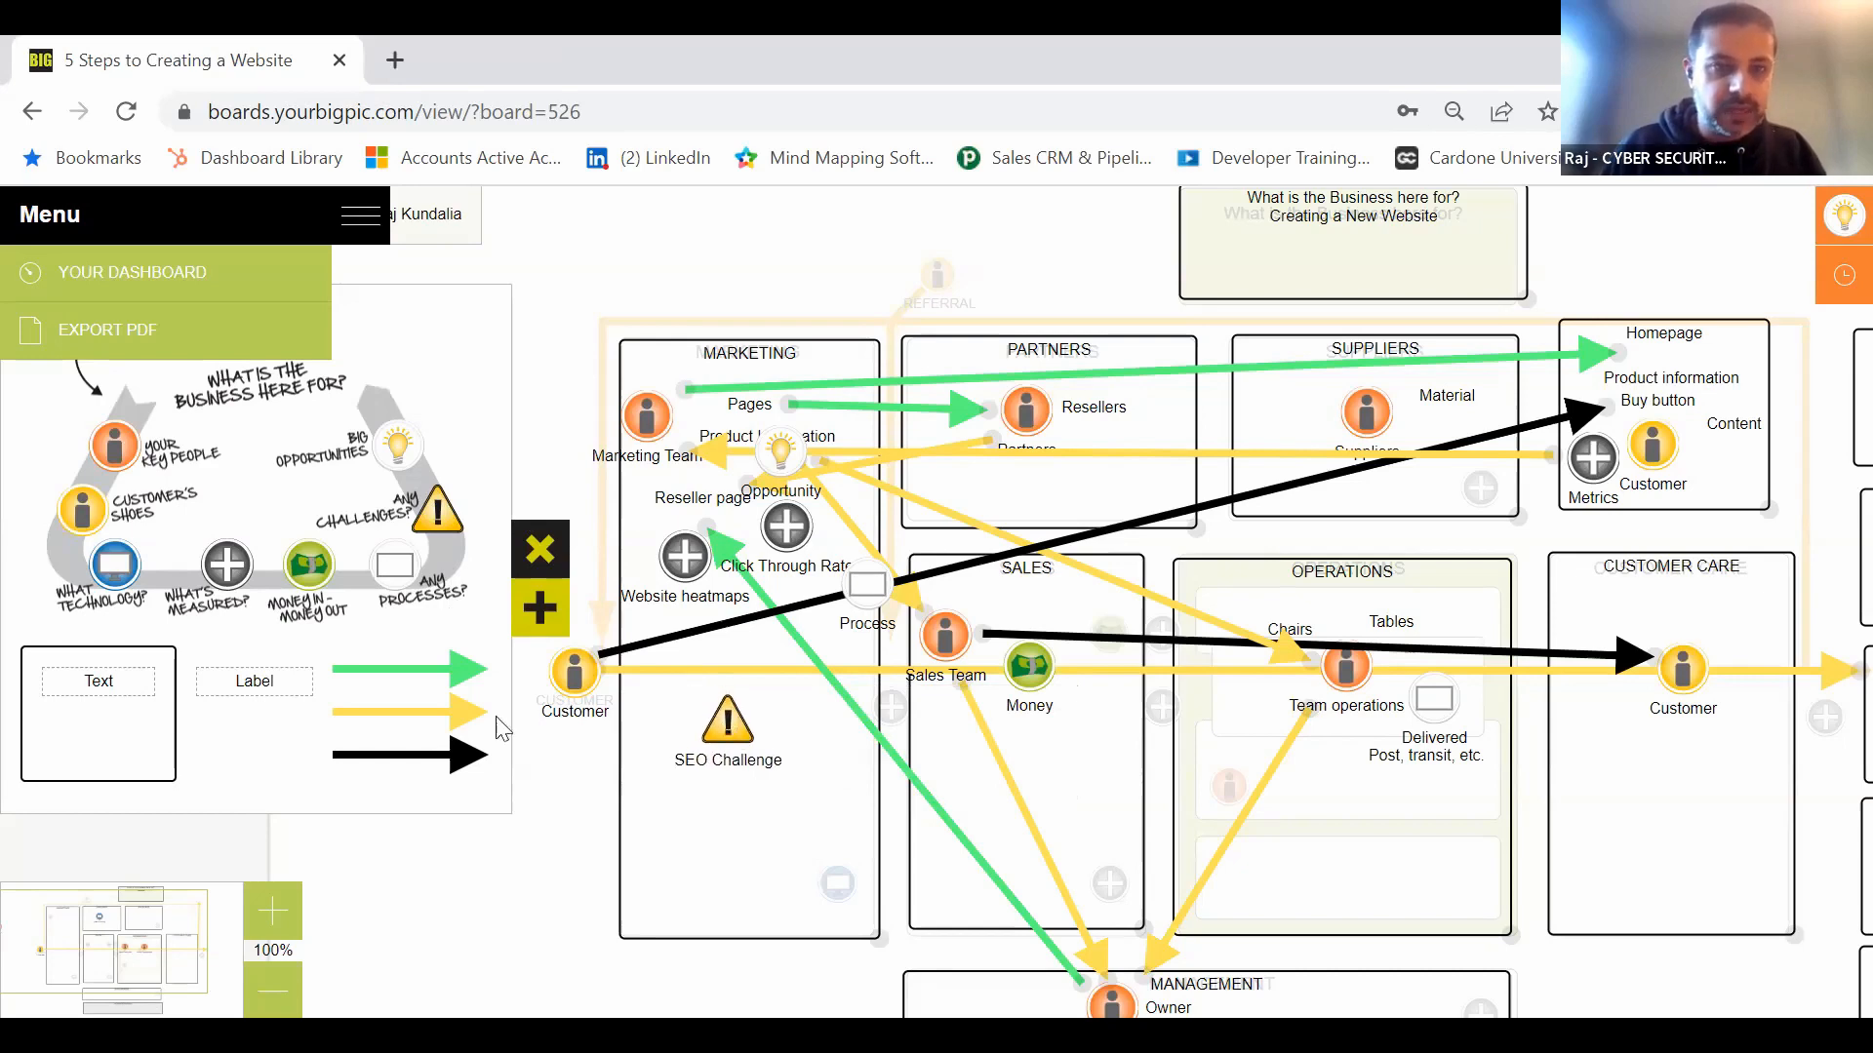
Step: Add a green arrow from the SEO Challenge icon to the Customer icon beside the Marketing box
drag(415, 680, 802, 717)
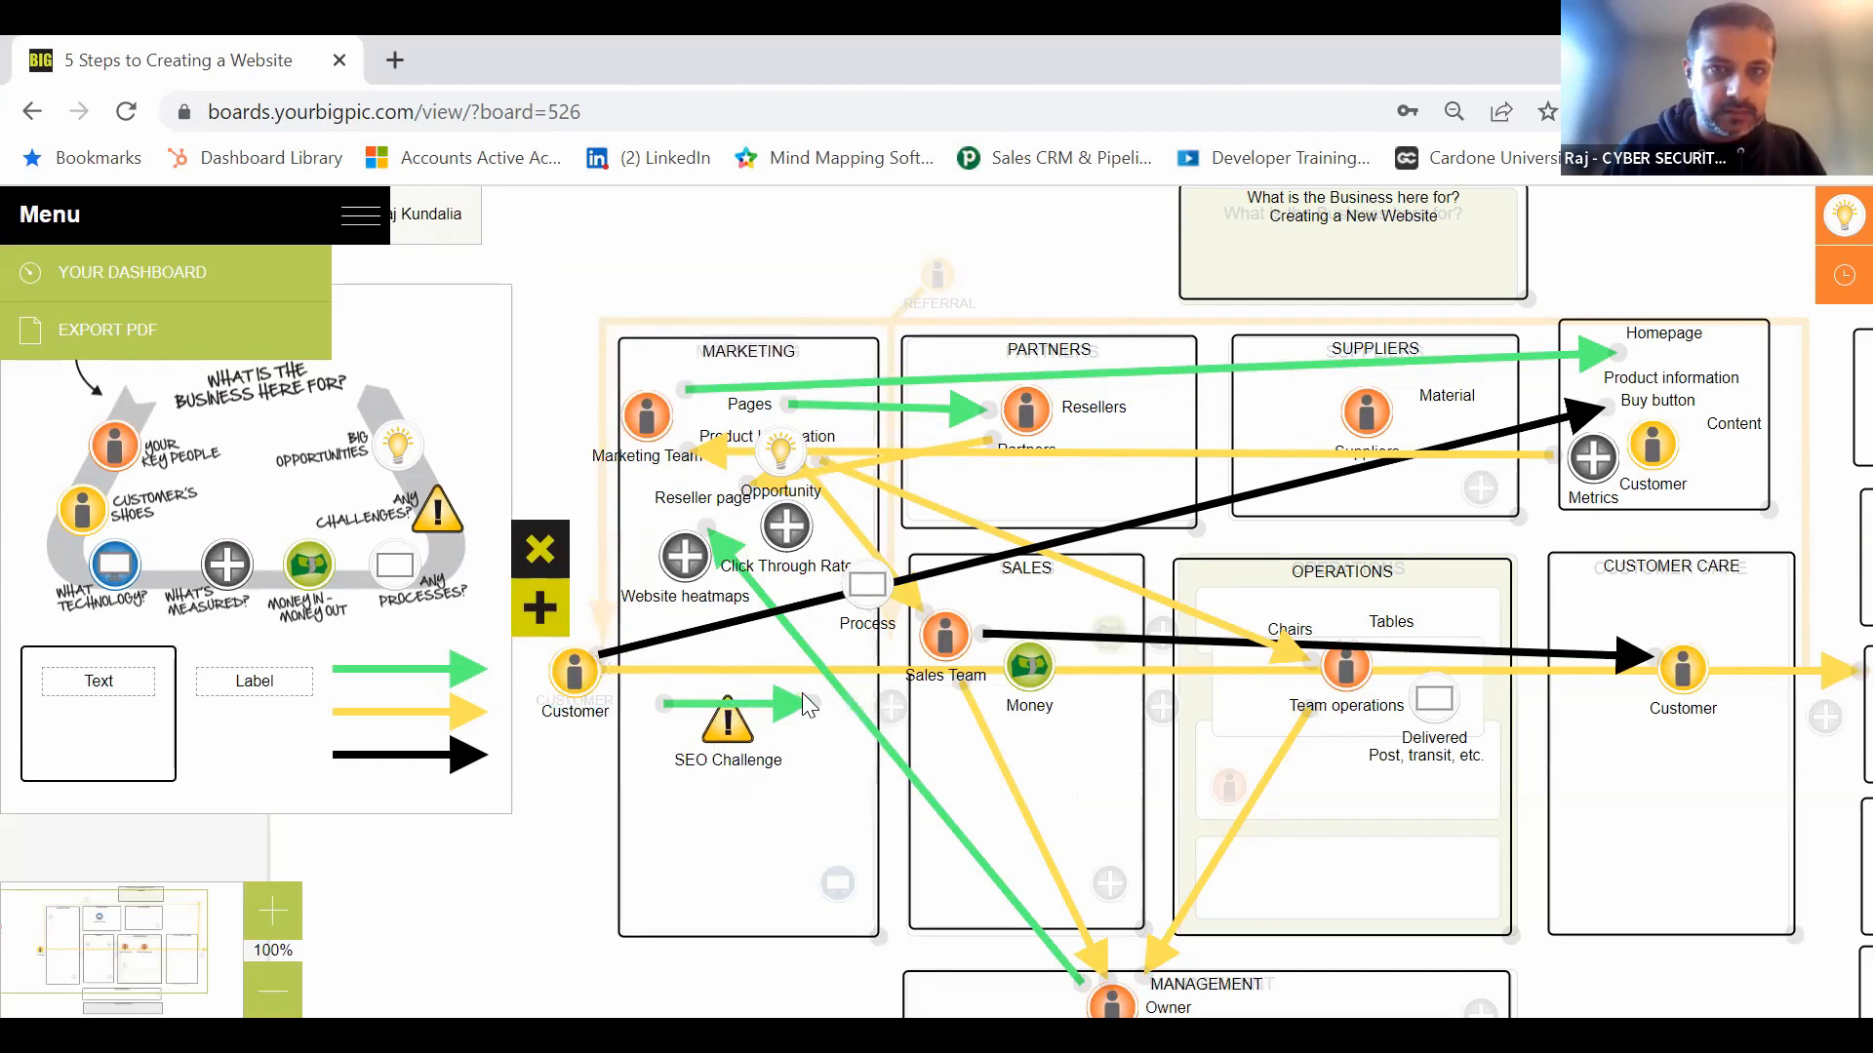
drag(808, 712, 613, 695)
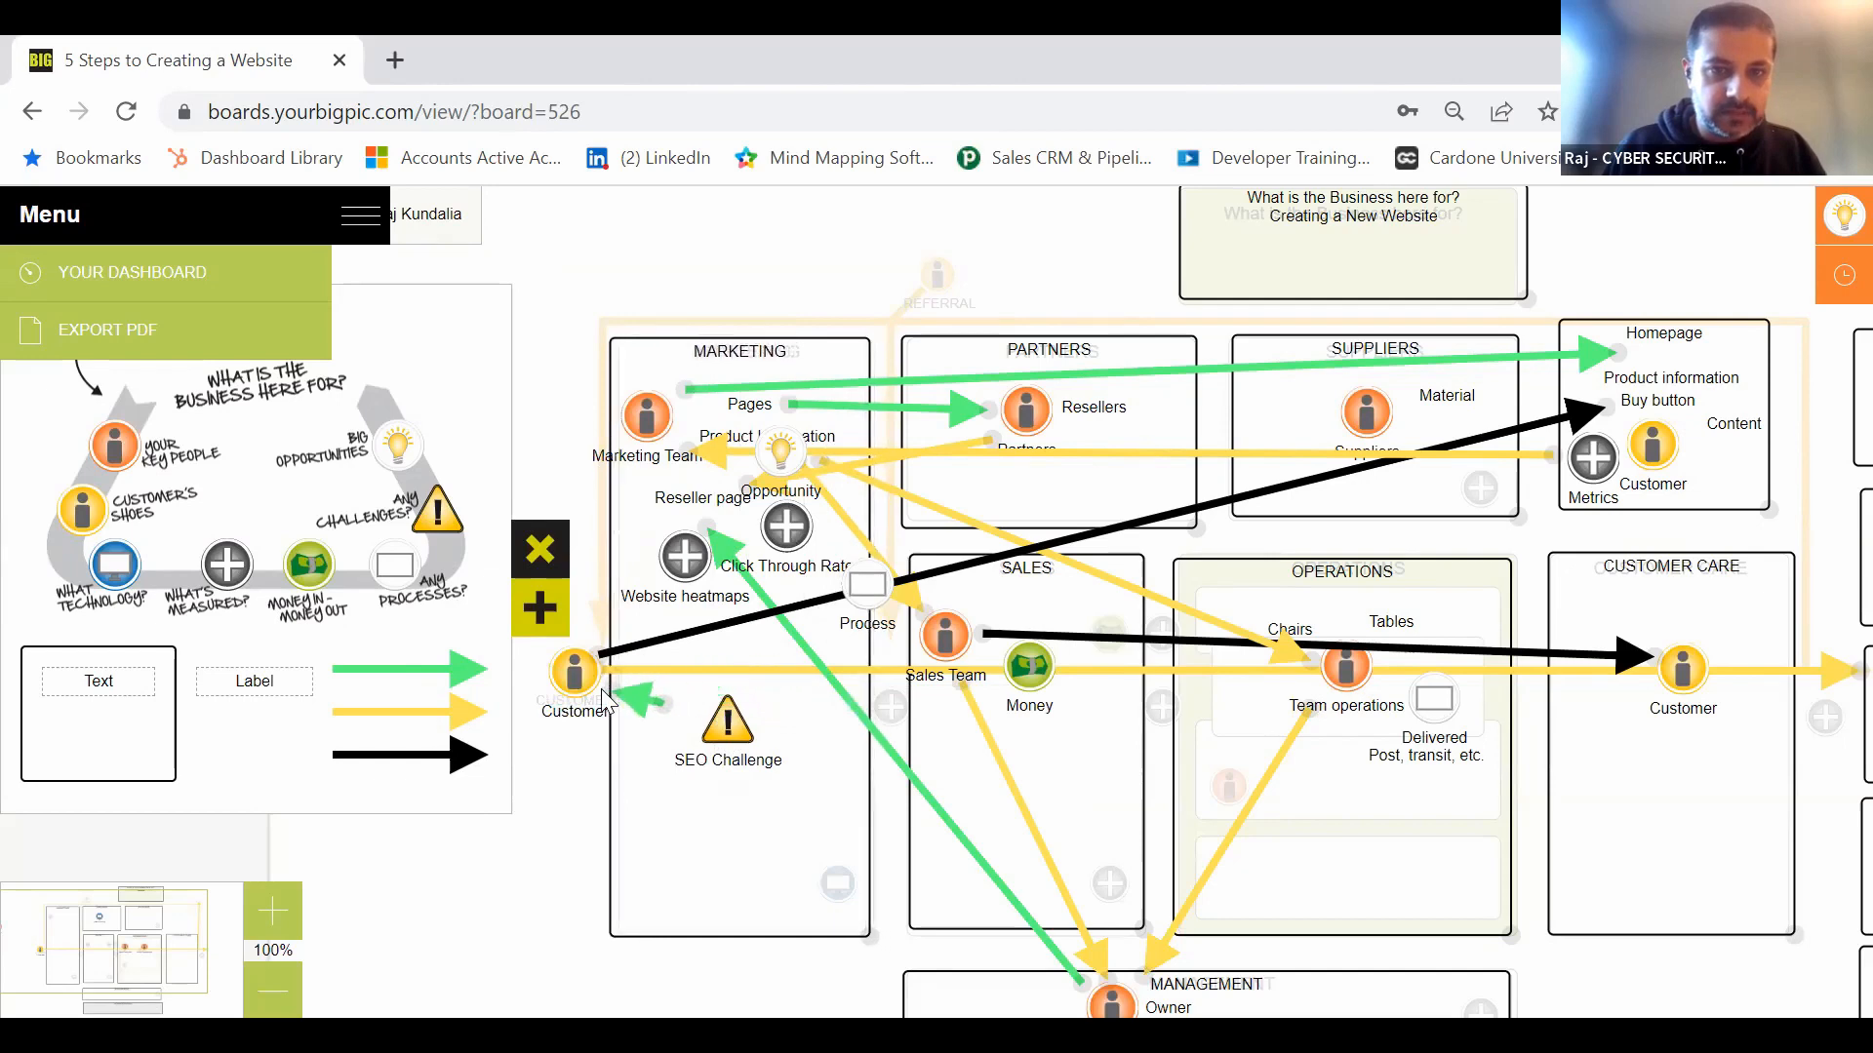
drag(666, 713, 702, 729)
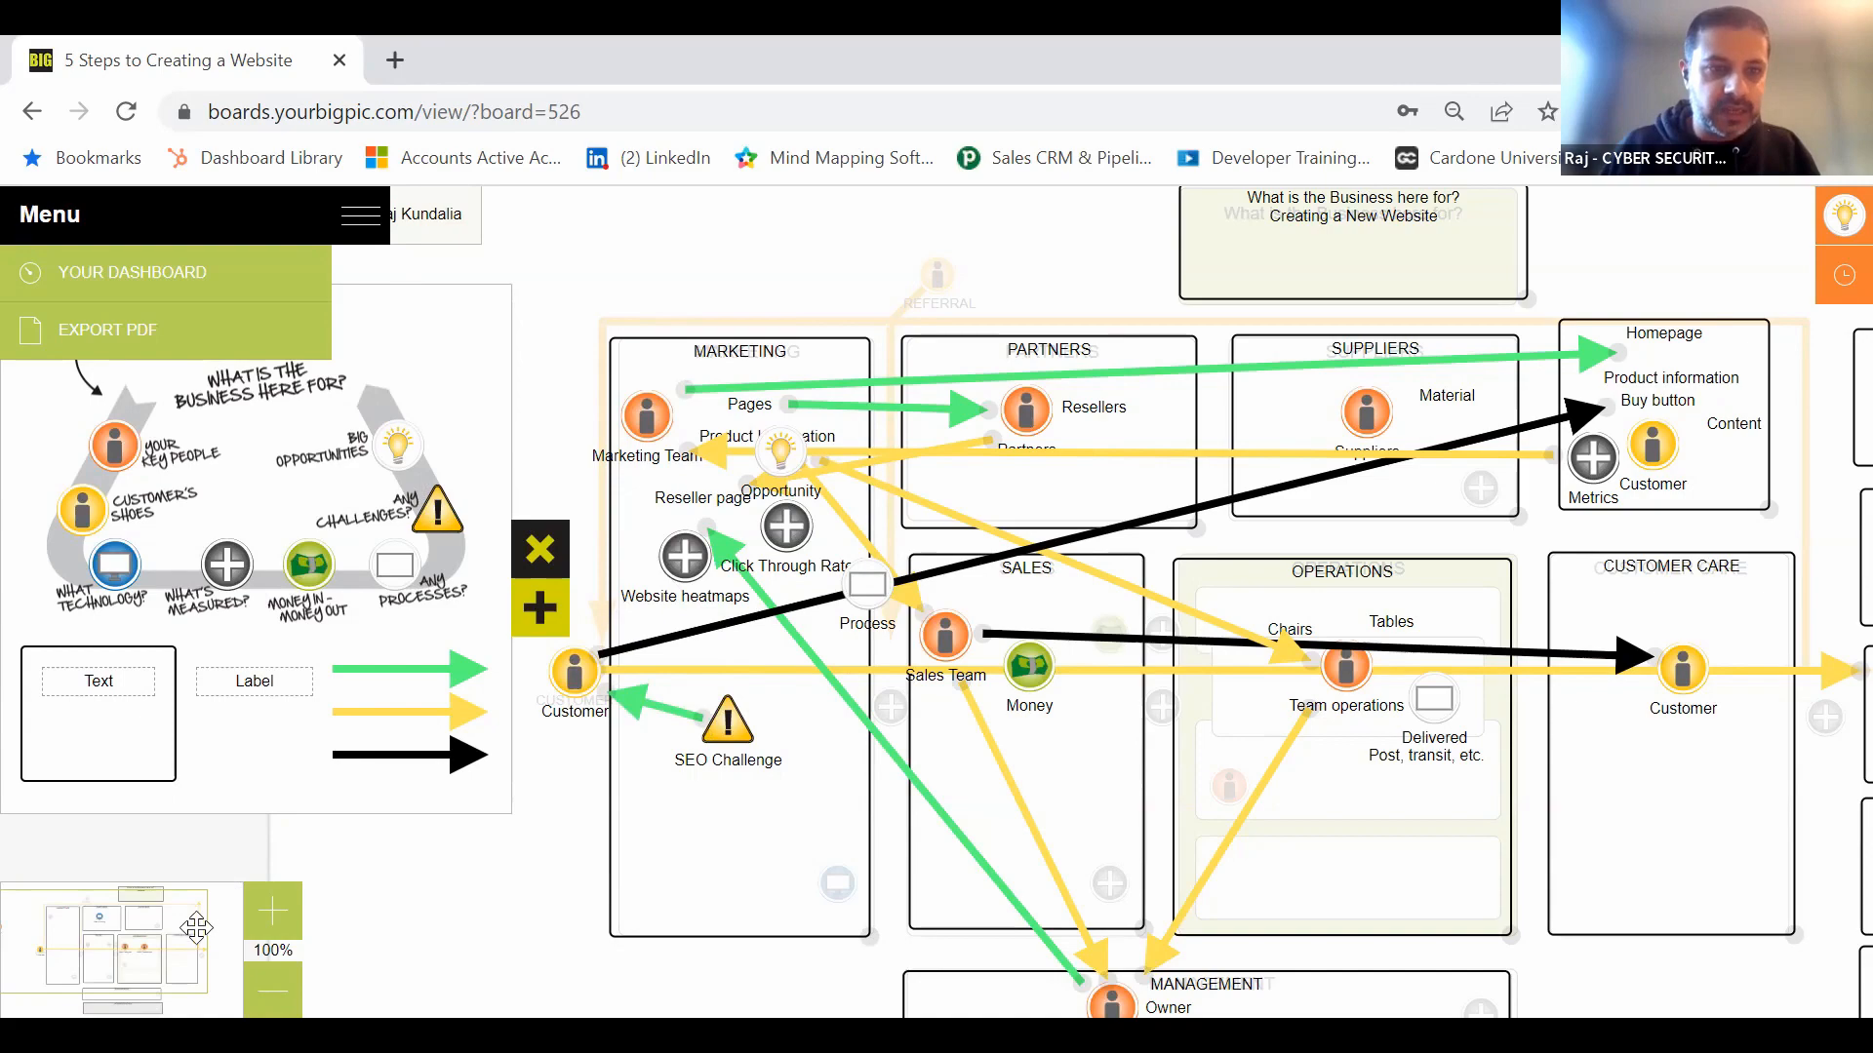
Step: Close the icon palette and show the whole board centred at 80% zoom
drag(195, 927, 230, 944)
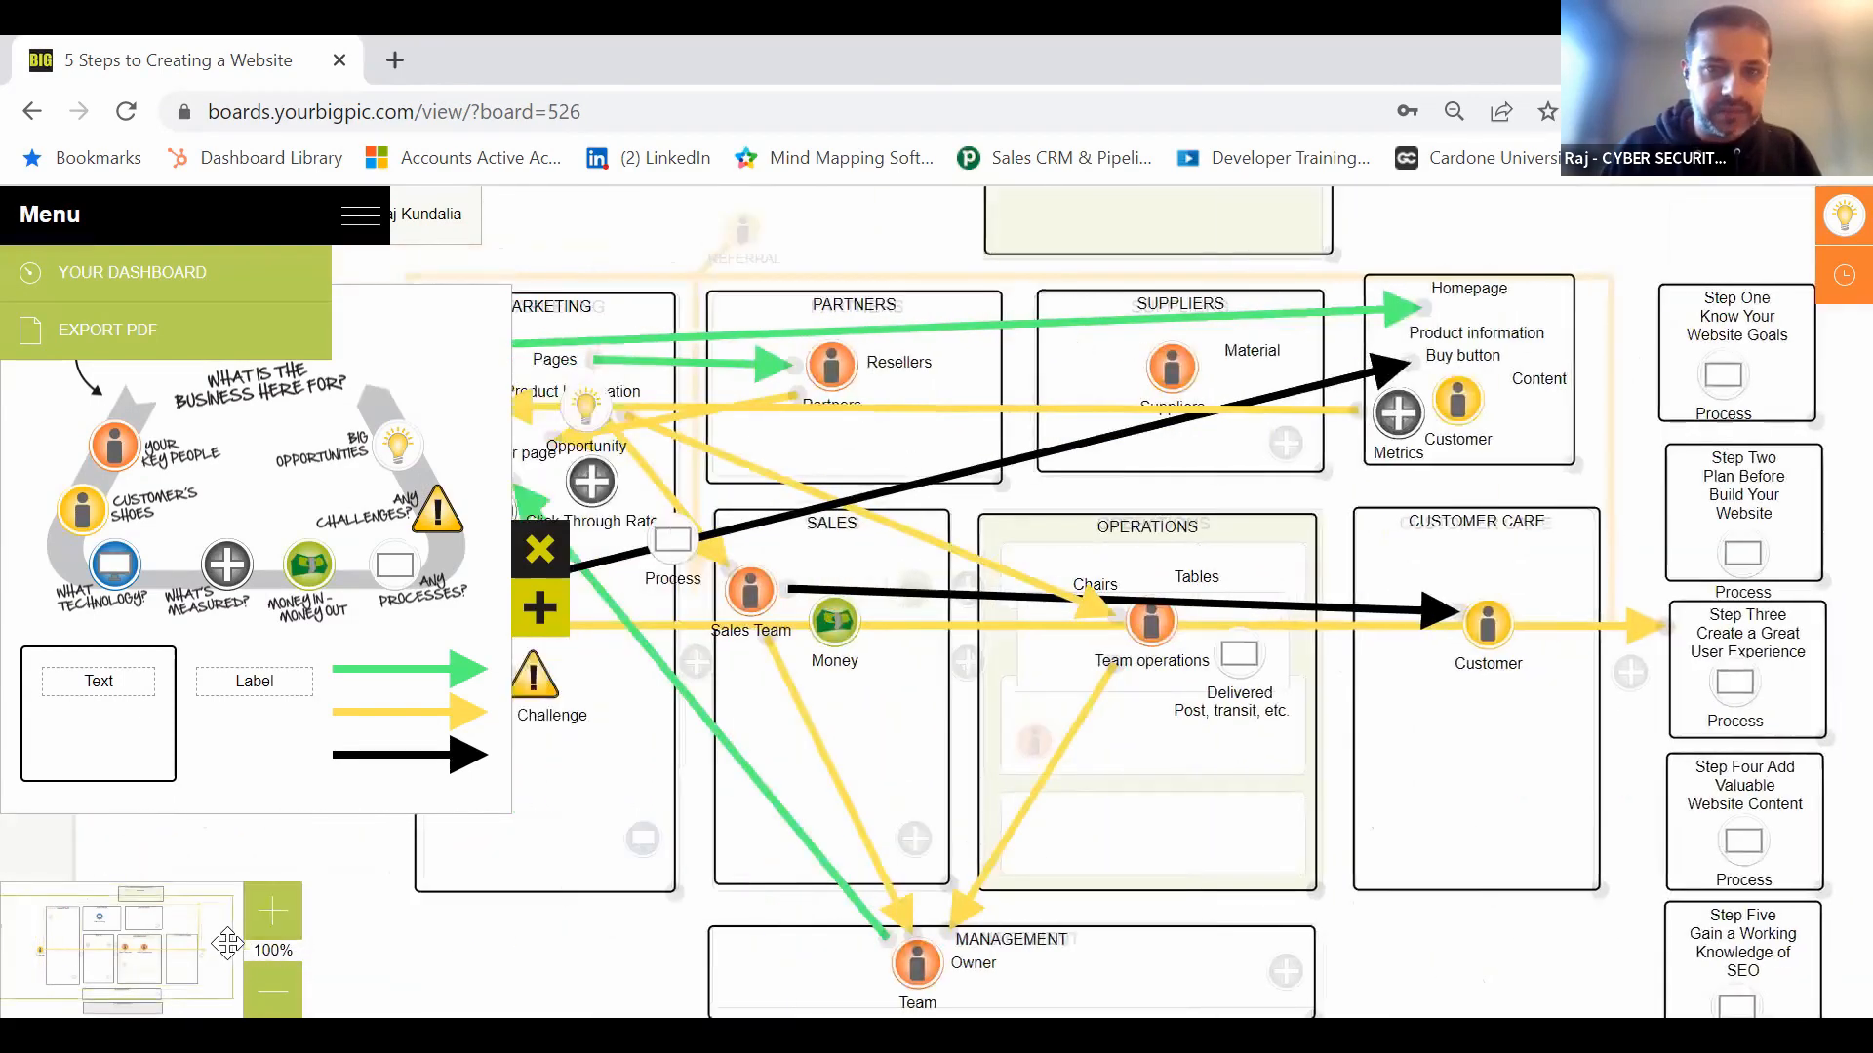
click(258, 995)
click(265, 992)
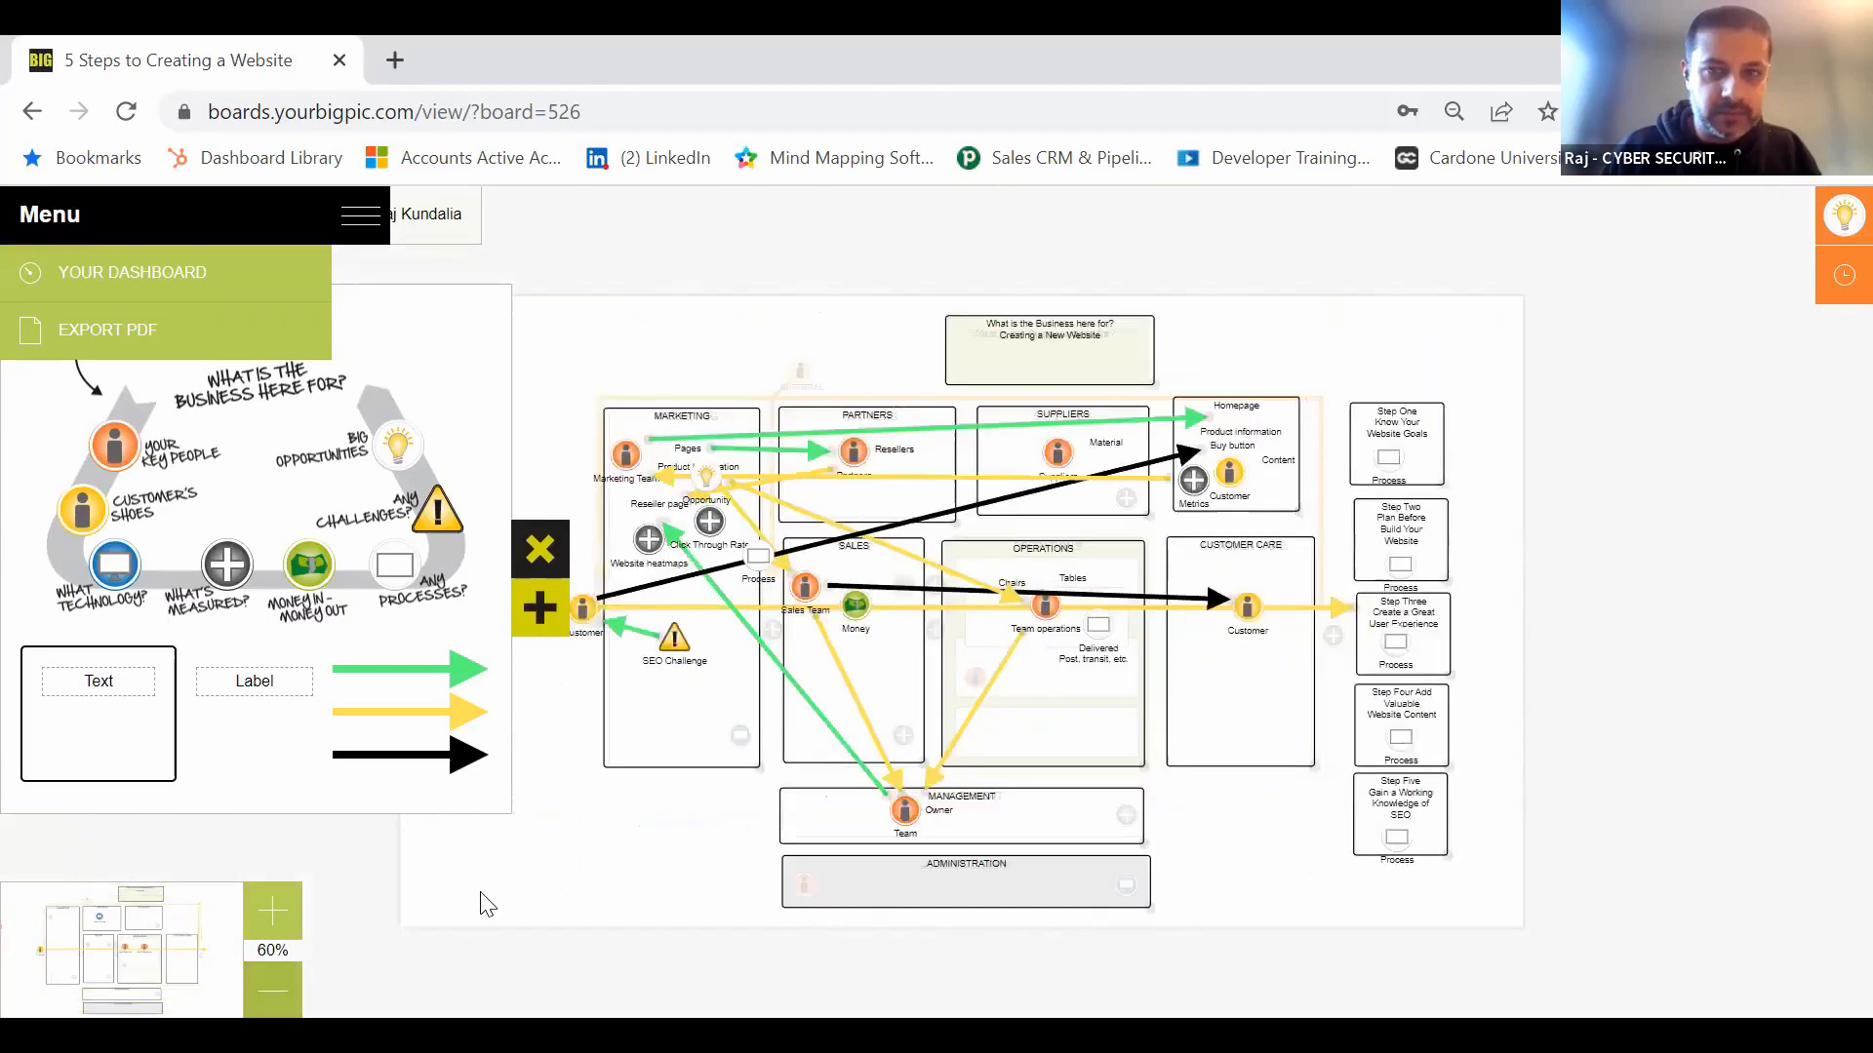
click(276, 928)
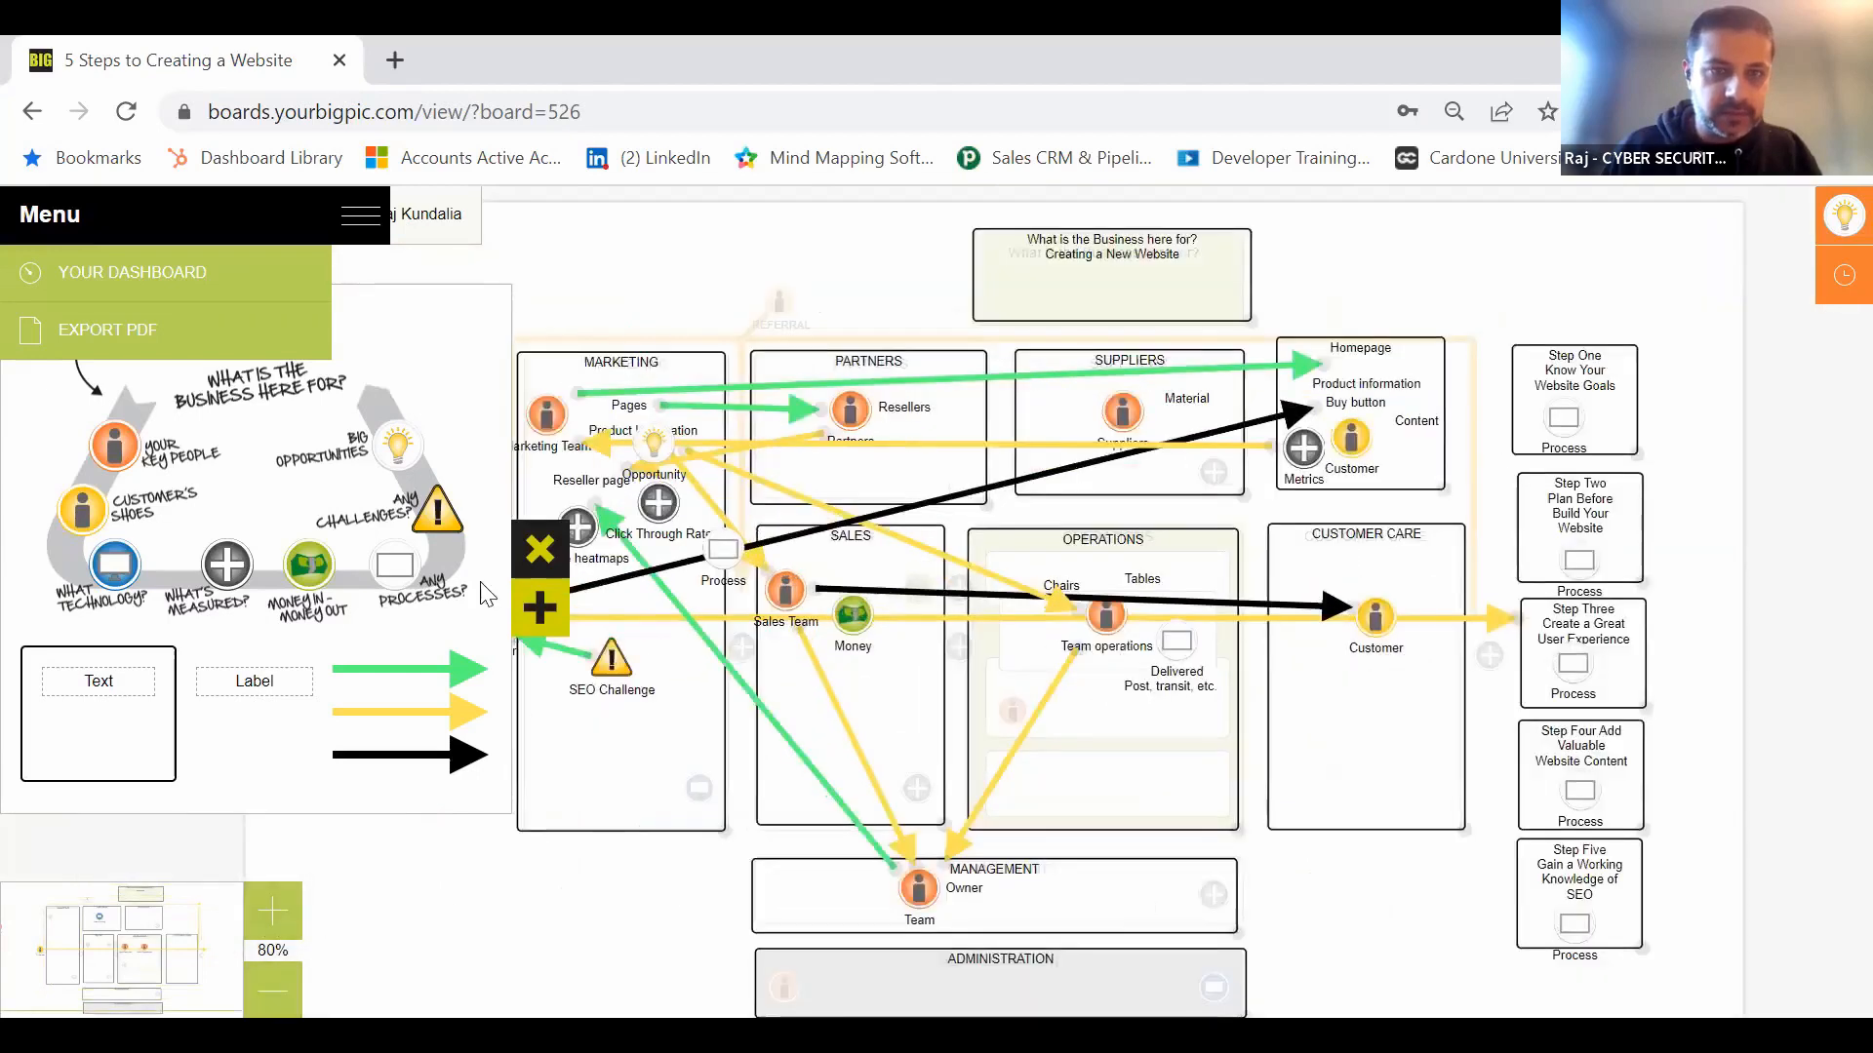
click(531, 554)
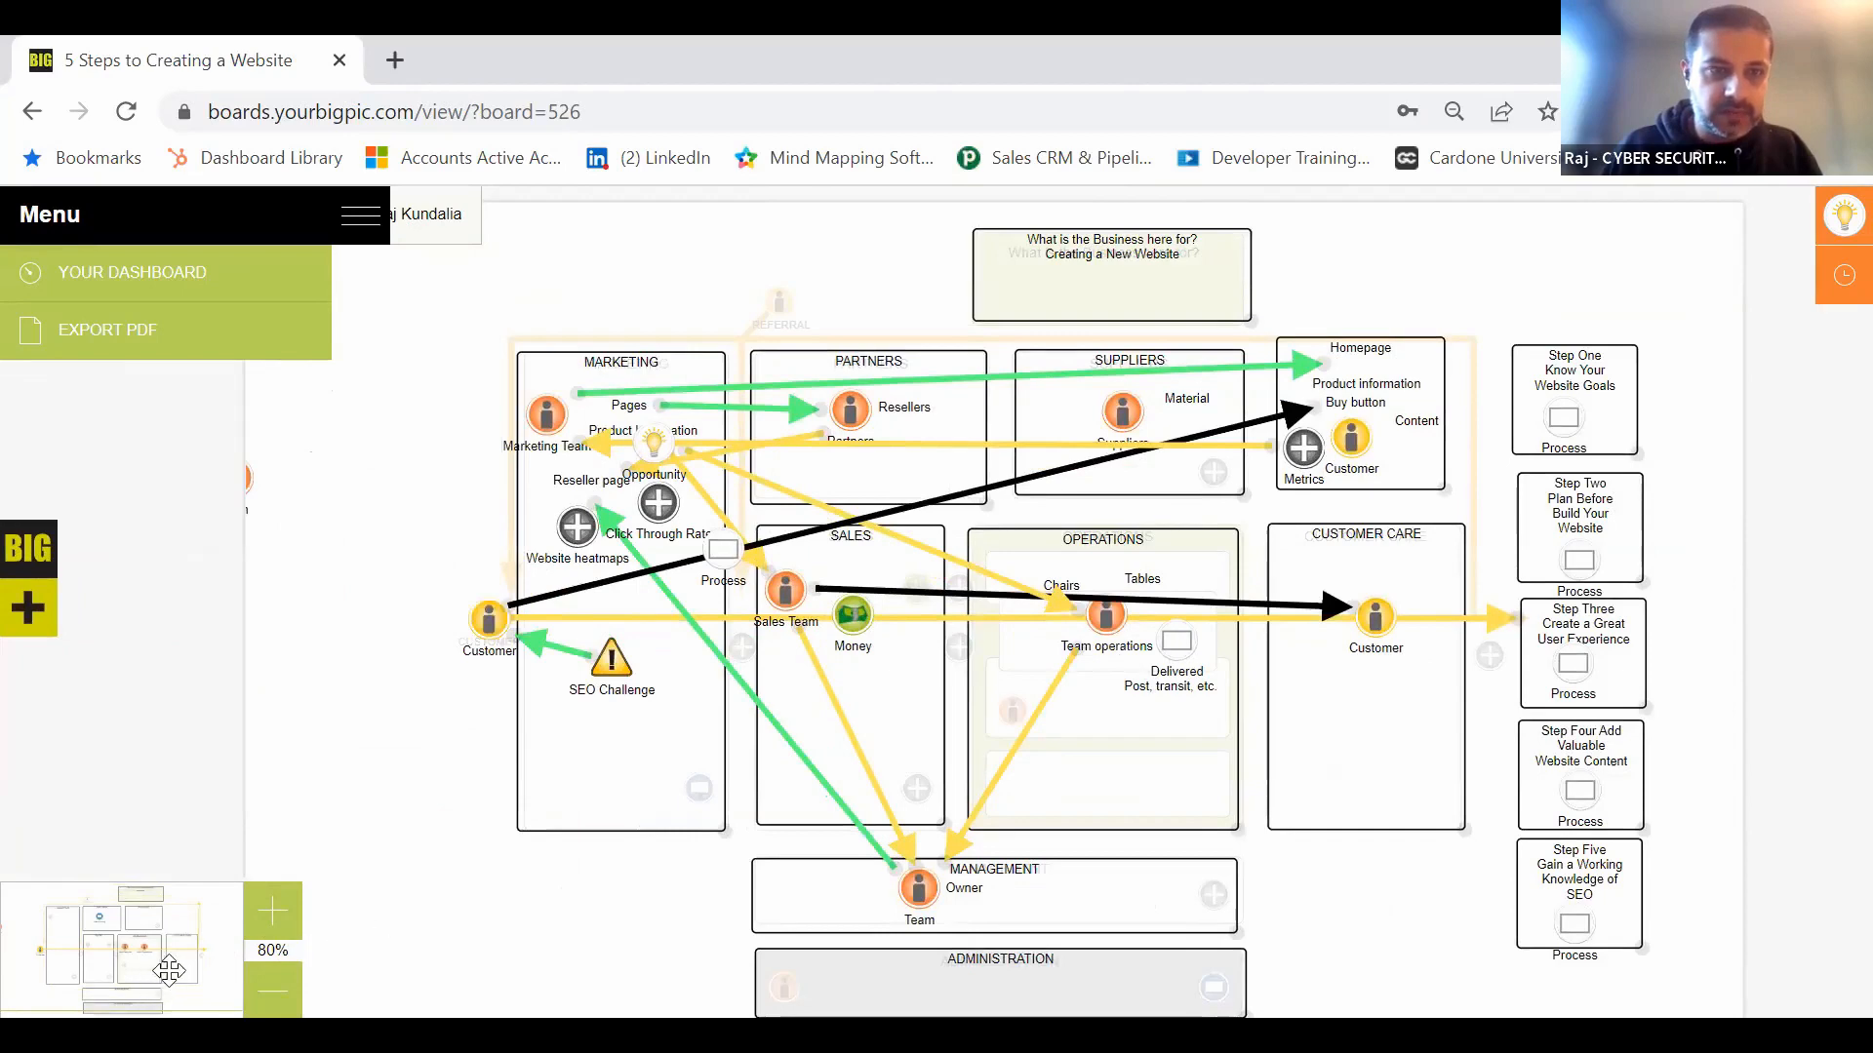
drag(174, 973, 200, 979)
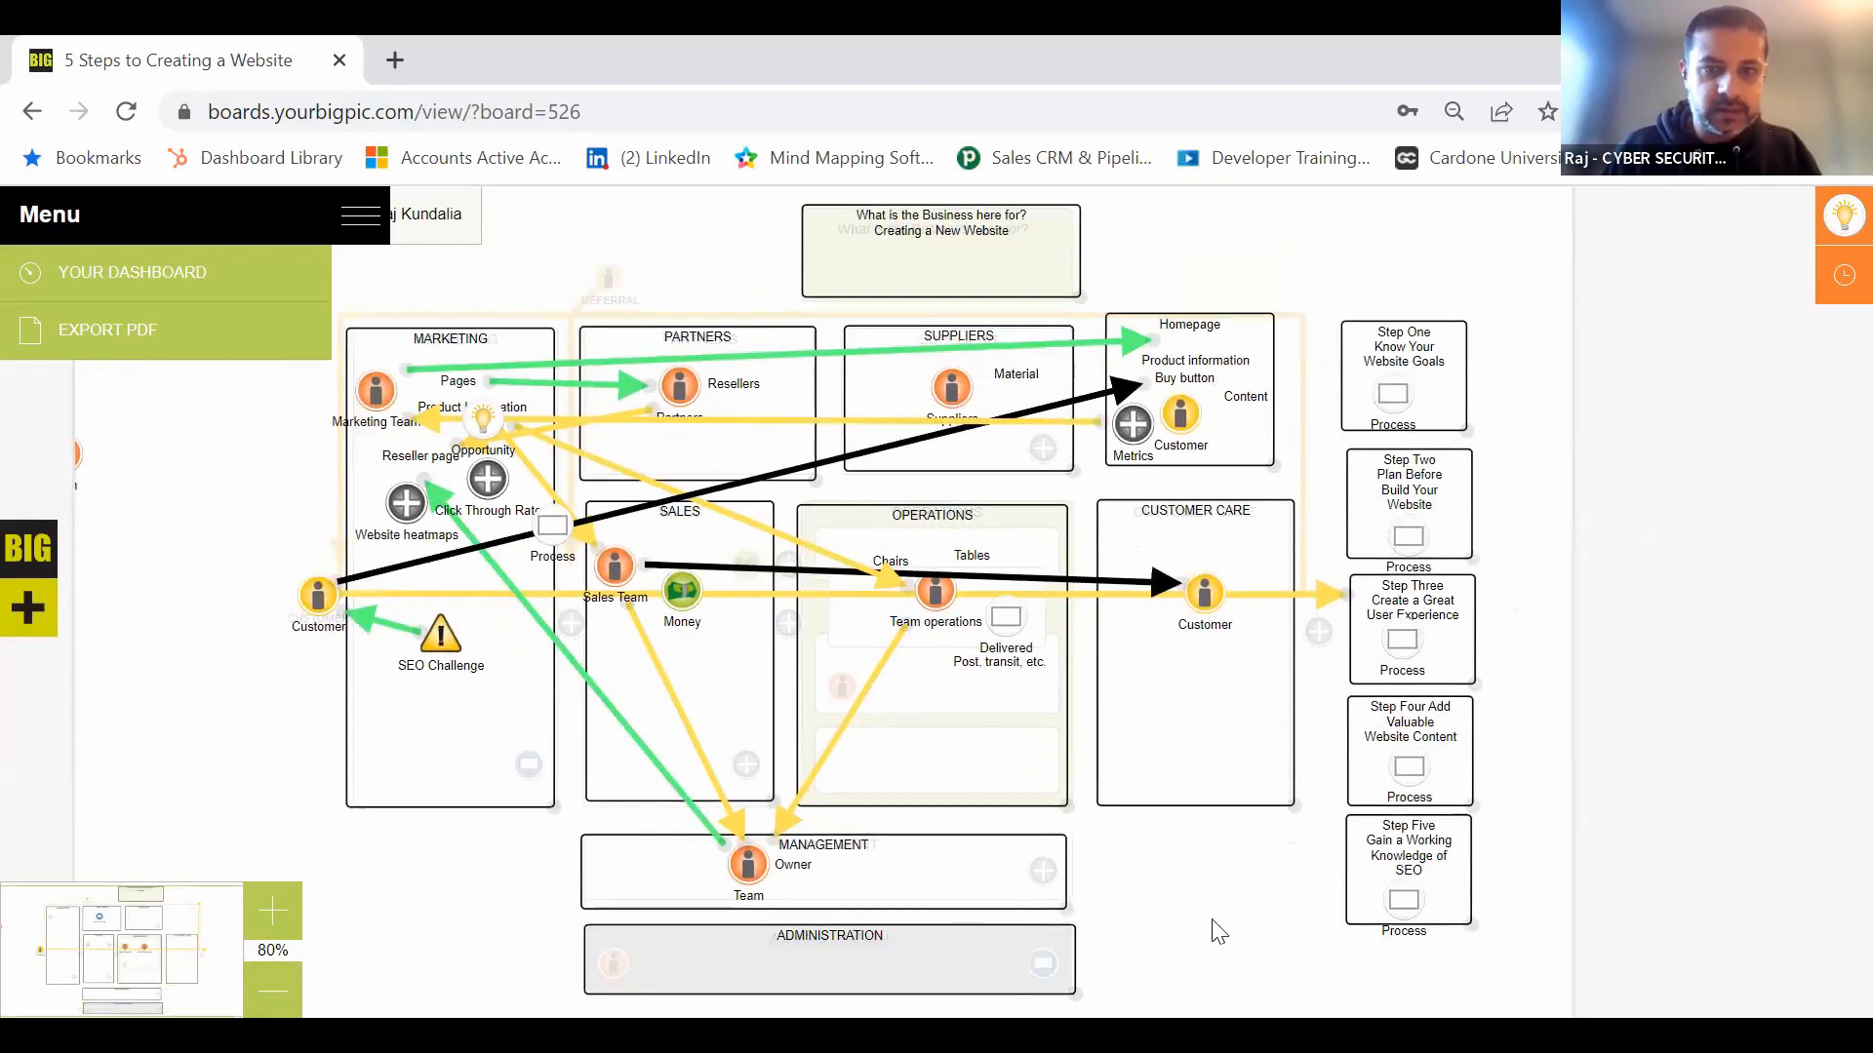